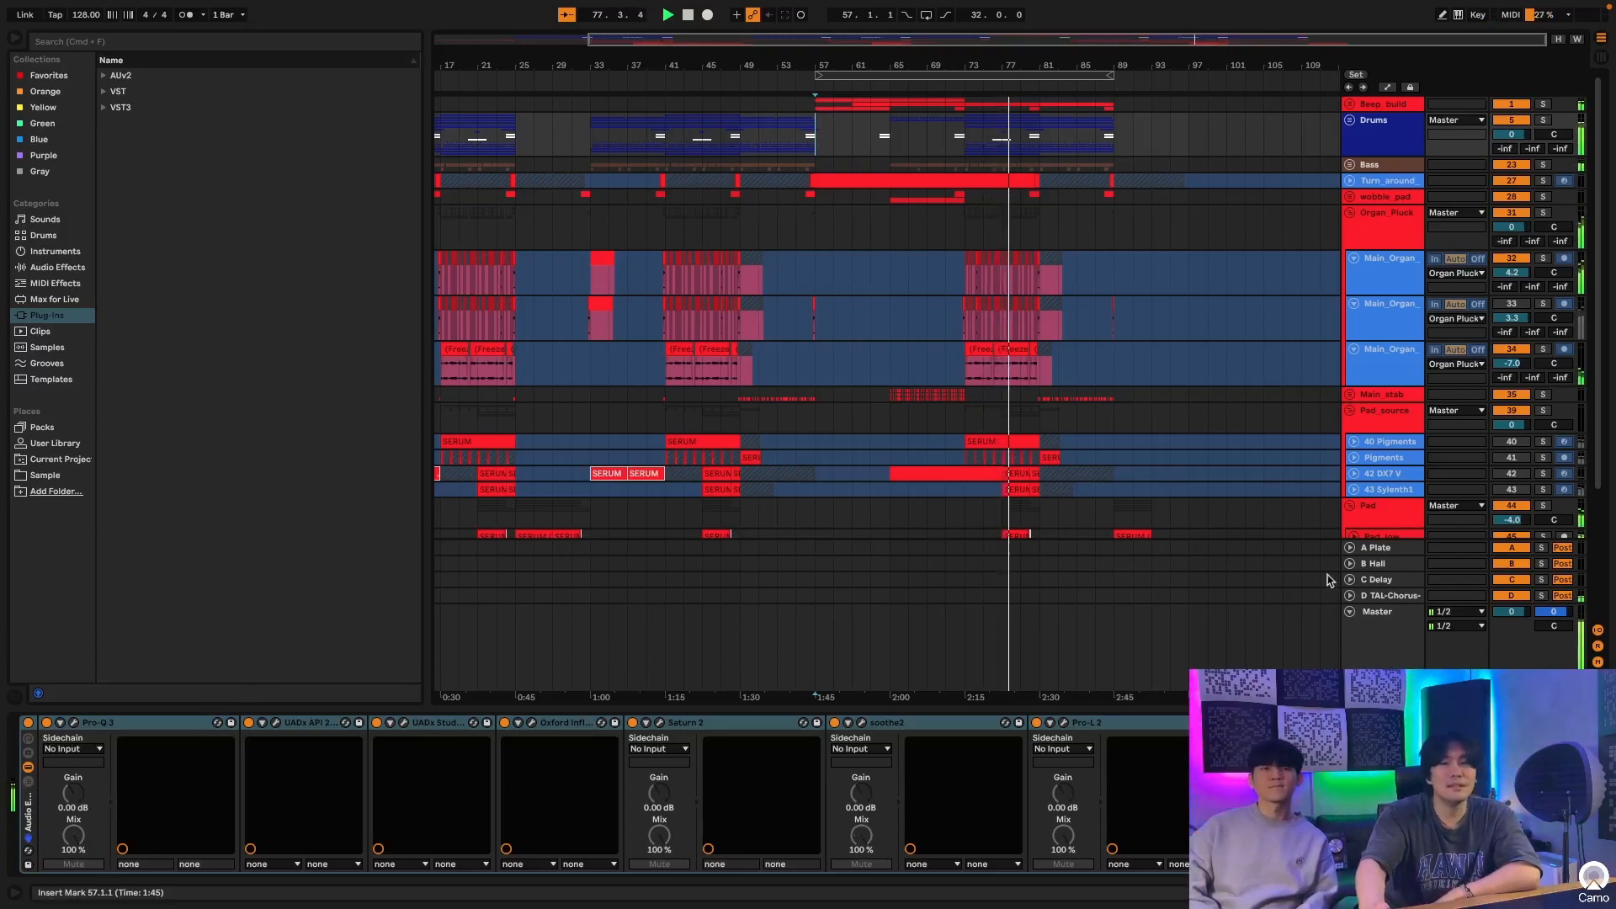
Step: Fold the Organ_Pluck, Pad_source and Pad group tracks in the arrangement
{"action": "left_click", "coordinate": [1390, 112]}
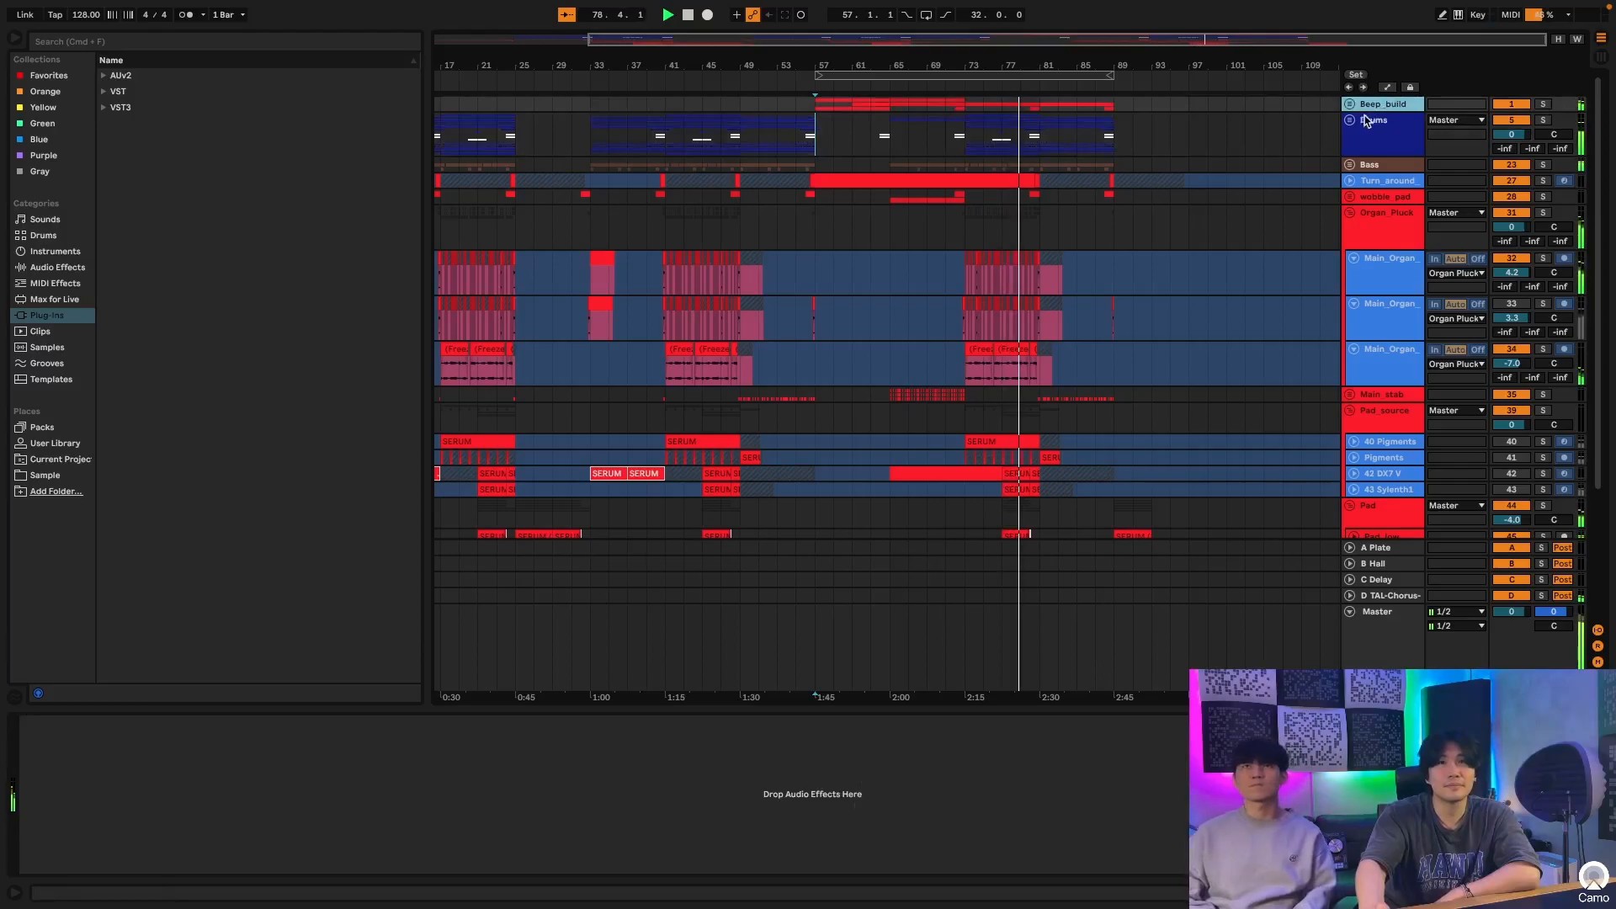
{"action": "left_click", "coordinate": [1350, 211]}
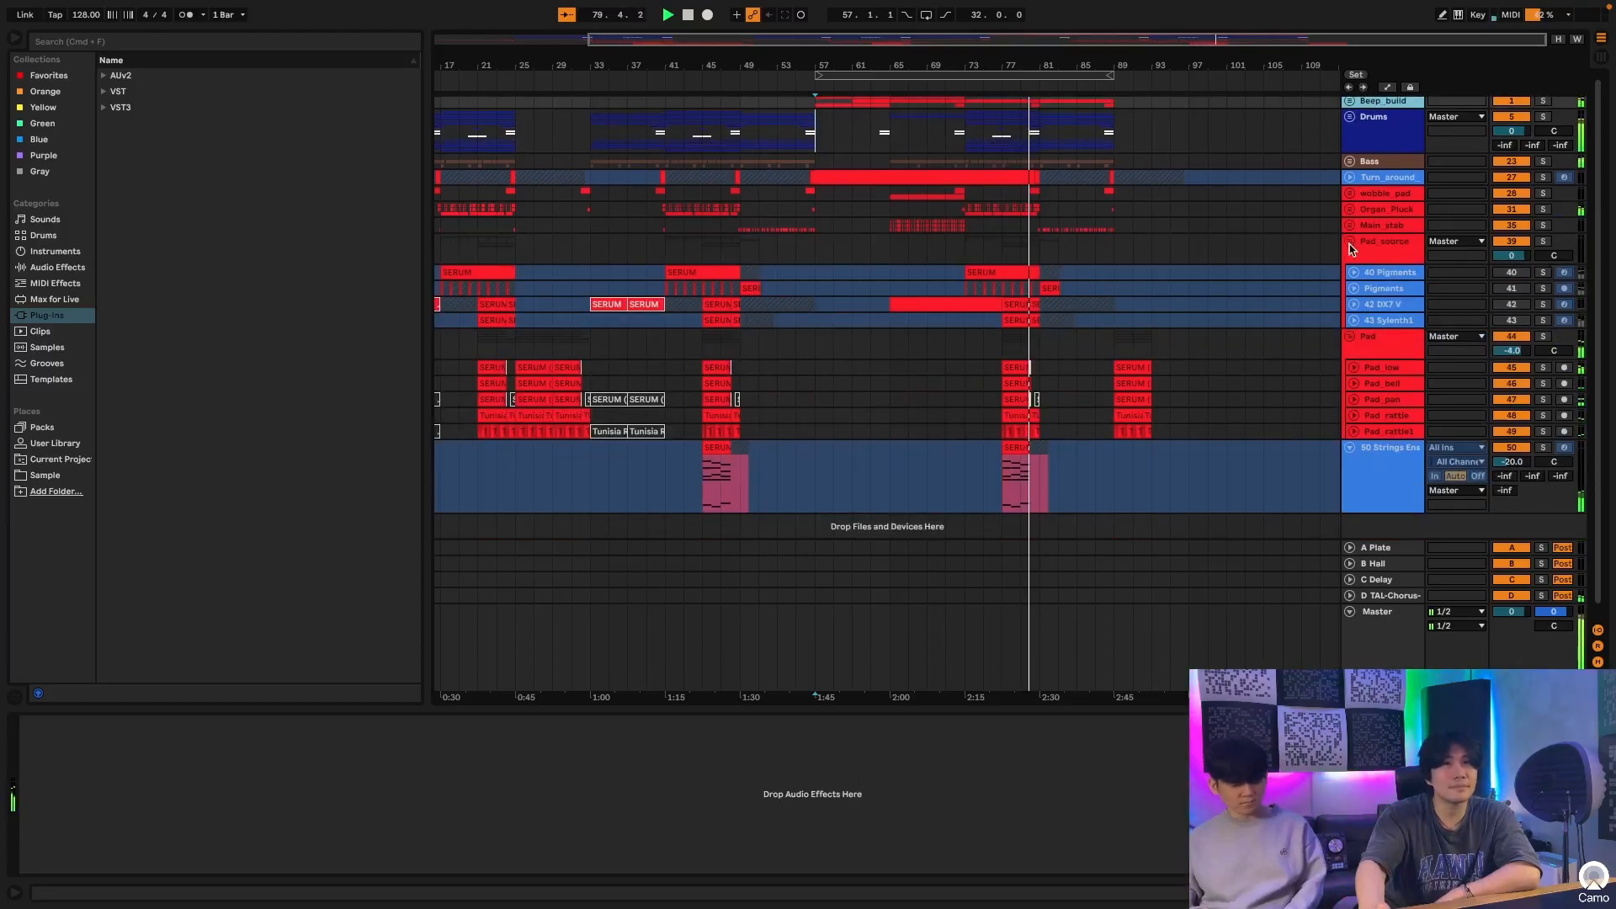
{"action": "left_click", "coordinate": [1350, 242]}
{"action": "left_click", "coordinate": [1347, 257]}
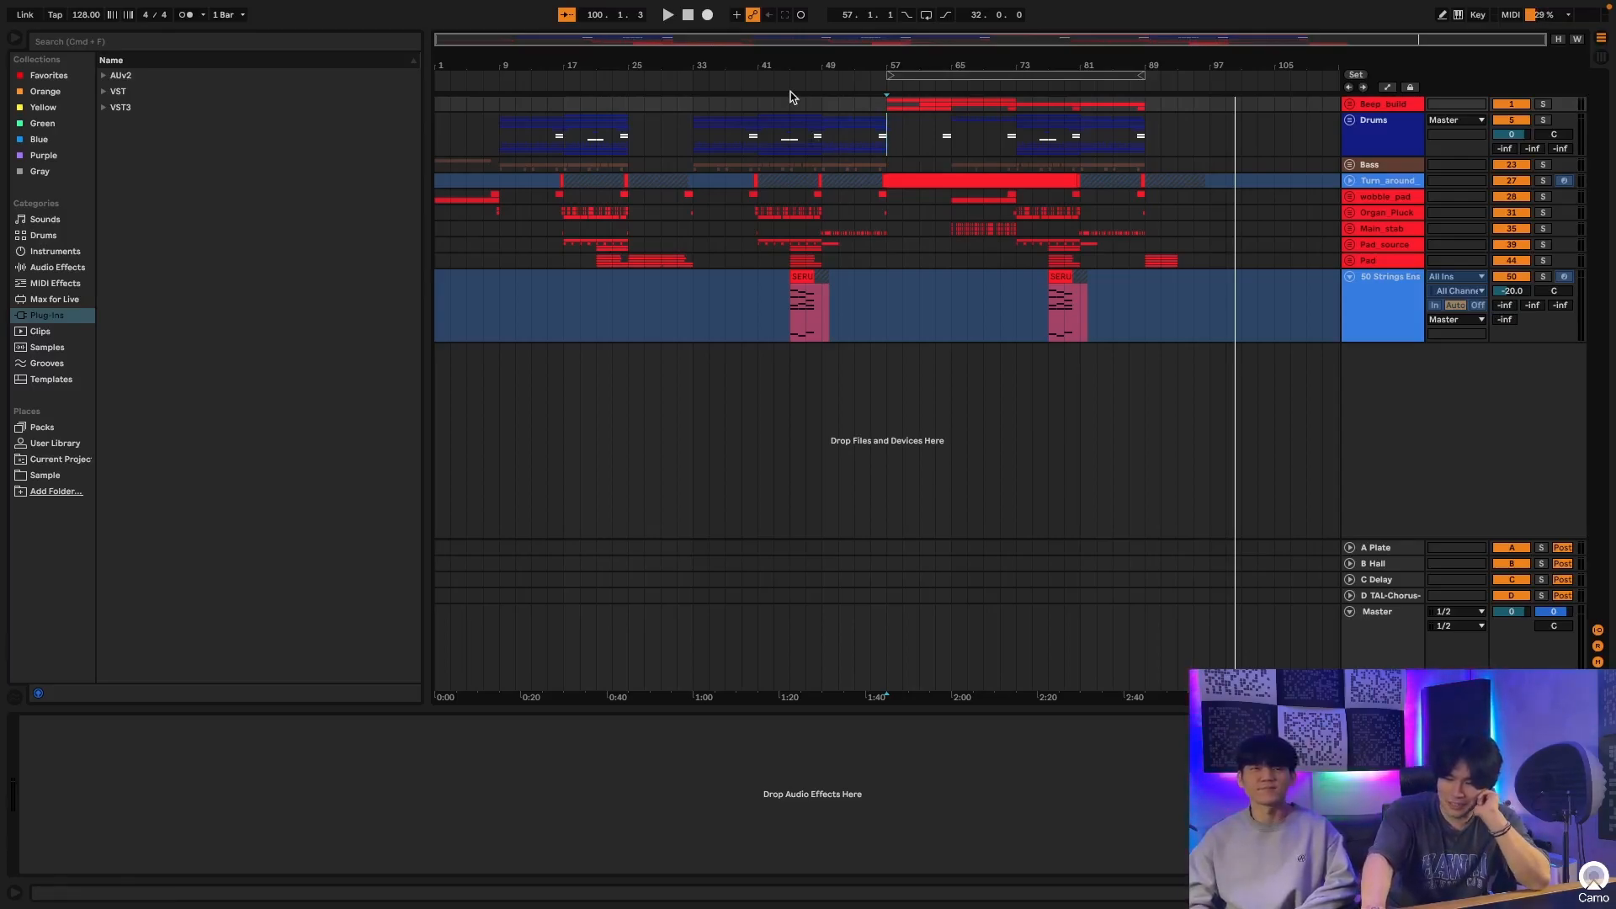
Step: Show automation in the arrangement and display the Reaktor 6 Cutoff automation on the Bass track
{"action": "mouse_move", "coordinate": [616, 6]}
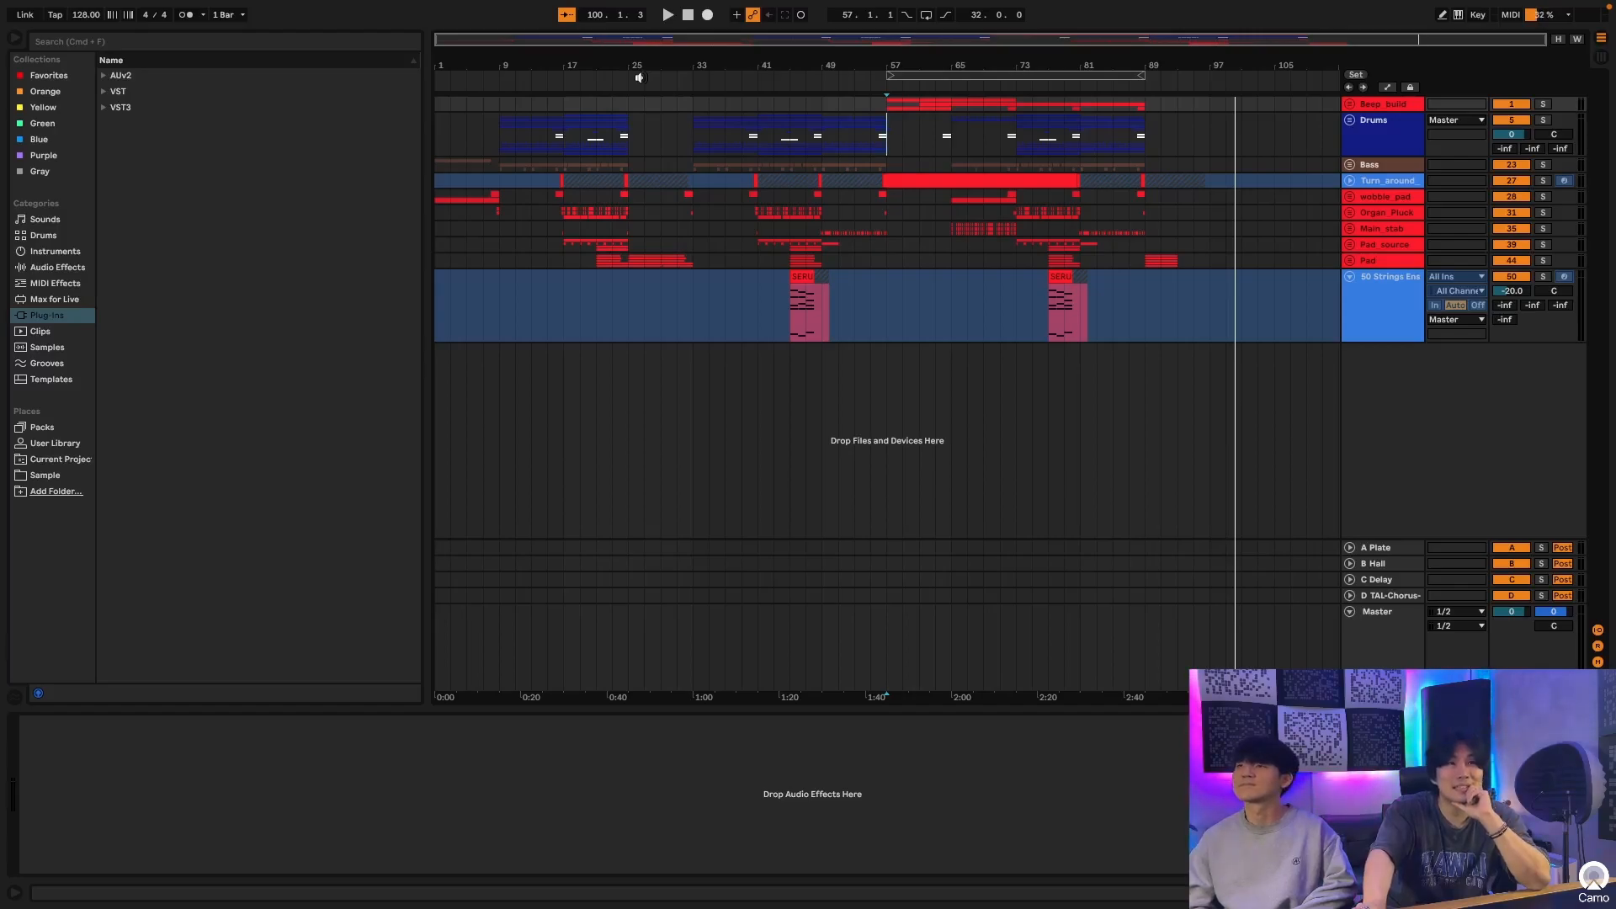
{"action": "mouse_move", "coordinate": [250, 7]}
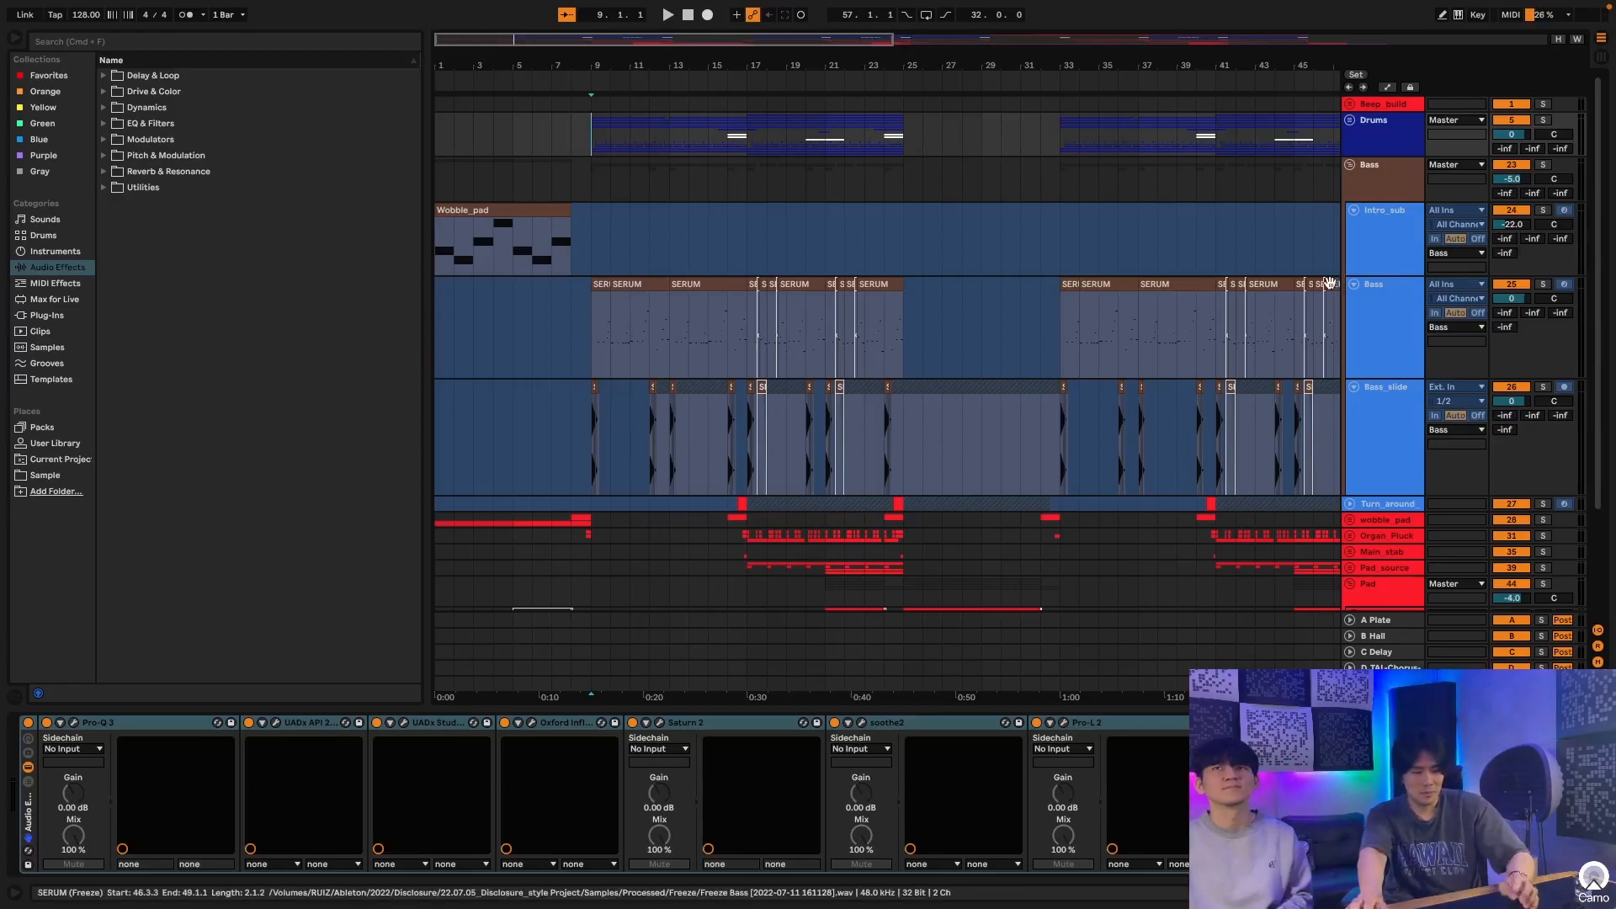
{"action": "key", "text": "a"}
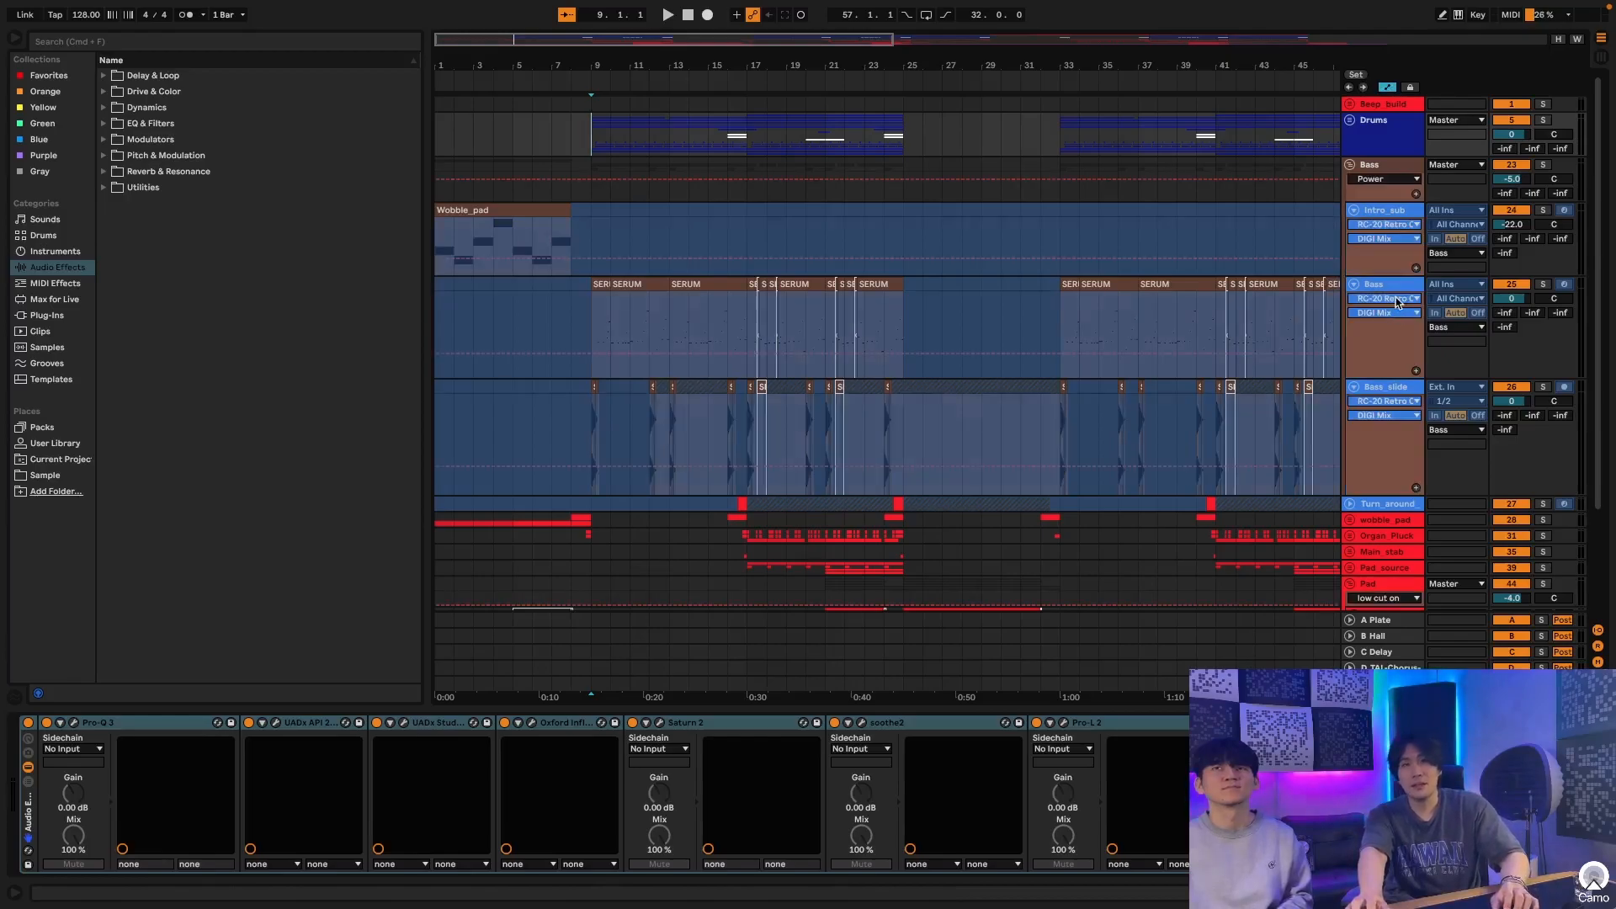
{"action": "left_click", "coordinate": [1399, 299]}
{"action": "left_click", "coordinate": [1395, 324]}
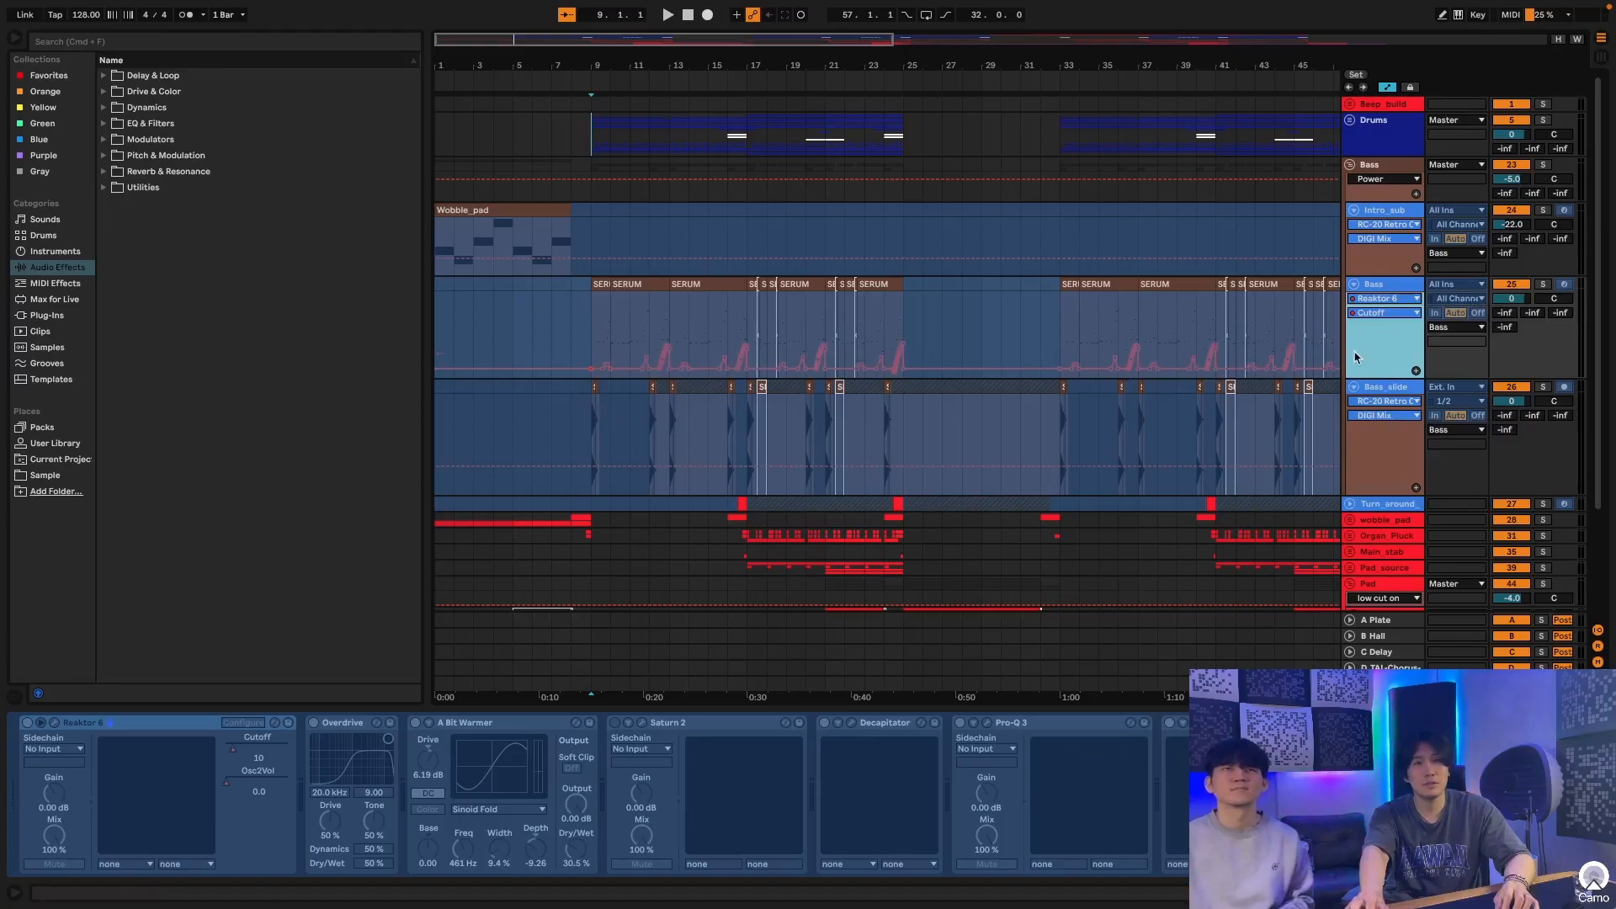
Step: Display the Bass track's H-Delay automation, followed by its ValhallaVintageVerb Mix automation
{"action": "left_click", "coordinate": [1393, 300]}
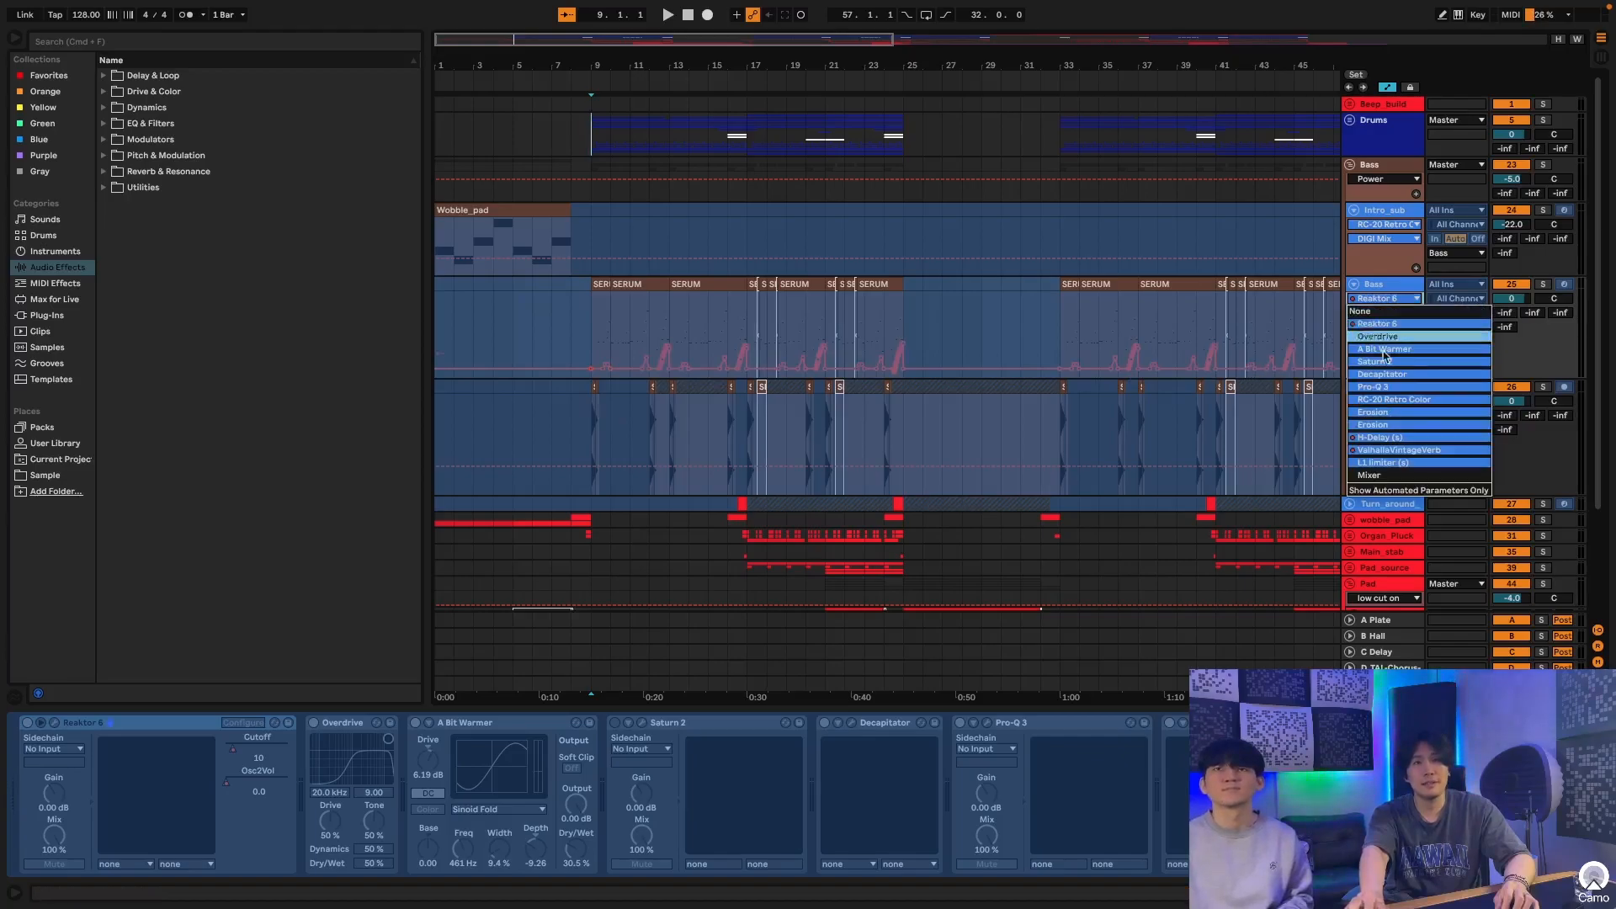
{"action": "left_click", "coordinate": [1370, 443]}
{"action": "left_click", "coordinate": [1411, 305]}
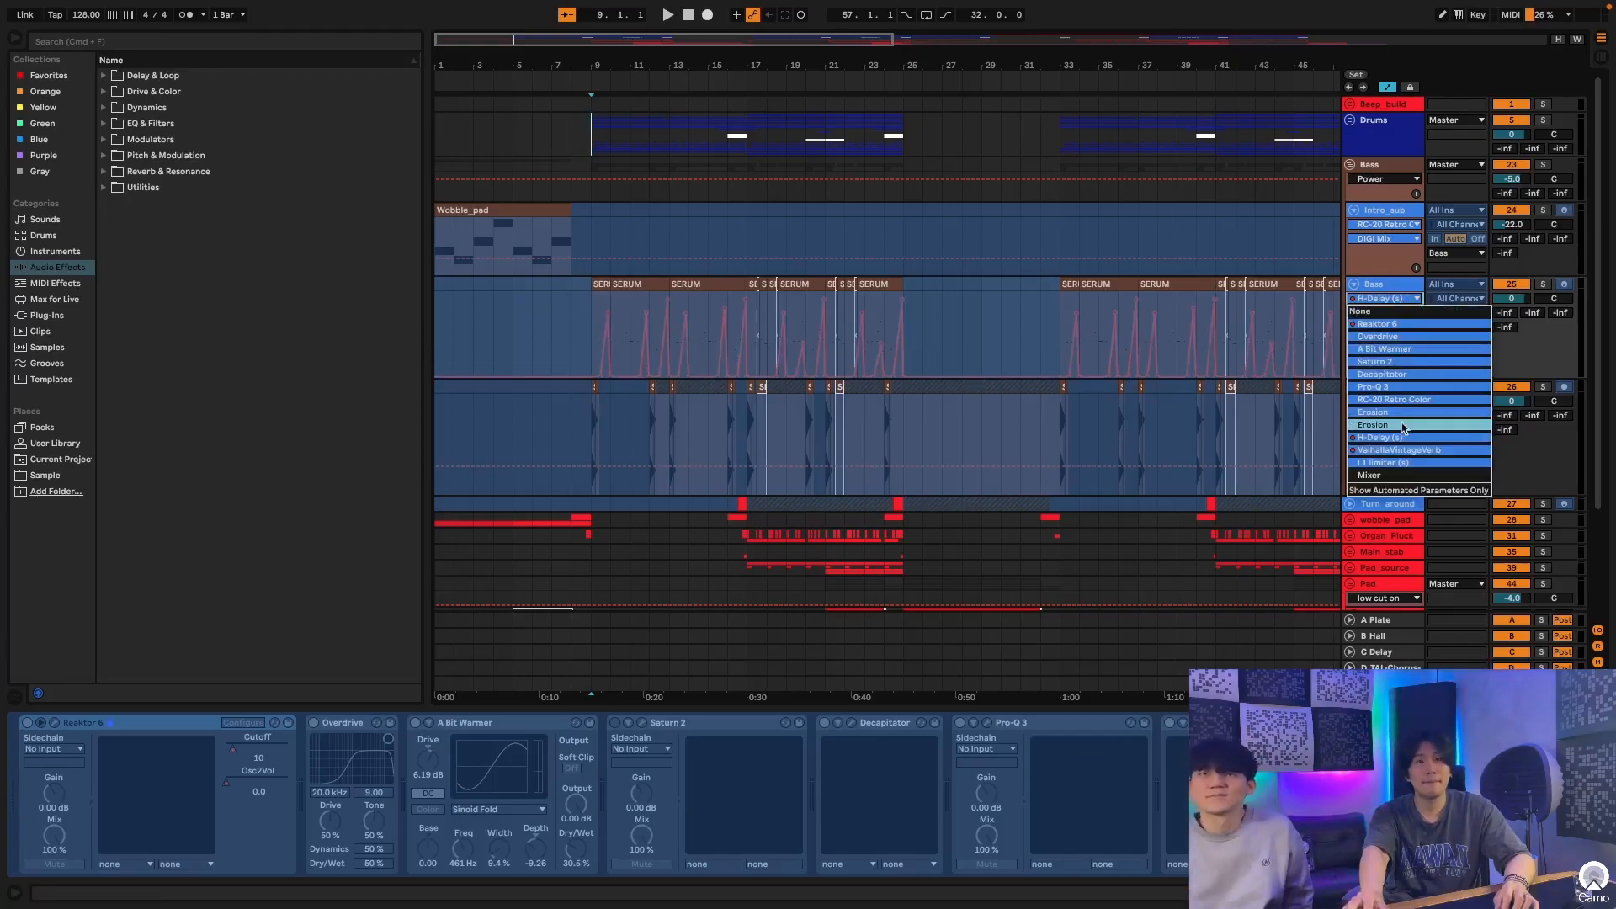
{"action": "left_click", "coordinate": [1384, 448]}
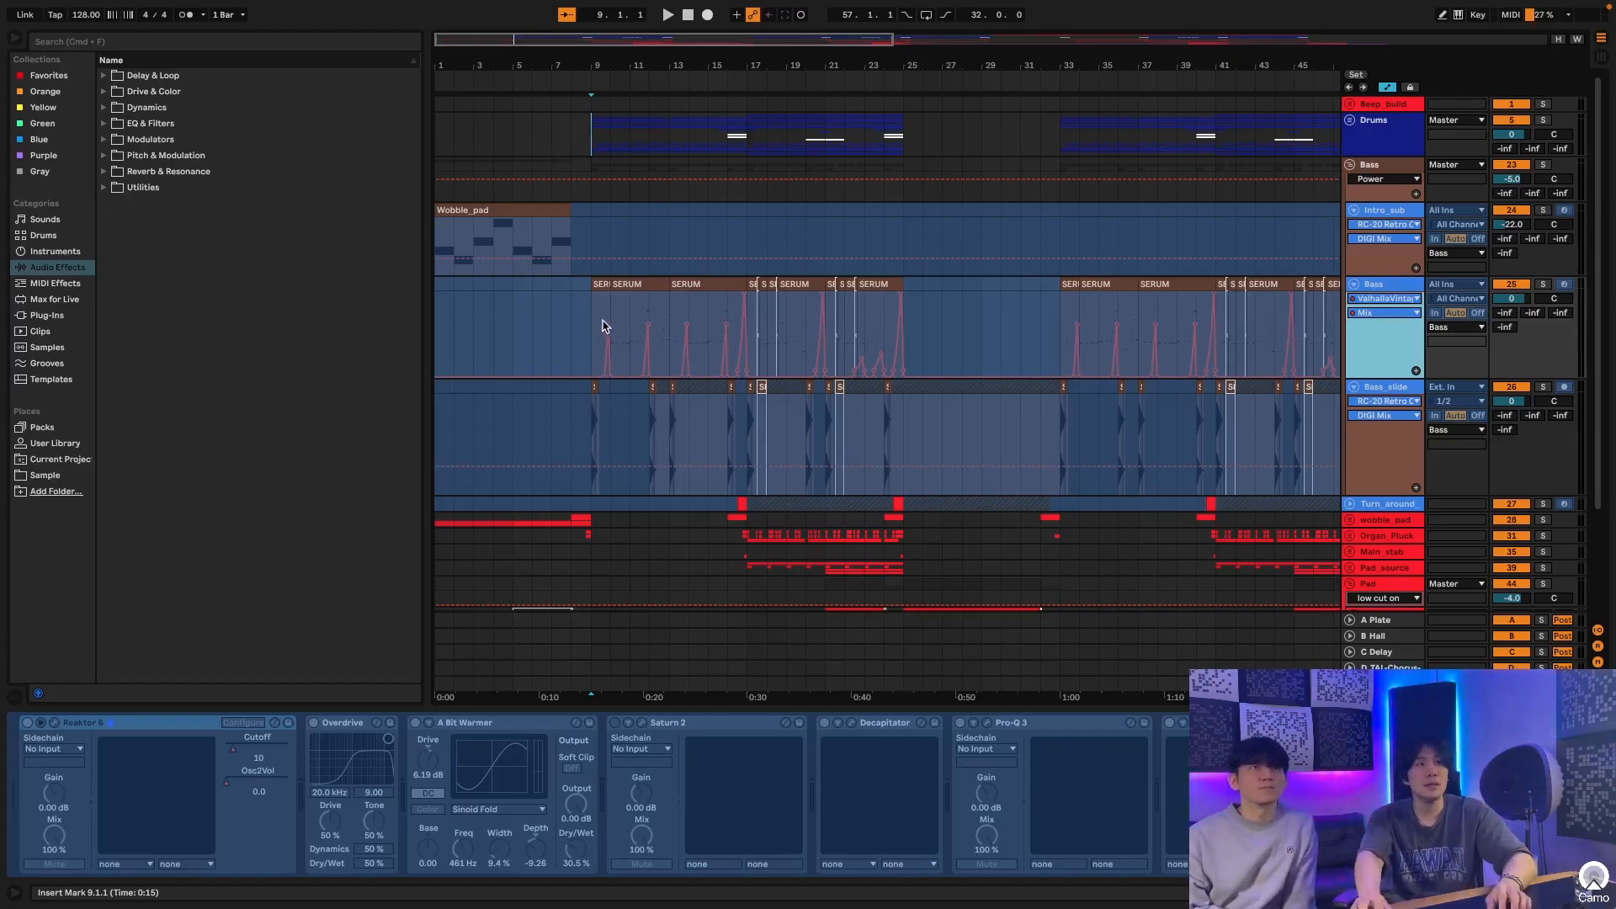
Step: Loop the Bass clips from bar 9 to bar 25 and play them with the Bass track soloed
{"action": "left_click_drag", "start_coordinate": [582, 332], "coordinate": [909, 350]}
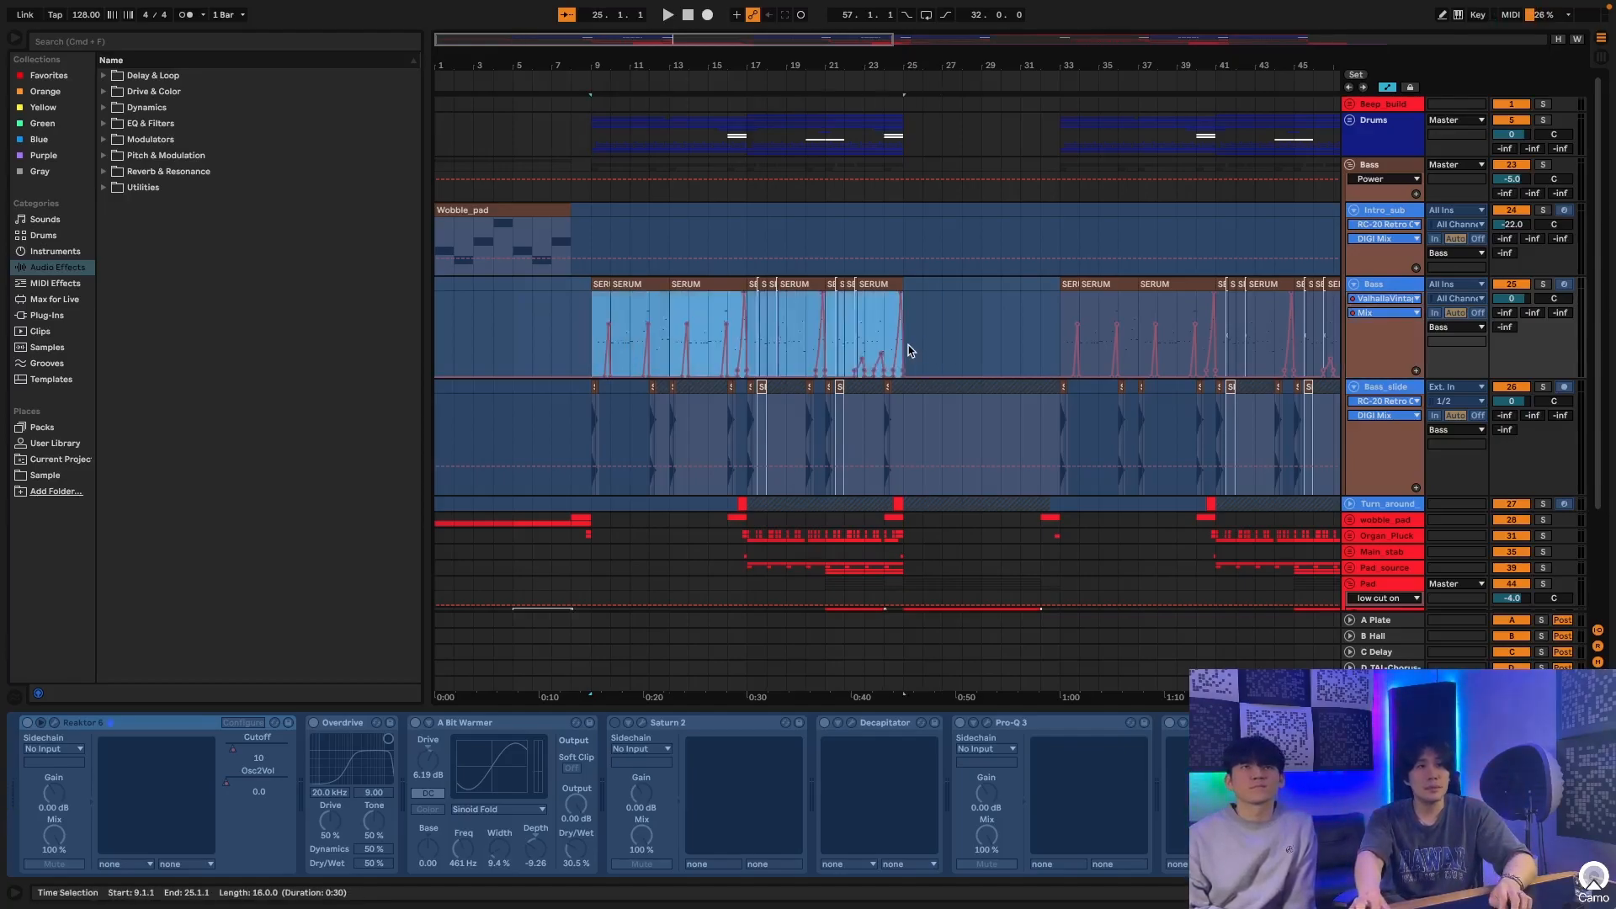
{"action": "key", "text": "super+l"}
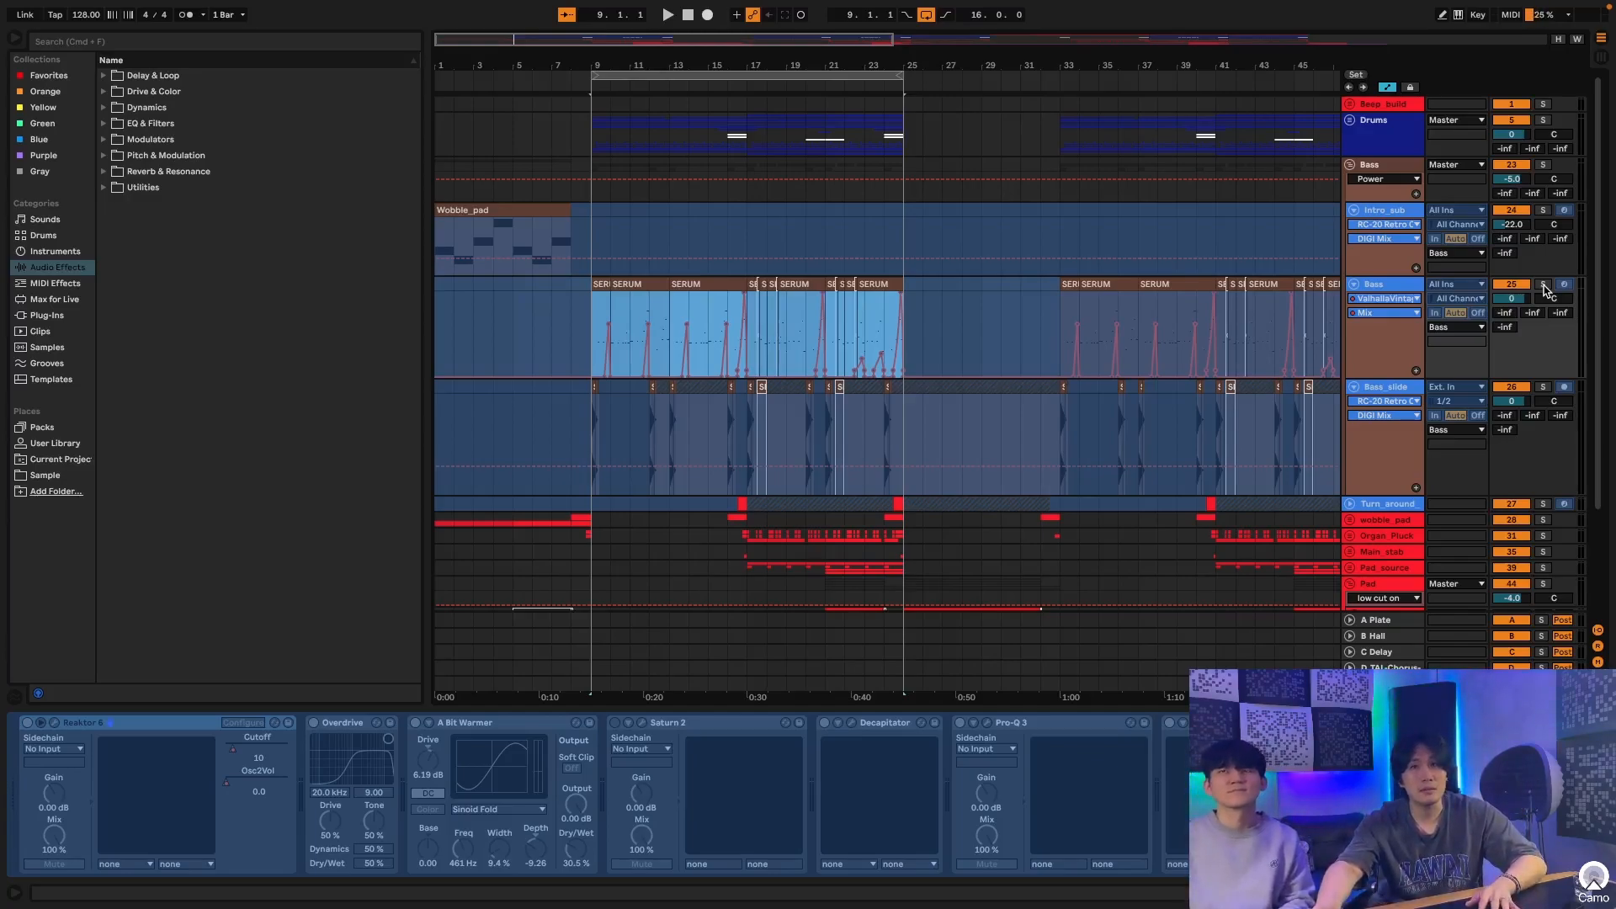
{"action": "key", "text": "space"}
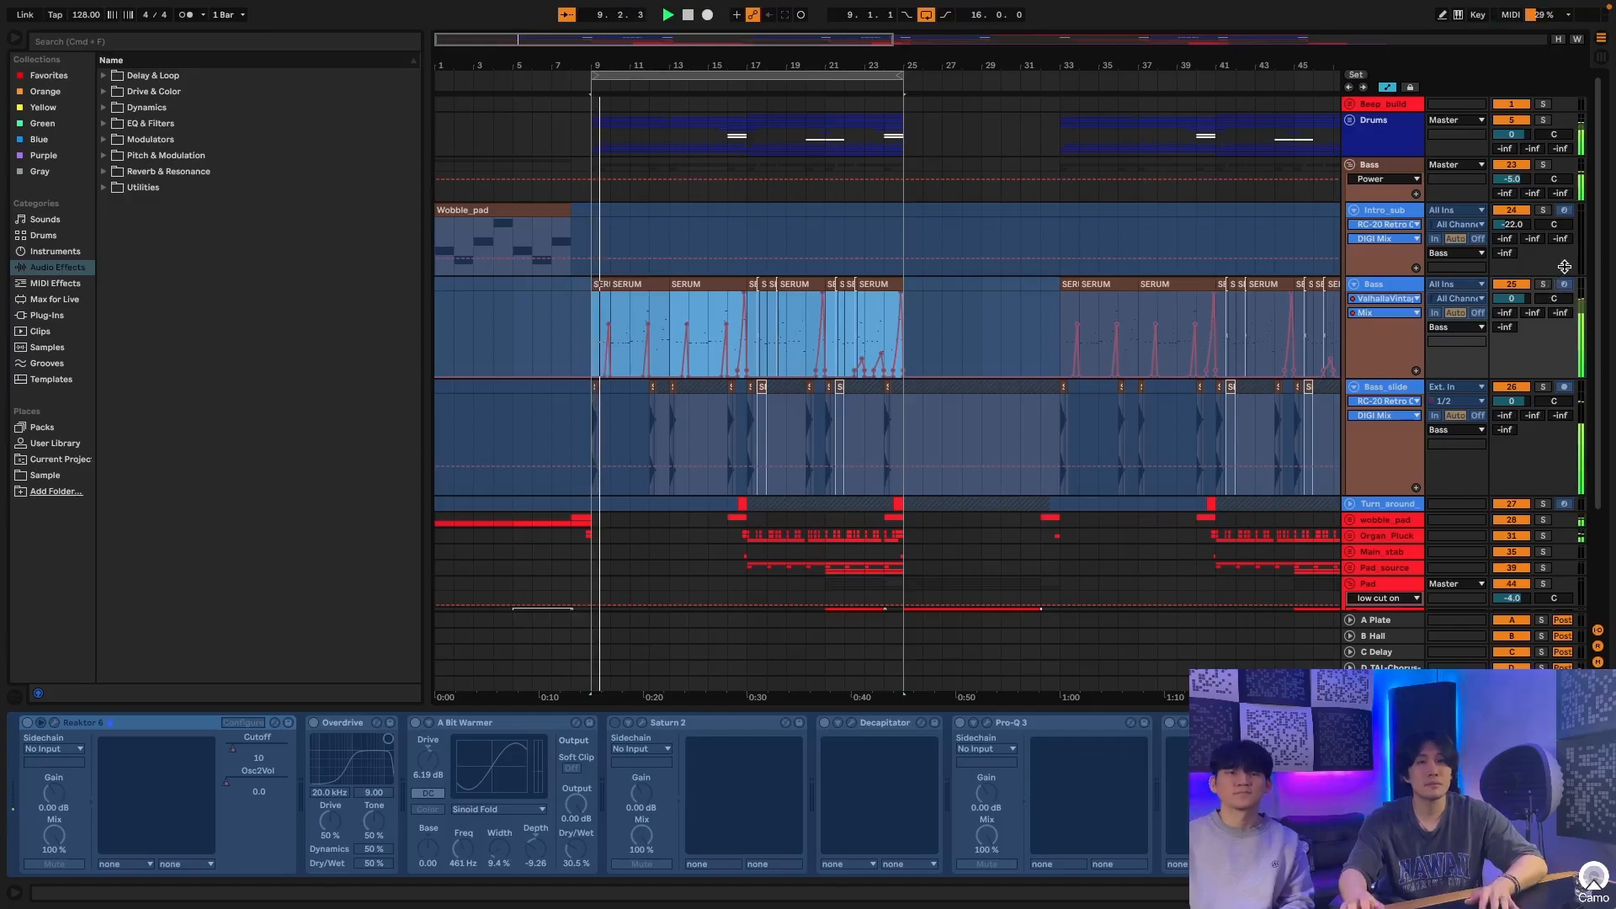
{"action": "left_click", "coordinate": [1544, 286]}
{"action": "key", "text": "space"}
{"action": "key", "text": "space"}
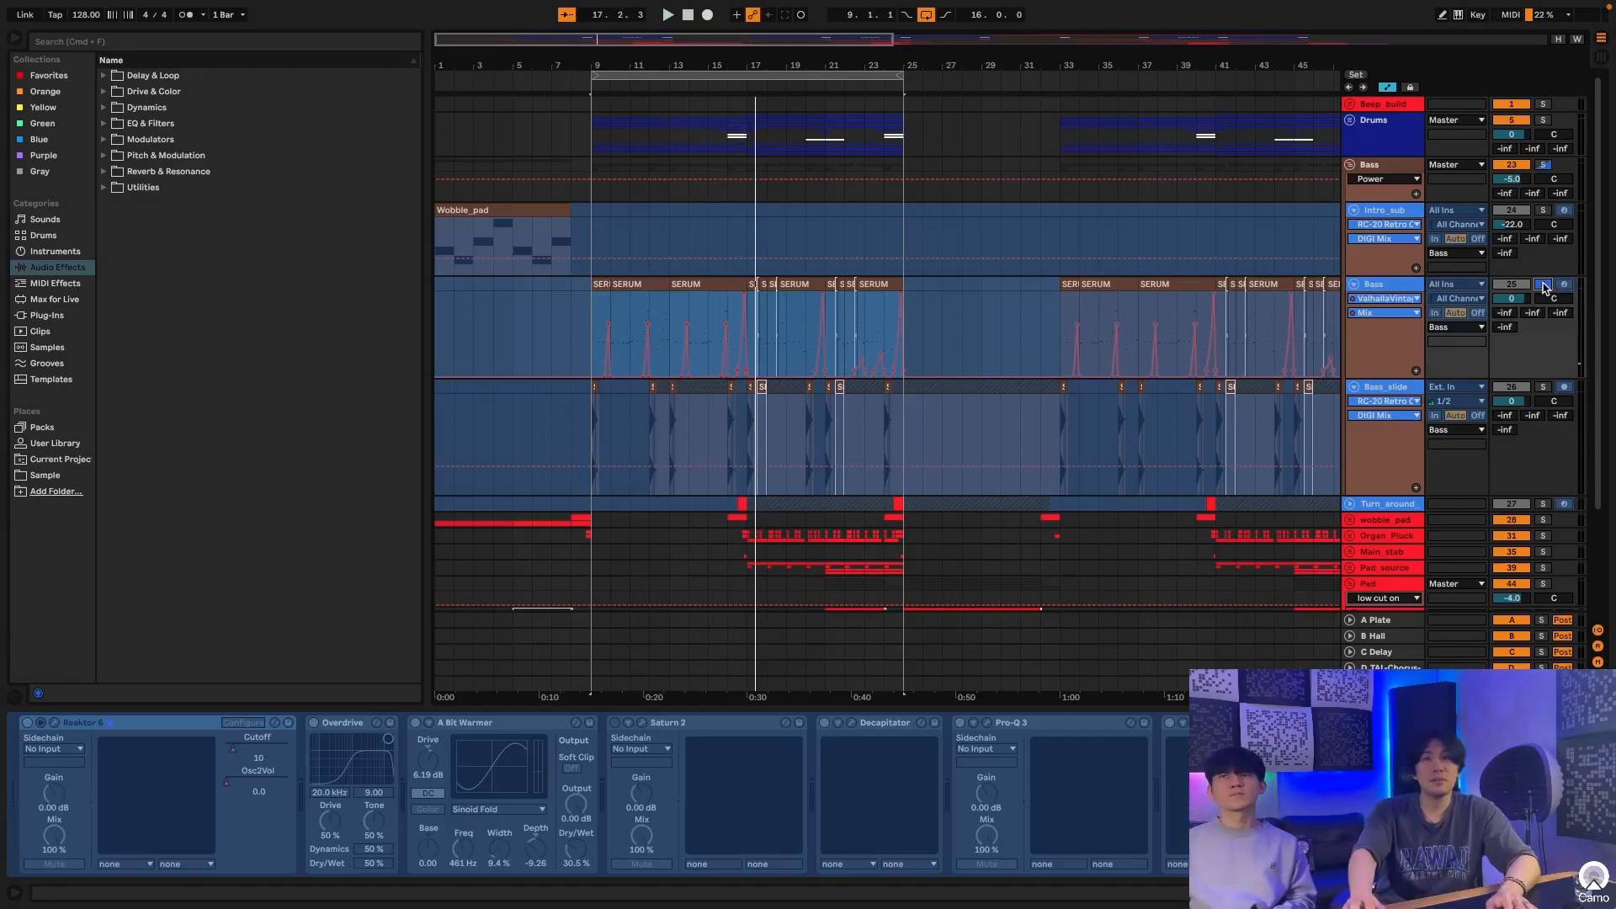
Step: Unfreeze the Bass track
{"action": "left_click", "coordinate": [1384, 287]}
{"action": "right_click", "coordinate": [1384, 287]}
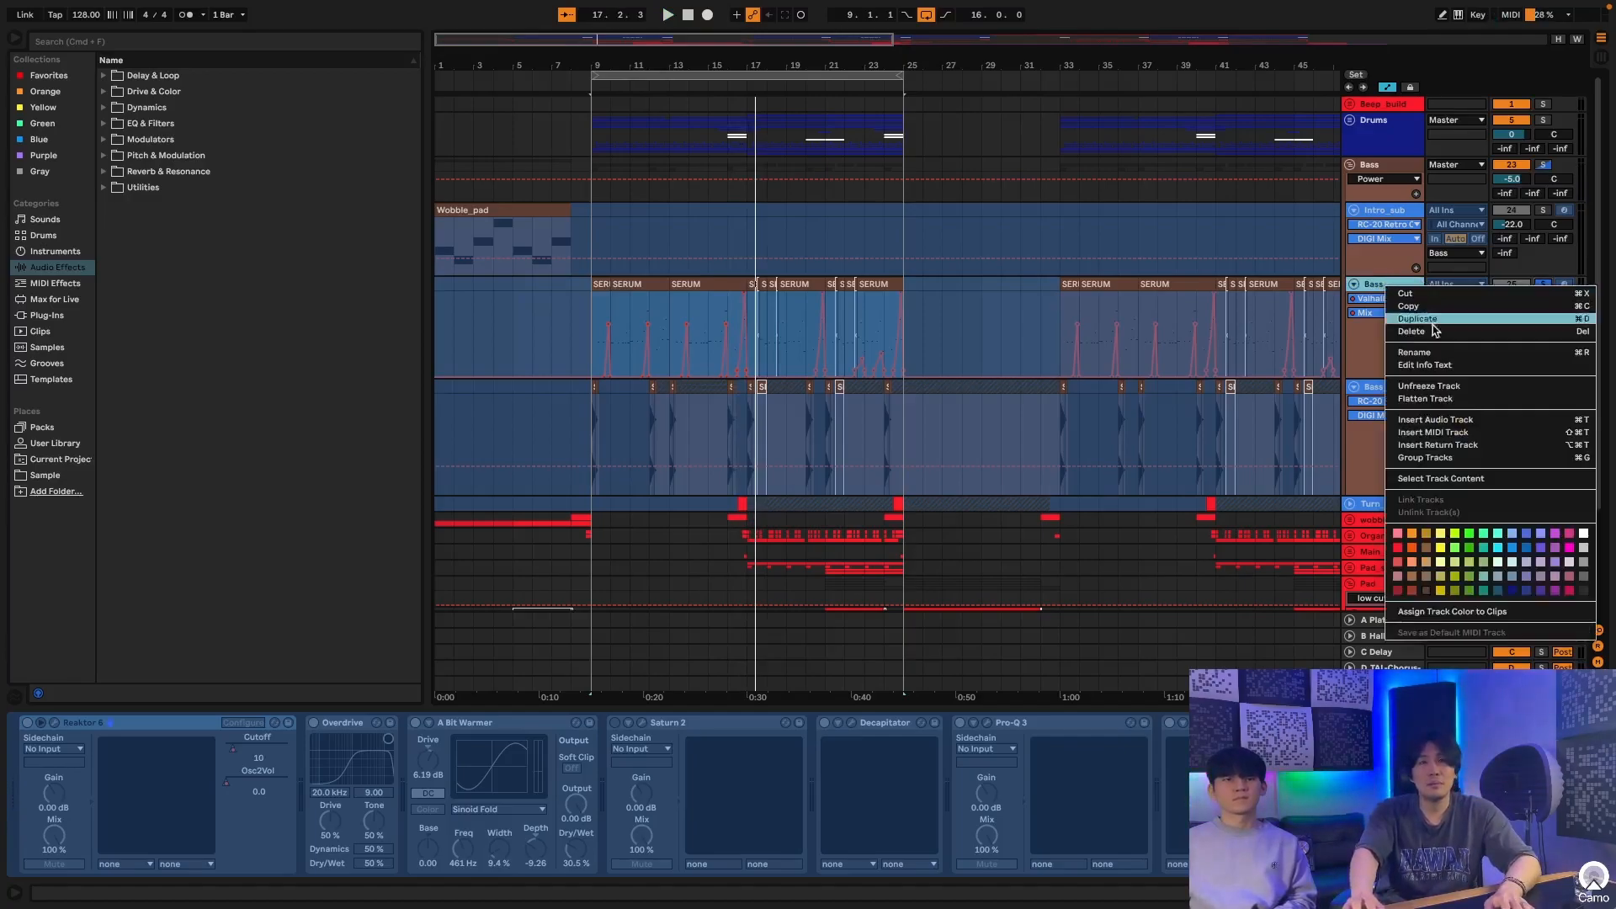
{"action": "left_click", "coordinate": [1450, 387]}
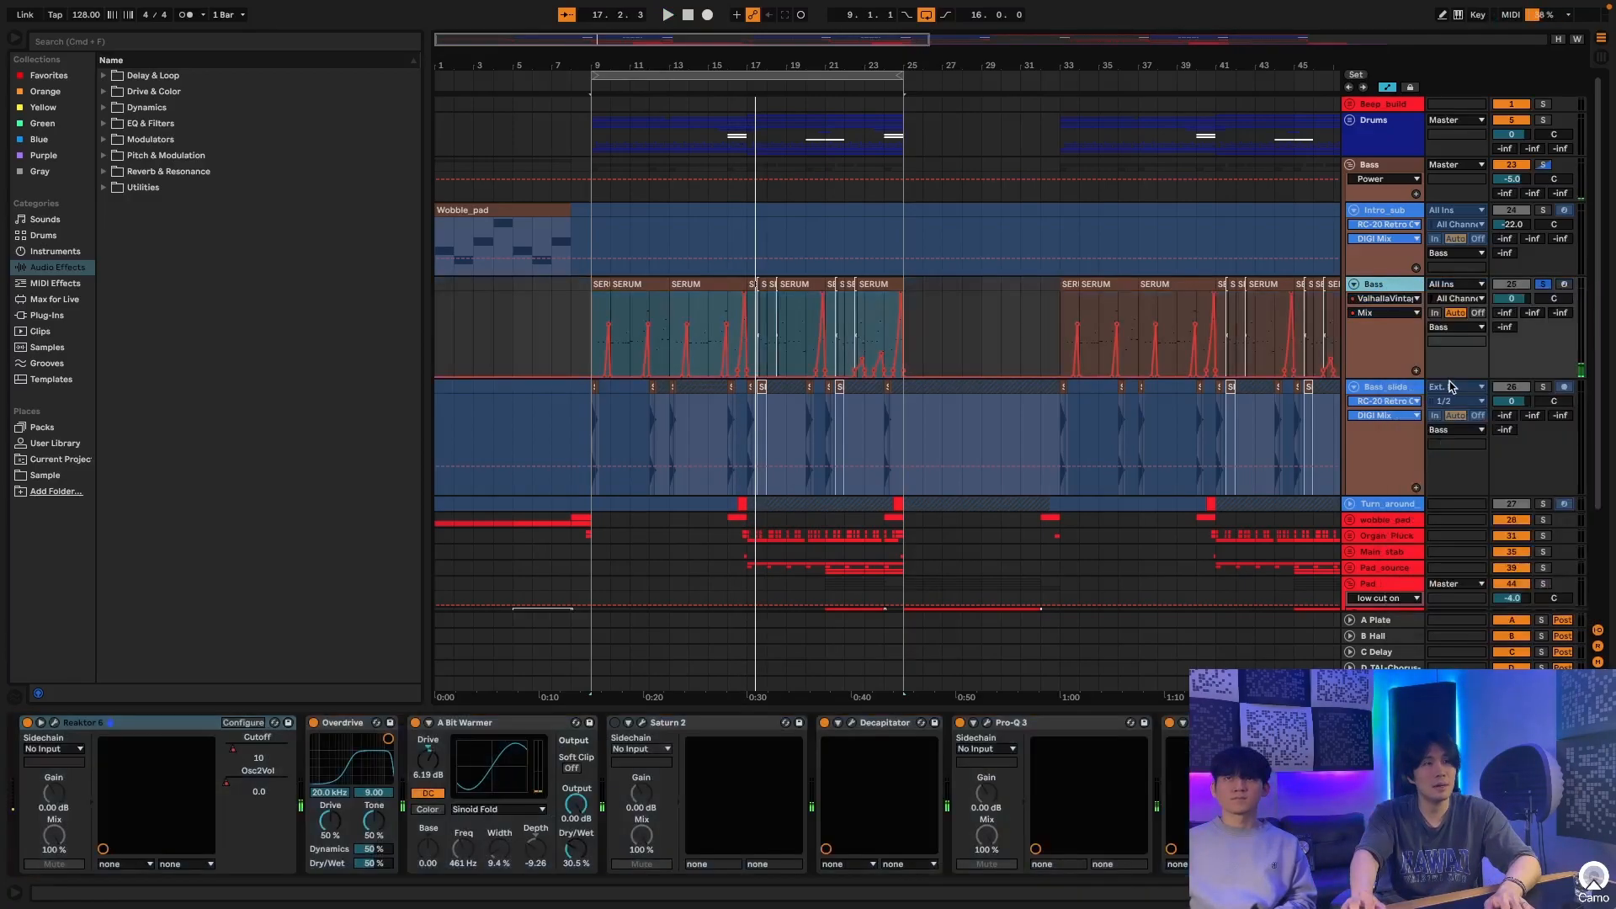
Step: Play the unfrozen Bass clips briefly and make sure the loop over bars 9 to 25 is on
{"action": "left_click", "coordinate": [906, 312]}
{"action": "key", "text": "space"}
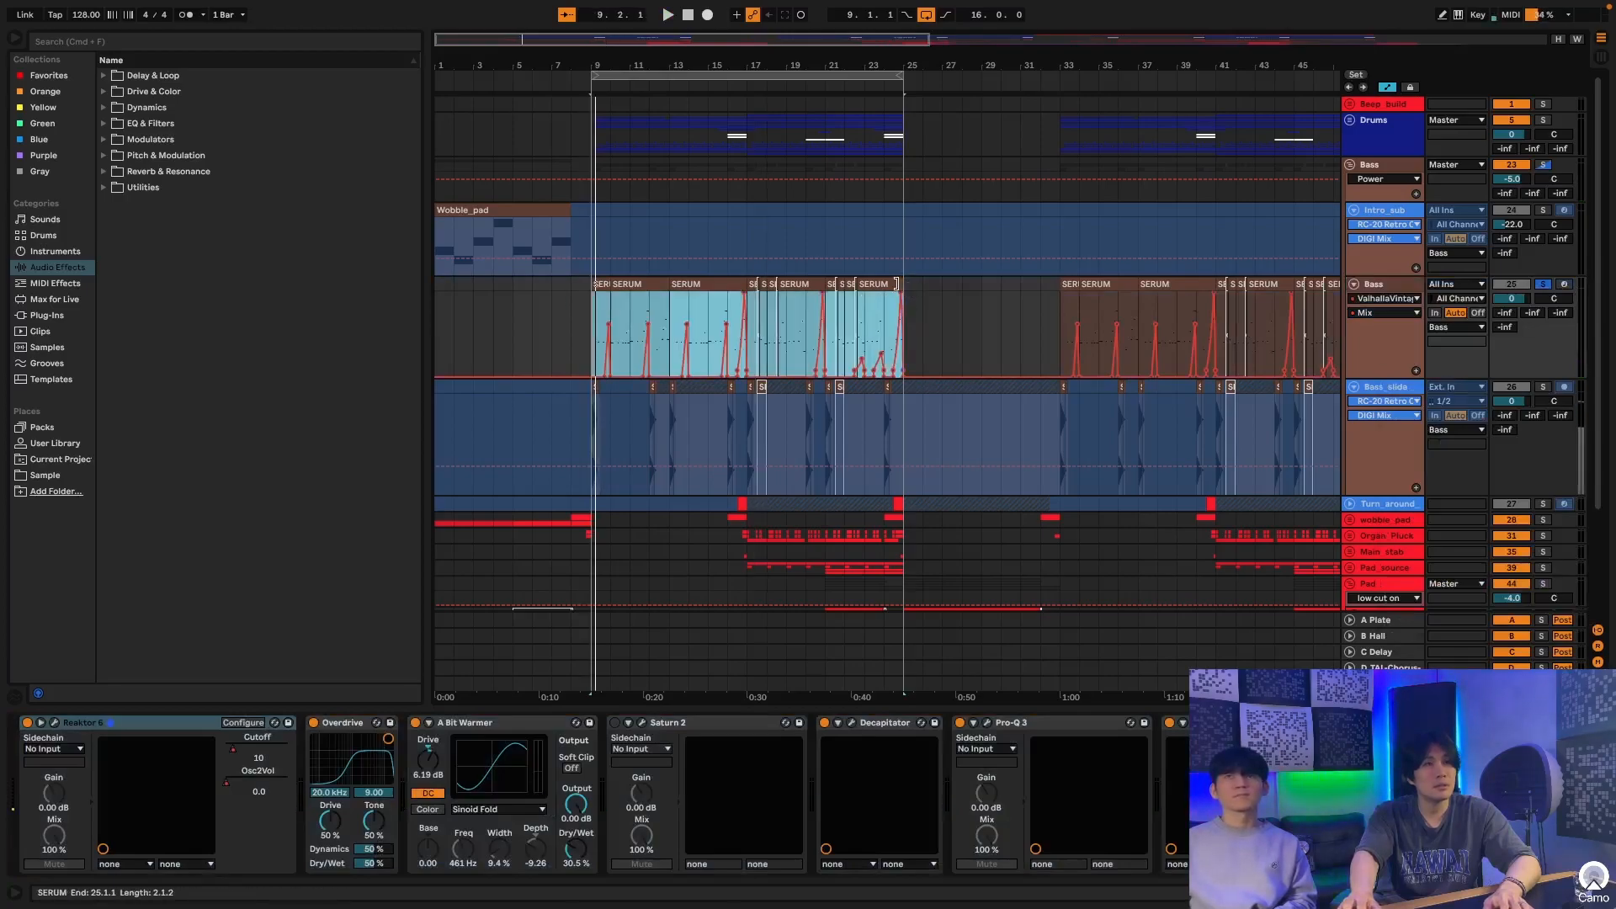
{"action": "key", "text": "super+l"}
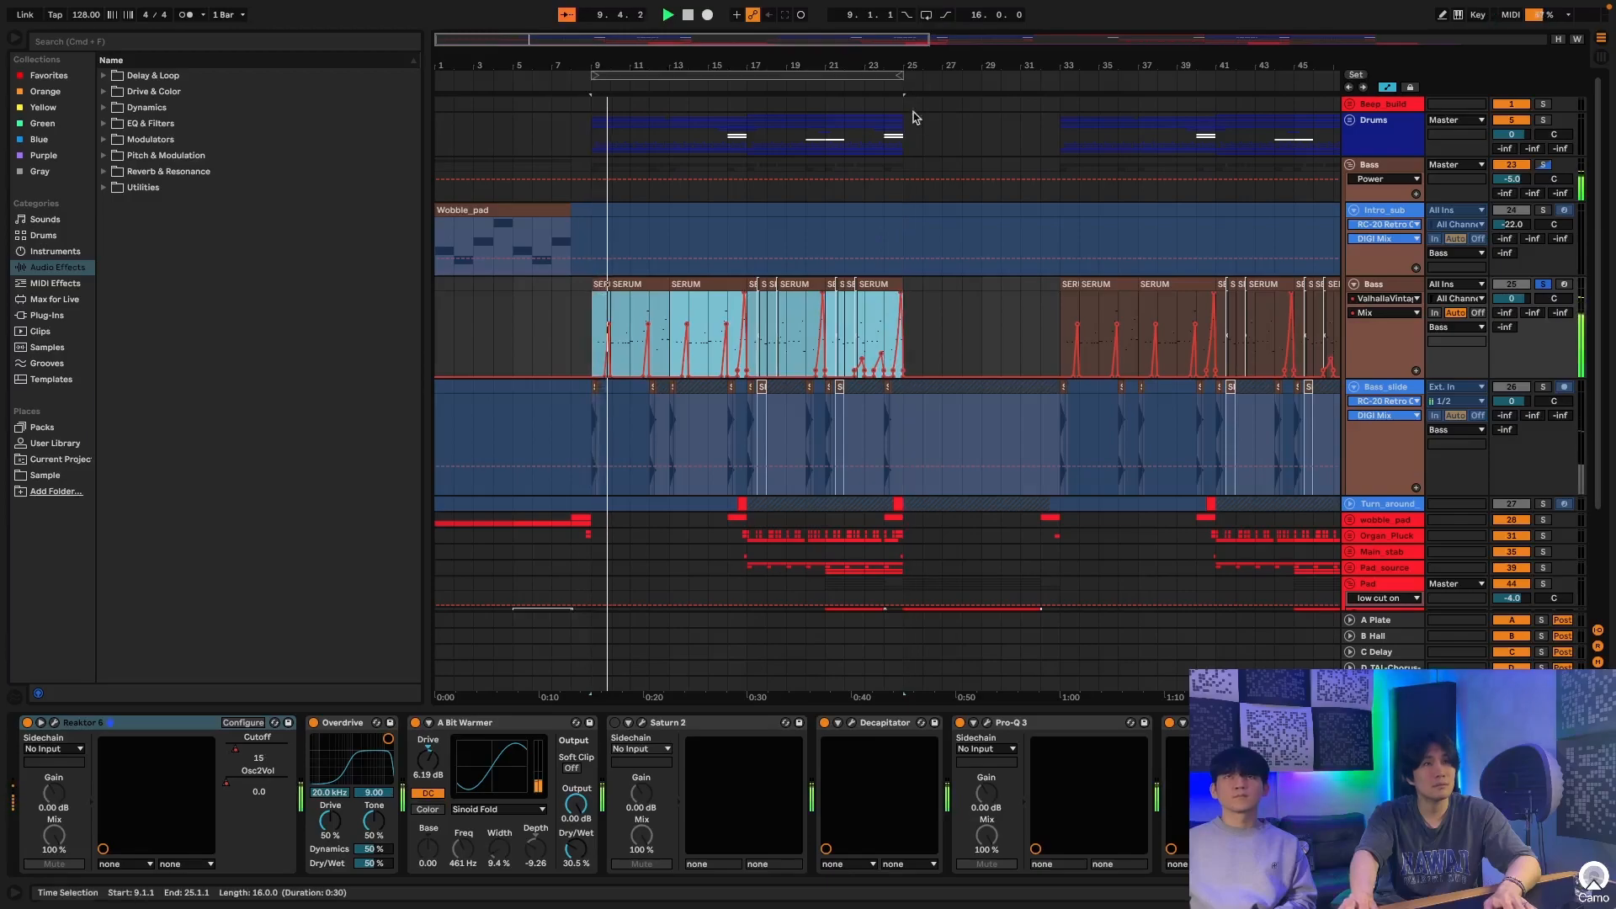
{"action": "left_click", "coordinate": [640, 286]}
{"action": "left_click", "coordinate": [879, 283]}
{"action": "left_click", "coordinate": [601, 285], "text": "shift"}
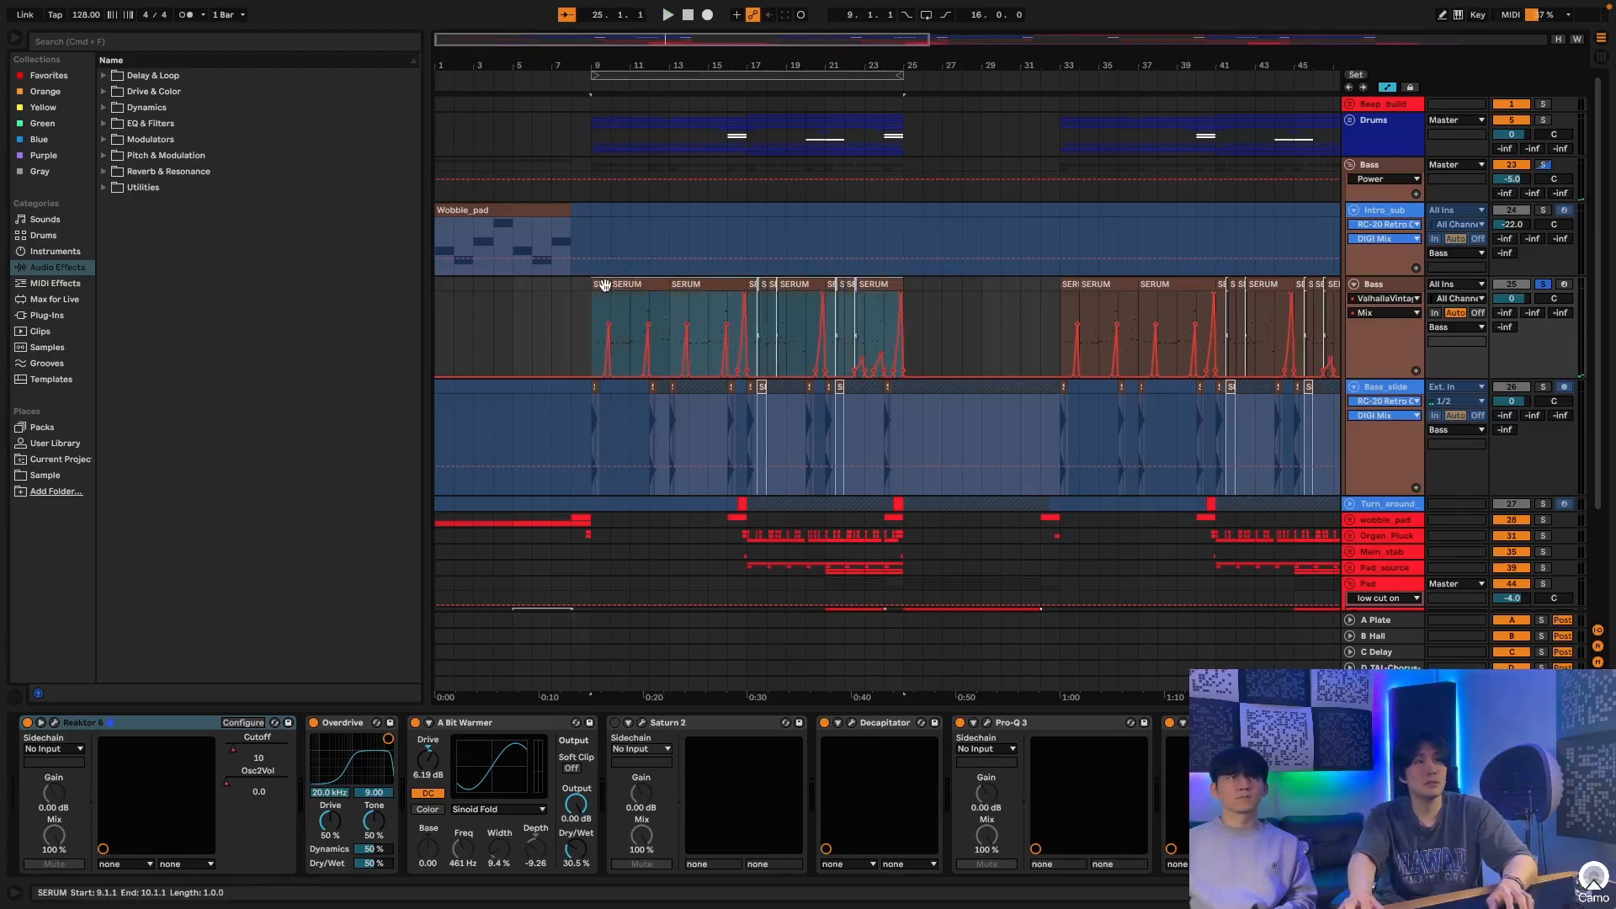
{"action": "key", "text": "super+l"}
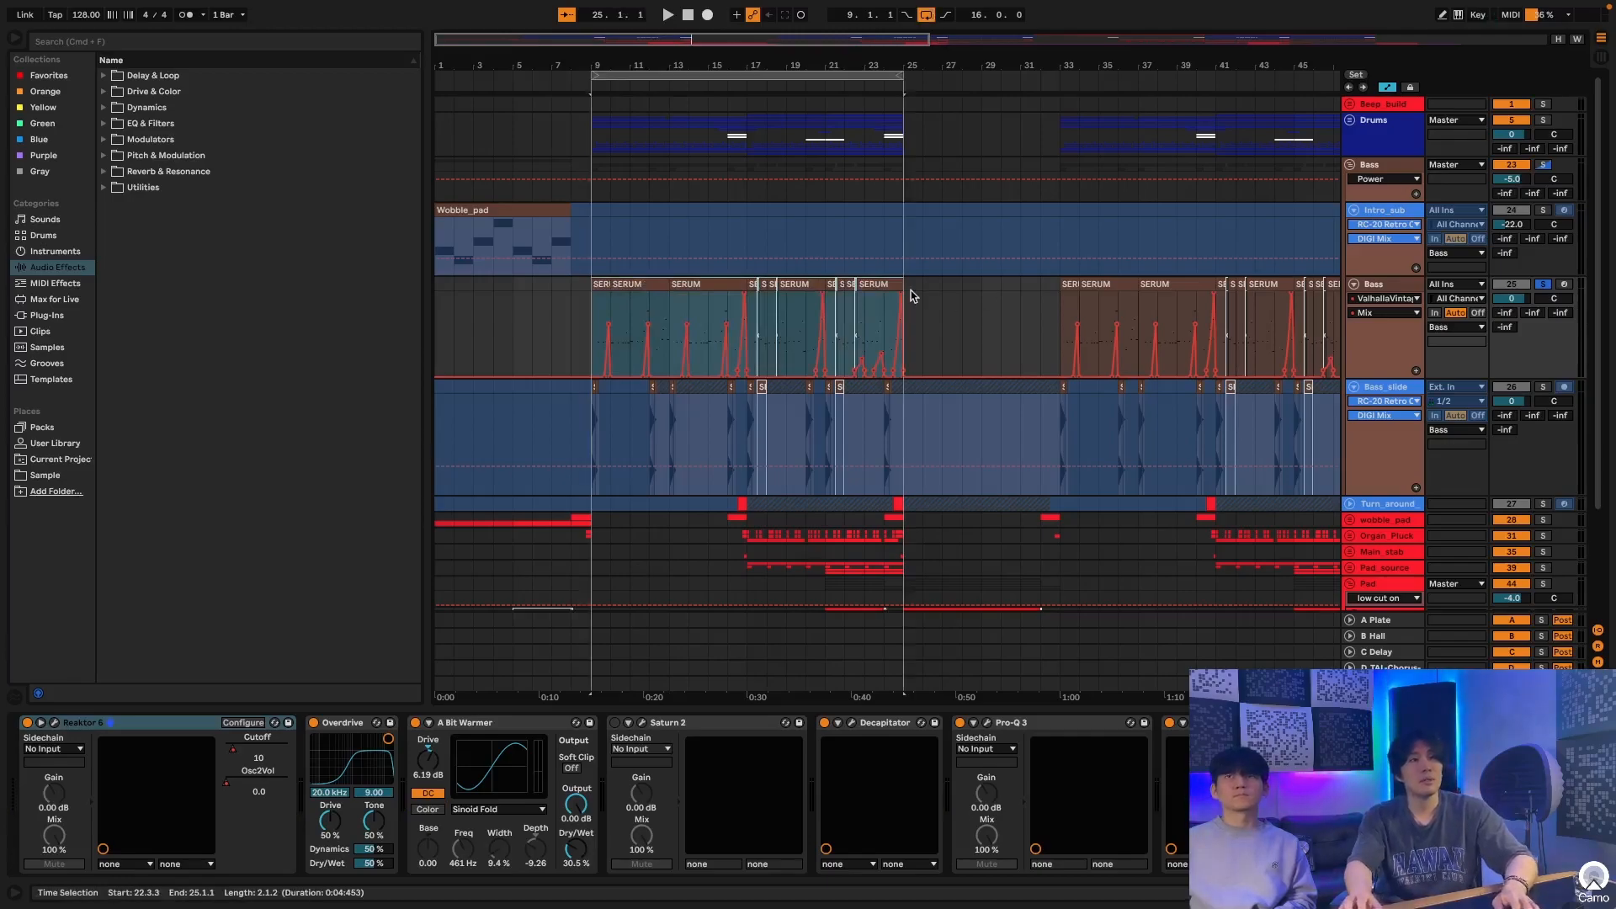
{"action": "key", "text": "z"}
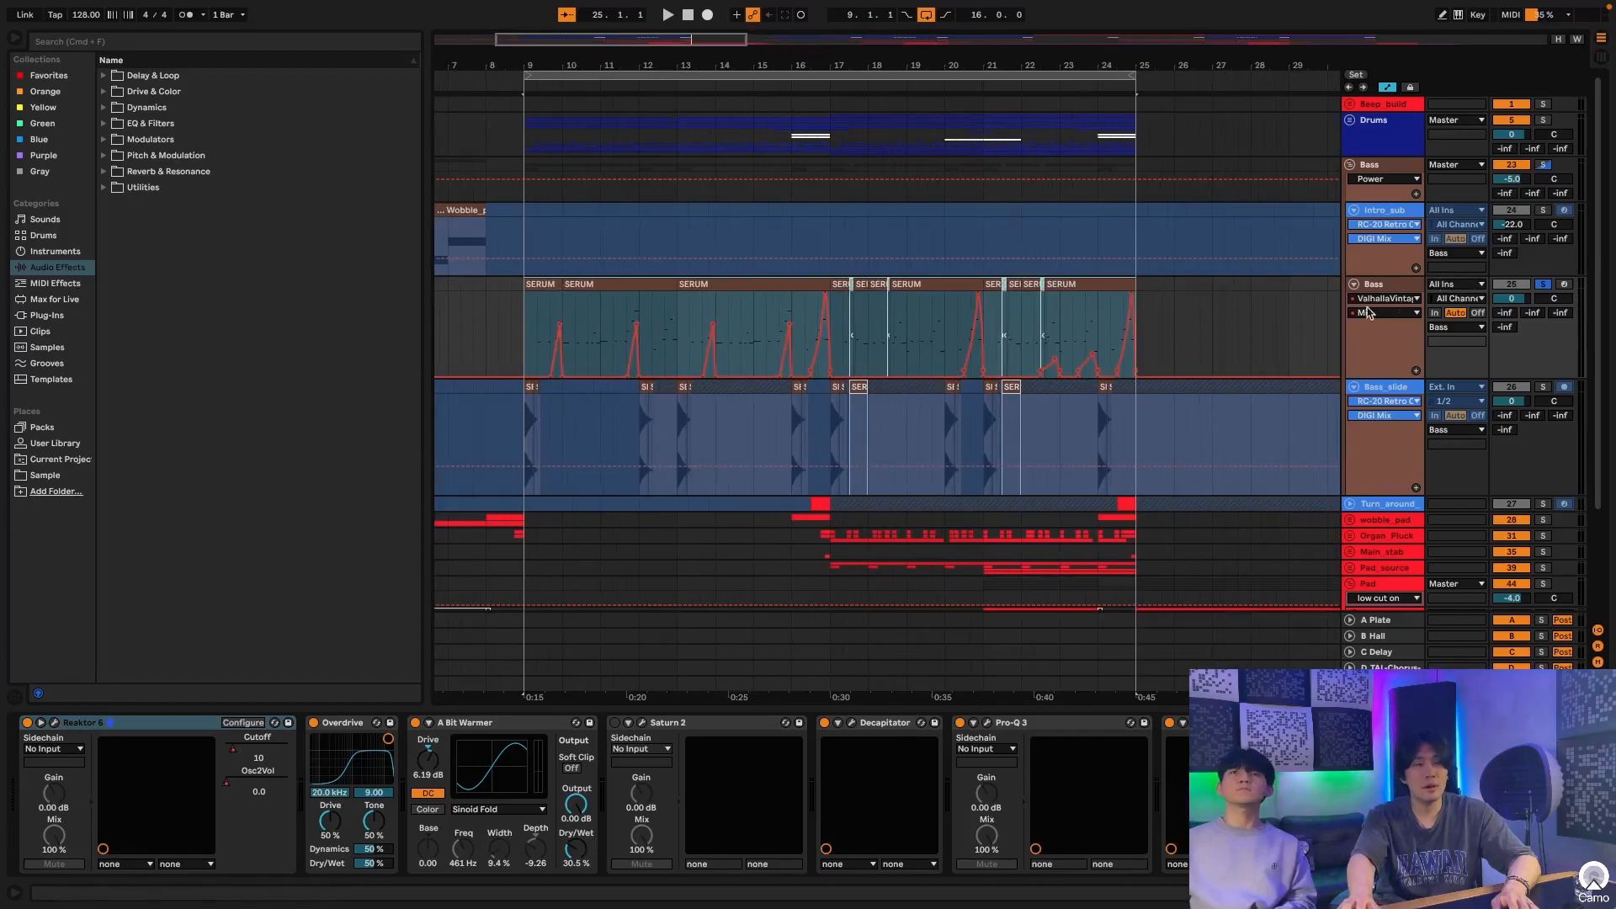
Step: Open the Bass track's Reaktor 6 window, examine the Monark synth settings, and close it
{"action": "left_click", "coordinate": [55, 723]}
{"action": "left_click_drag", "start_coordinate": [607, 523], "coordinate": [399, 176]}
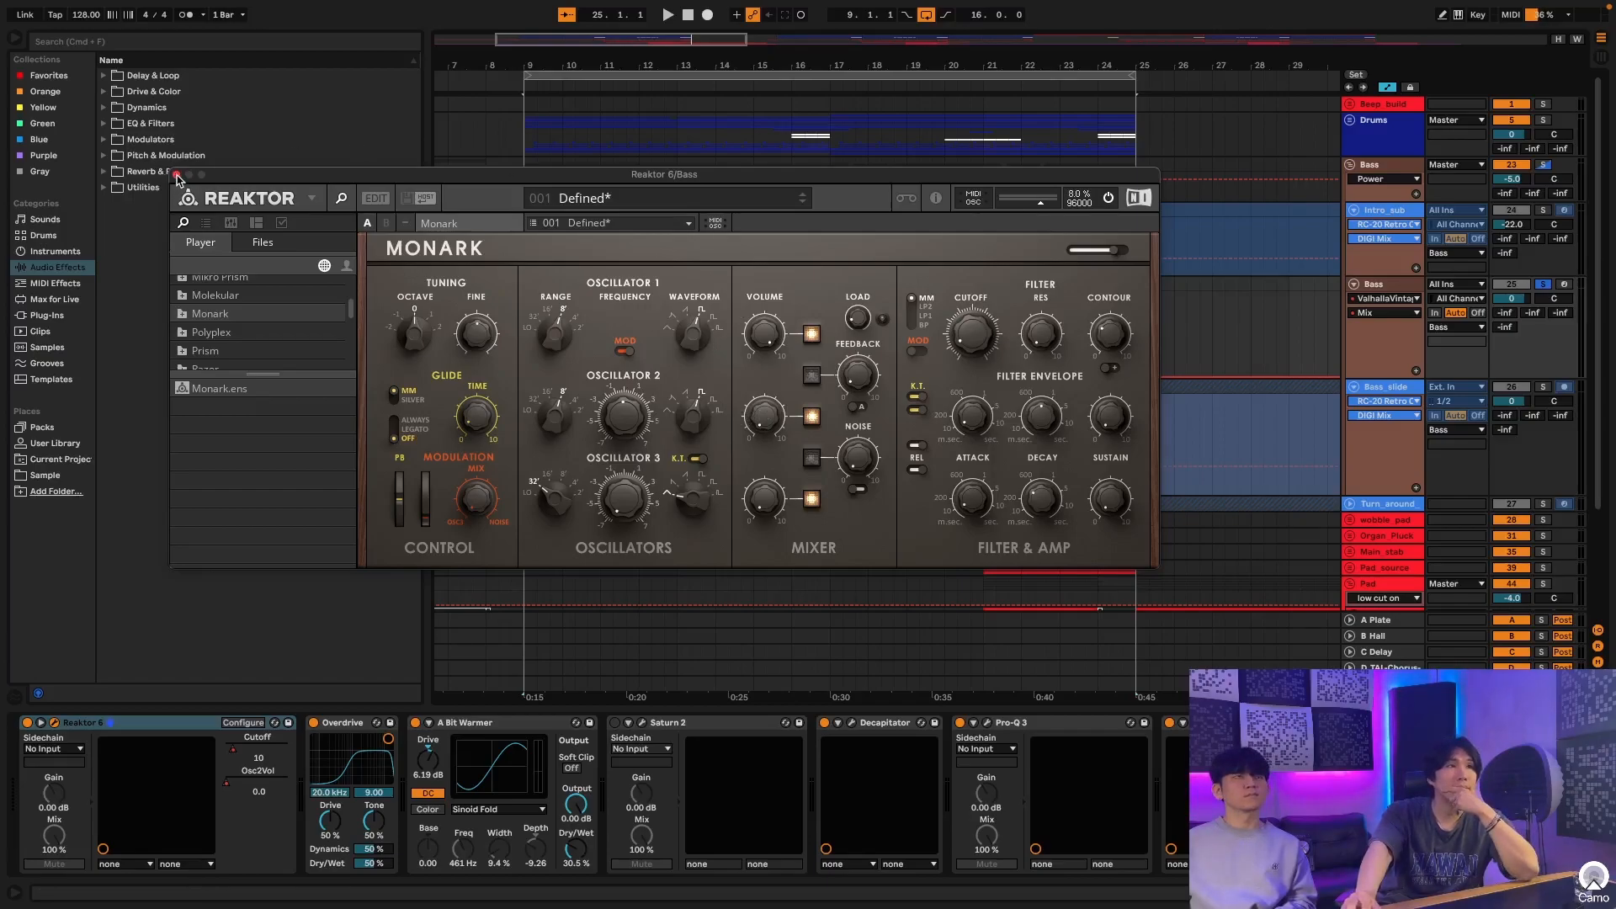
{"action": "left_click", "coordinate": [177, 175]}
Step: Fold Overdrive and A Bit Warmer and delete Saturn 2 from the Bass track's device chain
{"action": "double_click", "coordinate": [358, 726]}
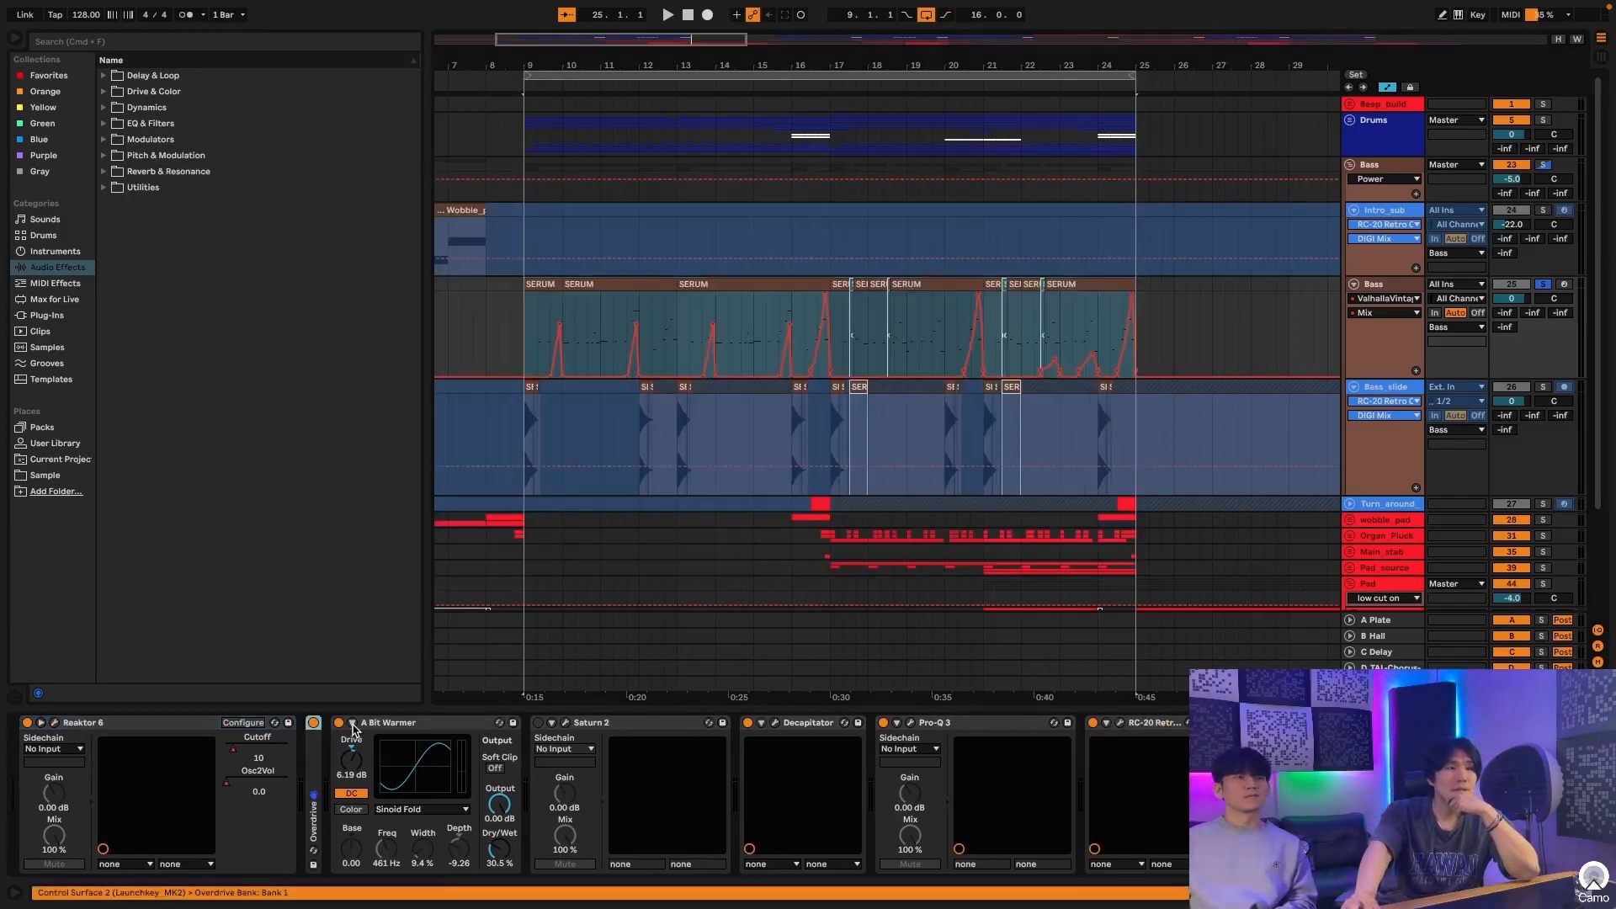
{"action": "double_click", "coordinate": [385, 727]}
{"action": "left_click", "coordinate": [417, 723]}
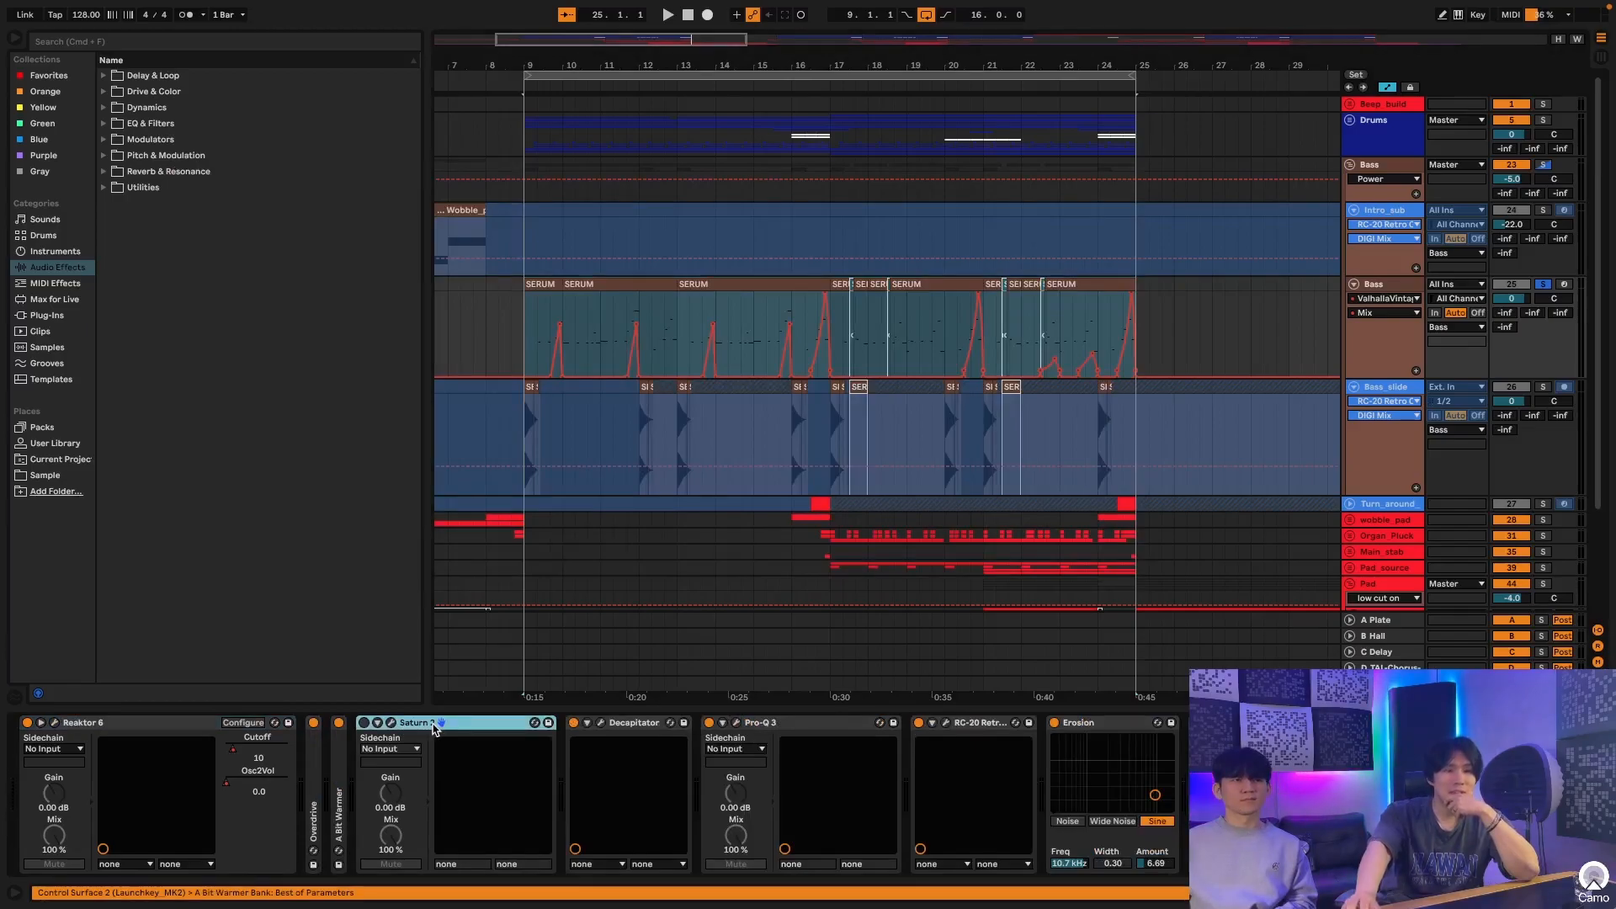
{"action": "key", "text": "Delete"}
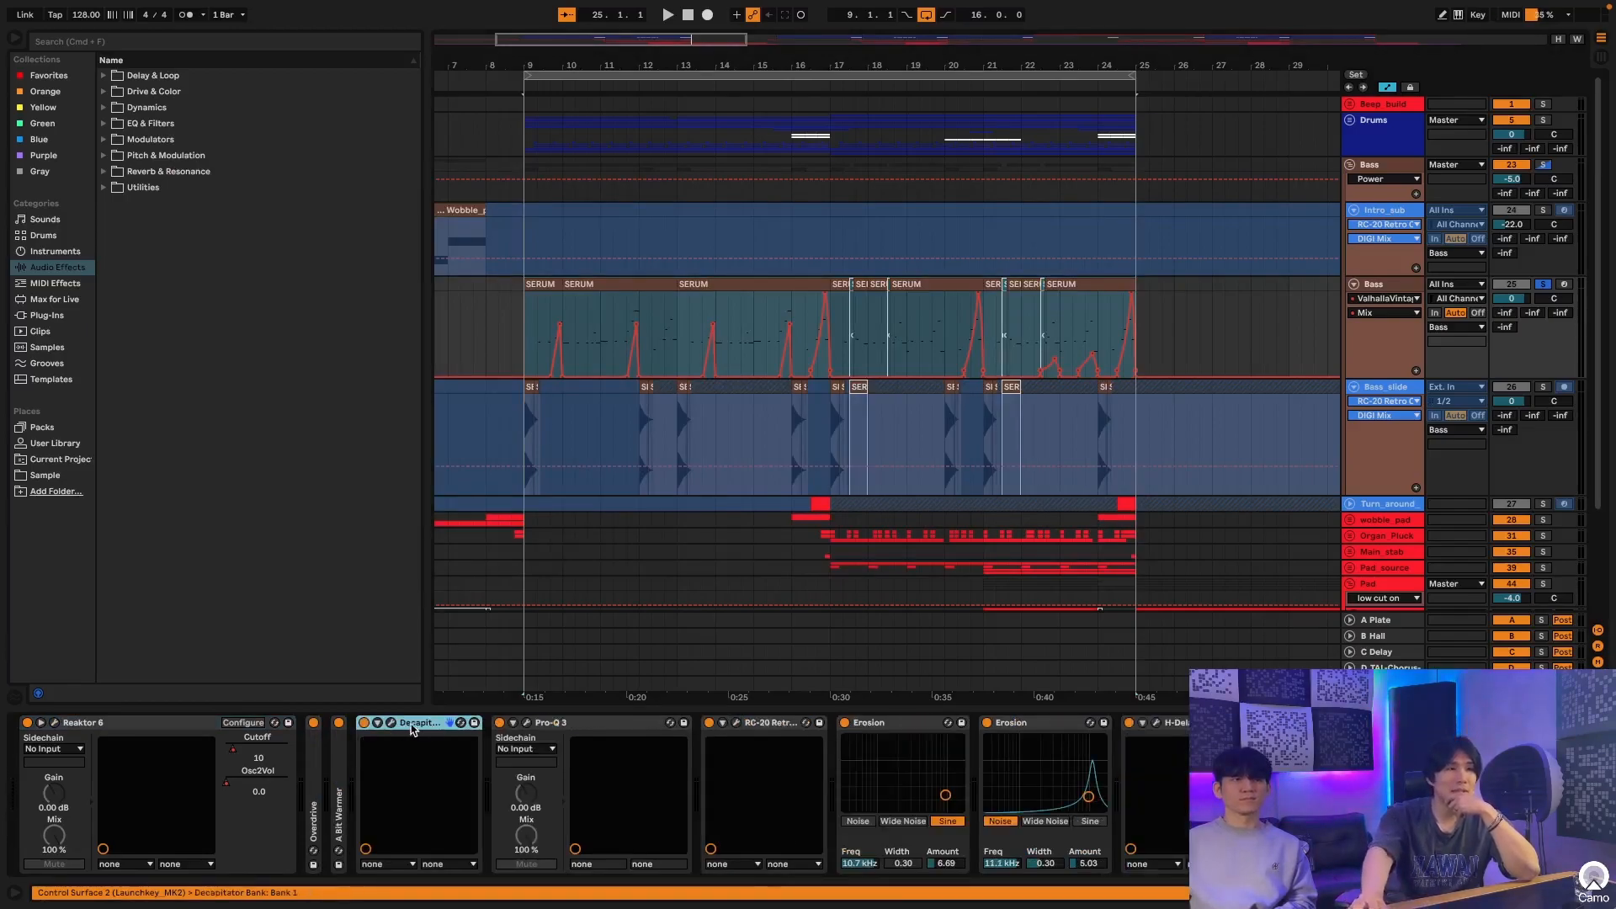
Step: Fold Decapitator, Pro-Q 3, RC-20 Retro Color, both Erosion devices, H-Delay, ValhallaVintageVerb and L1 limiter in the Bass chain
{"action": "double_click", "coordinate": [418, 728]}
{"action": "double_click", "coordinate": [463, 725]}
{"action": "double_click", "coordinate": [476, 725]}
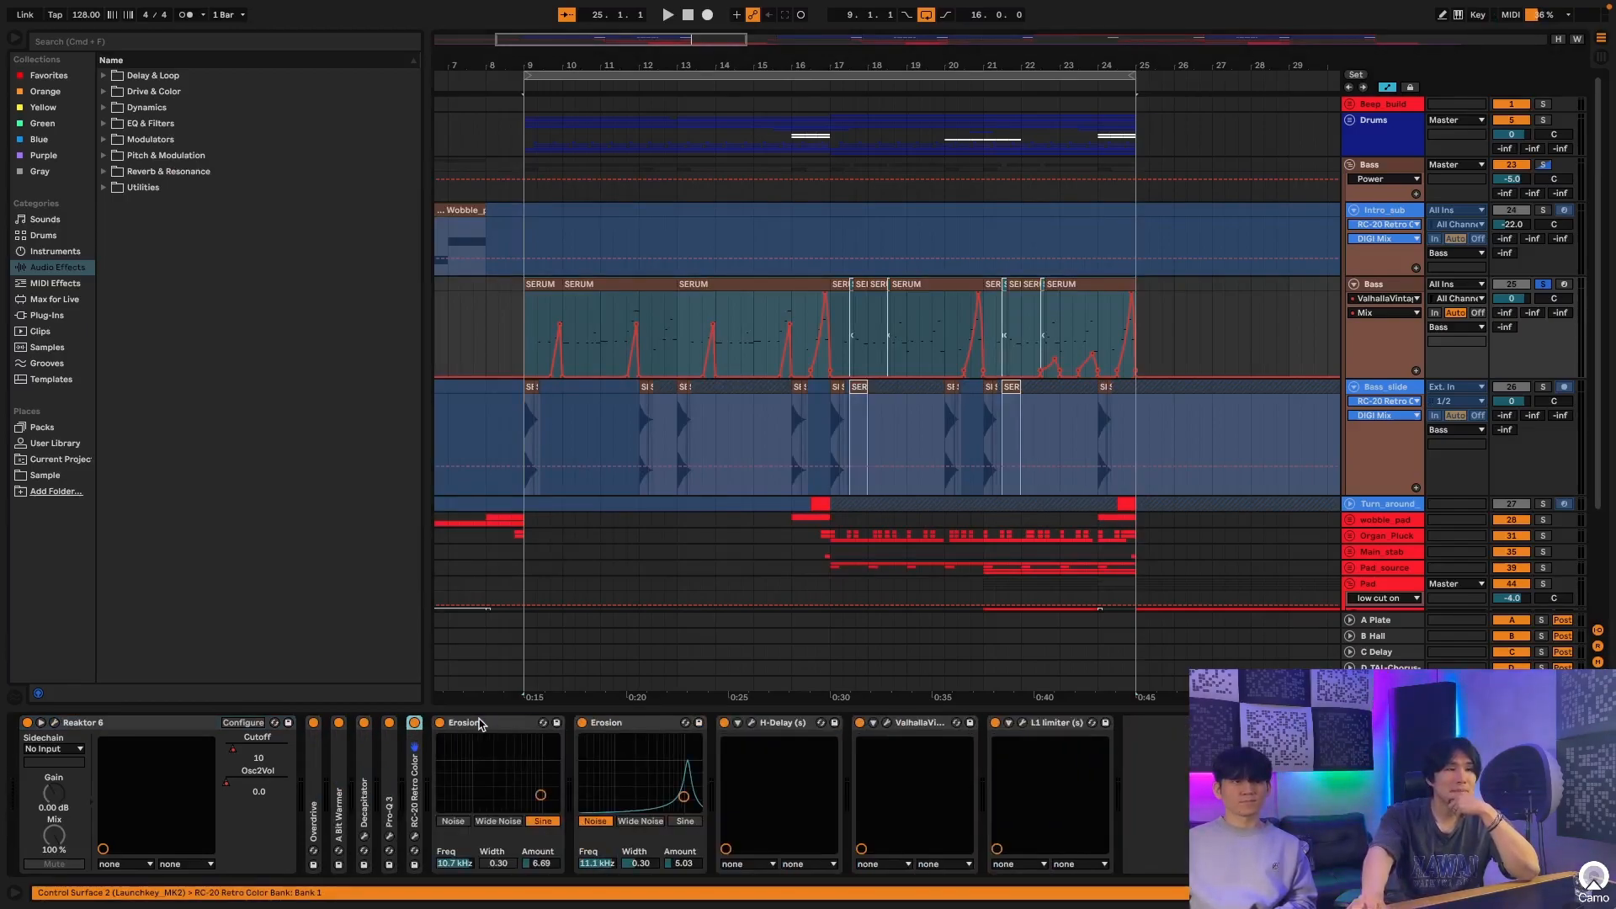
{"action": "double_click", "coordinate": [505, 725]}
{"action": "double_click", "coordinate": [526, 726]}
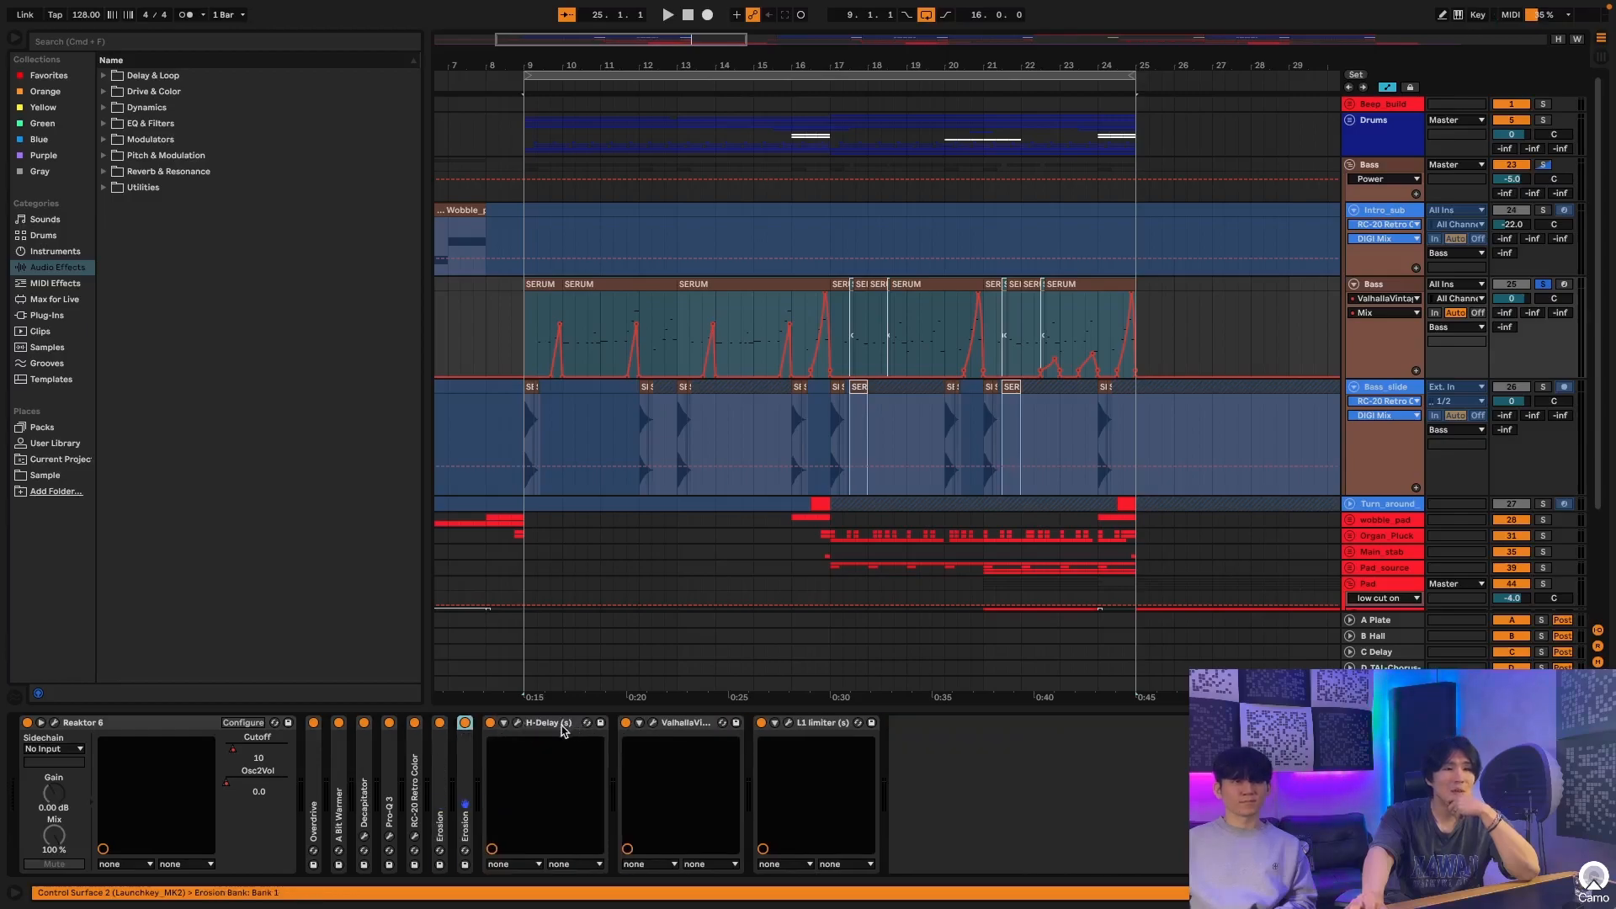
{"action": "double_click", "coordinate": [570, 726]}
{"action": "double_click", "coordinate": [599, 727]}
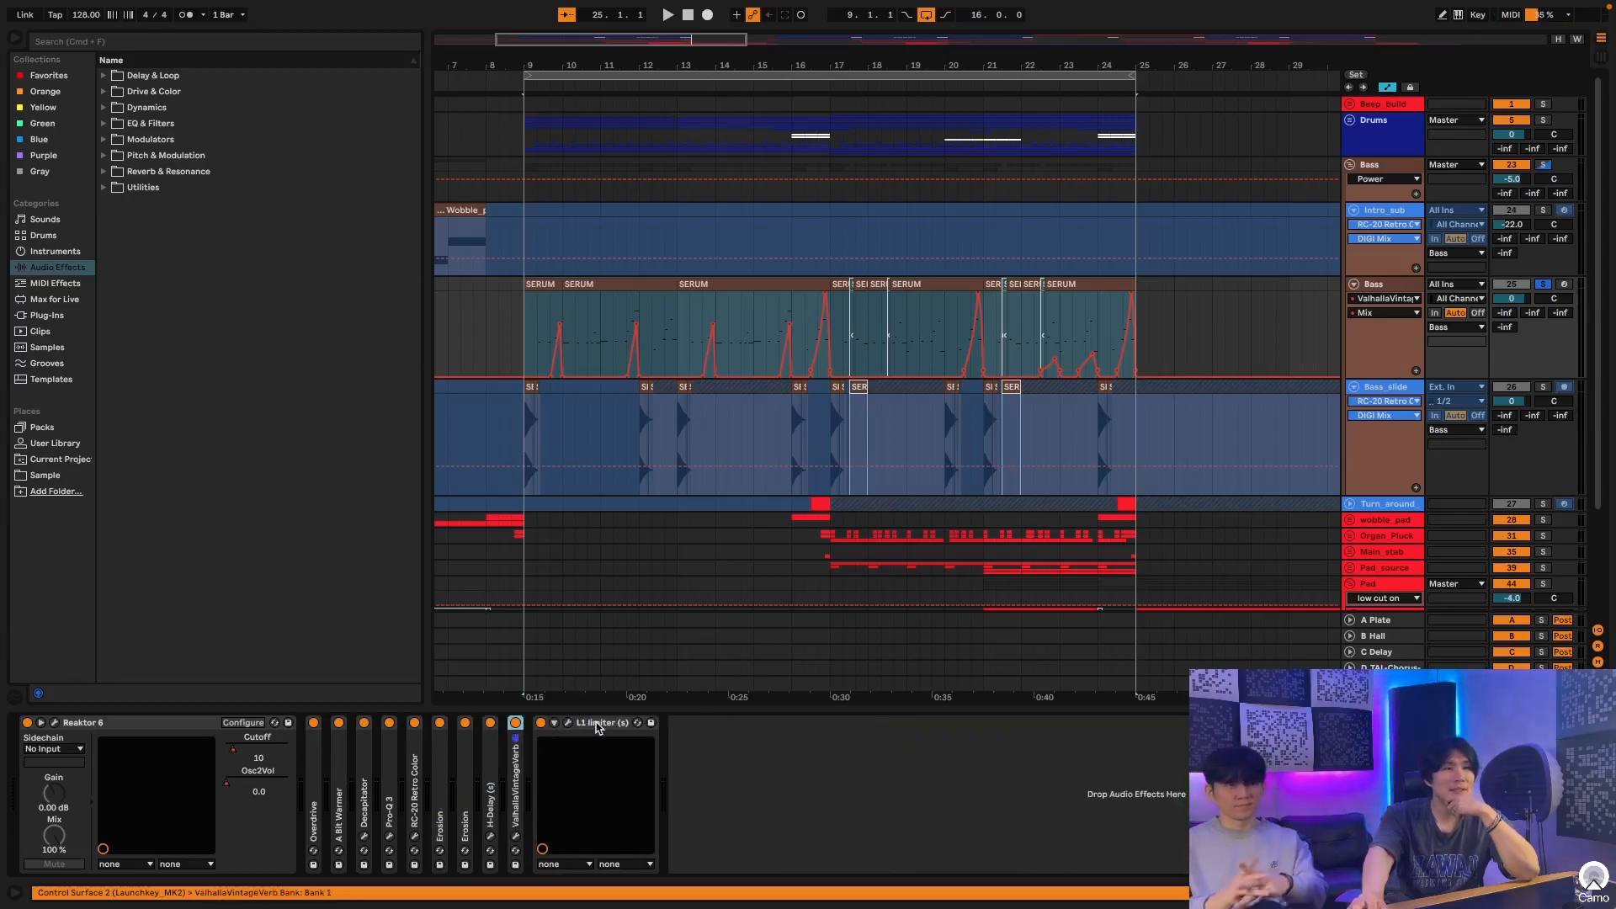
{"action": "double_click", "coordinate": [595, 724]}
Step: Select Overdrive through Decapitator in the Bass chain and unfold these three distortion devices
{"action": "left_click", "coordinate": [311, 761]}
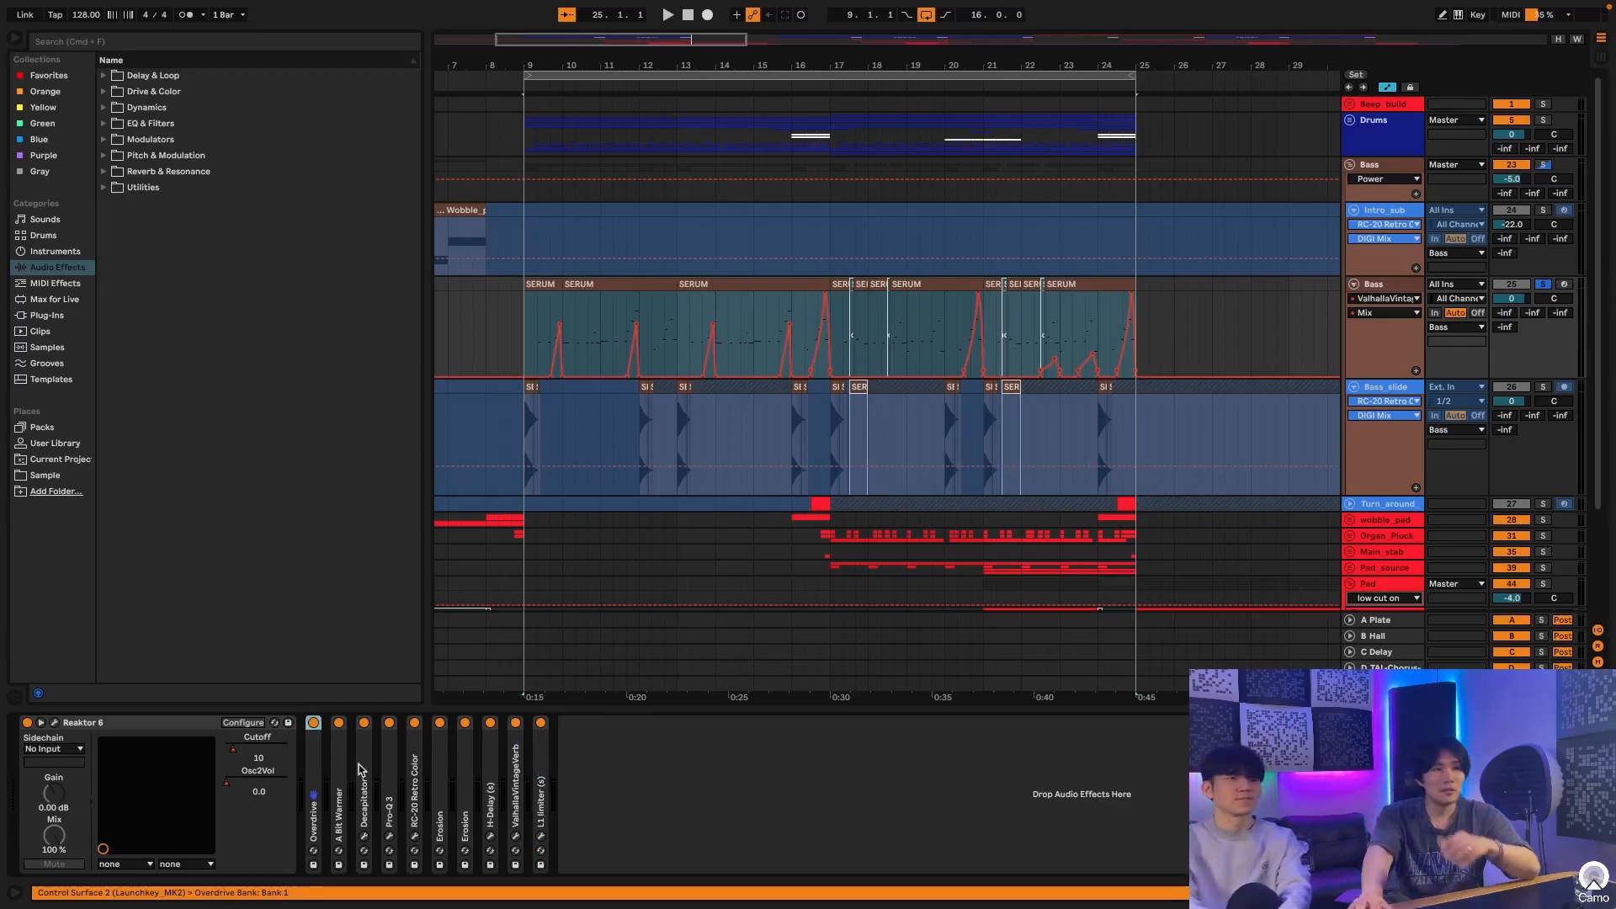
{"action": "left_click", "coordinate": [364, 767], "text": "shift"}
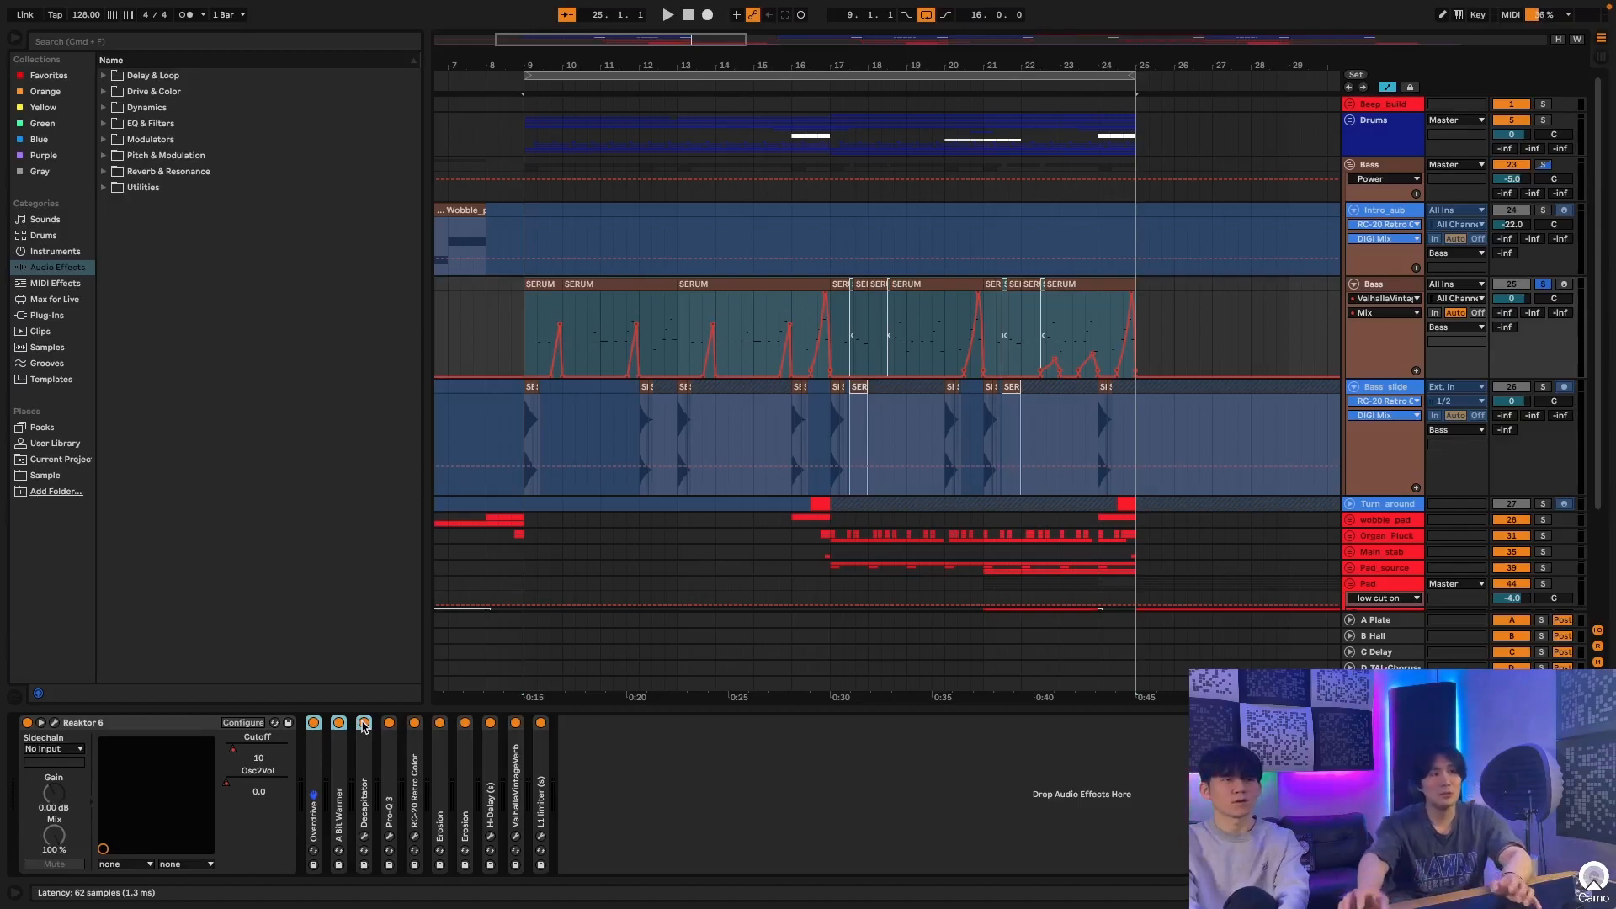
{"action": "double_click", "coordinate": [313, 761]}
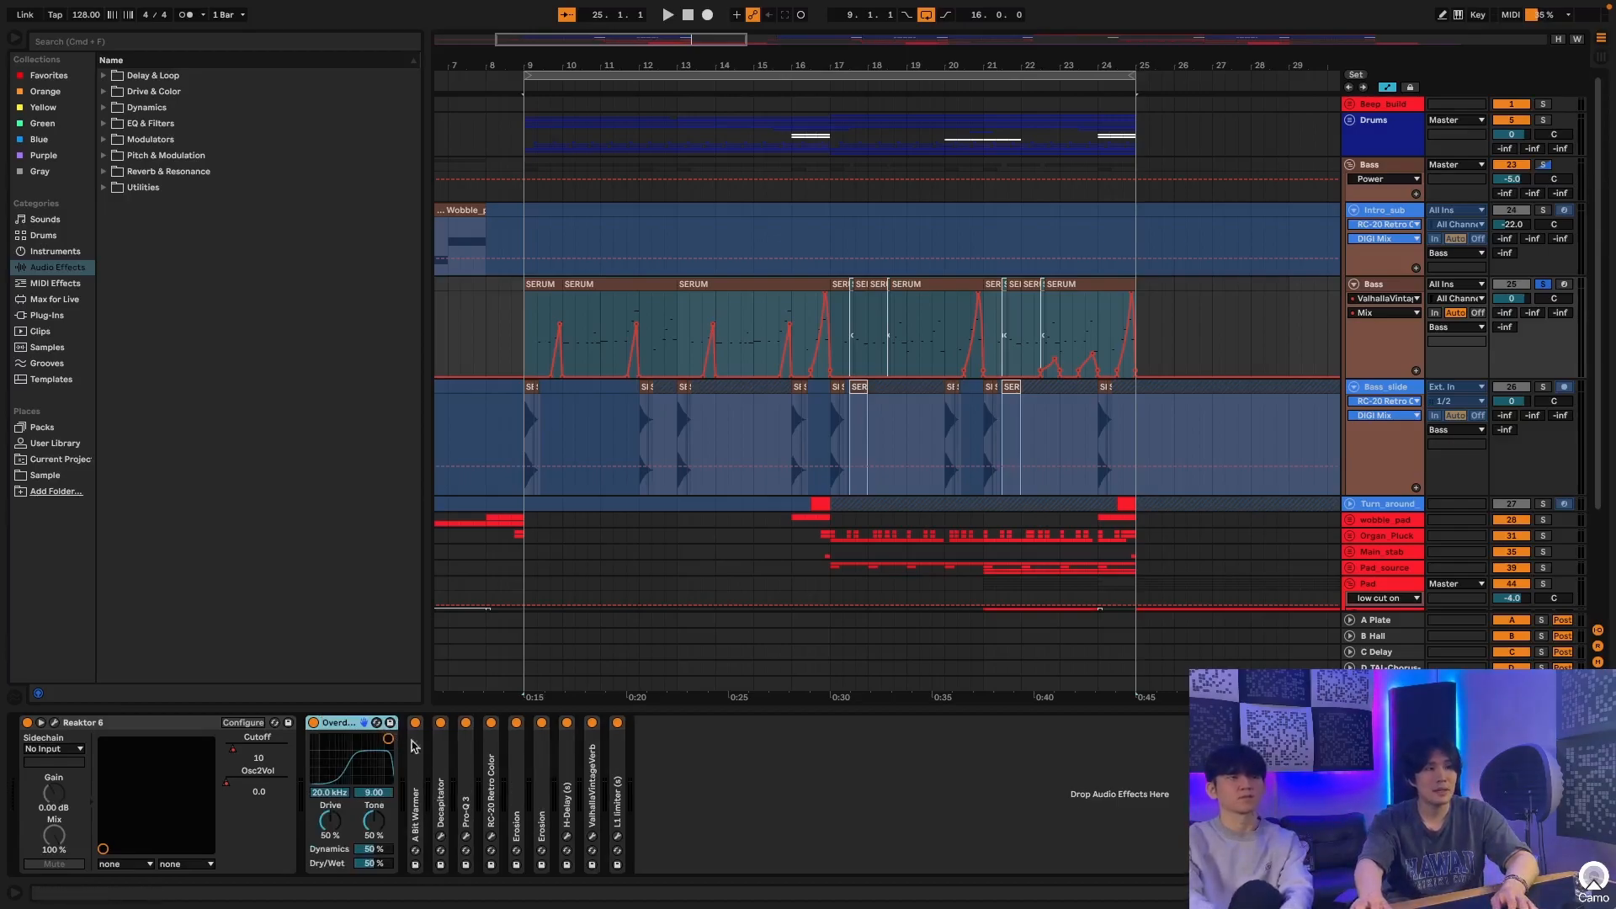
{"action": "double_click", "coordinate": [417, 762]}
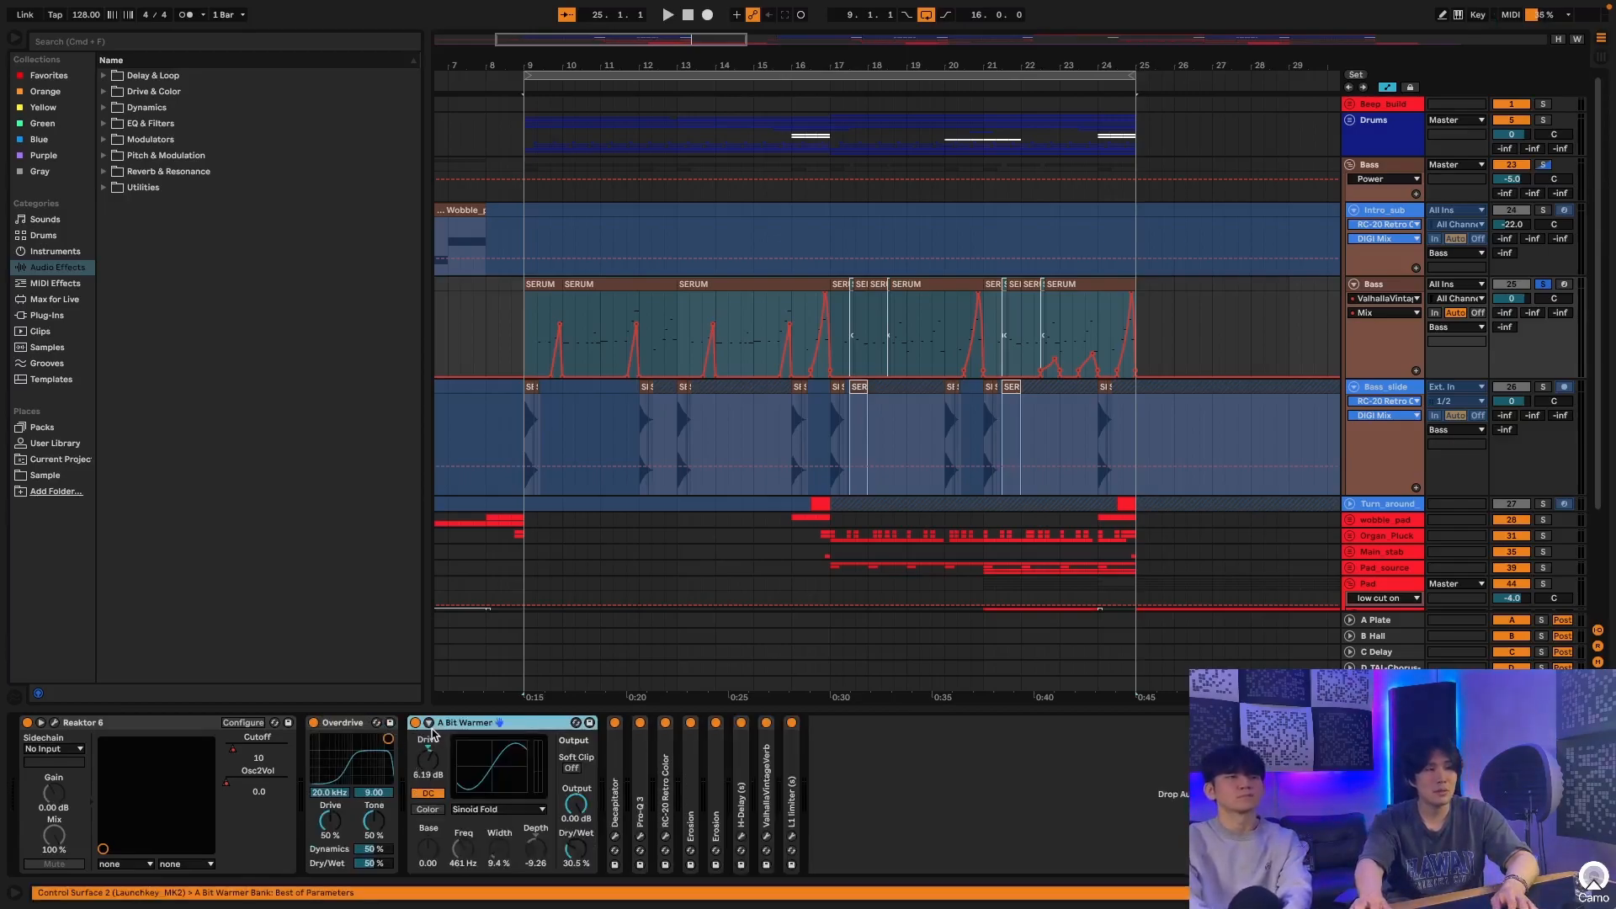
{"action": "double_click", "coordinate": [615, 763]}
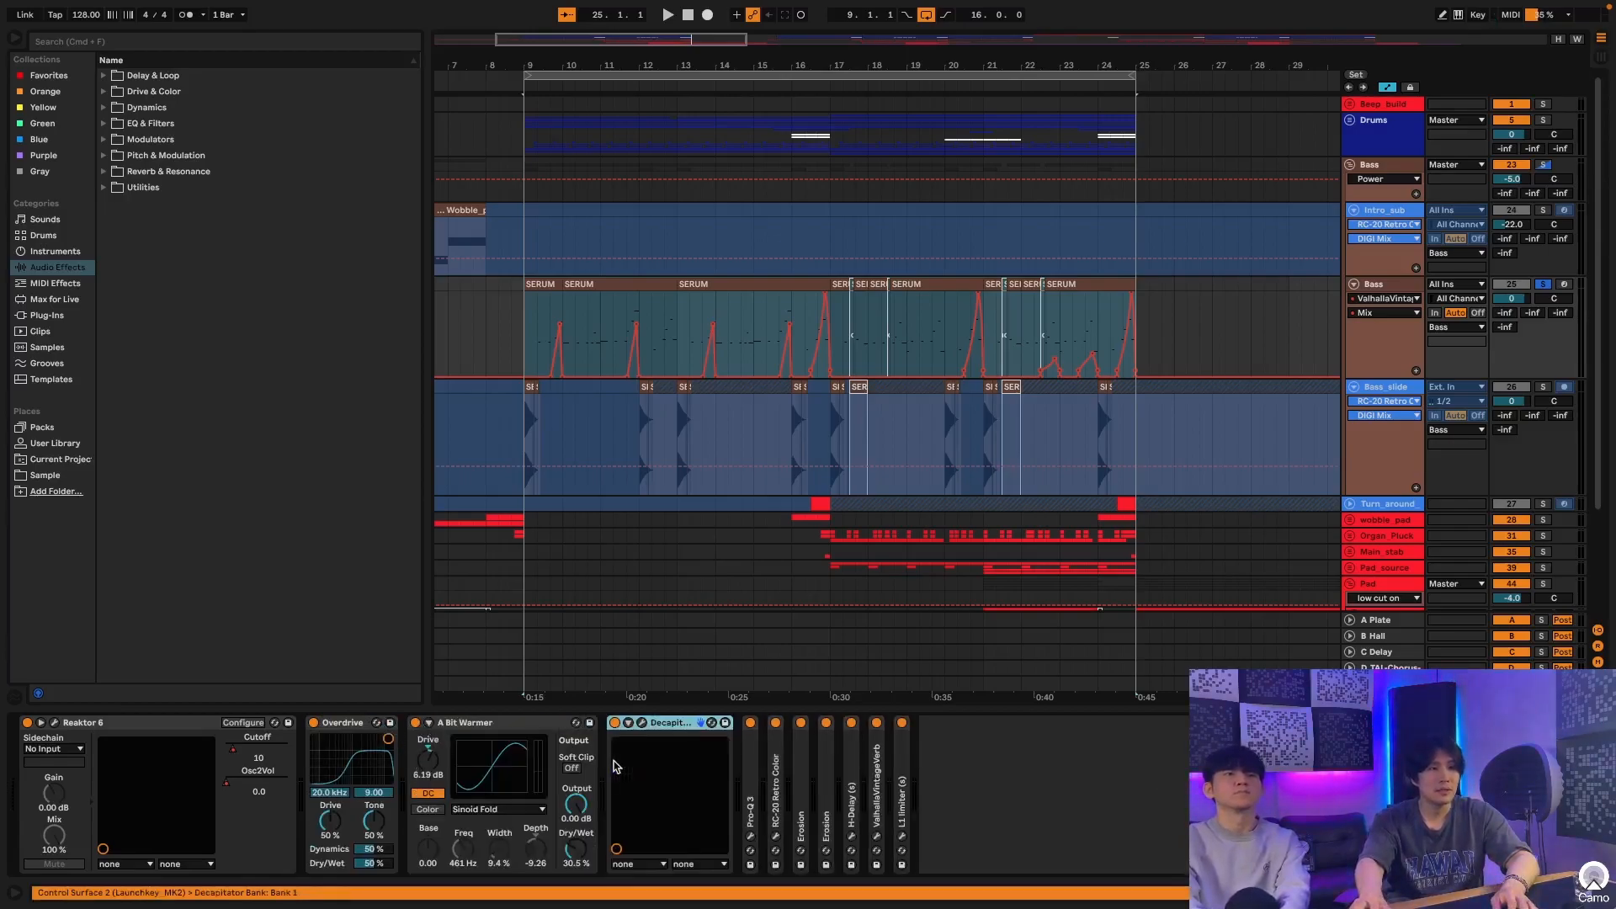
Step: Select the Bass track's clips from bar 9 to bar 25 and audition them
{"action": "left_click", "coordinate": [1120, 437]}
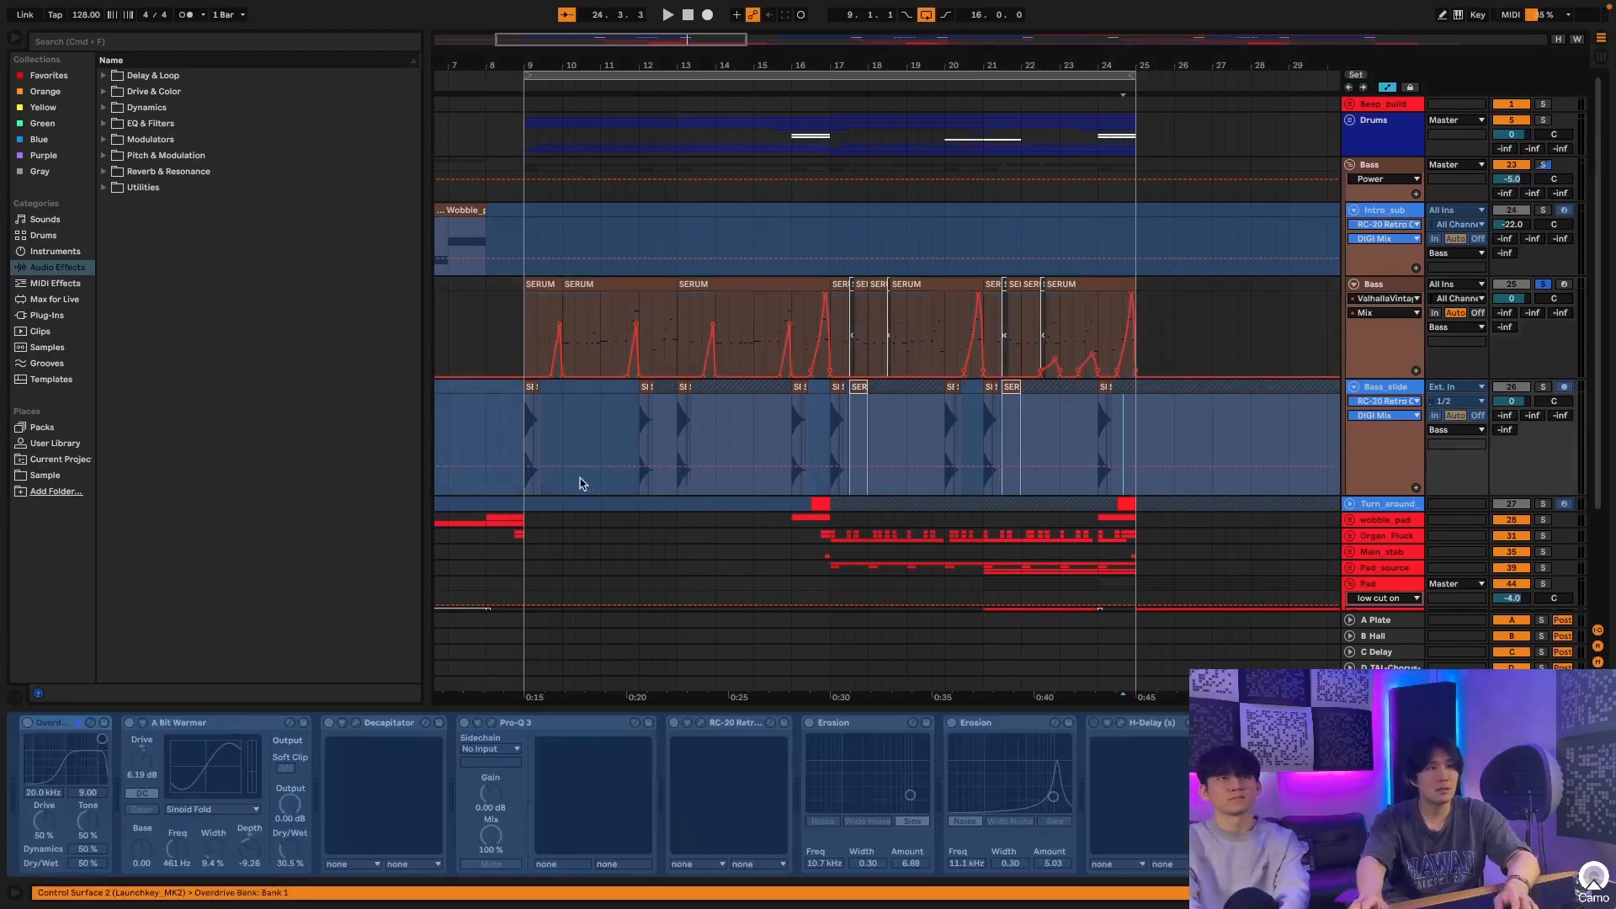
{"action": "left_click_drag", "start_coordinate": [526, 341], "coordinate": [1132, 350]}
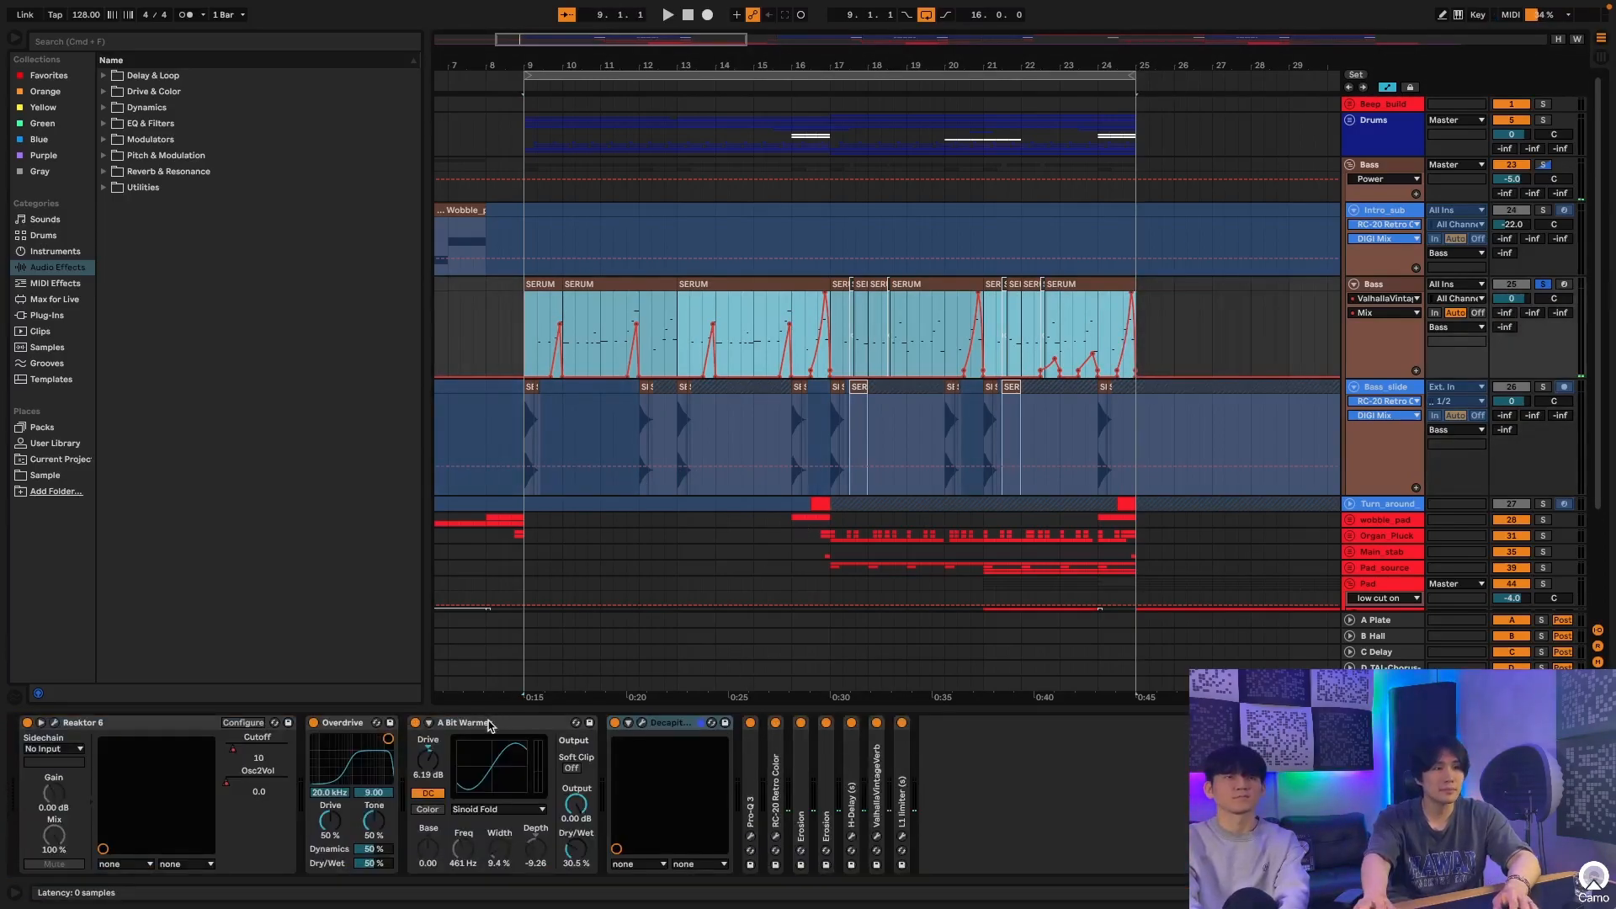
{"action": "key", "text": "space"}
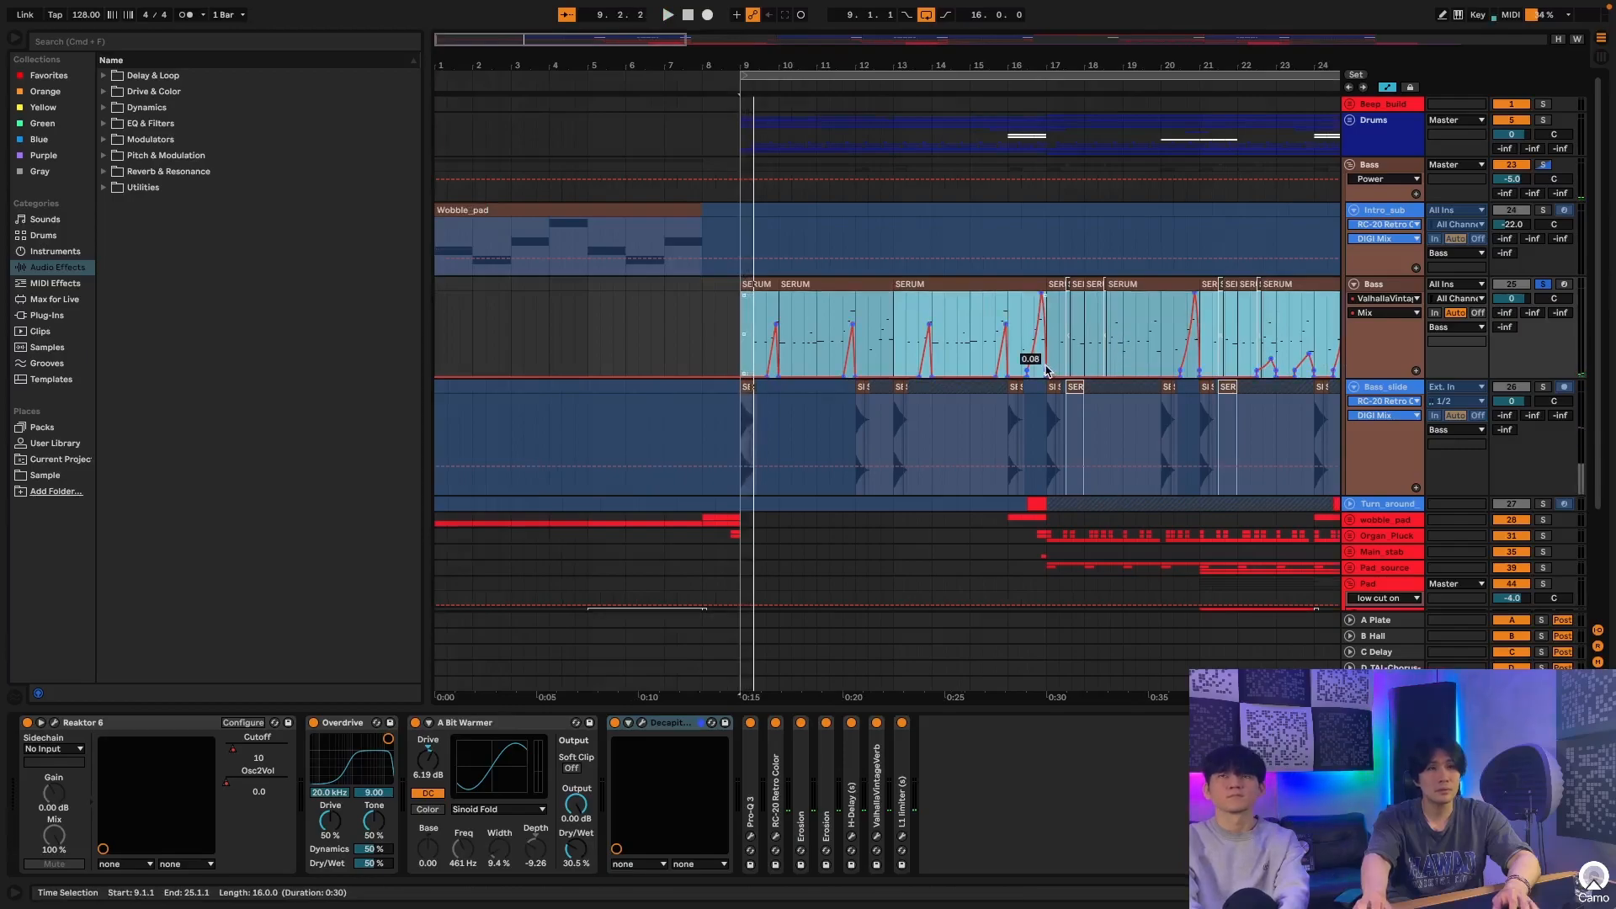
Step: Turn off the arrangement loop and play the end of the Bass part from bar 24 to hear its tail
{"action": "scroll", "coordinate": [1044, 370], "scroll_direction": "right", "scroll_amount": 5}
{"action": "left_click", "coordinate": [926, 16]}
{"action": "left_click", "coordinate": [1179, 326]}
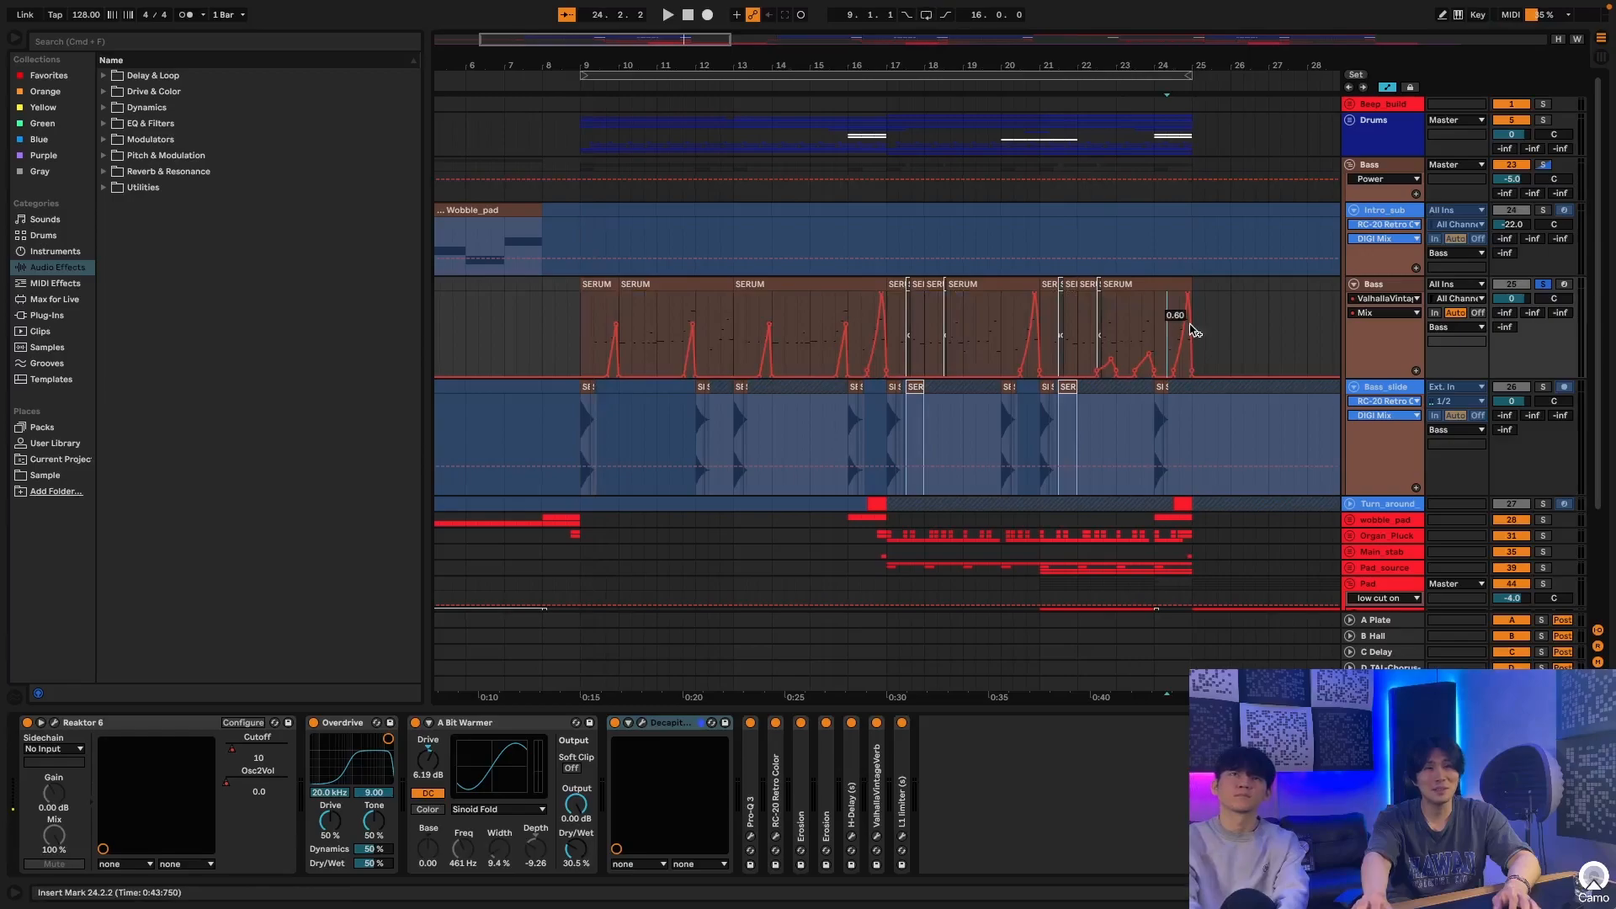
{"action": "key", "text": "space"}
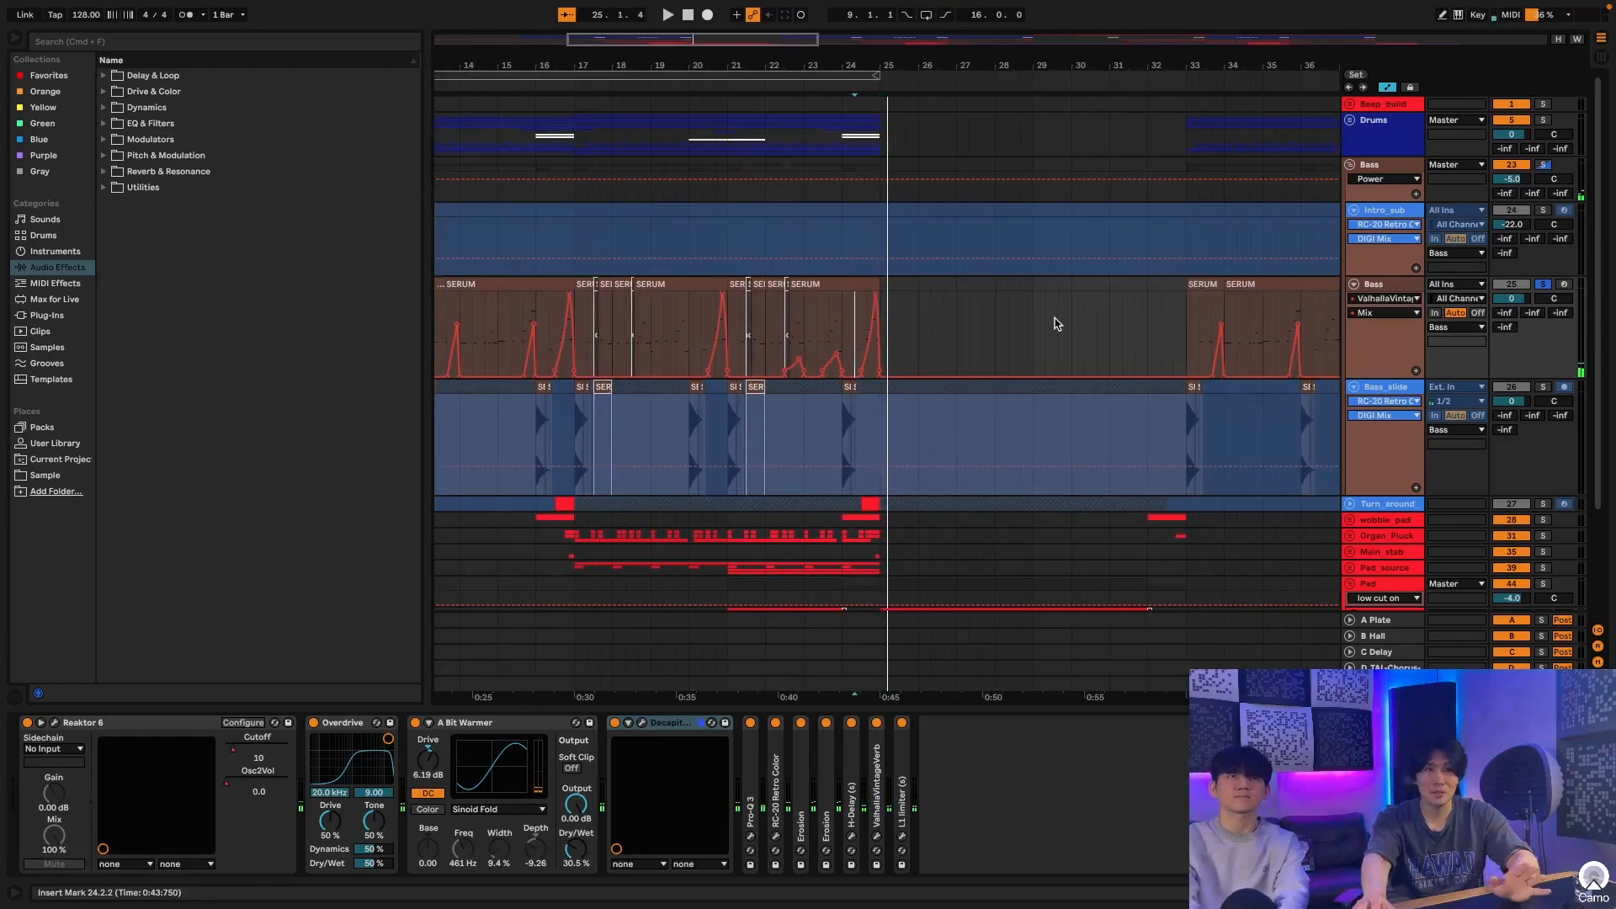
{"action": "scroll", "coordinate": [1058, 324], "scroll_direction": "left", "scroll_amount": 3}
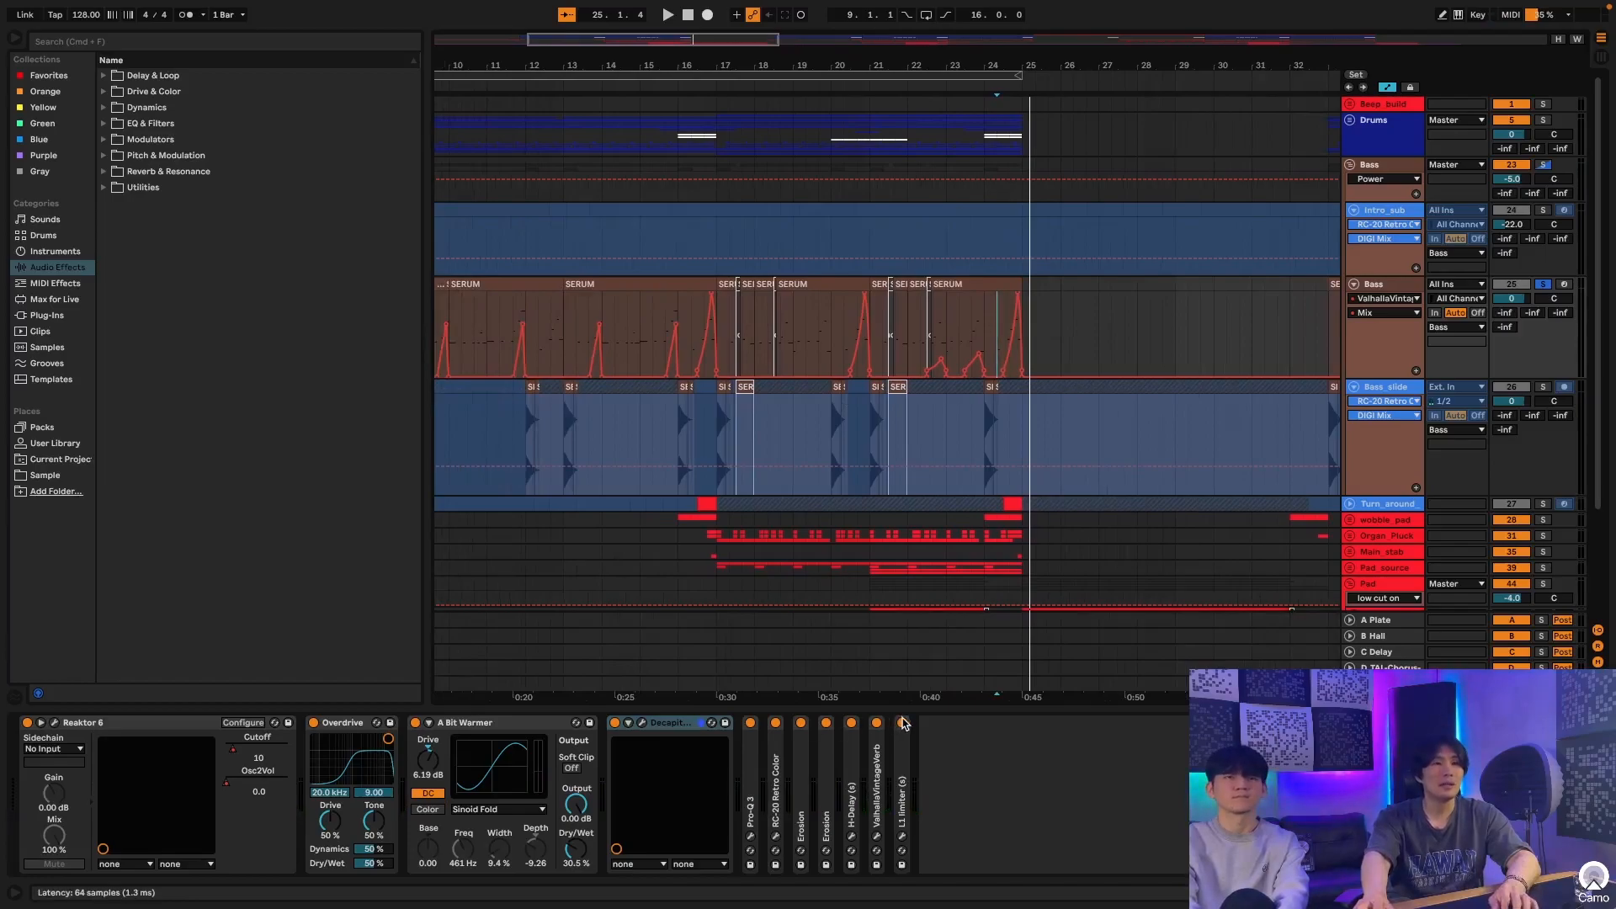
Step: Deactivate every effect in the Bass chain, from L1 limiter back through Overdrive, leaving only Reaktor 6 active
{"action": "left_click", "coordinate": [875, 723]}
{"action": "left_click", "coordinate": [851, 723]}
{"action": "left_click", "coordinate": [825, 723]}
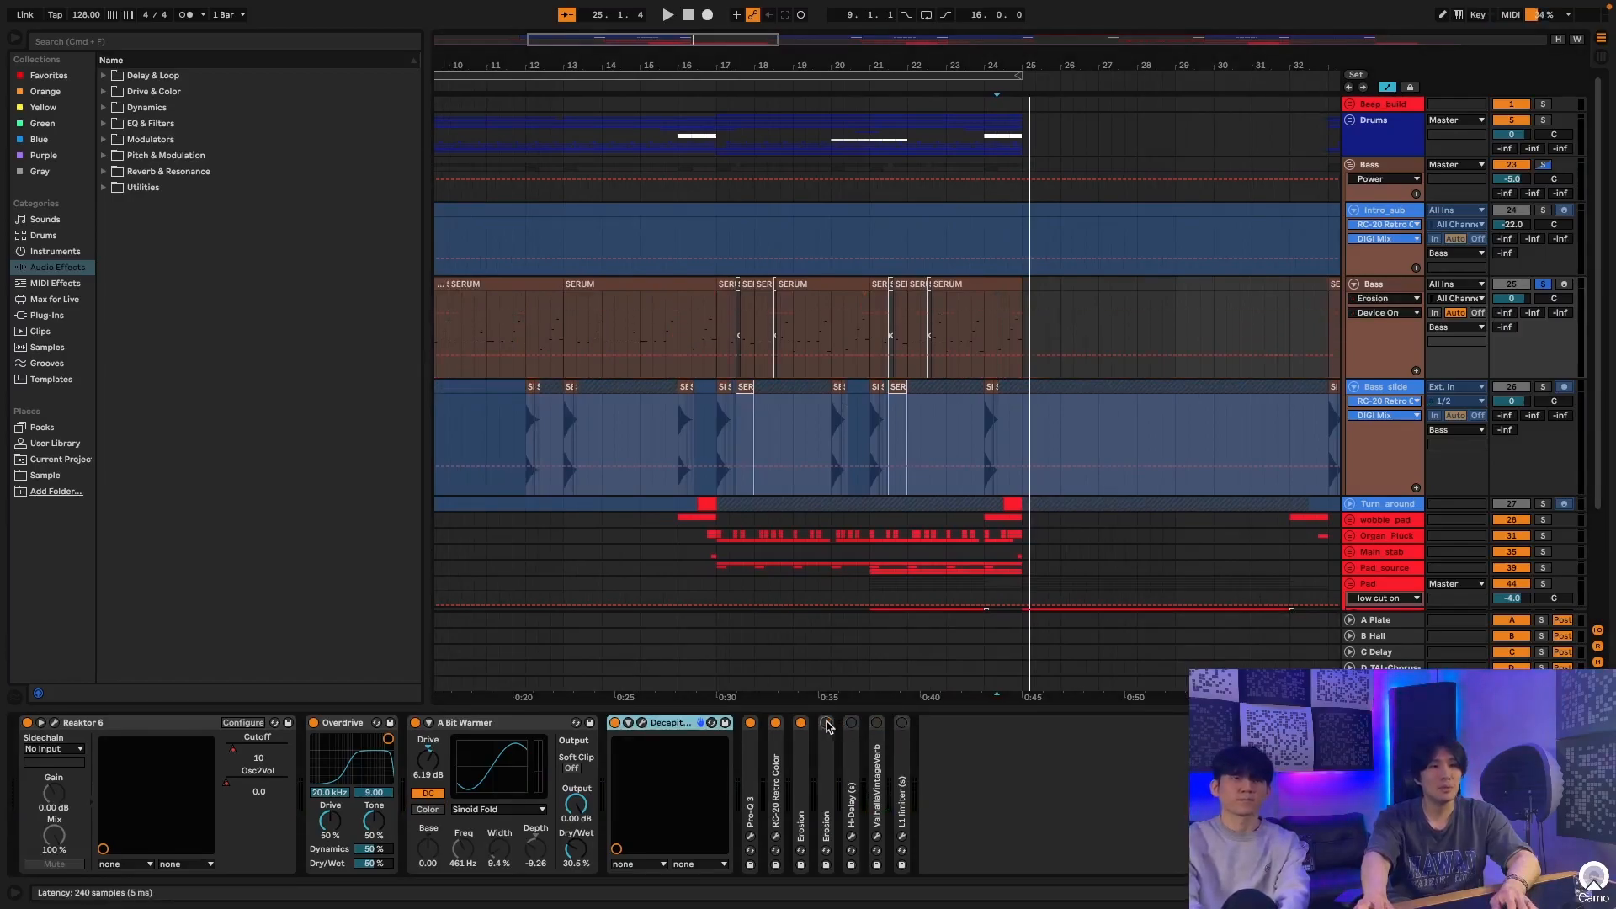
{"action": "left_click", "coordinate": [800, 723]}
{"action": "left_click", "coordinate": [775, 723]}
{"action": "left_click", "coordinate": [750, 723]}
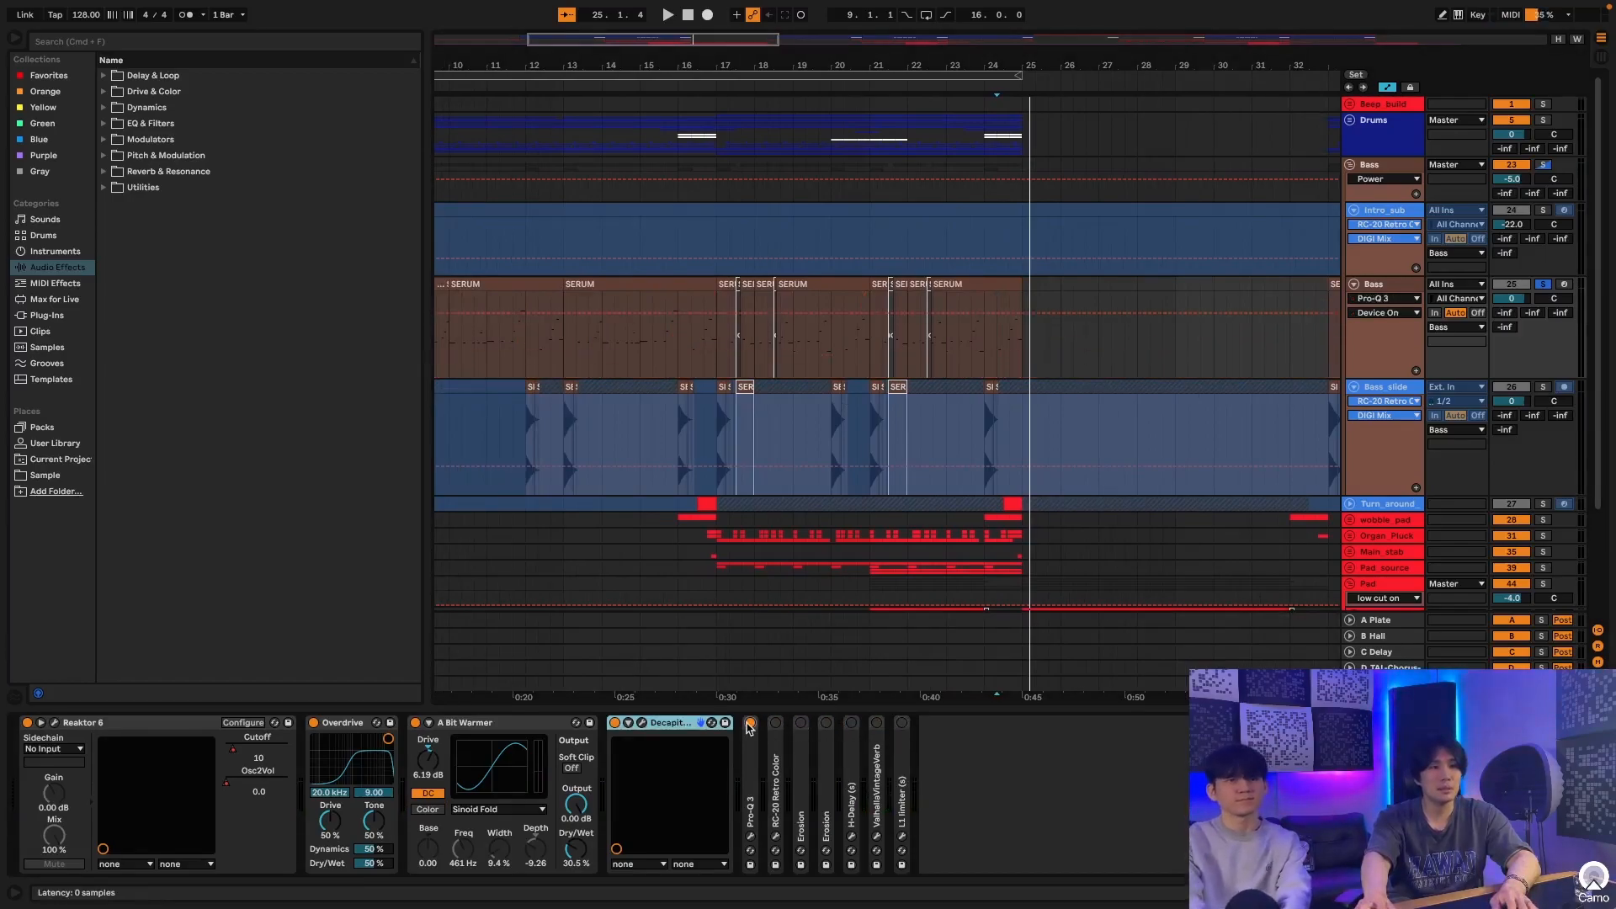
{"action": "left_click", "coordinate": [615, 723]}
{"action": "left_click", "coordinate": [414, 723]}
{"action": "left_click", "coordinate": [313, 723]}
Step: Select all Bass clips from bar 9 to bar 25 and play them looped with only the dry synth active
{"action": "scroll", "coordinate": [801, 278], "scroll_direction": "left", "scroll_amount": 4}
{"action": "left_click", "coordinate": [588, 284]}
{"action": "left_click", "coordinate": [1170, 285], "text": "shift"}
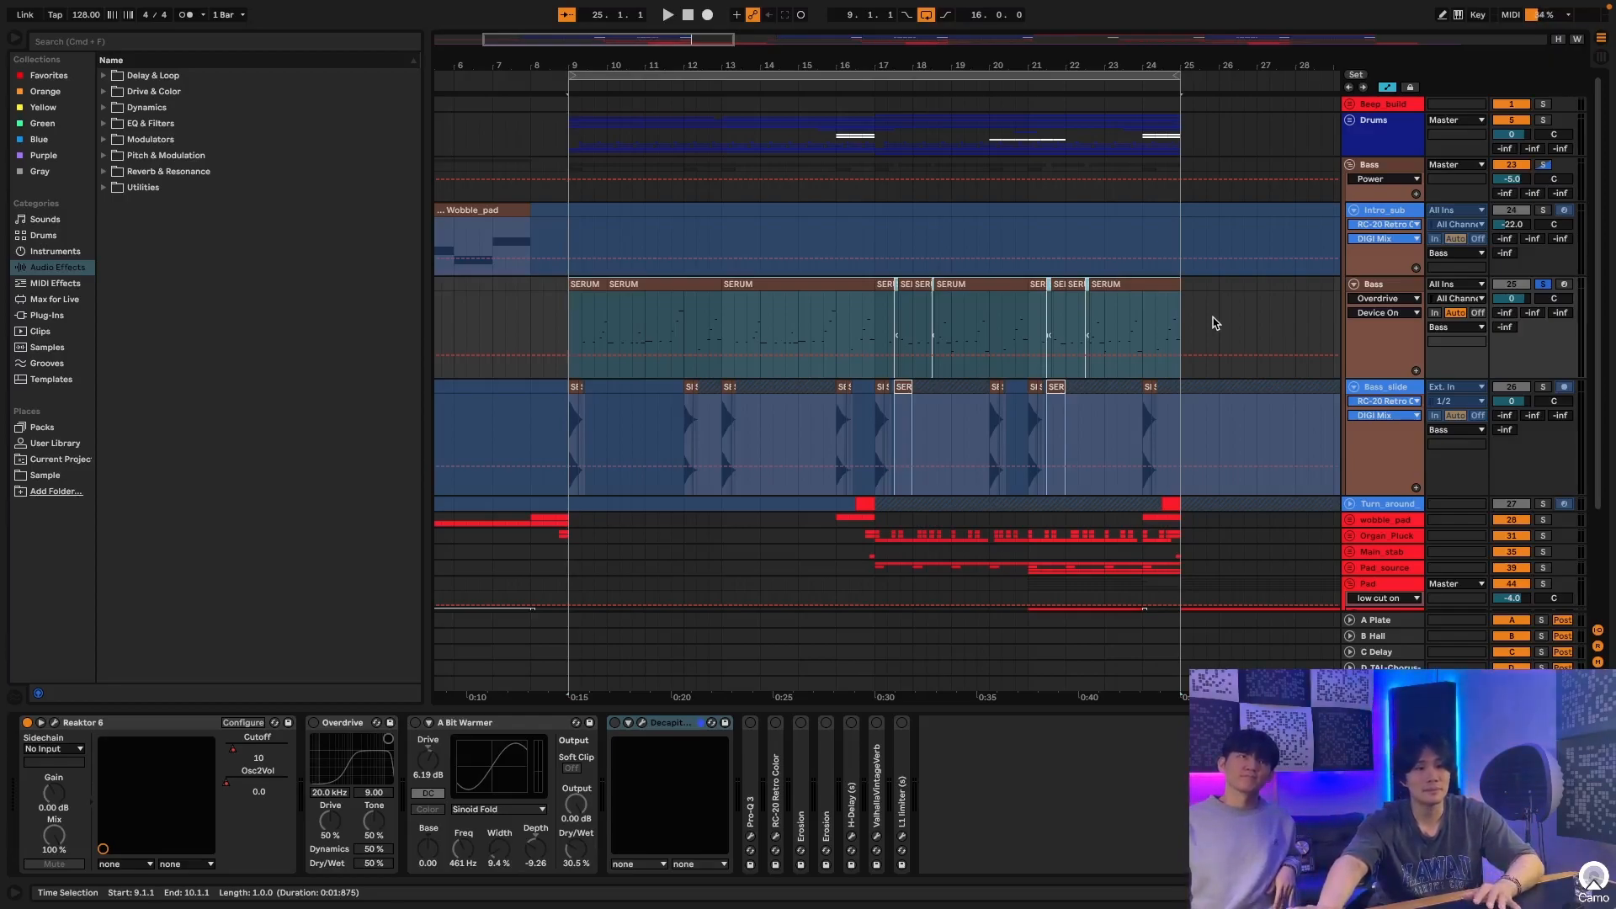
{"action": "key", "text": "space"}
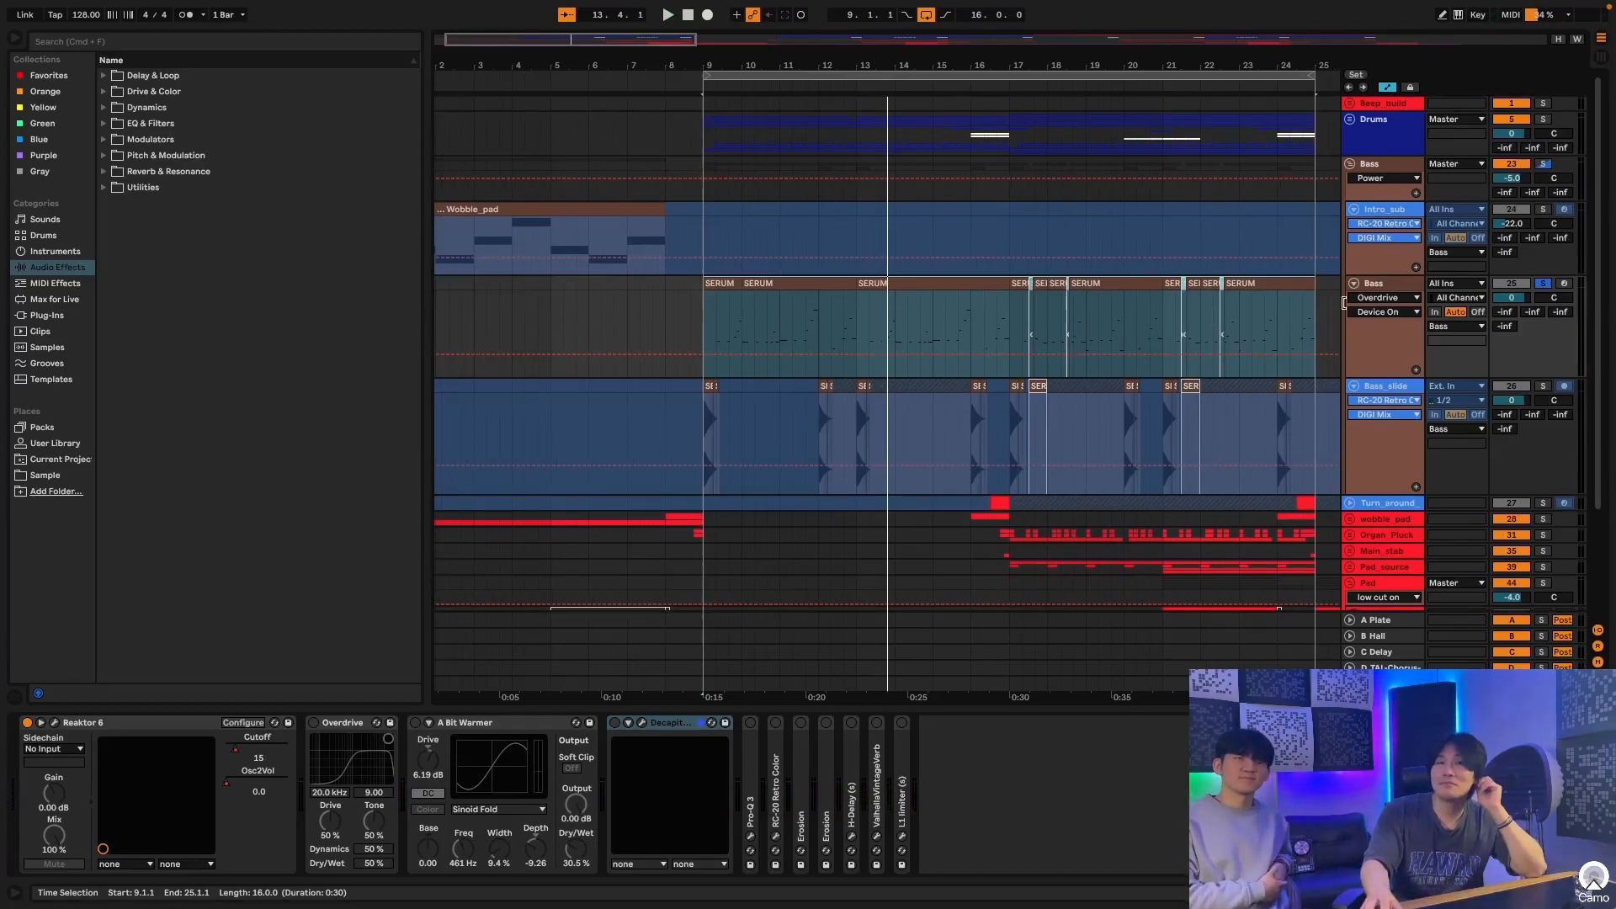
Step: Fold A Bit Warmer, Decapitator and Overdrive in the Bass track's device chain
{"action": "left_click", "coordinate": [1415, 287]}
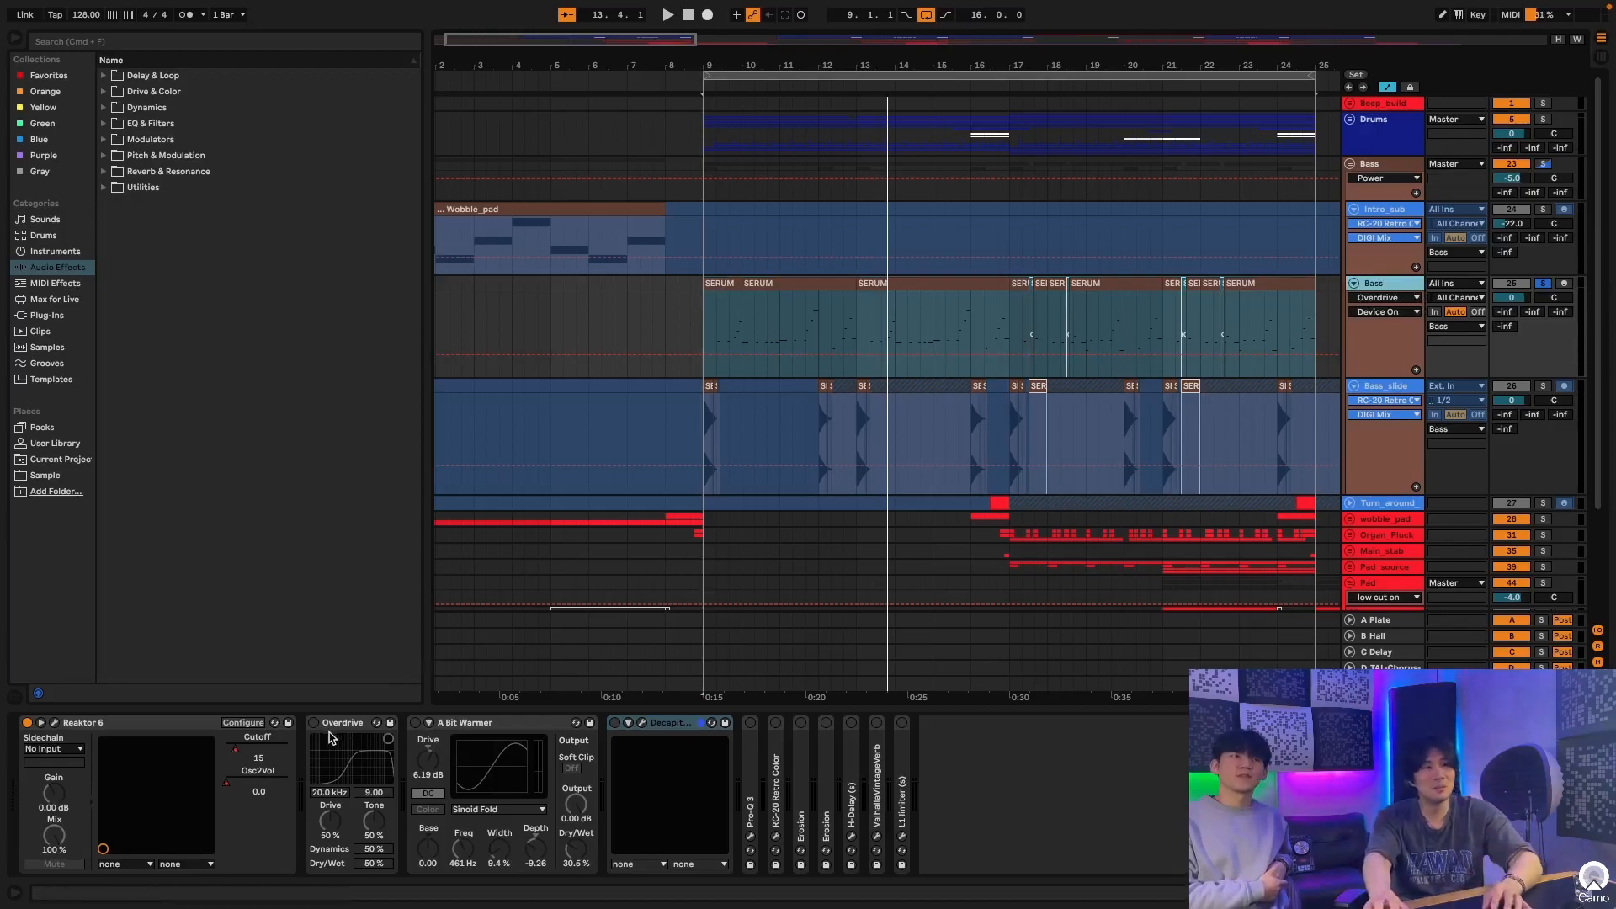
{"action": "left_click", "coordinate": [430, 720]}
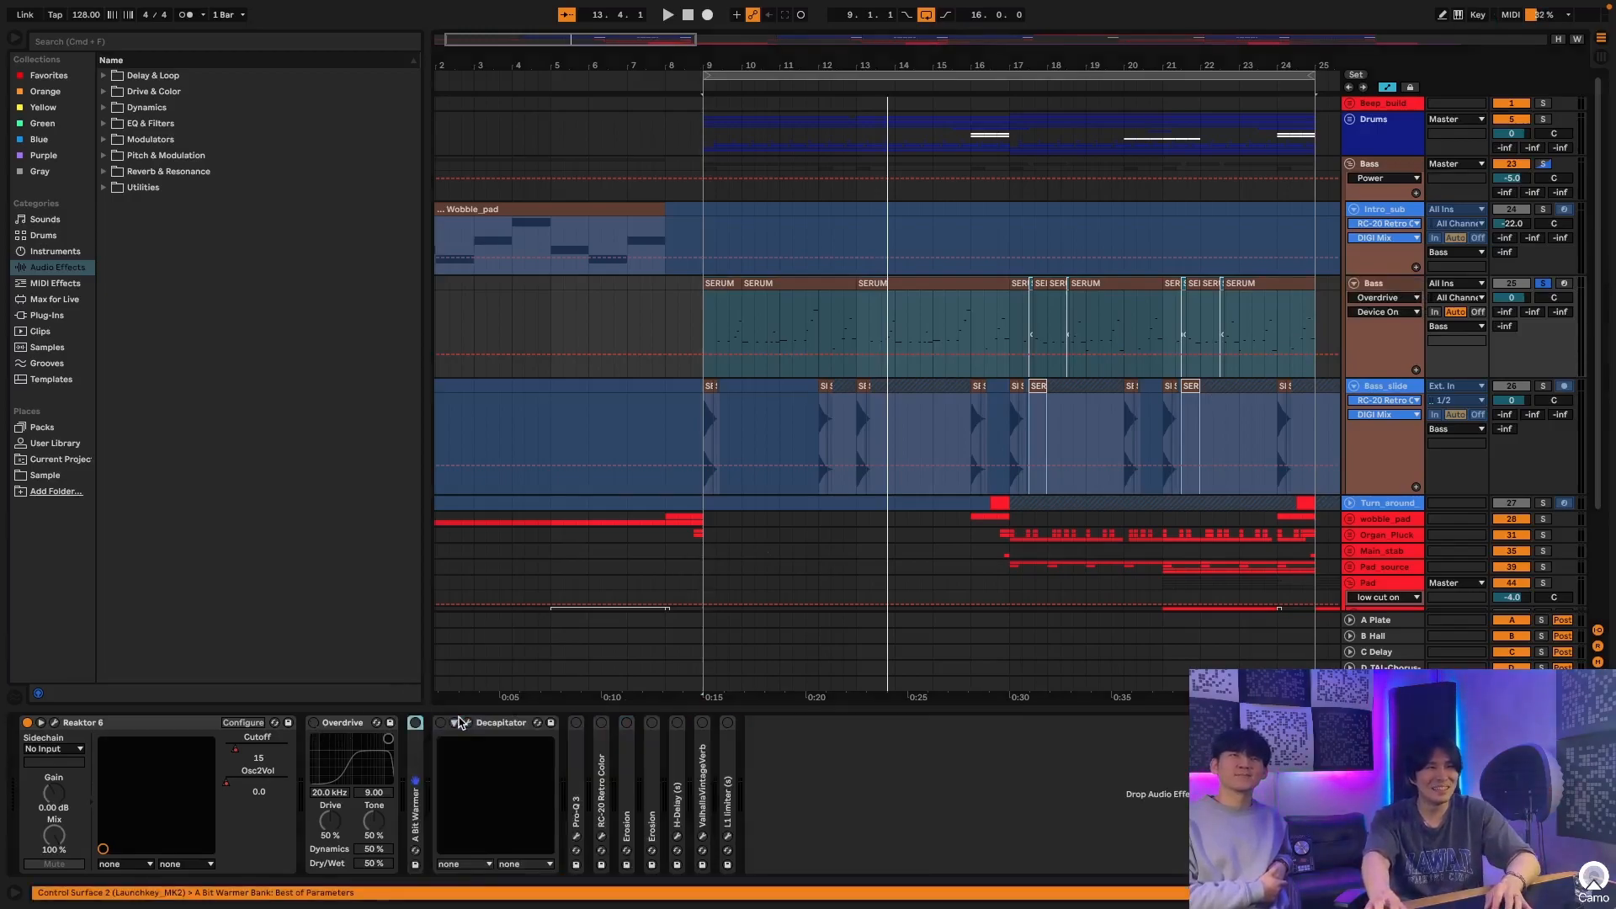
{"action": "double_click", "coordinate": [518, 725]}
{"action": "double_click", "coordinate": [355, 723]}
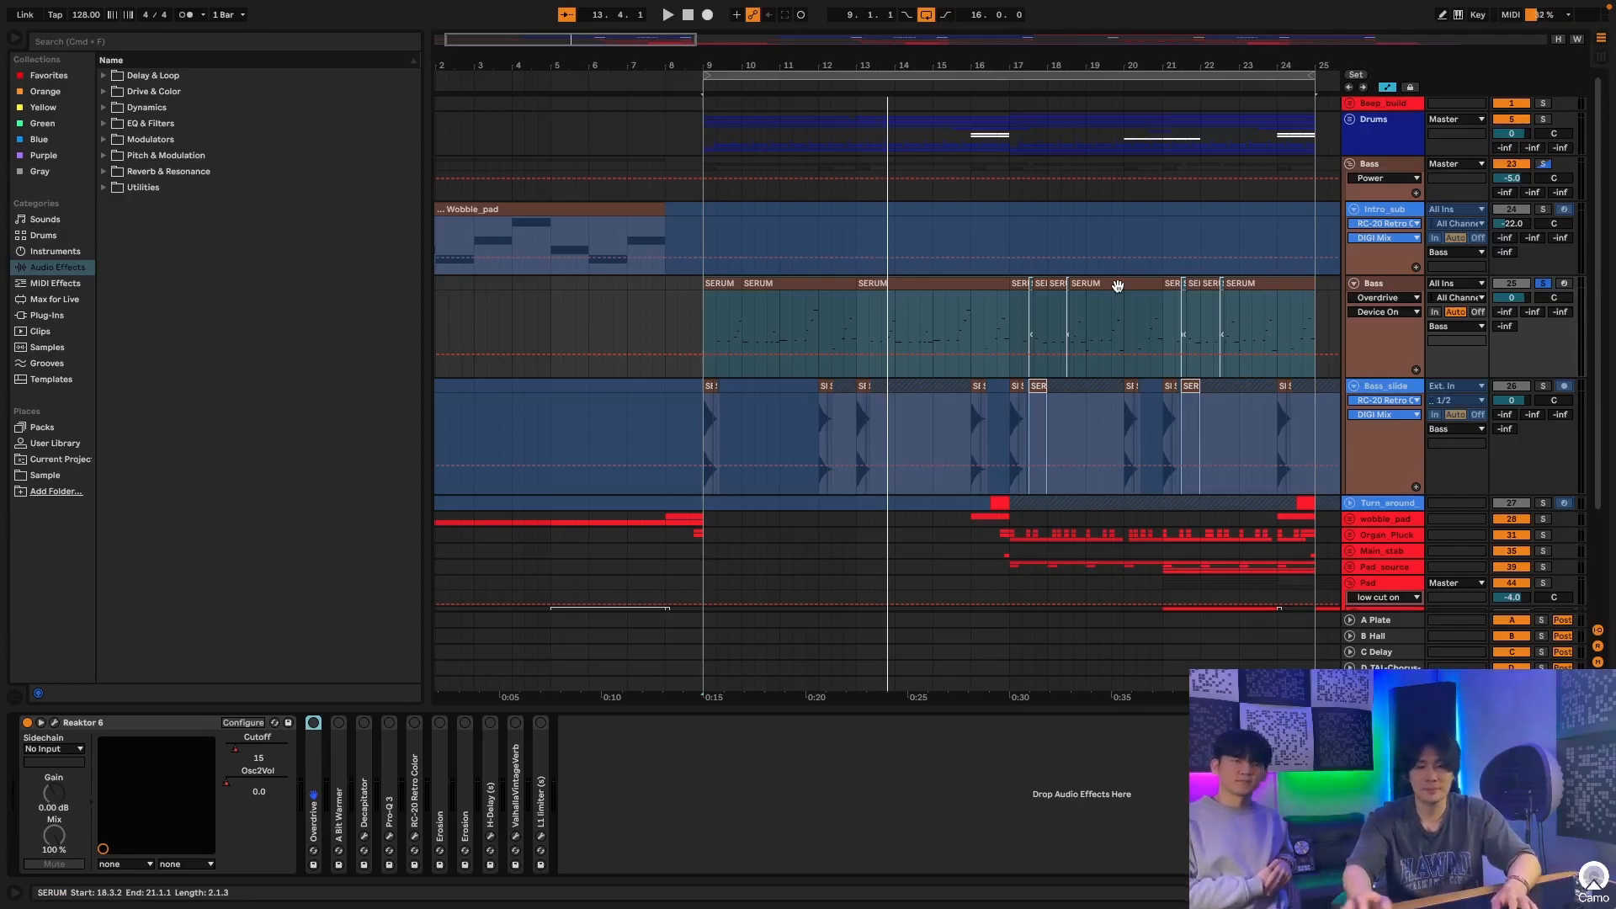
Step: Play the Bass loop and reactivate Overdrive, A Bit Warmer, Decapitator, Pro-Q 3 and RC-20 Retro Color one at a time
{"action": "key", "text": "space"}
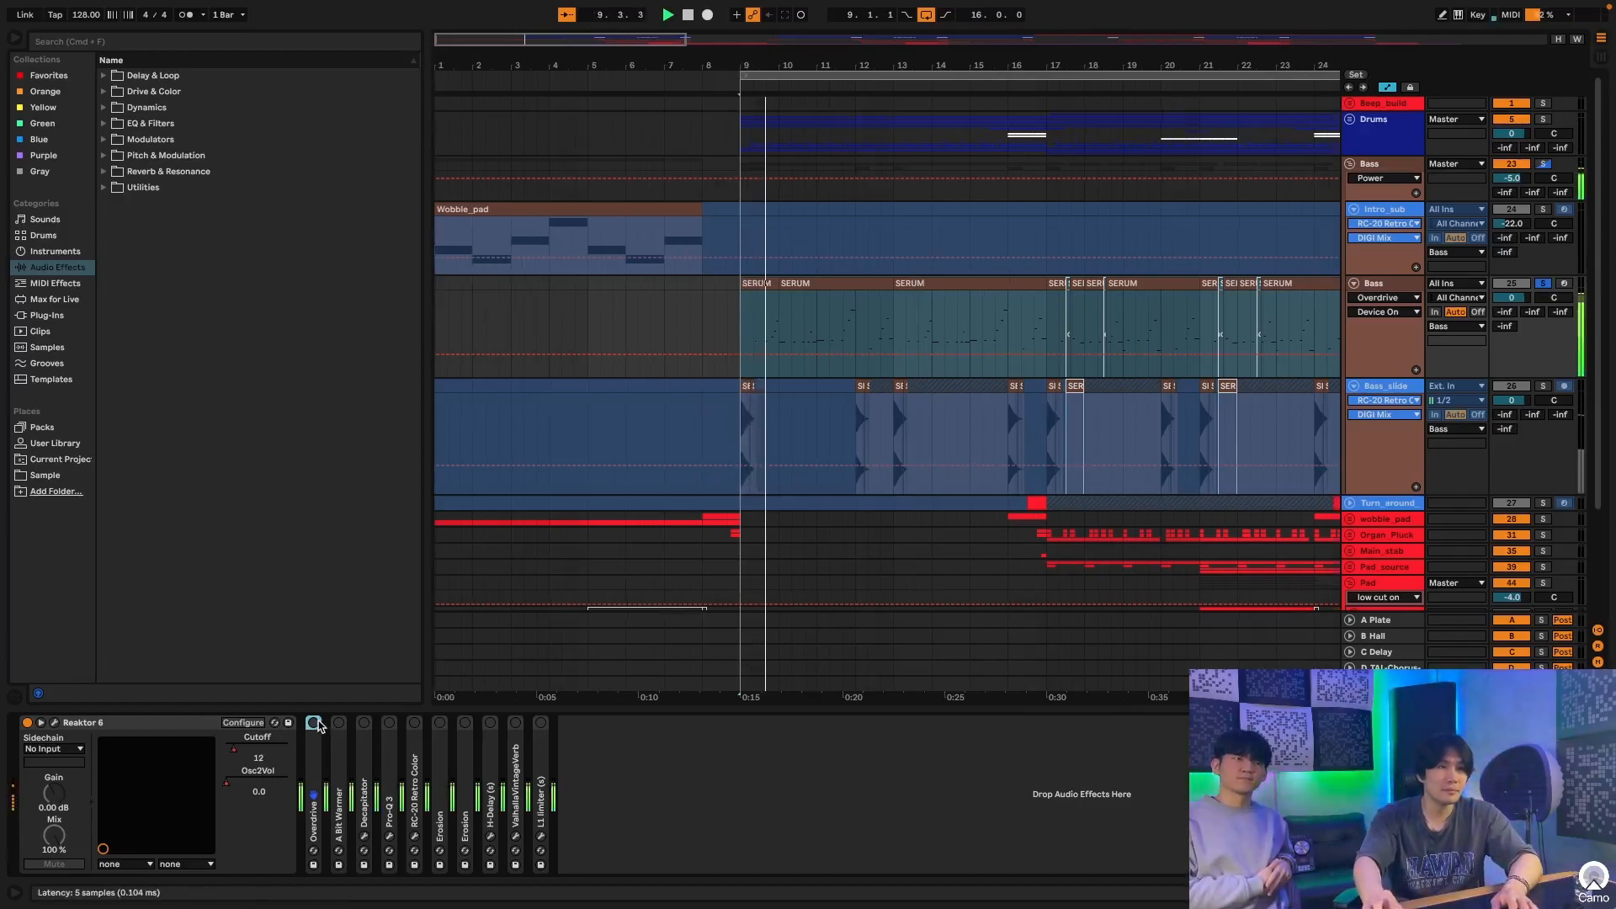
{"action": "left_click", "coordinate": [313, 723]}
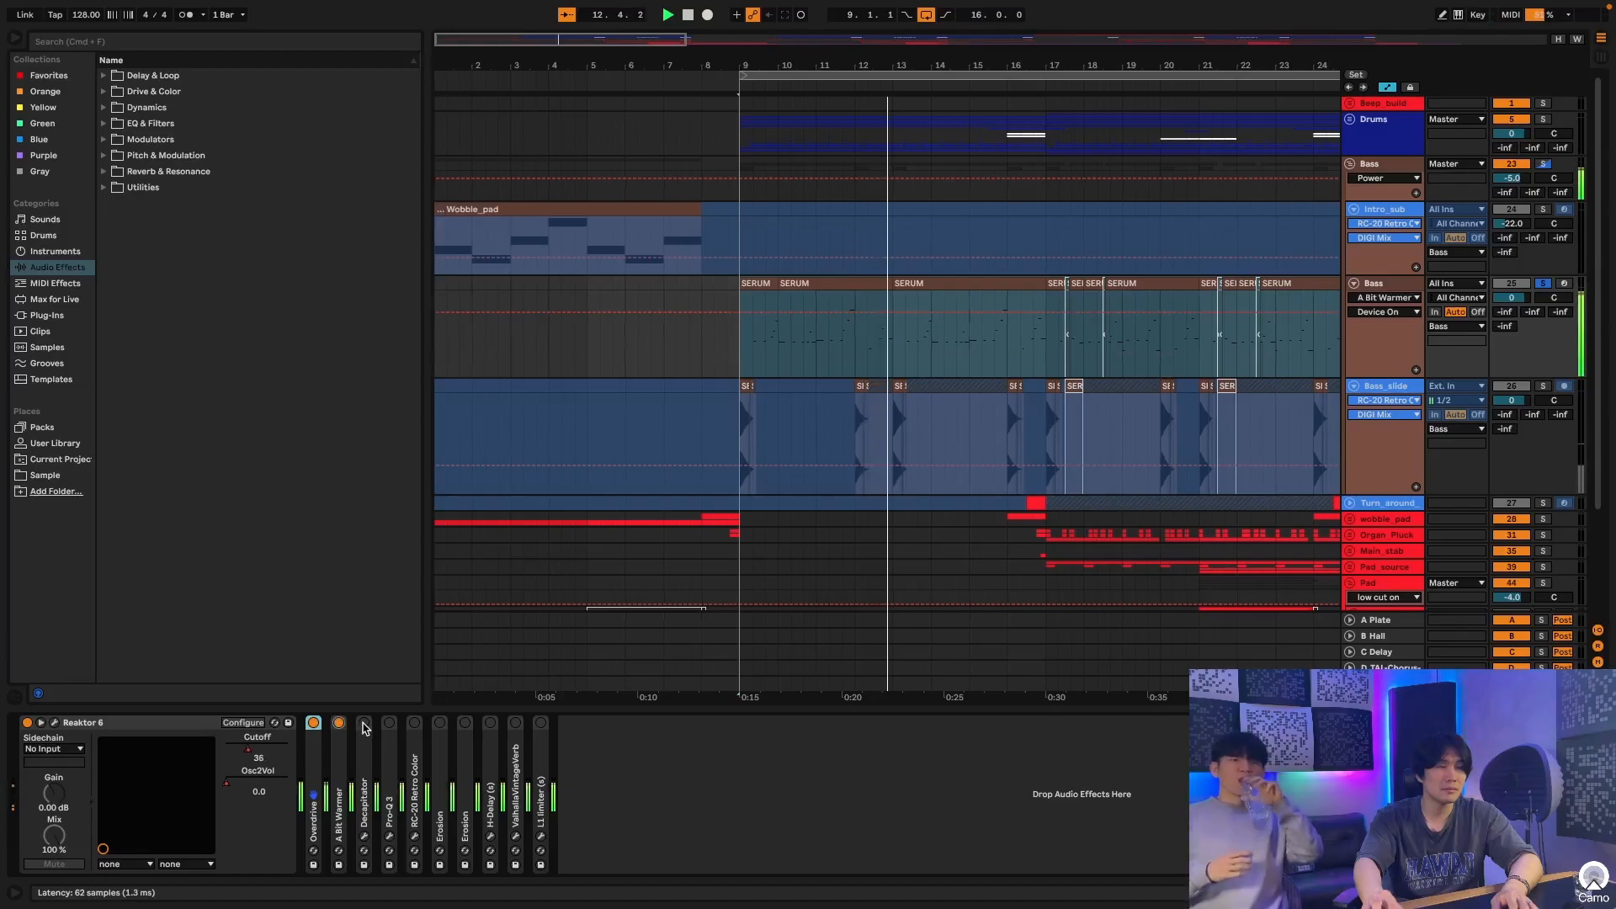
{"action": "left_click", "coordinate": [364, 722]}
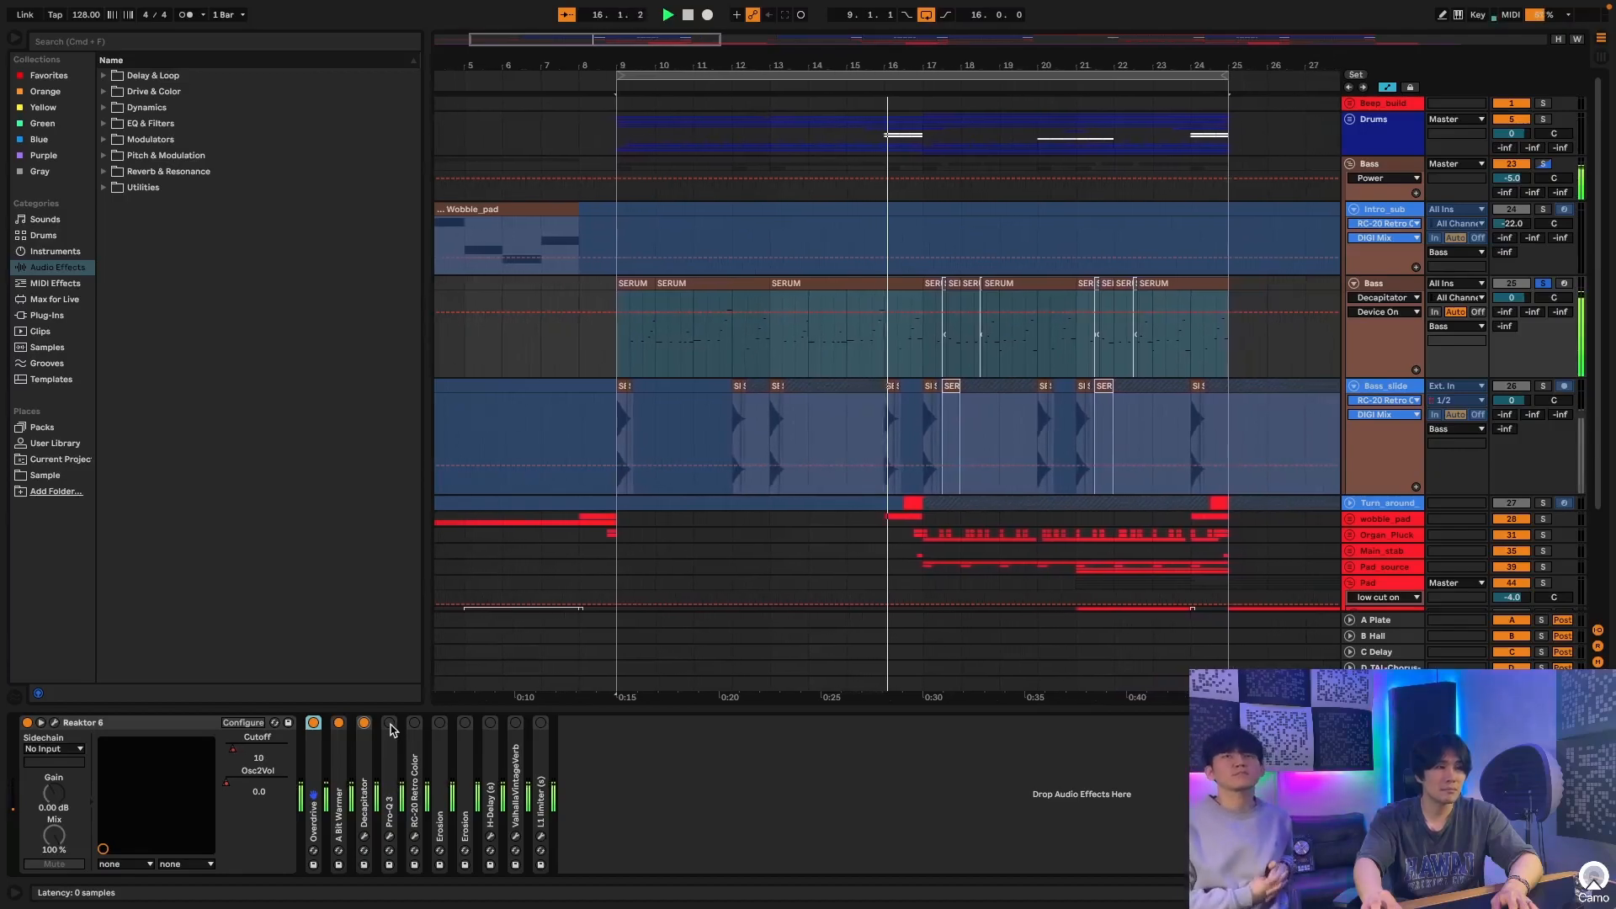
{"action": "left_click", "coordinate": [388, 723]}
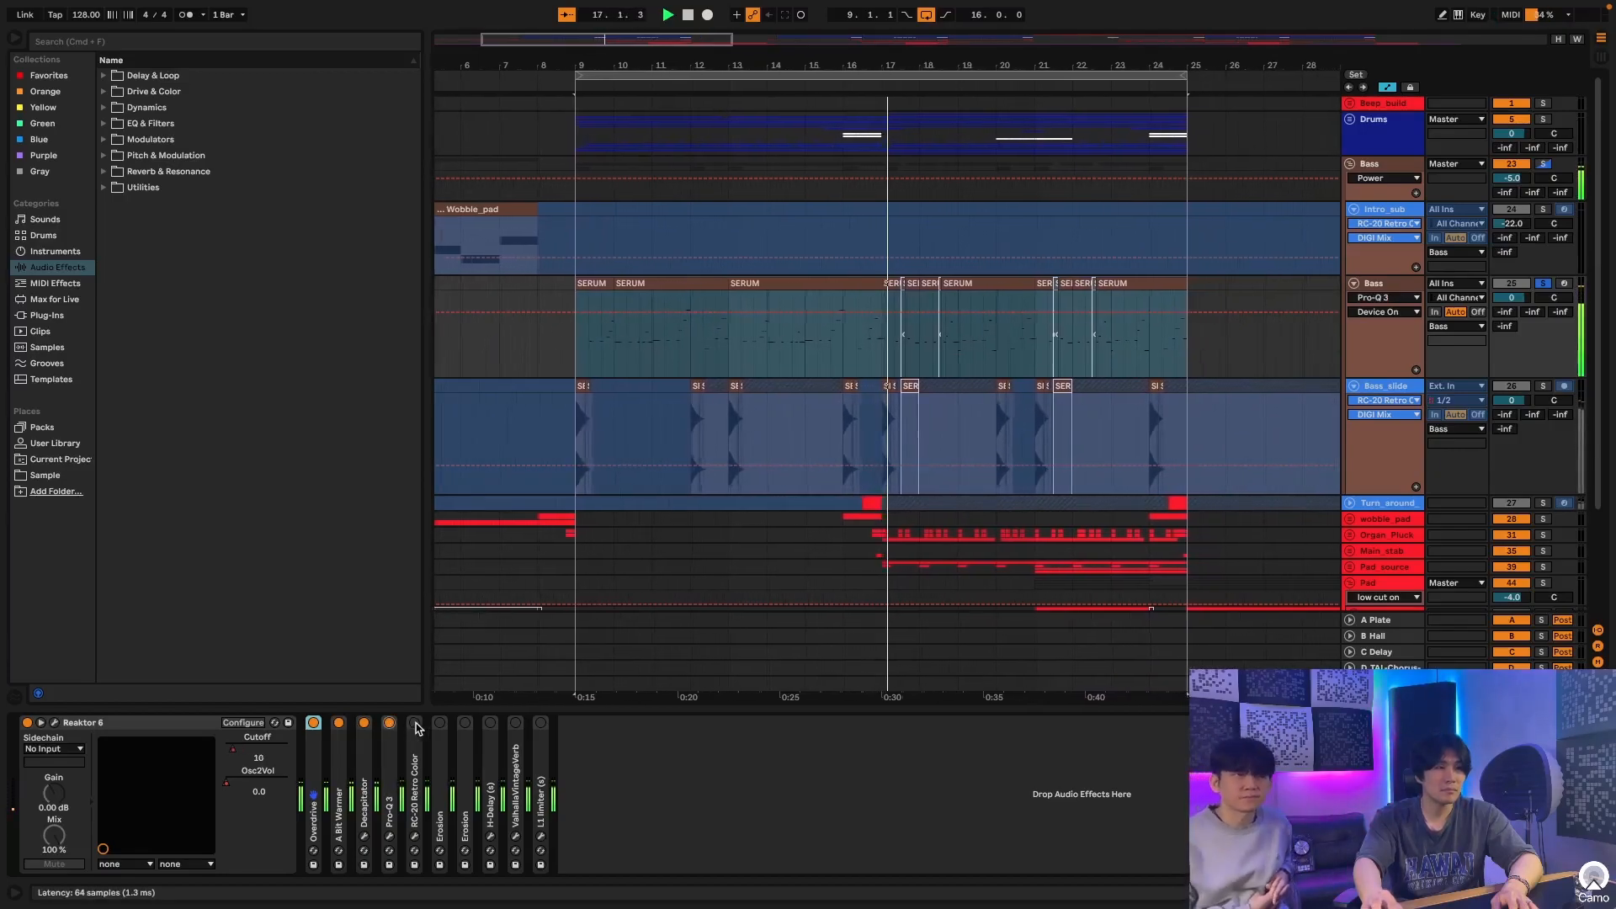
{"action": "left_click", "coordinate": [414, 723]}
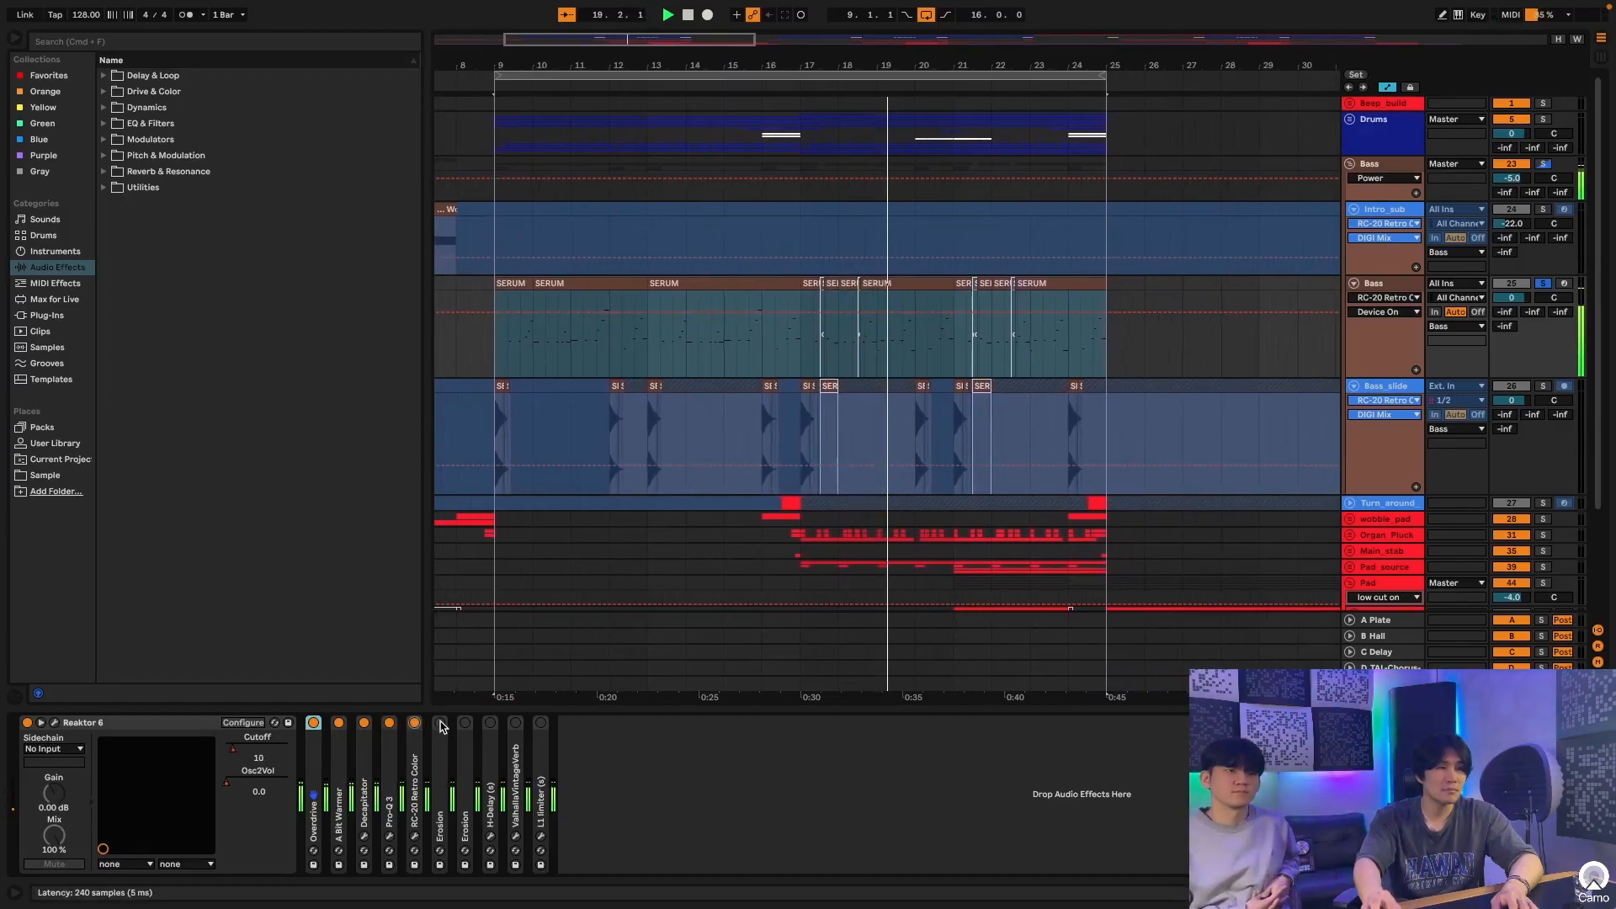
Step: Reactivate both Erosion devices, H-Delay, ValhallaVintageVerb and L1 limiter one at a time while the Bass loop plays
{"action": "left_click", "coordinate": [439, 723]}
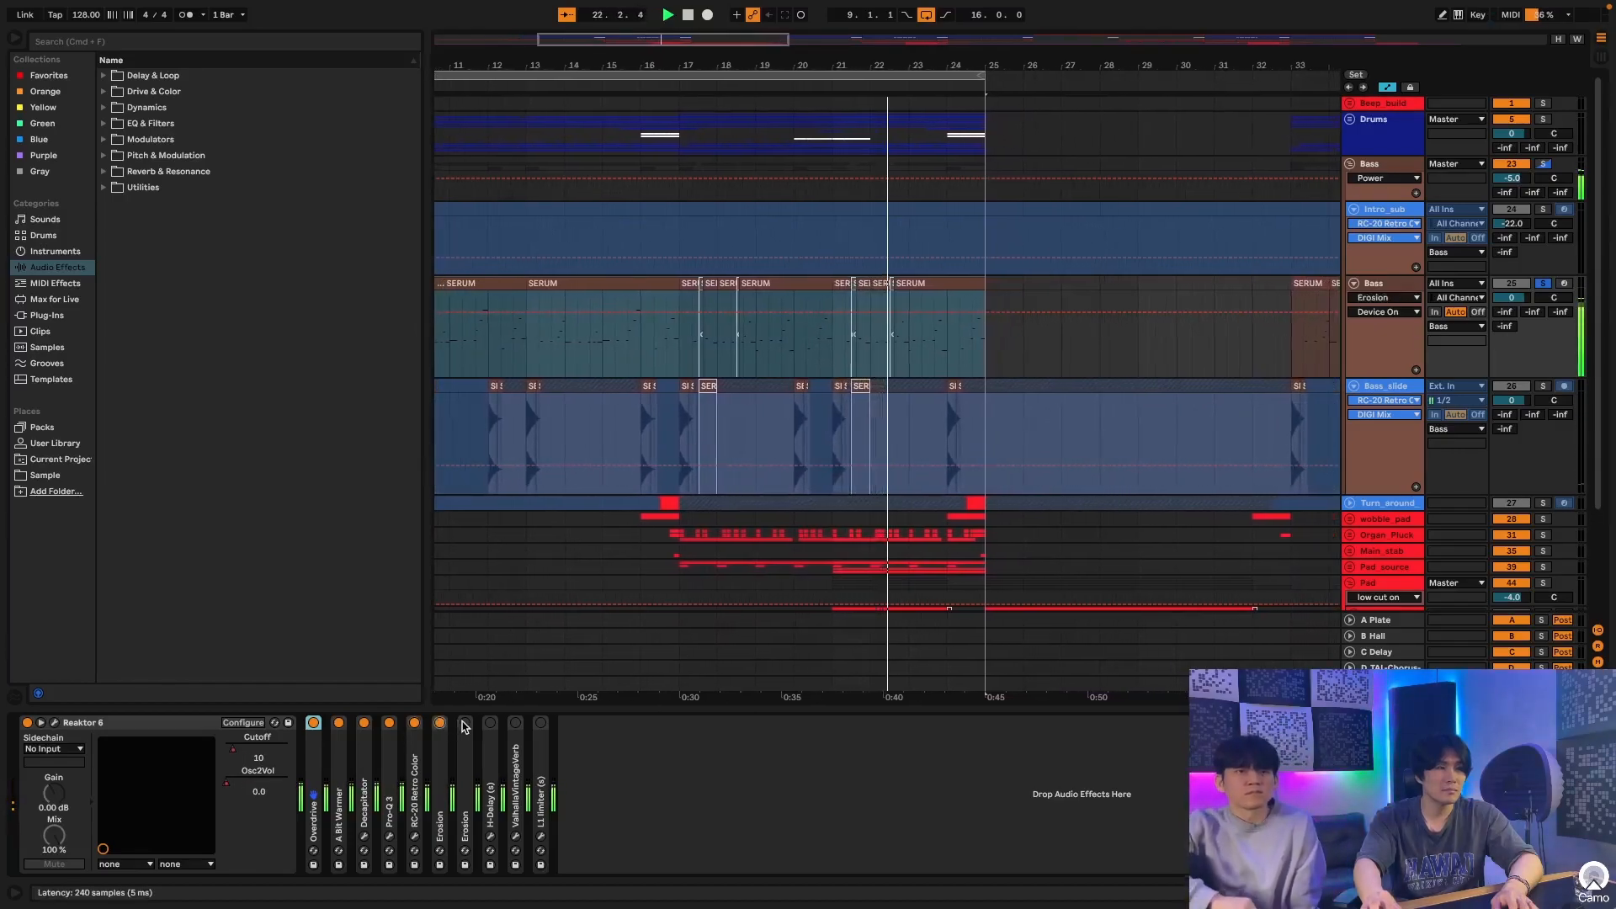
{"action": "left_click", "coordinate": [464, 723]}
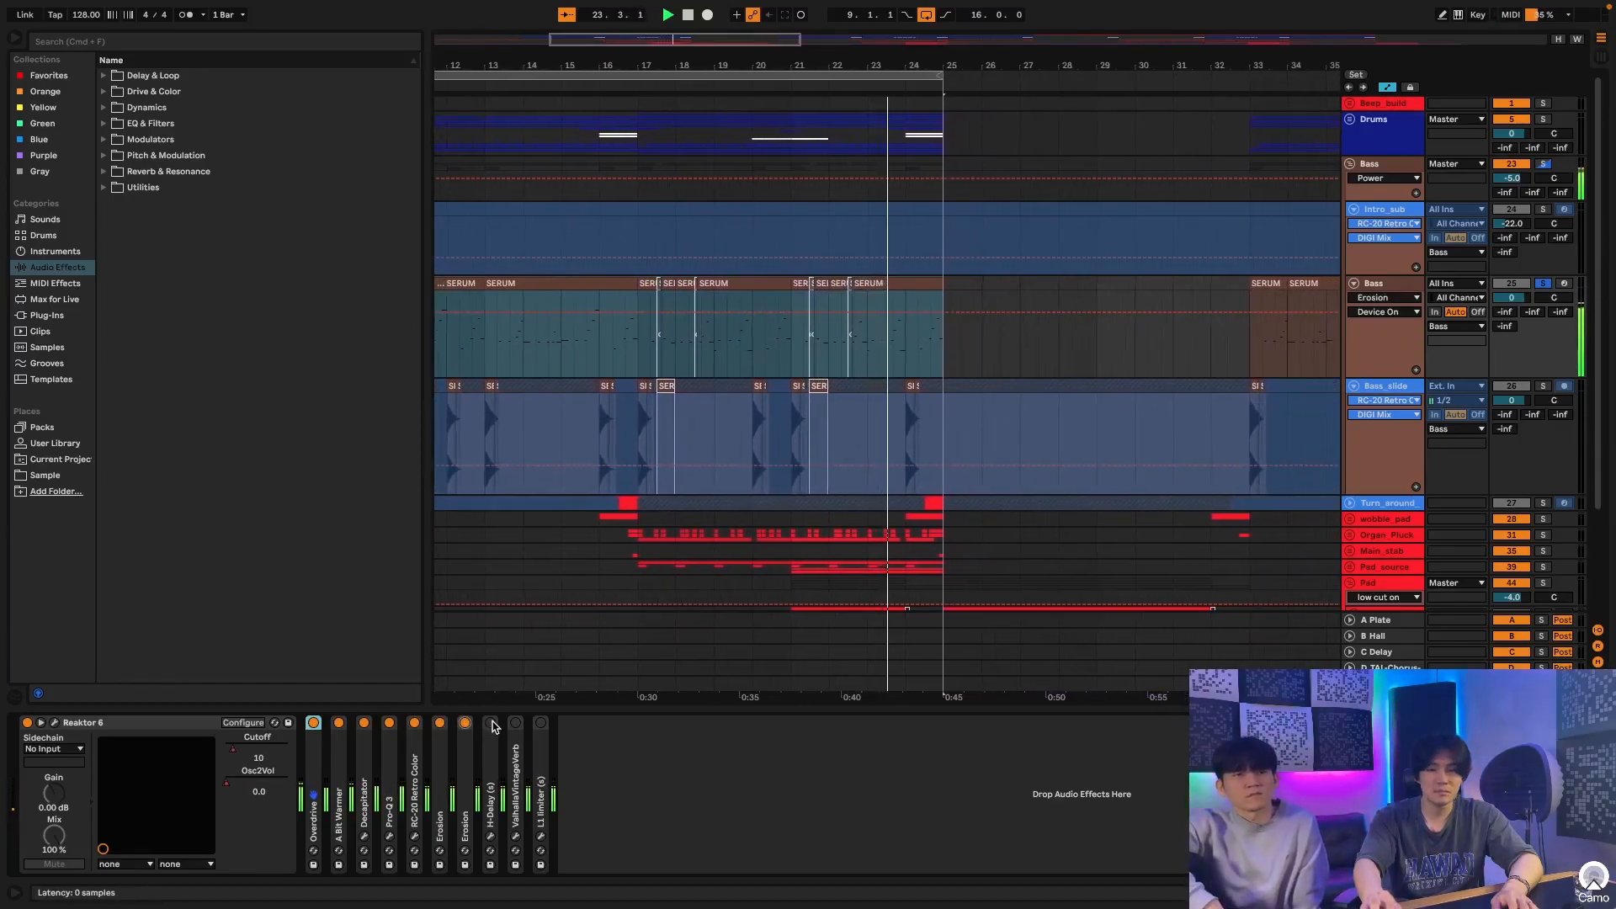
{"action": "left_click", "coordinate": [490, 722]}
{"action": "left_click", "coordinate": [516, 723]}
{"action": "left_click", "coordinate": [515, 723]}
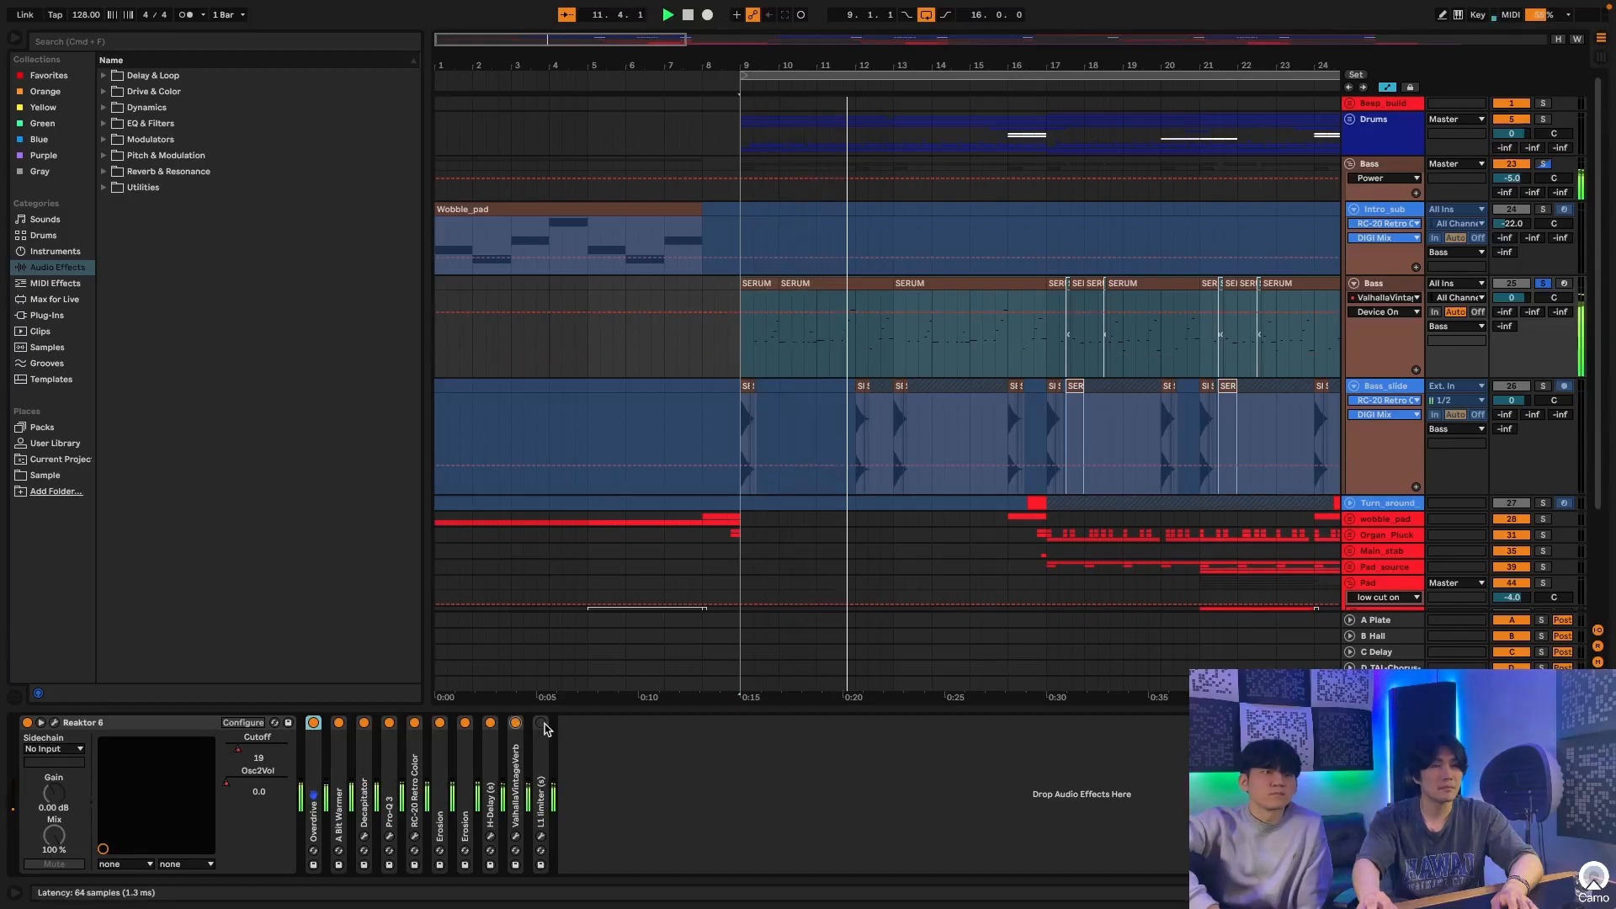
{"action": "left_click", "coordinate": [542, 726]}
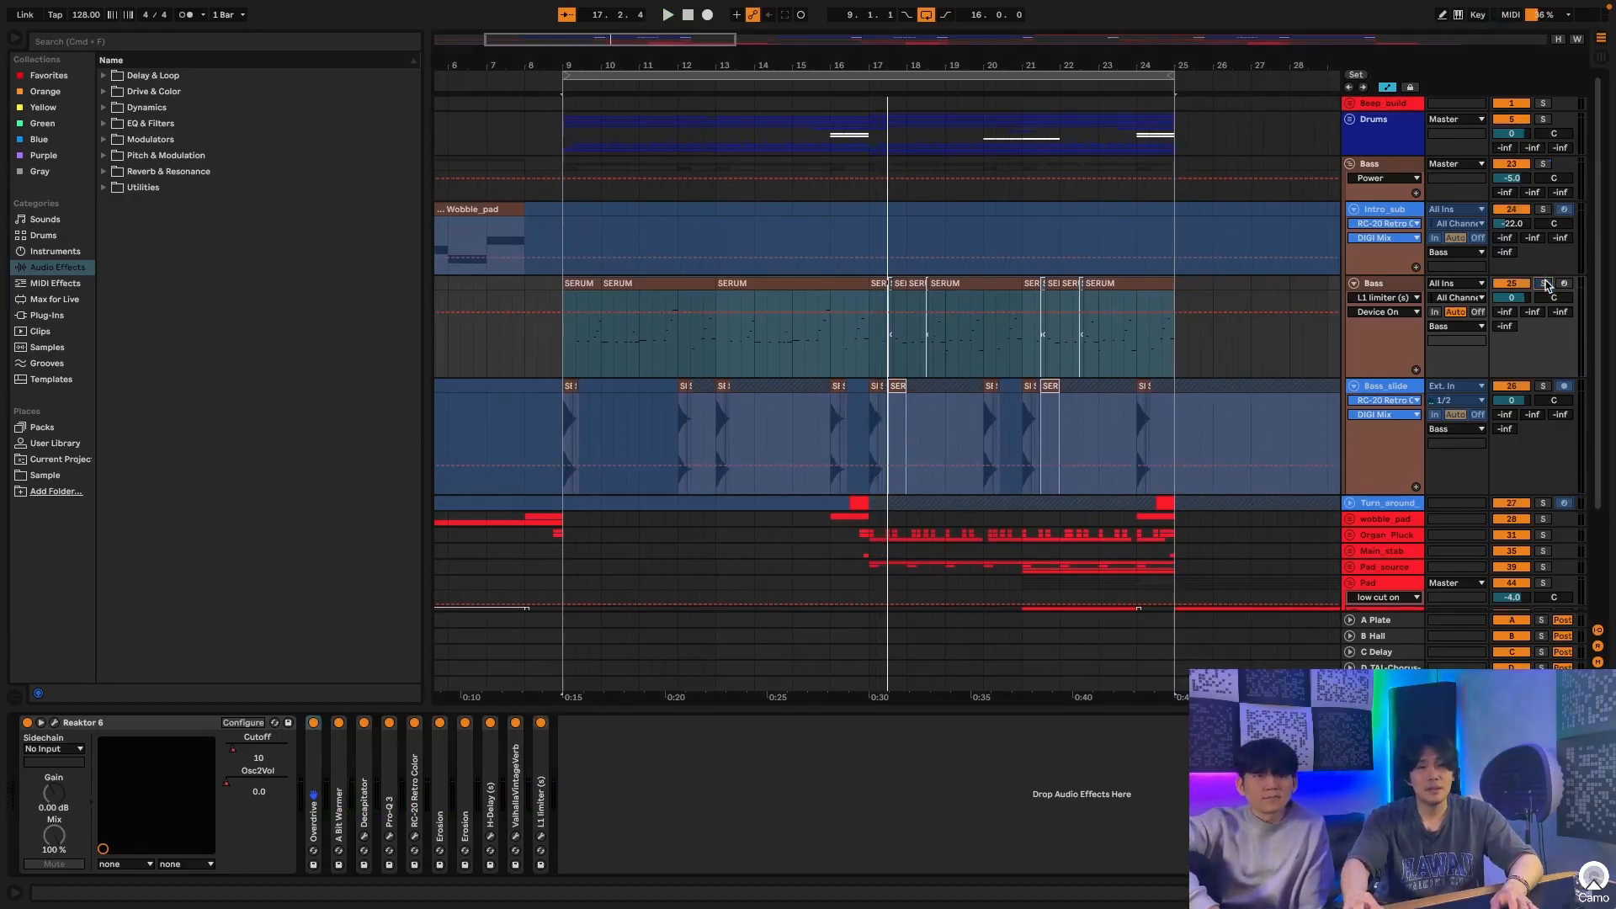
Step: Consolidate the Bass track's clips from bar 9 to bar 25 into a single clip
{"action": "left_click", "coordinate": [1125, 284]}
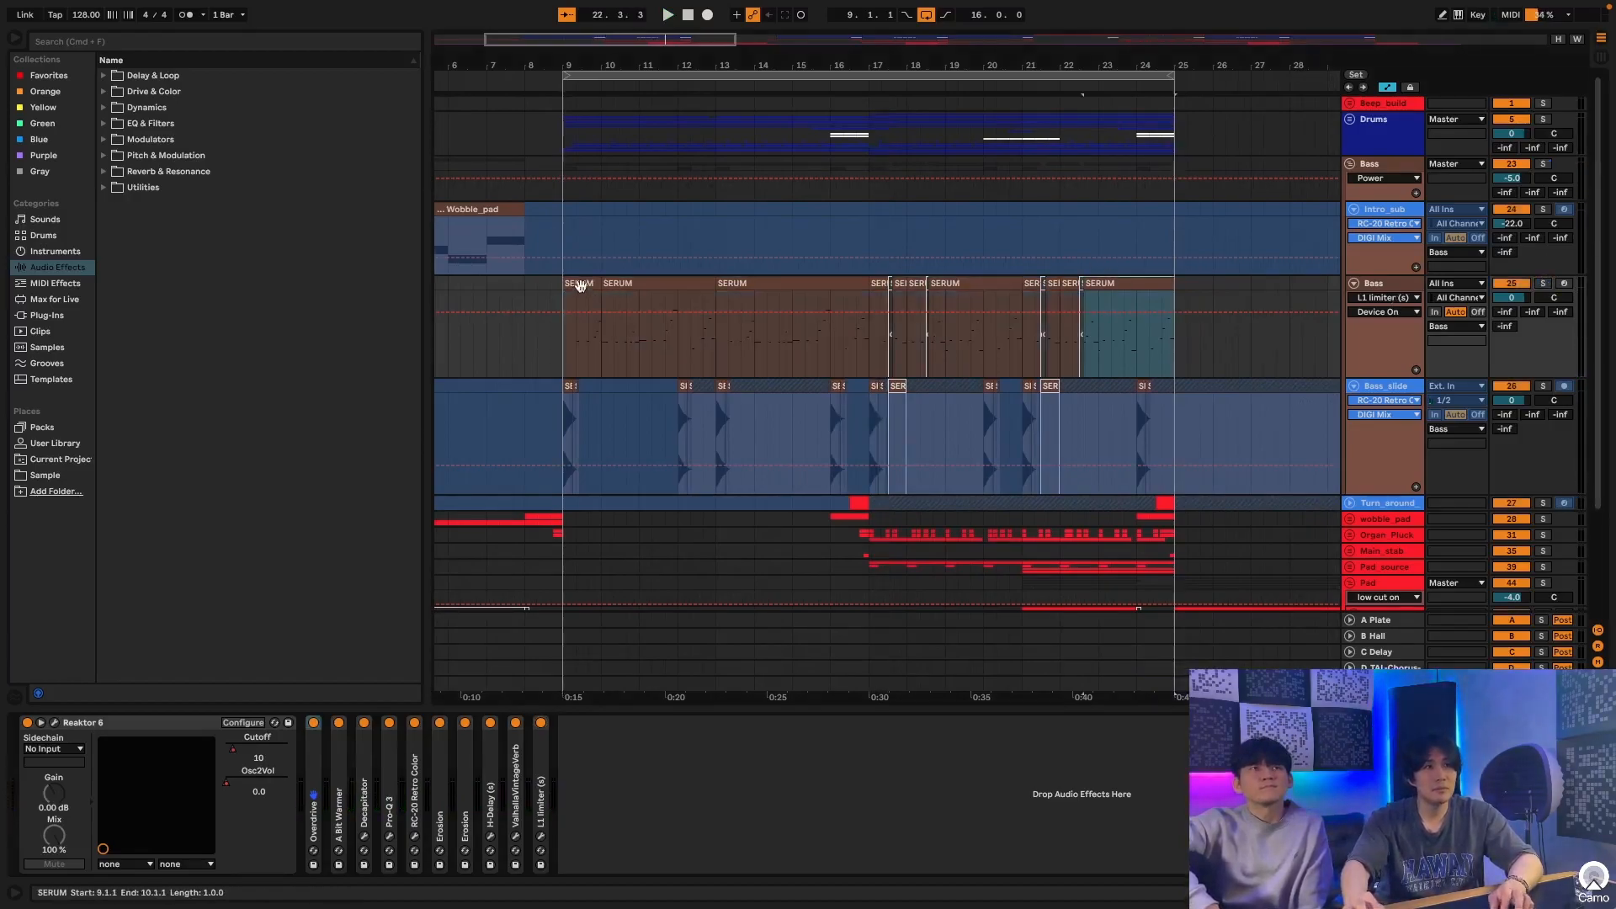
{"action": "left_click", "coordinate": [581, 284], "text": "shift"}
{"action": "key", "text": "super+j"}
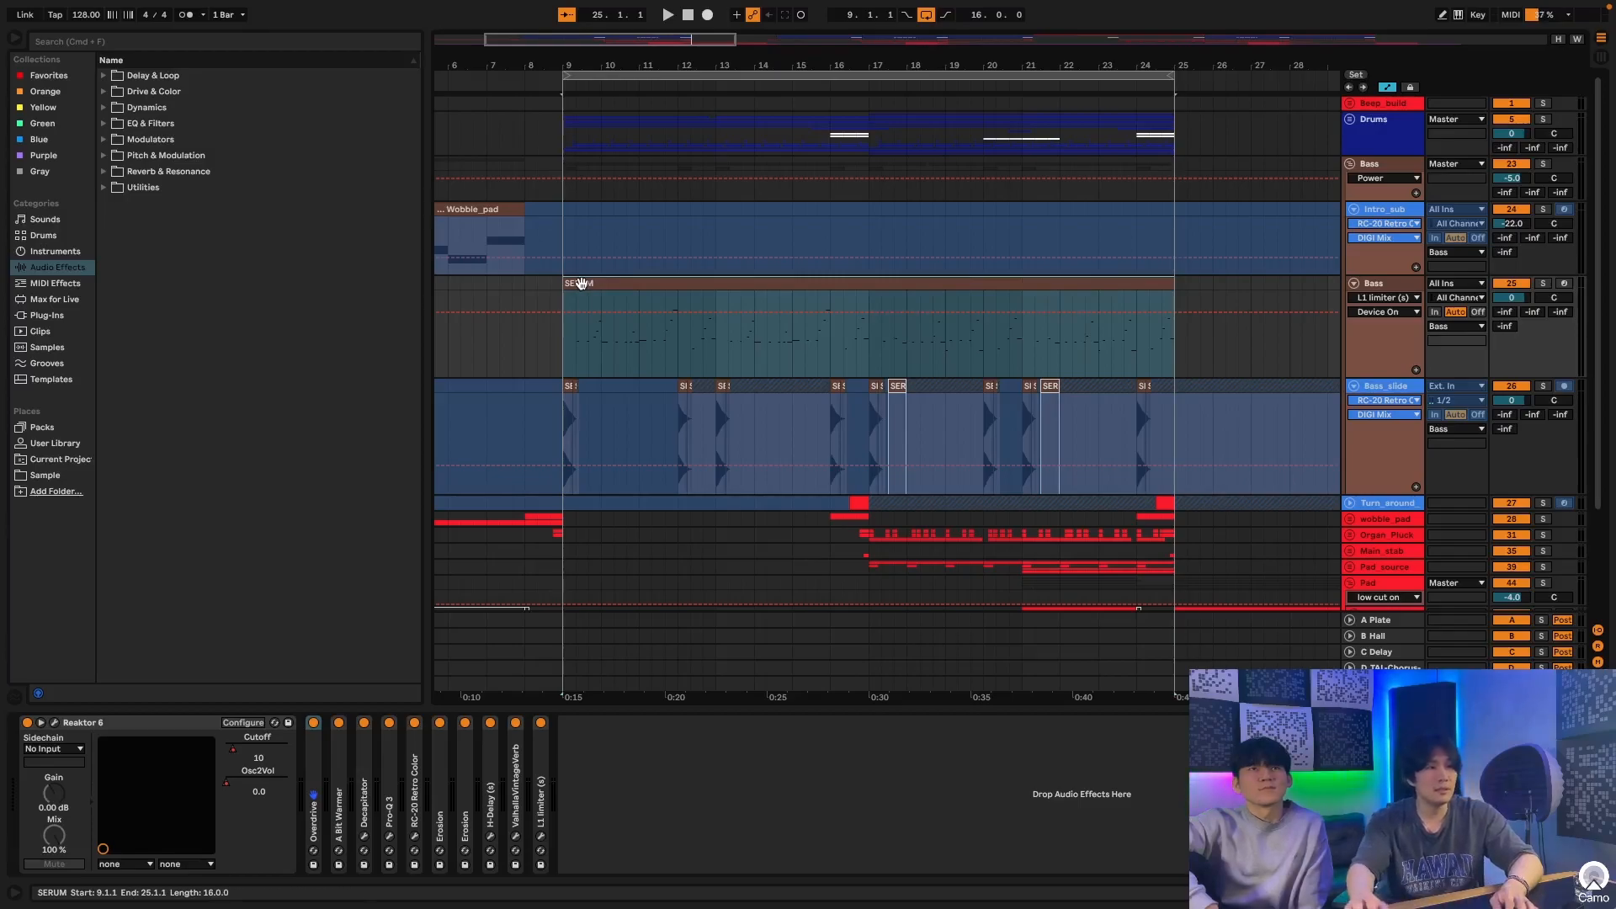
Step: Open the Bass track's Pro-Q 3 window, move it clear of the device chain, and examine its three EQ bands
{"action": "left_click", "coordinate": [367, 751], "text": "shift"}
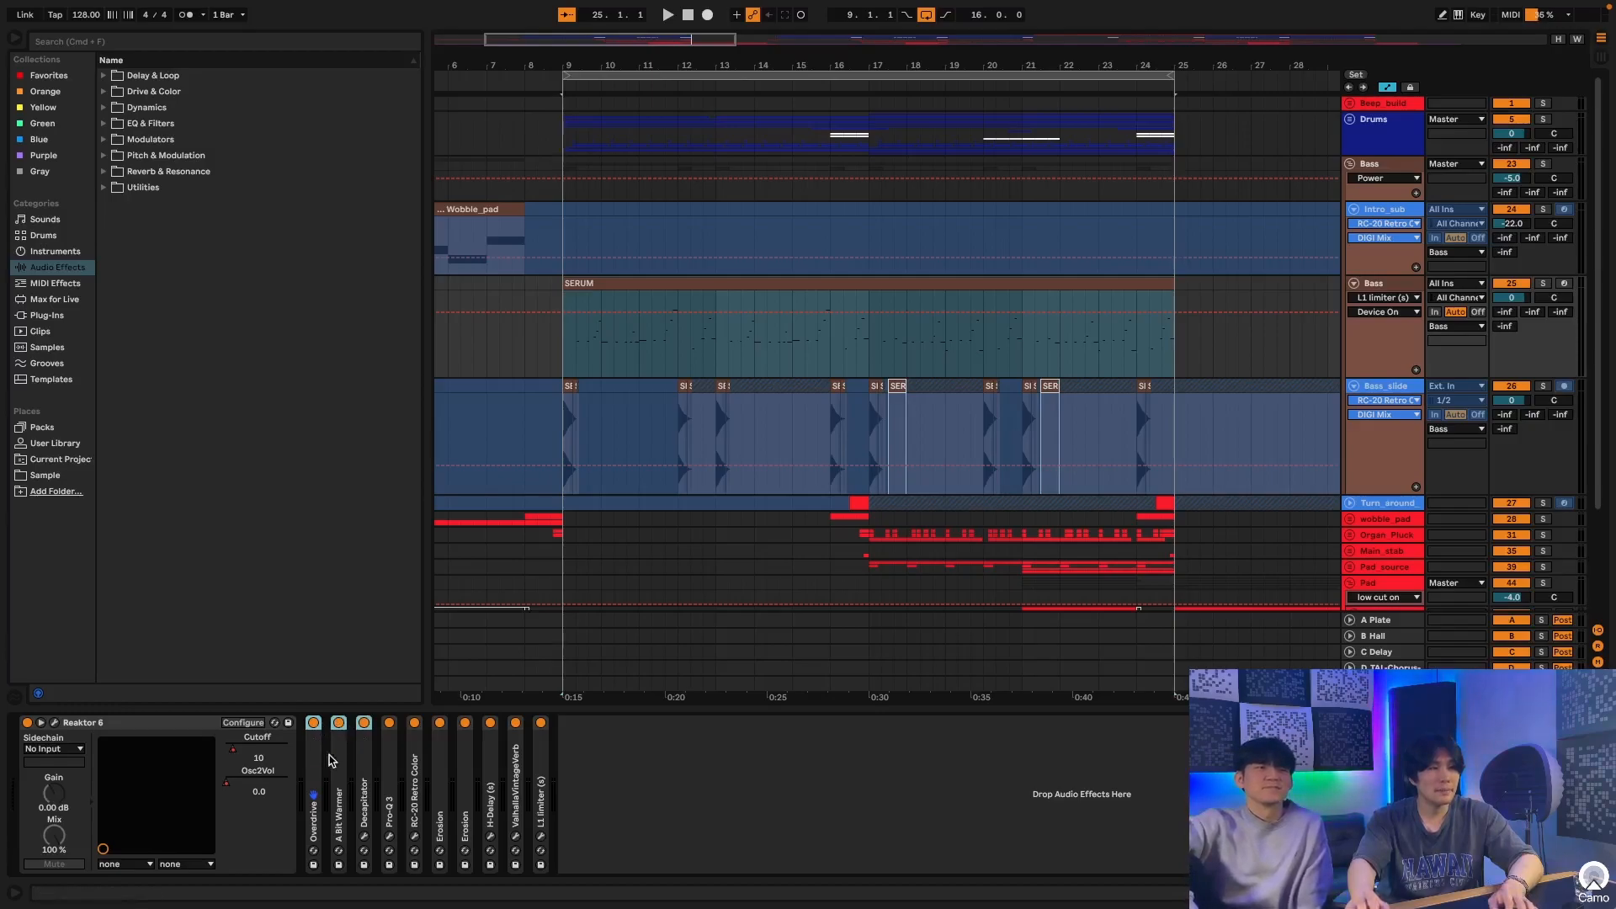
{"action": "double_click", "coordinate": [388, 756]}
{"action": "left_click", "coordinate": [417, 723]}
{"action": "left_click_drag", "start_coordinate": [742, 403], "coordinate": [424, 120]}
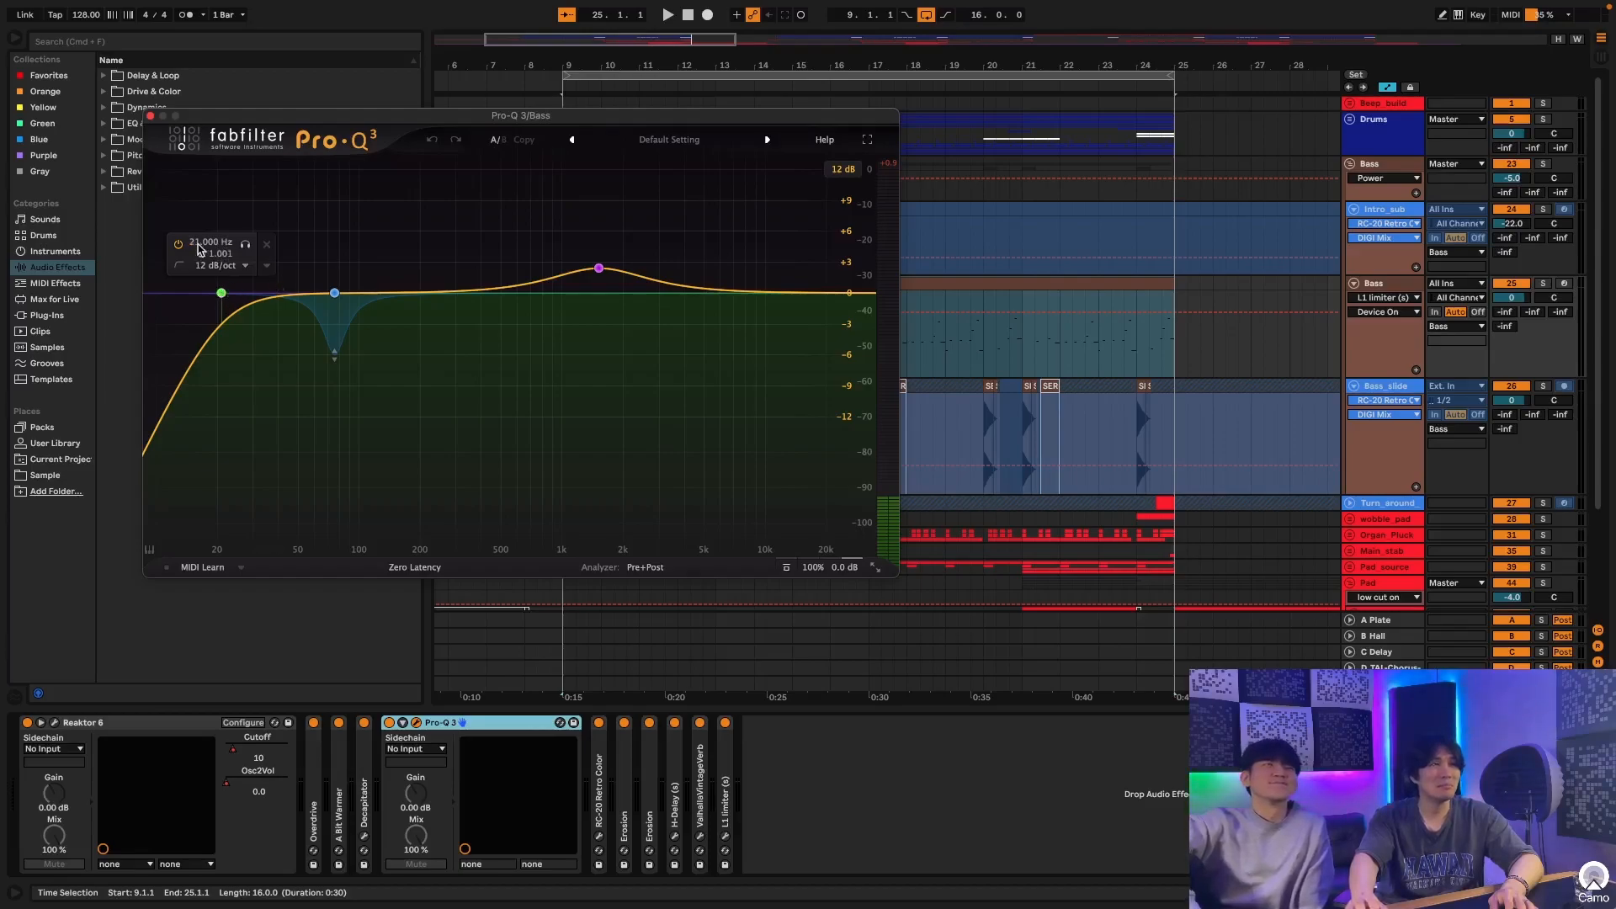
{"action": "mouse_move", "coordinate": [334, 293]}
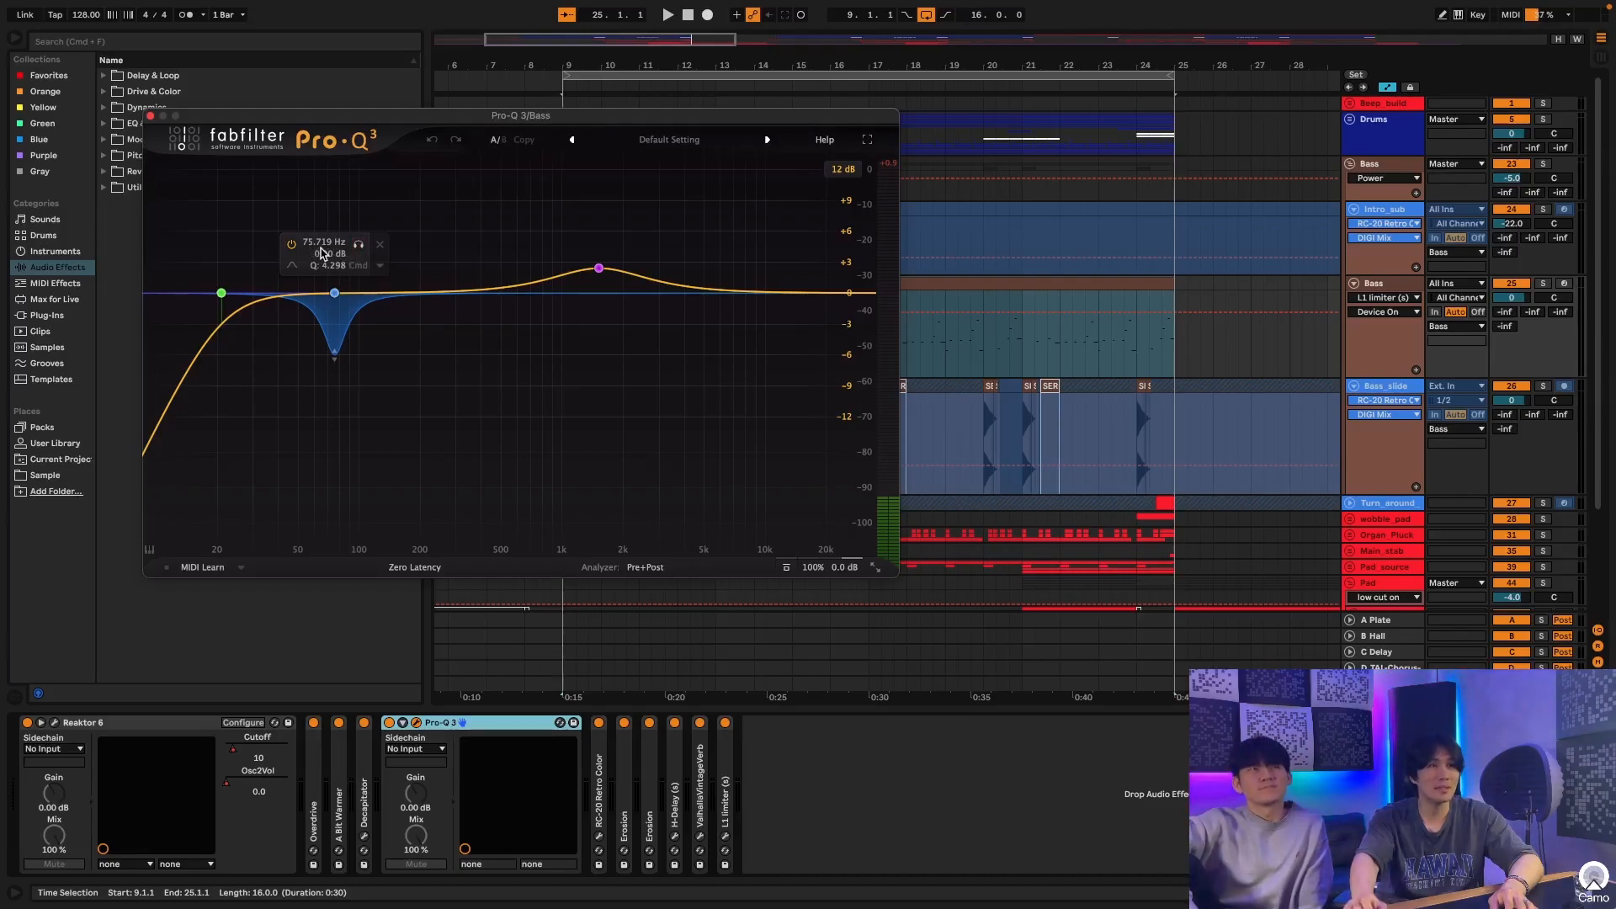
{"action": "mouse_move", "coordinate": [618, 273]}
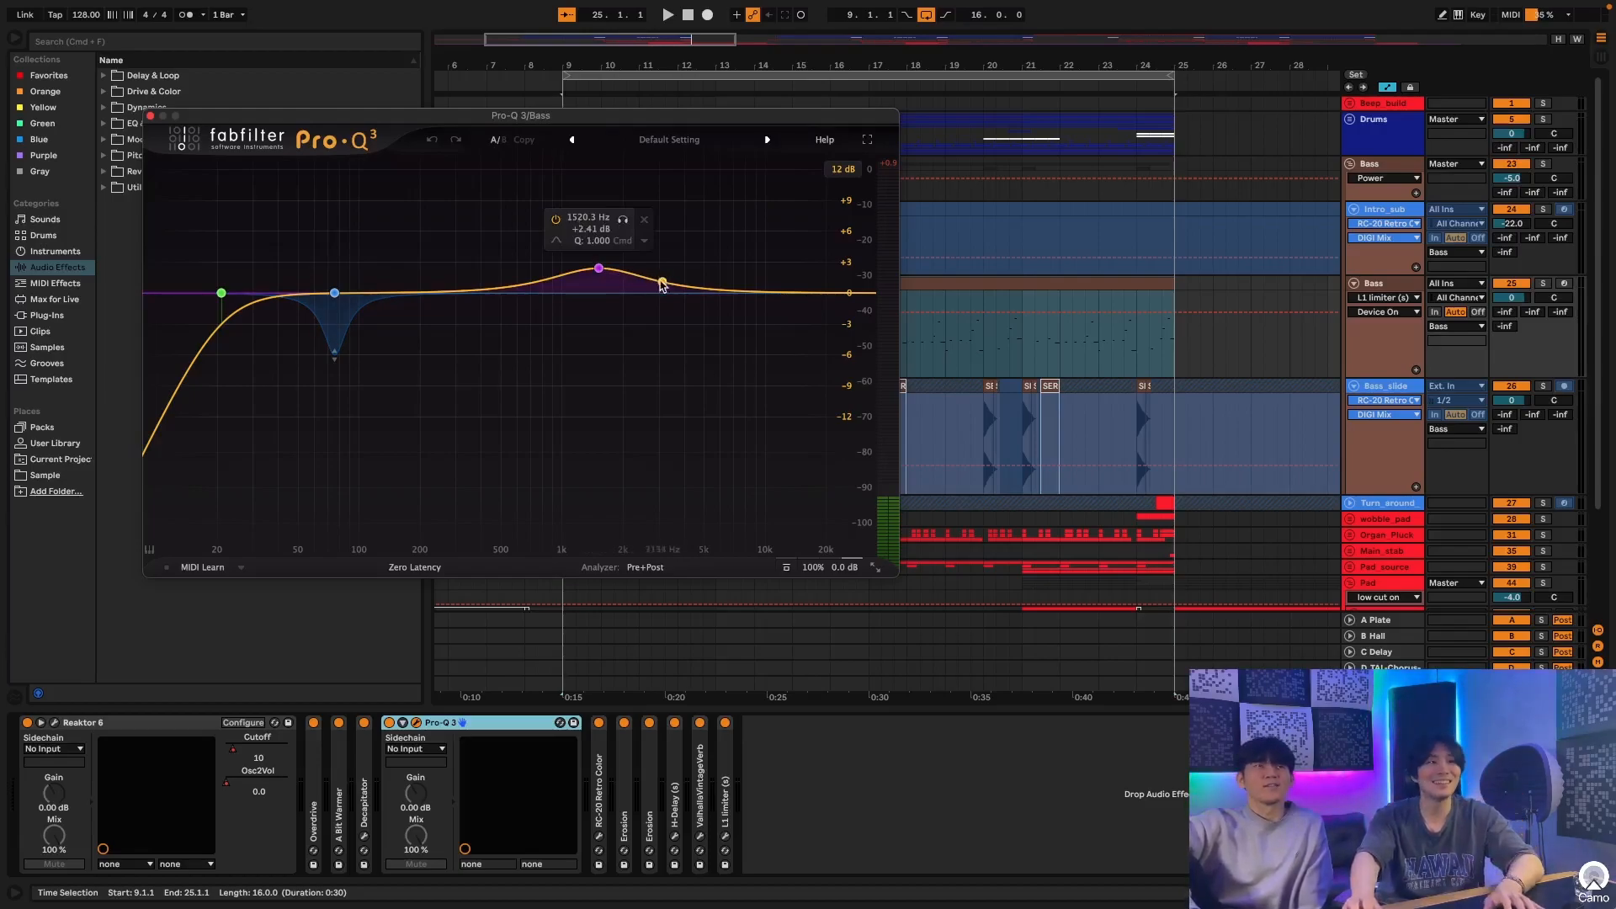
Step: Unfold RC-20 Retro Color in the Bass chain, open its plug-in window, and place it over the Pro-Q 3 window to examine its settings
{"action": "double_click", "coordinate": [599, 741]}
{"action": "left_click", "coordinate": [626, 723]}
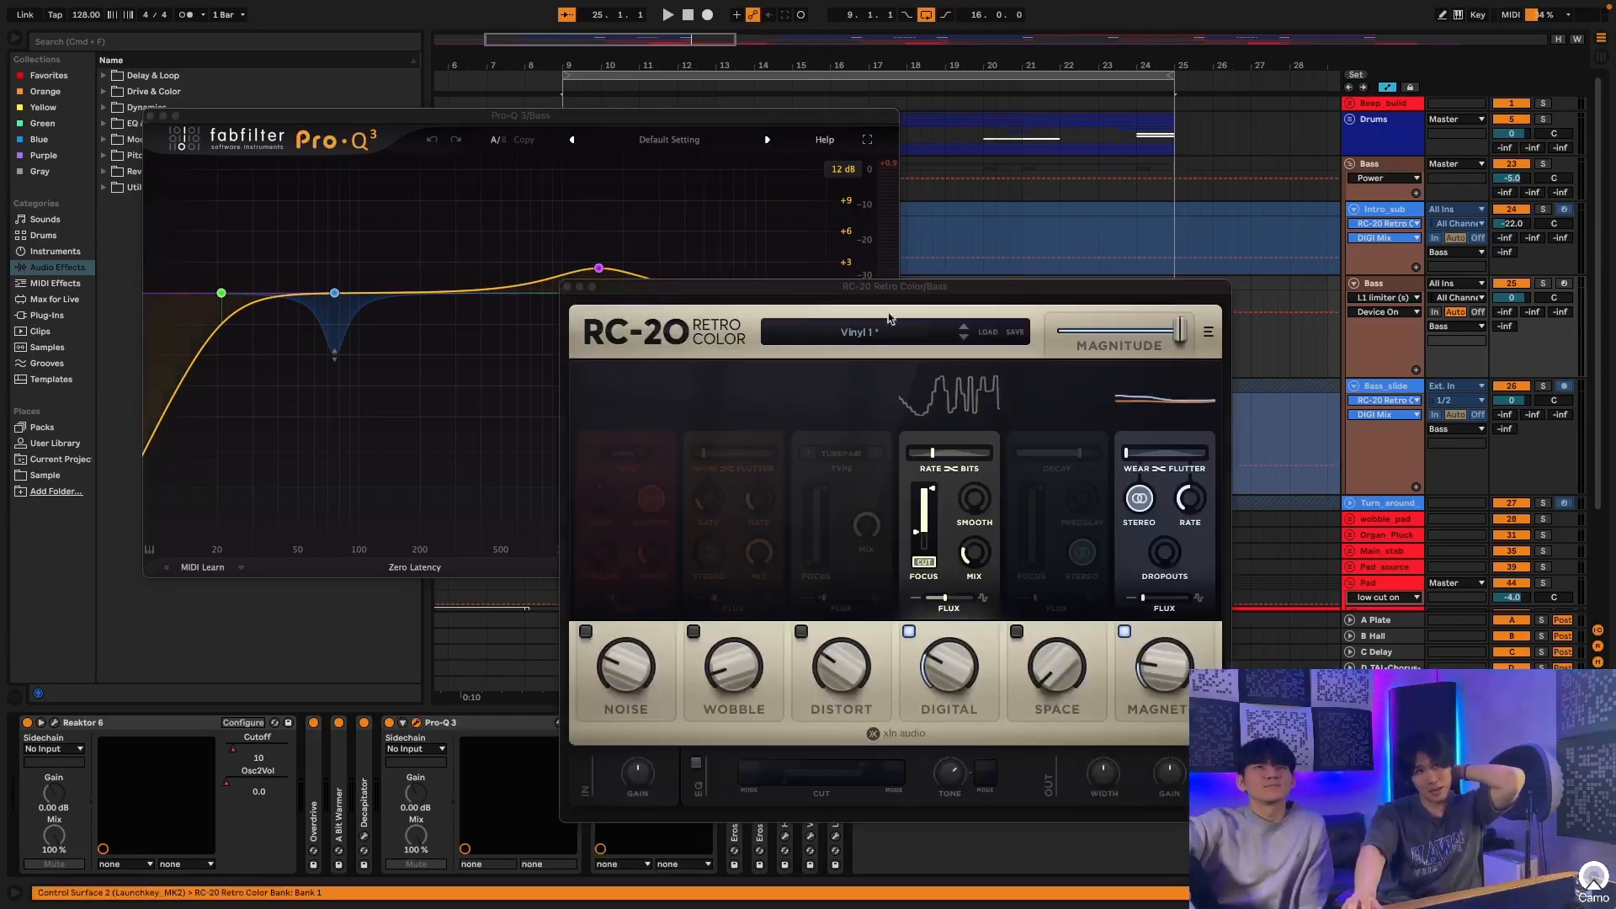
{"action": "left_click_drag", "start_coordinate": [902, 302], "coordinate": [501, 143]}
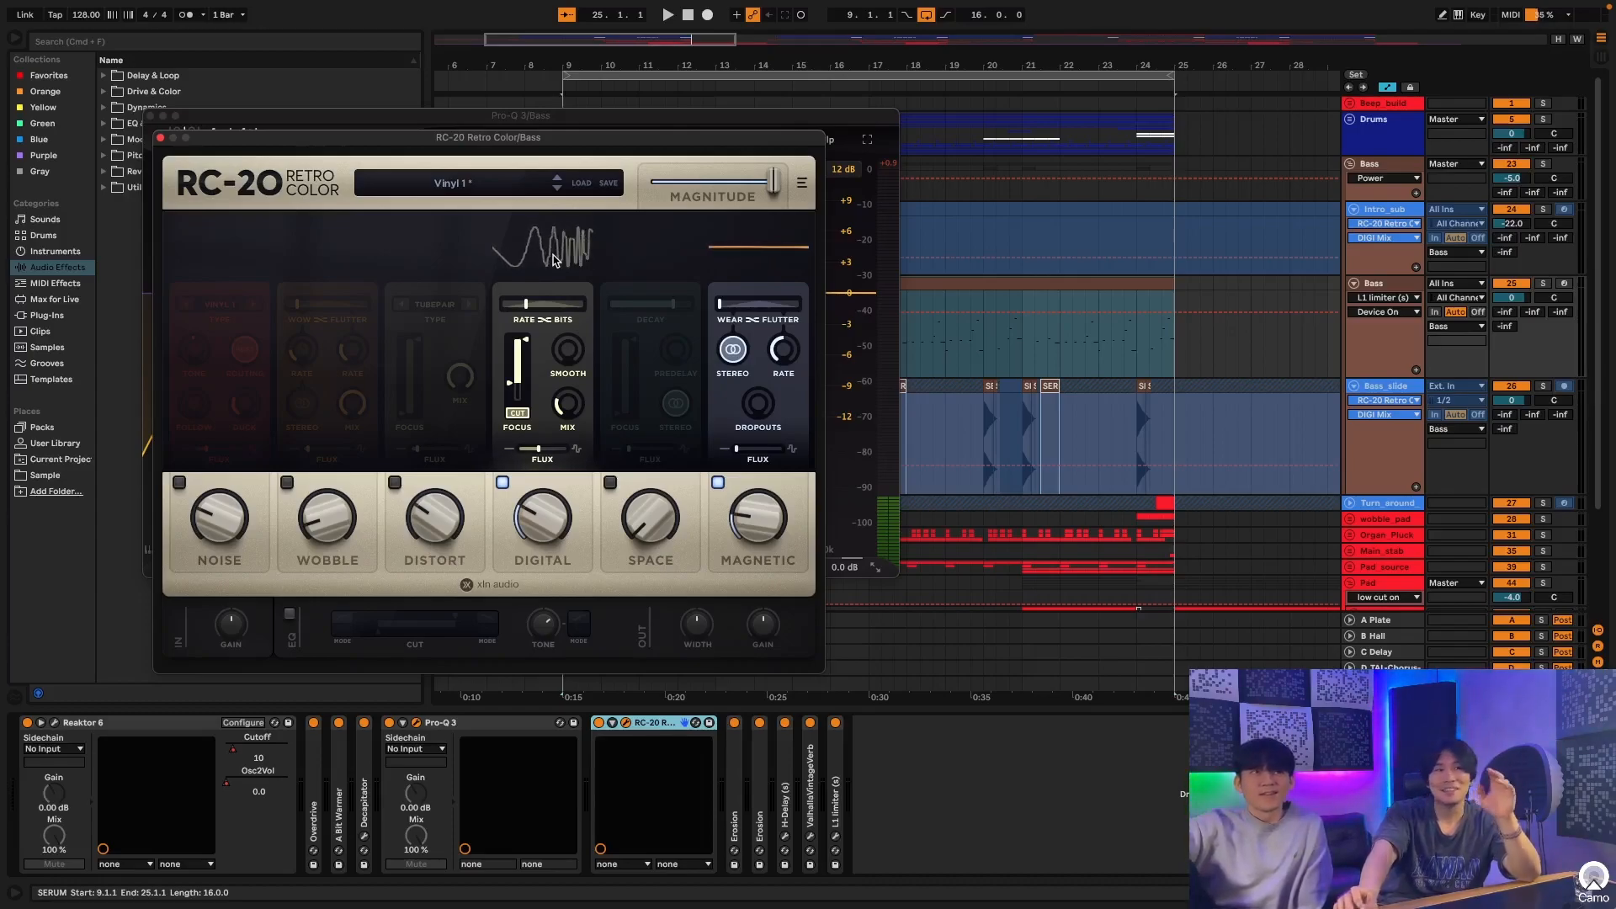
Step: Fold Pro-Q 3 and RC-20 Retro Color, and unfold both Erosion devices in the Bass chain
{"action": "double_click", "coordinate": [496, 723]}
{"action": "left_click", "coordinate": [496, 725]}
{"action": "double_click", "coordinate": [496, 725]}
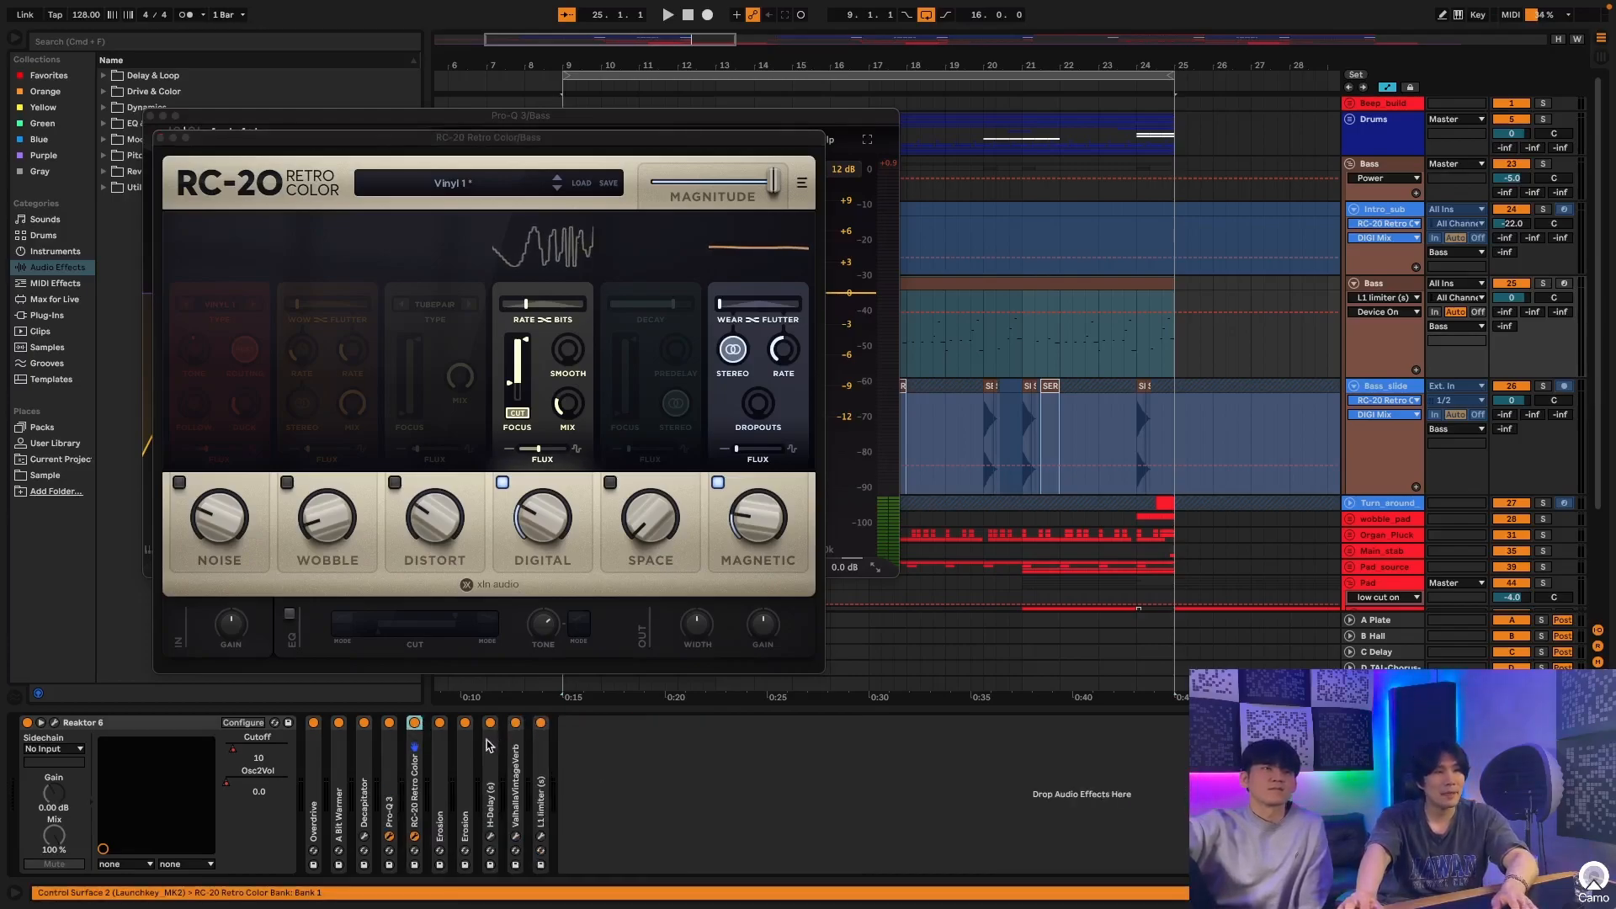
{"action": "double_click", "coordinate": [448, 756]}
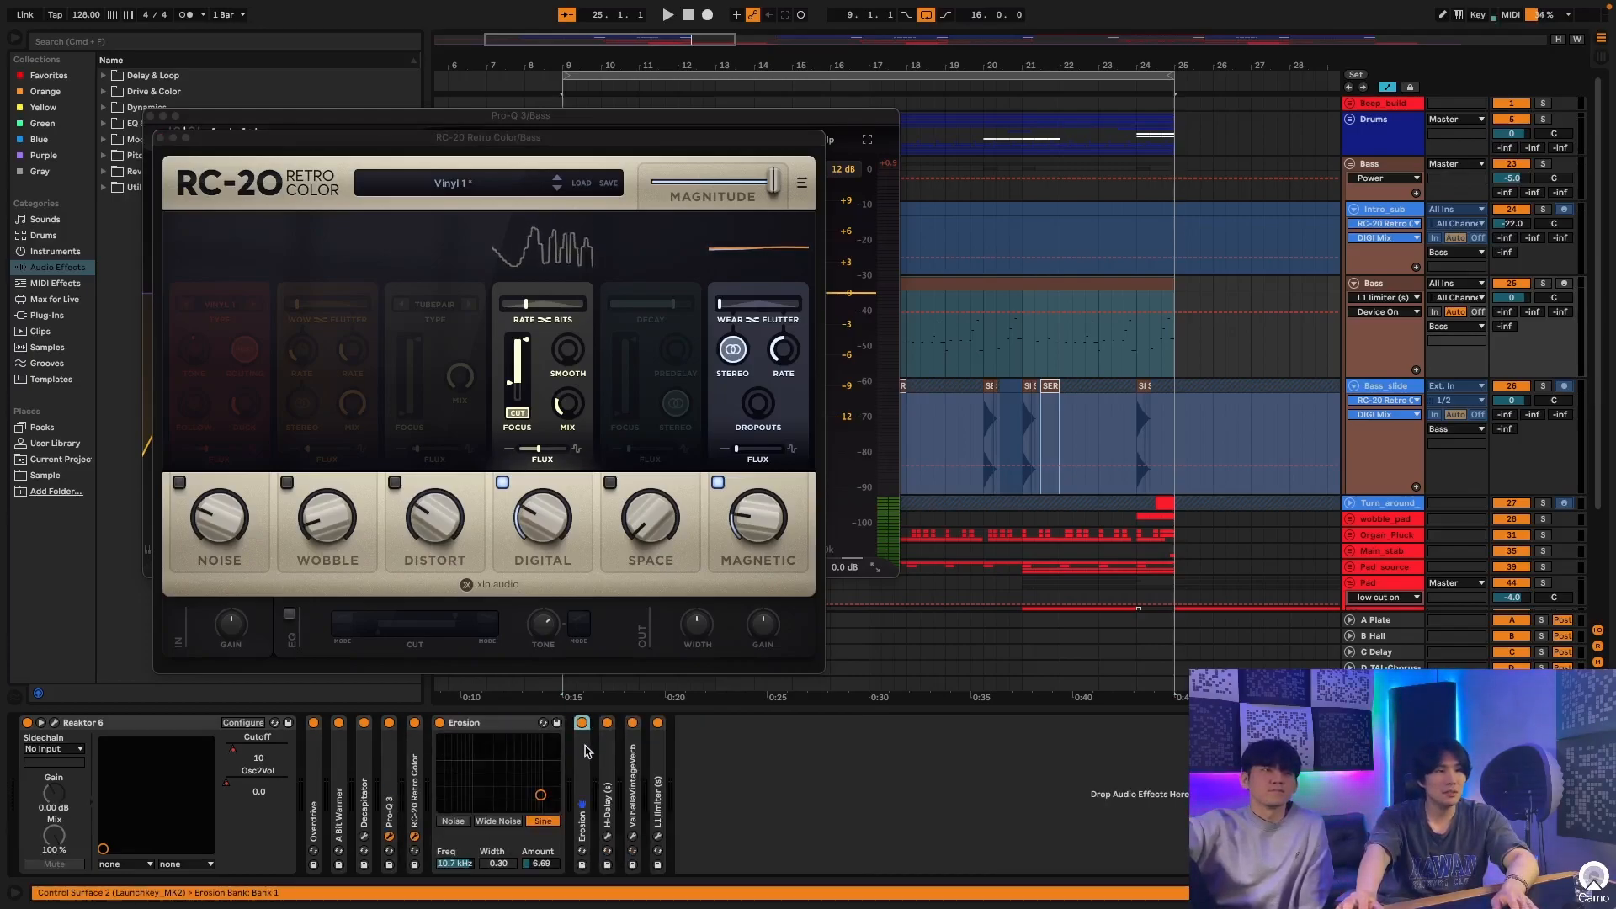
{"action": "key", "text": "super+d"}
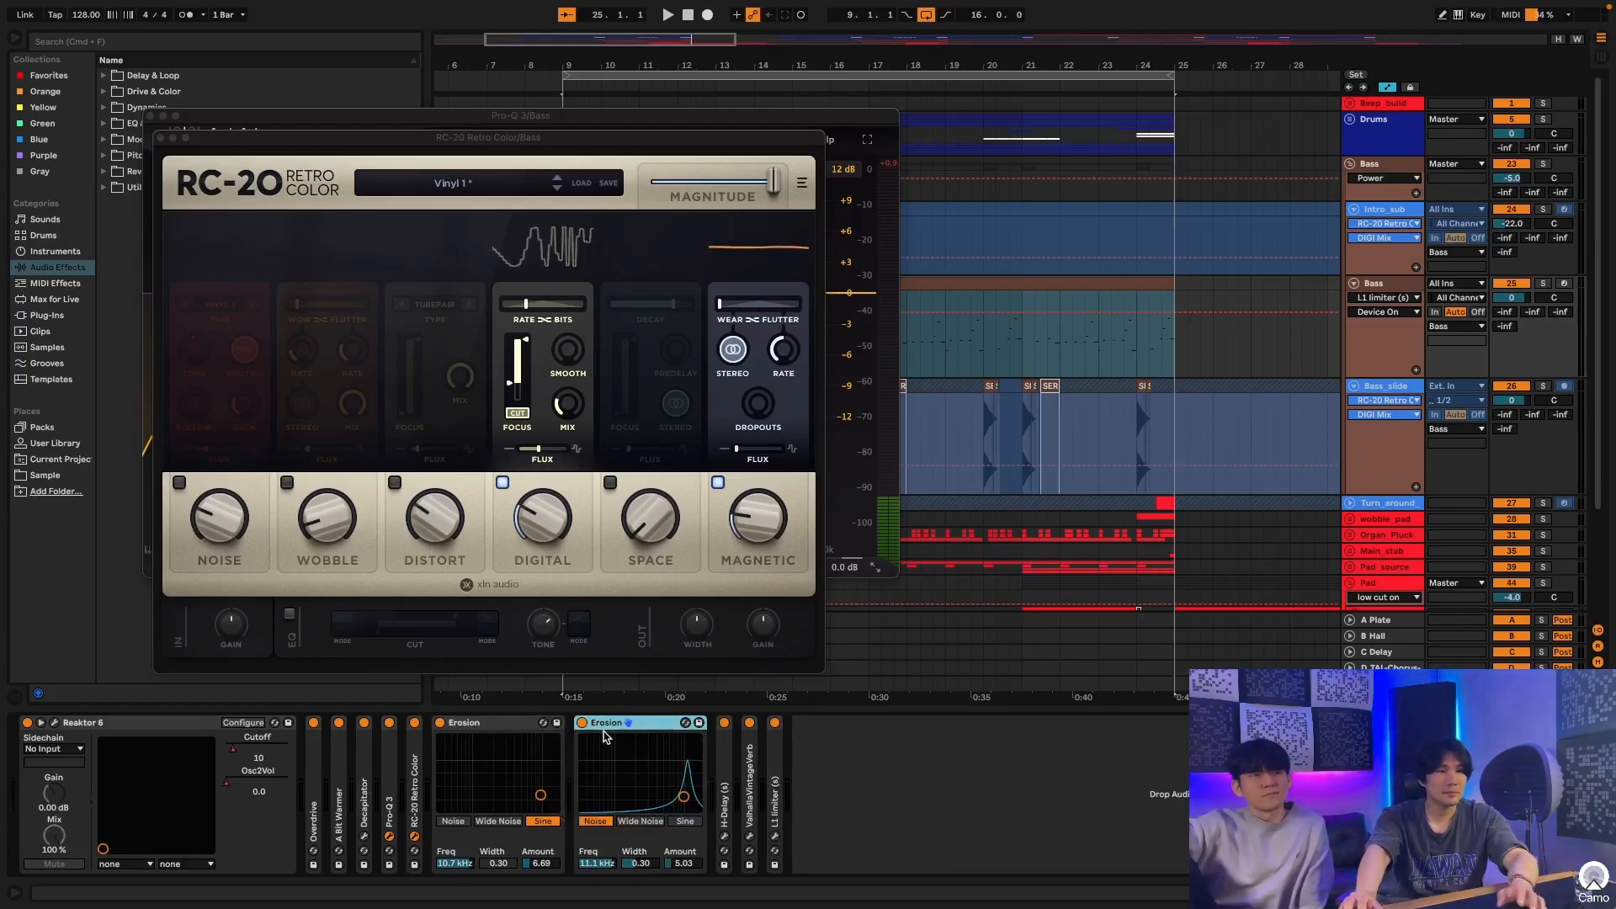
Step: Deactivate H-Delay, ValhallaVintageVerb, L1 limiter and the second Erosion, and play the Bass part with the first Erosion active
{"action": "left_click", "coordinate": [724, 722]}
{"action": "left_click", "coordinate": [749, 722]}
{"action": "left_click", "coordinate": [774, 722]}
{"action": "left_click", "coordinate": [580, 722]}
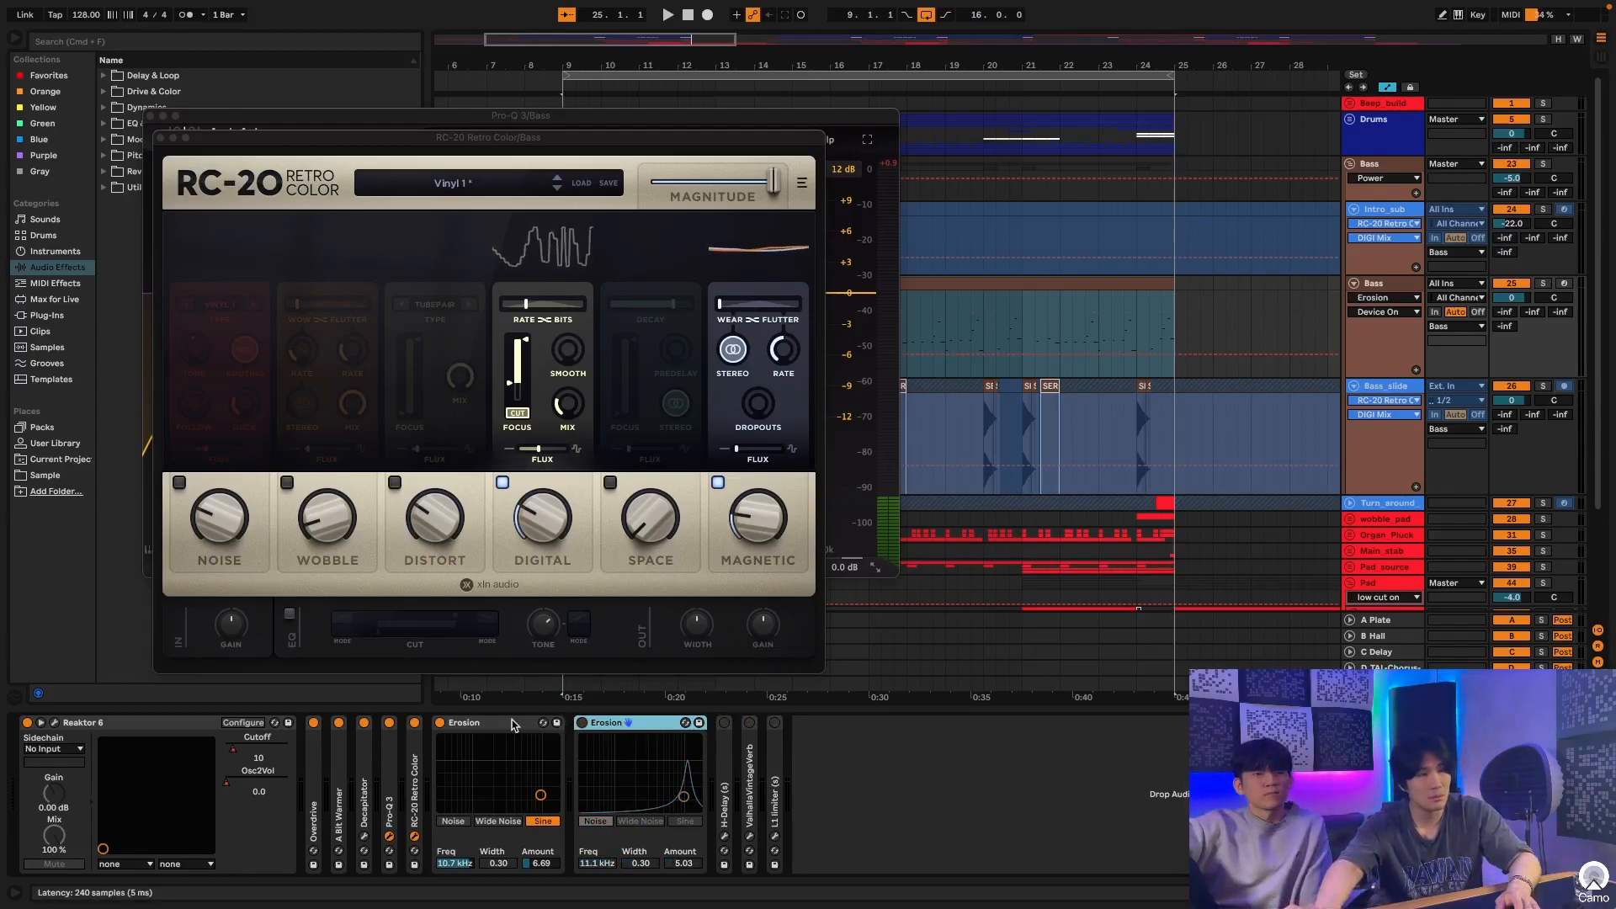
{"action": "key", "text": "space"}
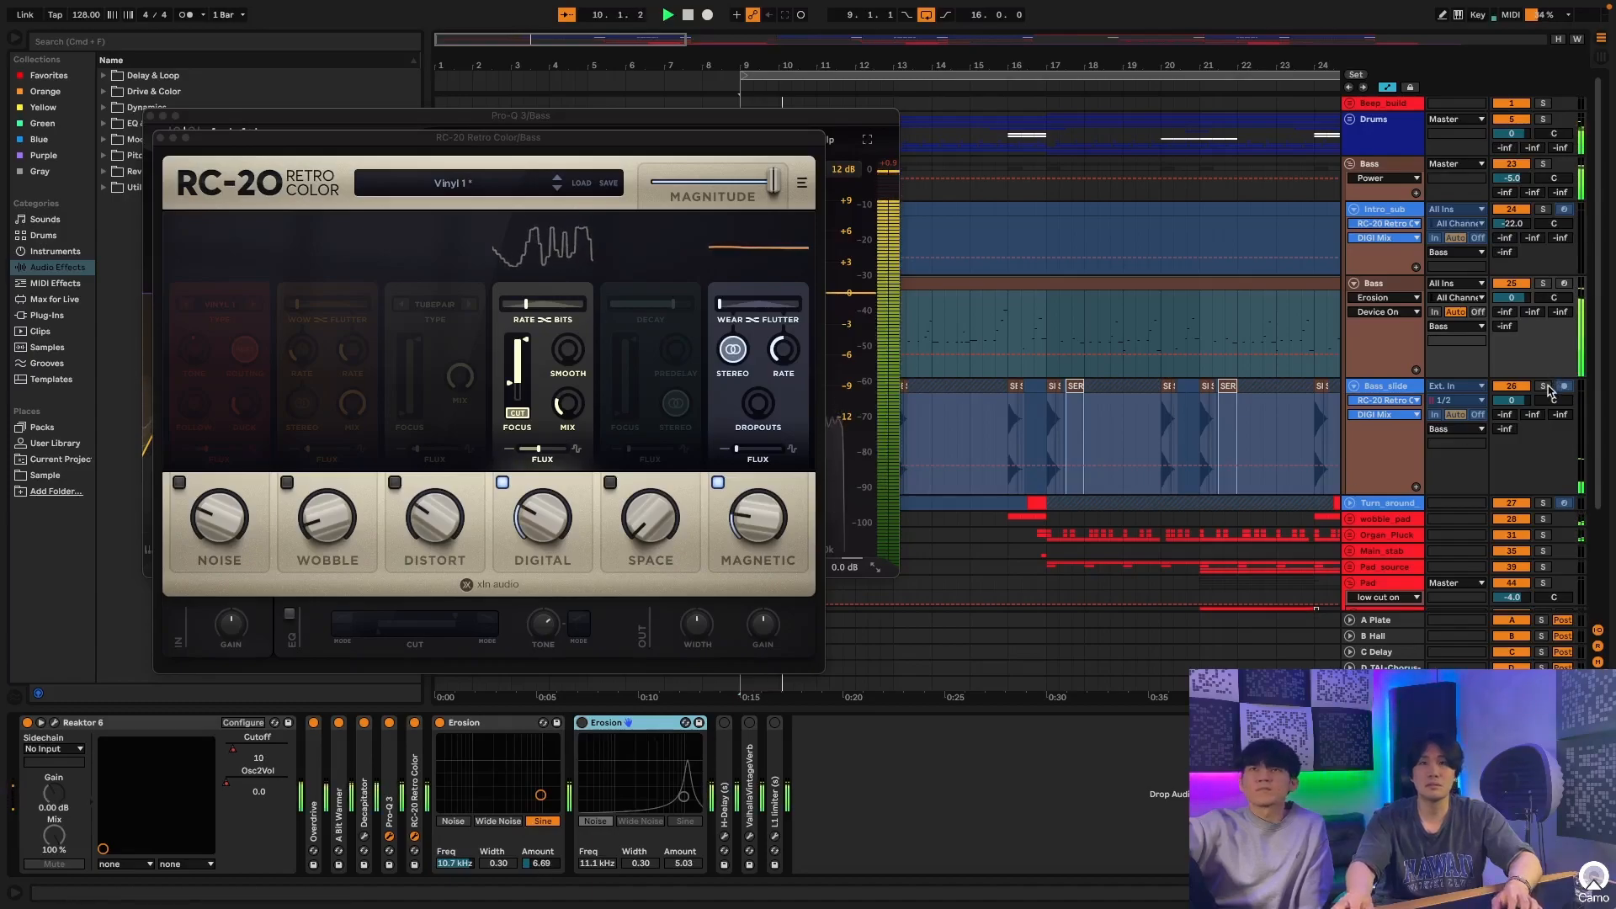
Step: Solo the Bass track, try the first Erosion's Amount at about 82 during playback, and undo the Amount change
{"action": "left_click", "coordinate": [1545, 284]}
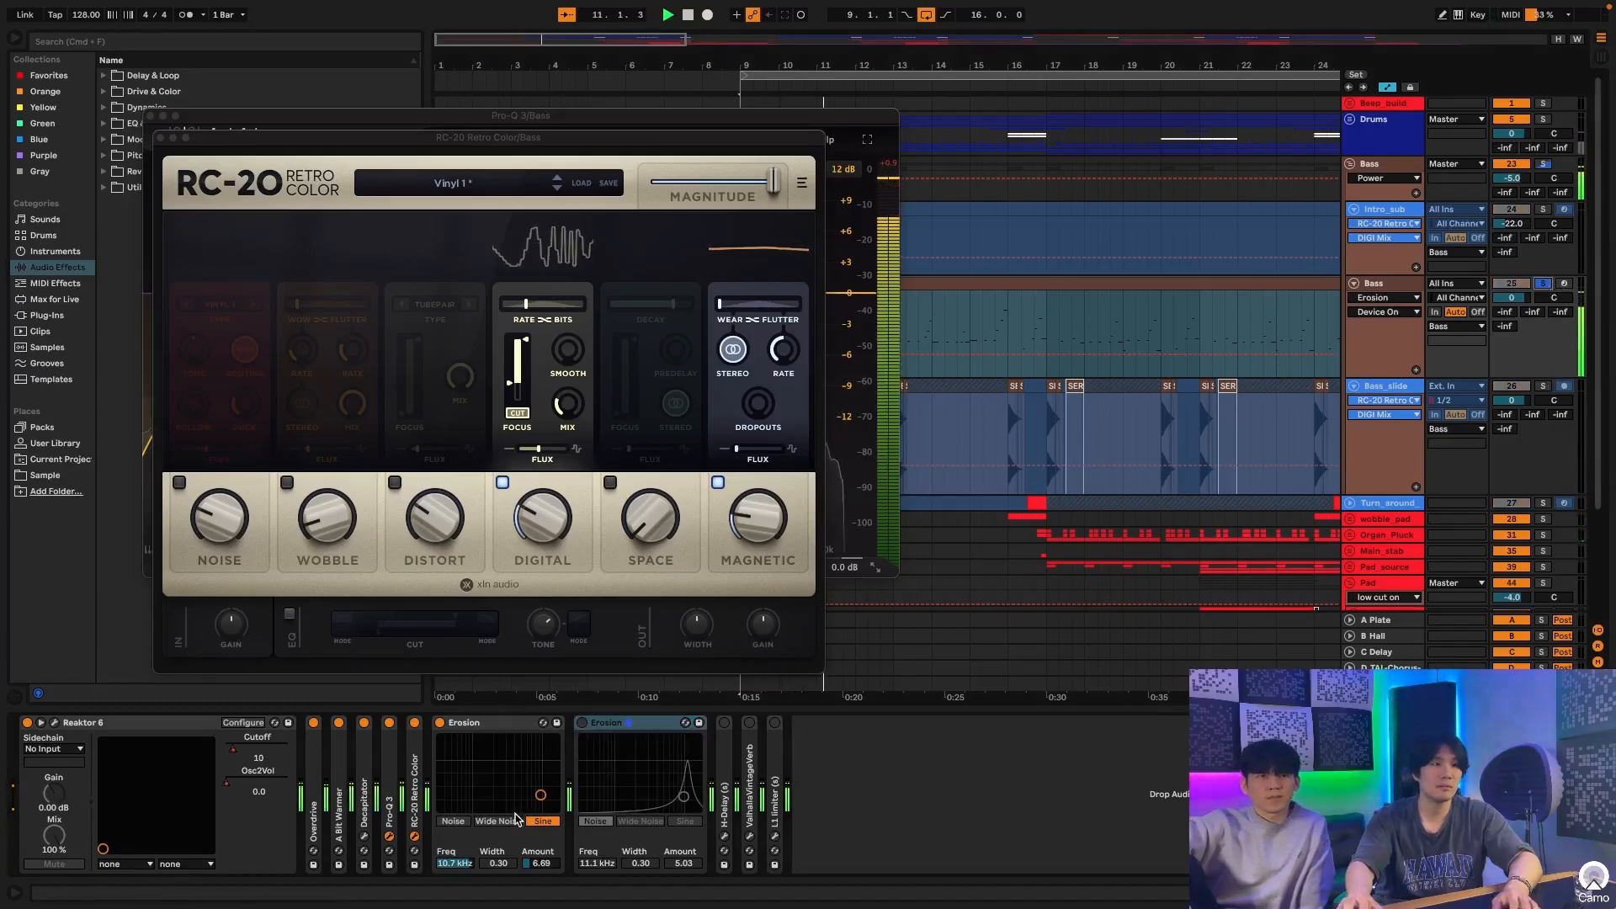
{"action": "left_click_drag", "start_coordinate": [541, 864], "coordinate": [541, 800]}
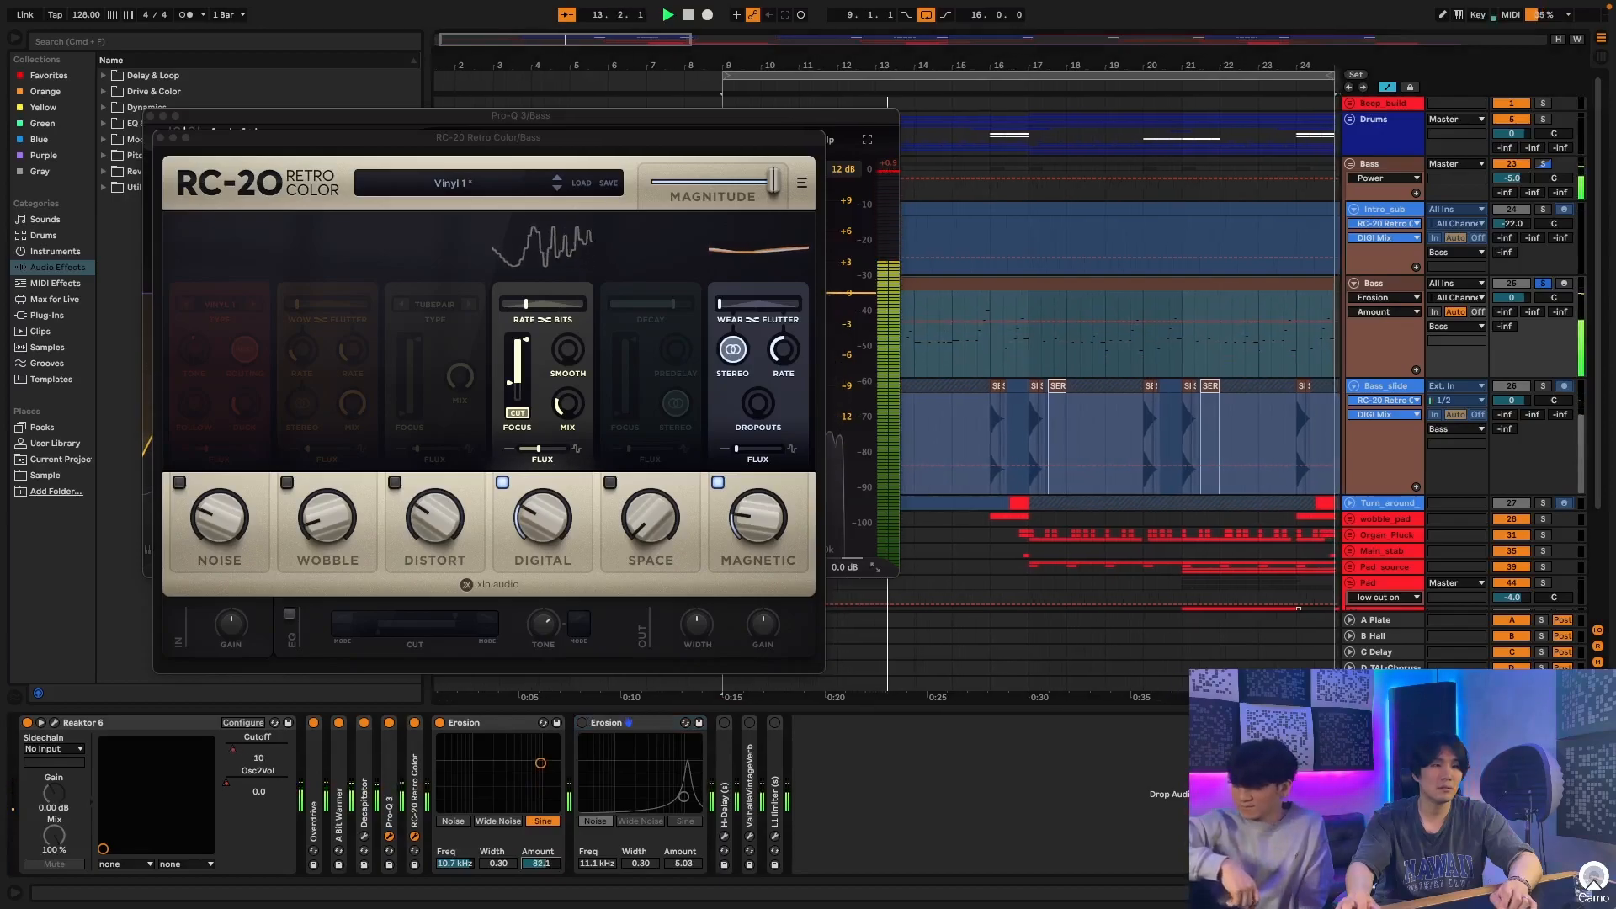
{"action": "key", "text": "super+z"}
{"action": "key", "text": "space"}
Step: Reactivate the second Erosion in the Bass chain and play the Bass part with the plug-in windows shown
{"action": "left_click", "coordinate": [581, 722]}
{"action": "key", "text": "super+alt+p"}
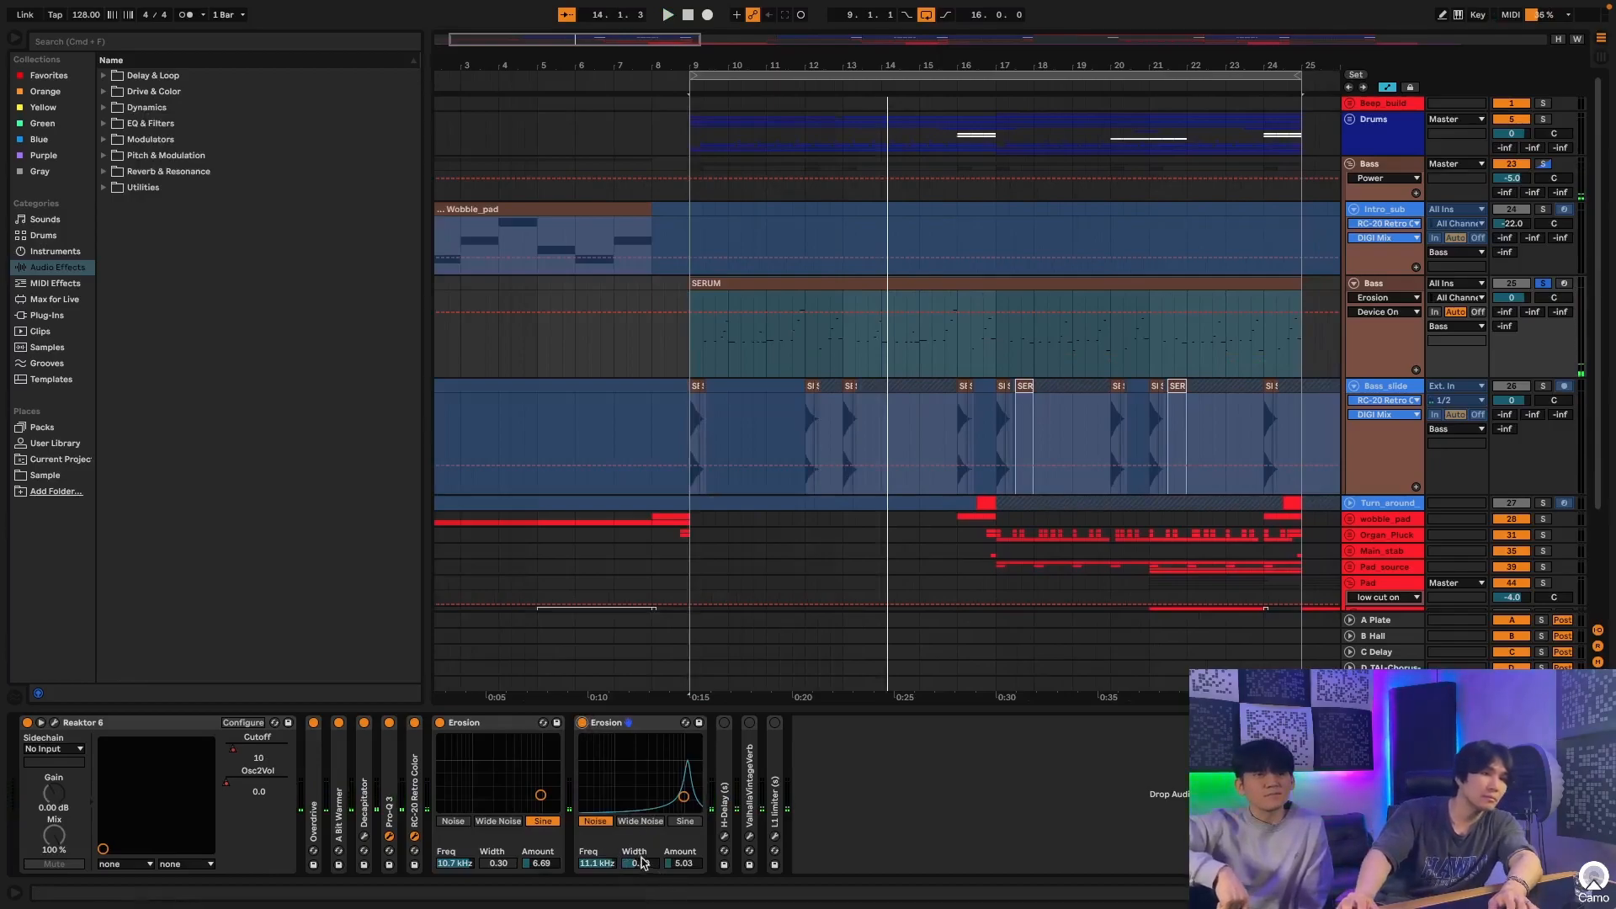
{"action": "key", "text": "super+alt+p"}
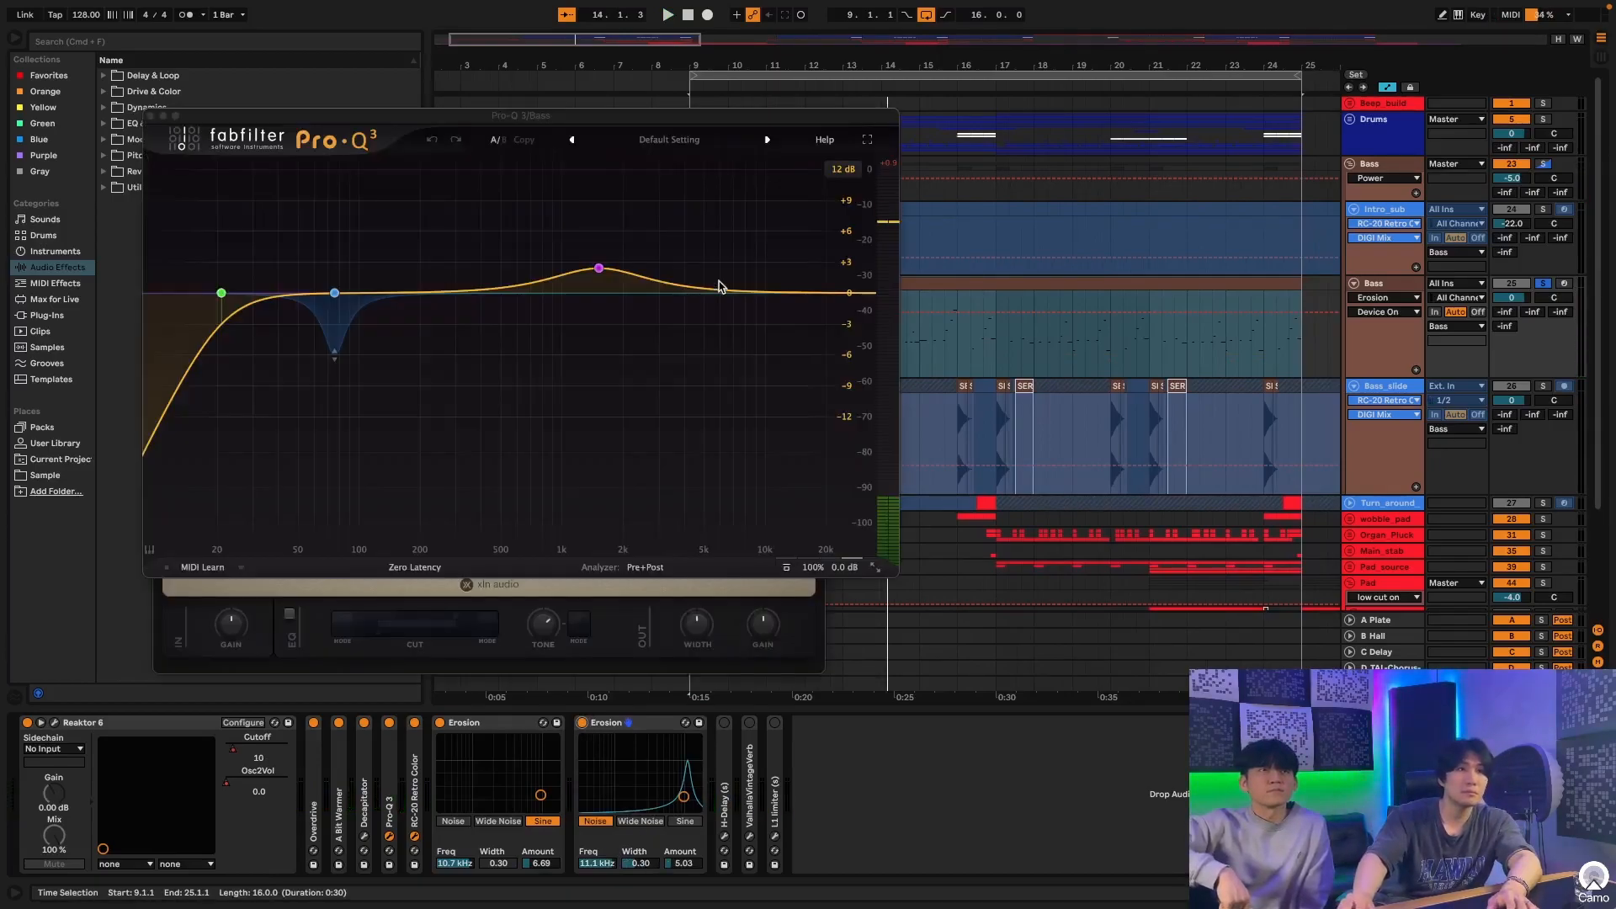
{"action": "key", "text": "space"}
{"action": "key", "text": "super+alt+p"}
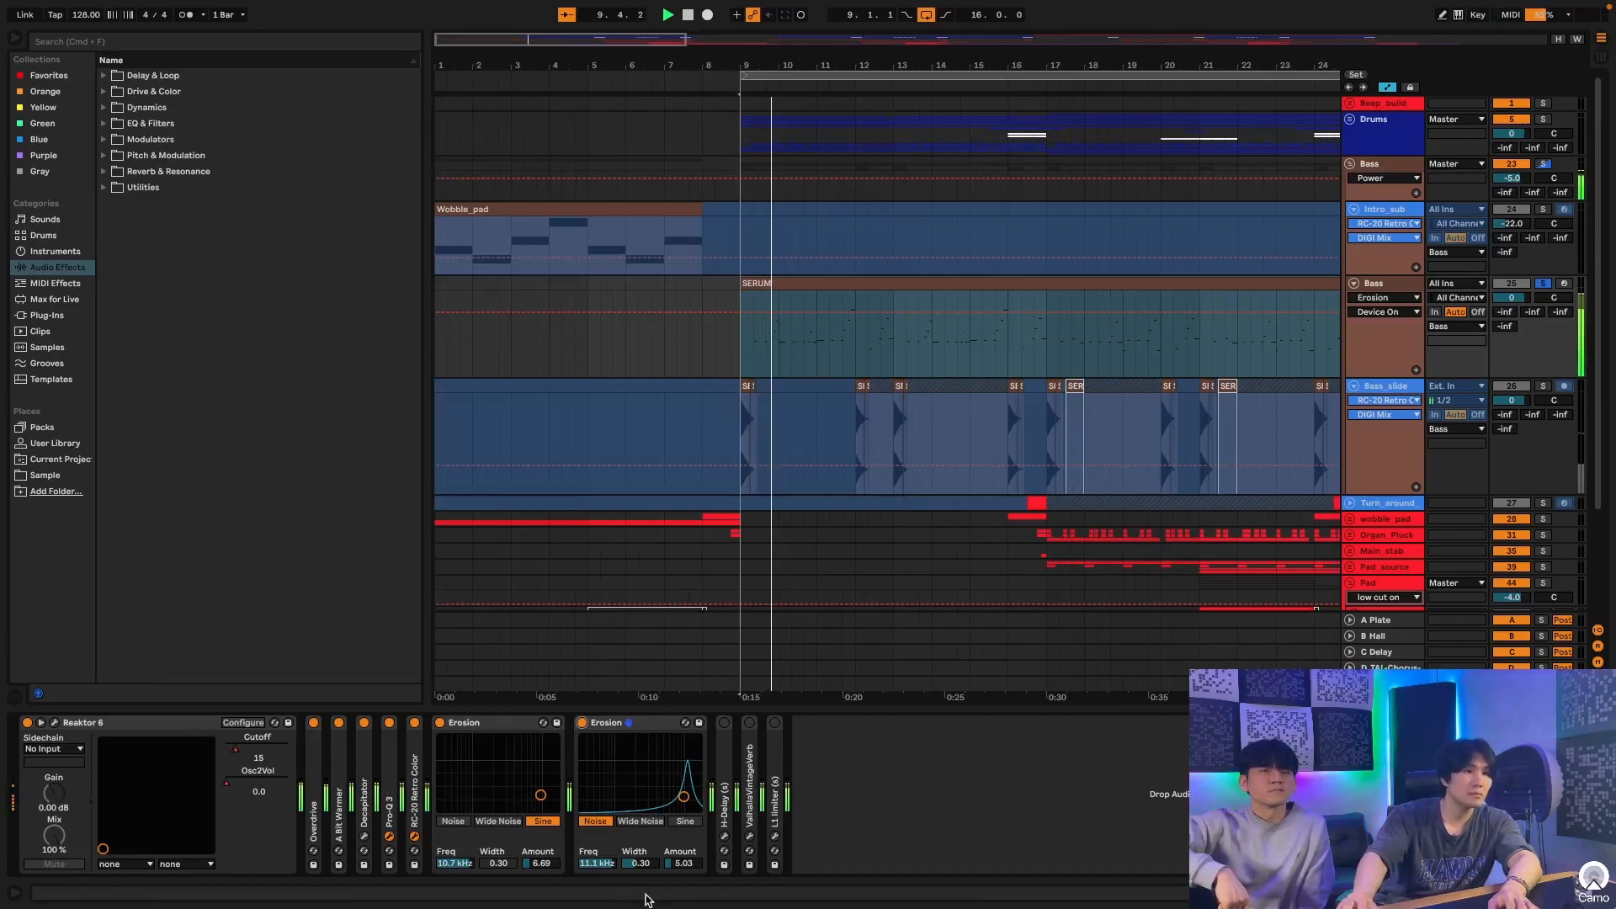
{"action": "key", "text": "super+alt+p"}
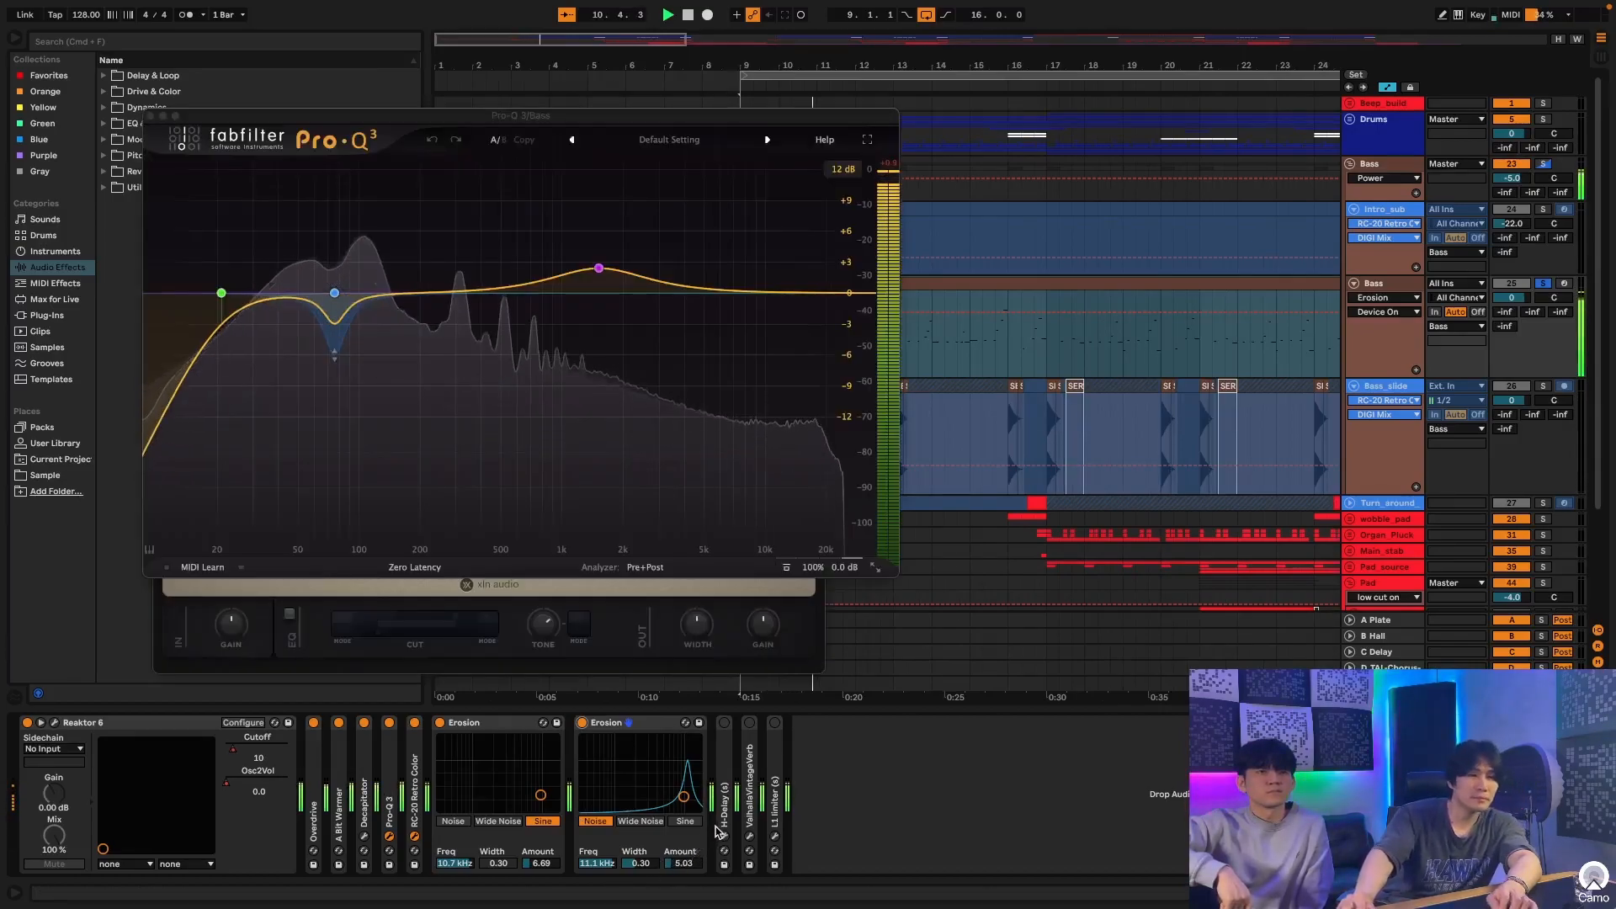
Step: Try a much higher Amount on the second Erosion during playback, undo it, and replay the part for comparison
{"action": "left_click_drag", "start_coordinate": [683, 797], "coordinate": [683, 767]}
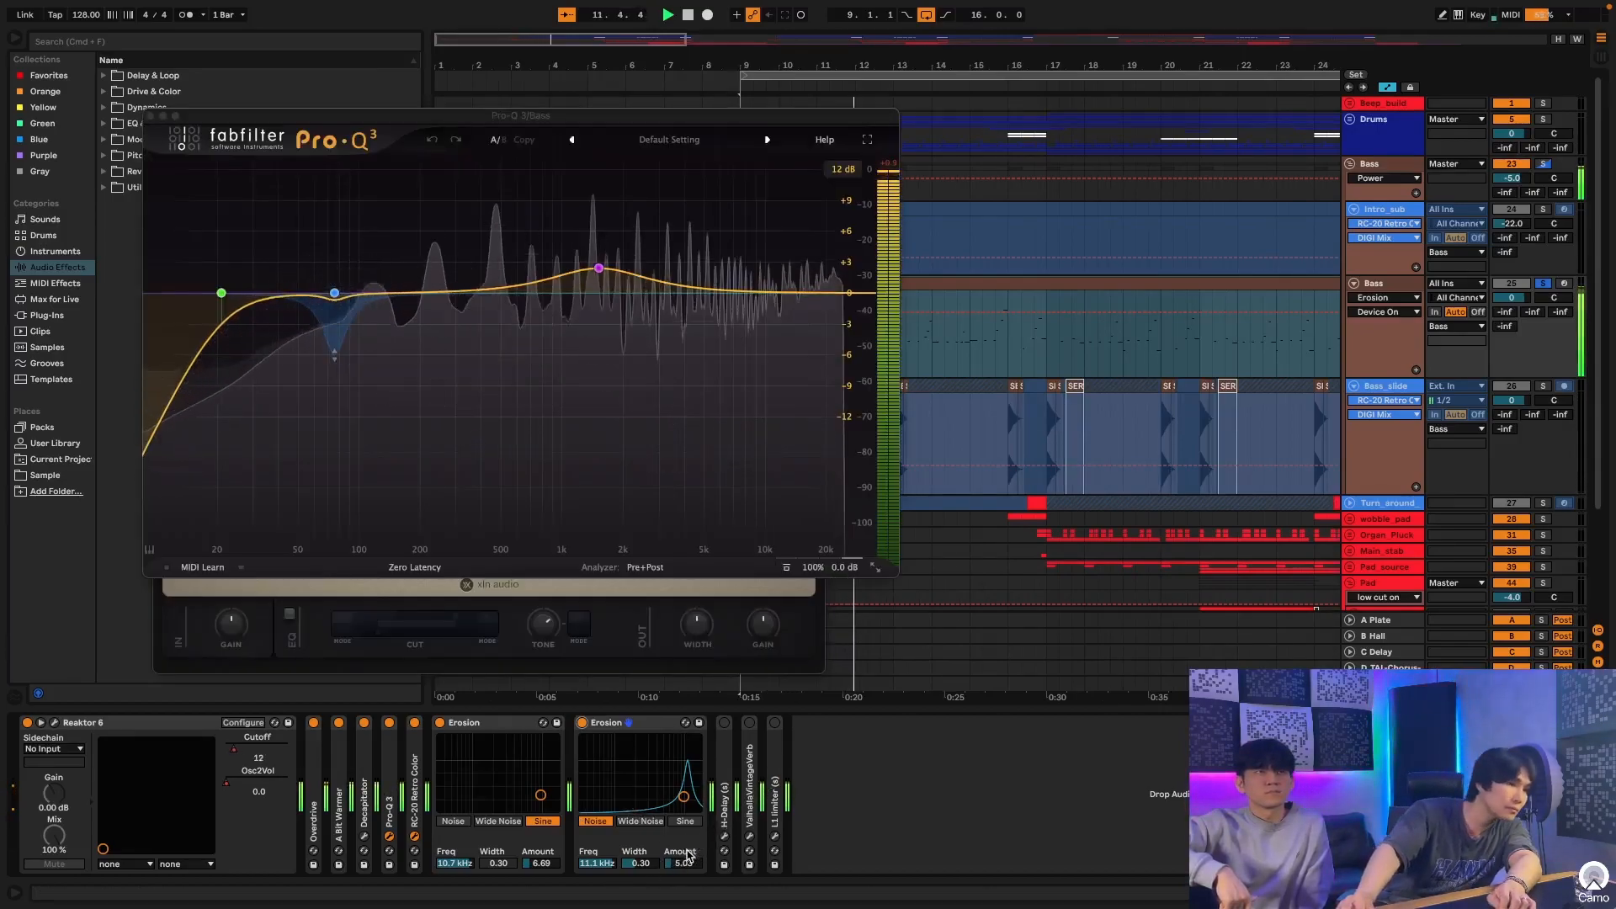
{"action": "left_click_drag", "start_coordinate": [684, 863], "coordinate": [683, 852]}
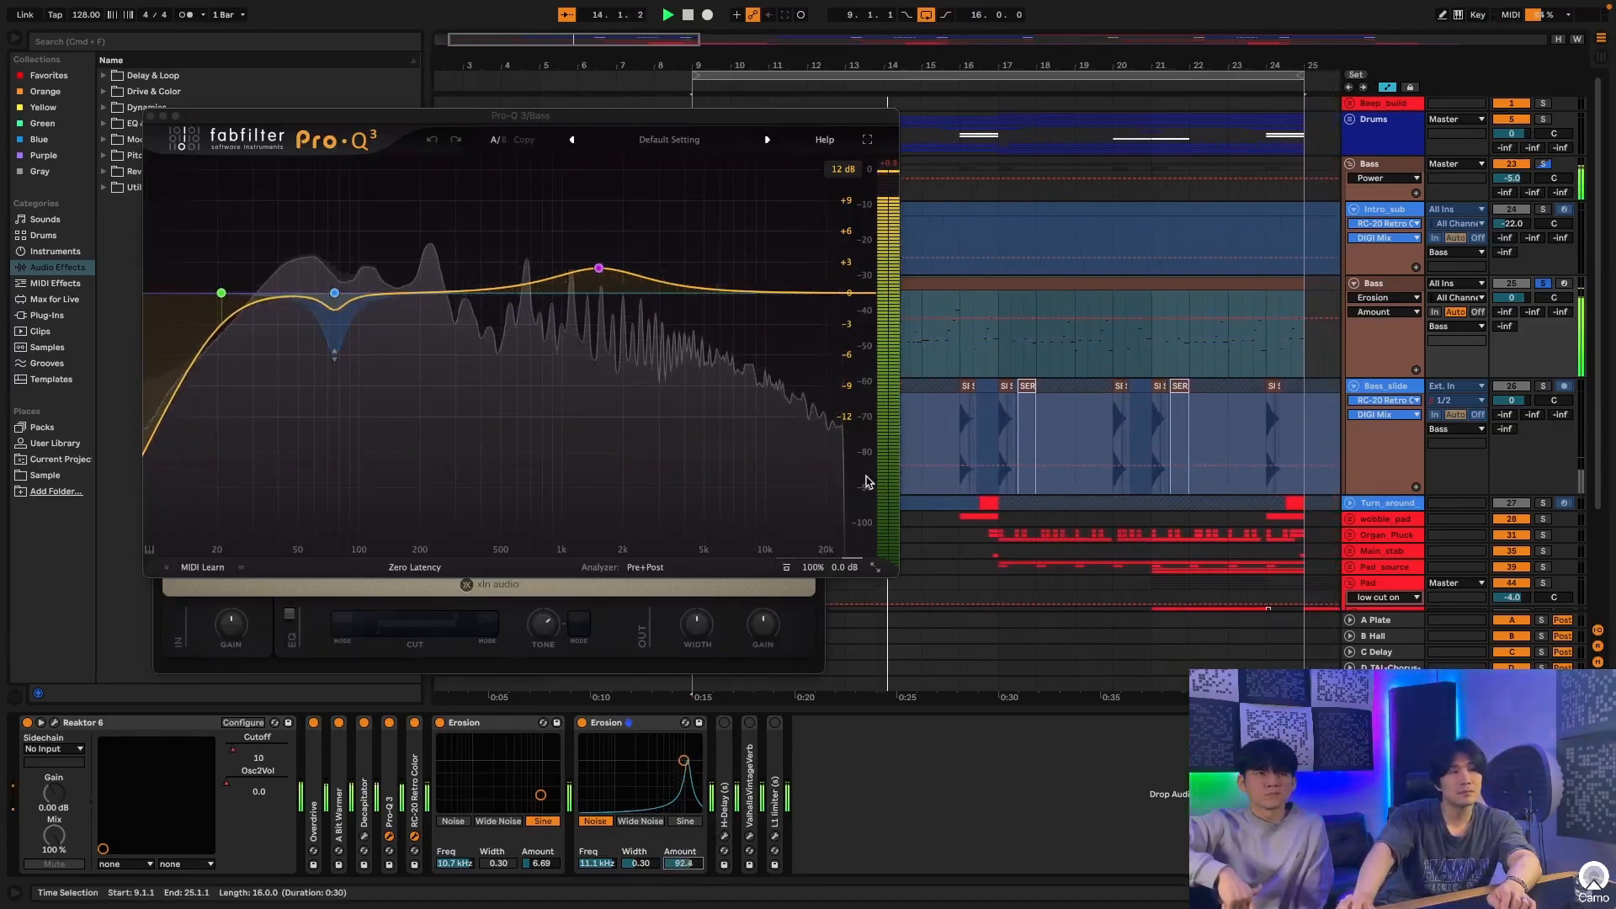
{"action": "key", "text": "space"}
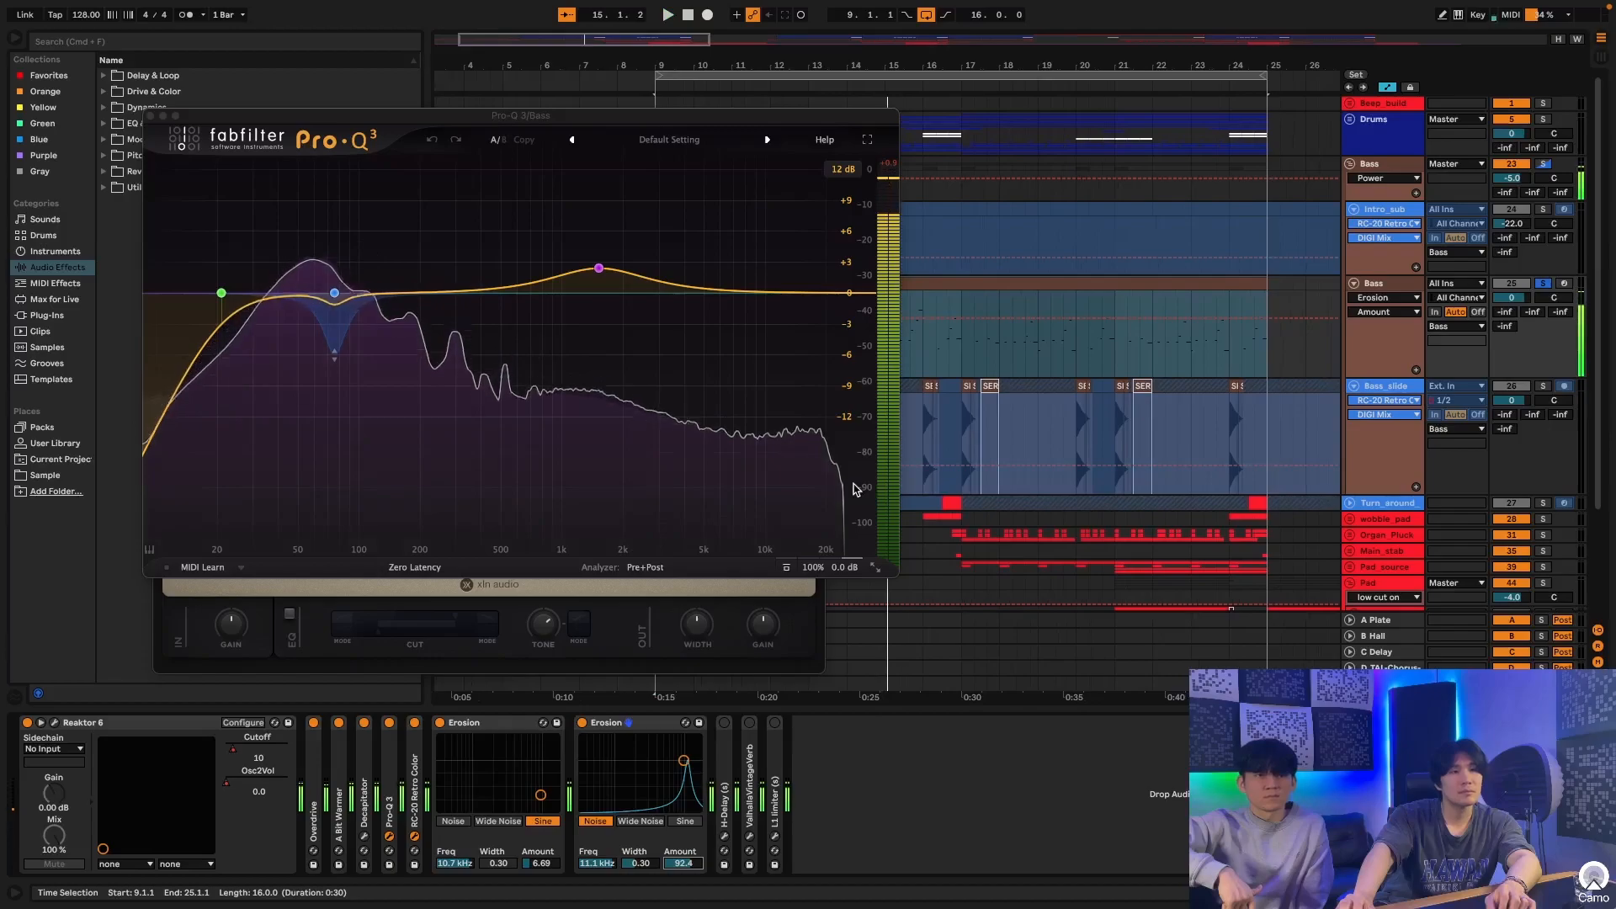
{"action": "key", "text": "super+z"}
{"action": "key", "text": "space"}
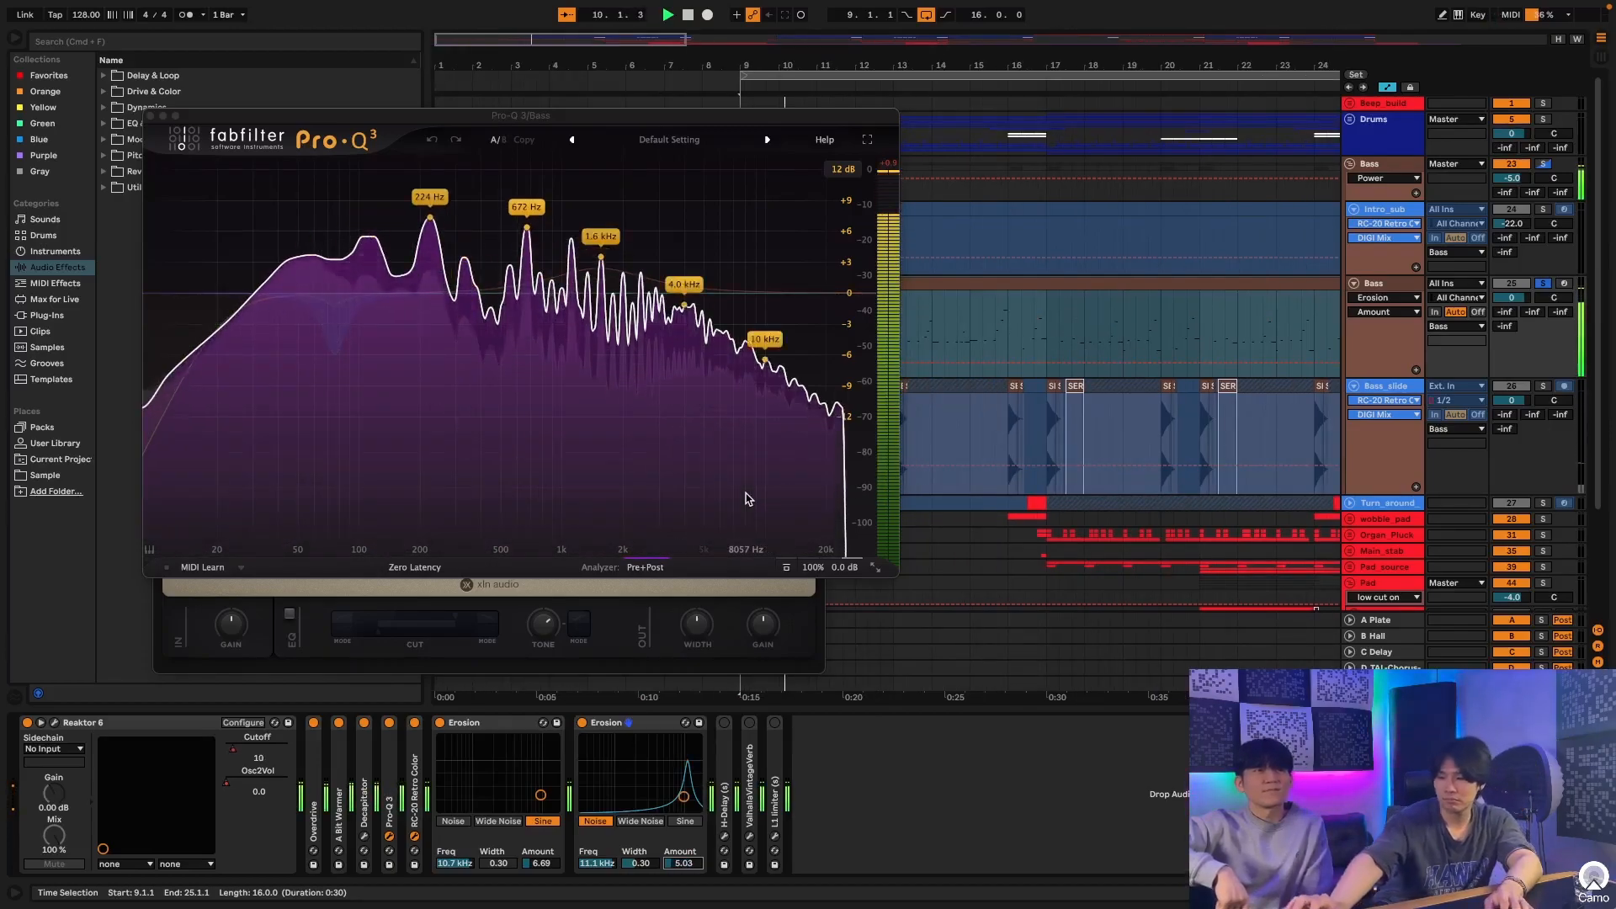
{"action": "key", "text": "space"}
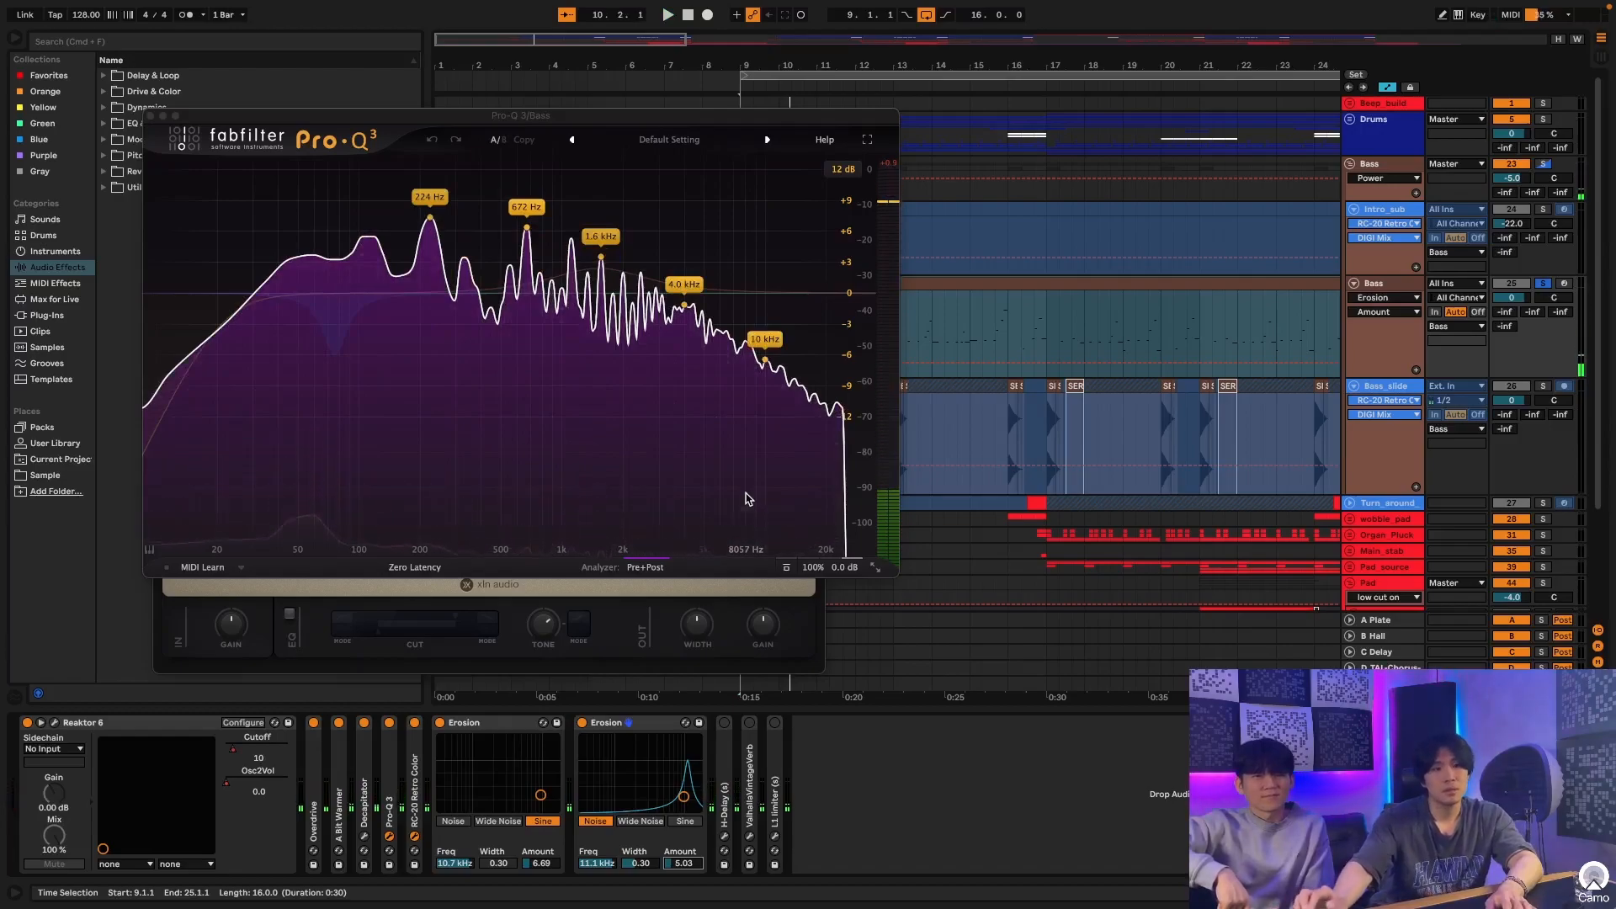
Step: Close the Pro-Q 3 and RC-20 Retro Color windows and fold both Erosion devices
{"action": "left_click", "coordinate": [150, 115]}
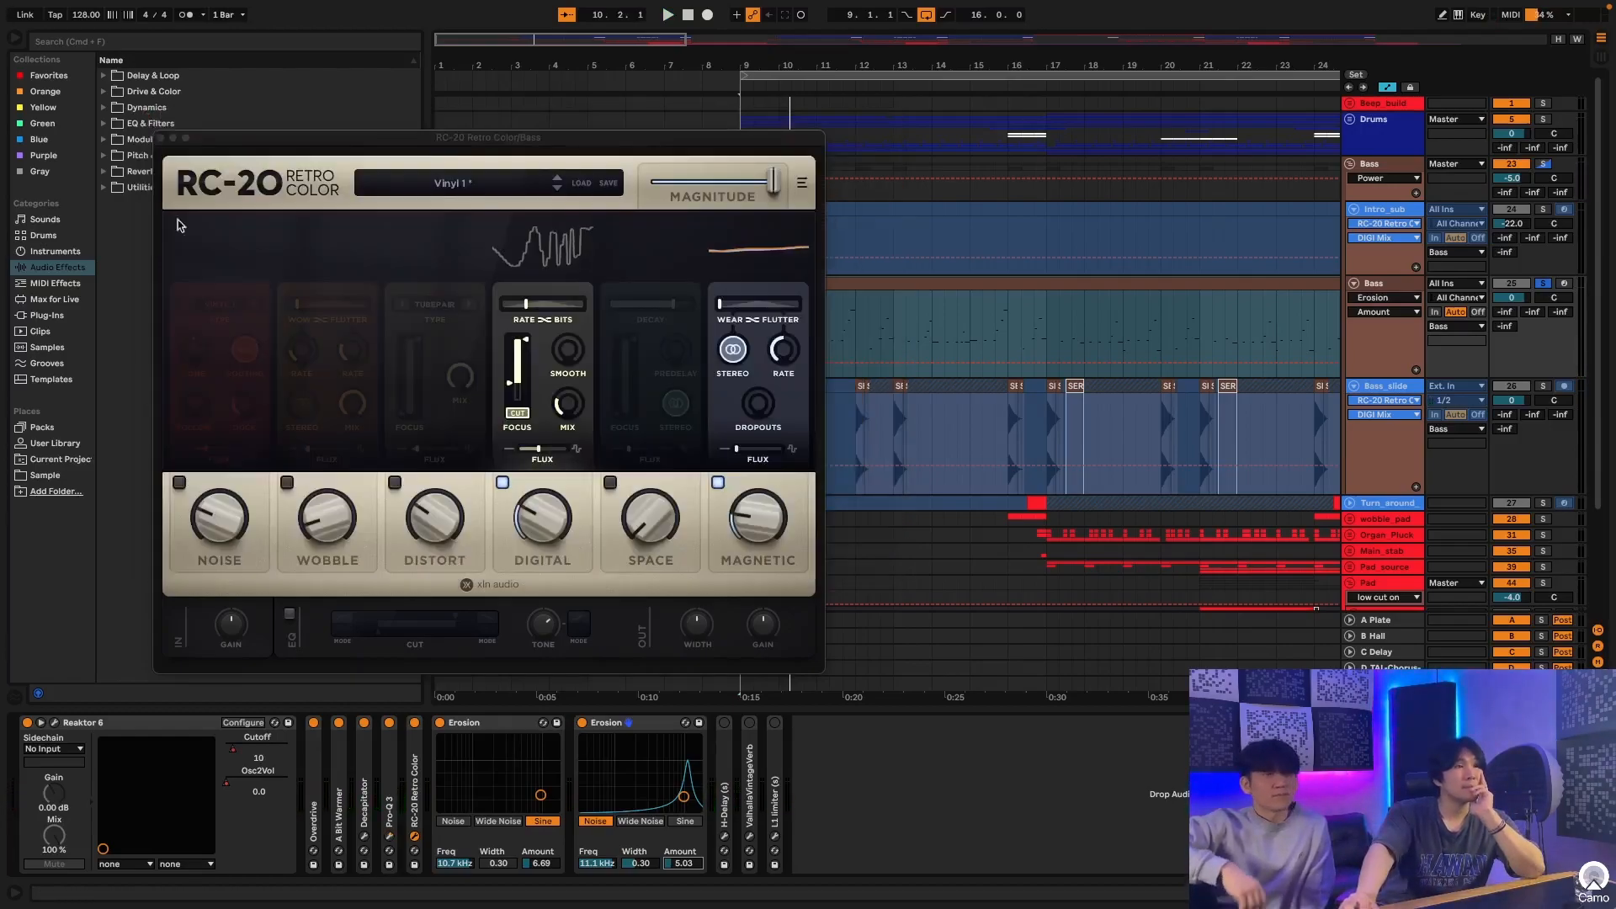
{"action": "left_click", "coordinate": [160, 138]}
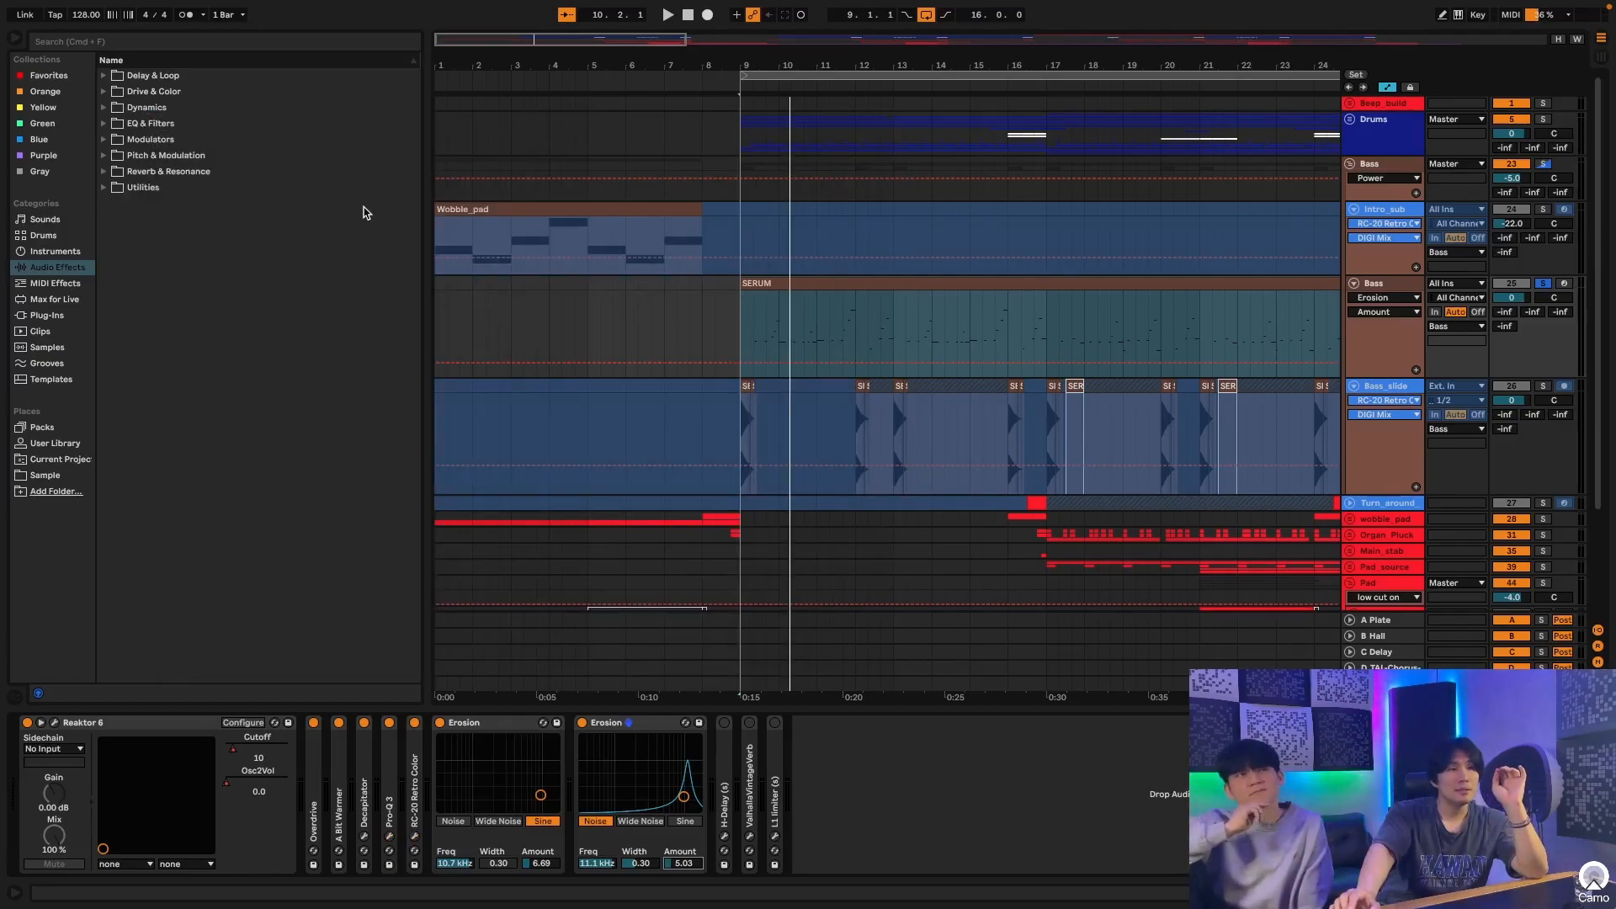
{"action": "double_click", "coordinate": [505, 723]}
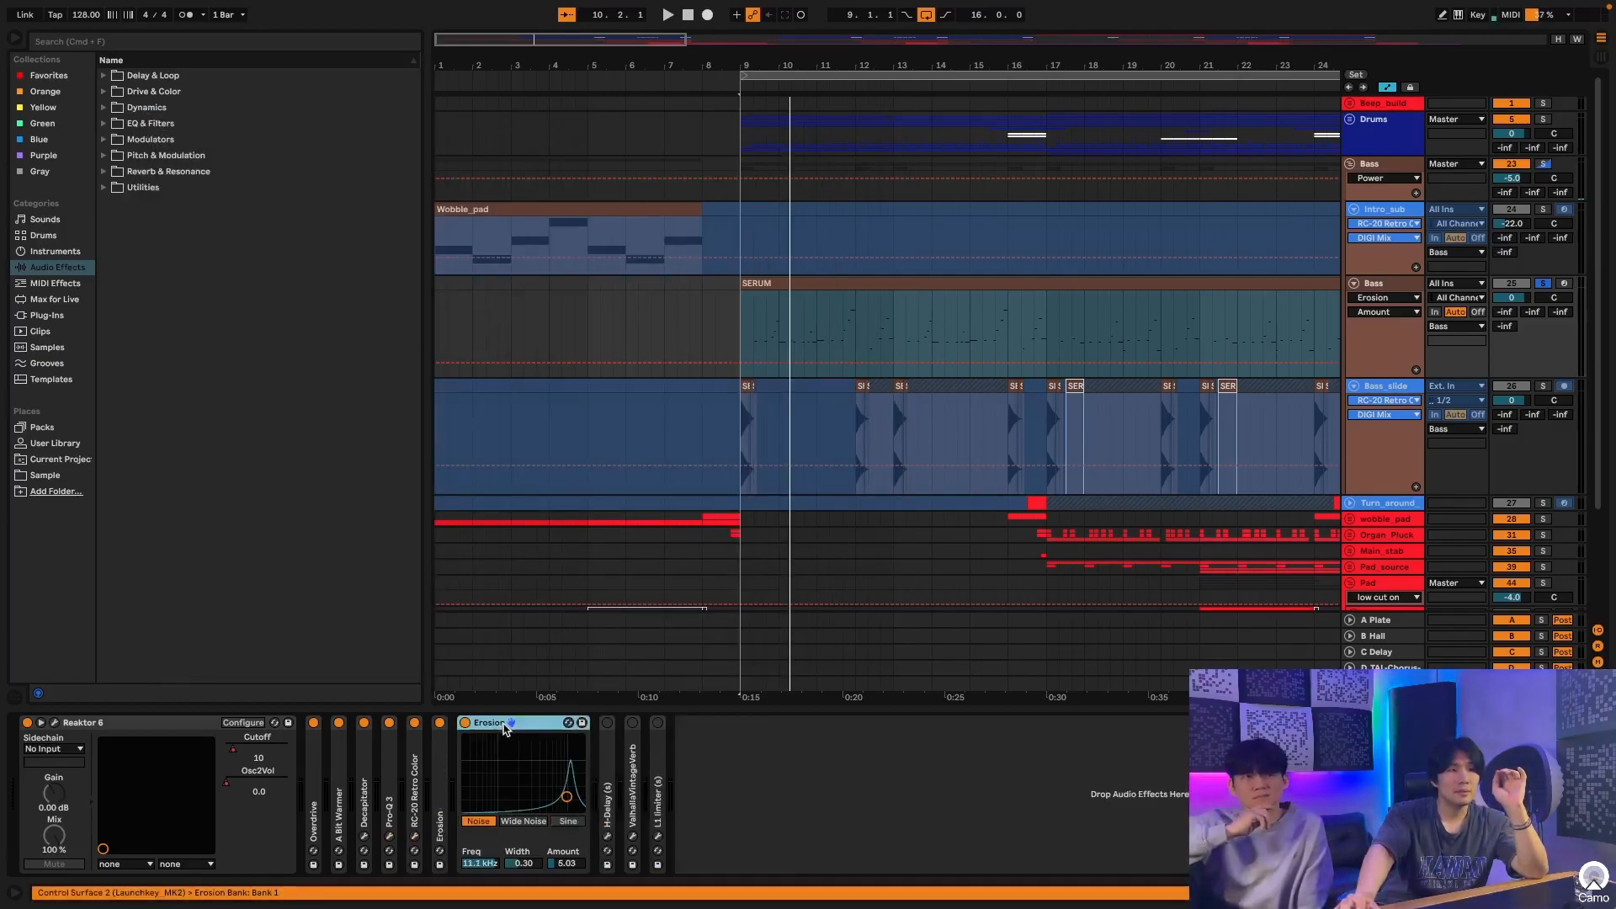
{"action": "double_click", "coordinate": [503, 727]}
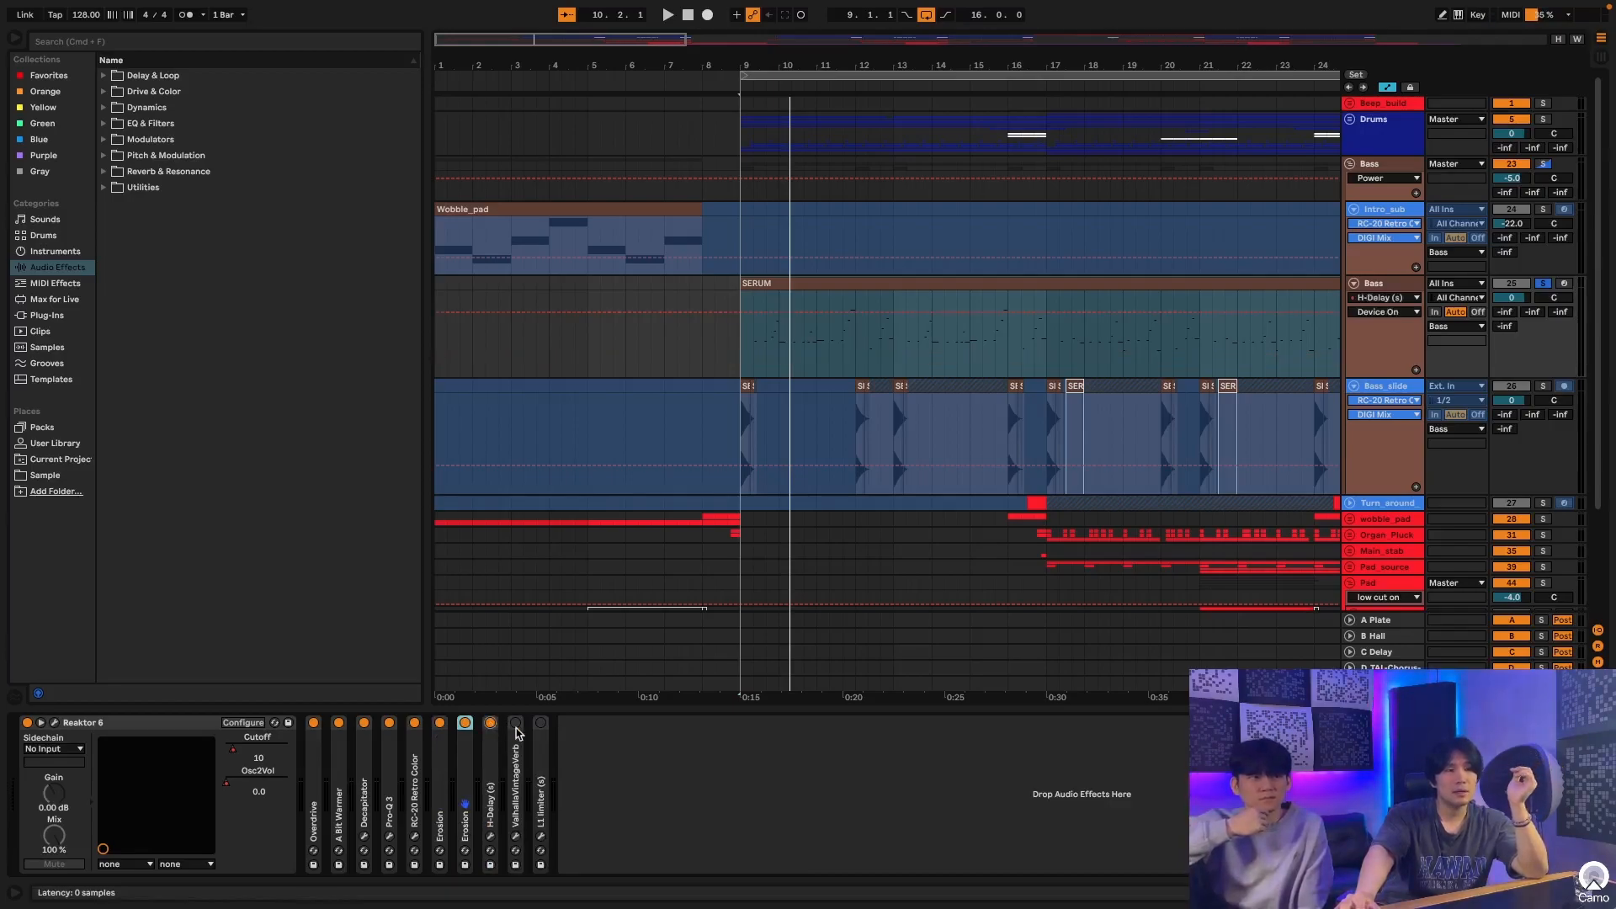
Step: Reactivate H-Delay and ValhallaVintageVerb, and examine the H-Delay Mix automation across the Bass track before hiding the automation
{"action": "left_click", "coordinate": [516, 723]}
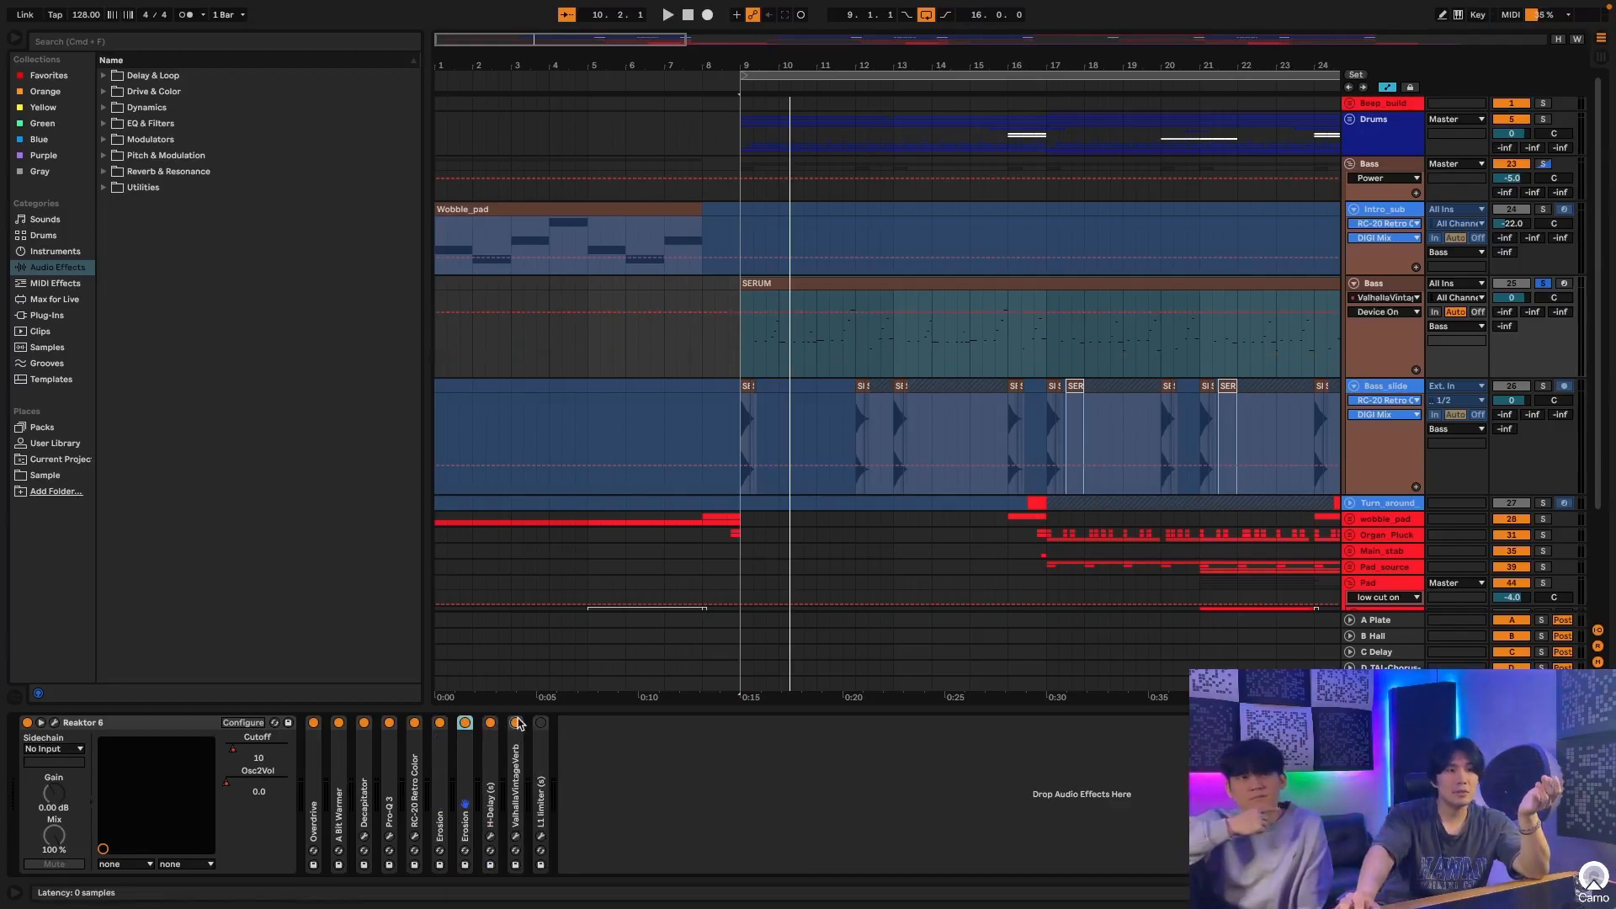
{"action": "double_click", "coordinate": [492, 748]}
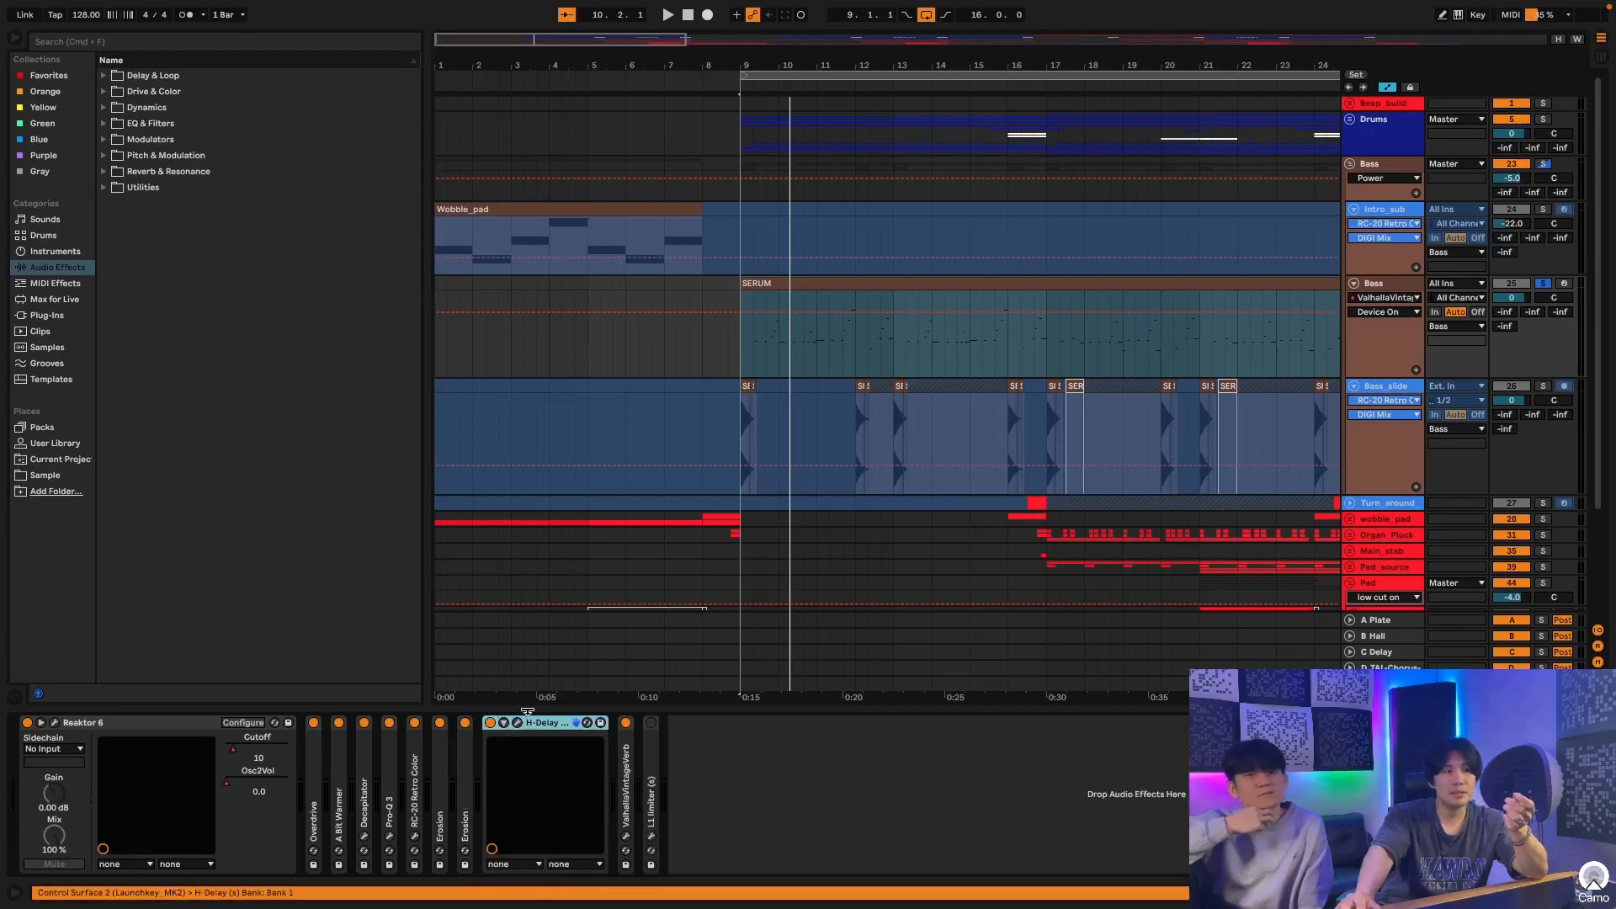
{"action": "left_click", "coordinate": [1417, 297]}
{"action": "left_click", "coordinate": [1370, 424]}
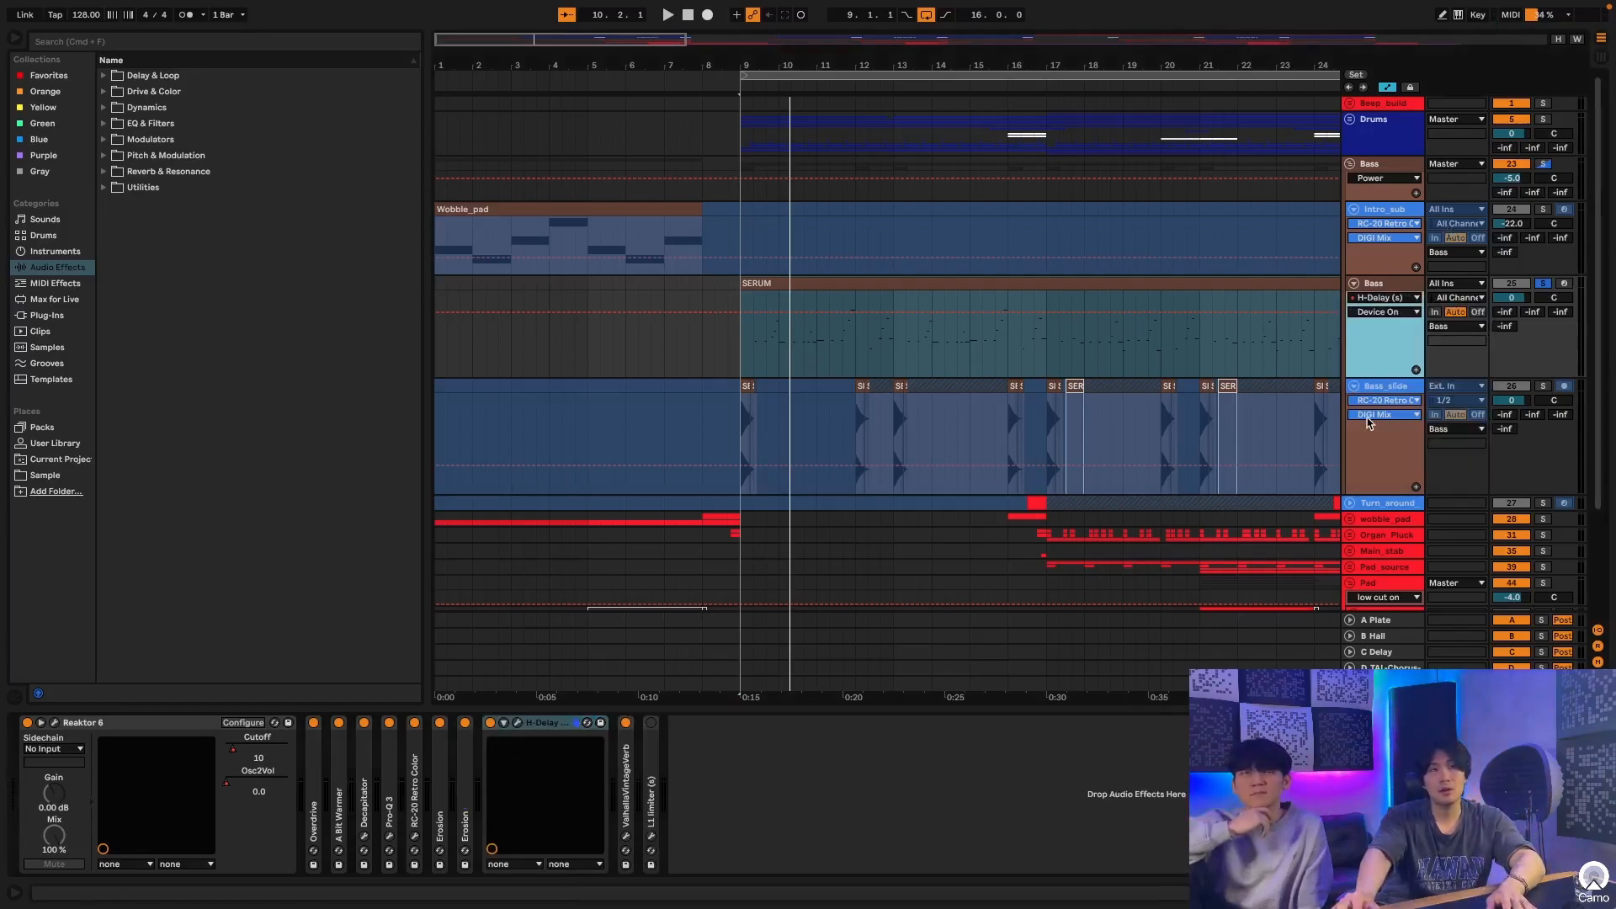
{"action": "left_click", "coordinate": [1373, 312]}
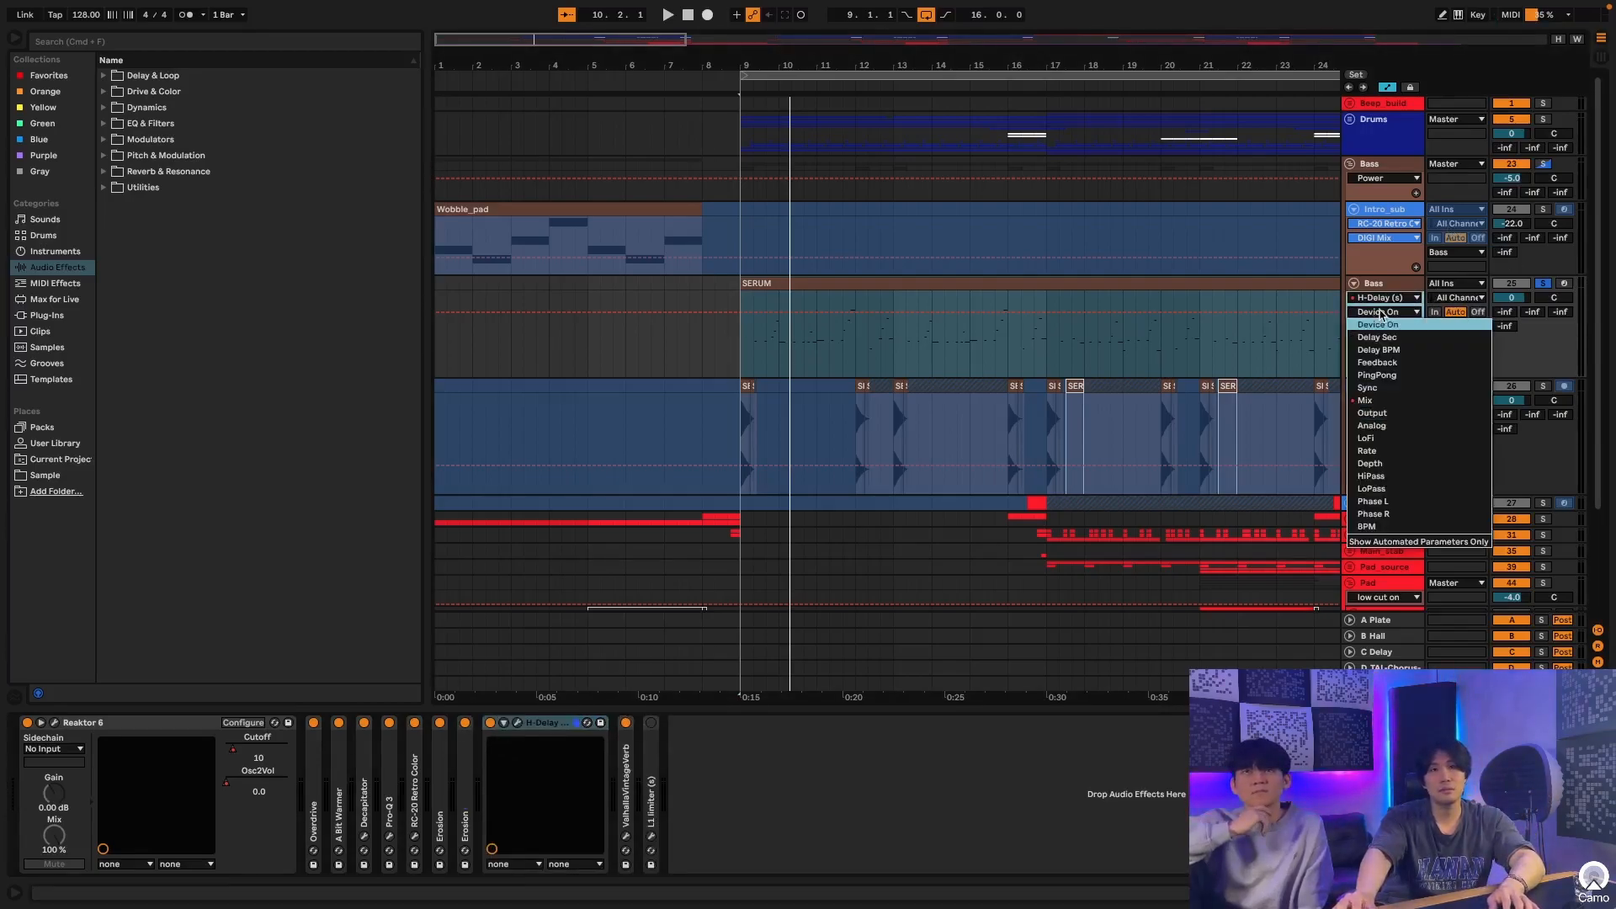
{"action": "left_click", "coordinate": [1399, 403]}
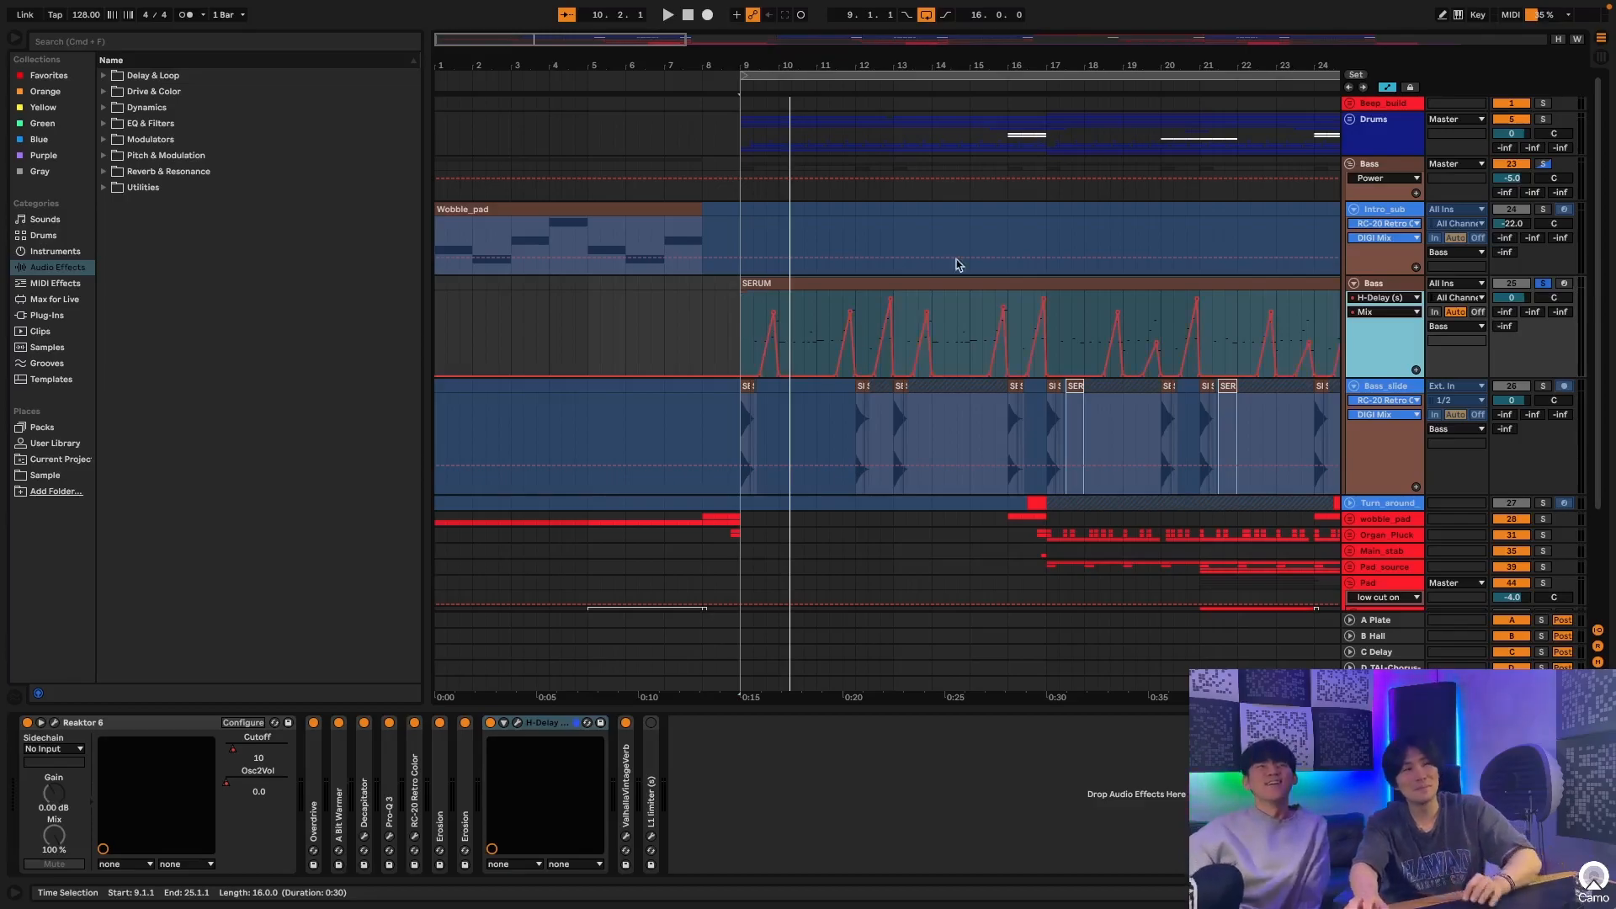
{"action": "scroll", "coordinate": [1018, 205], "scroll_direction": "right", "scroll_amount": 5}
{"action": "left_click_drag", "start_coordinate": [1023, 67], "coordinate": [1022, 34]}
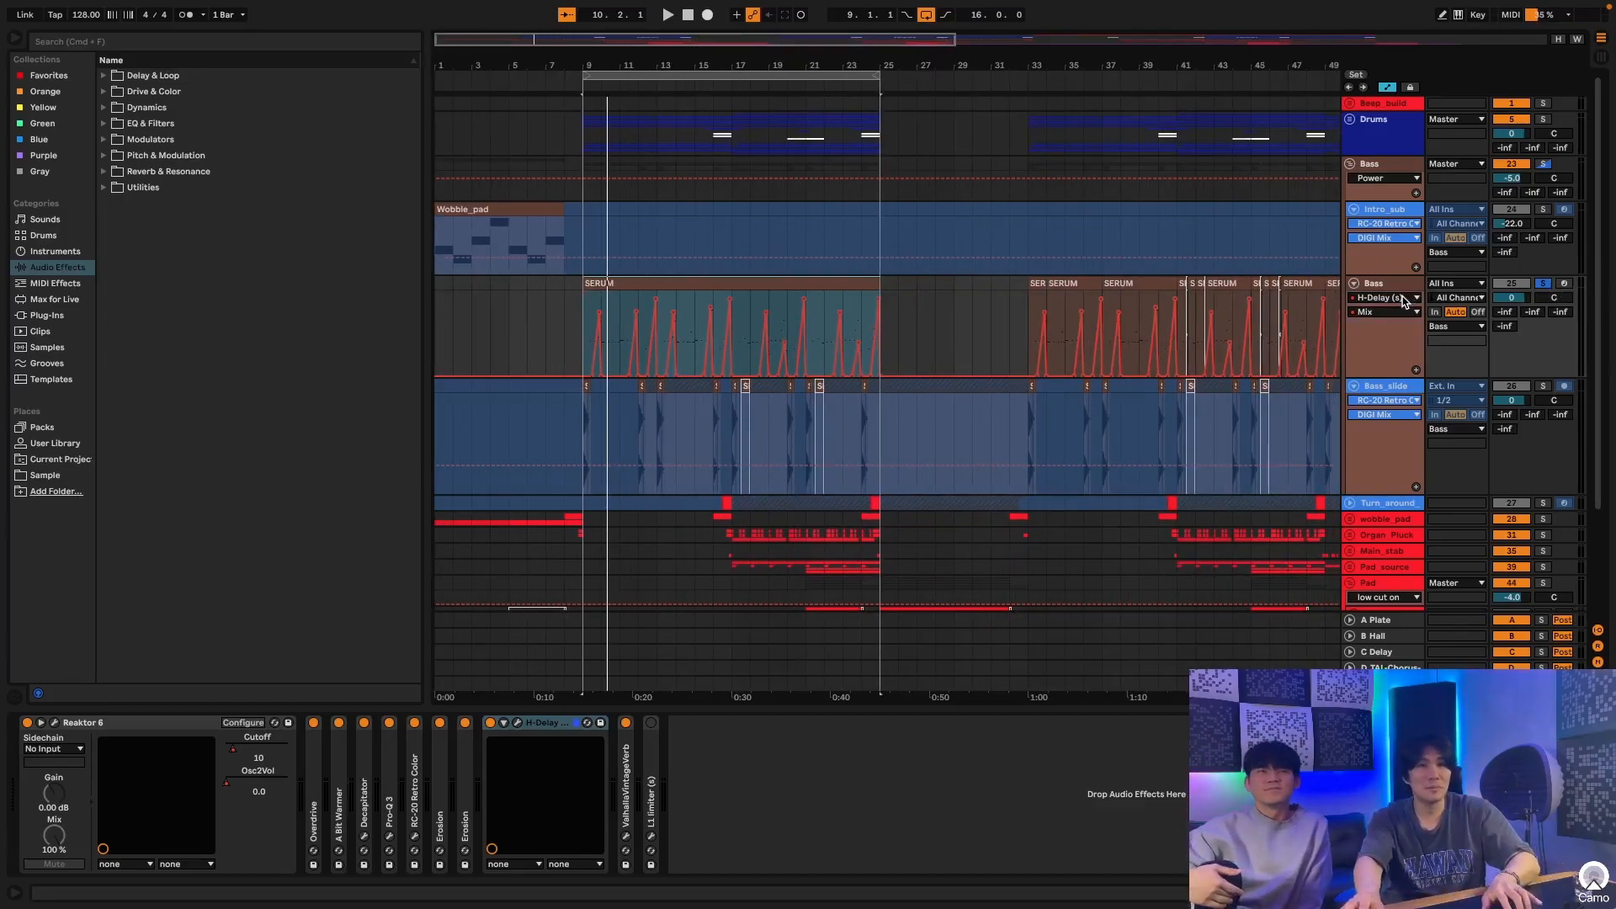
{"action": "key", "text": "a"}
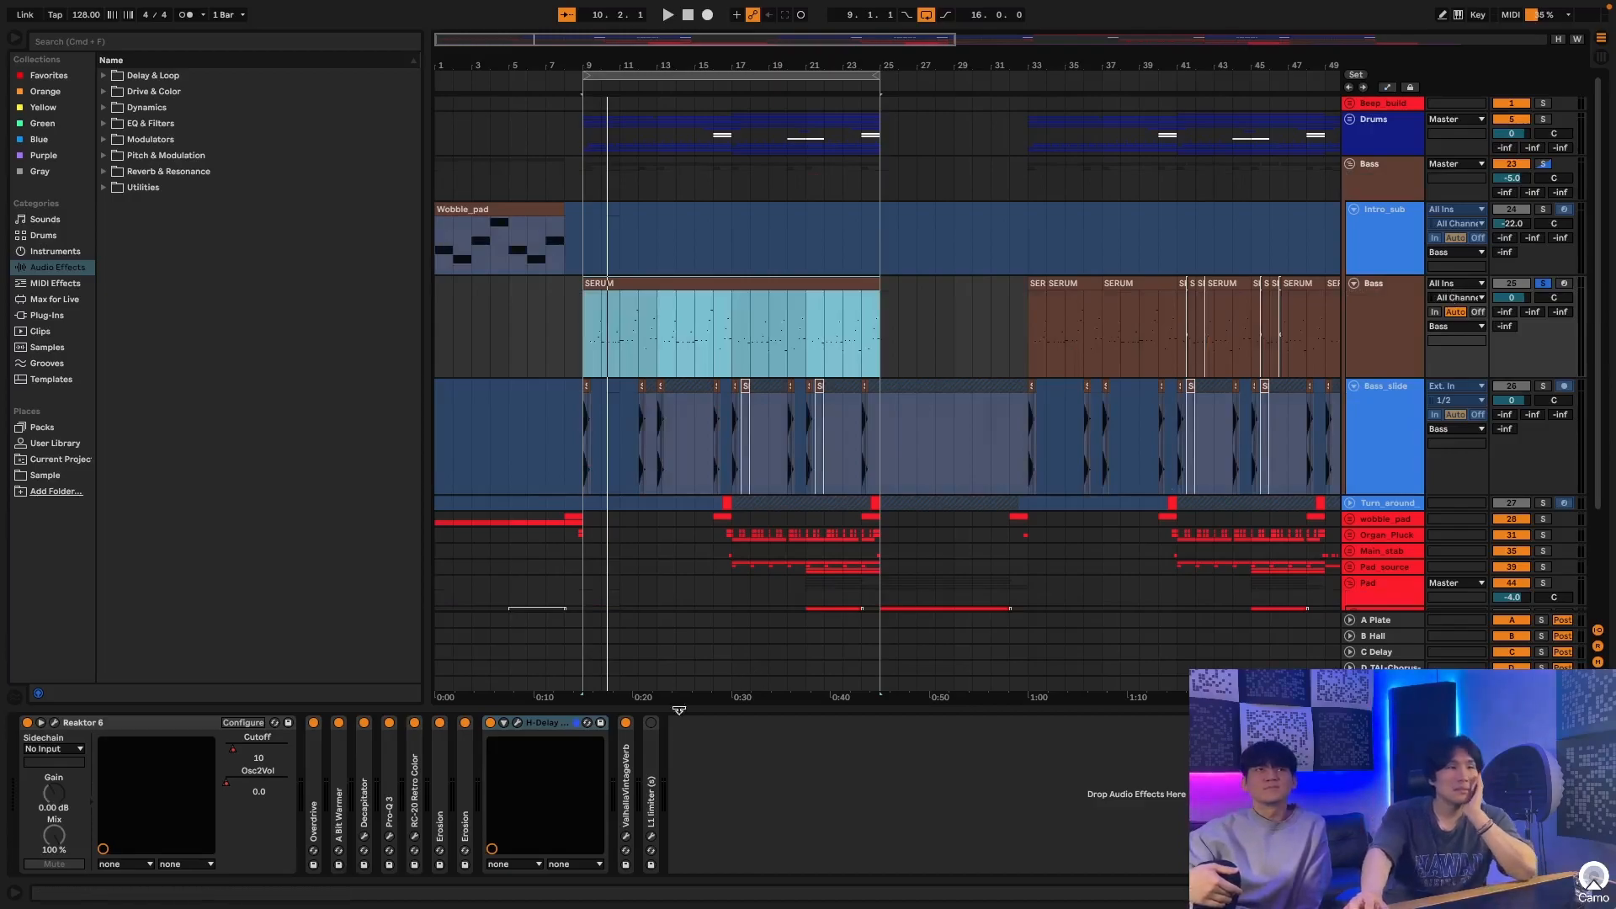
Step: Fold H-Delay, reactivate the L1 limiter, and examine its threshold, ceiling and release in its plug-in window before closing it
{"action": "double_click", "coordinate": [559, 728]}
{"action": "left_click", "coordinate": [540, 722]}
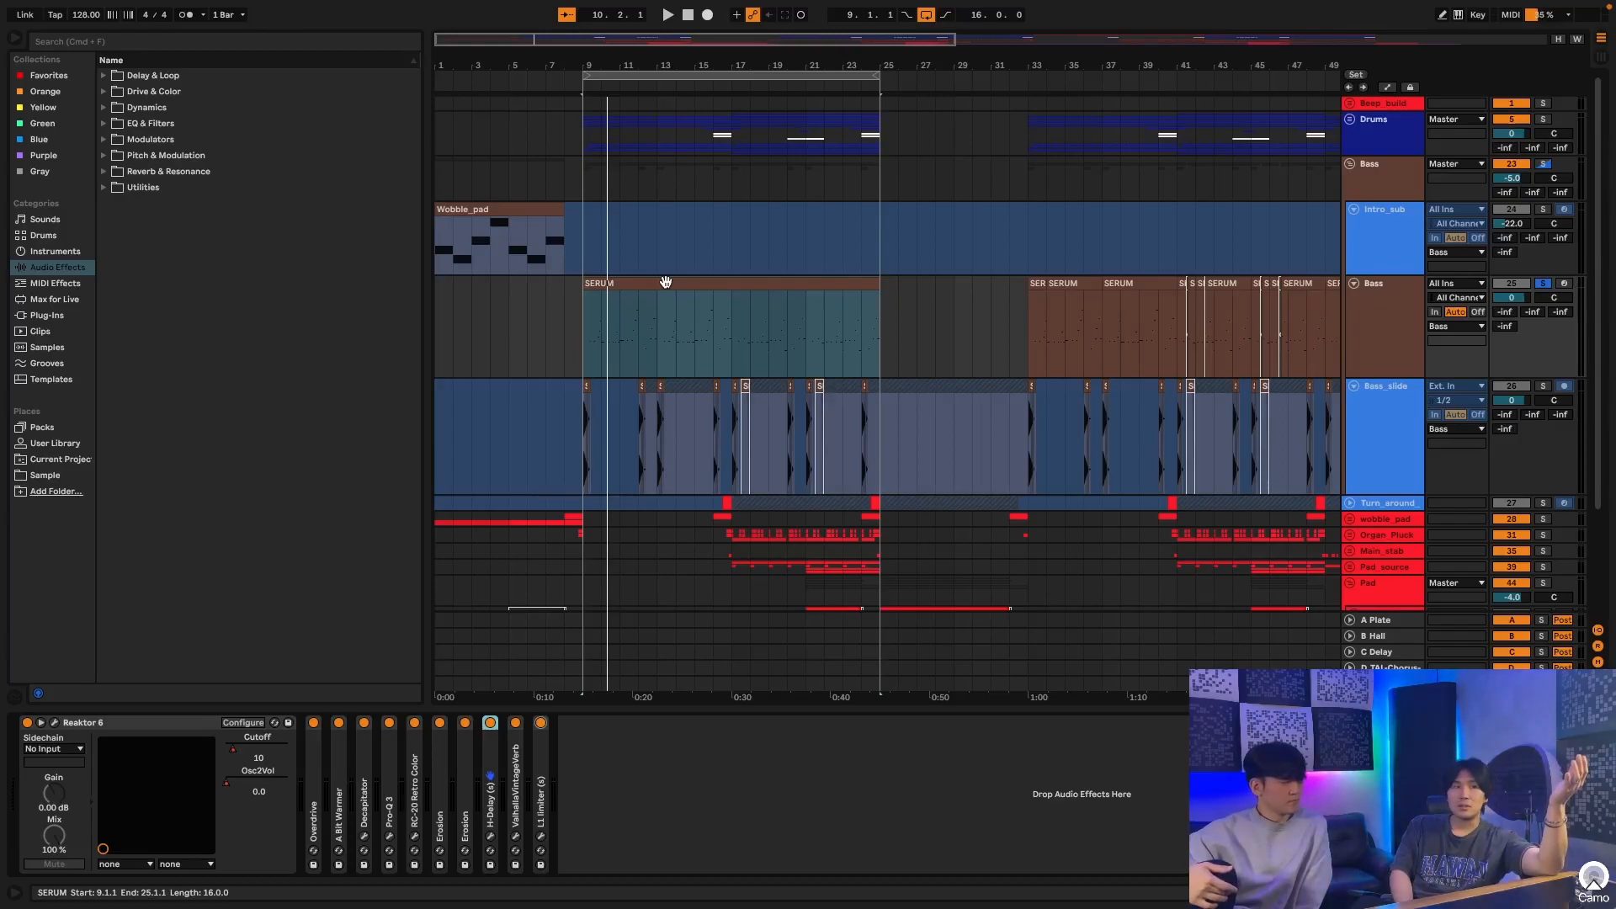
{"action": "double_click", "coordinate": [543, 798]}
{"action": "left_click", "coordinate": [567, 722]}
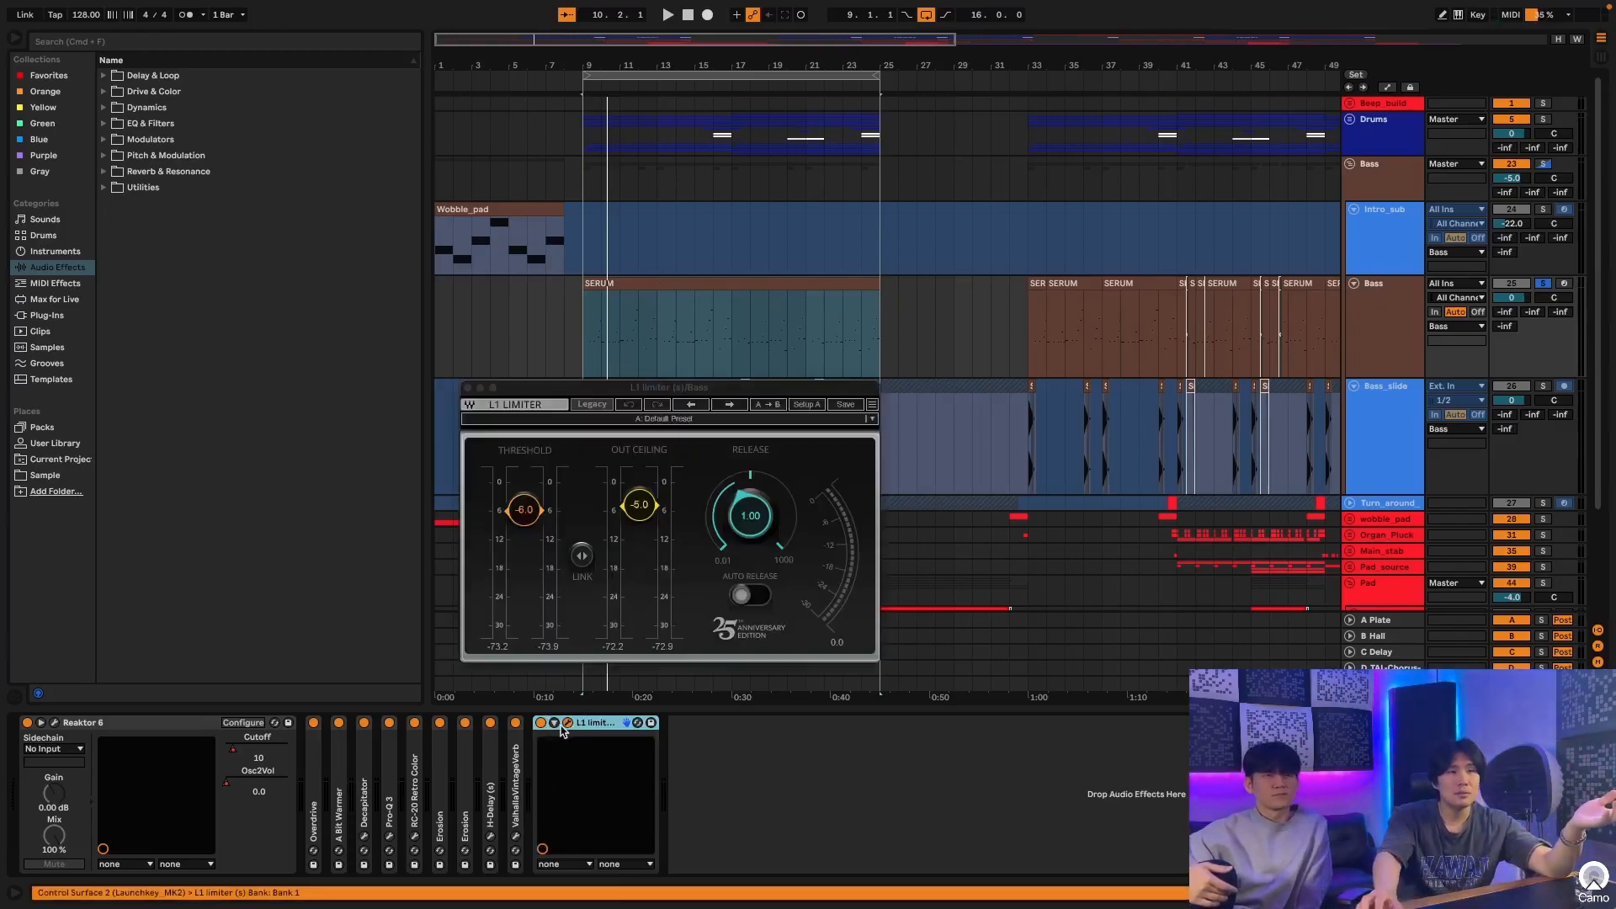
{"action": "left_click_drag", "start_coordinate": [704, 388], "coordinate": [653, 386]}
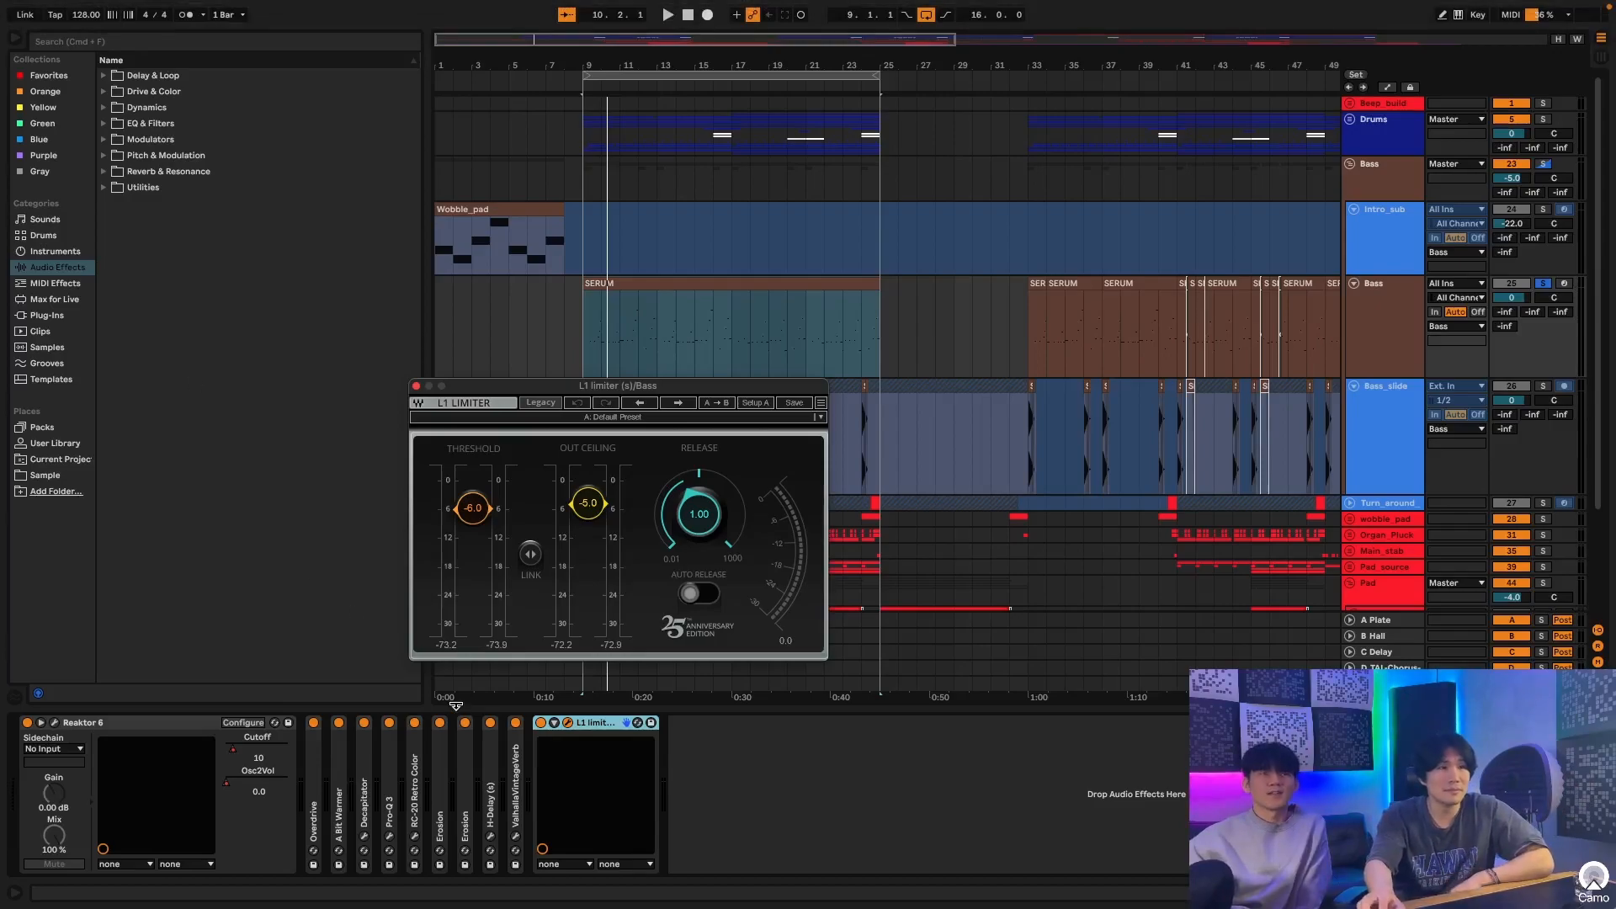
{"action": "left_click", "coordinate": [568, 722]}
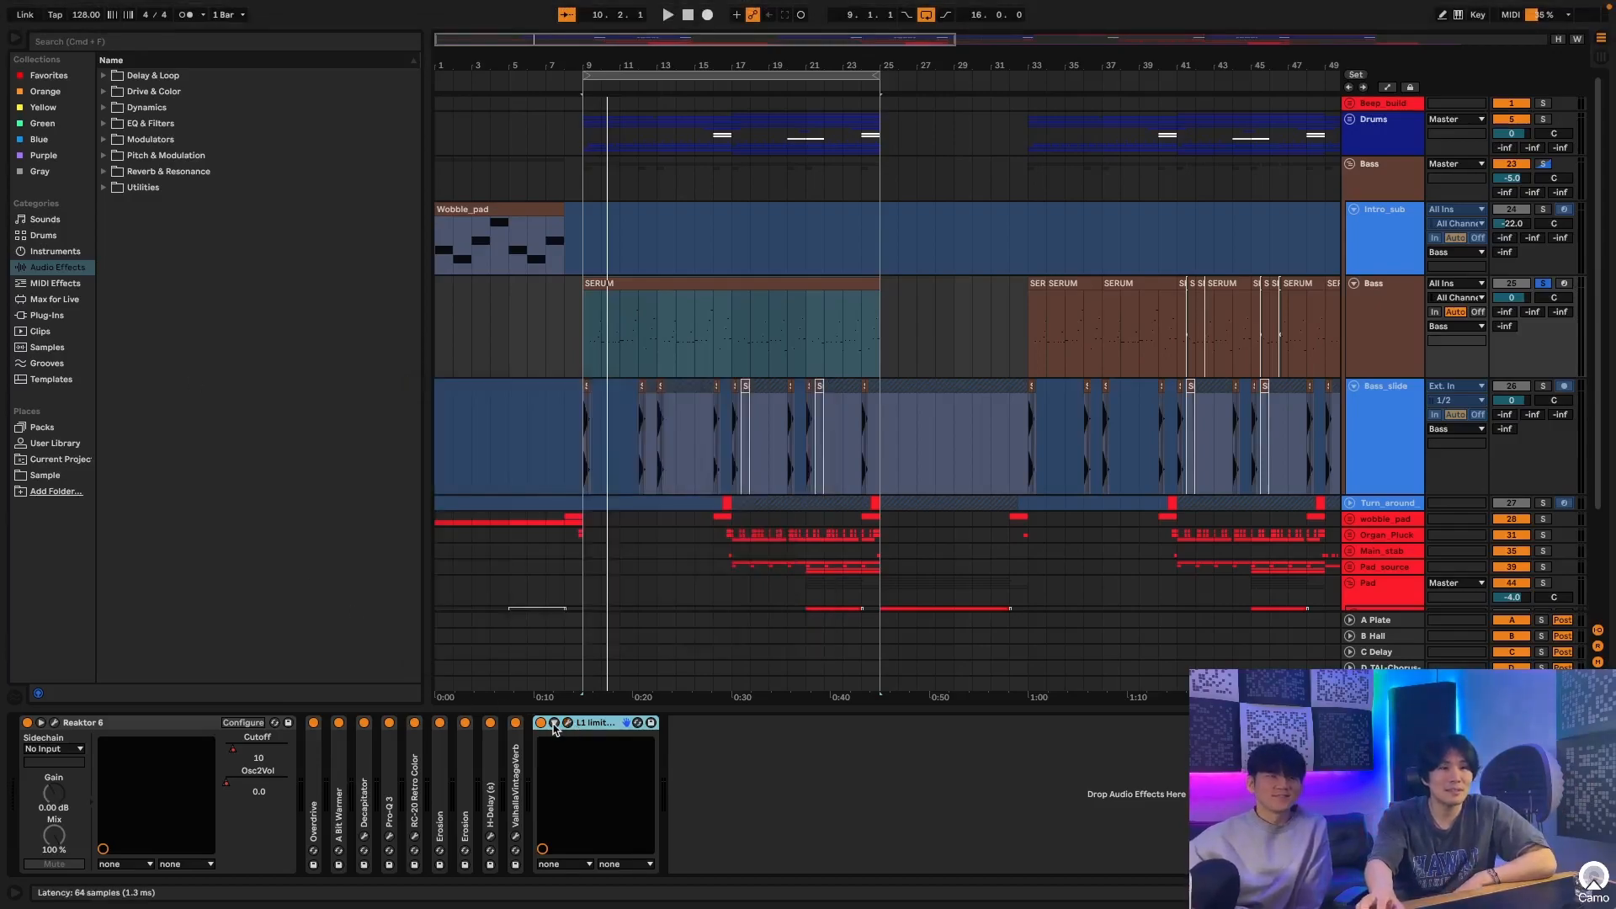
Step: Select the first SERUM clip on the Bass track and solo the Bass_slide track
{"action": "left_click", "coordinate": [1355, 239]}
{"action": "left_click_drag", "start_coordinate": [998, 64], "coordinate": [693, 67]}
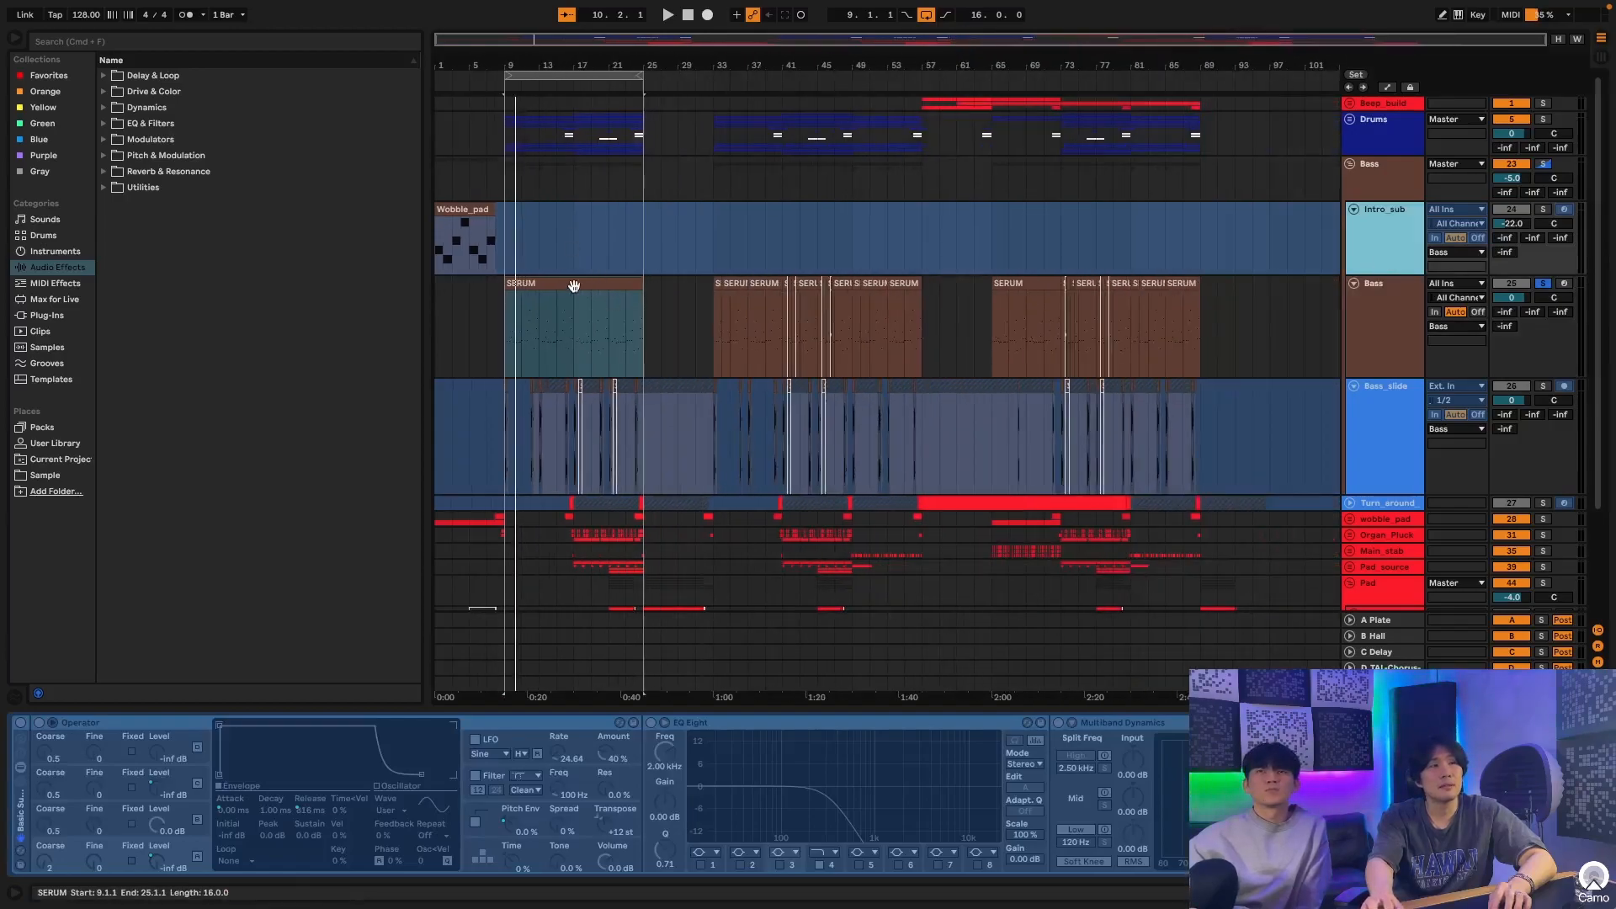
{"action": "left_click", "coordinate": [573, 286]}
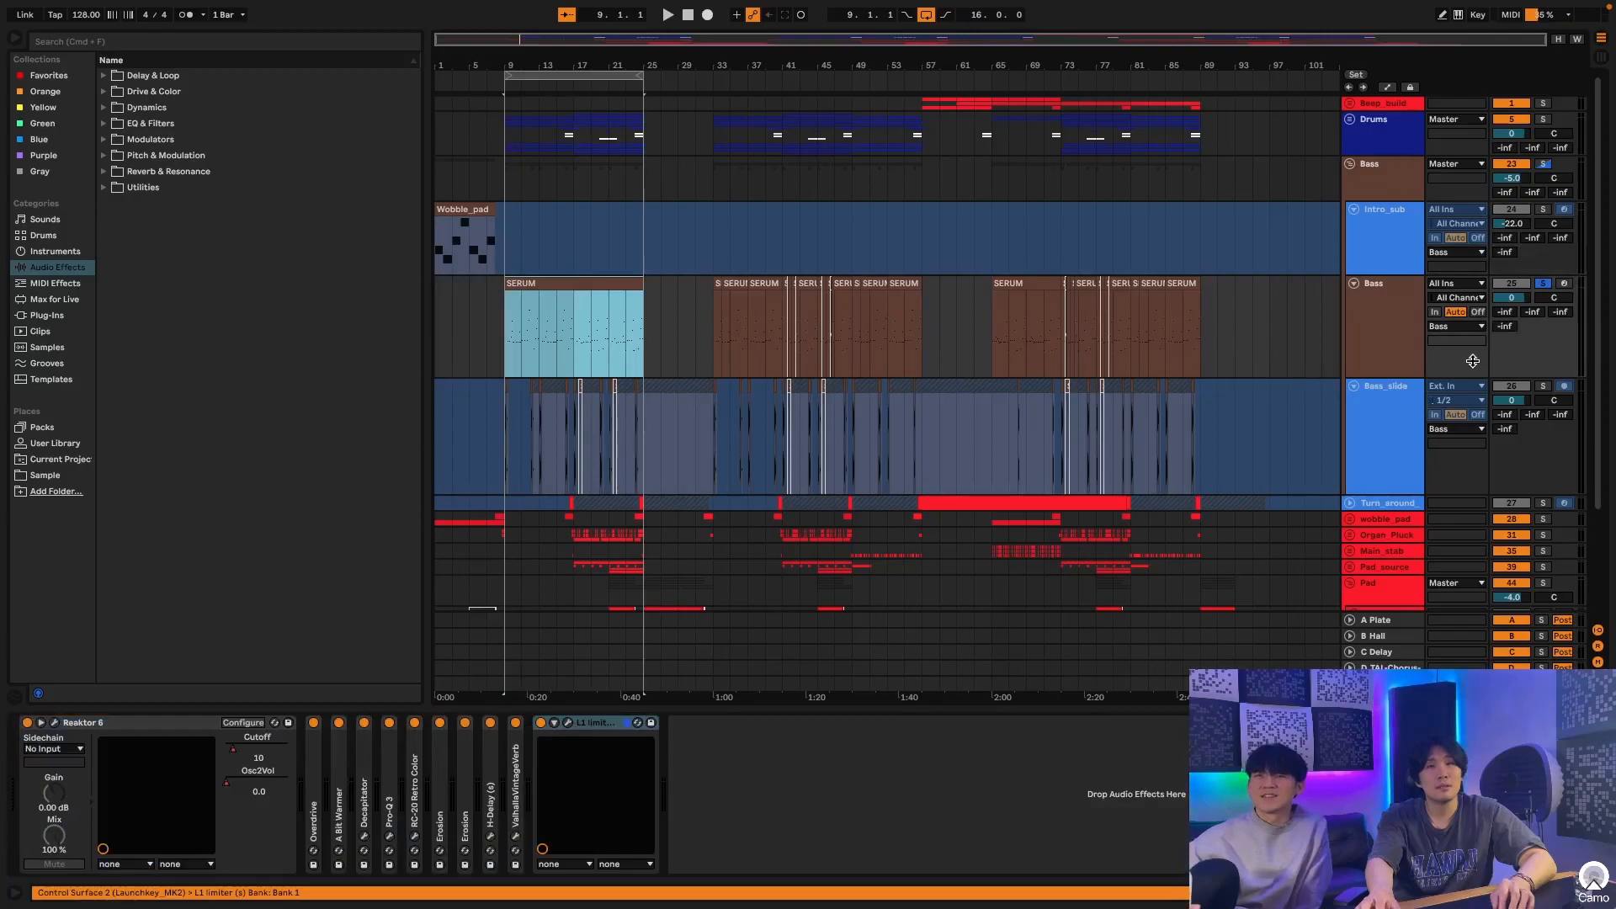
{"action": "left_click", "coordinate": [1543, 387]}
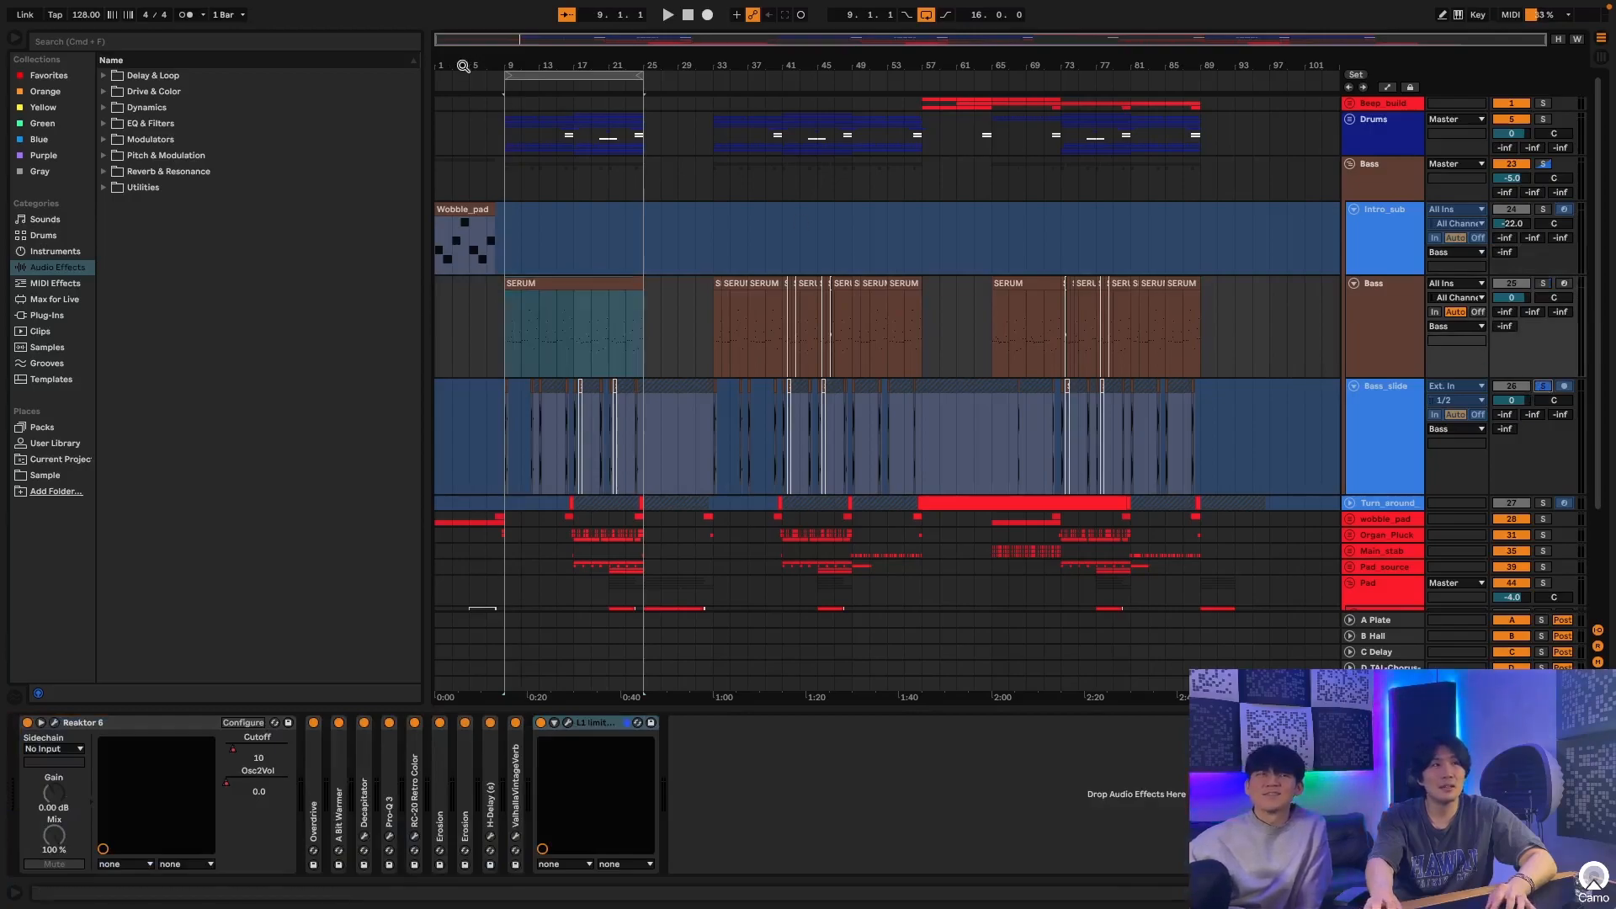
Step: Select the two frozen SERUM clips at bar 9 on the Bass_slide track, and show the Bass track's device chain
{"action": "left_click_drag", "start_coordinate": [462, 66], "coordinate": [808, 367]}
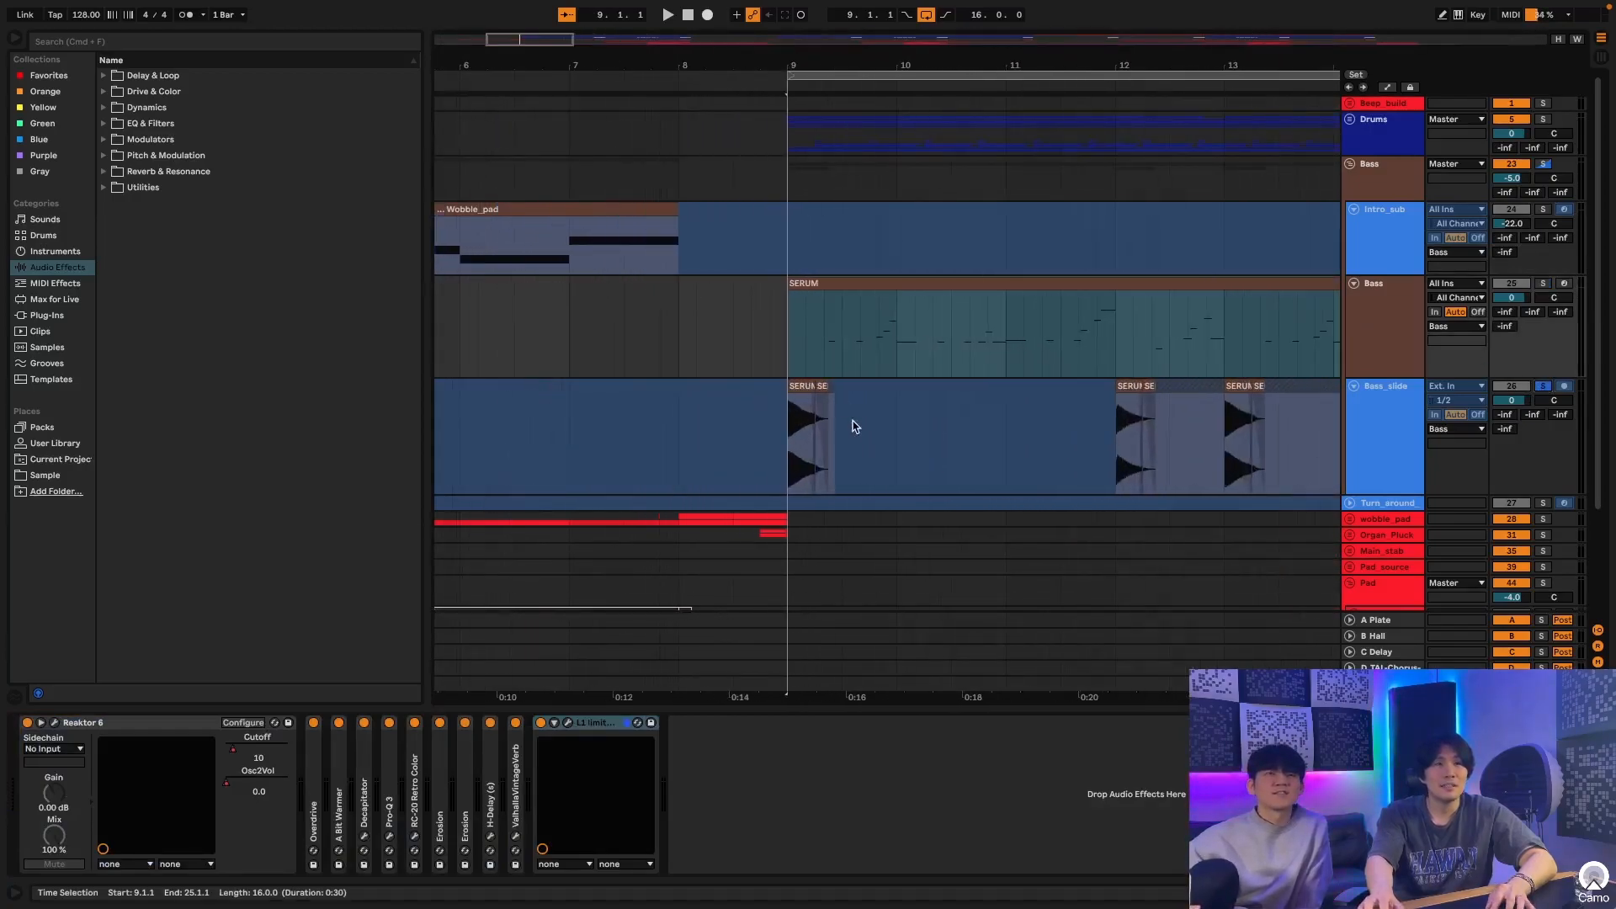
{"action": "left_click", "coordinate": [814, 387]}
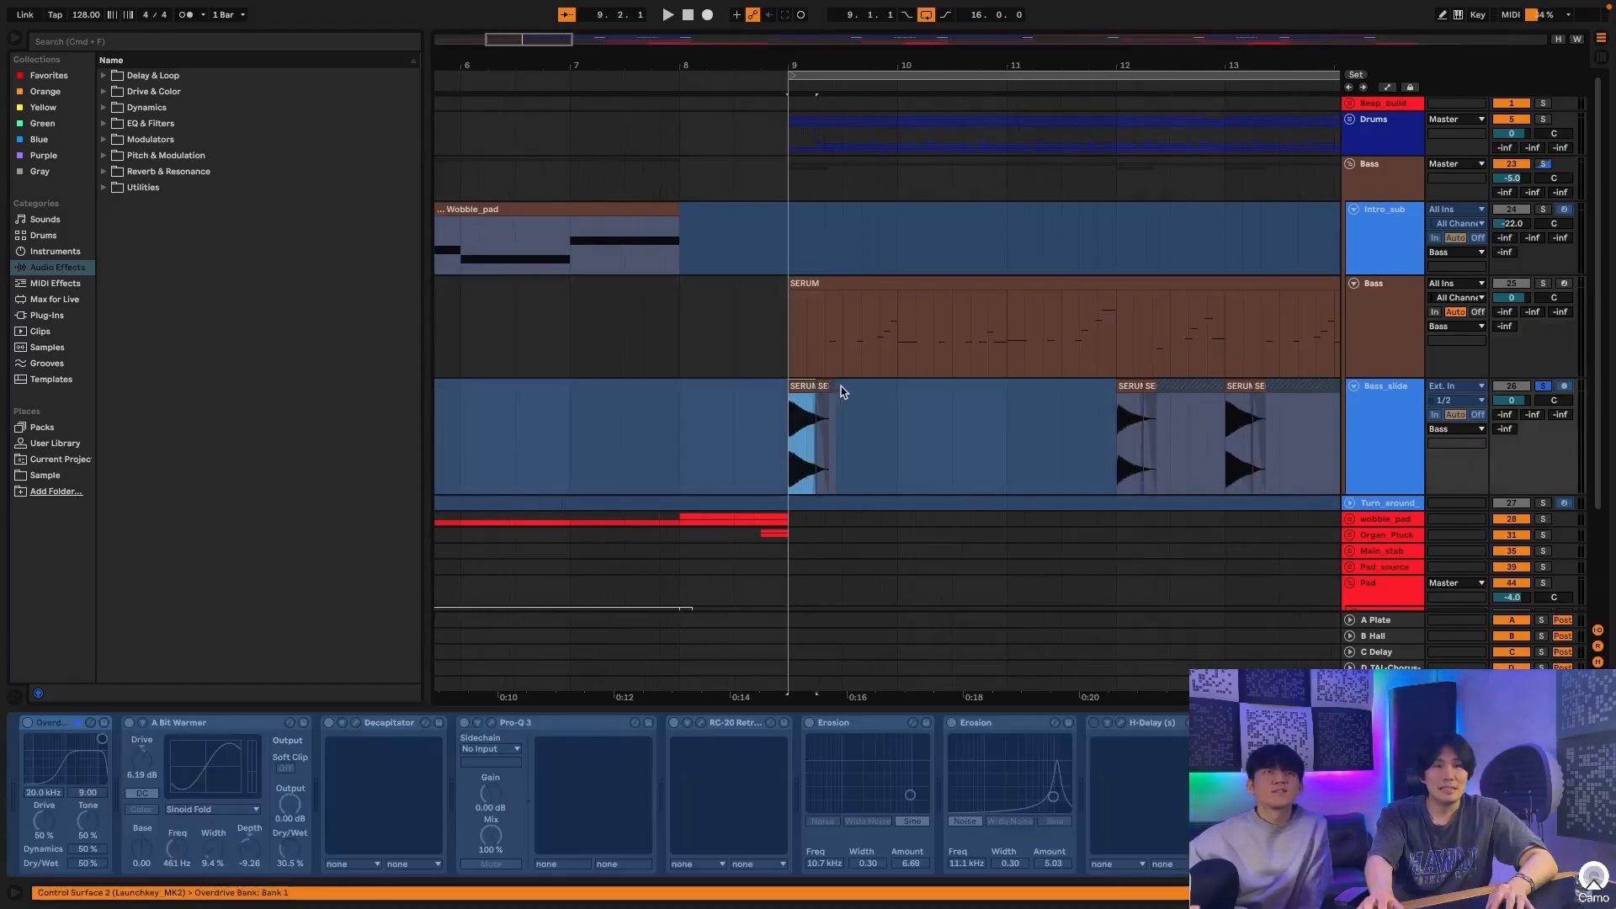
{"action": "scroll", "coordinate": [840, 386], "scroll_direction": "right", "scroll_amount": 2}
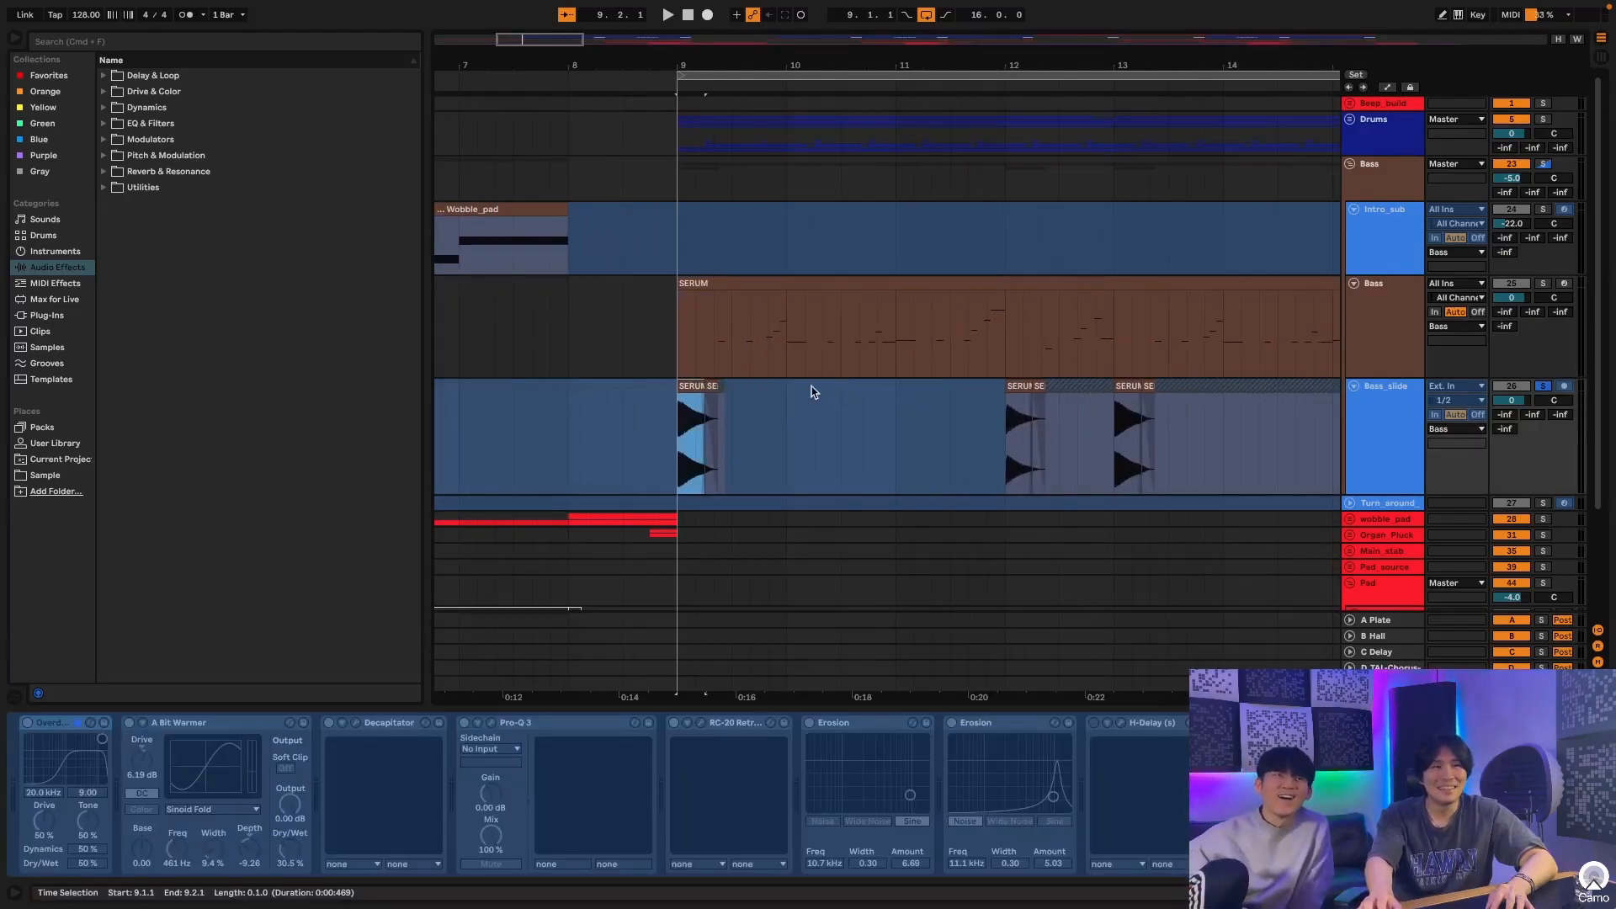
{"action": "left_click_drag", "start_coordinate": [719, 65], "coordinate": [719, 135]}
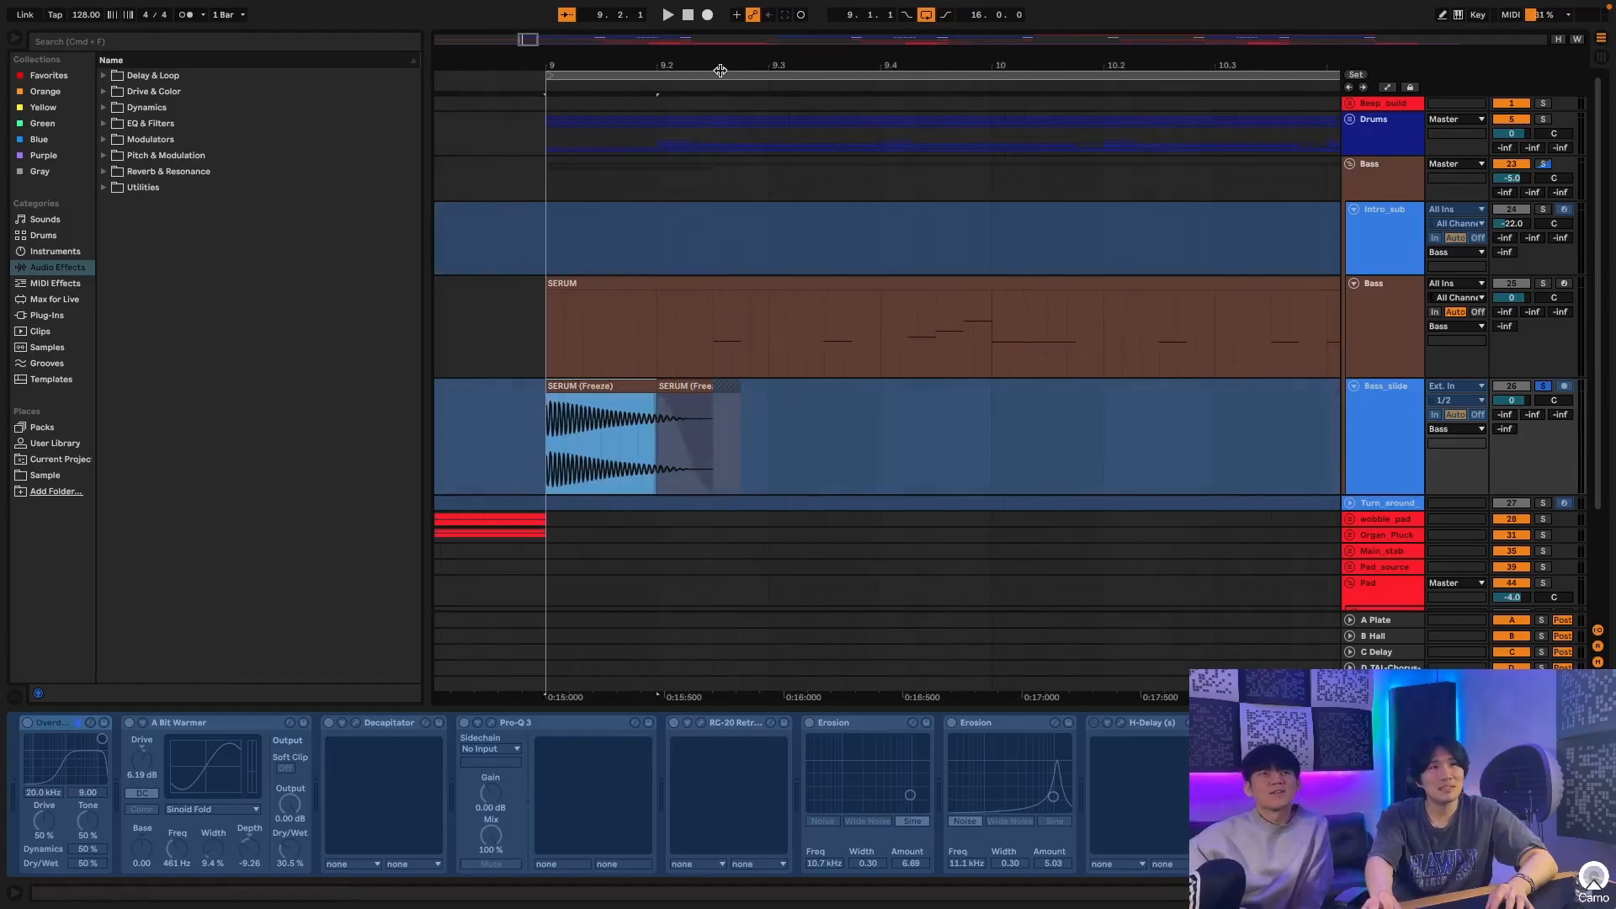
{"action": "left_click", "coordinate": [698, 396], "text": "shift"}
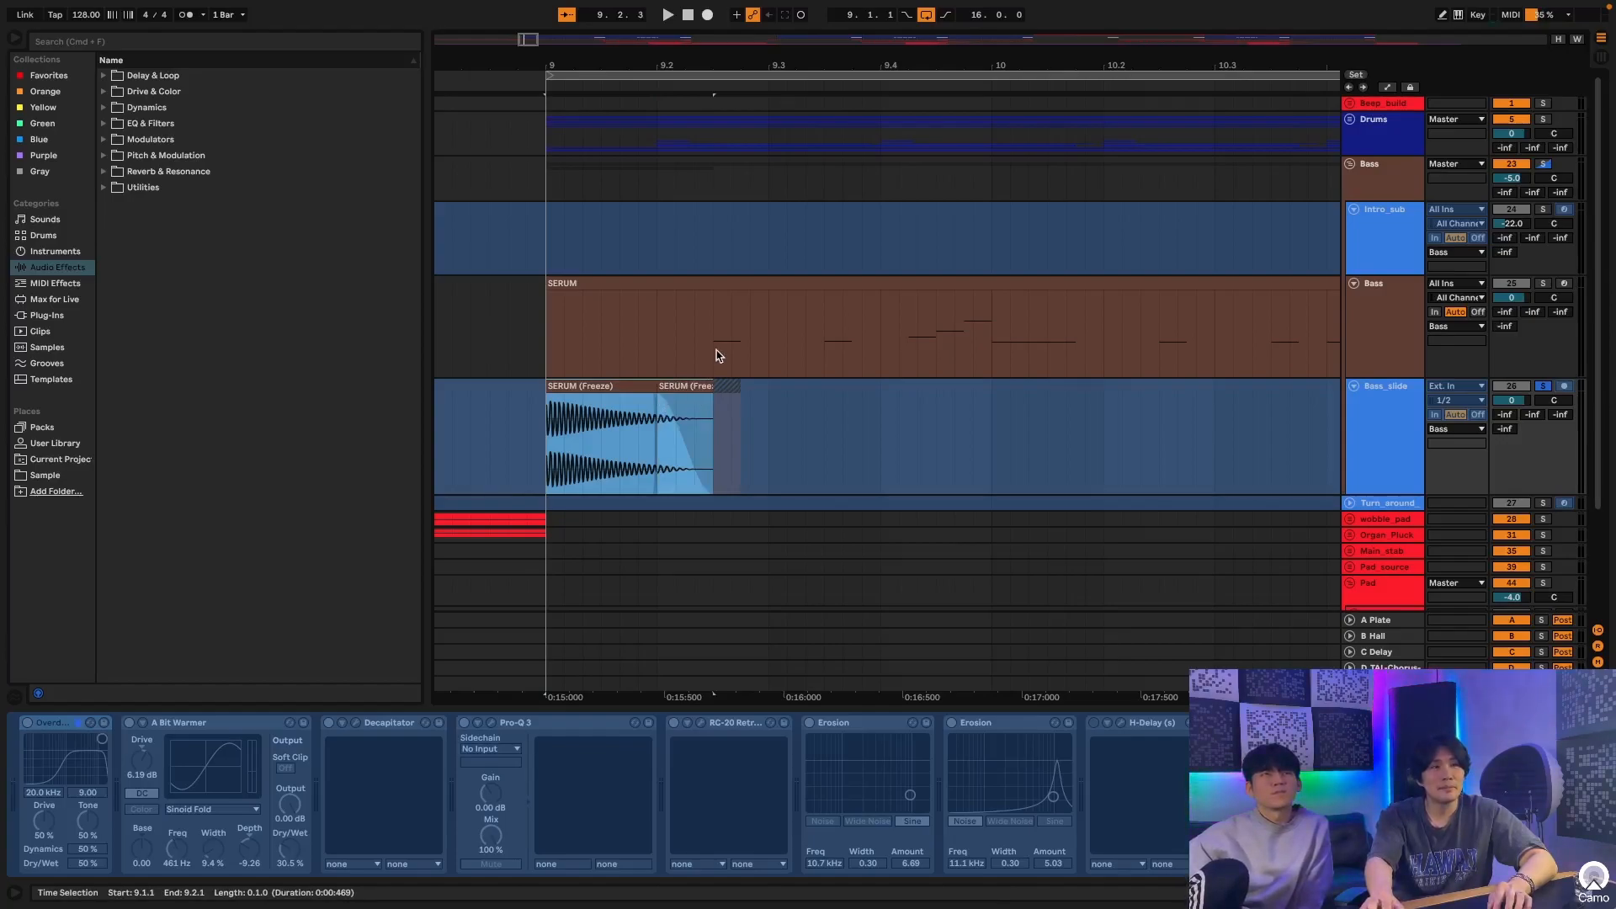
{"action": "double_click", "coordinate": [1380, 333]}
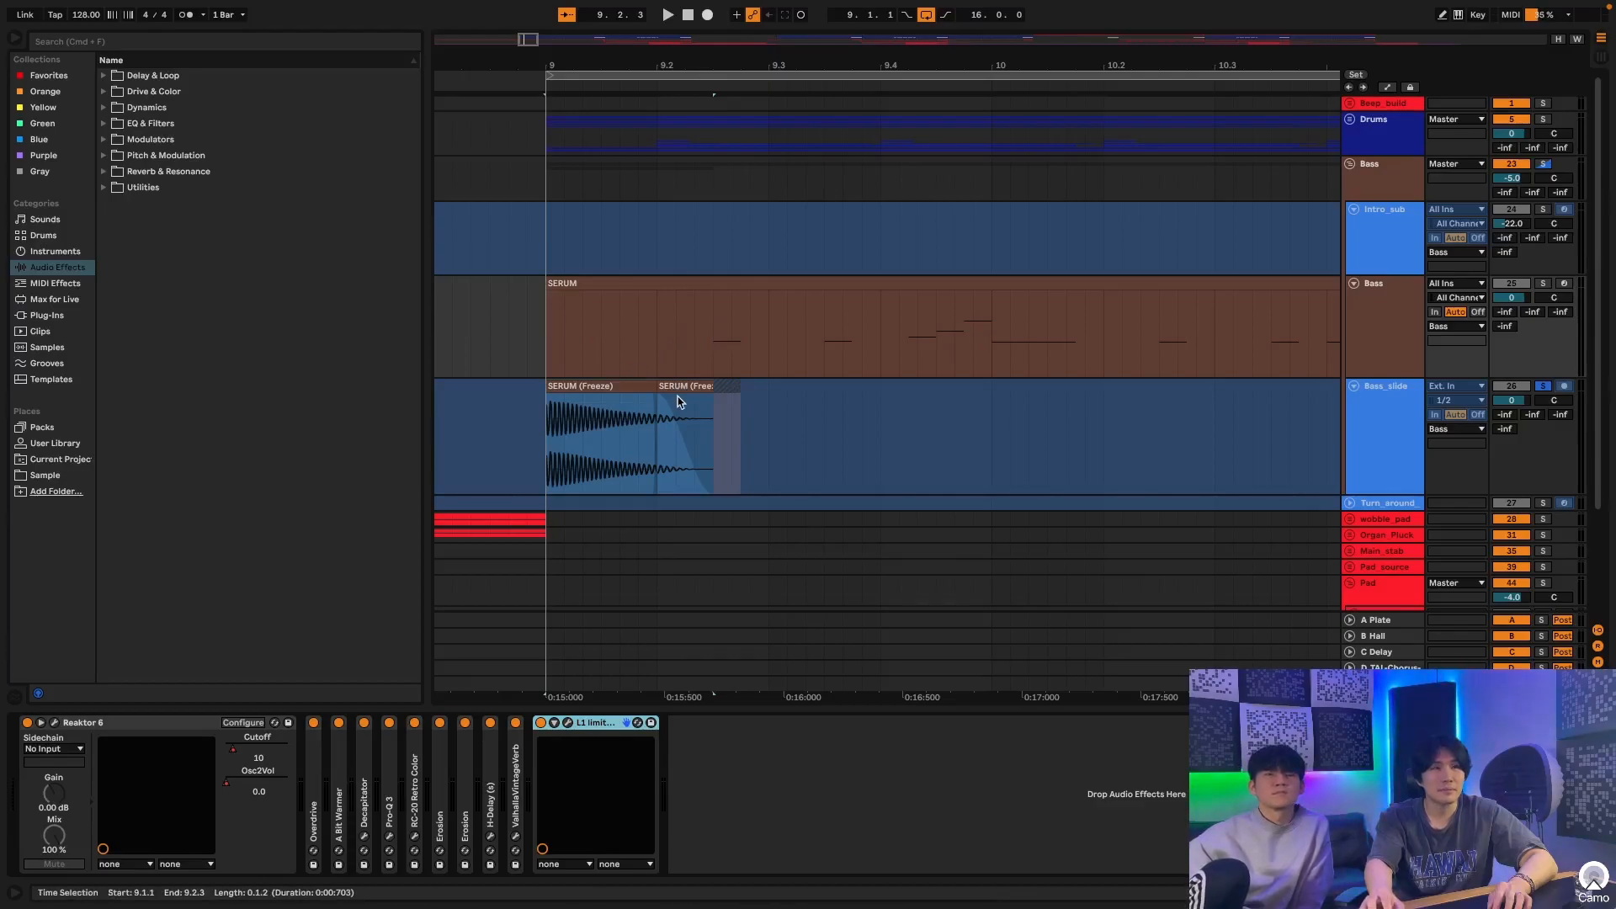
Step: Highlight the empty opening beats and the first note in the Bass track's SERUM clip, and select the whole clip
{"action": "left_click_drag", "start_coordinate": [722, 345], "coordinate": [548, 361]}
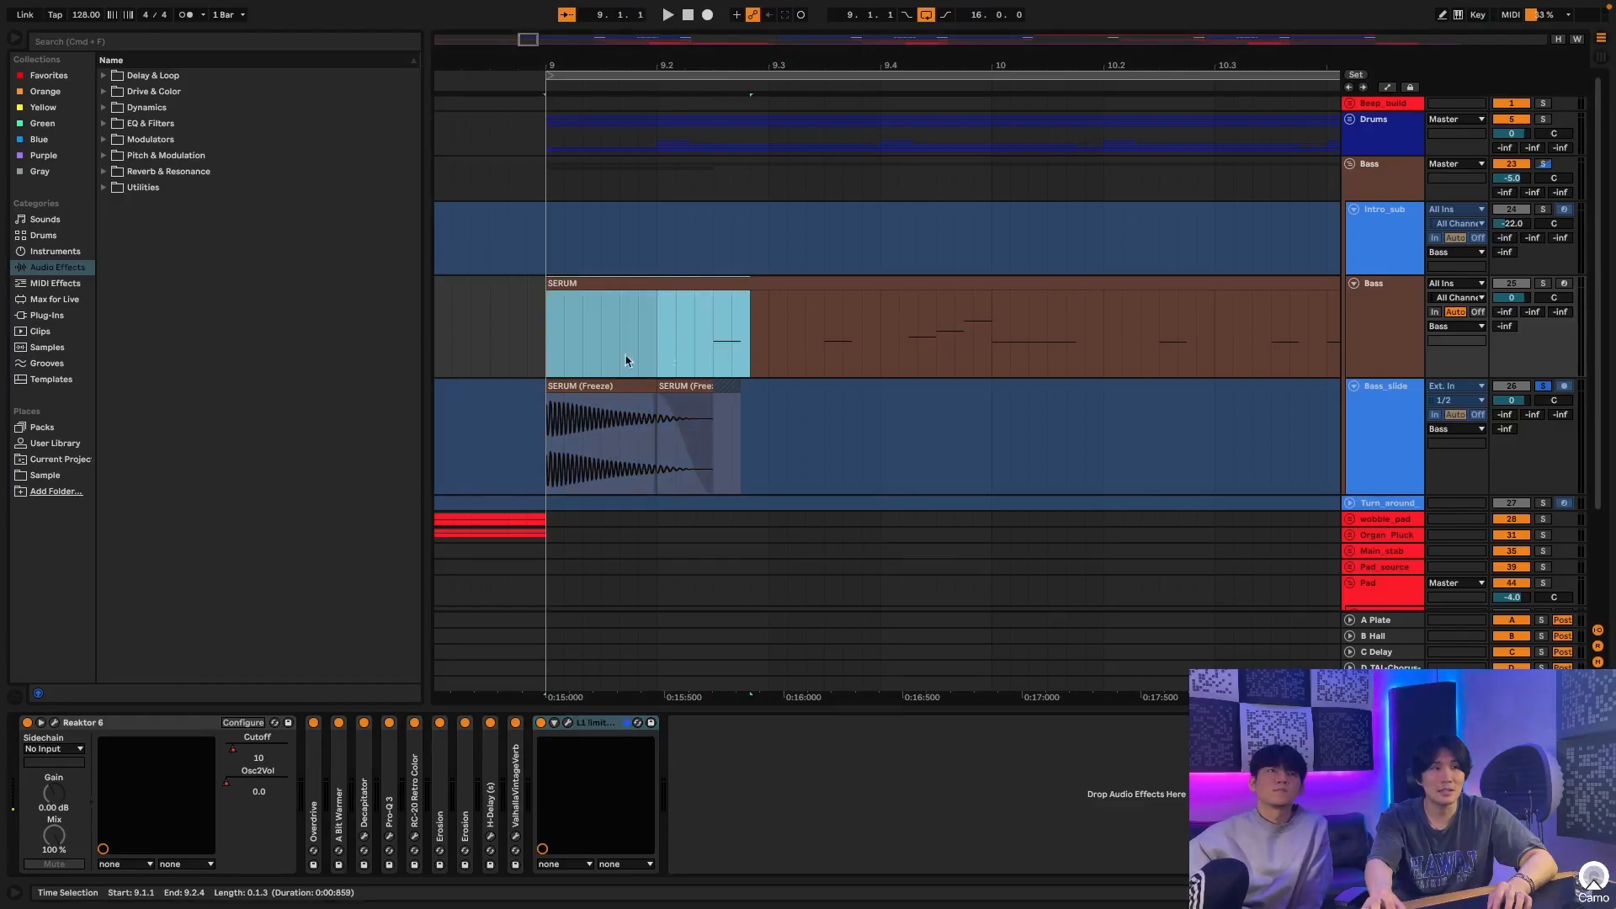
{"action": "left_click_drag", "start_coordinate": [729, 345], "coordinate": [530, 354]}
{"action": "left_click", "coordinate": [695, 348]}
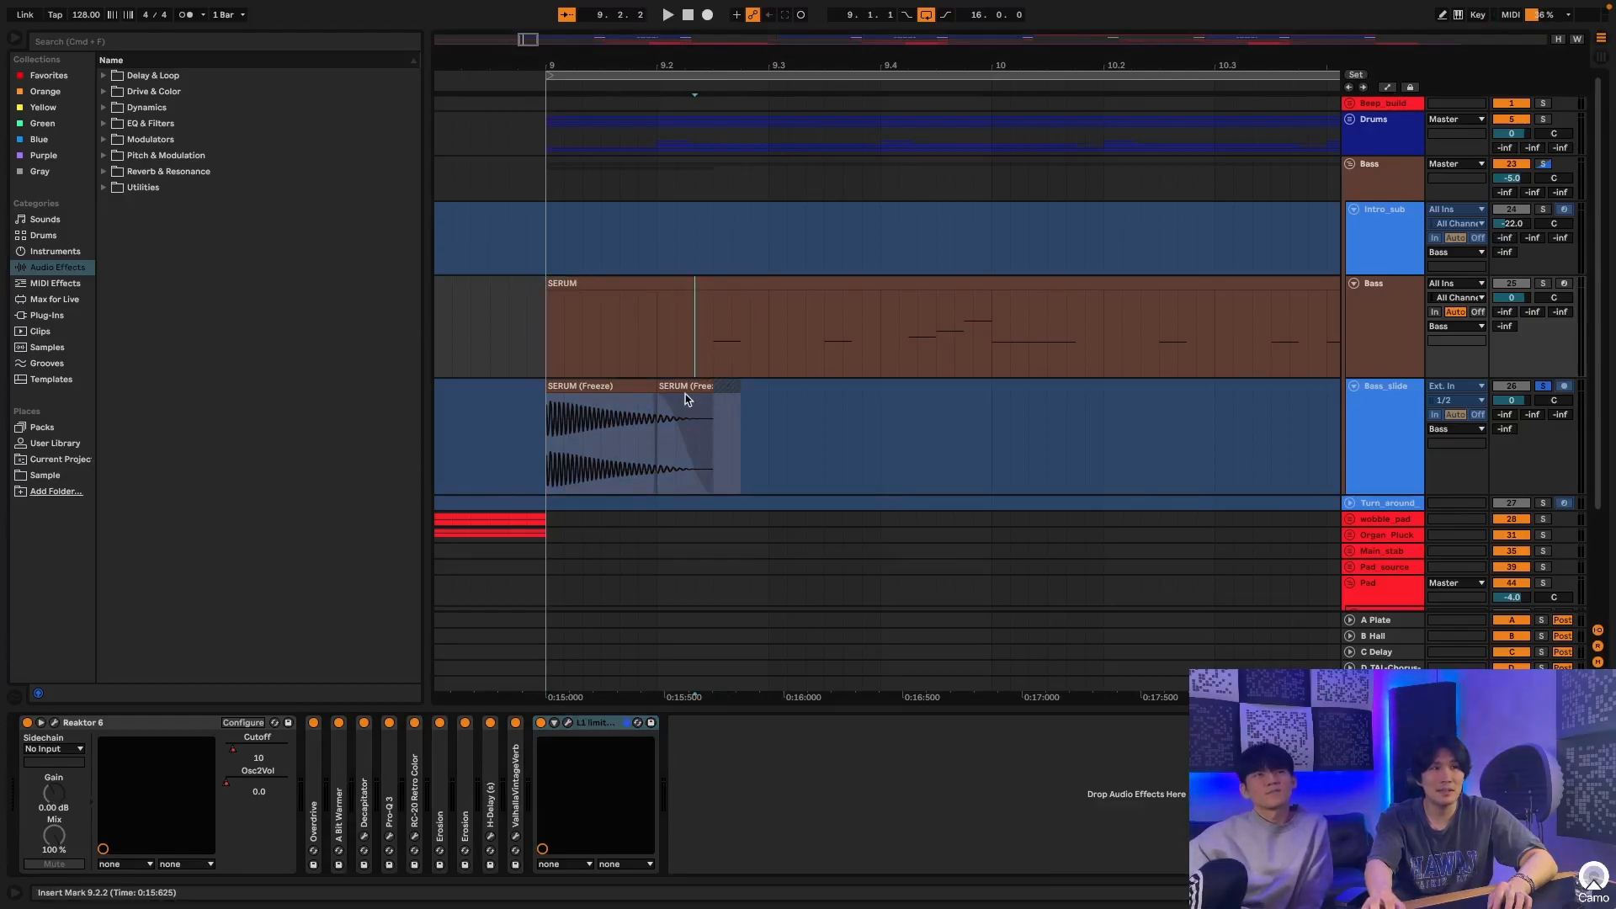
{"action": "left_click_drag", "start_coordinate": [714, 360], "coordinate": [790, 359]}
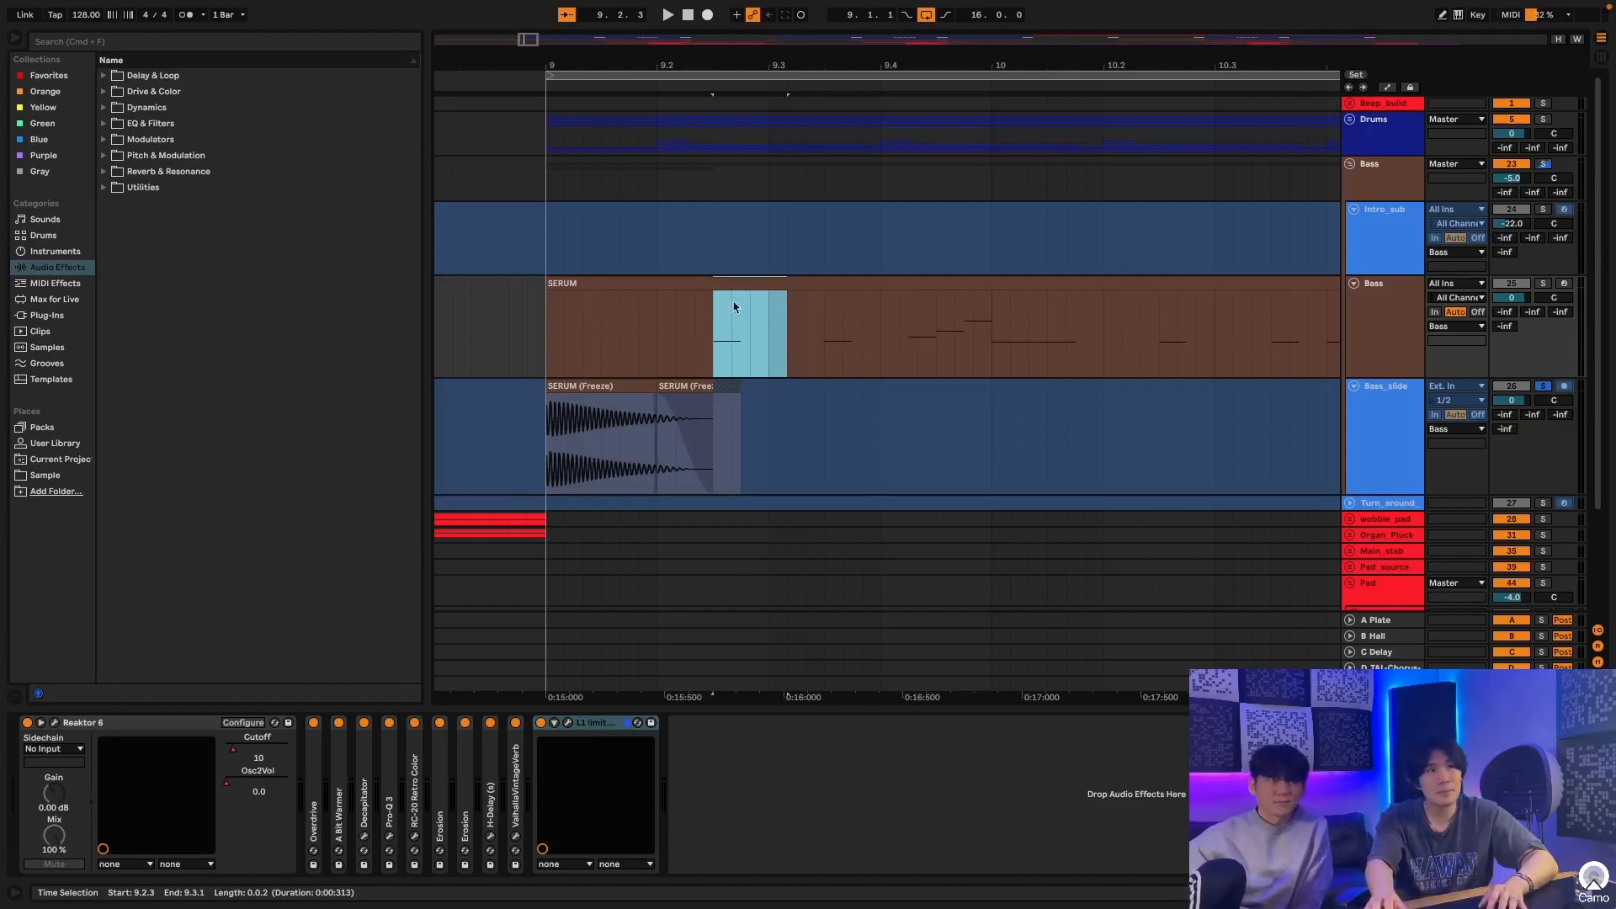
{"action": "left_click", "coordinate": [686, 286]}
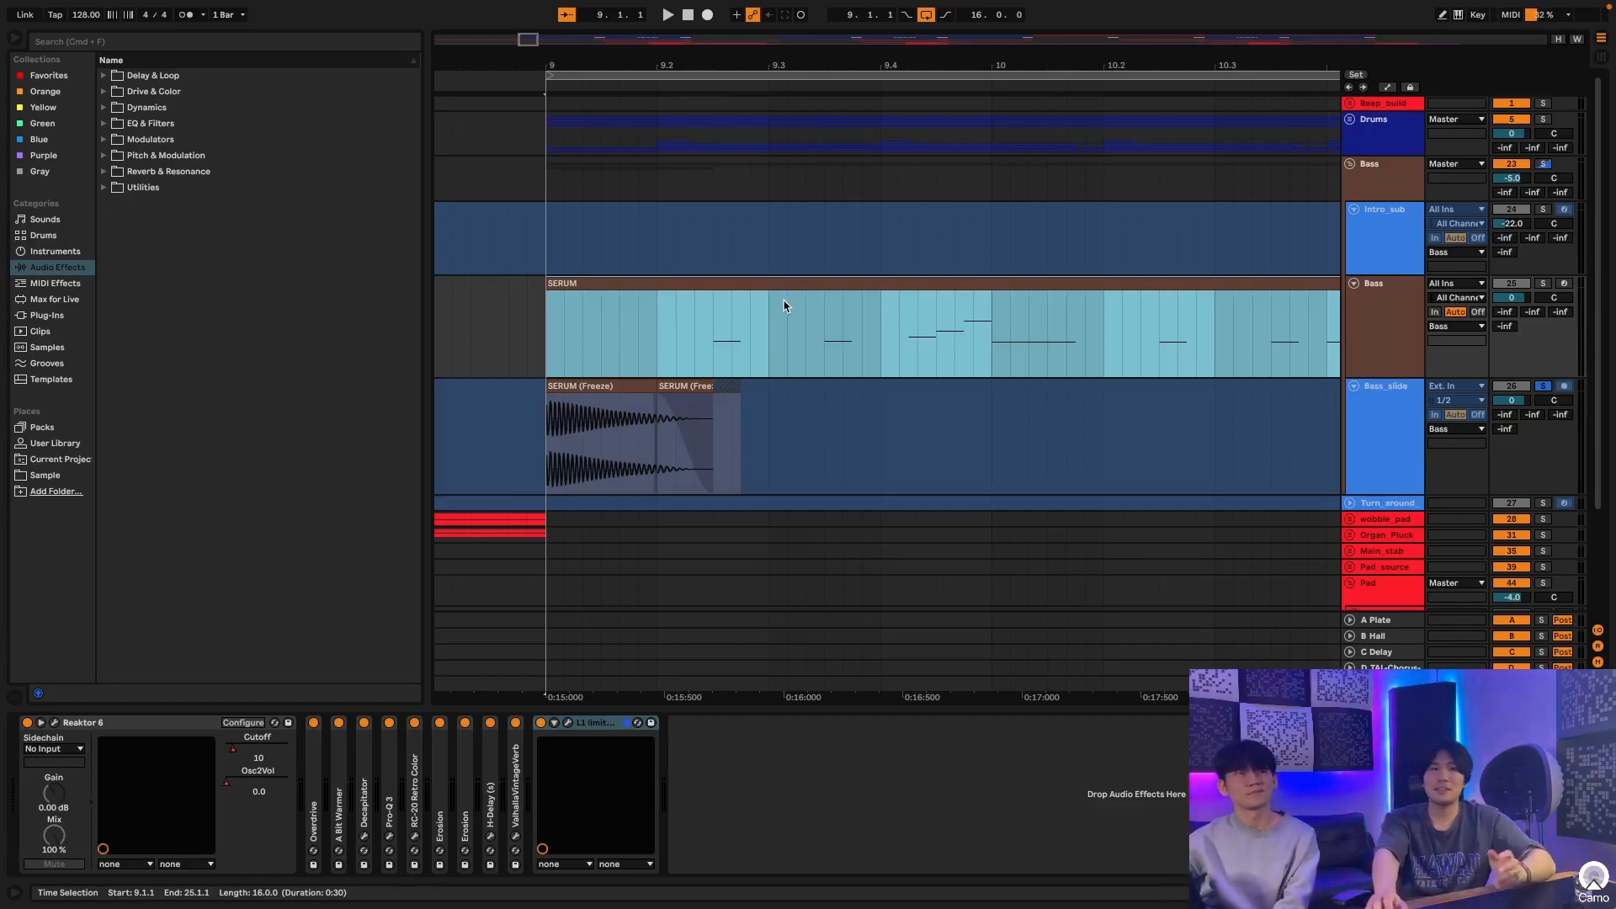
Step: Fold the Bass_slide and Bass tracks, and select the Wobble_pad clip at bar 1 on the Intro_sub track
{"action": "left_click", "coordinate": [1355, 387]}
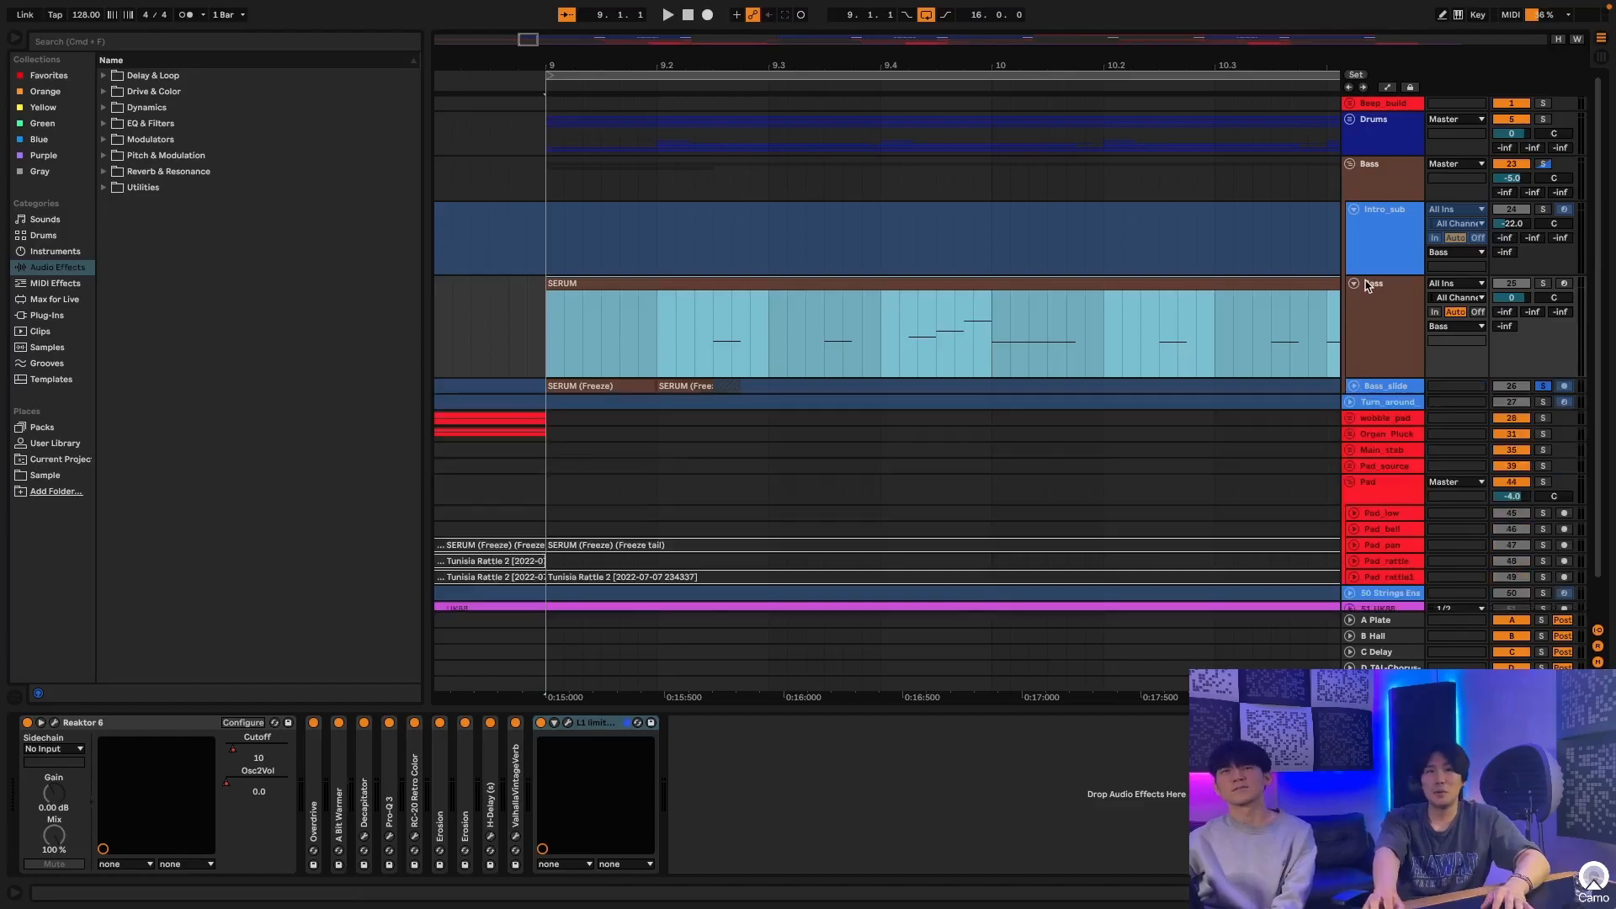
{"action": "left_click", "coordinate": [1354, 284]}
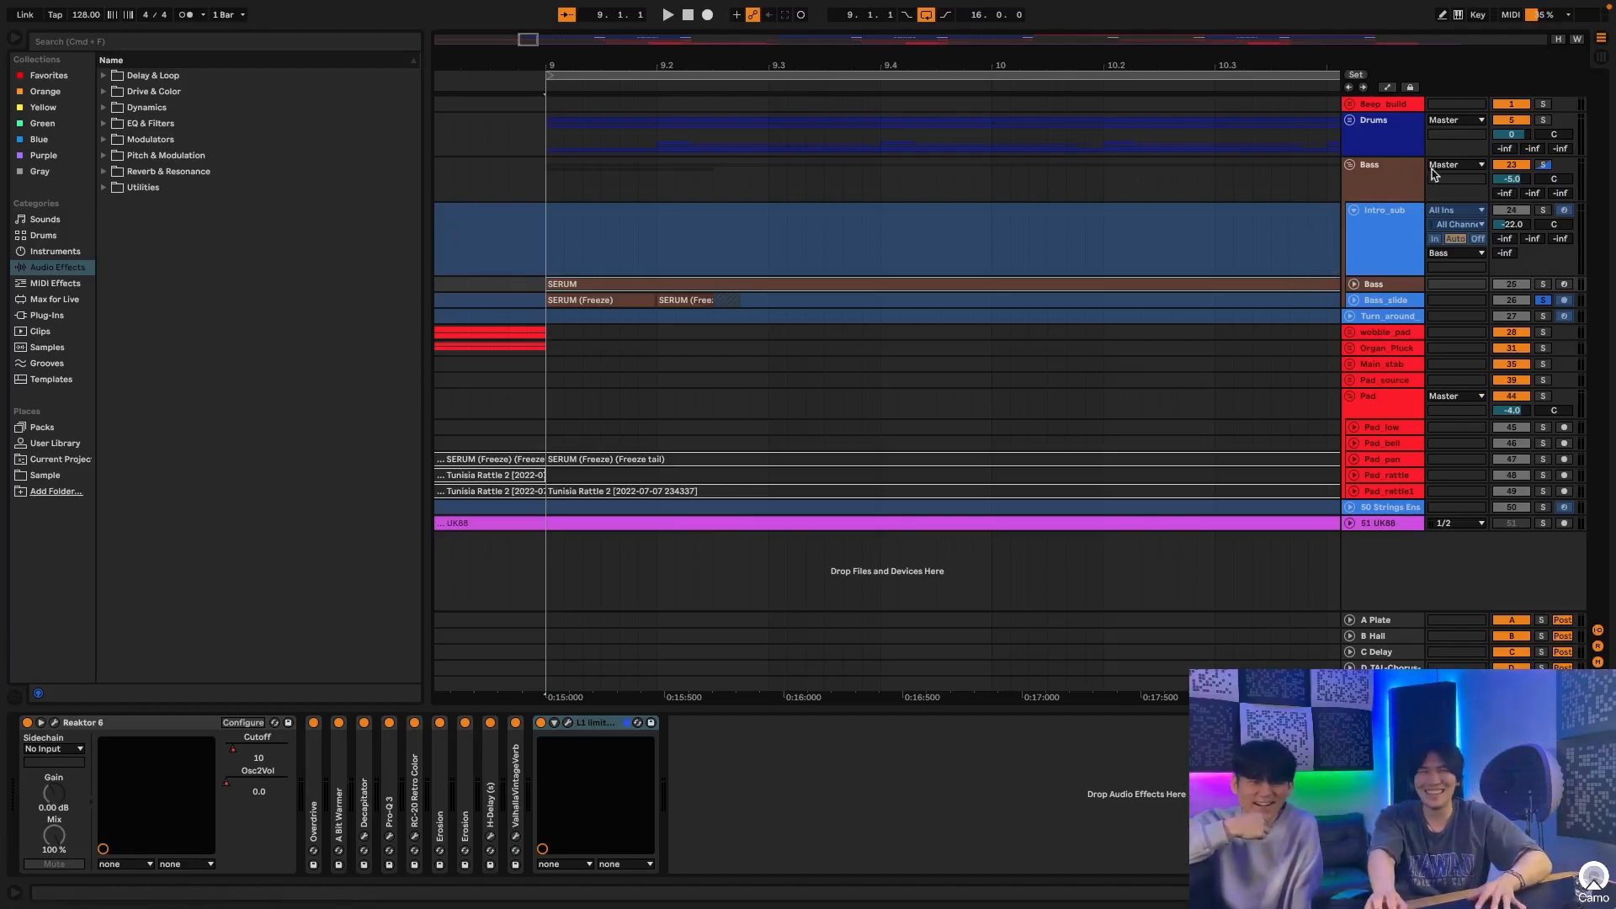
{"action": "left_click_drag", "start_coordinate": [1044, 68], "coordinate": [1044, 16]}
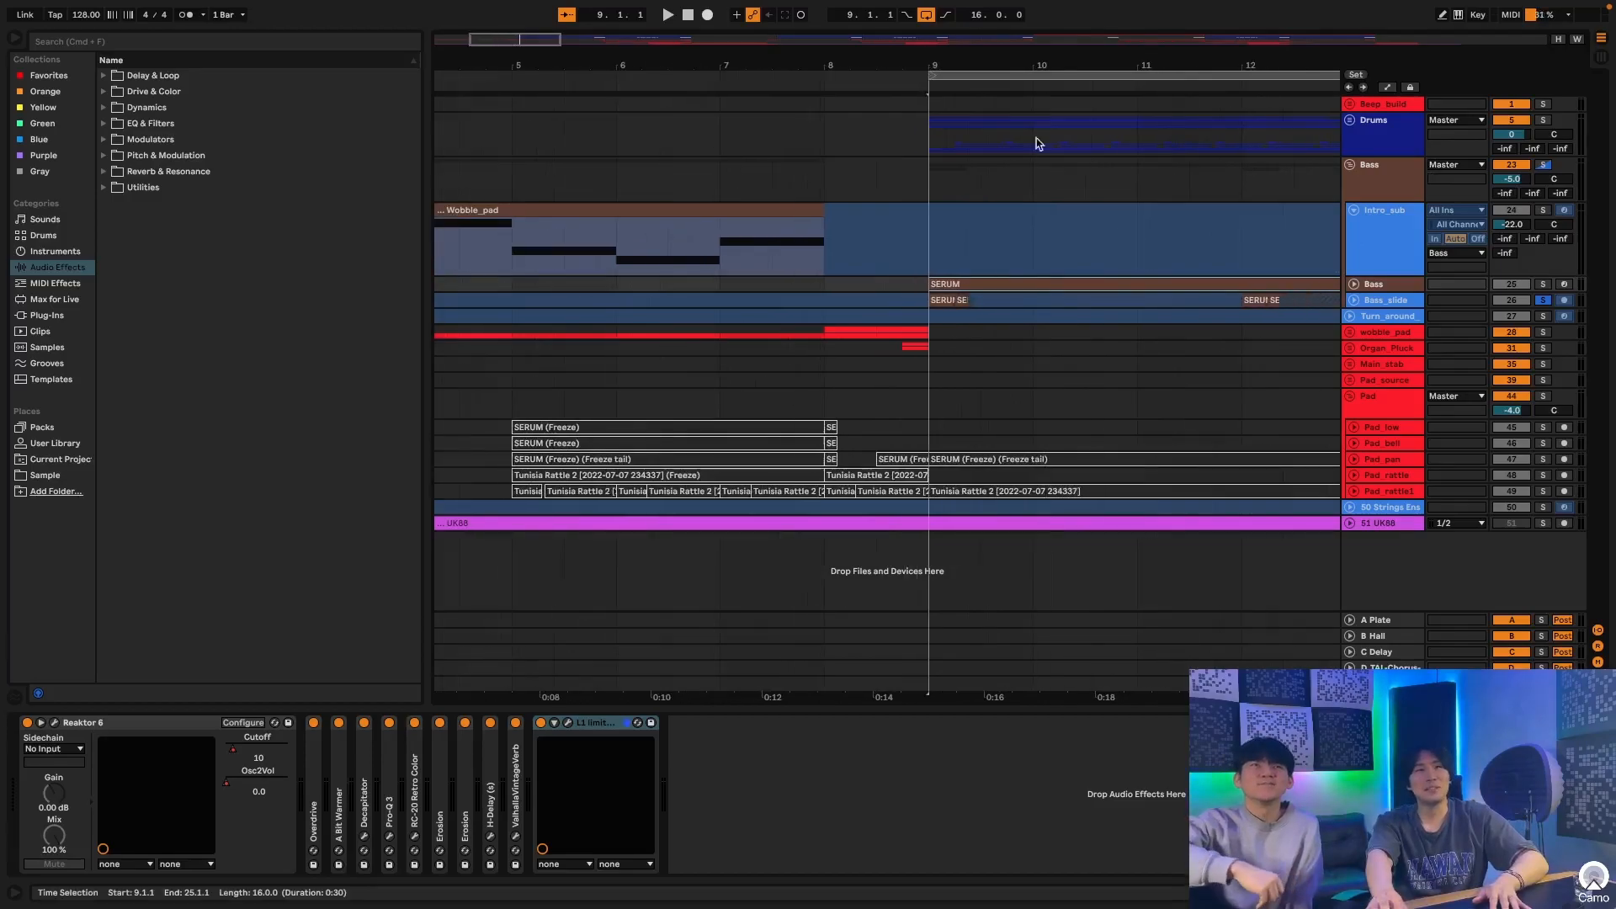
{"action": "scroll", "coordinate": [858, 276], "scroll_direction": "left", "scroll_amount": 4}
{"action": "scroll", "coordinate": [841, 252], "scroll_direction": "left", "scroll_amount": 2}
{"action": "left_click", "coordinate": [811, 212]}
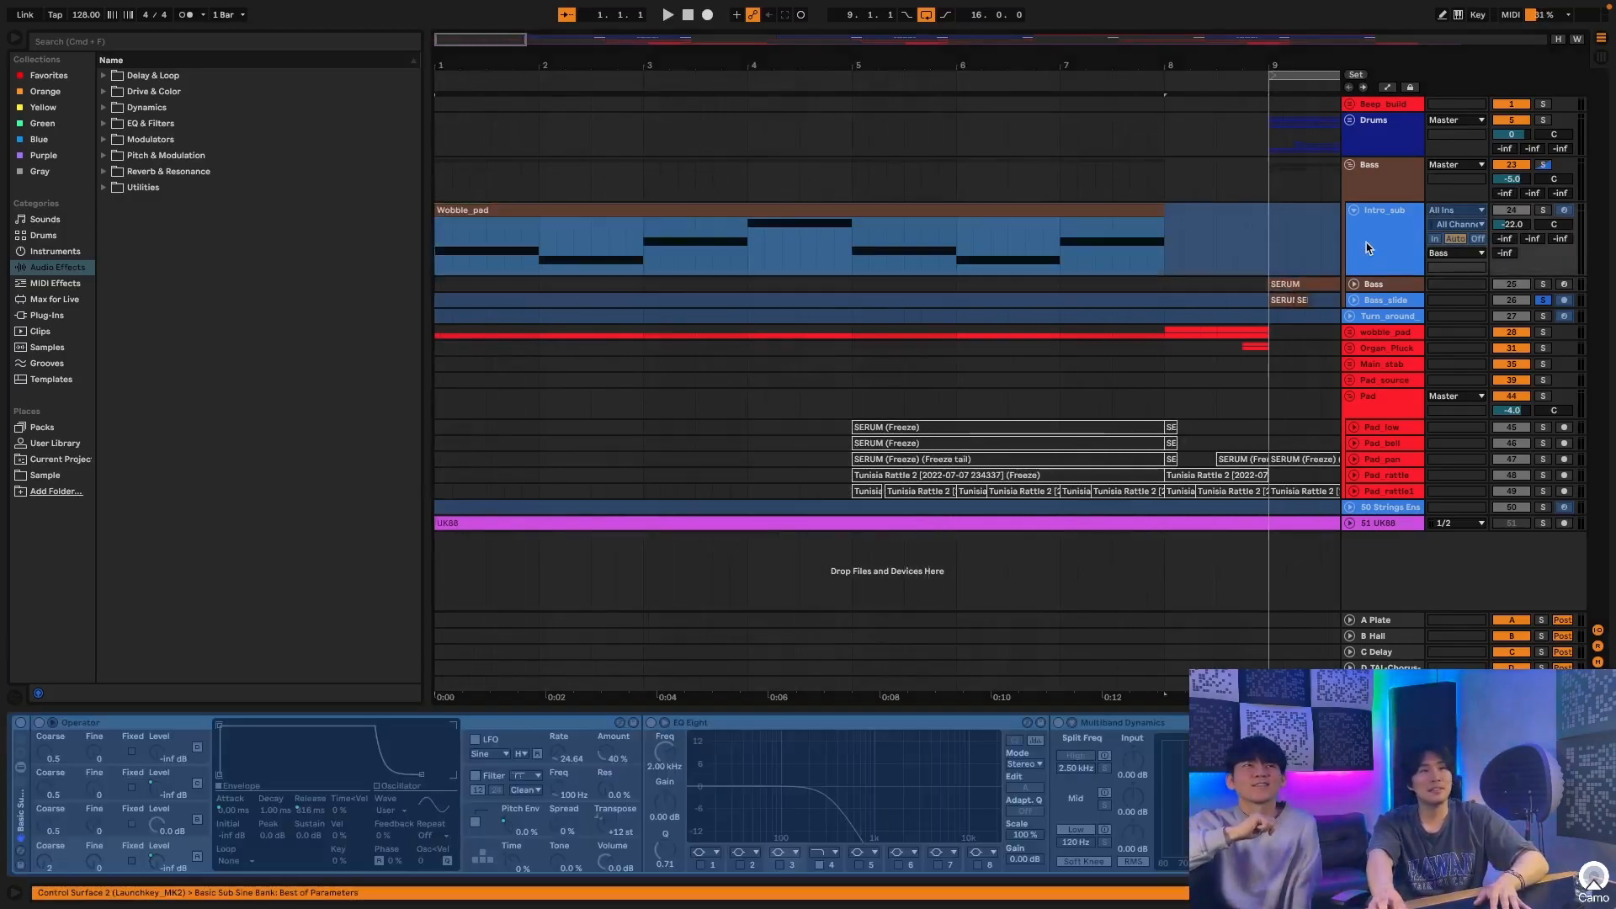
Step: Examine the Intro_sub device chain past EQ Eight, Multiband Dynamics and Saturator, and play the soloed Intro_sub track from bar 1
{"action": "scroll", "coordinate": [448, 726], "scroll_direction": "right", "scroll_amount": 5}
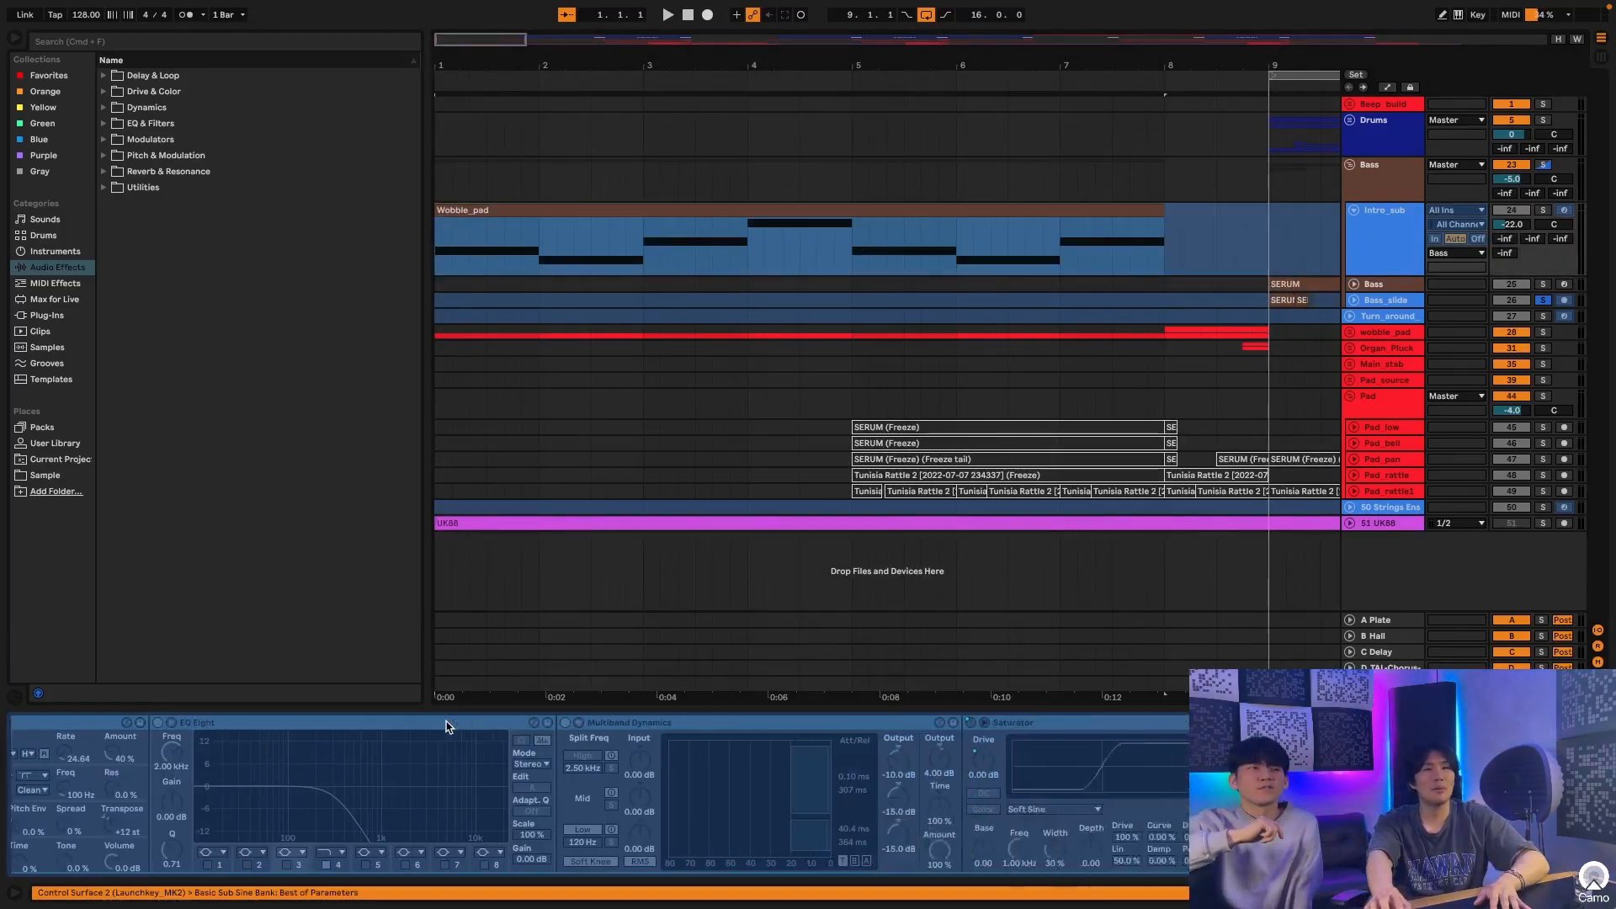
{"action": "scroll", "coordinate": [450, 726], "scroll_direction": "right", "scroll_amount": 5}
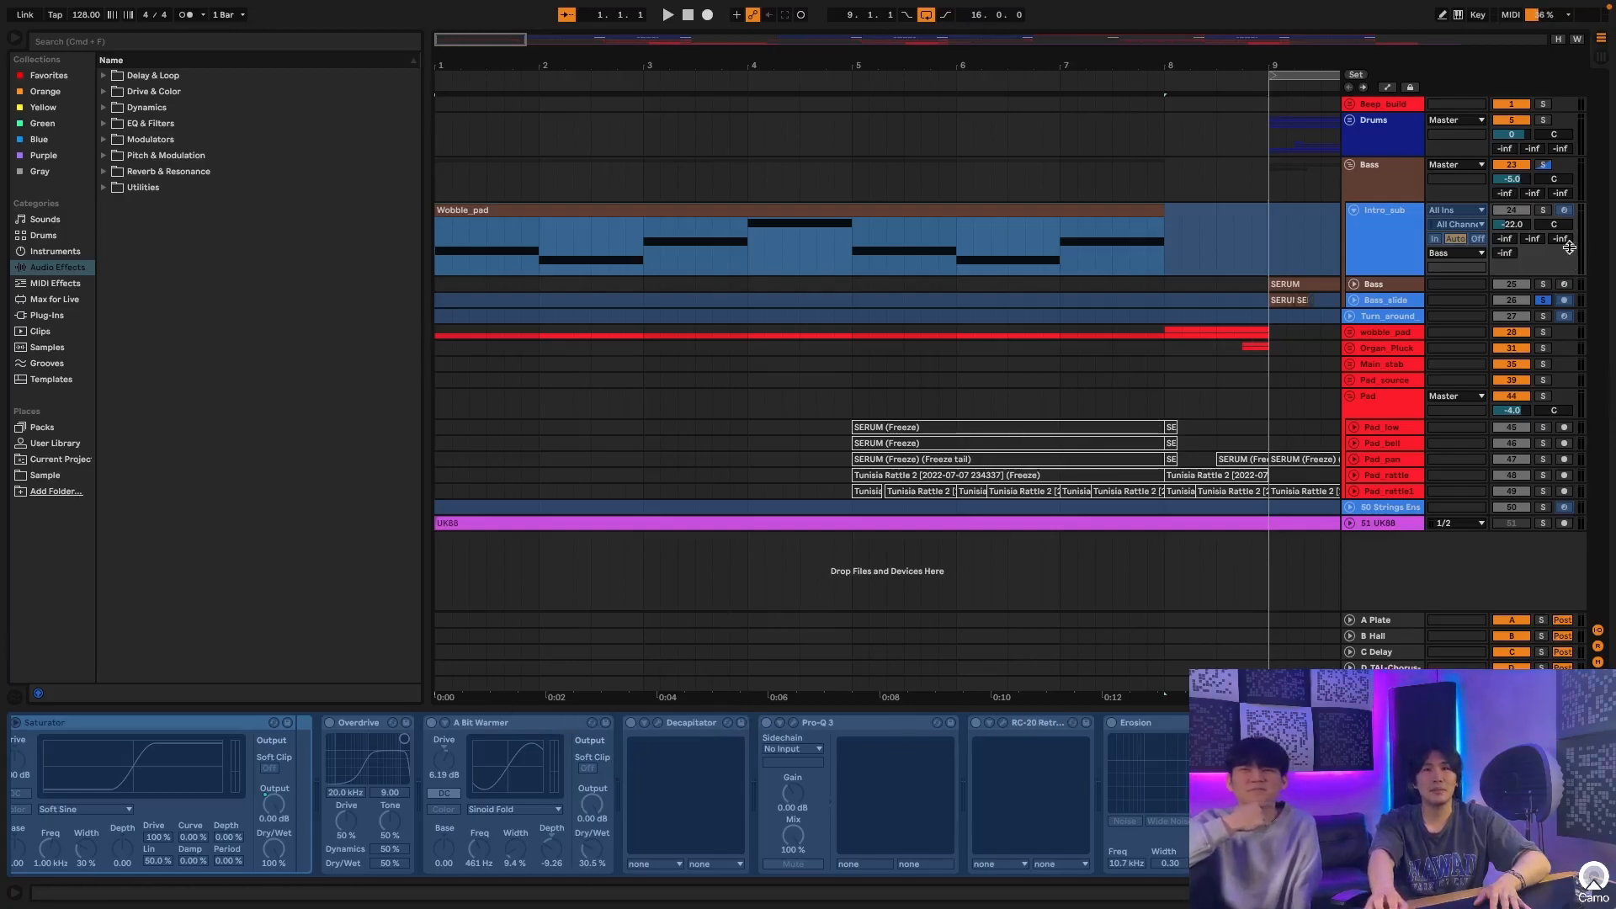
{"action": "left_click", "coordinate": [1543, 210]}
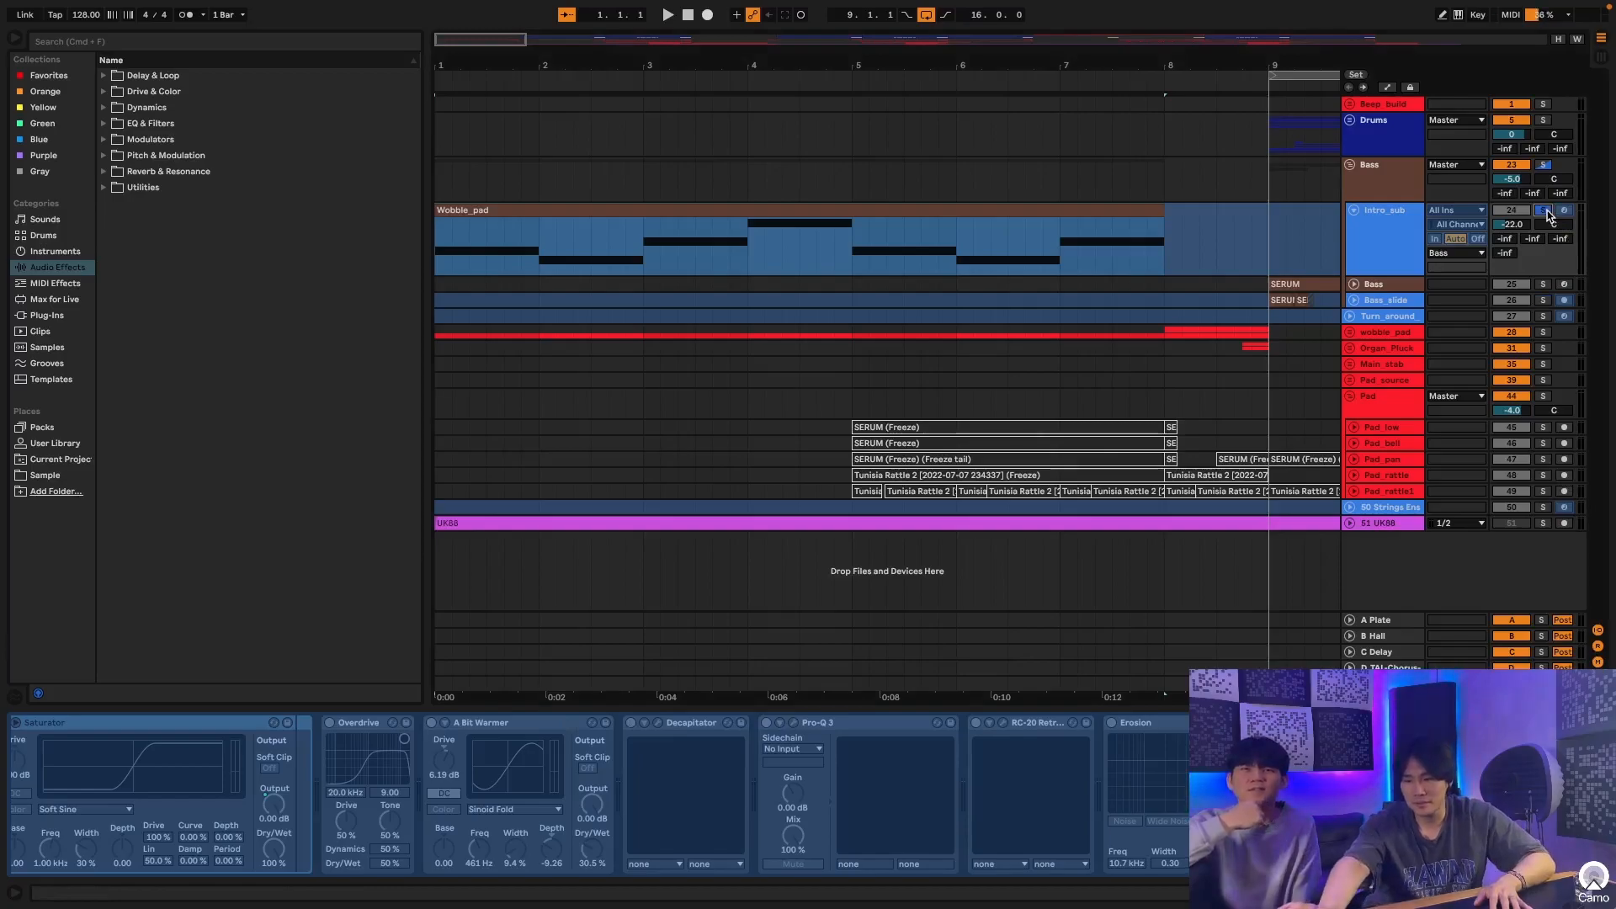
{"action": "key", "text": "space"}
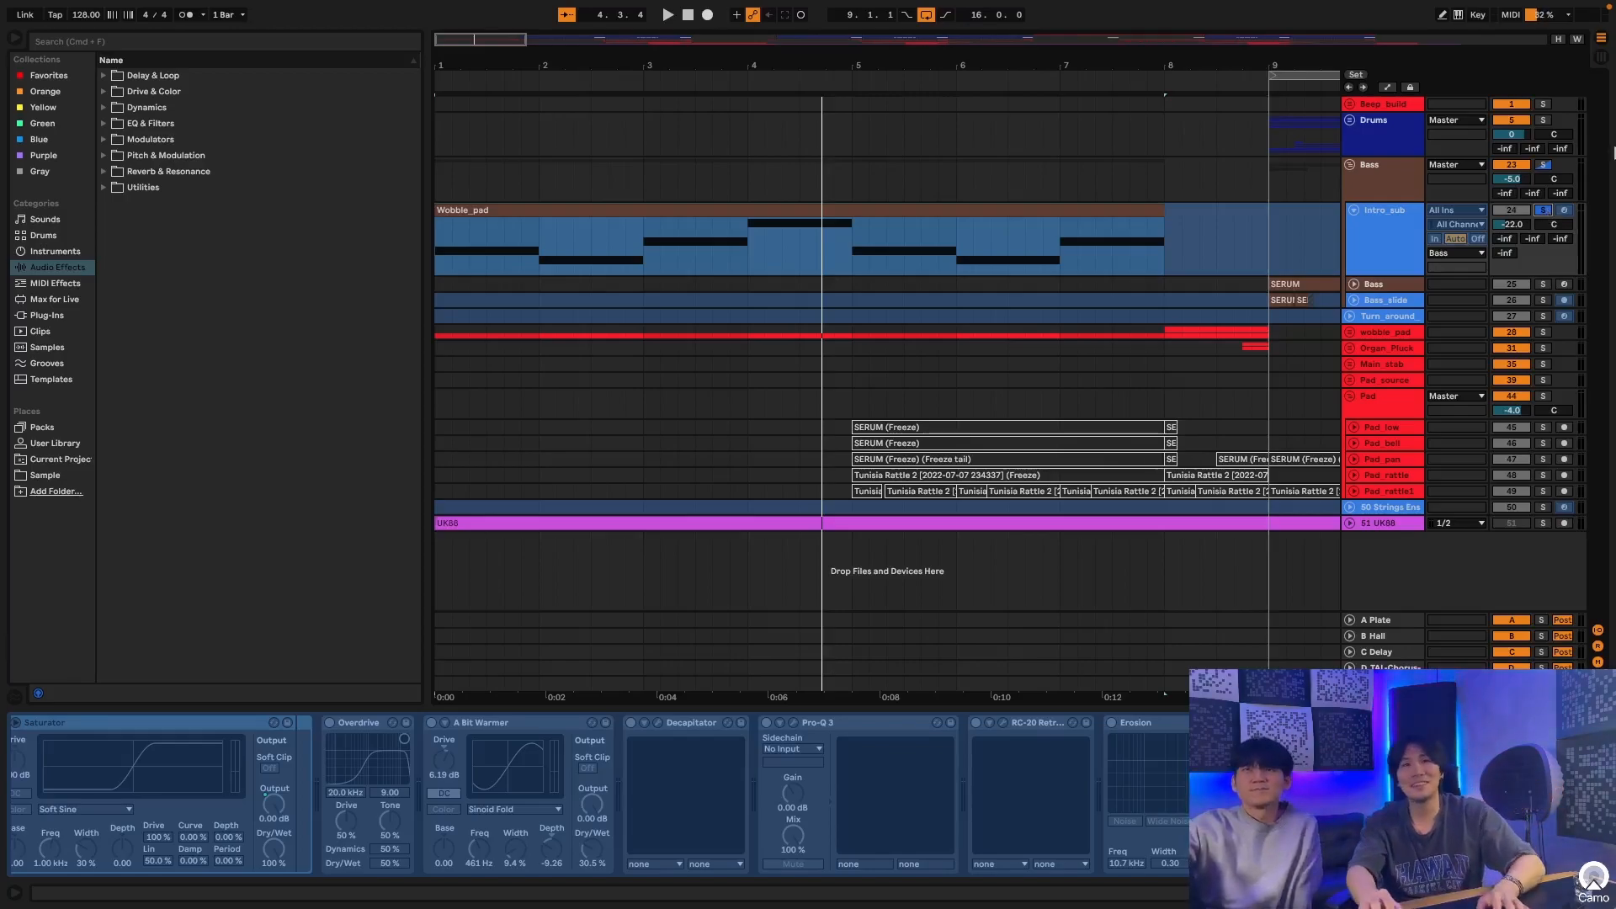
Step: Fold the Intro_sub track and the Bass group, and loop the Drums group's section from bar 9 to bar 25
{"action": "left_click", "coordinate": [1351, 211]}
{"action": "left_click", "coordinate": [1350, 167]}
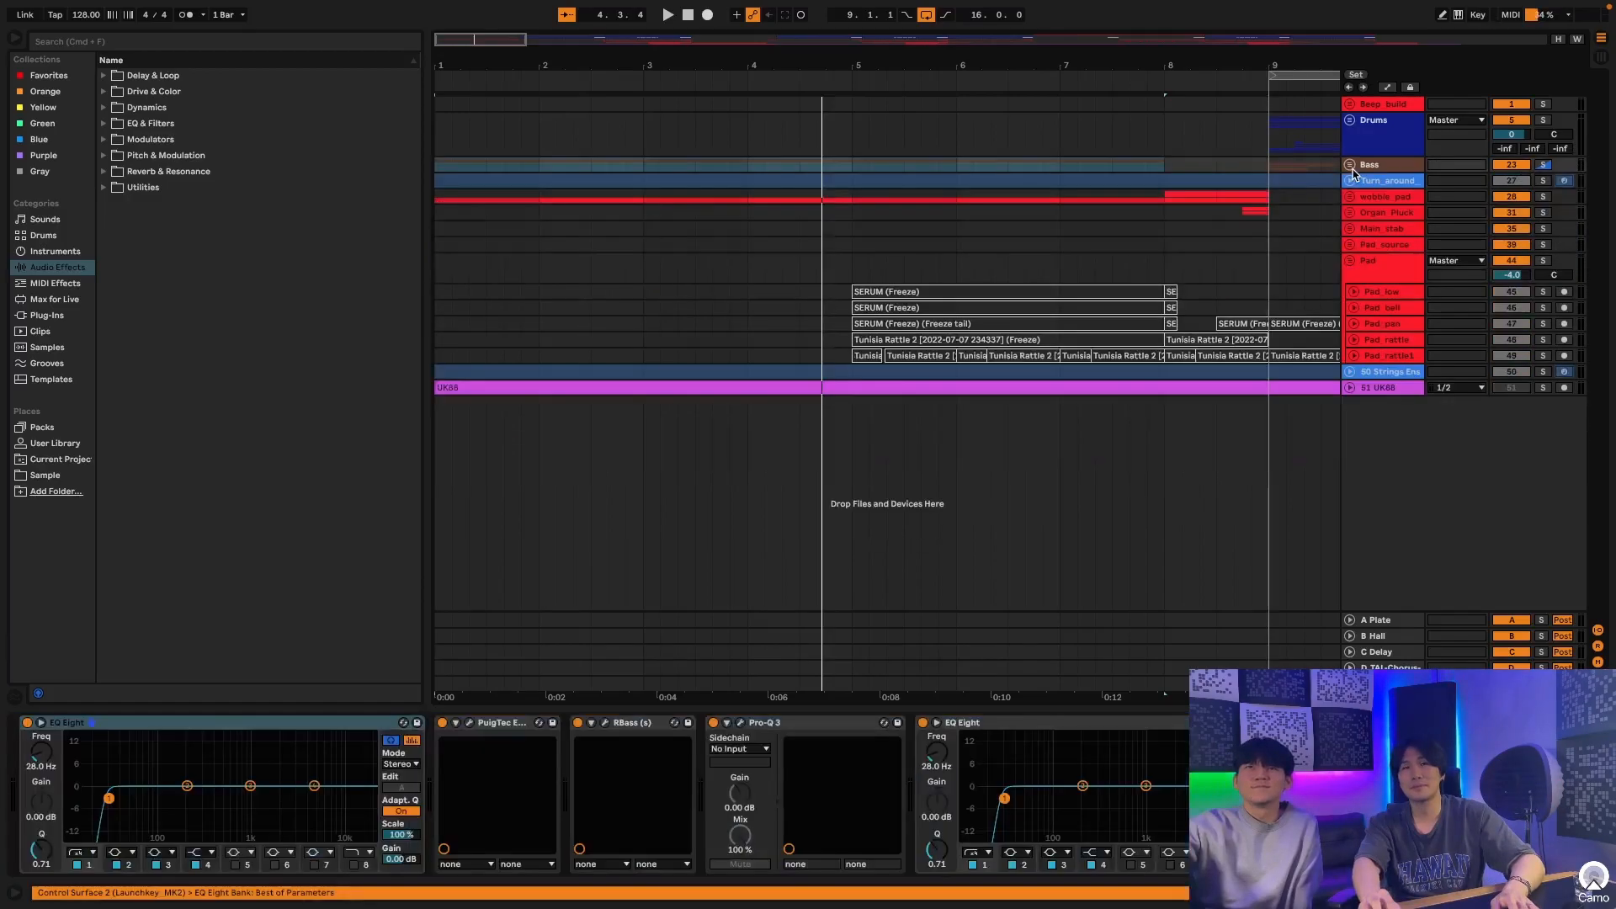
{"action": "scroll", "coordinate": [1283, 172], "scroll_direction": "right", "scroll_amount": 5}
{"action": "left_click_drag", "start_coordinate": [947, 61], "coordinate": [669, 60]}
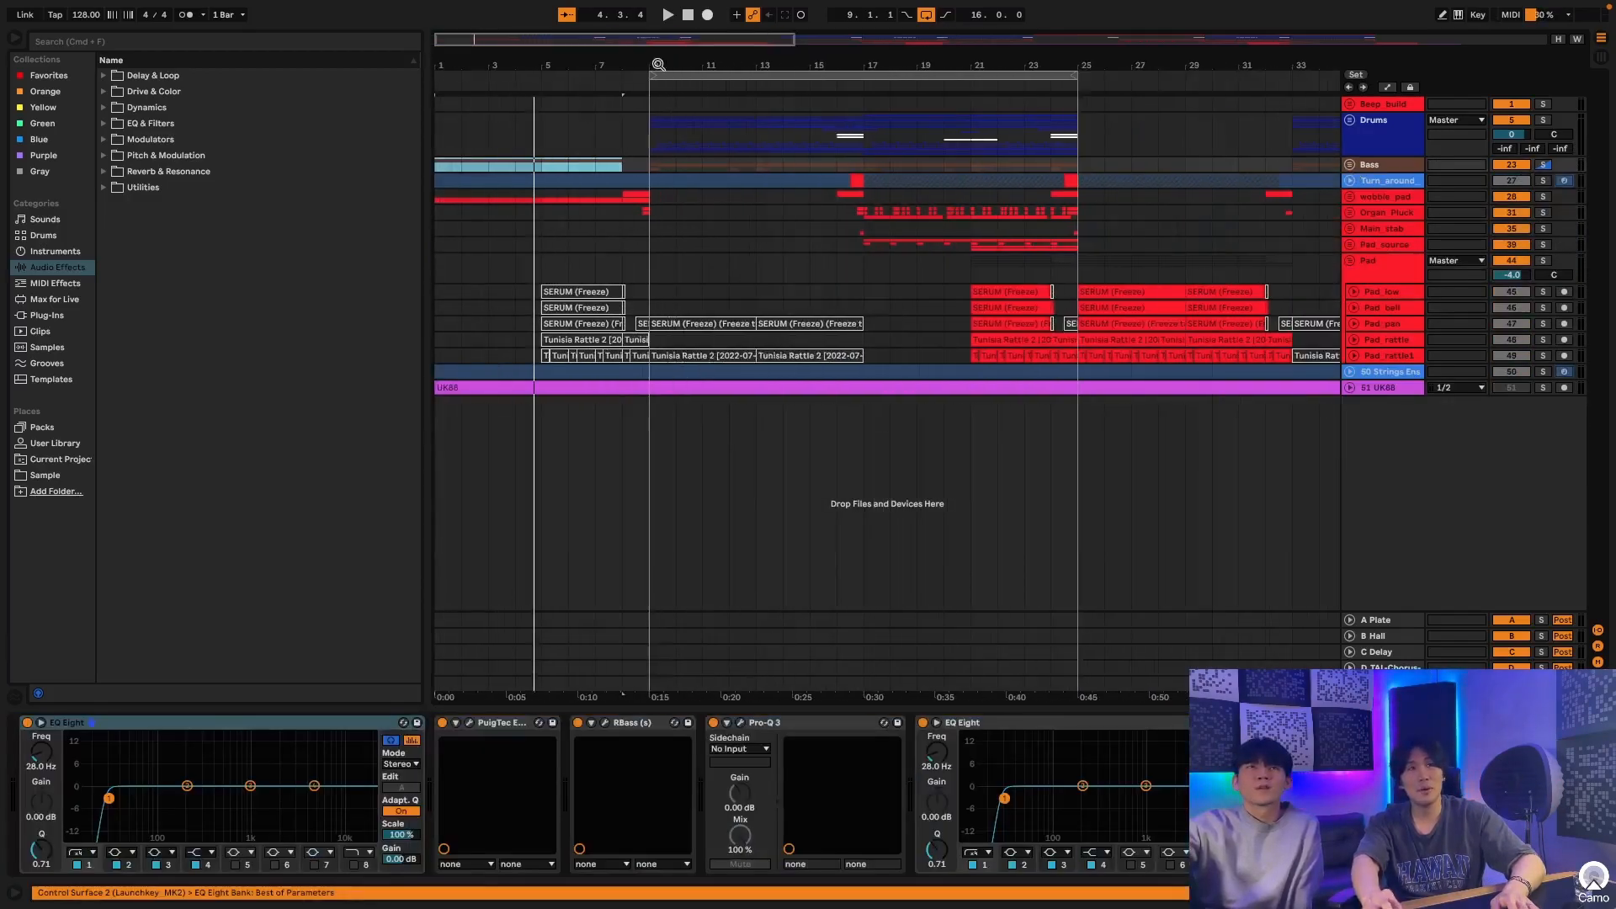
{"action": "left_click_drag", "start_coordinate": [650, 141], "coordinate": [1083, 143]}
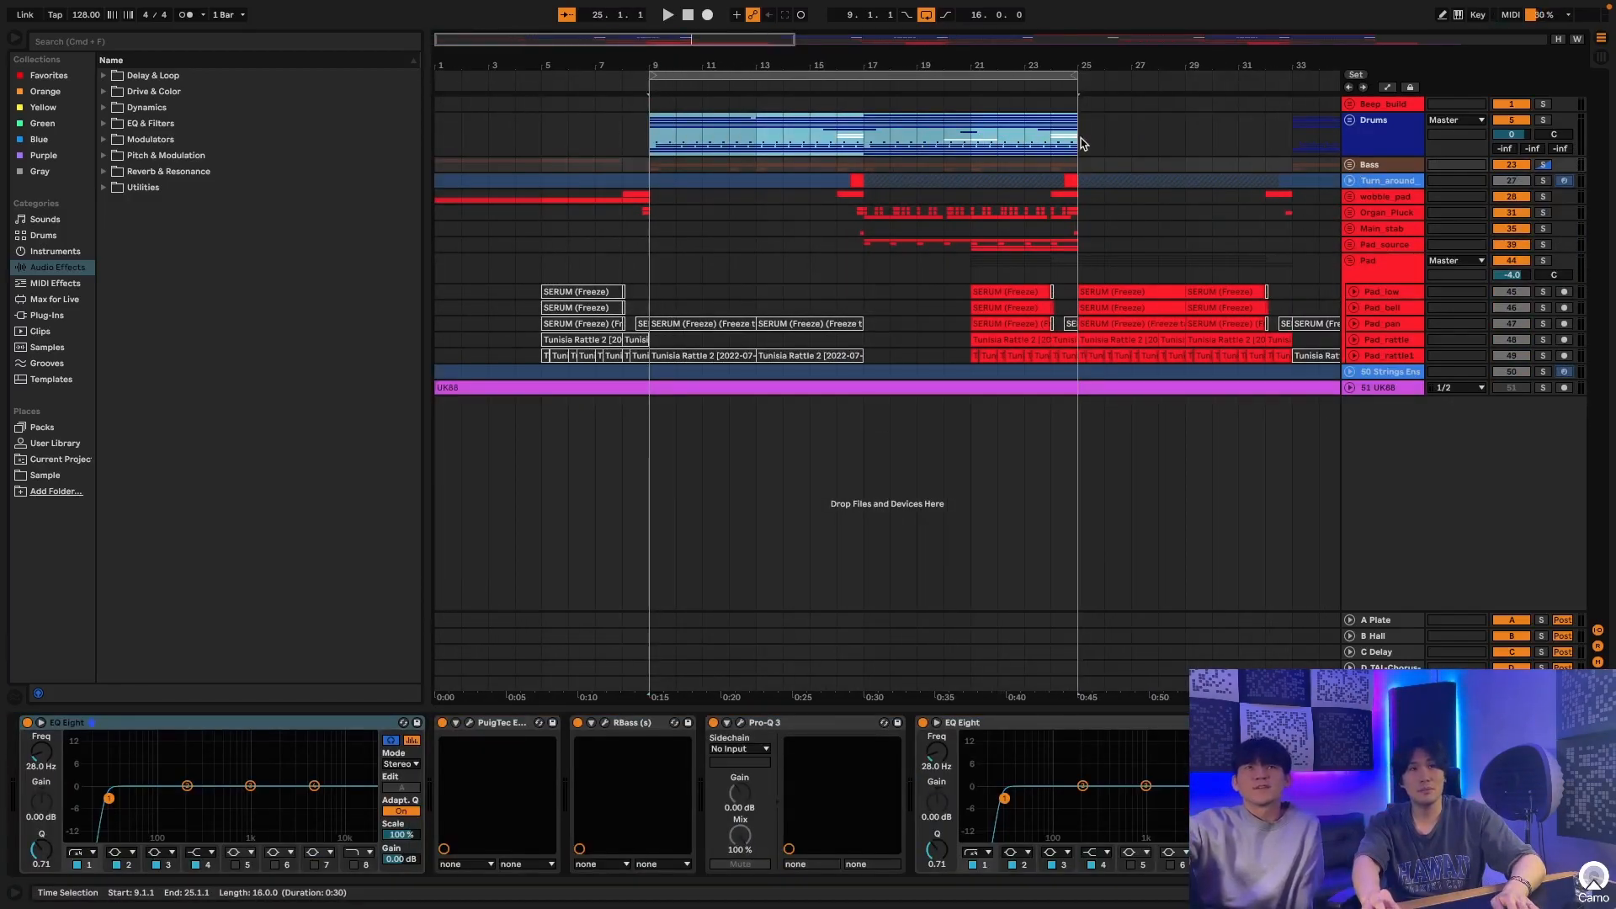
{"action": "key", "text": "super+l"}
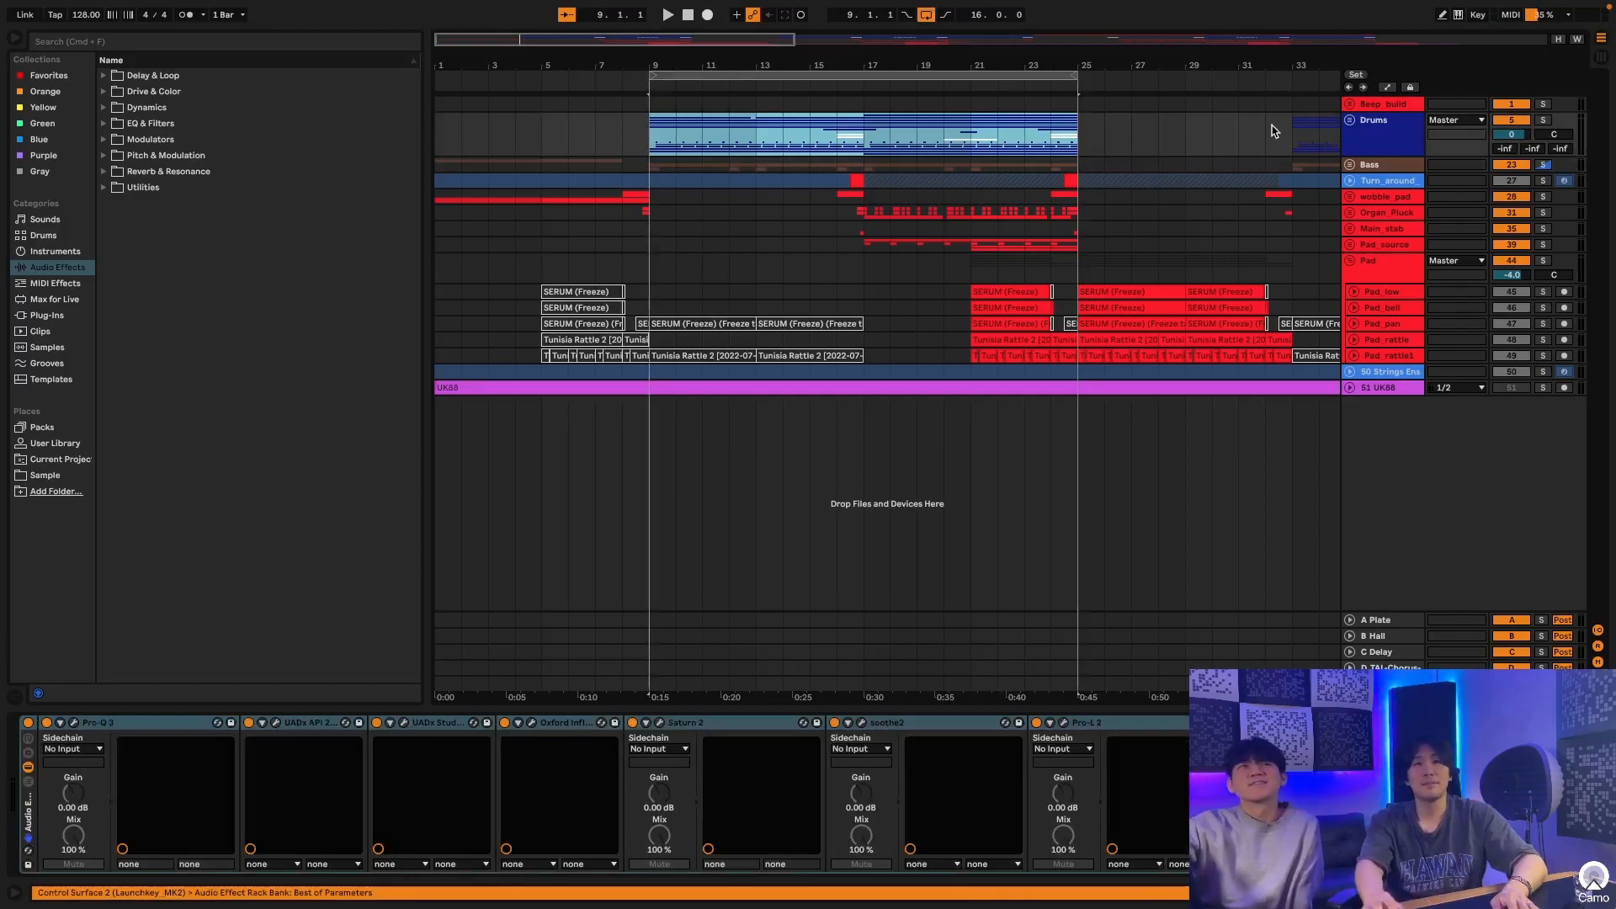
Step: Unfold the Drums group and collapse all of its tracks, from the kicks down to Perc, to minimum height
{"action": "left_click", "coordinate": [1350, 120]}
{"action": "scroll", "coordinate": [1152, 173], "scroll_direction": "down", "scroll_amount": 4}
{"action": "scroll", "coordinate": [1154, 173], "scroll_direction": "up", "scroll_amount": 5}
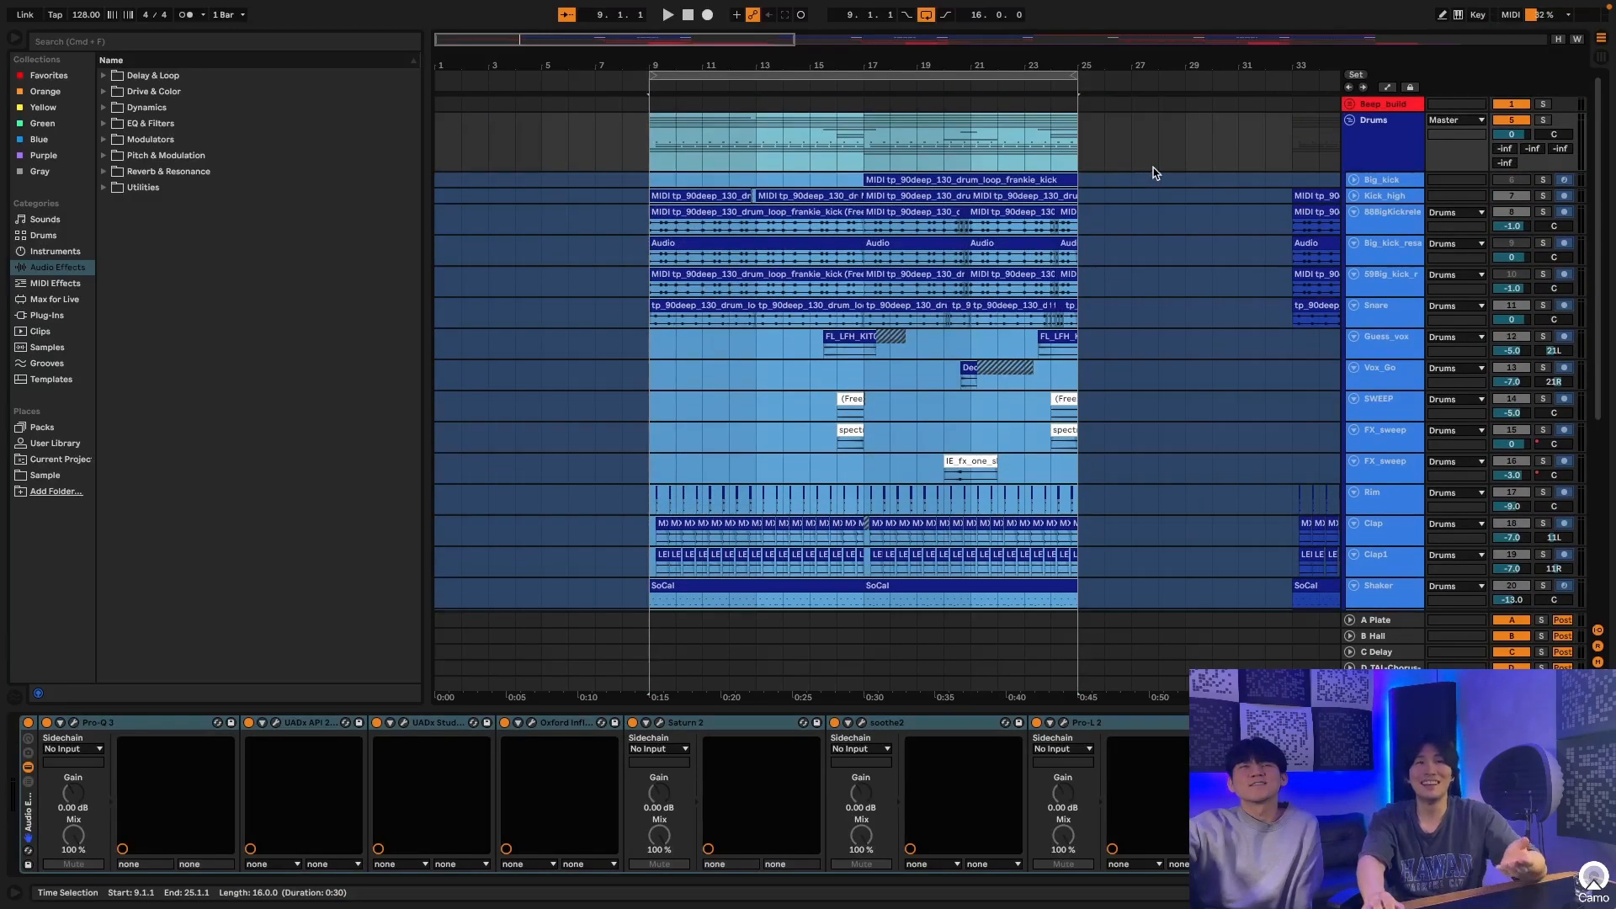
{"action": "left_click", "coordinate": [1354, 212]}
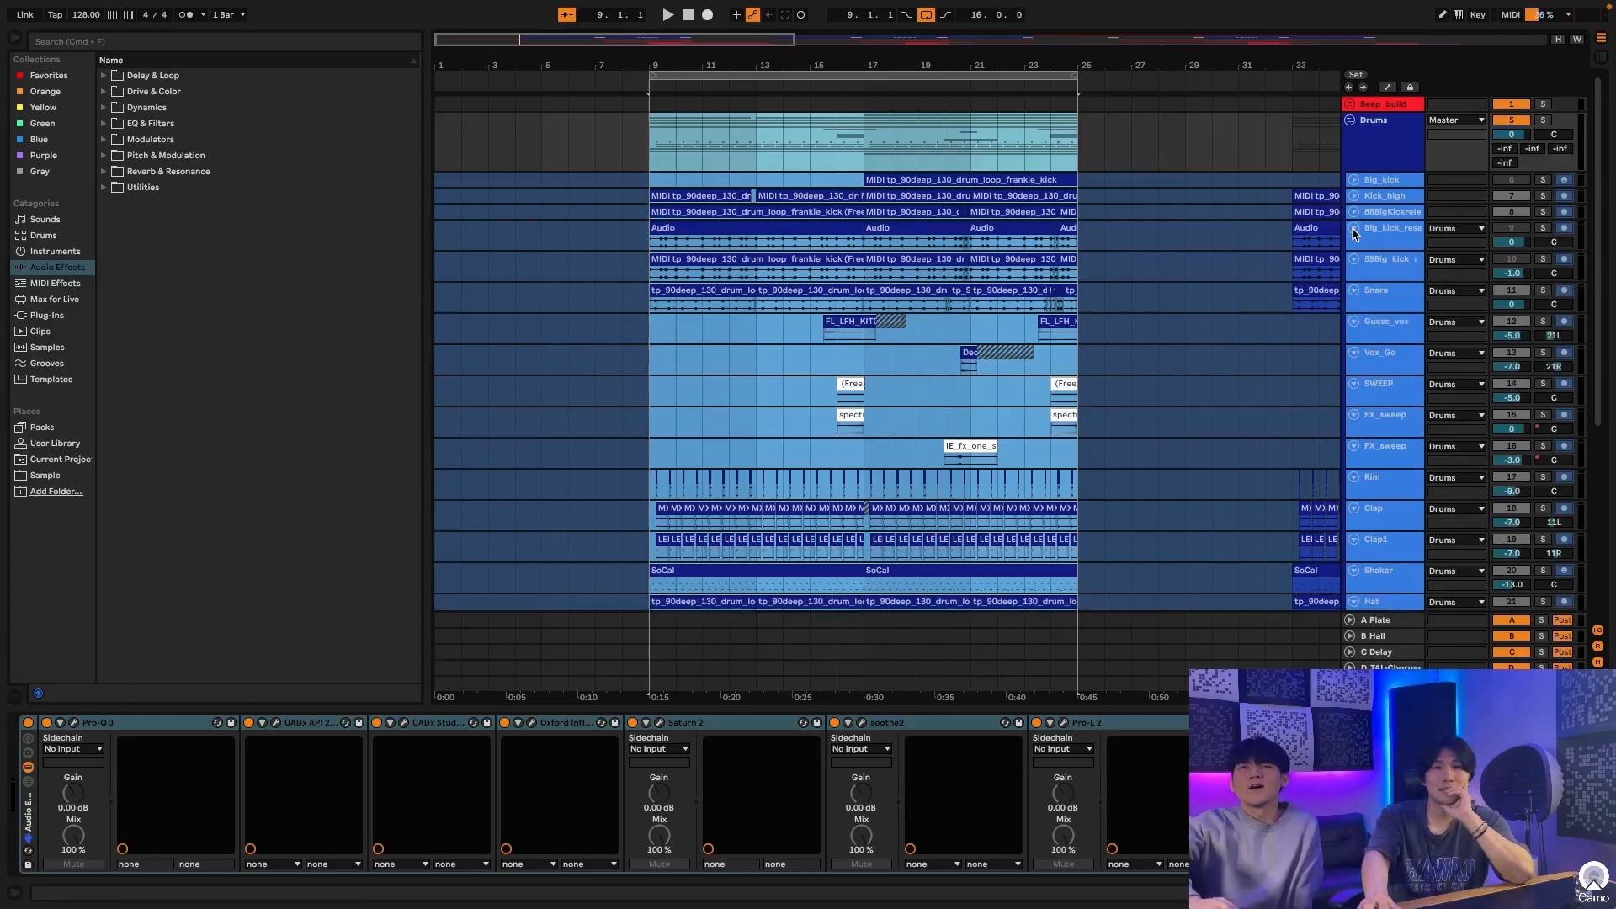
{"action": "left_click", "coordinate": [1354, 228]}
{"action": "left_click", "coordinate": [1376, 258]}
{"action": "scroll", "coordinate": [1377, 259], "scroll_direction": "down", "scroll_amount": 4}
{"action": "left_click", "coordinate": [1377, 392], "text": "shift"}
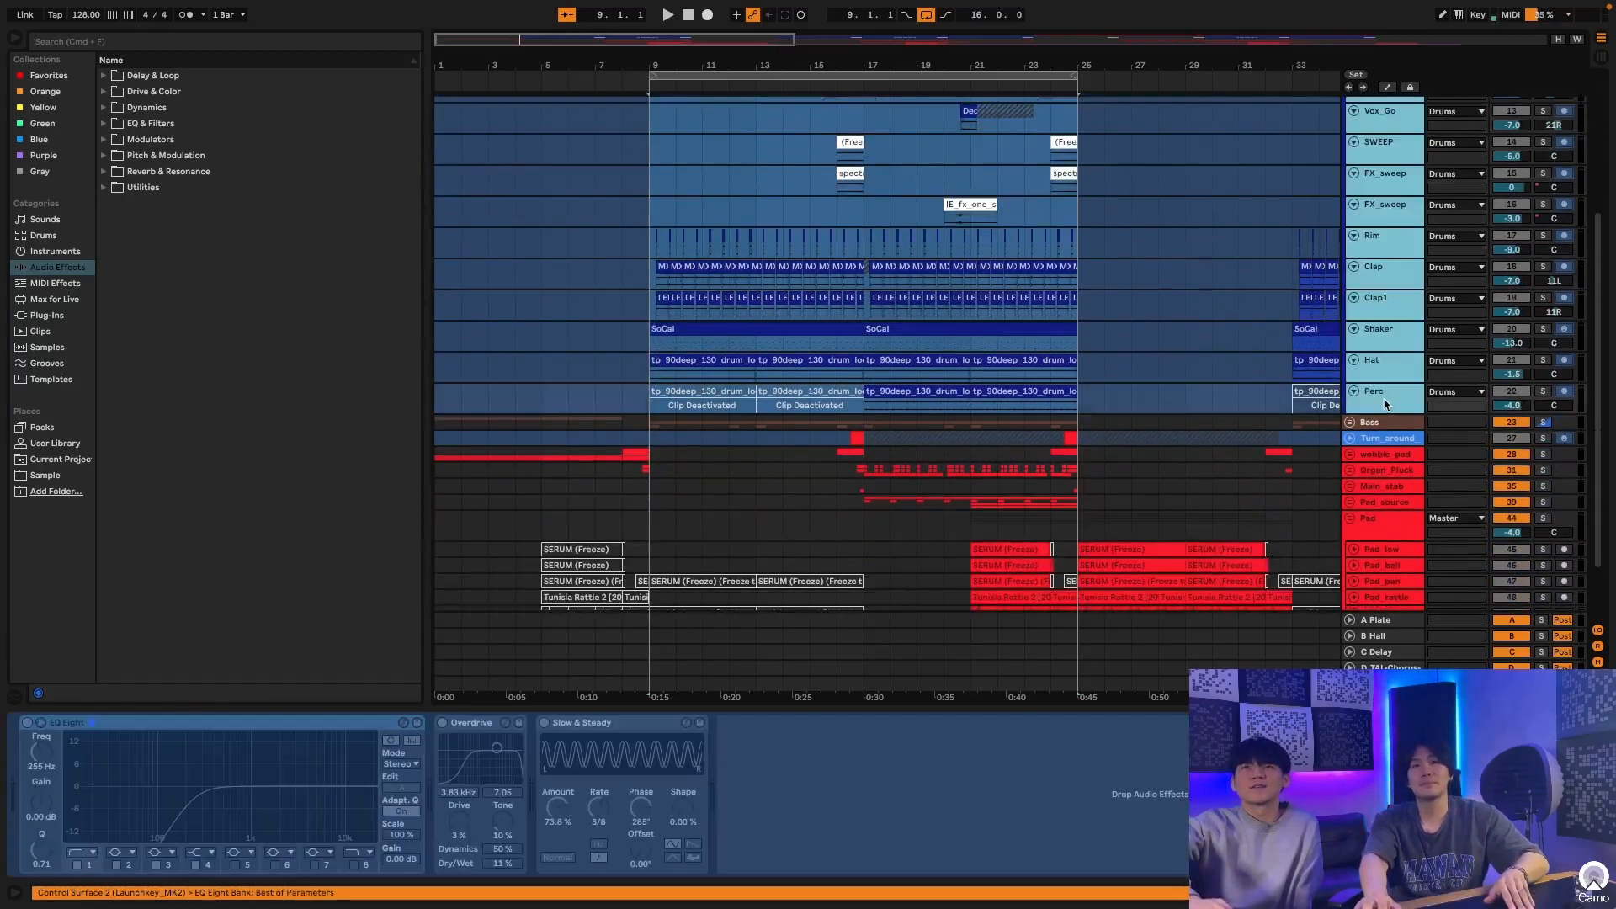
{"action": "left_click", "coordinate": [1354, 389]}
{"action": "scroll", "coordinate": [1285, 334], "scroll_direction": "up", "scroll_amount": 4}
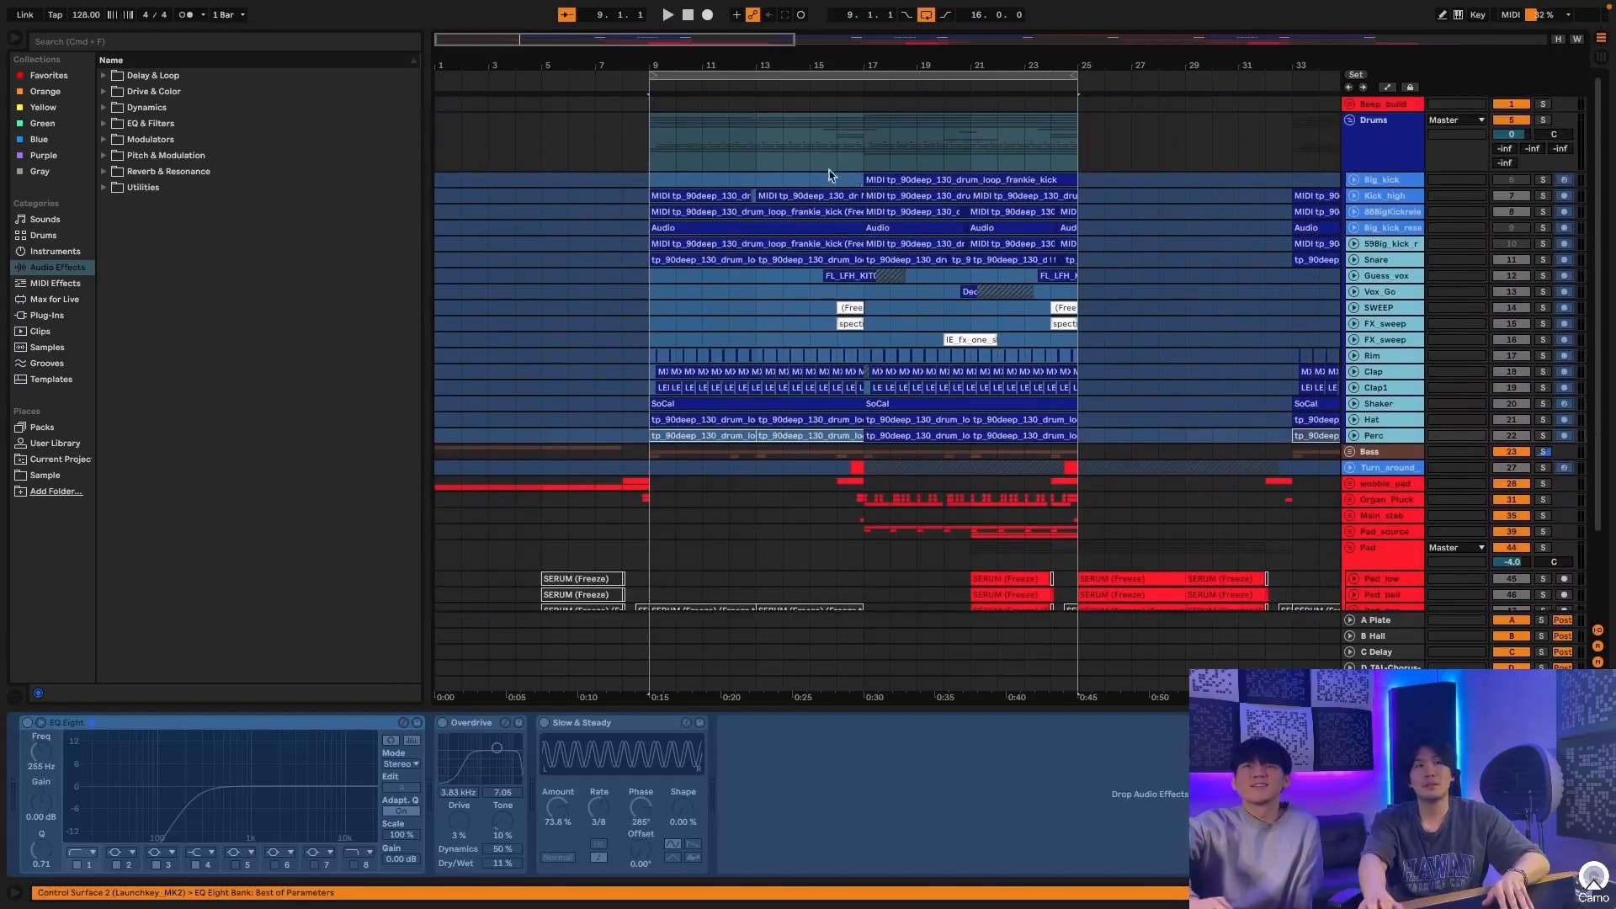
Step: Select bars 9 to 25 across all the drum tracks, solo the Drums group, and review the section's layout
{"action": "left_click", "coordinate": [648, 106]}
{"action": "left_click_drag", "start_coordinate": [648, 106], "coordinate": [1078, 438]}
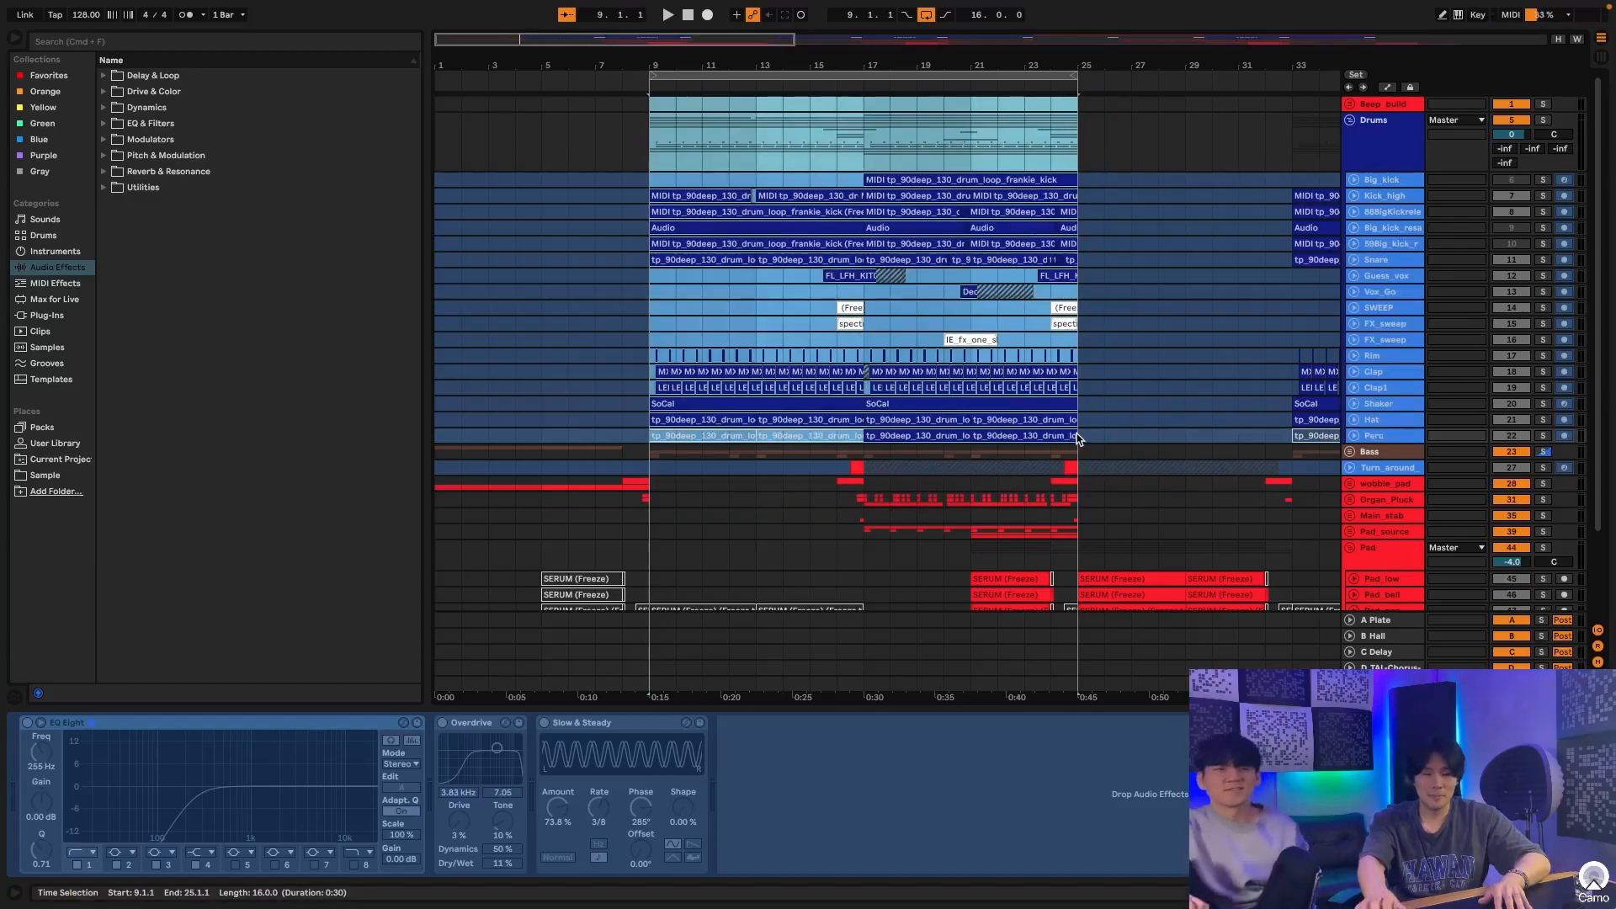
{"action": "left_click", "coordinate": [1543, 119]}
{"action": "mouse_move", "coordinate": [1009, 64]}
{"action": "left_mouse_down"}
{"action": "mouse_move", "coordinate": [1010, 118]}
{"action": "mouse_move", "coordinate": [1010, 83]}
{"action": "left_mouse_up"}
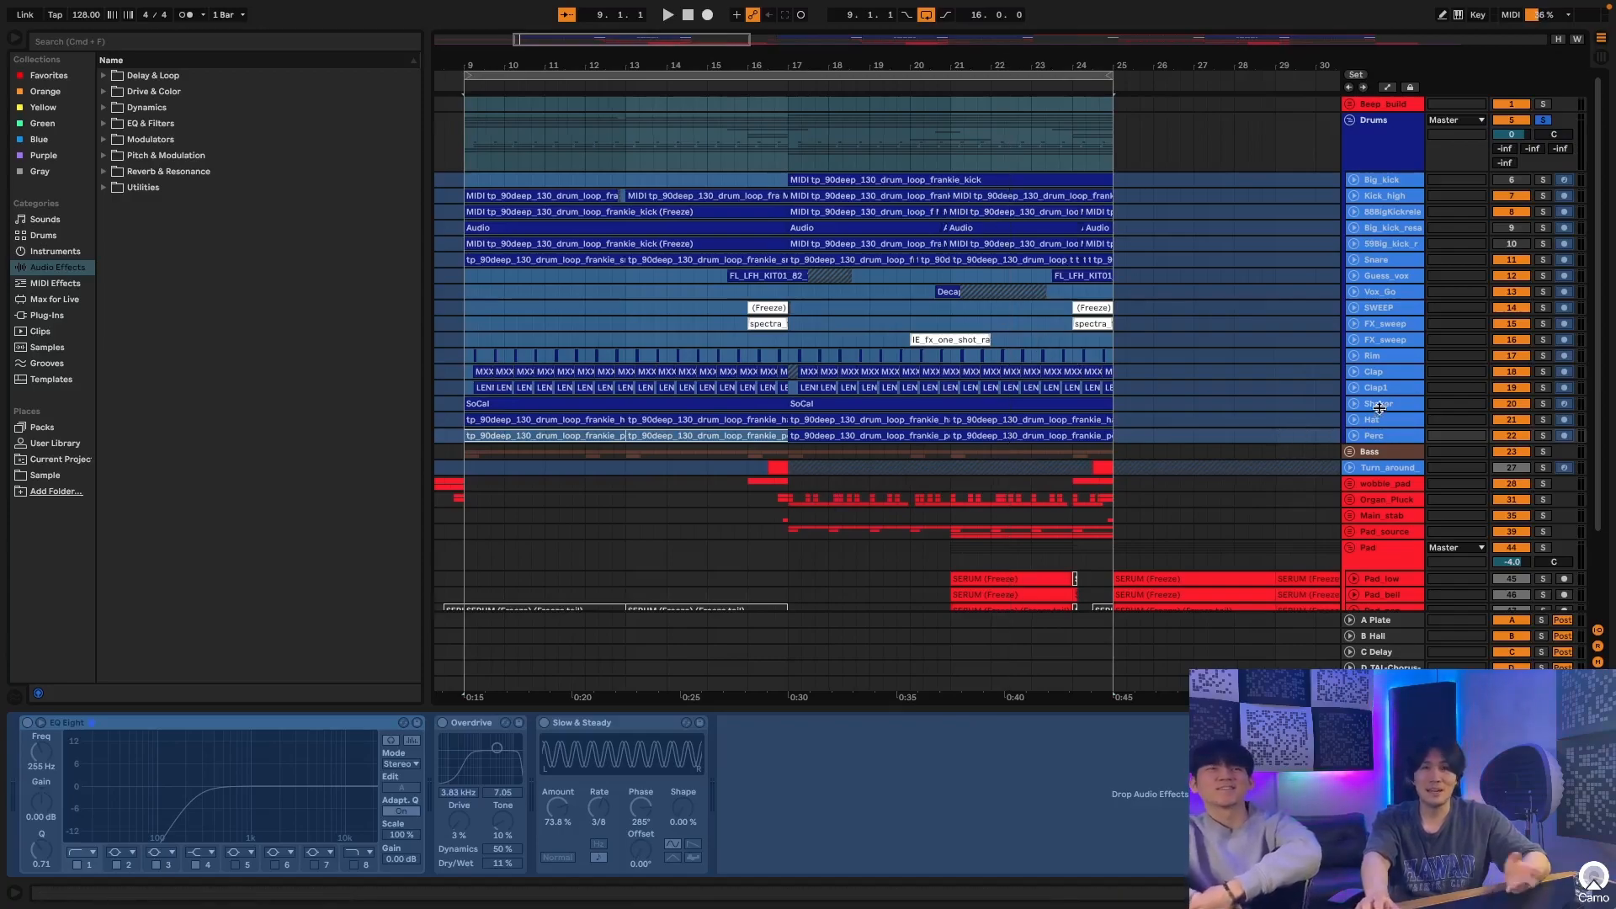
{"action": "scroll", "coordinate": [917, 271], "scroll_direction": "left", "scroll_amount": 3}
{"action": "scroll", "coordinate": [916, 271], "scroll_direction": "right", "scroll_amount": 2}
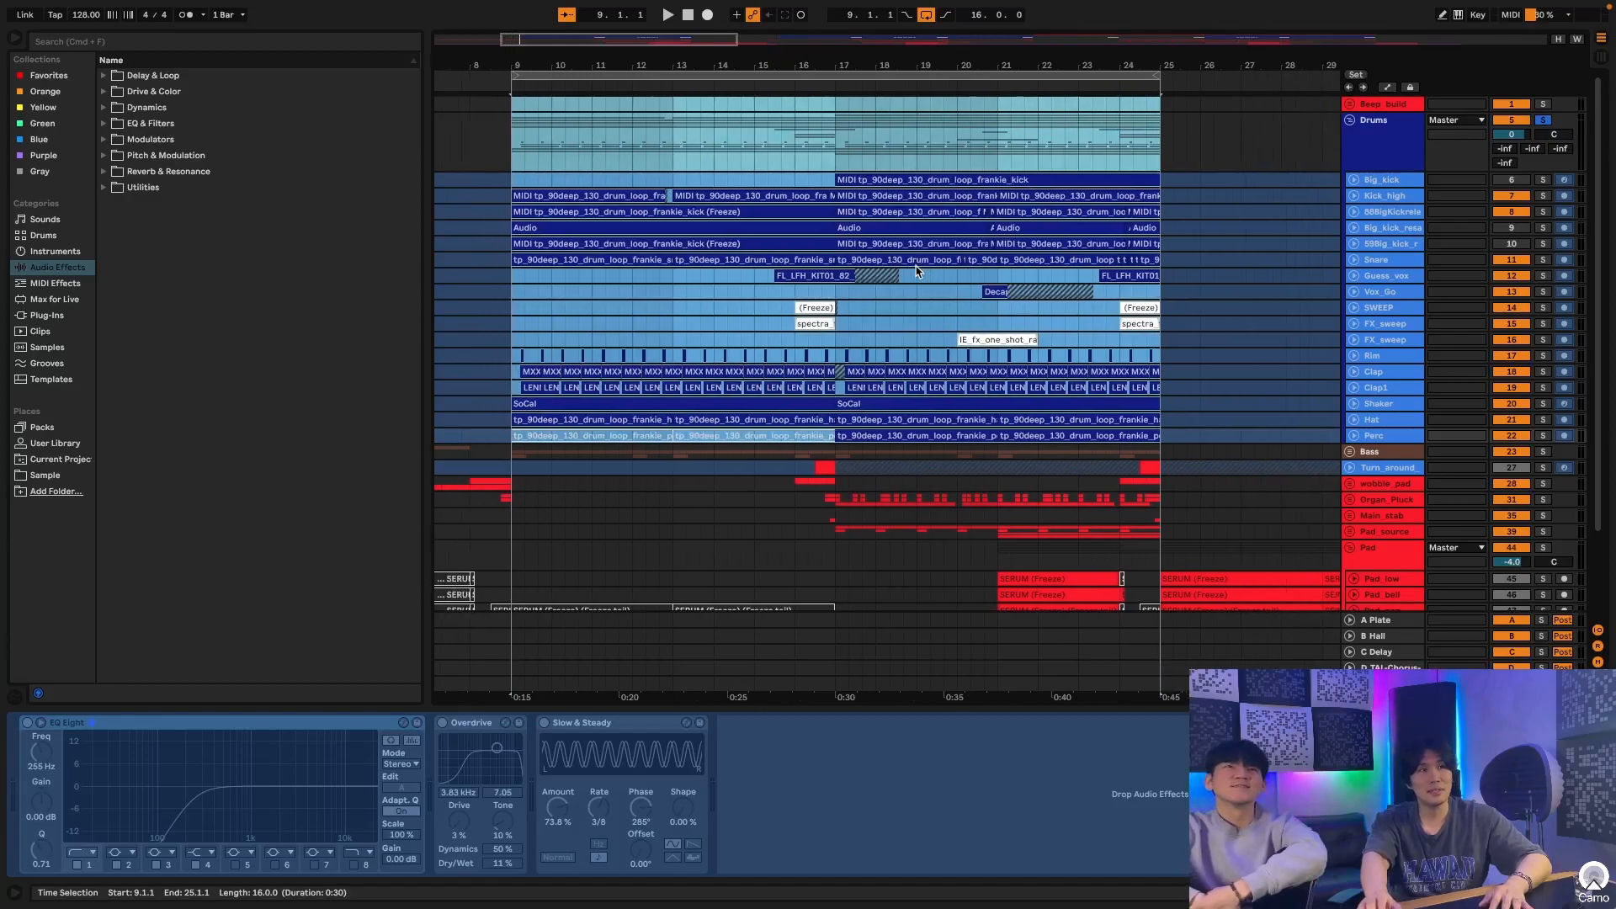
{"action": "scroll", "coordinate": [917, 271], "scroll_direction": "left", "scroll_amount": 2}
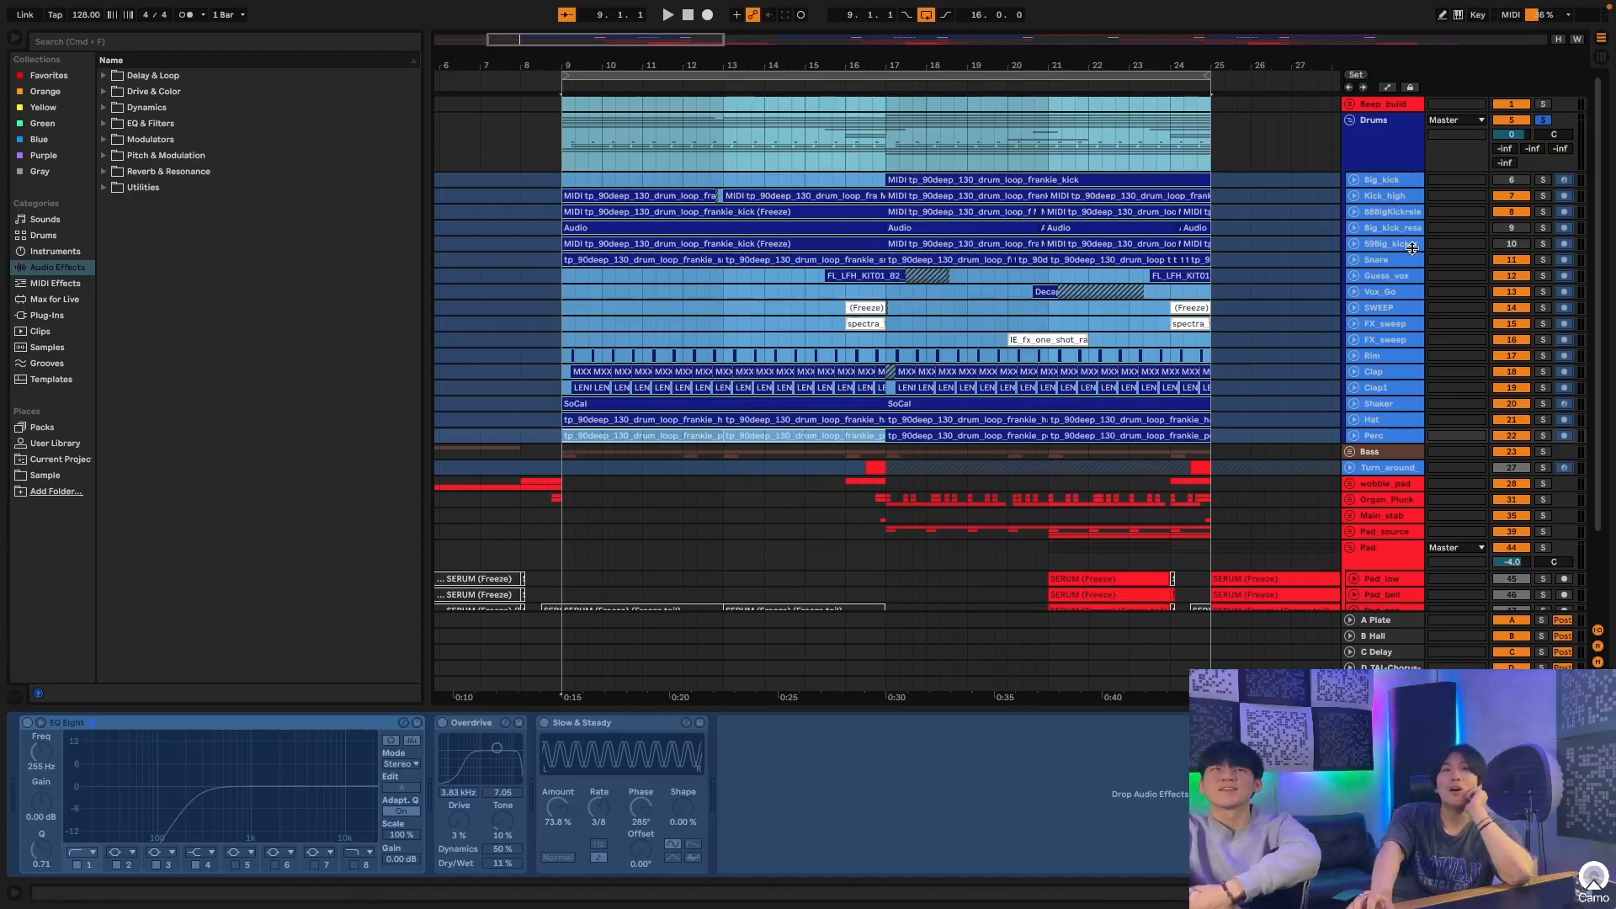
Step: Unfold the Big_kick and Kick_high tracks and the three big kick audio tracks above Snare
{"action": "left_click", "coordinate": [1353, 195]}
{"action": "left_click", "coordinate": [1353, 179]}
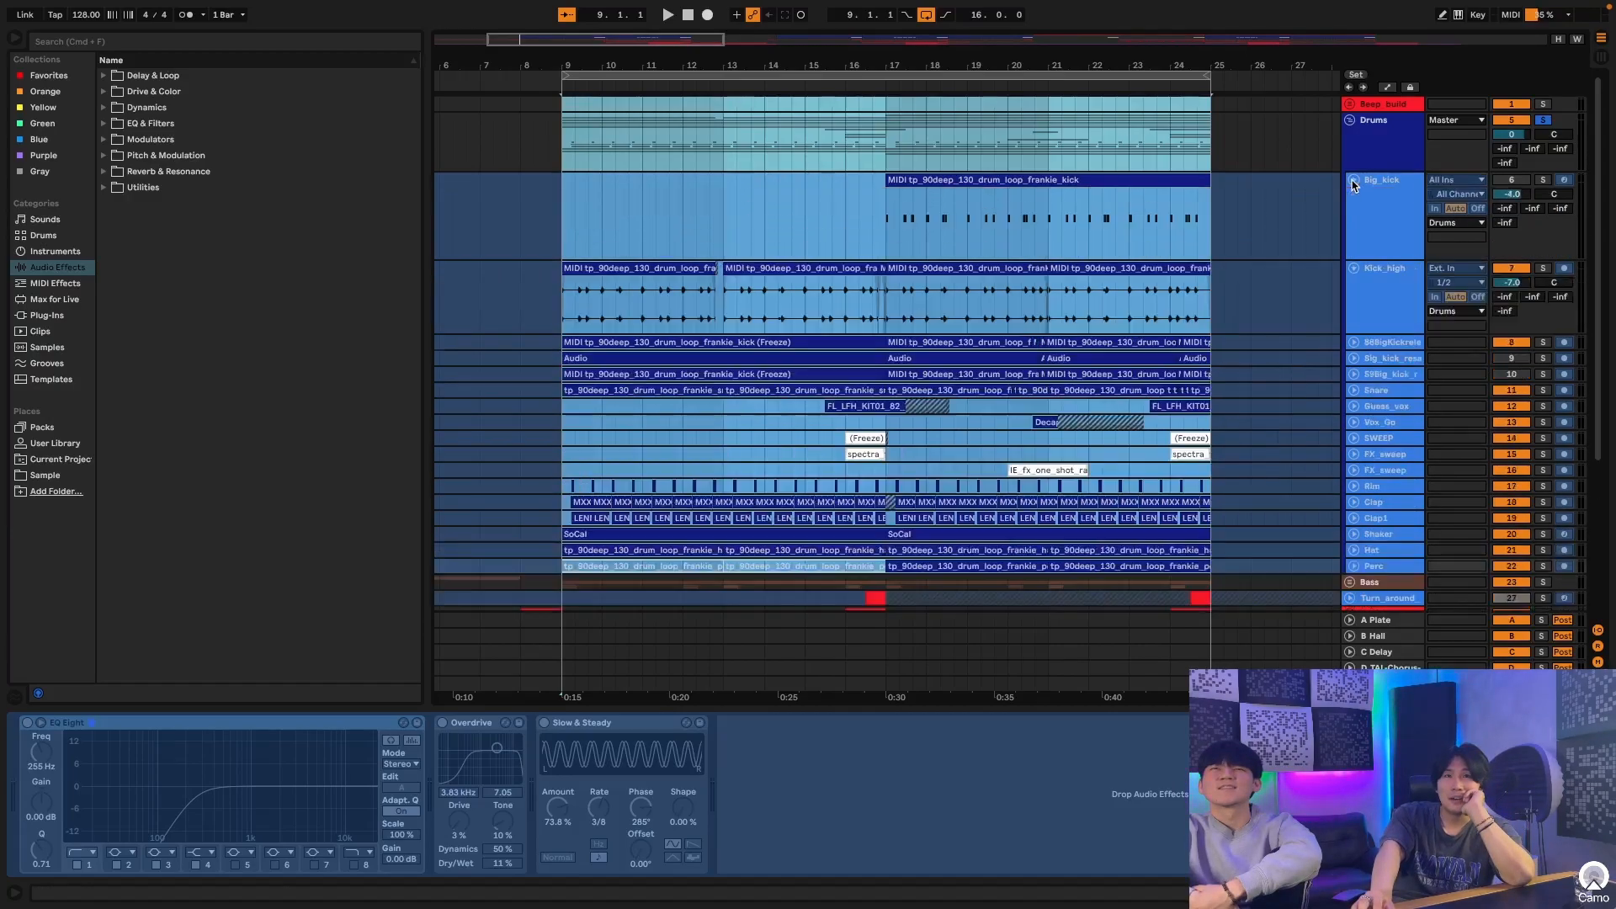
{"action": "left_click", "coordinate": [1353, 342]}
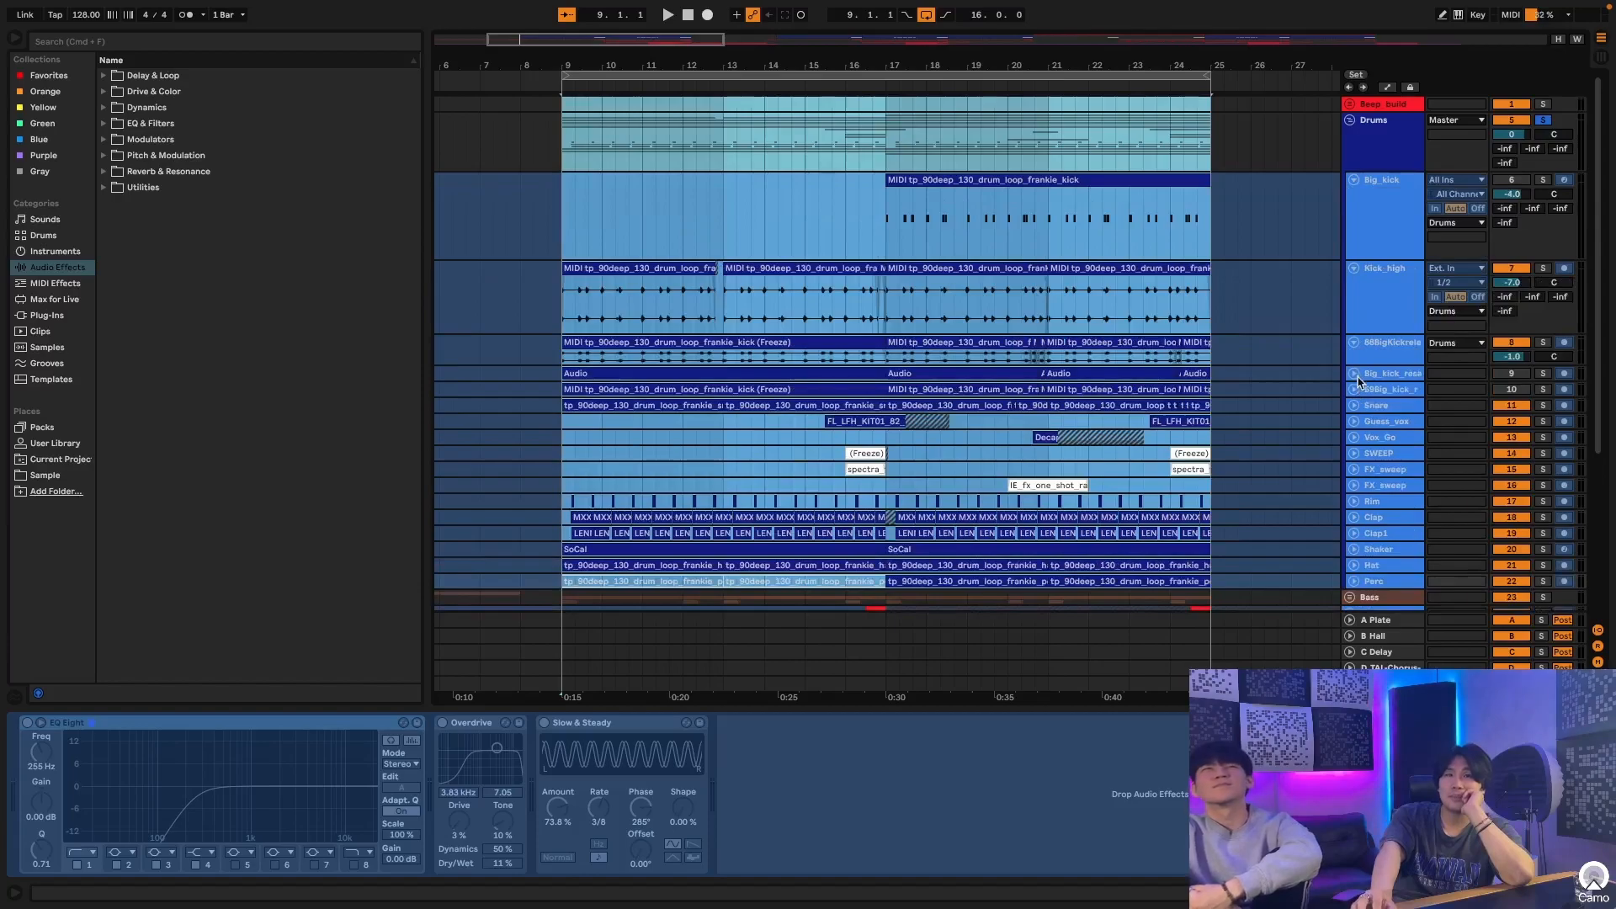
{"action": "left_click", "coordinate": [1354, 374]}
{"action": "left_click", "coordinate": [1353, 403]}
{"action": "scroll", "coordinate": [1237, 301], "scroll_direction": "right", "scroll_amount": 3}
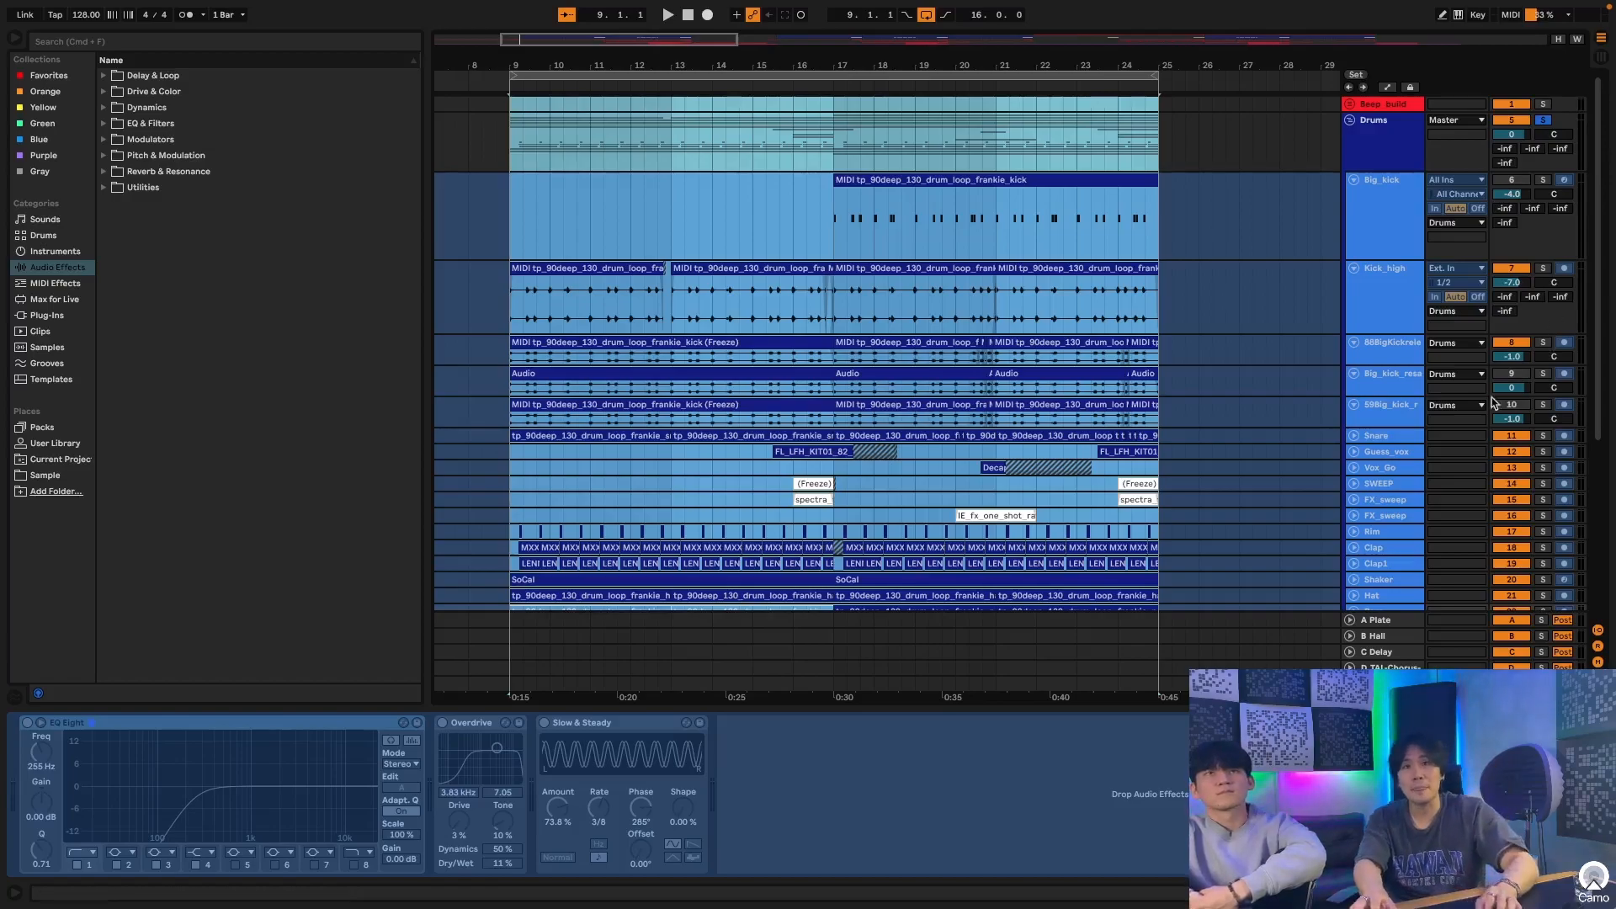
Step: Select the three big kick audio tracks between Kick_high and Snare, and enlarge their height to show the waveforms
{"action": "left_click", "coordinate": [1375, 360]}
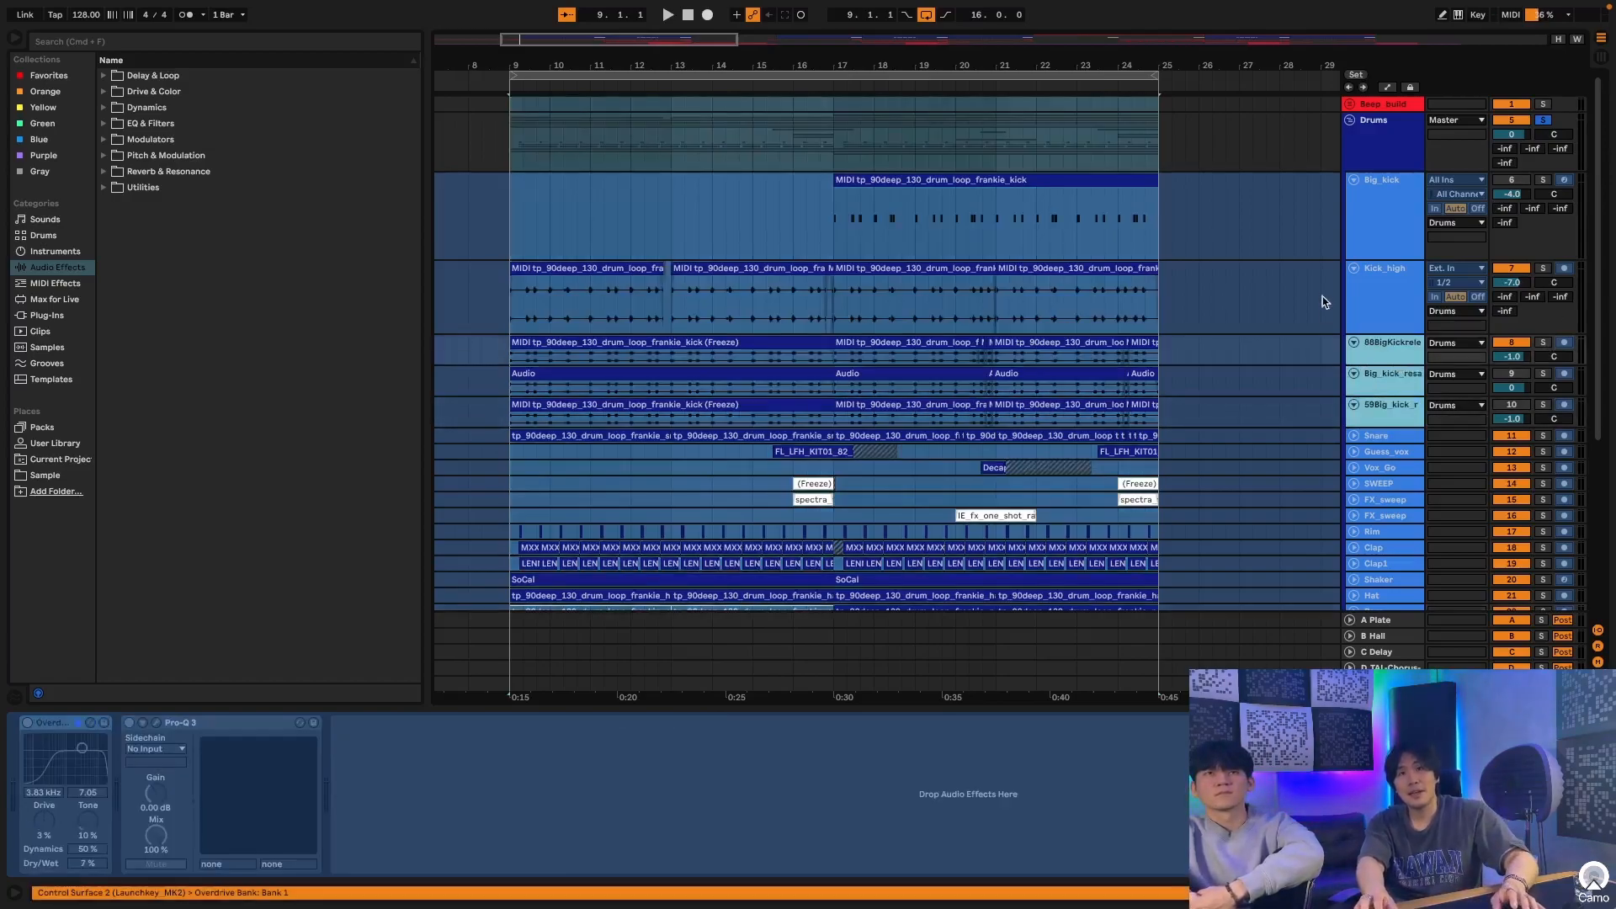
{"action": "left_click", "coordinate": [1393, 383]}
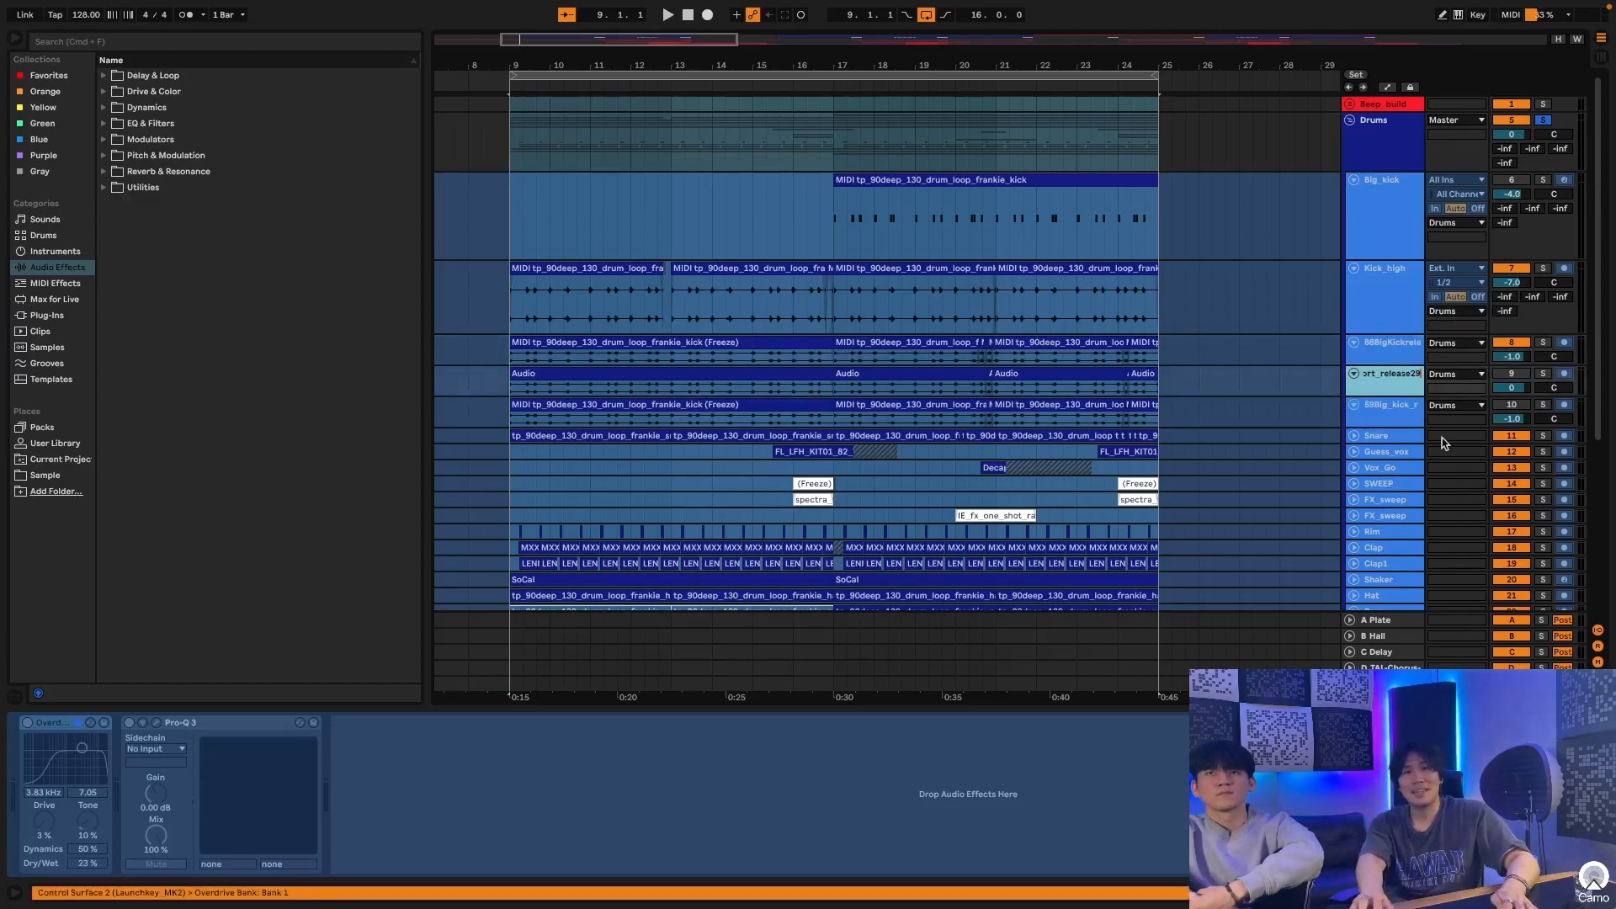
{"action": "key", "text": "Tab"}
{"action": "left_click", "coordinate": [1411, 345]}
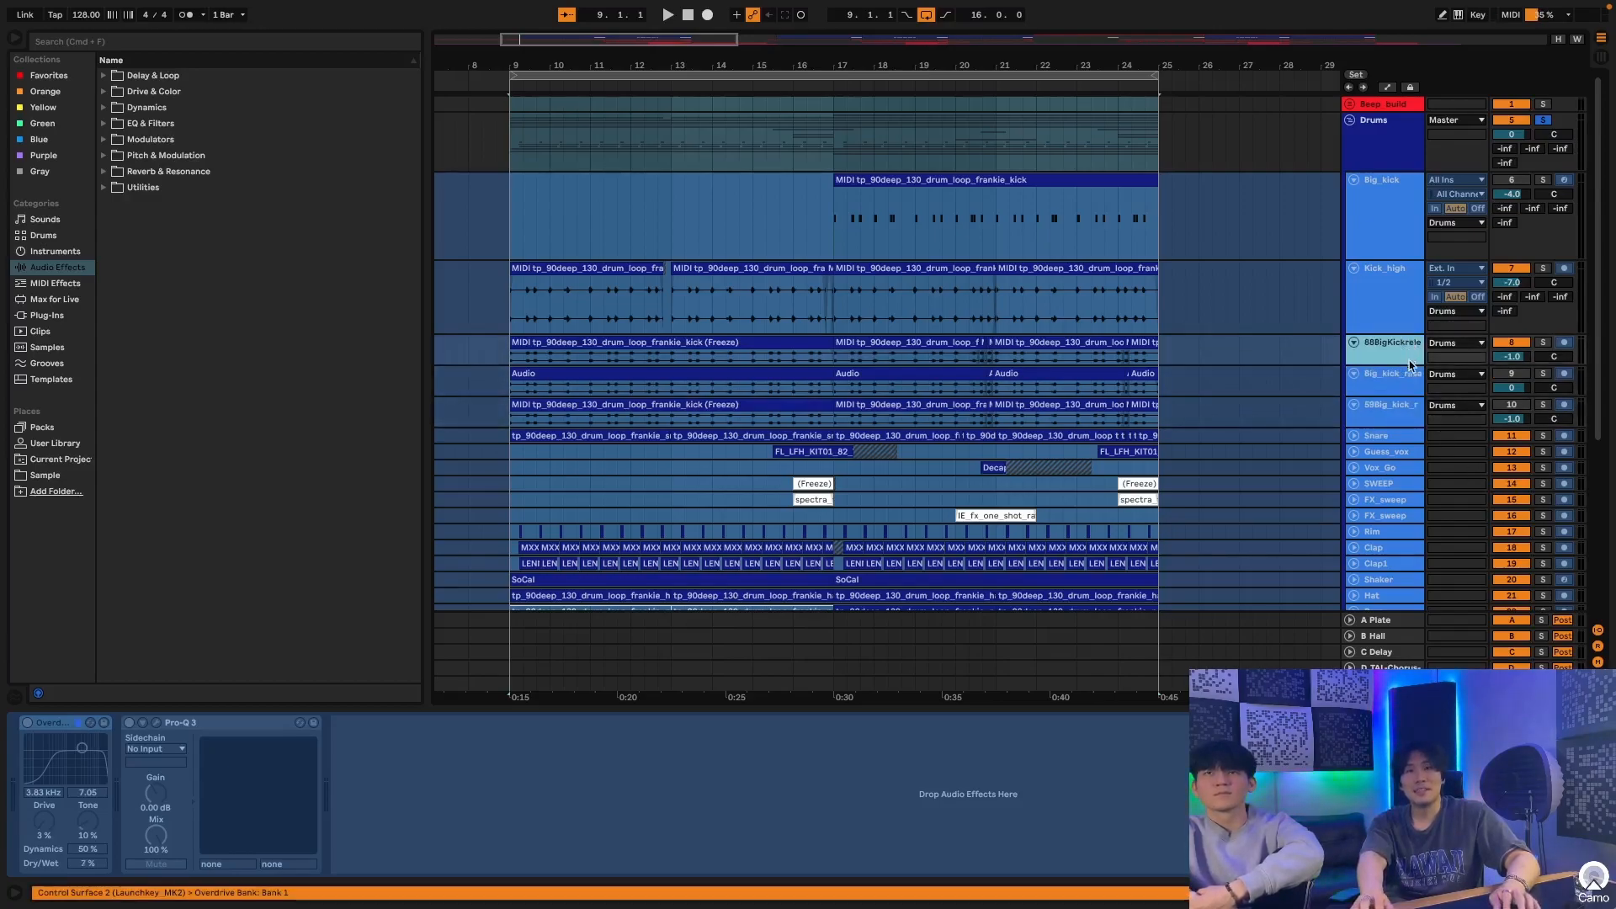
{"action": "left_click", "coordinate": [1410, 408], "text": "shift"}
{"action": "left_click_drag", "start_coordinate": [525, 66], "coordinate": [566, 83]}
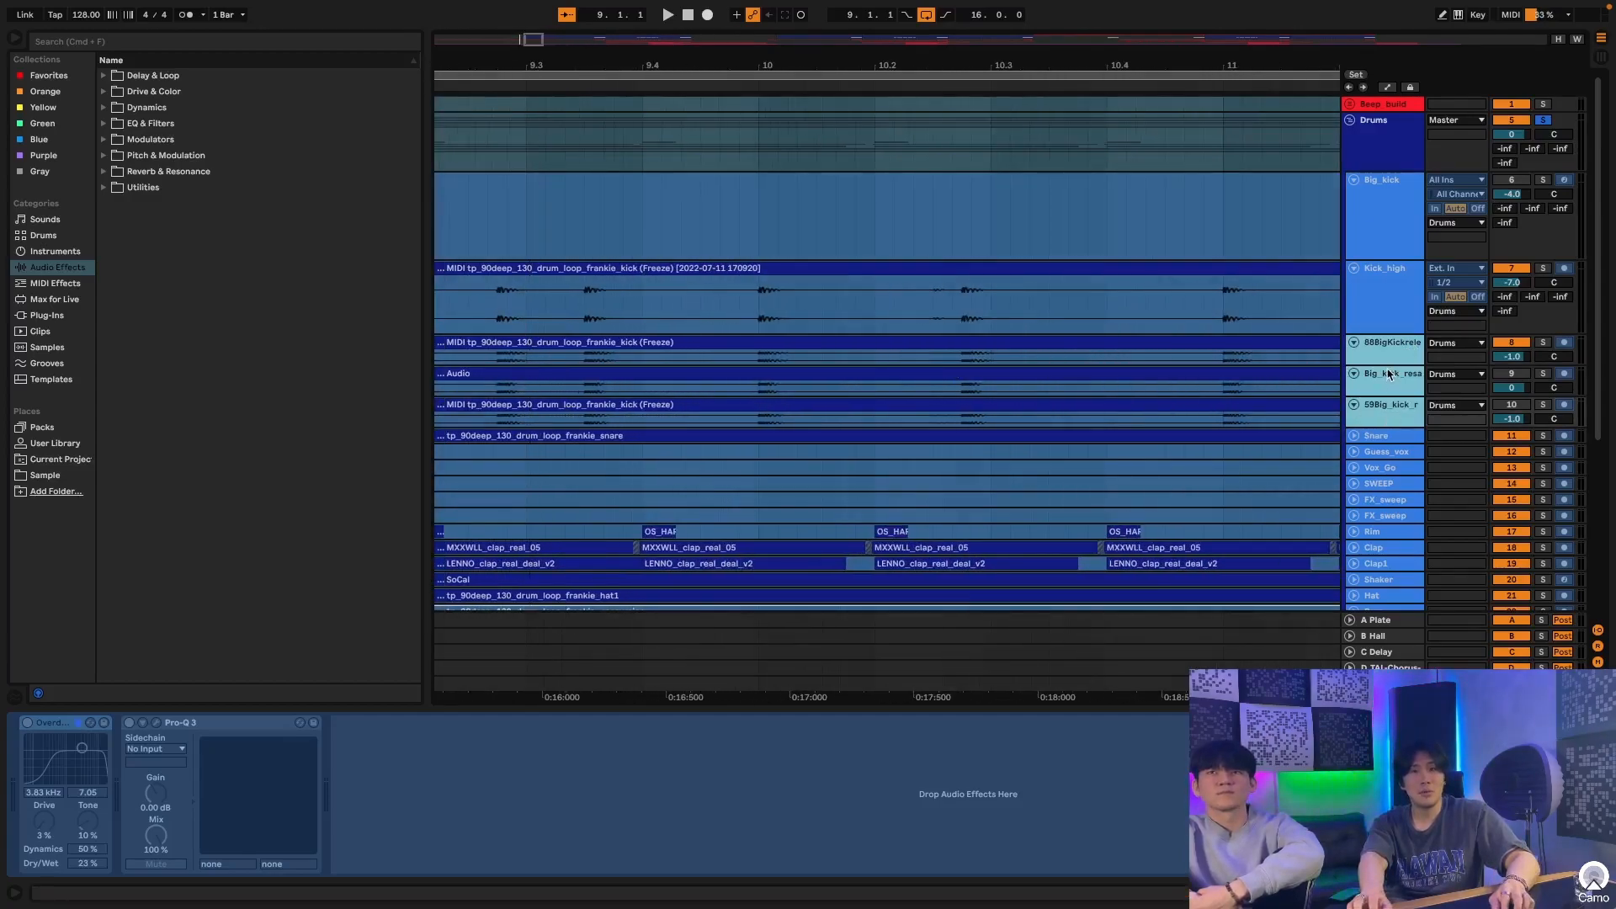
{"action": "key", "text": "h"}
Step: Highlight the first kick hit at bar 9 across the three big kick audio tracks and compare their waveform tails
{"action": "scroll", "coordinate": [804, 275], "scroll_direction": "left", "scroll_amount": 6}
{"action": "scroll", "coordinate": [804, 274], "scroll_direction": "right", "scroll_amount": 3}
{"action": "left_click_drag", "start_coordinate": [800, 59], "coordinate": [801, 63]}
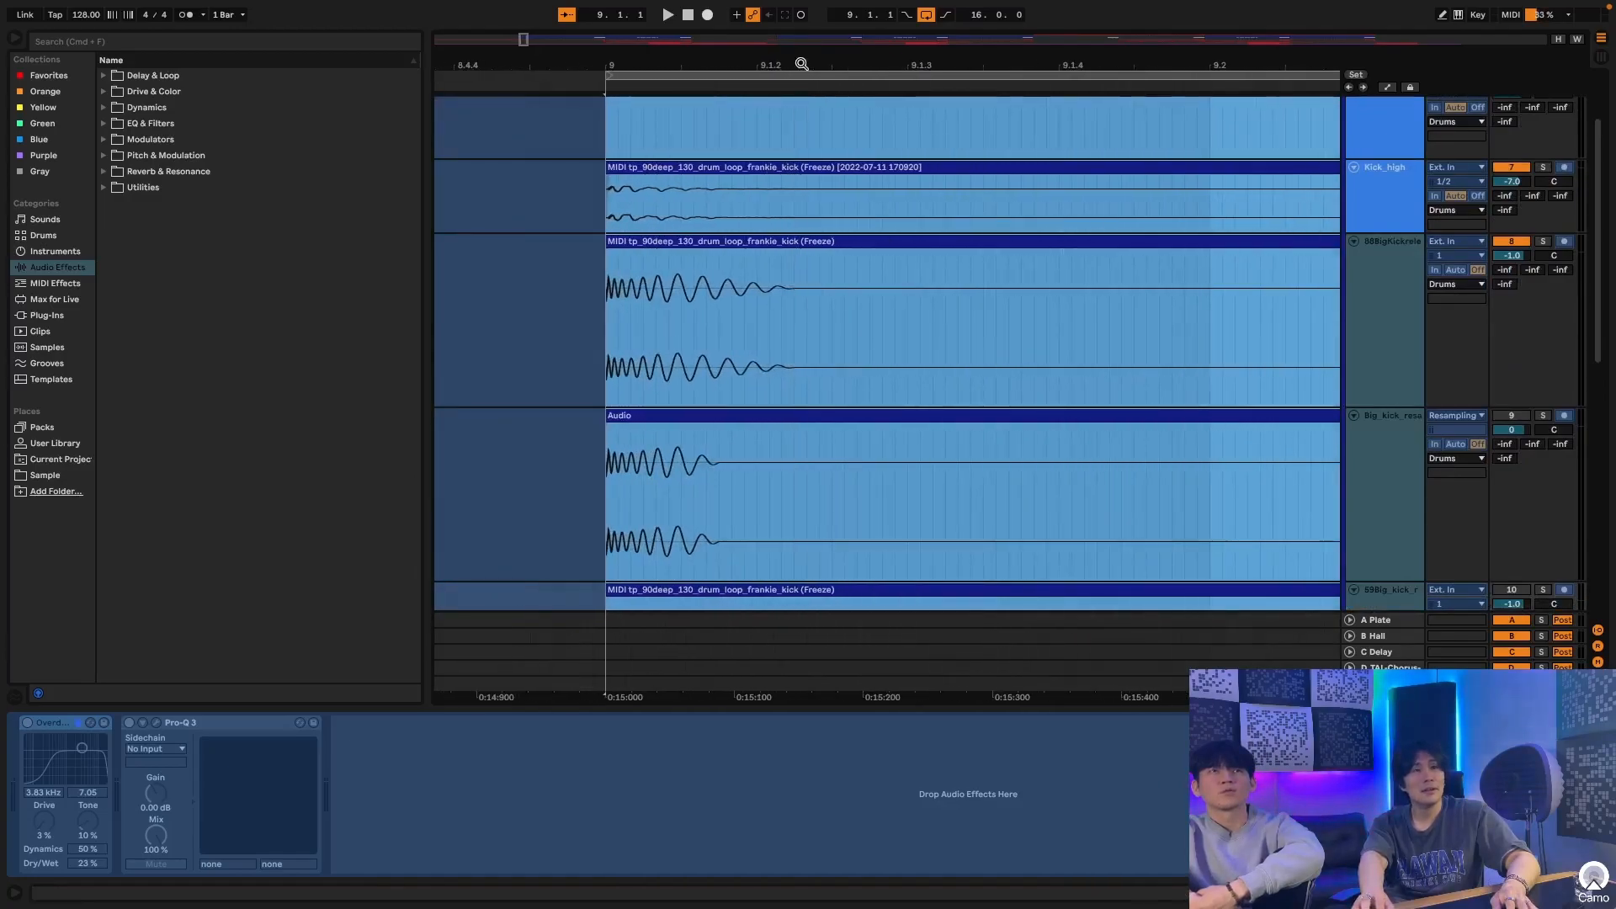
{"action": "scroll", "coordinate": [827, 448], "scroll_direction": "down", "scroll_amount": 3}
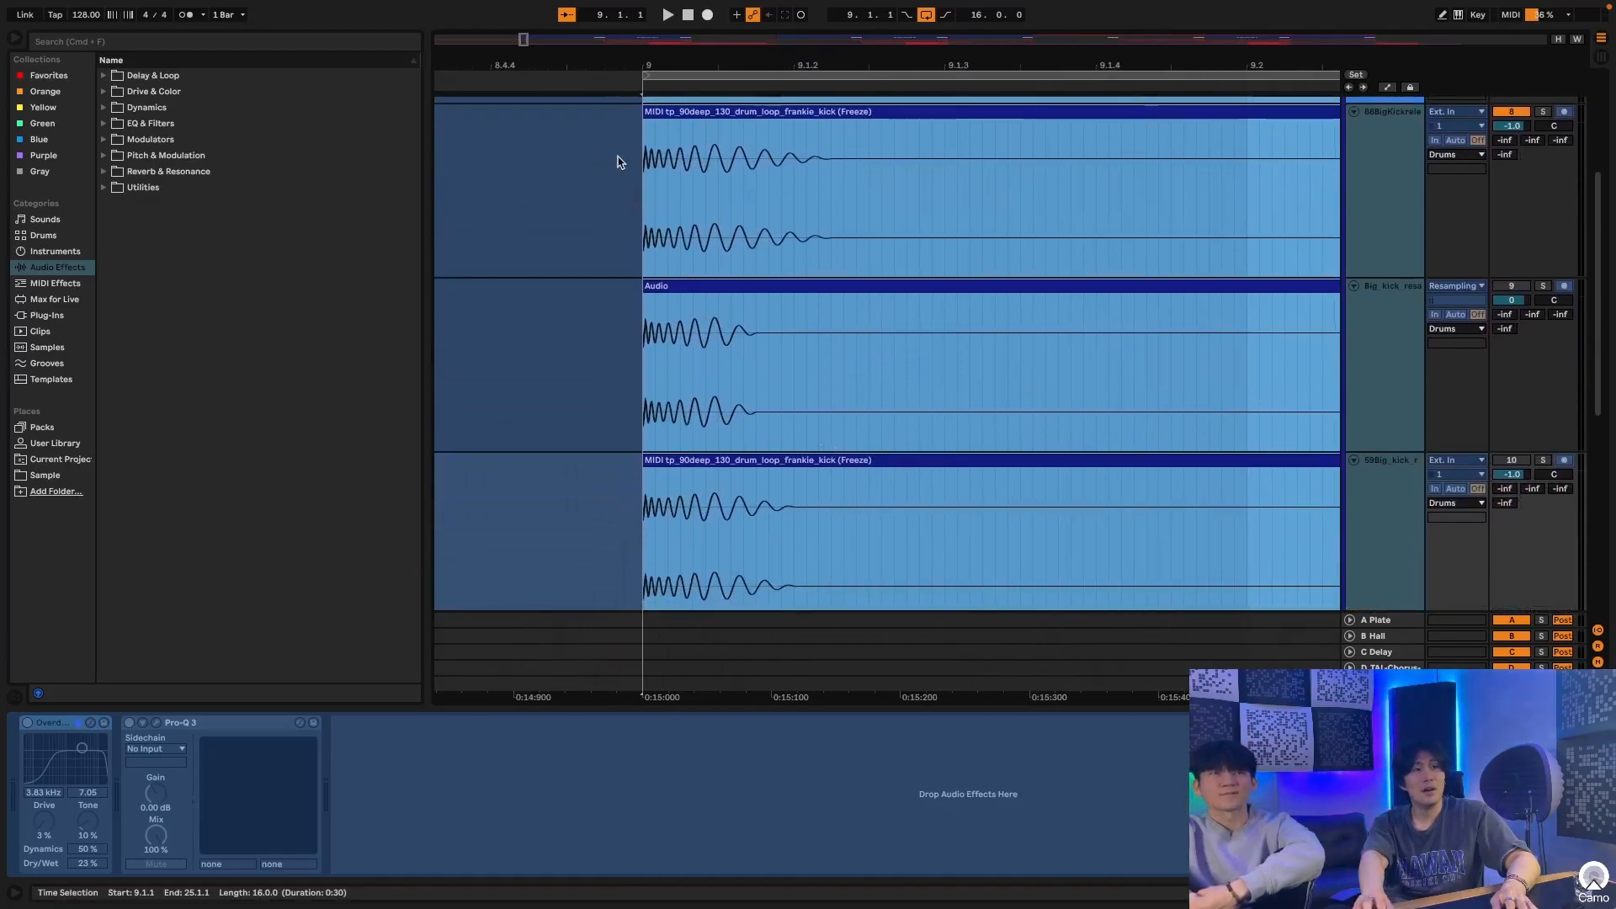
{"action": "left_click_drag", "start_coordinate": [641, 160], "coordinate": [860, 498]}
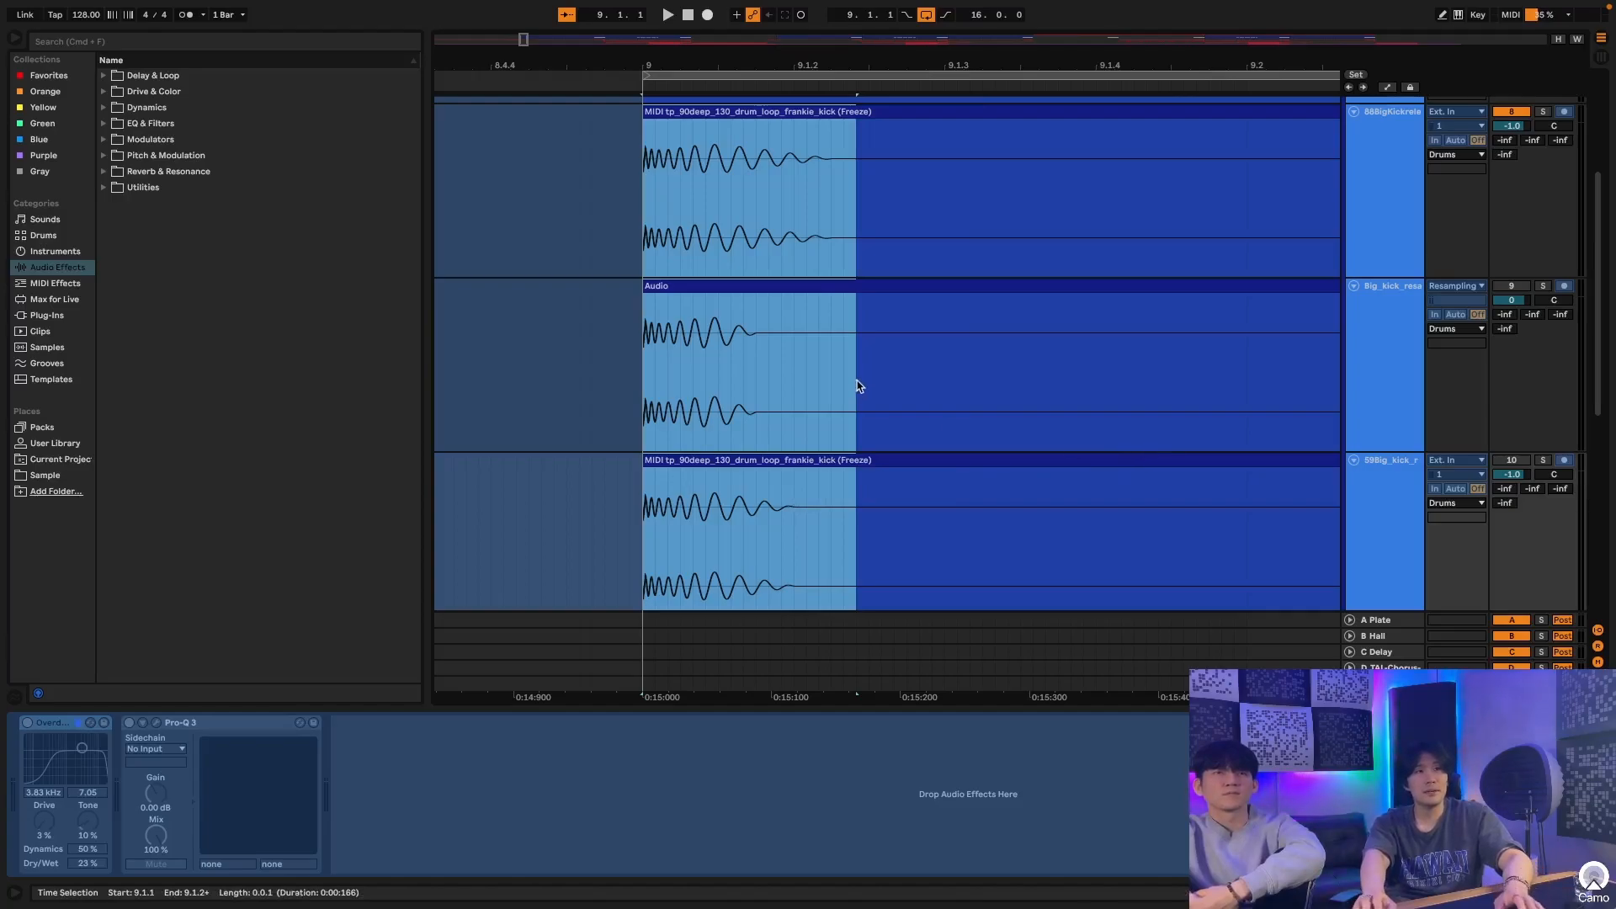
{"action": "scroll", "coordinate": [855, 386], "scroll_direction": "up", "scroll_amount": 2}
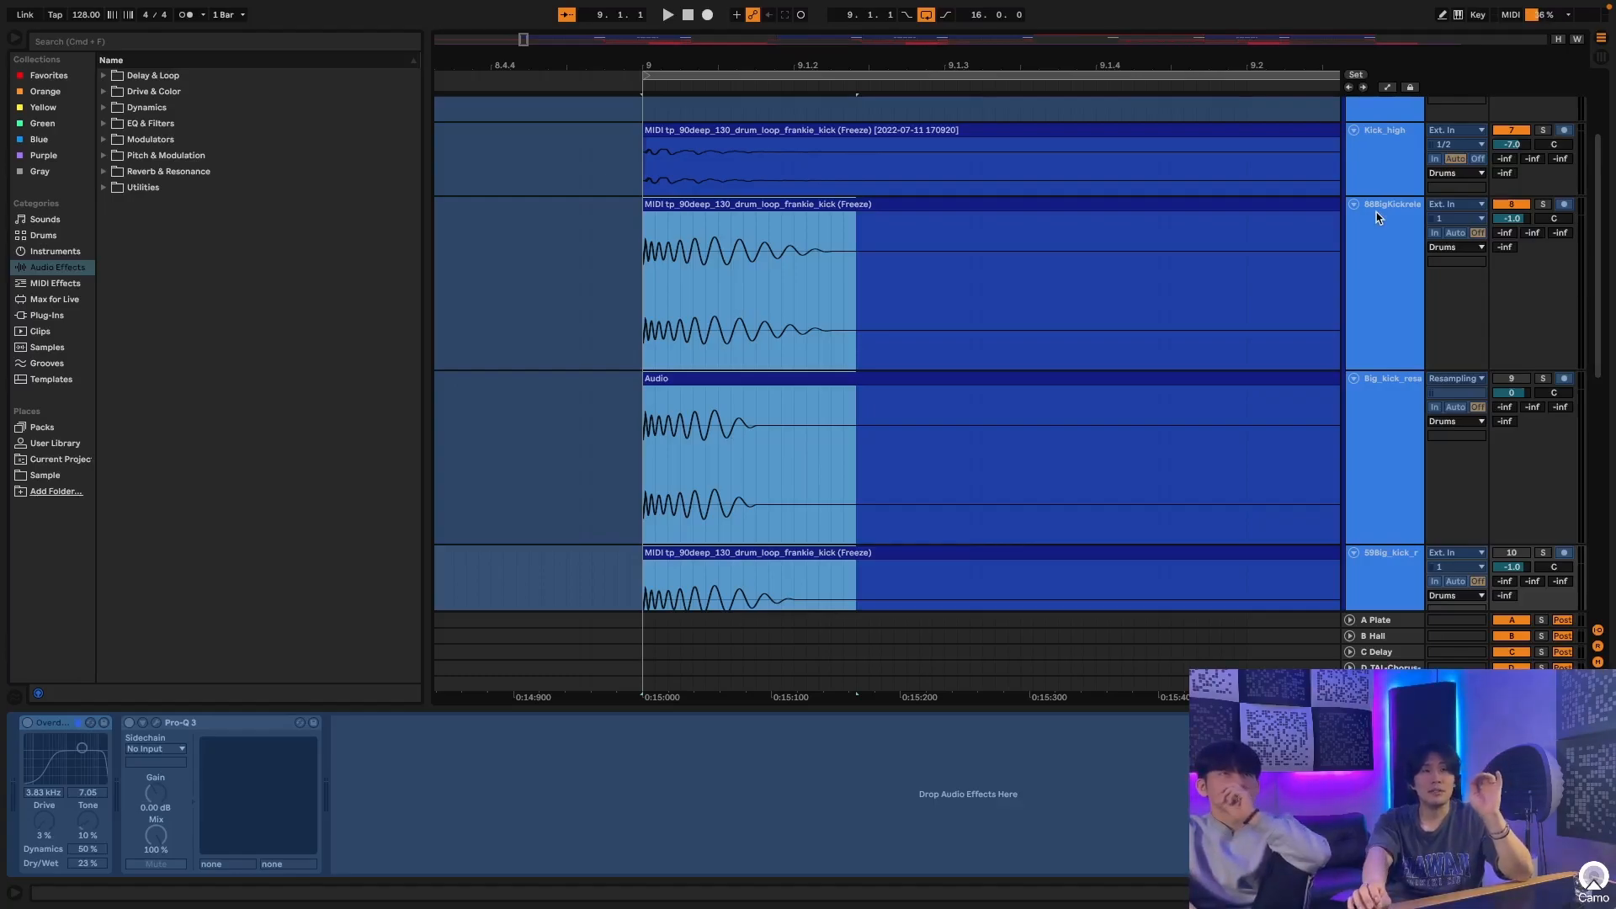
Step: Unfold the Bass group and compare its clips with the kick hits from bar 9 onward
{"action": "scroll", "coordinate": [854, 182], "scroll_direction": "down", "scroll_amount": 1}
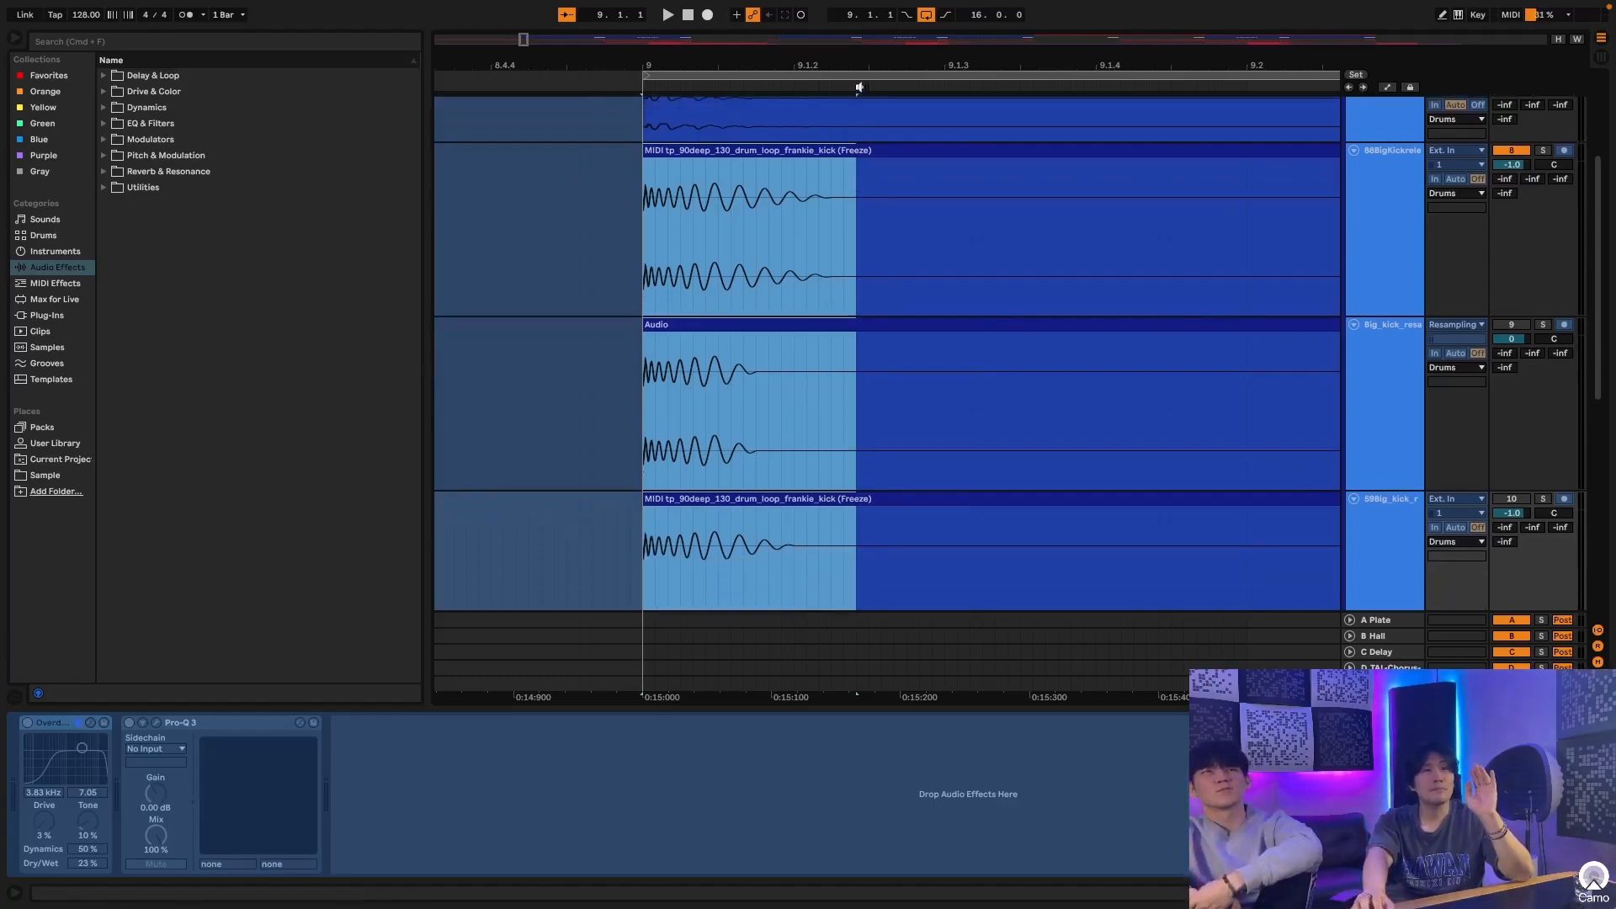
{"action": "left_click_drag", "start_coordinate": [864, 63], "coordinate": [863, 38]}
{"action": "scroll", "coordinate": [960, 191], "scroll_direction": "right", "scroll_amount": 3}
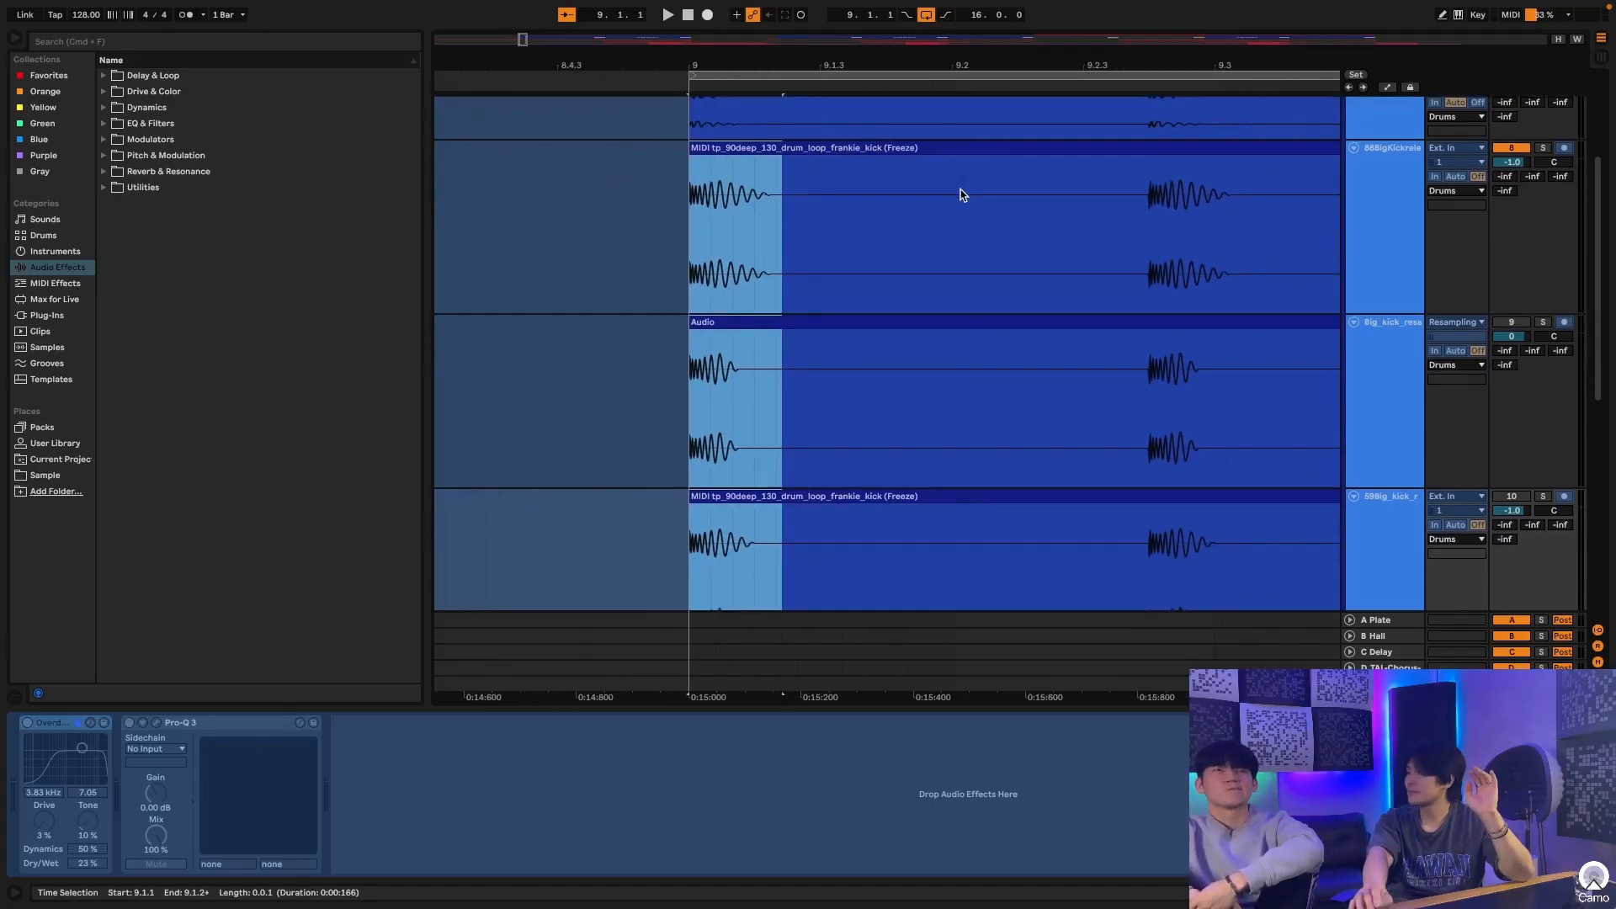
{"action": "left_click_drag", "start_coordinate": [858, 66], "coordinate": [859, 38]}
{"action": "scroll", "coordinate": [917, 155], "scroll_direction": "right", "scroll_amount": 3}
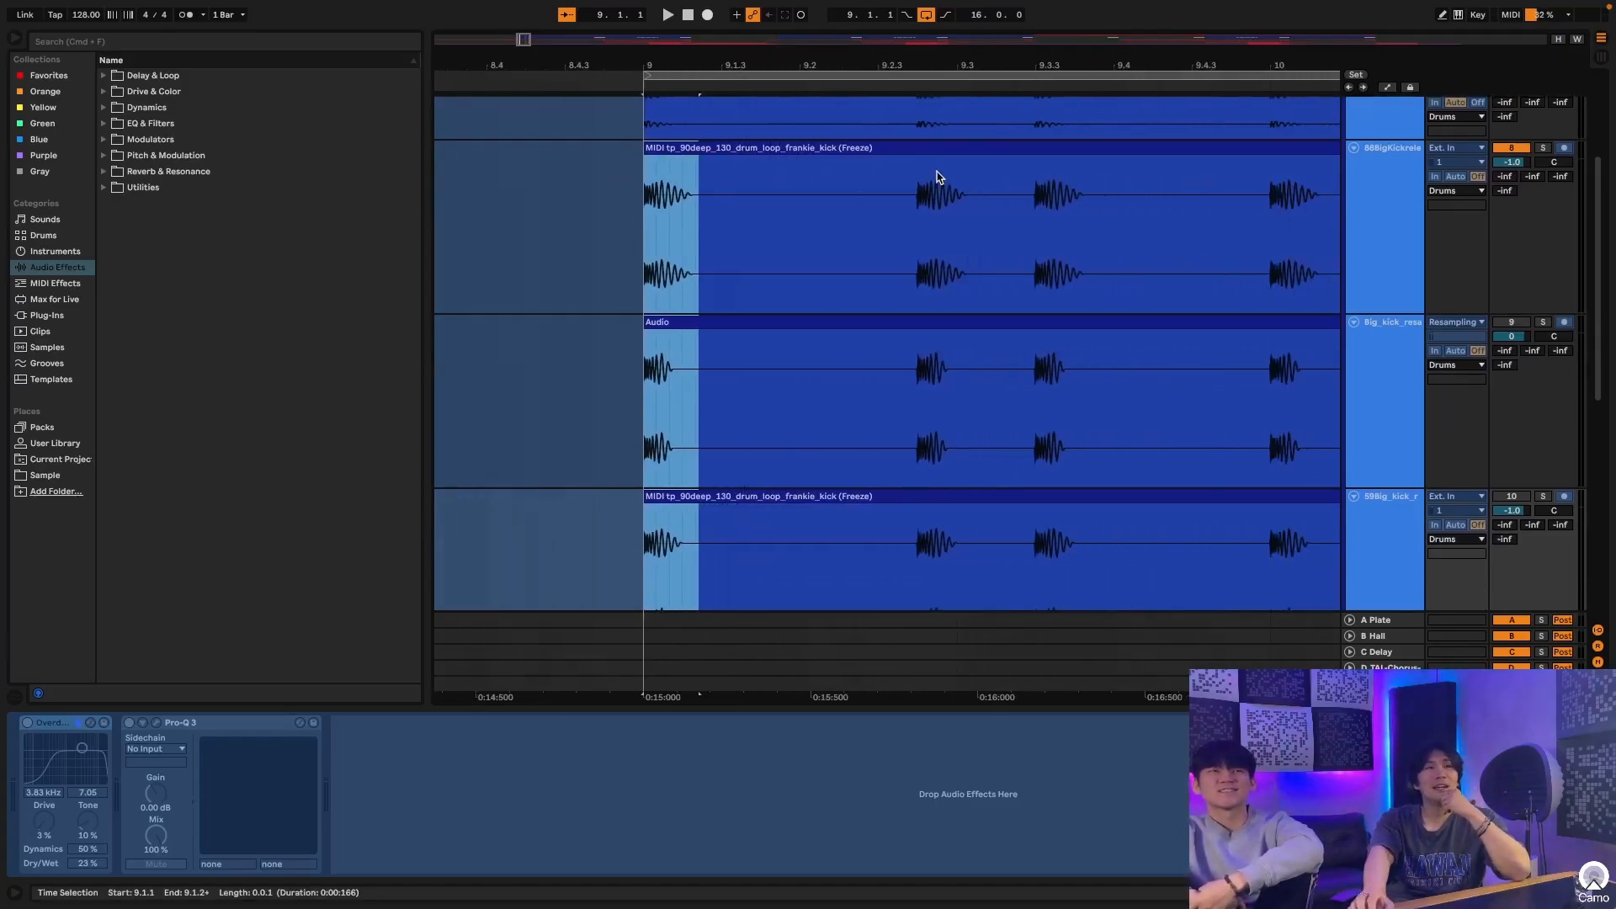
{"action": "scroll", "coordinate": [938, 177], "scroll_direction": "down", "scroll_amount": 10}
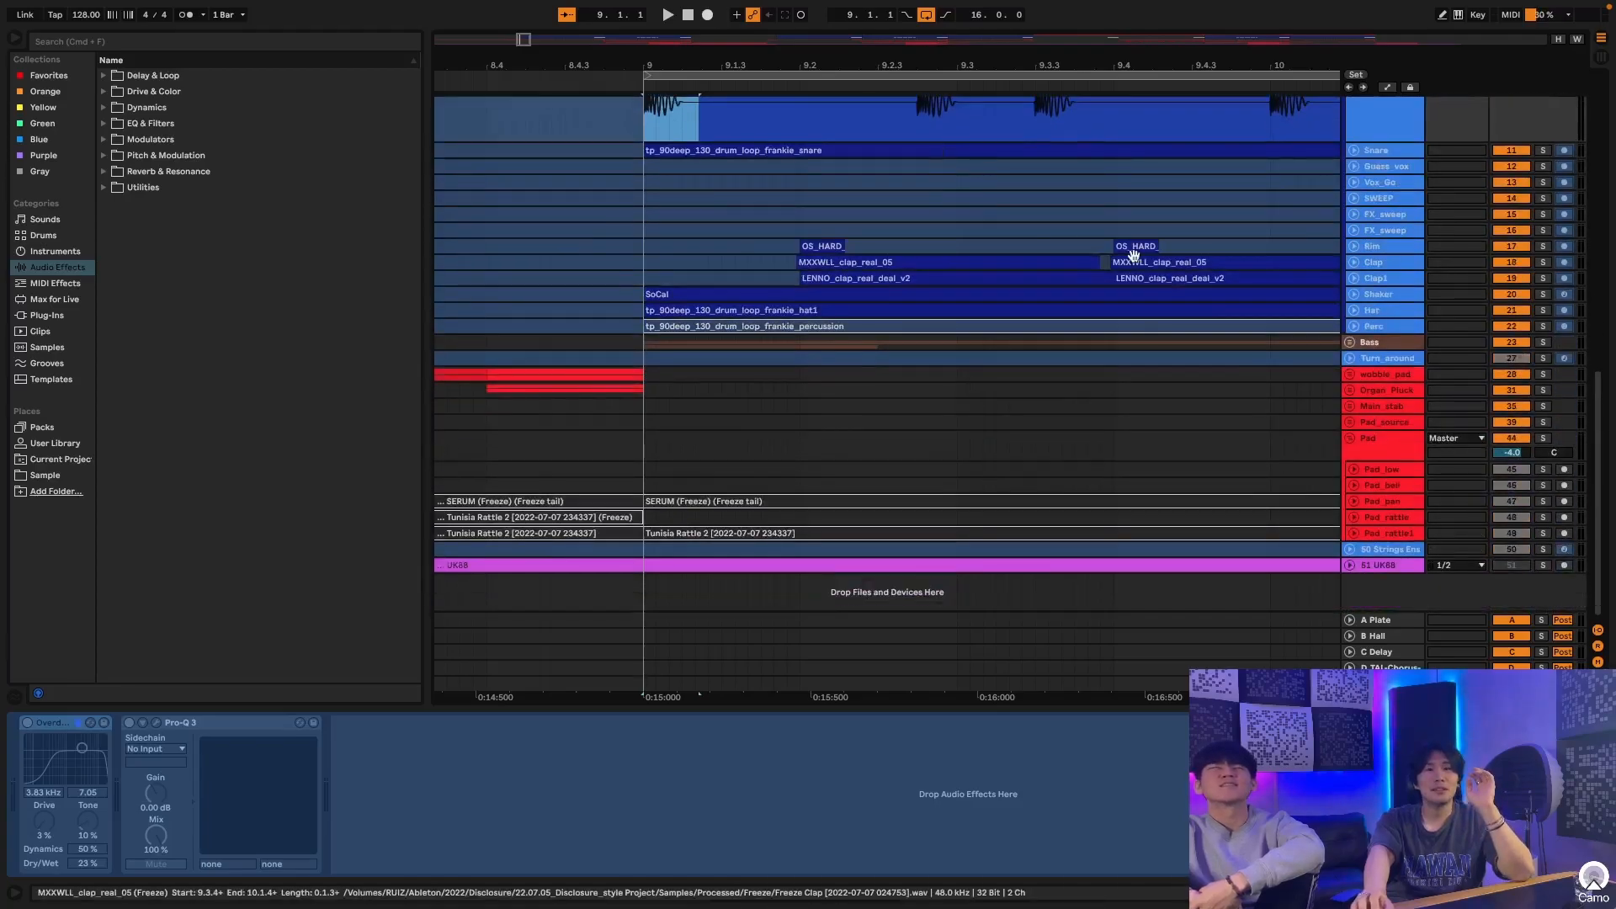
{"action": "left_click", "coordinate": [1349, 343]}
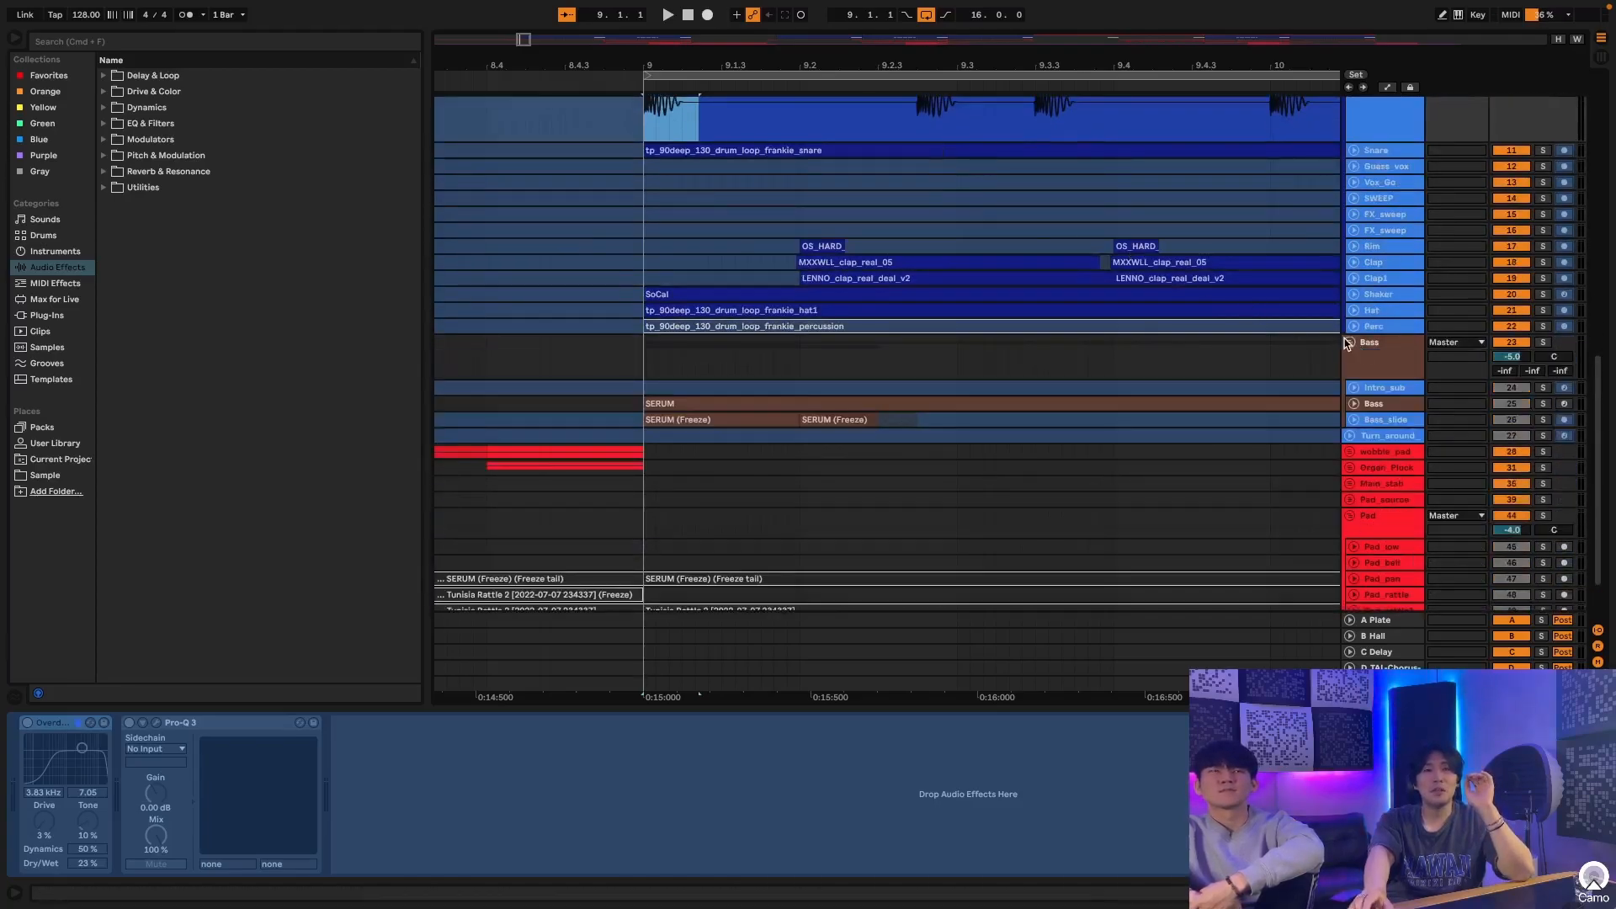
{"action": "left_click_drag", "start_coordinate": [910, 64], "coordinate": [907, 21]}
{"action": "scroll", "coordinate": [906, 85], "scroll_direction": "right", "scroll_amount": 5}
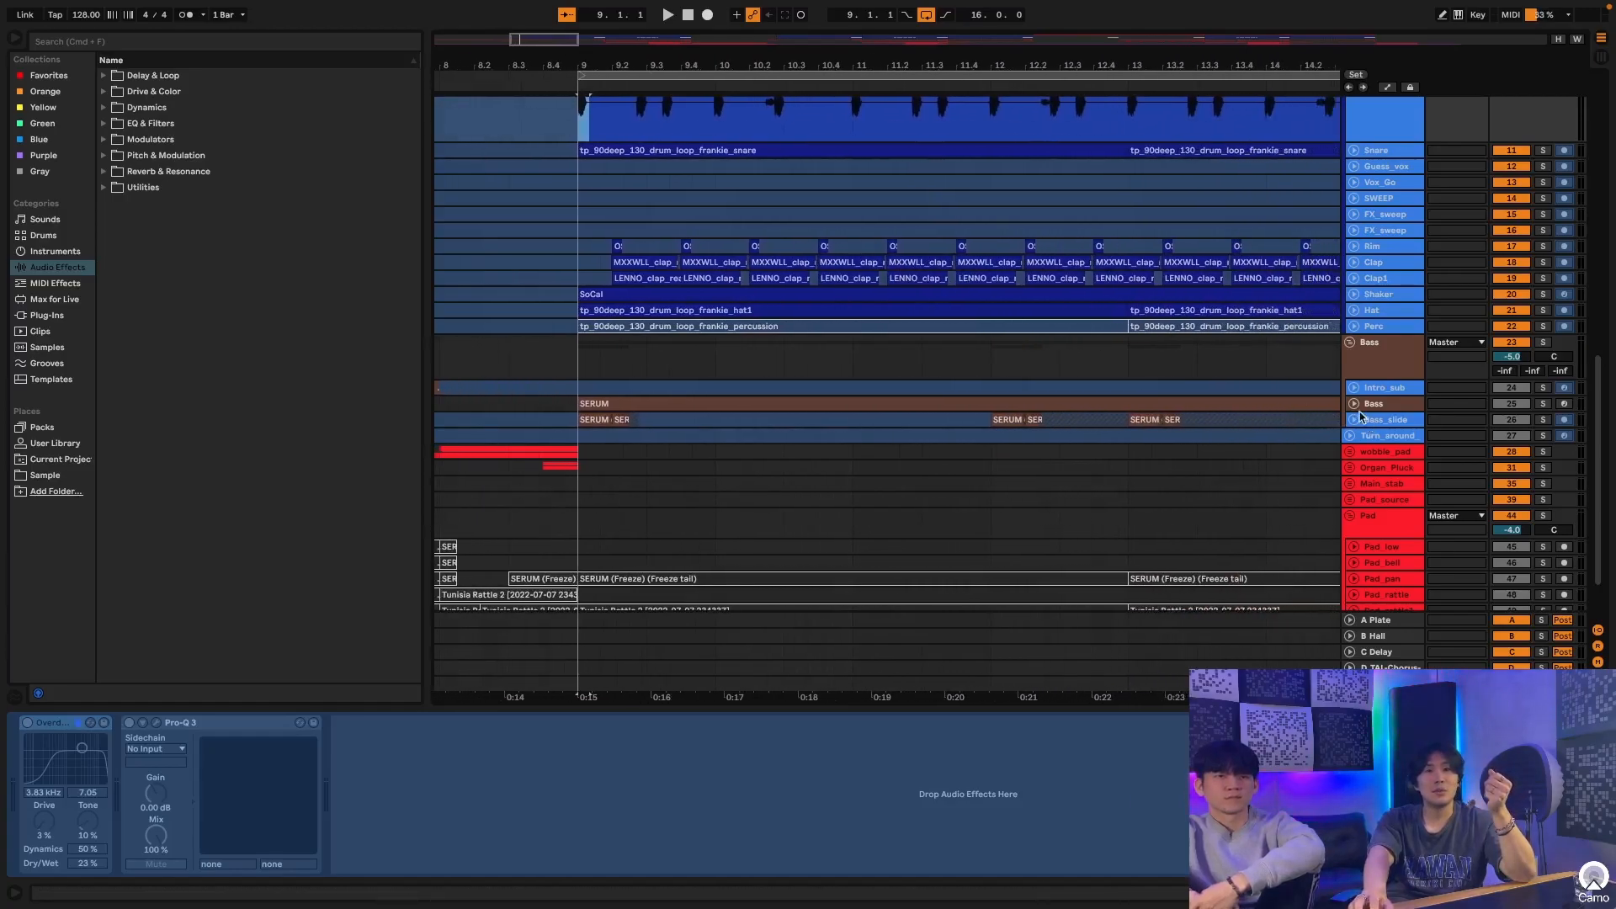
Step: Inspect the Bass track inside the Bass group, fold the group again and return to the kick tracks
{"action": "left_click", "coordinate": [1353, 404]}
{"action": "scroll", "coordinate": [988, 436], "scroll_direction": "right", "scroll_amount": 1}
{"action": "scroll", "coordinate": [988, 436], "scroll_direction": "up", "scroll_amount": 2}
{"action": "left_click", "coordinate": [1353, 440]}
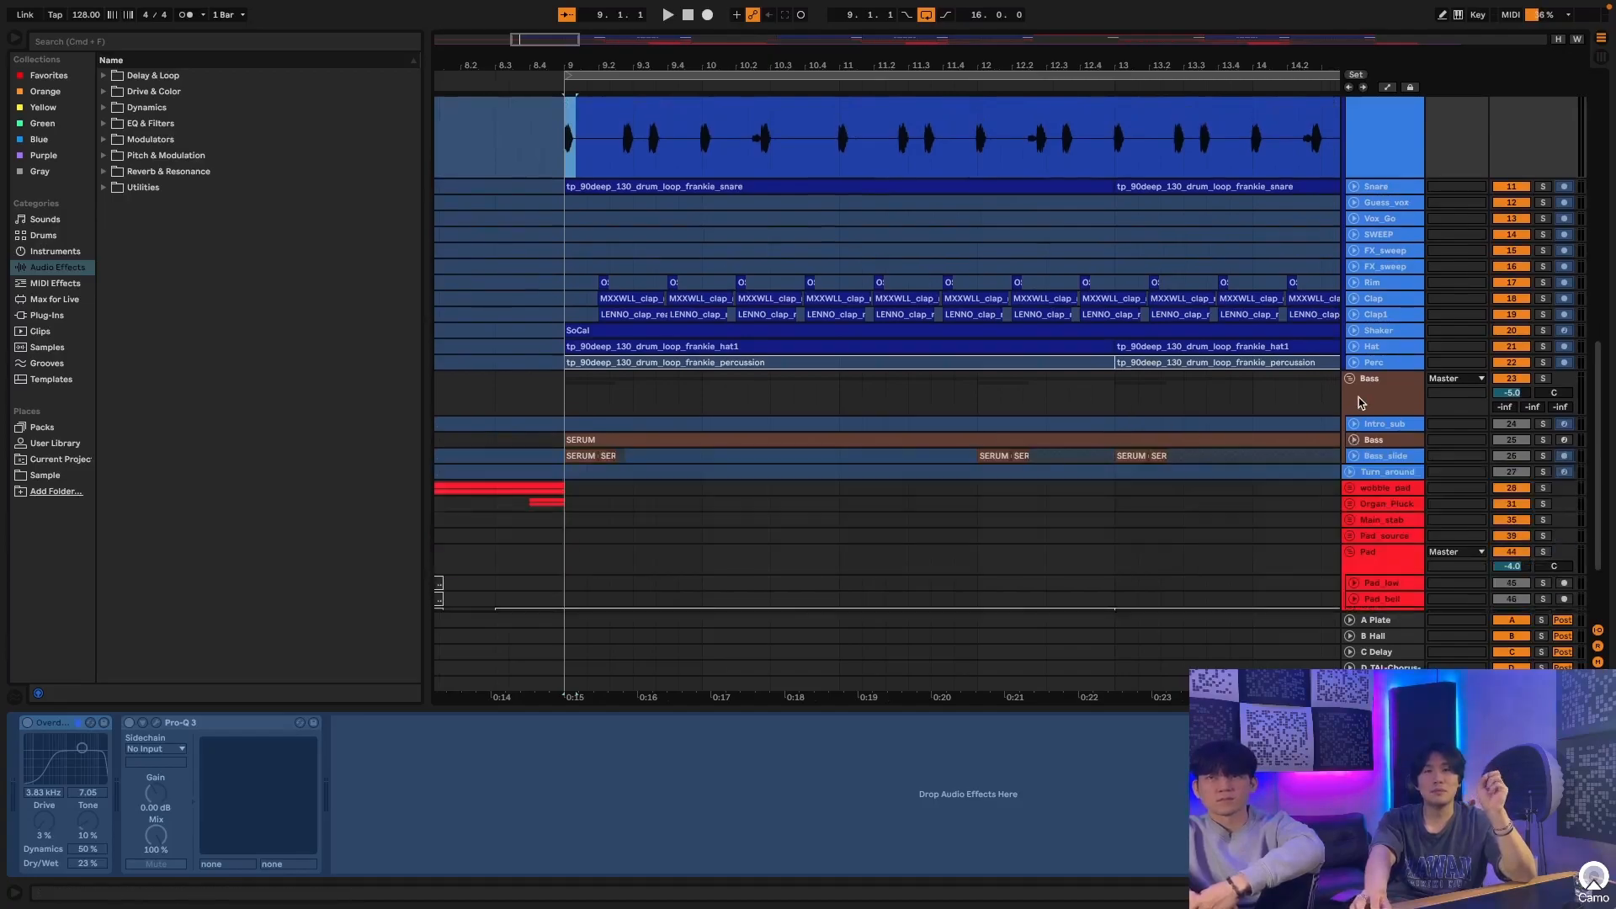
{"action": "left_click", "coordinate": [1350, 381]}
{"action": "scroll", "coordinate": [1279, 393], "scroll_direction": "up", "scroll_amount": 10}
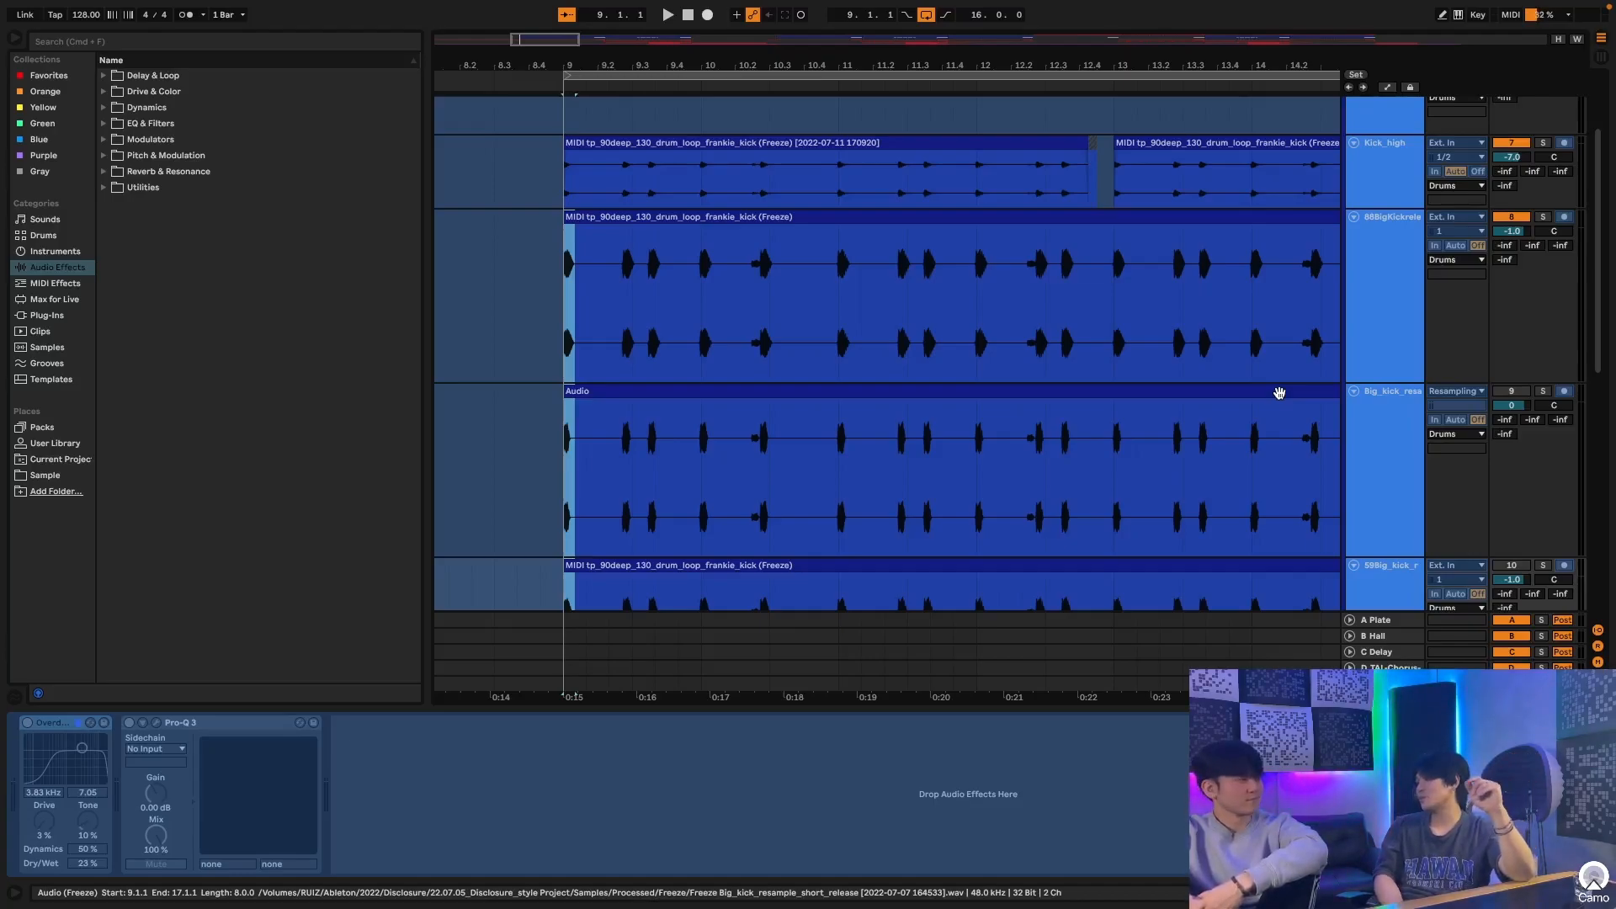
Step: Select the five kick tracks from Big_kick down to the one above Snare and fold them all
{"action": "scroll", "coordinate": [1335, 286], "scroll_direction": "down", "scroll_amount": 5}
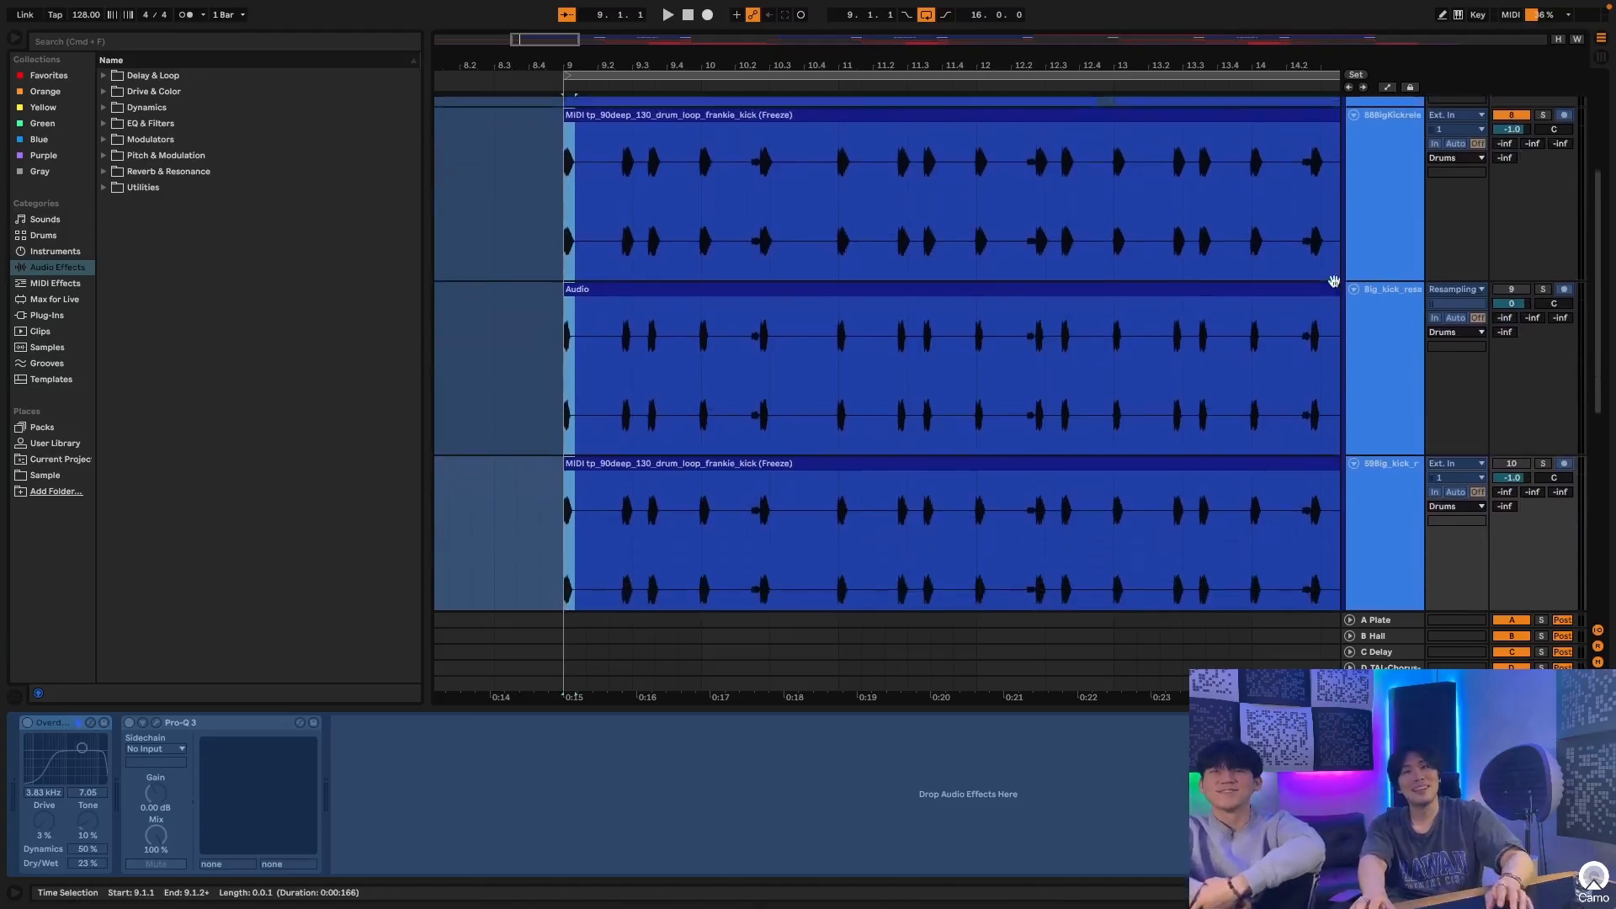
{"action": "scroll", "coordinate": [1310, 320], "scroll_direction": "up", "scroll_amount": 6}
{"action": "left_click", "coordinate": [1382, 224]}
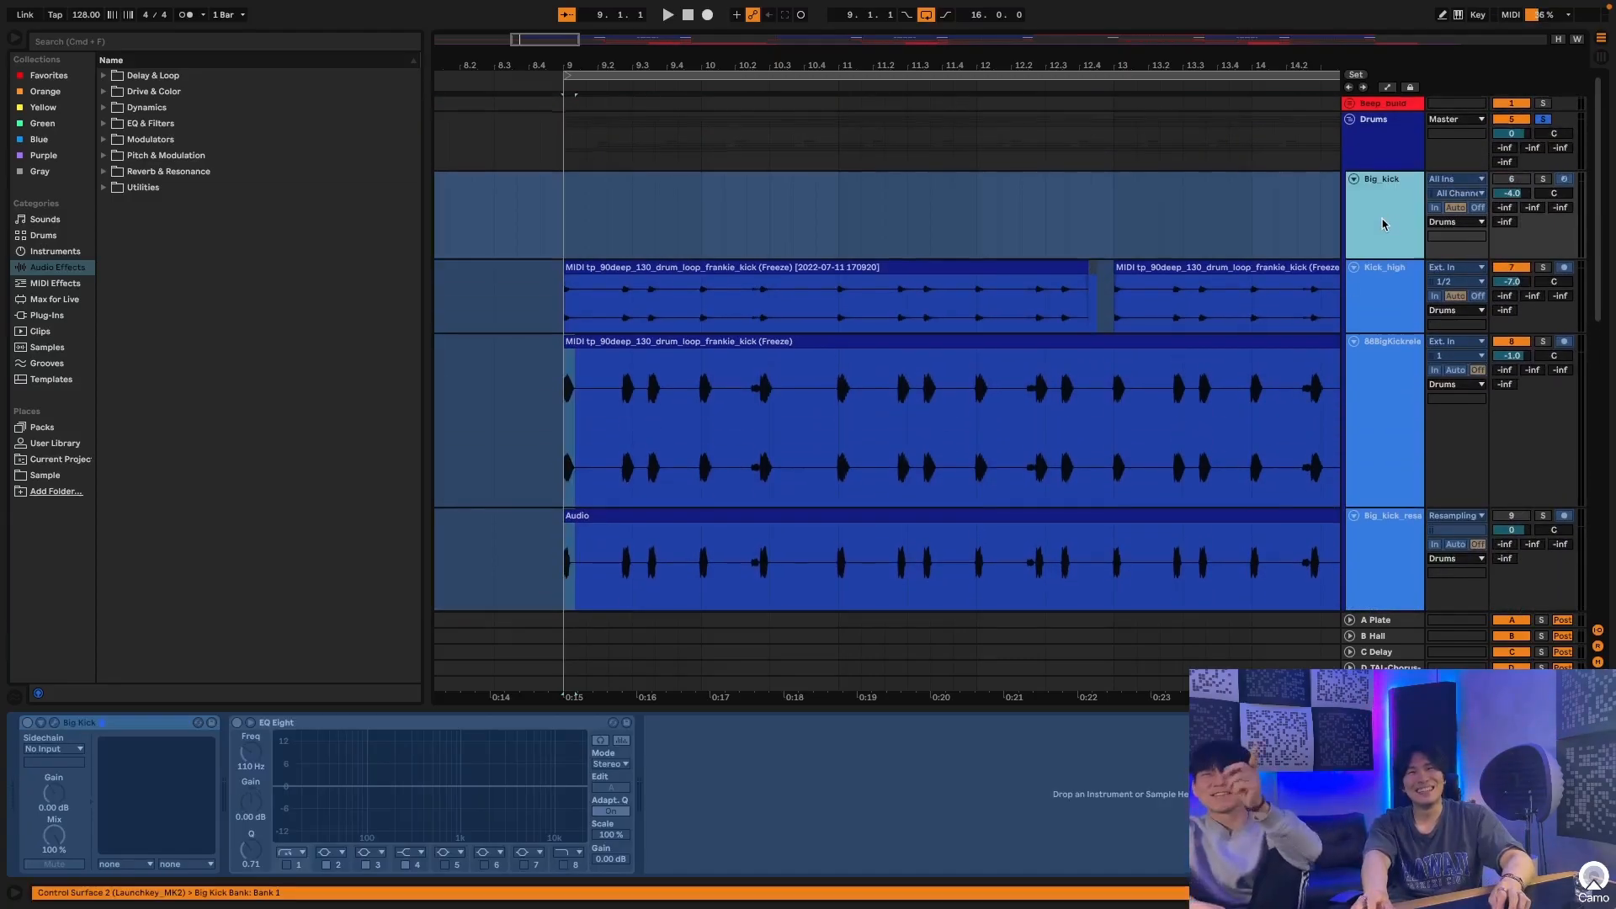
{"action": "scroll", "coordinate": [1385, 269], "scroll_direction": "down", "scroll_amount": 8}
{"action": "left_click", "coordinate": [1368, 141]}
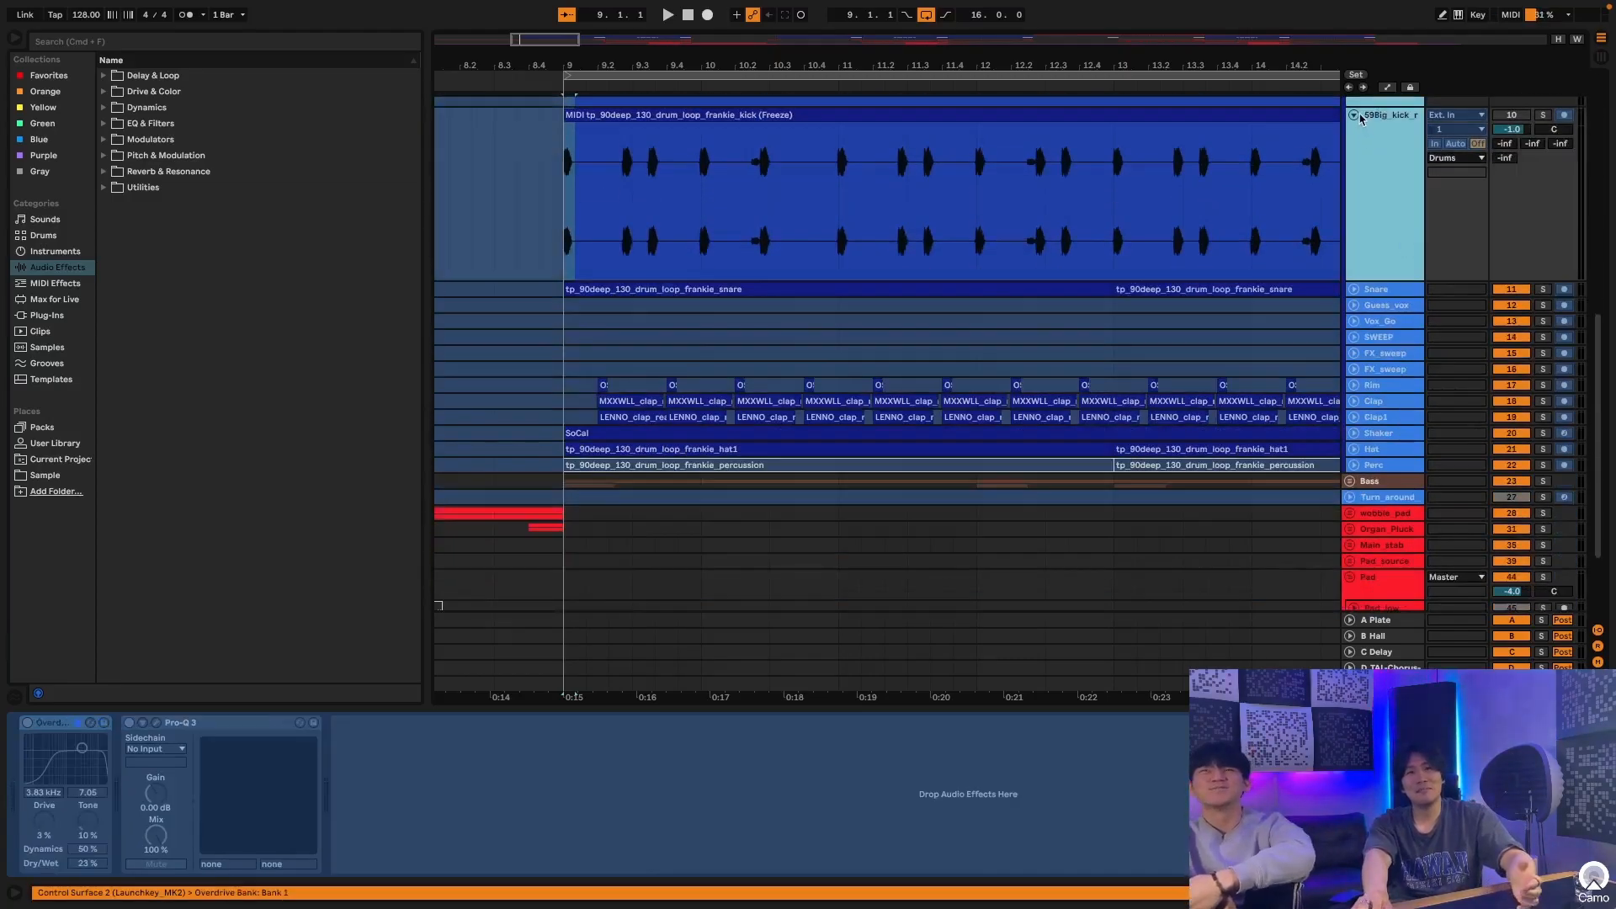
{"action": "scroll", "coordinate": [1369, 252], "scroll_direction": "up", "scroll_amount": 5}
{"action": "left_click", "coordinate": [1381, 210]}
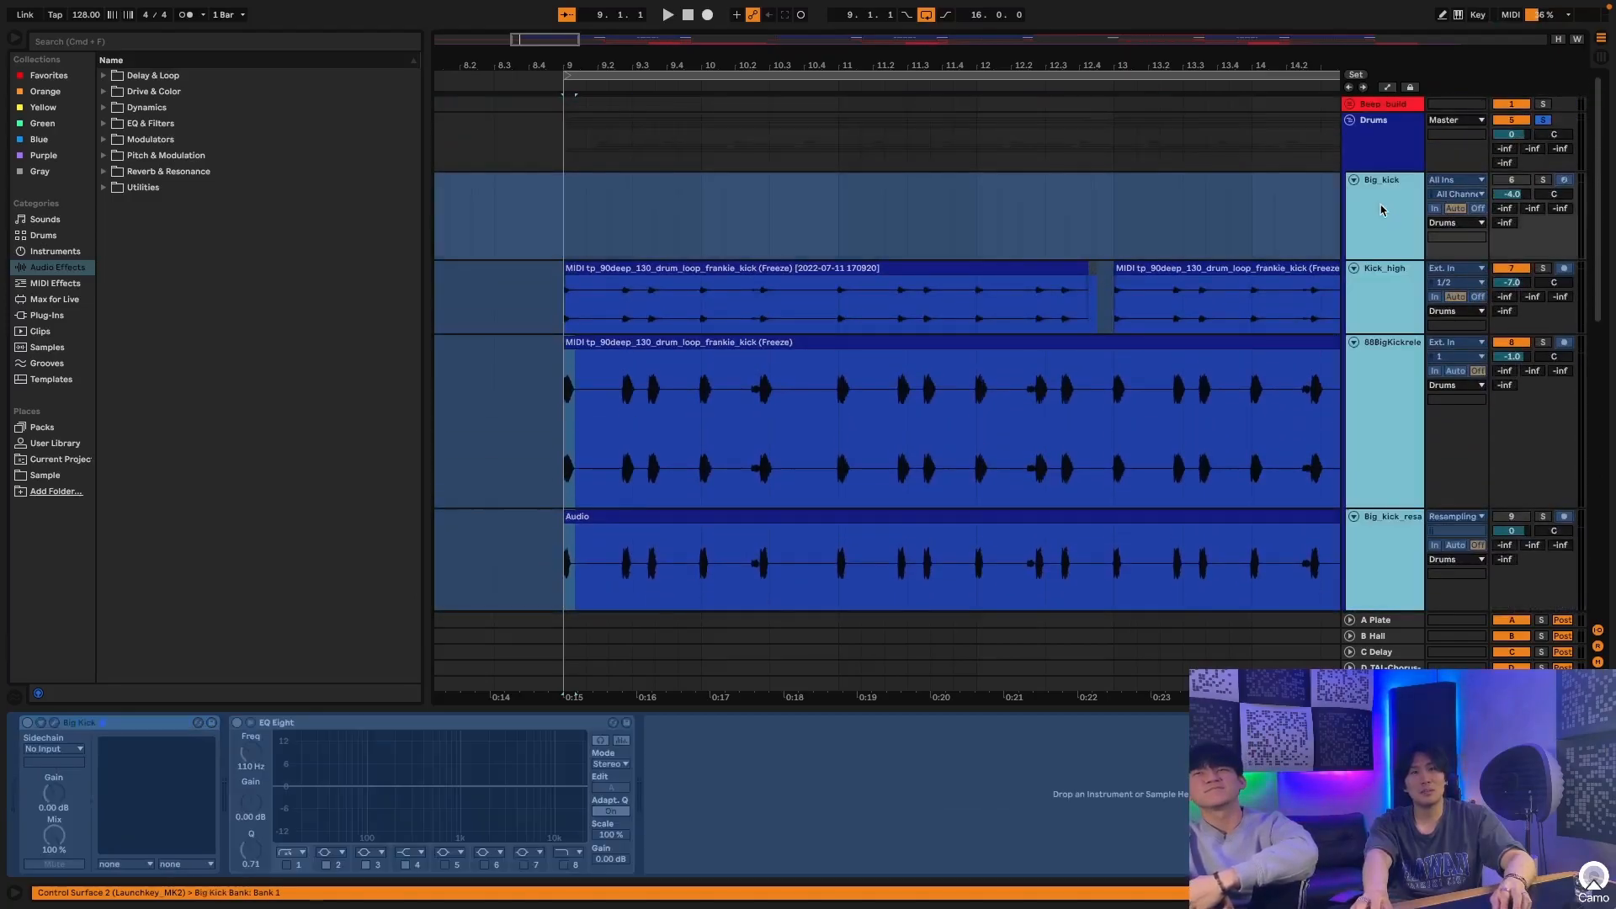
{"action": "left_click", "coordinate": [1353, 180]}
Step: Select the Big_kick clip starting at bar 17 and inspect the drum arrangement around it
{"action": "scroll", "coordinate": [1174, 276], "scroll_direction": "right", "scroll_amount": 1}
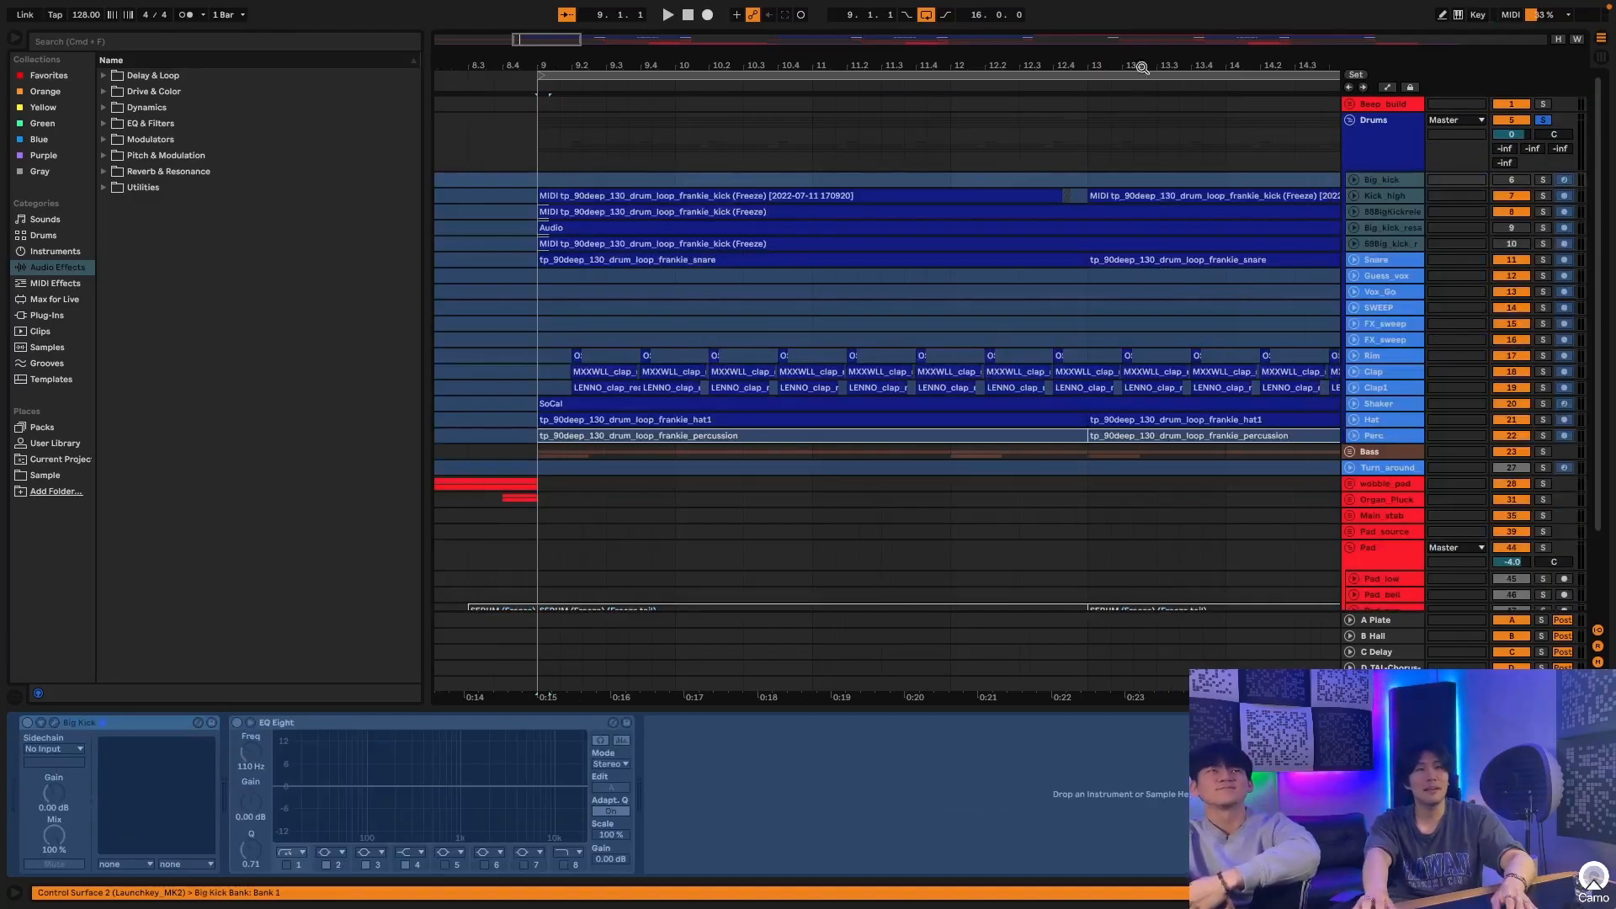
{"action": "left_click_drag", "start_coordinate": [1138, 59], "coordinate": [1105, 187]}
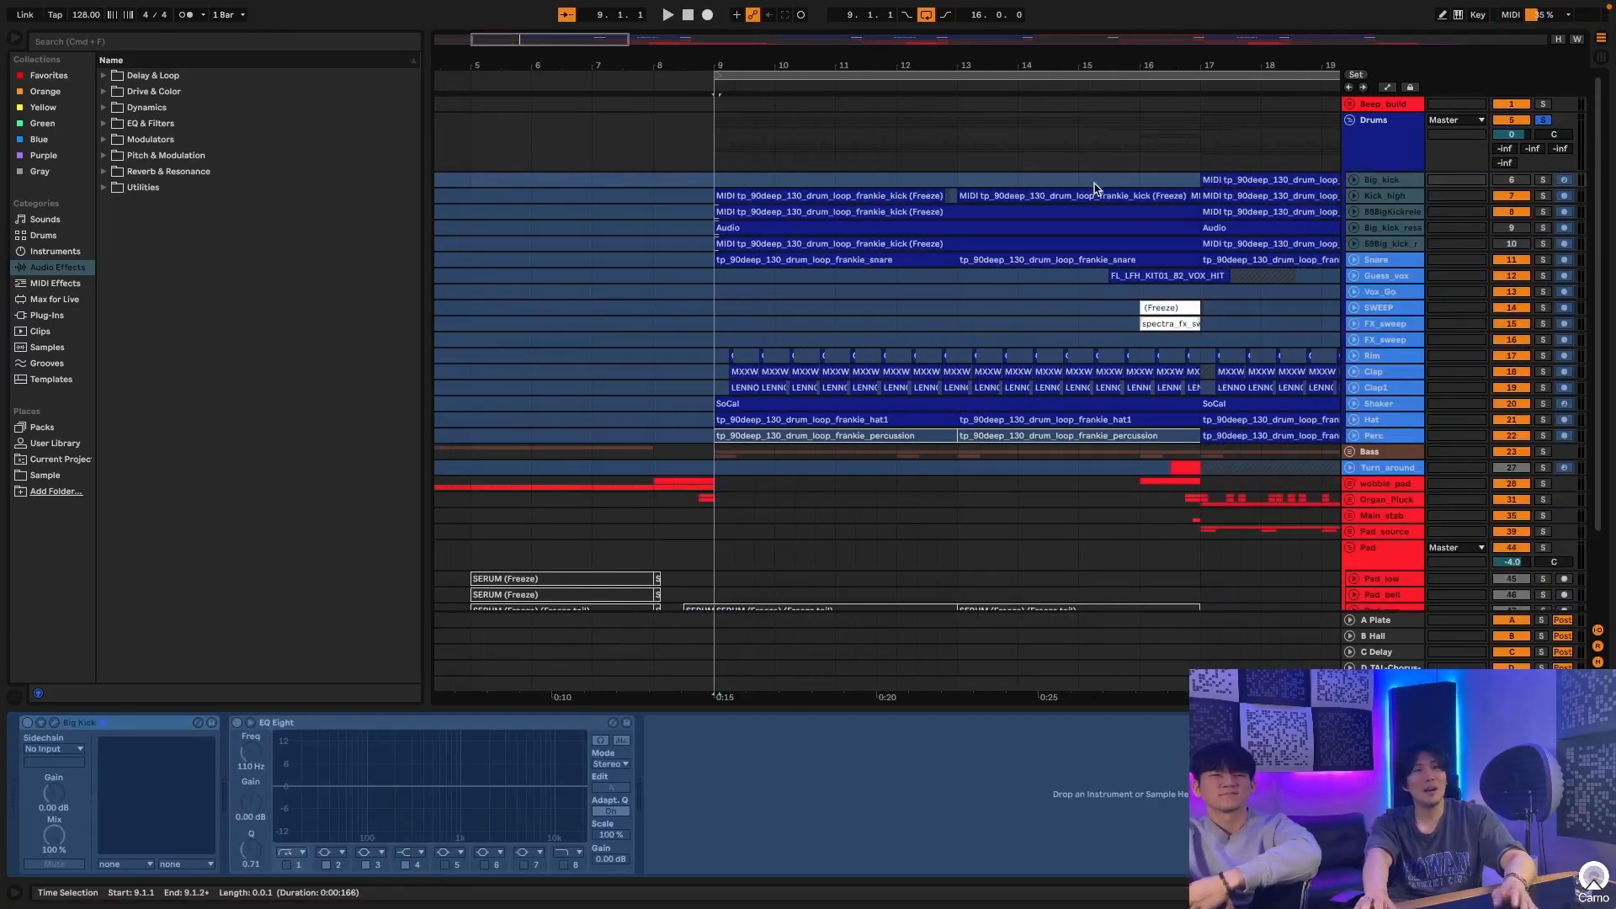
{"action": "scroll", "coordinate": [1059, 181], "scroll_direction": "right", "scroll_amount": 3}
{"action": "left_click", "coordinate": [1058, 181]}
{"action": "scroll", "coordinate": [1059, 181], "scroll_direction": "right", "scroll_amount": 6}
{"action": "scroll", "coordinate": [1059, 181], "scroll_direction": "right", "scroll_amount": 4}
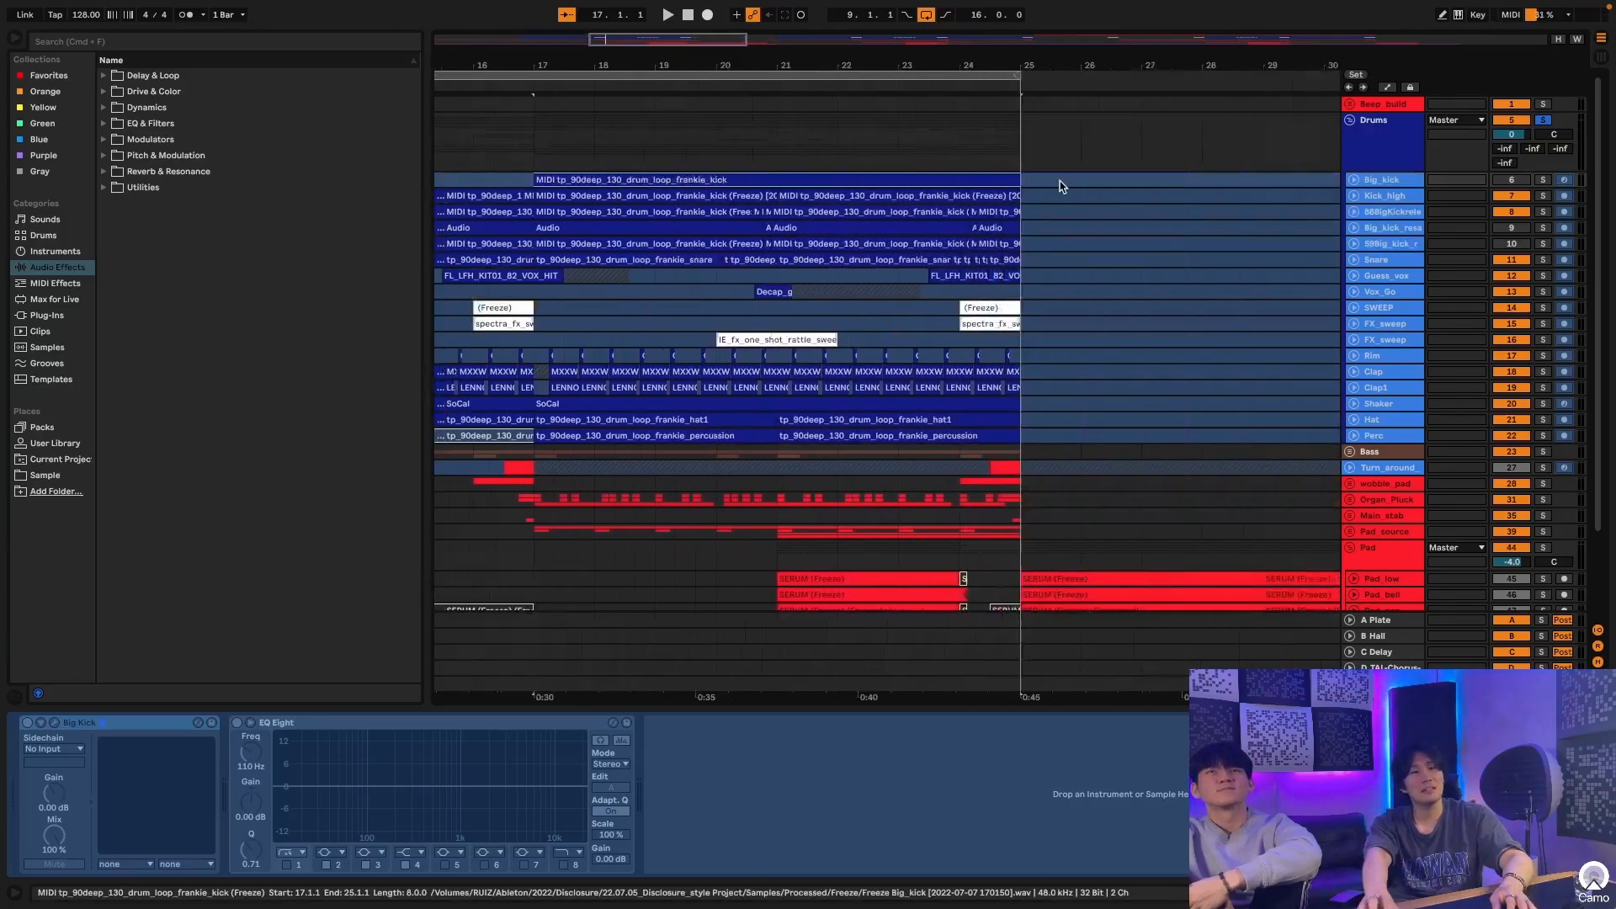
Step: Select the whole looped section from bar 9 to bar 25
{"action": "scroll", "coordinate": [1062, 183], "scroll_direction": "left", "scroll_amount": 2}
{"action": "left_click_drag", "start_coordinate": [1086, 58], "coordinate": [983, 58]}
{"action": "scroll", "coordinate": [867, 174], "scroll_direction": "right", "scroll_amount": 1}
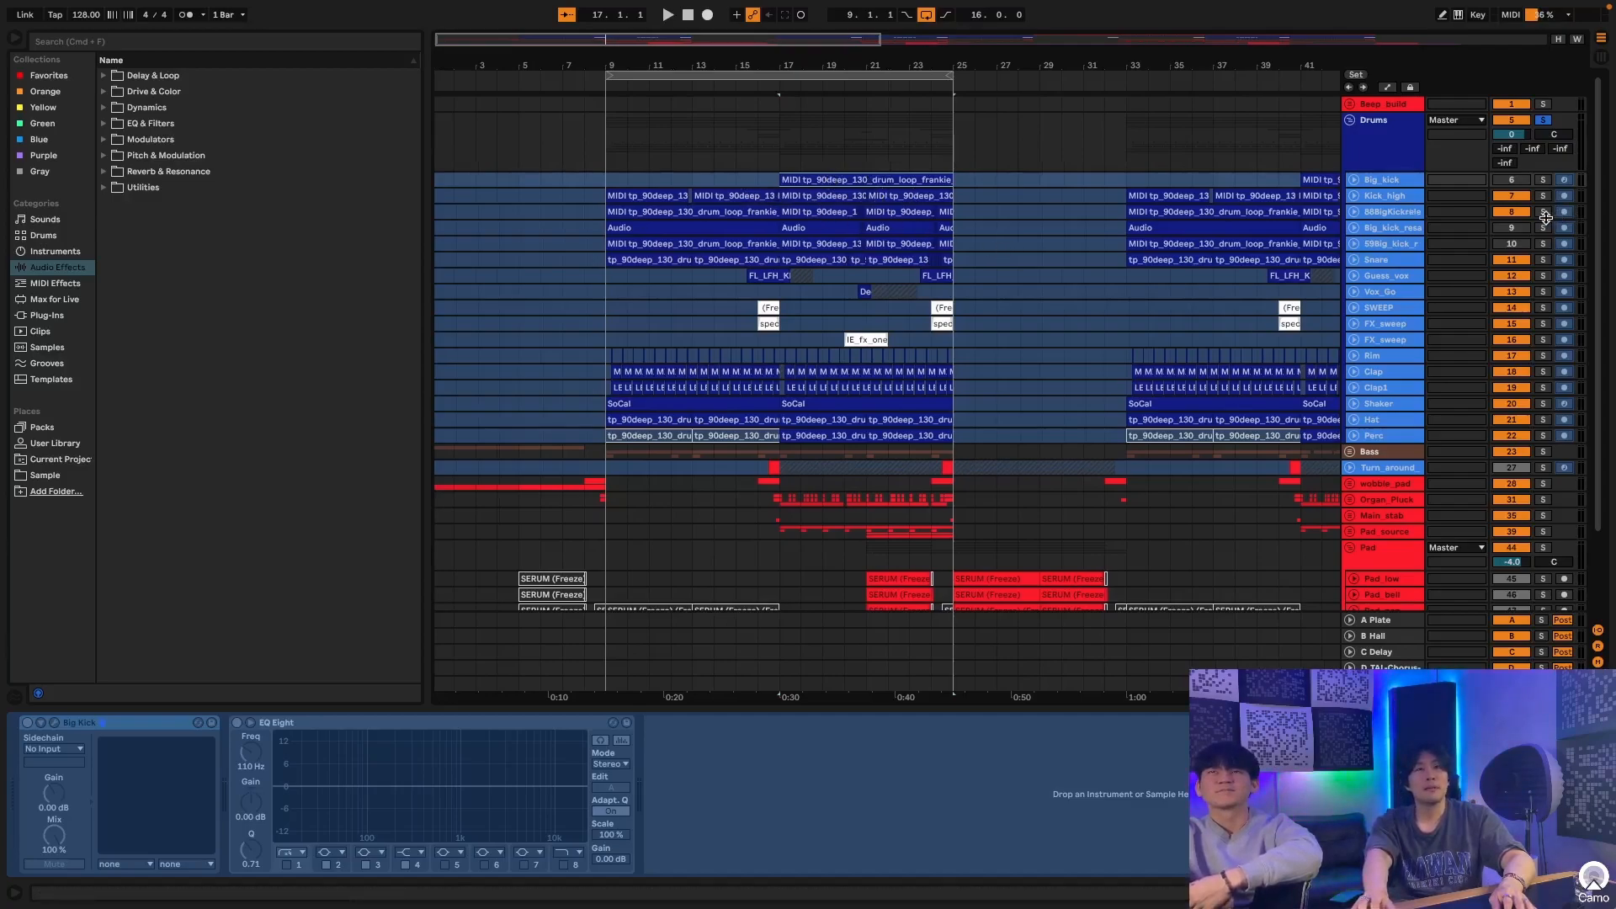
{"action": "left_click", "coordinate": [758, 73]}
{"action": "left_click", "coordinate": [758, 72]}
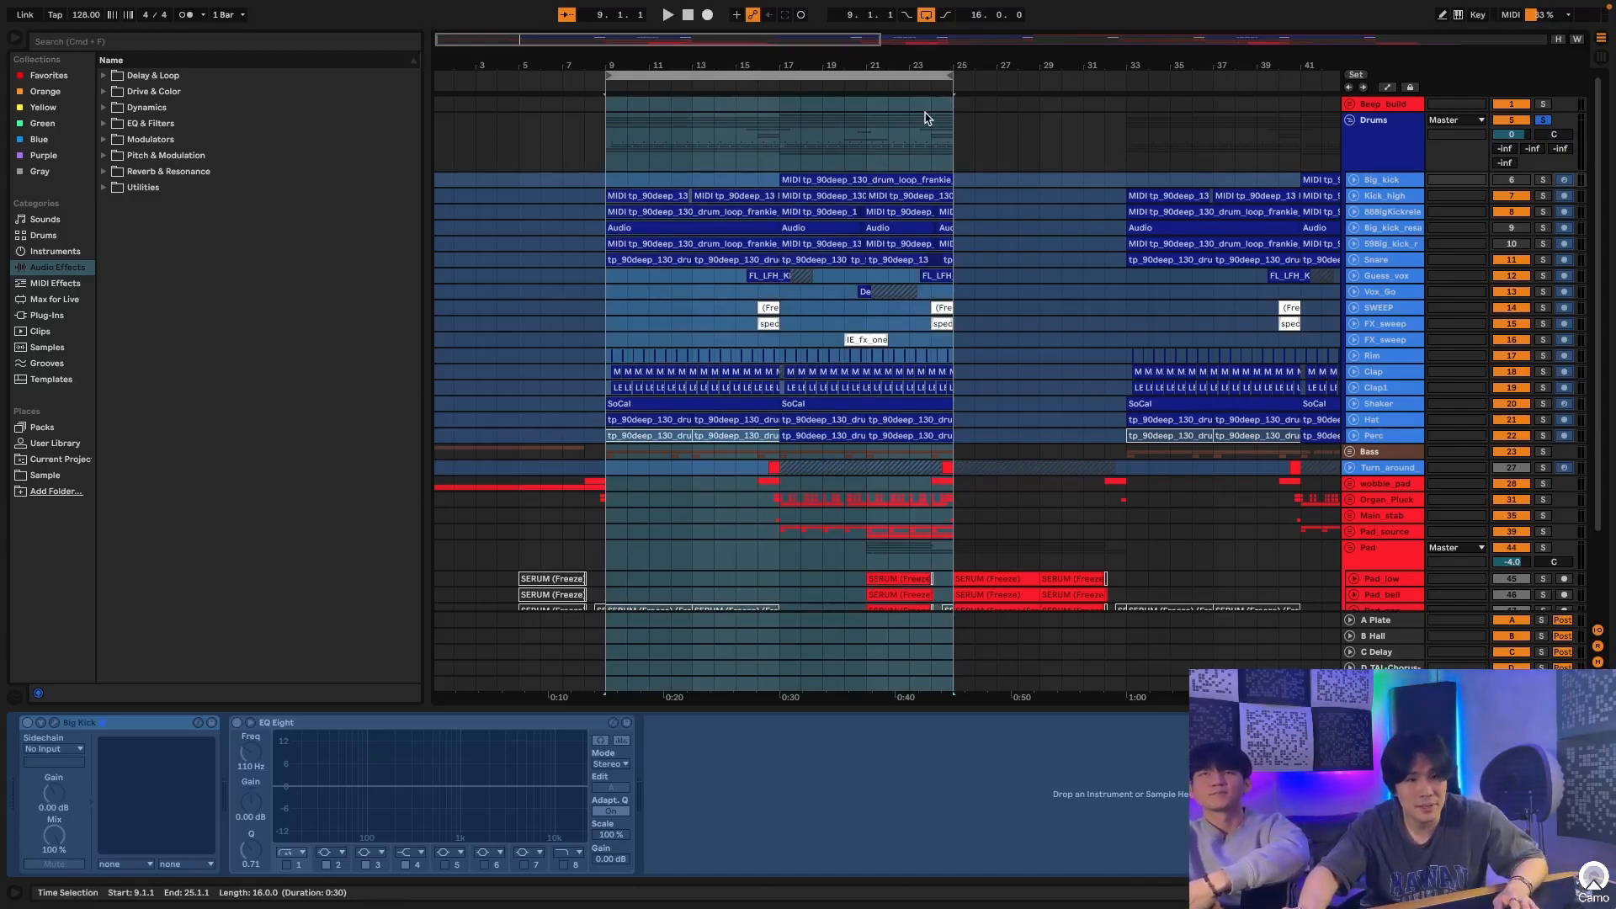
Step: Play the loop and audition Kick_high and the big kick audio track directly below it, first separately and then soloed together
{"action": "left_click", "coordinate": [1543, 196]}
{"action": "key", "text": "space"}
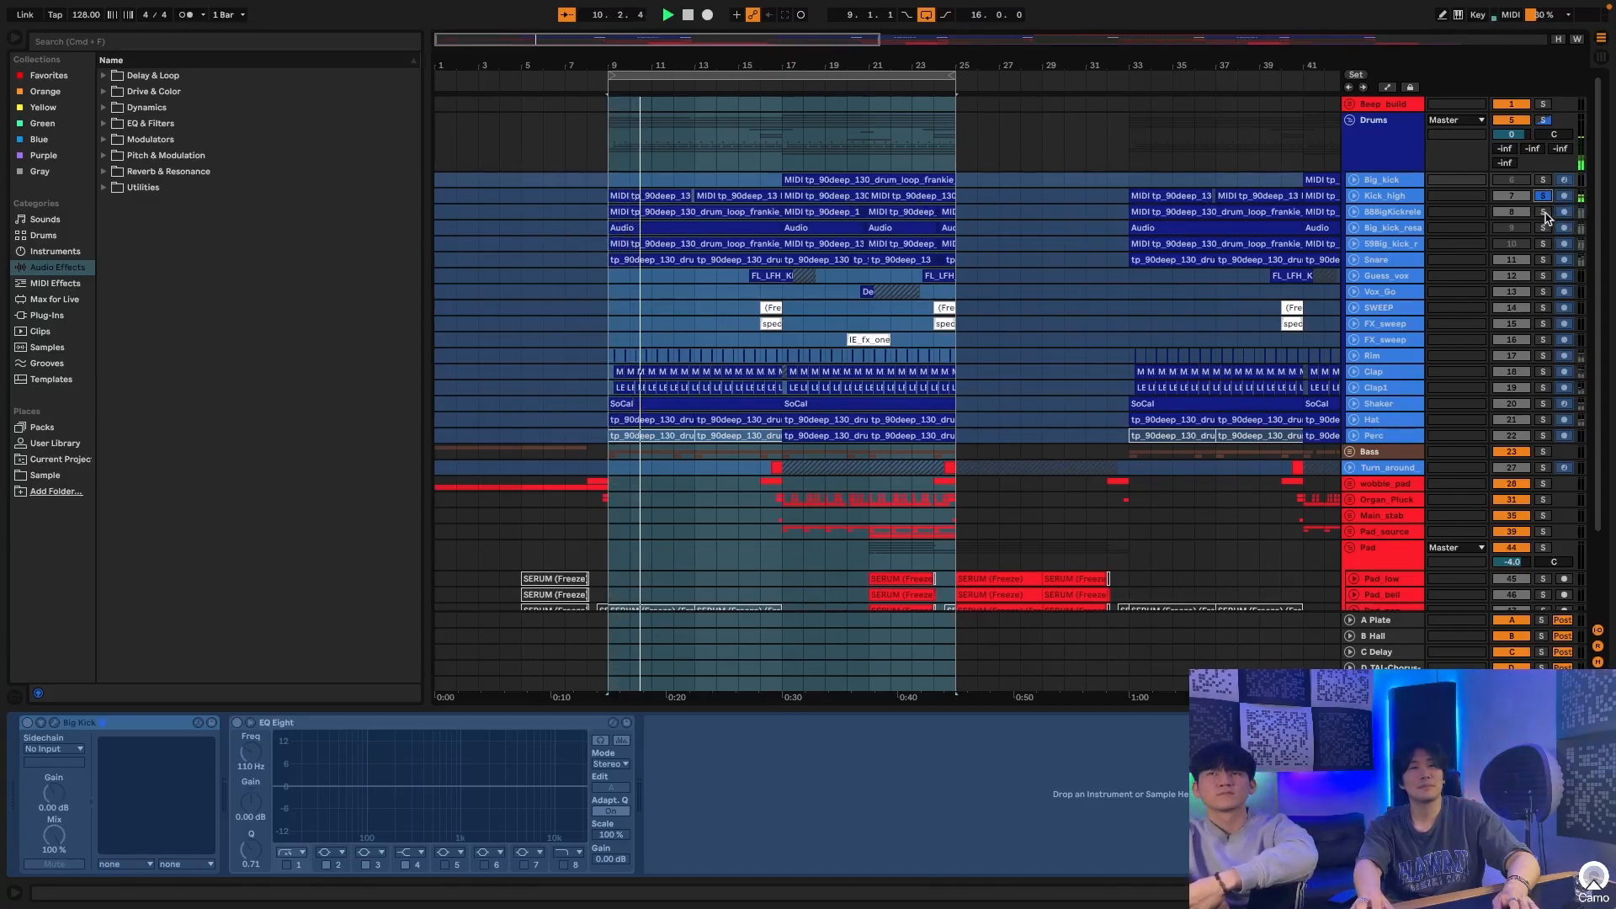
{"action": "left_click", "coordinate": [1544, 212]}
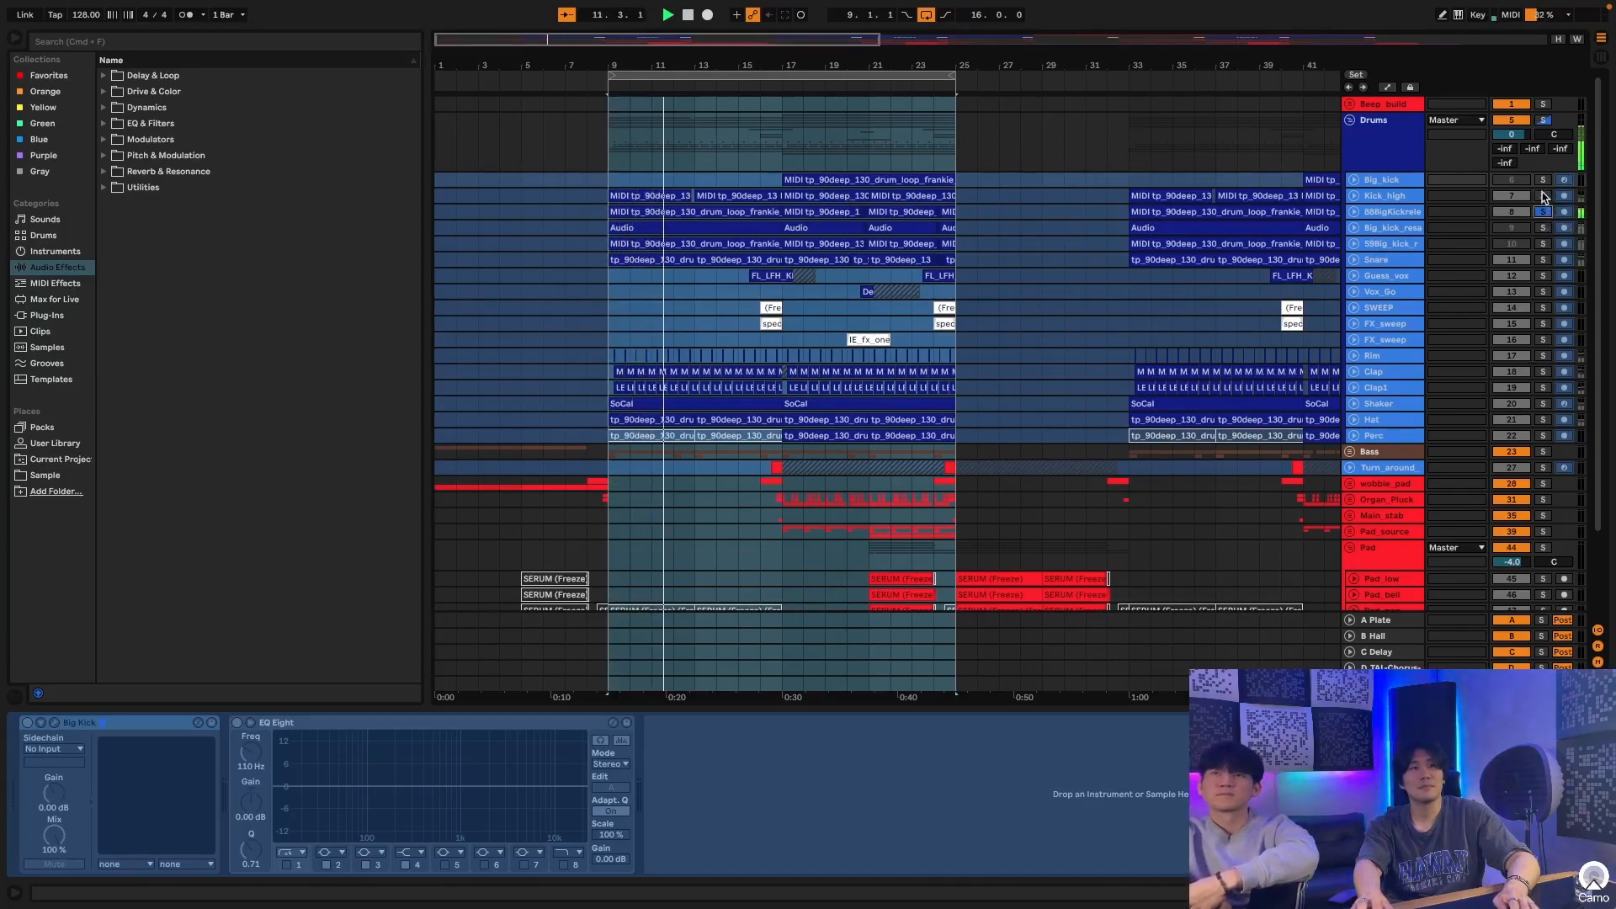
{"action": "left_click", "coordinate": [1544, 197]}
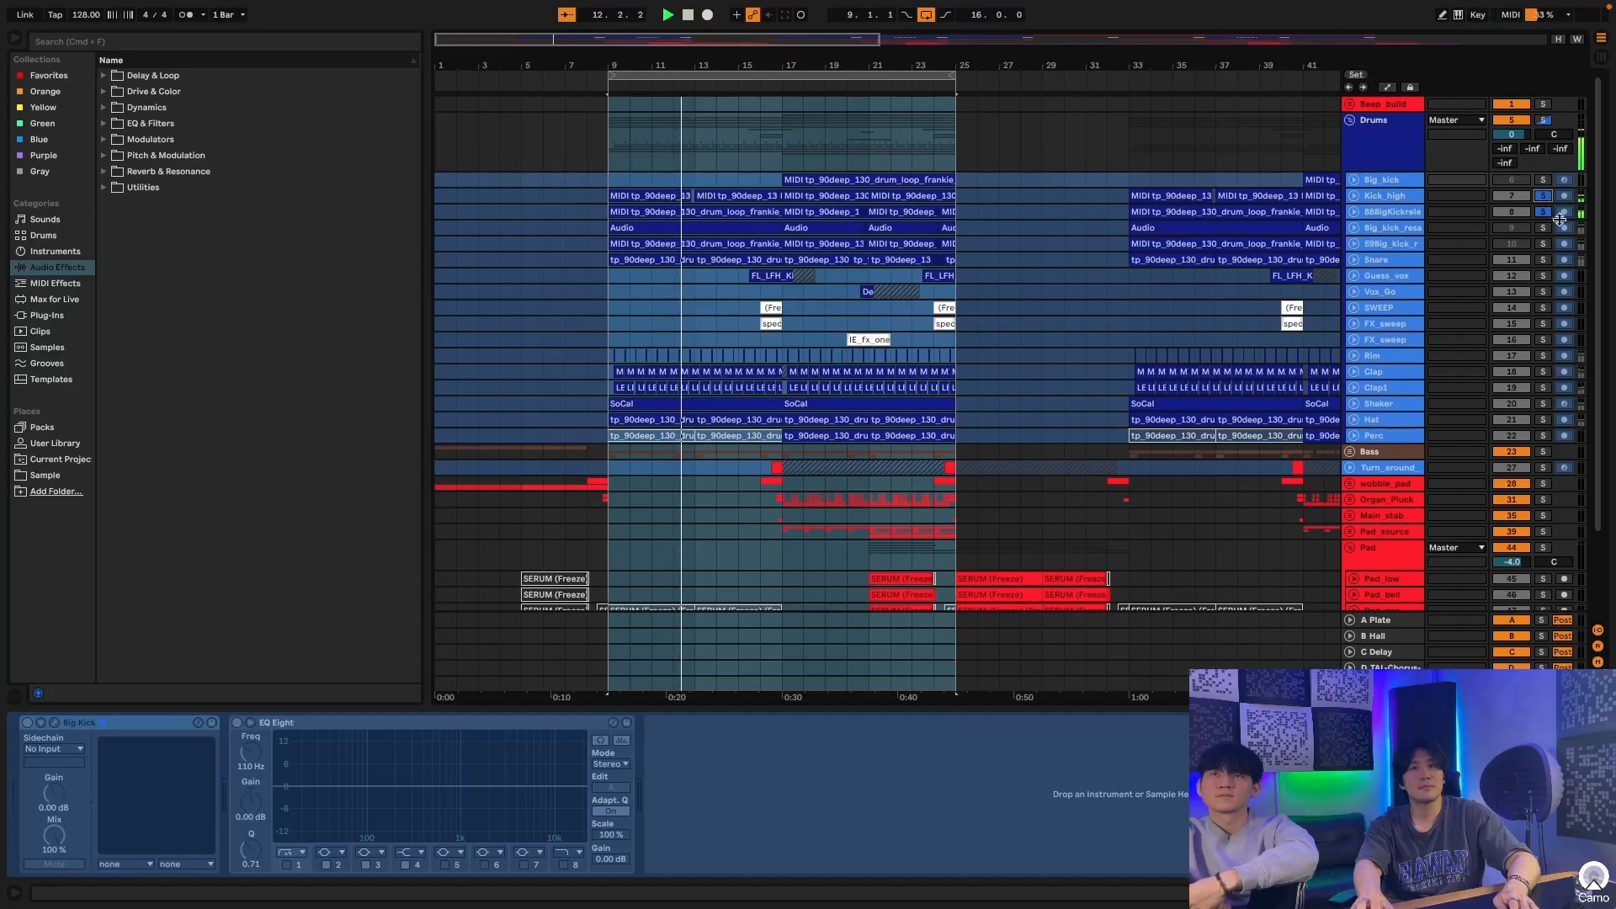
Step: Add Snare, Guess_vox, SWEEP and the first FX_sweep track to the soloed layers during playback
{"action": "left_click", "coordinate": [1542, 261]}
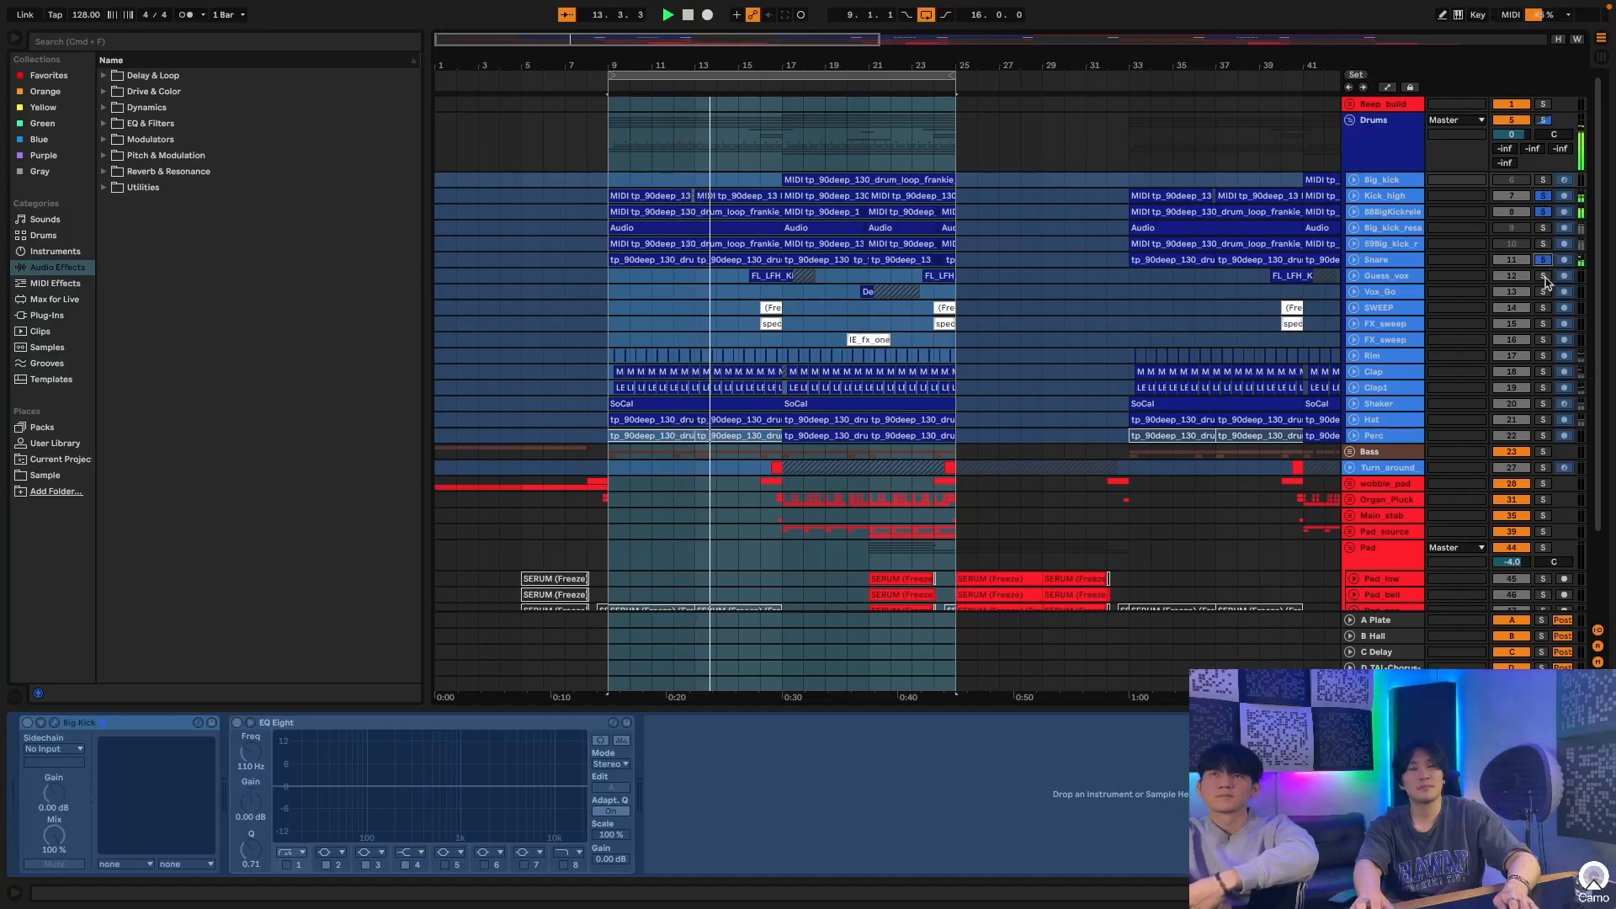
{"action": "left_click", "coordinate": [1544, 276]}
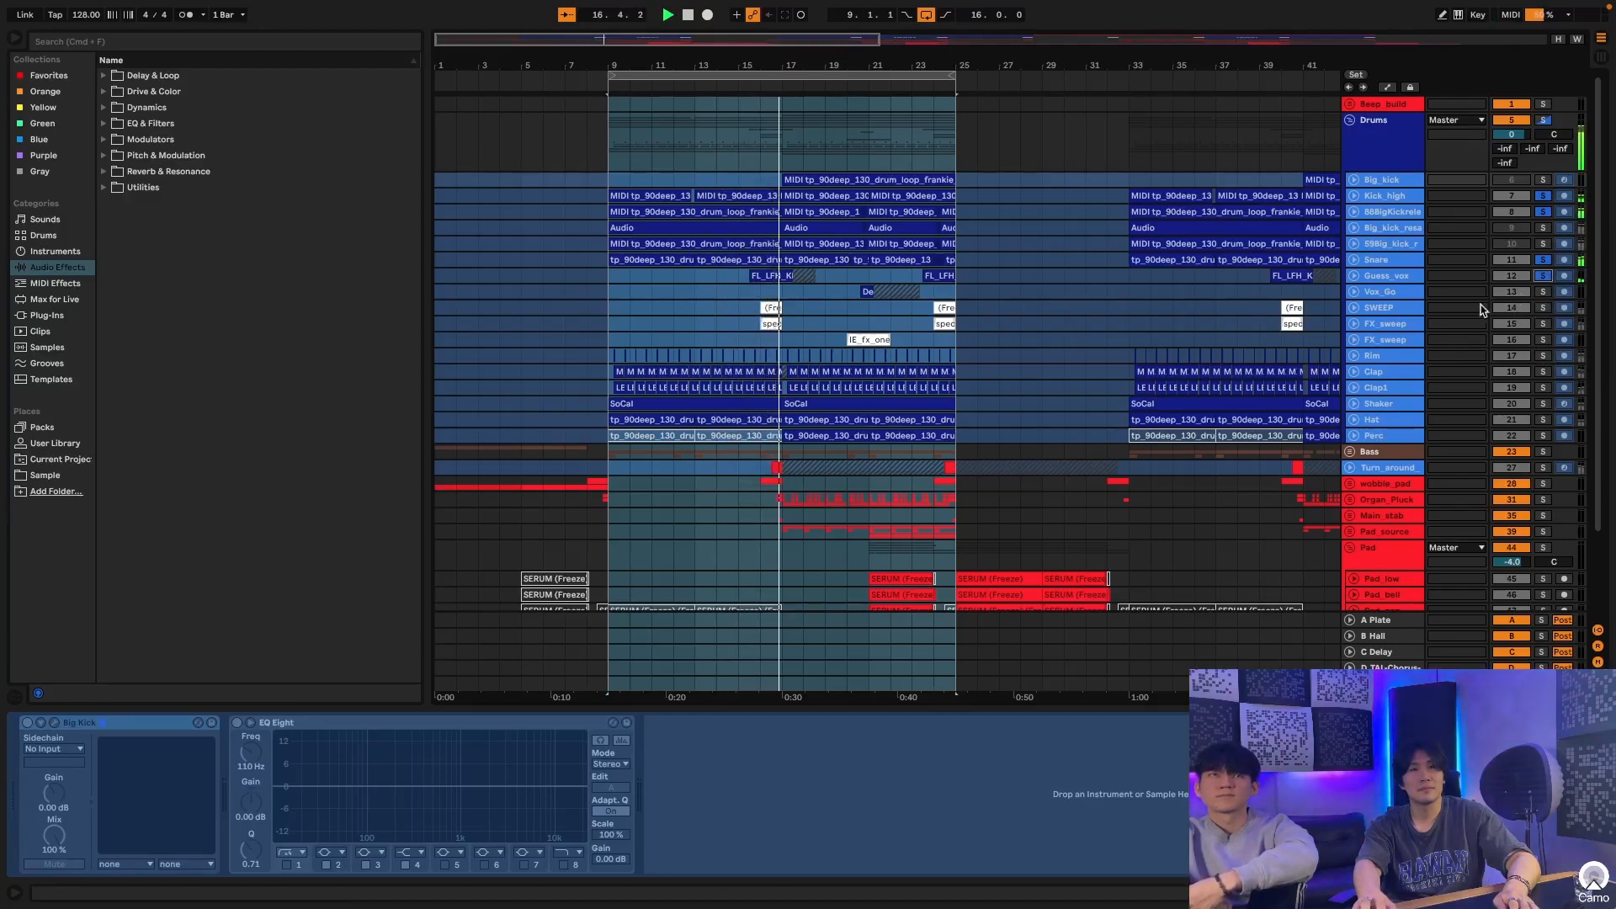
{"action": "left_click", "coordinate": [1545, 309]}
{"action": "left_click", "coordinate": [1544, 324]}
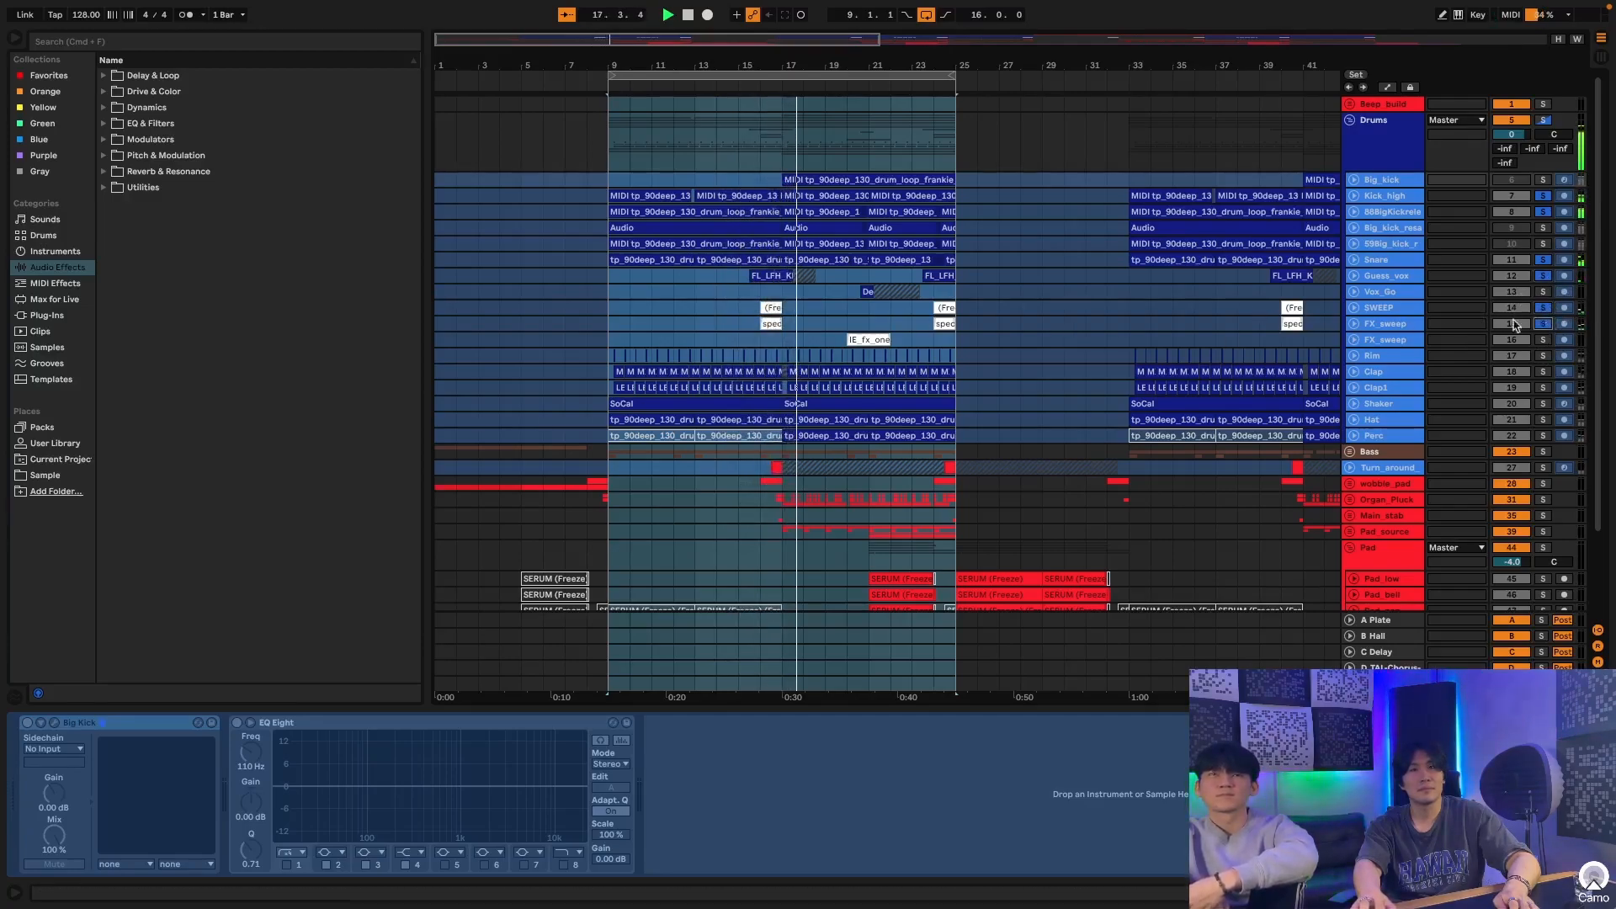
Step: Restart playback from bar 16 to hear the sweeps lead into bar 17
{"action": "key", "text": "space"}
{"action": "key", "text": "space"}
{"action": "left_click", "coordinate": [761, 292]}
{"action": "key", "text": "space"}
{"action": "key", "text": "space"}
Step: Add Clap, Clap1, Rim, Shaker, Hat and Perc to the soloed layers, and return to soloing only the Drums group
{"action": "left_click", "coordinate": [1544, 371]}
{"action": "left_click", "coordinate": [1545, 388]}
{"action": "left_click", "coordinate": [1542, 355]}
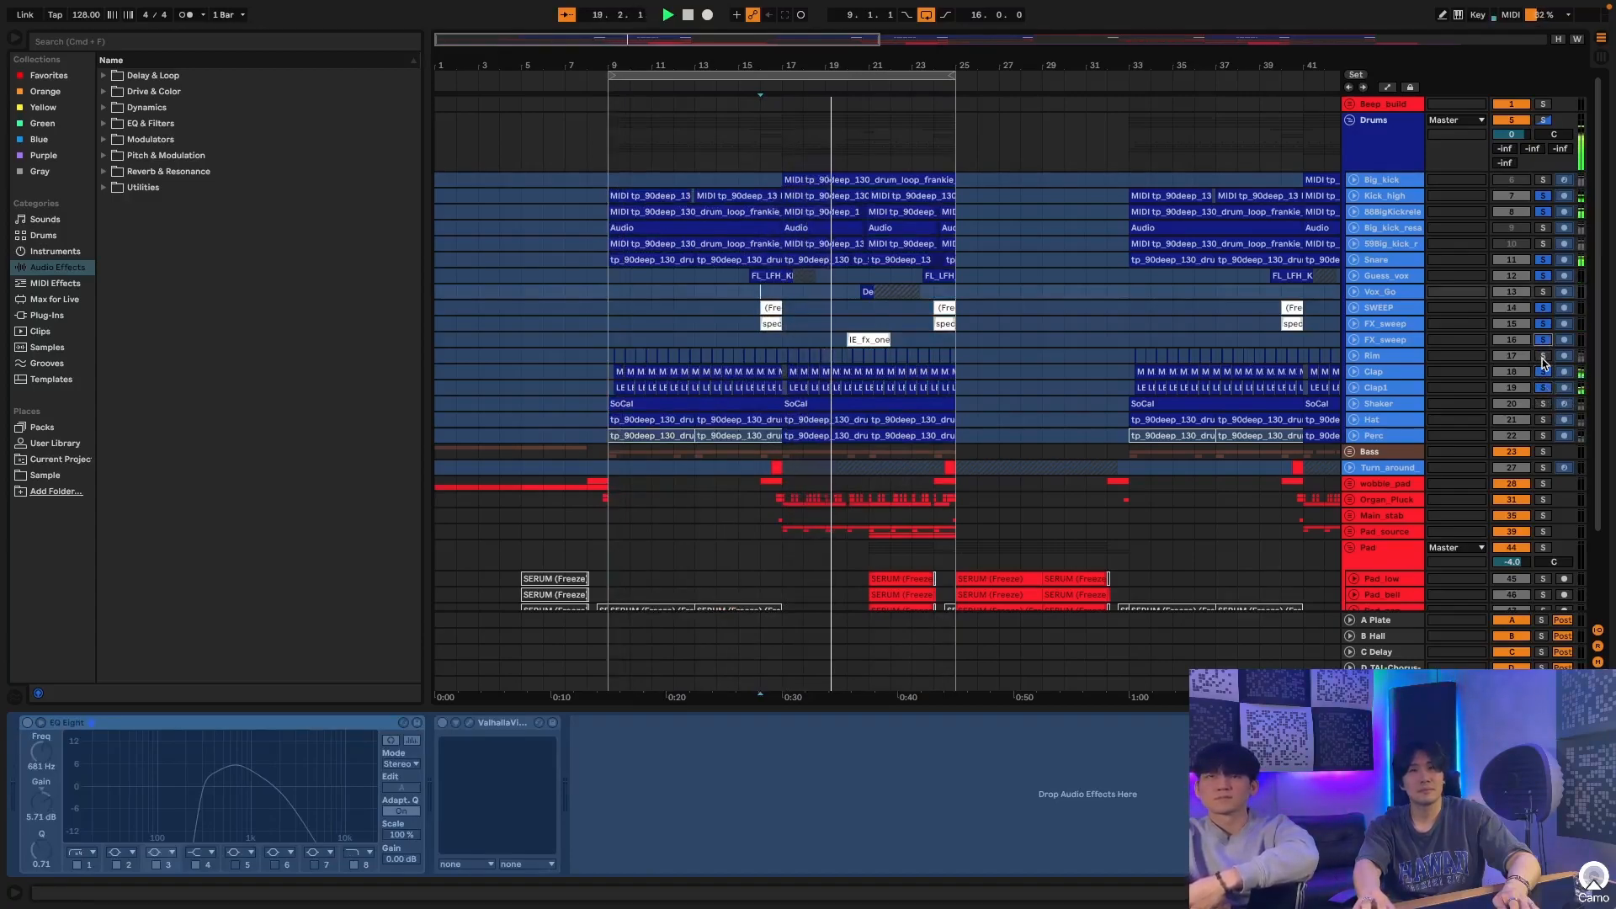
{"action": "left_click", "coordinate": [1544, 405]}
{"action": "left_click", "coordinate": [1543, 419]}
{"action": "left_click", "coordinate": [1543, 436]}
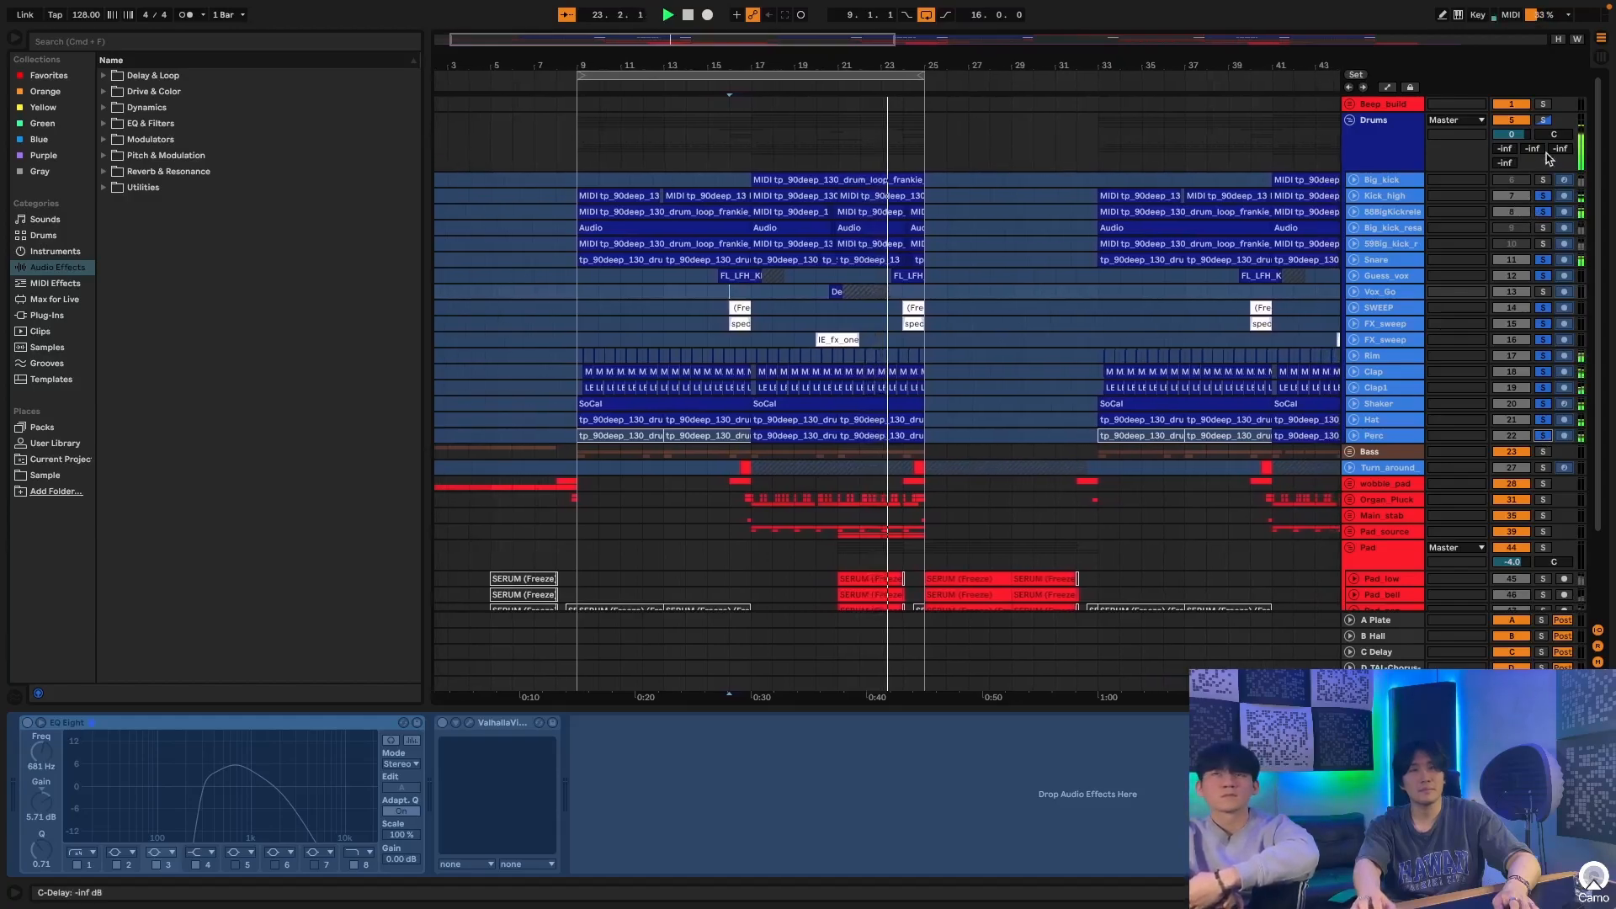
{"action": "left_click", "coordinate": [1544, 121]}
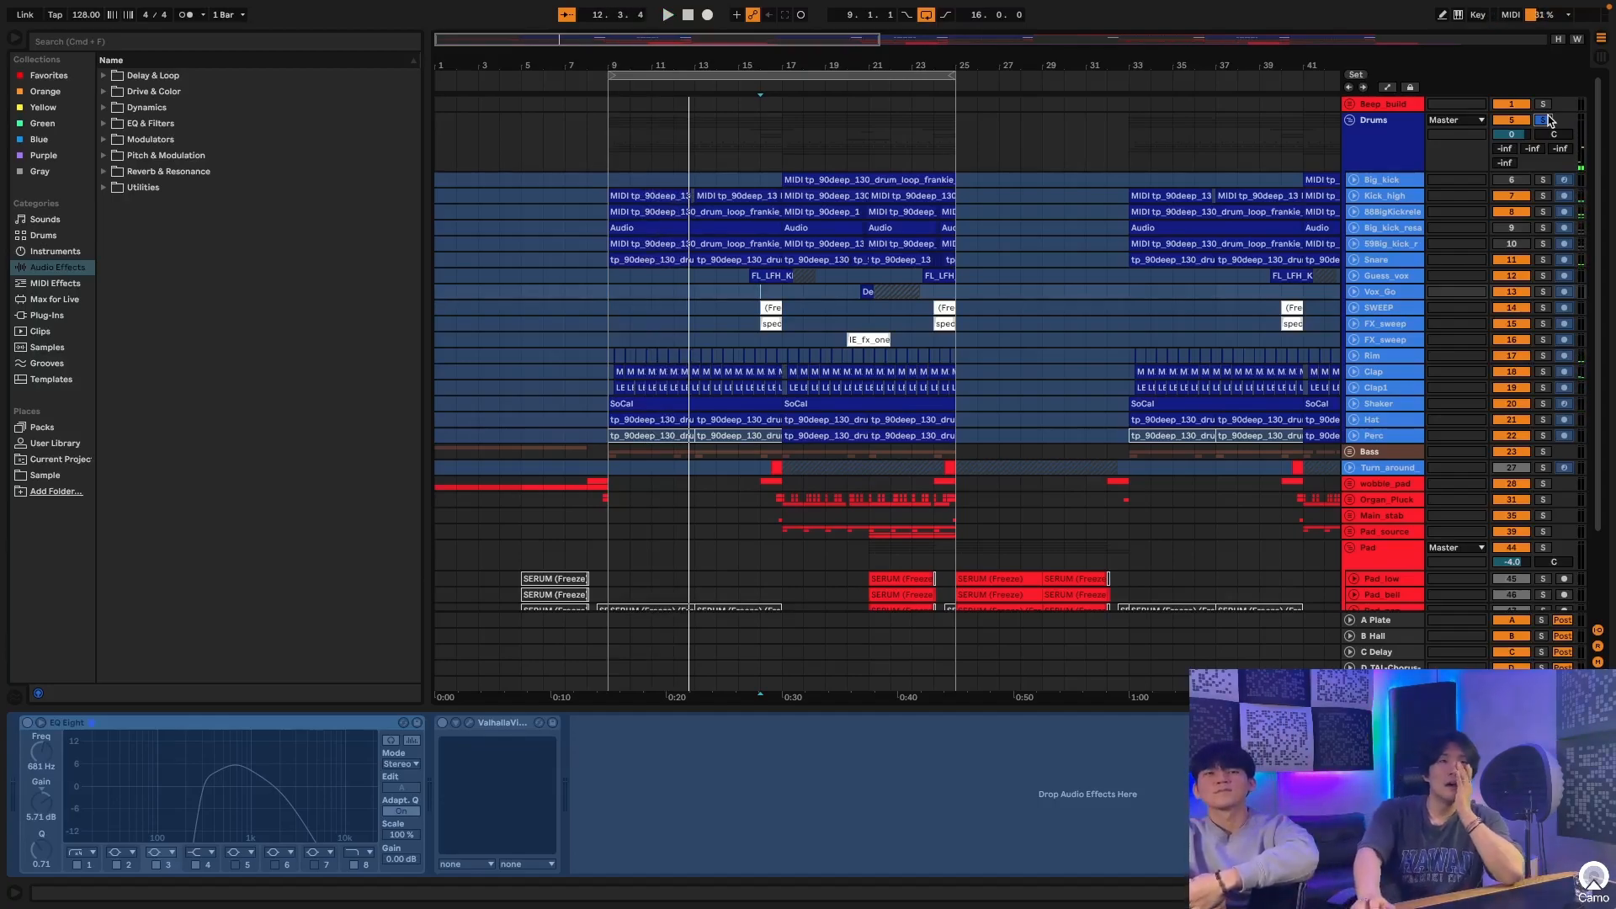
Step: Unfold the Vox_Go and SWEEP tracks and select the one-bar SWEEP clip at bar 16
{"action": "left_click", "coordinate": [1352, 292]}
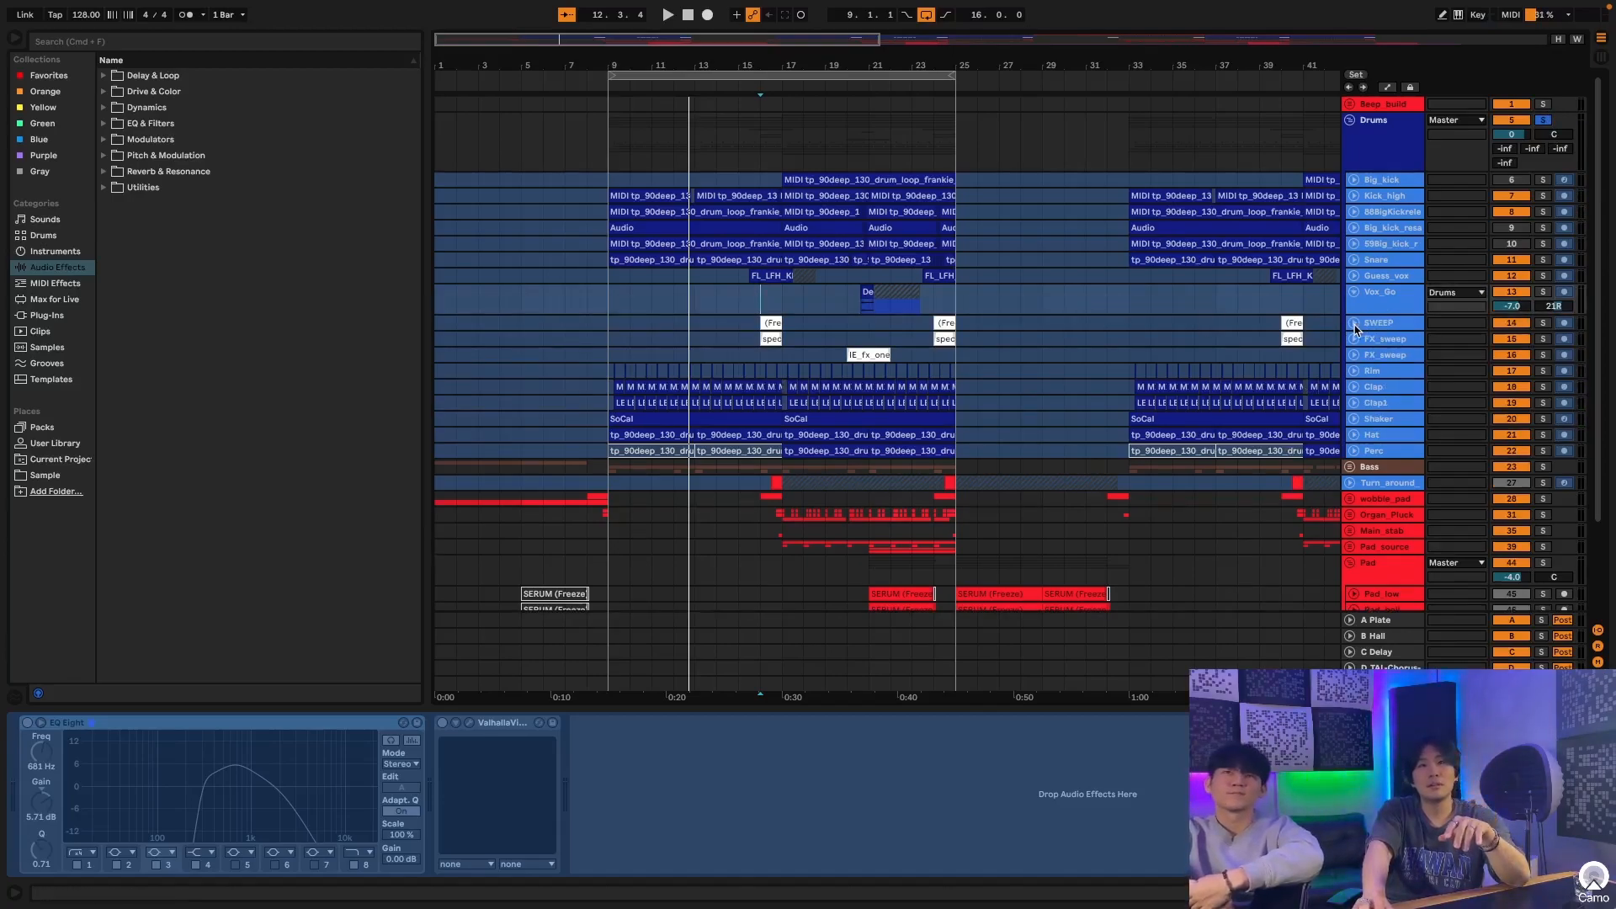
{"action": "left_click", "coordinate": [1353, 324]}
{"action": "left_click", "coordinate": [777, 323]}
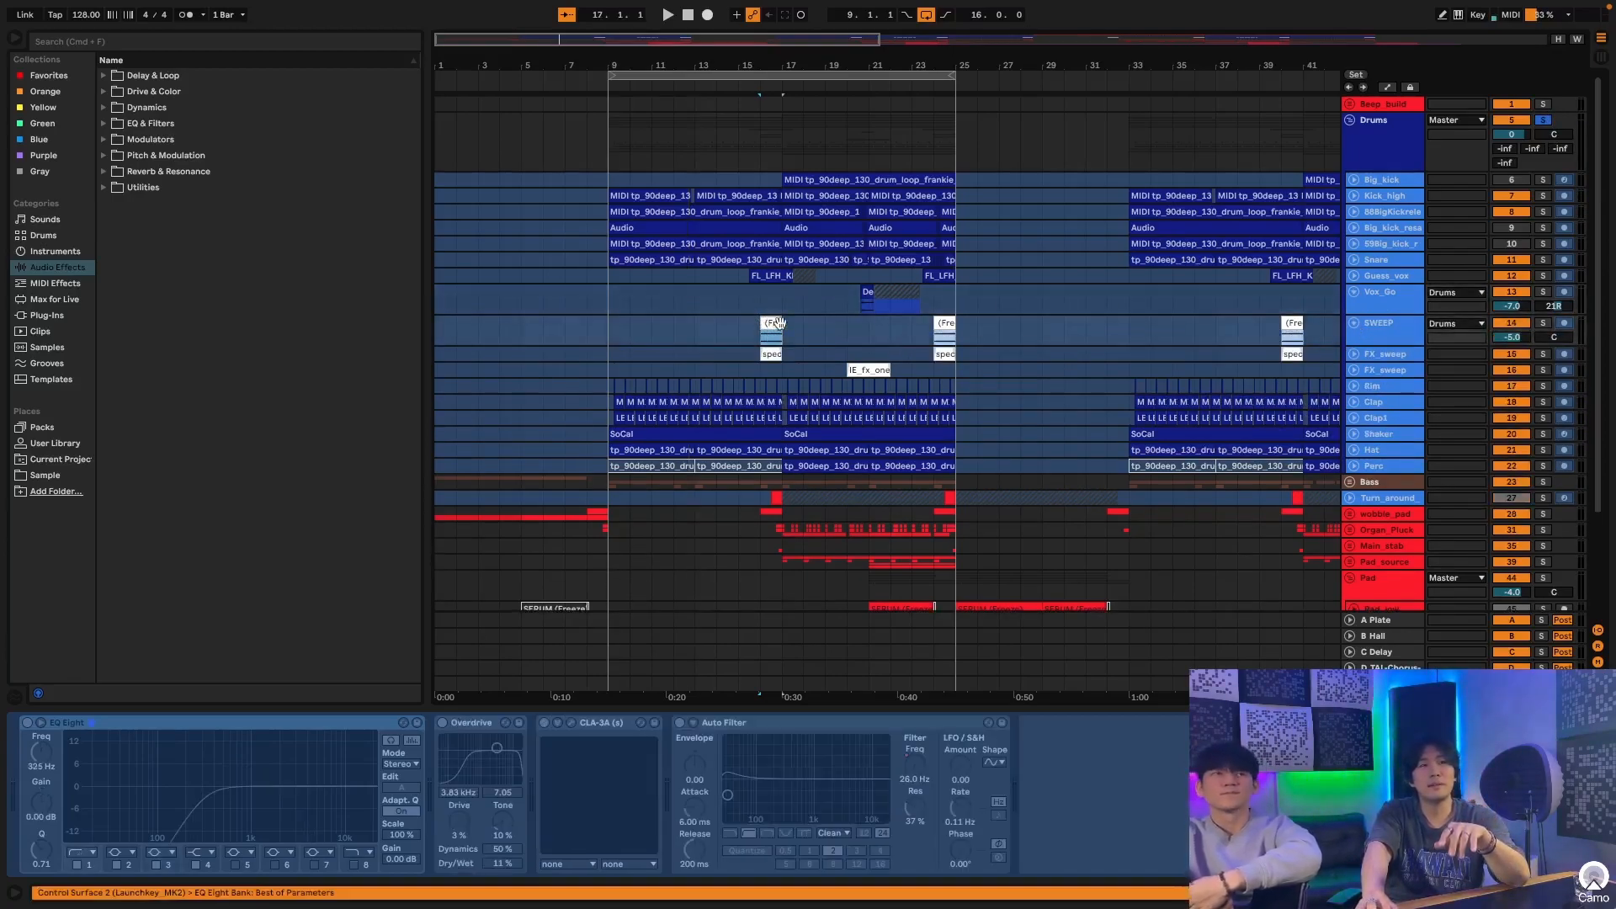
{"action": "left_click", "coordinate": [1394, 334]}
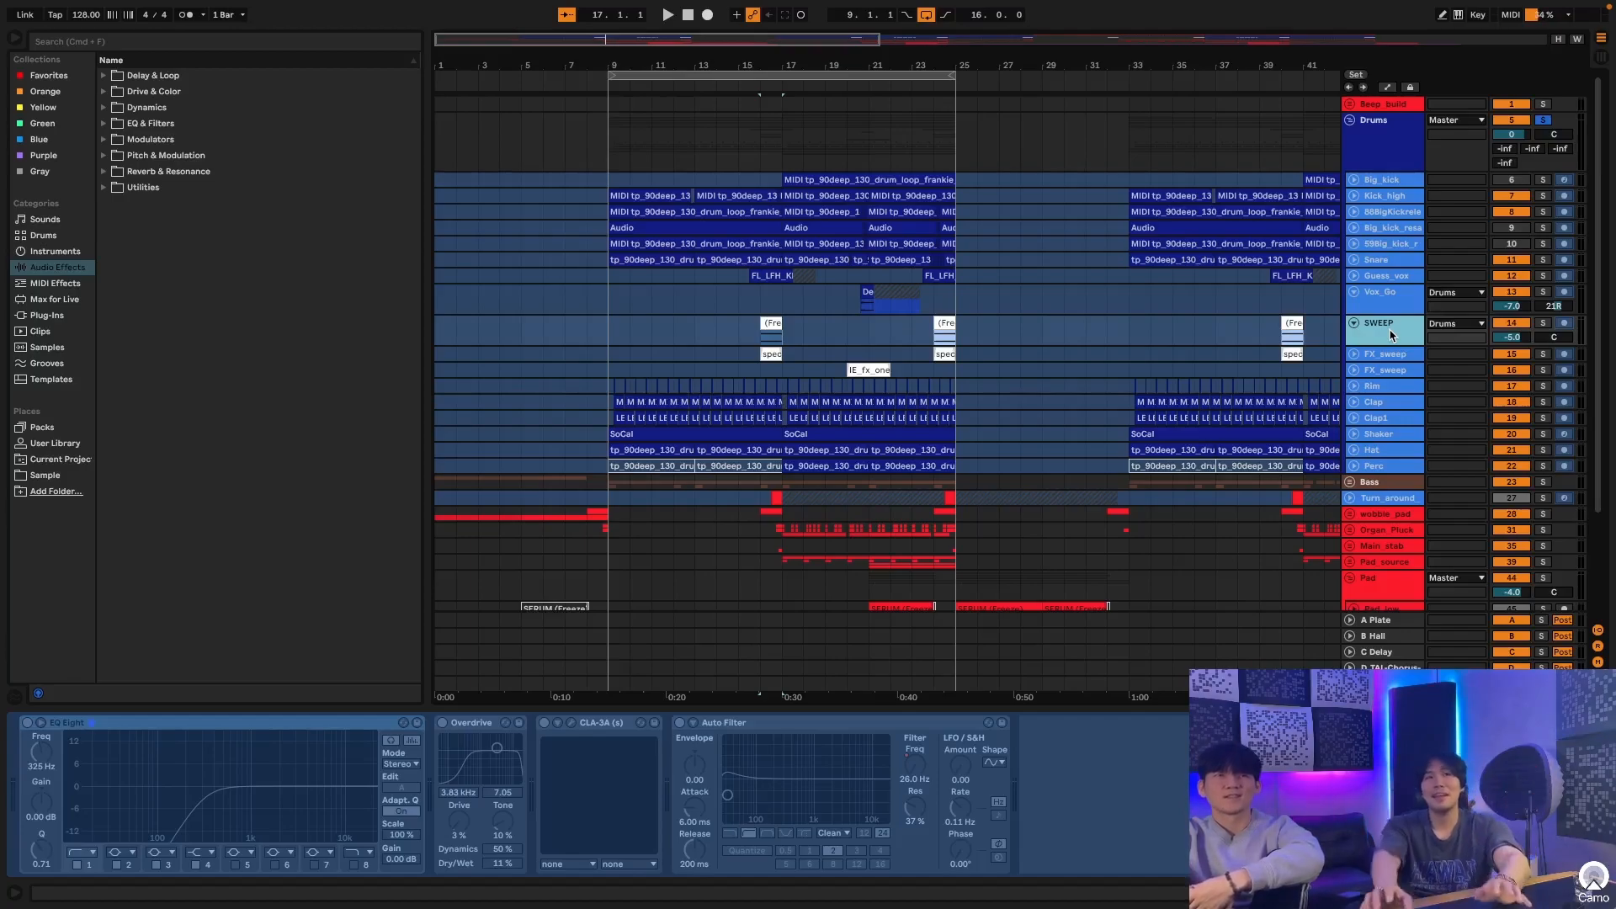
{"action": "left_click", "coordinate": [776, 340]}
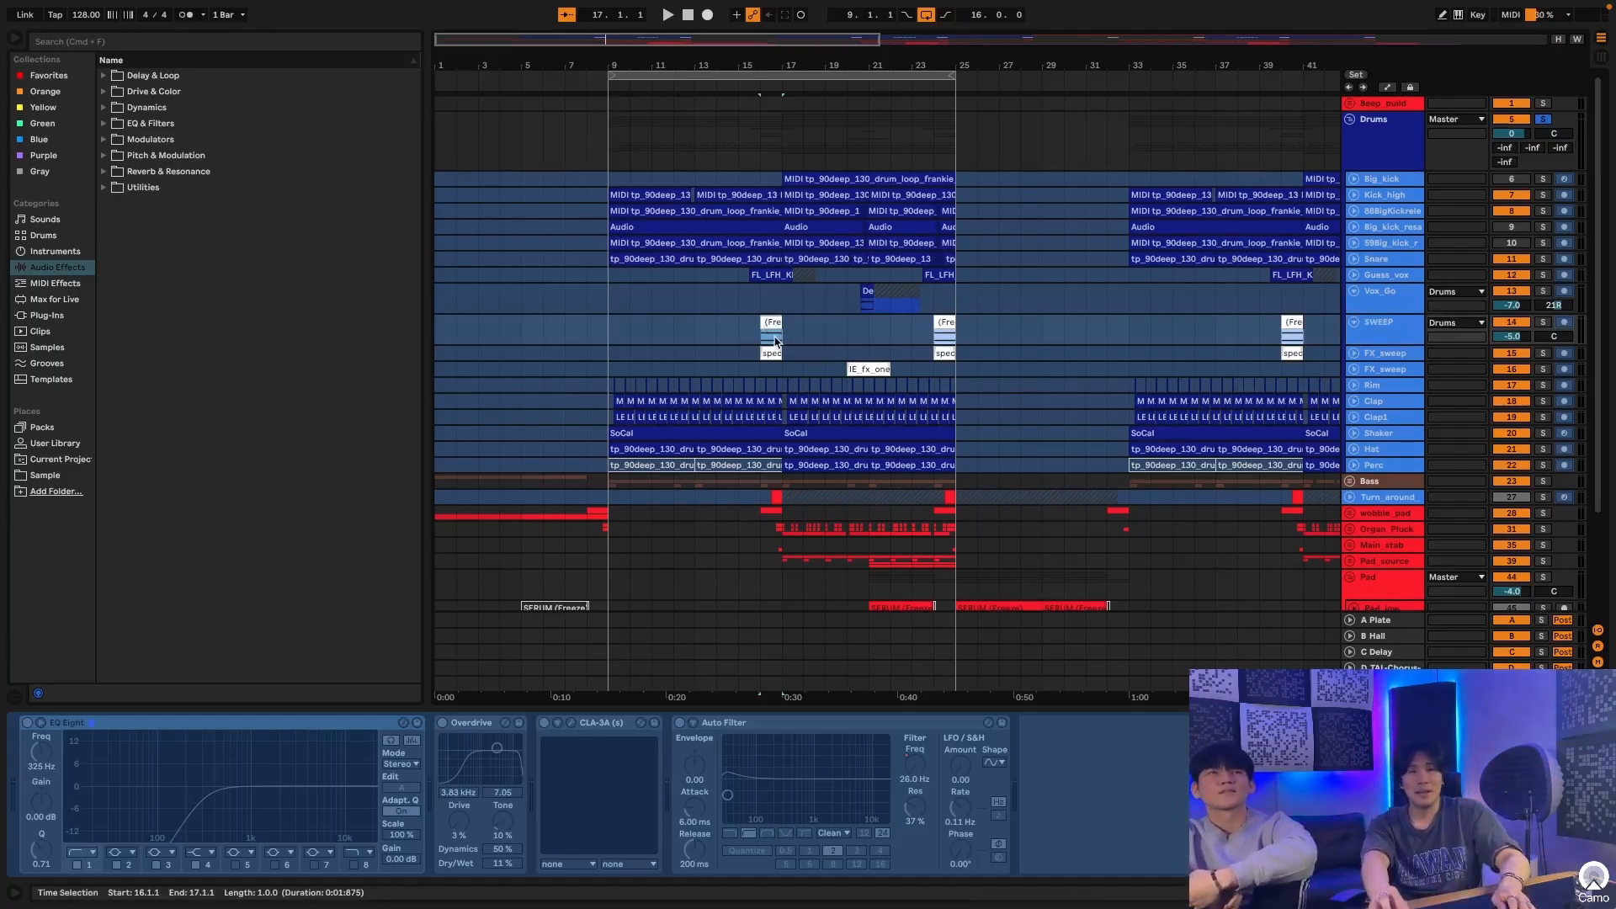
Step: Solo the SWEEP track and set the loop to the single bar from 16 to 17
{"action": "left_click", "coordinate": [1545, 322]}
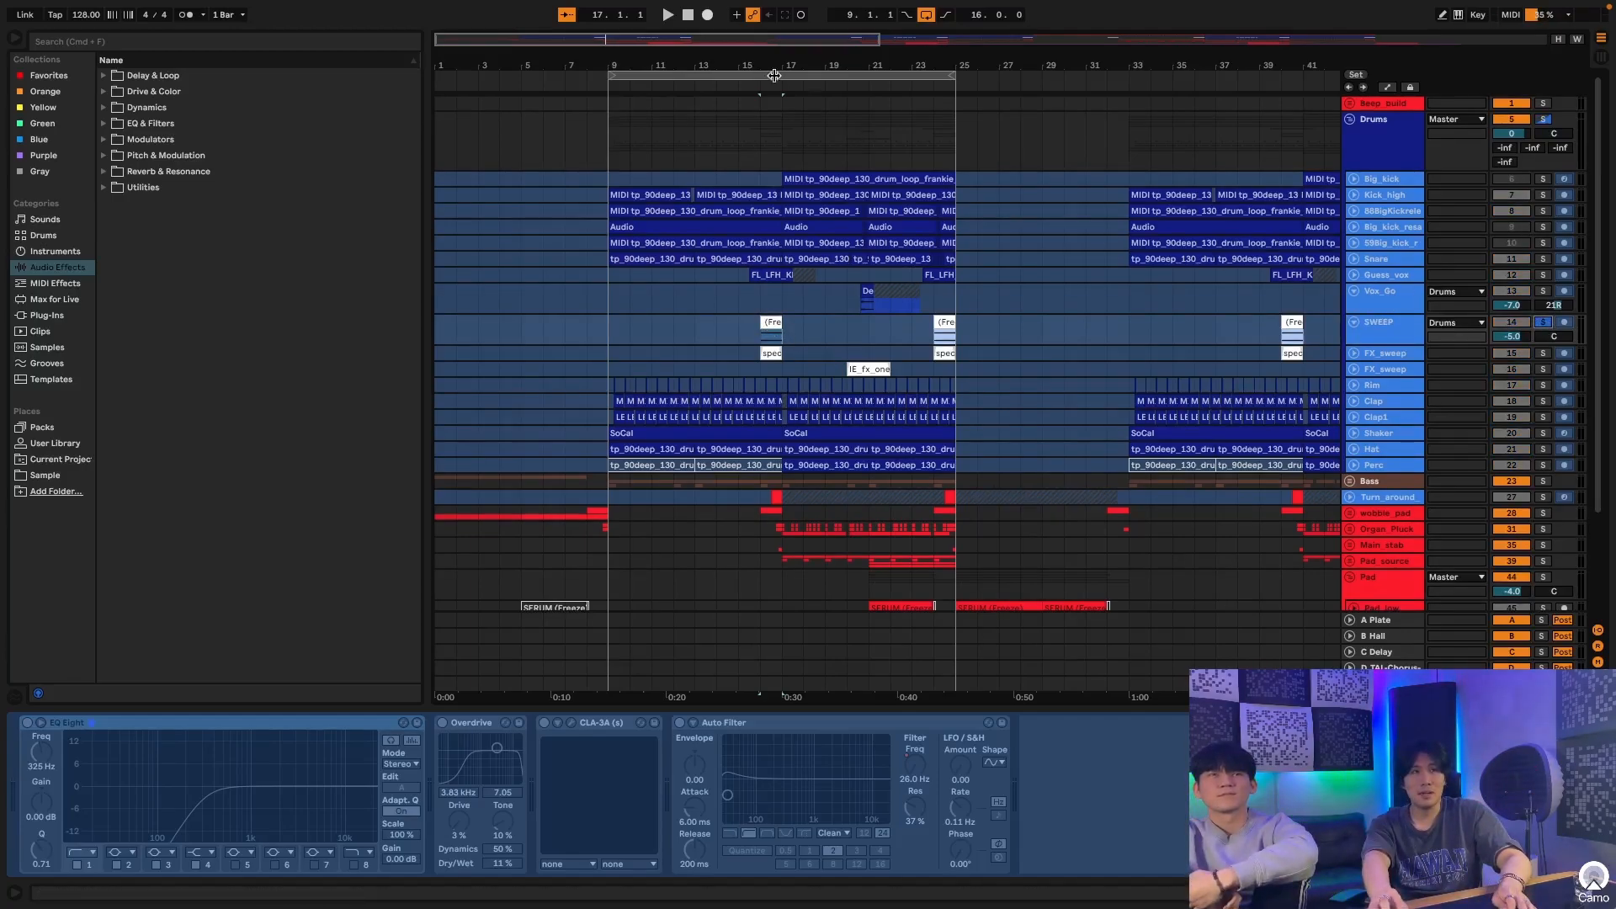
{"action": "left_click_drag", "start_coordinate": [749, 66], "coordinate": [751, 316]}
{"action": "left_click", "coordinate": [751, 316]}
{"action": "key", "text": "super+l"}
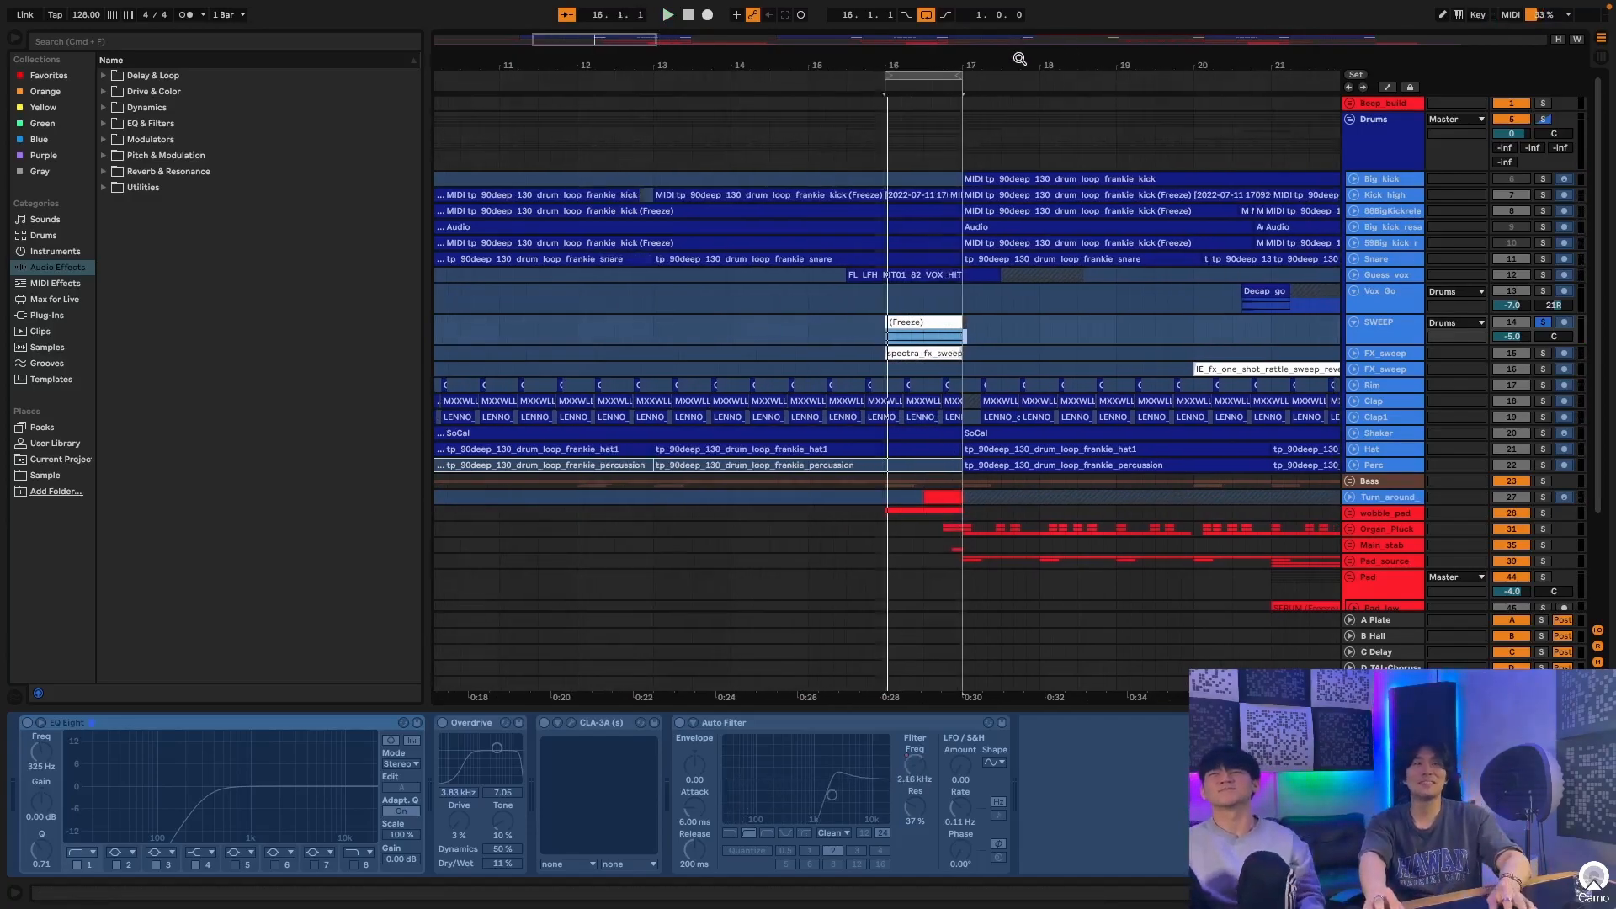
Step: Select bars 9 to 25 across the drum tracks from Big_kick to Perc and loop that range
{"action": "left_click_drag", "start_coordinate": [1020, 58], "coordinate": [748, 60]}
{"action": "left_click_drag", "start_coordinate": [584, 179], "coordinate": [880, 459]}
{"action": "key", "text": "ctrl+l"}
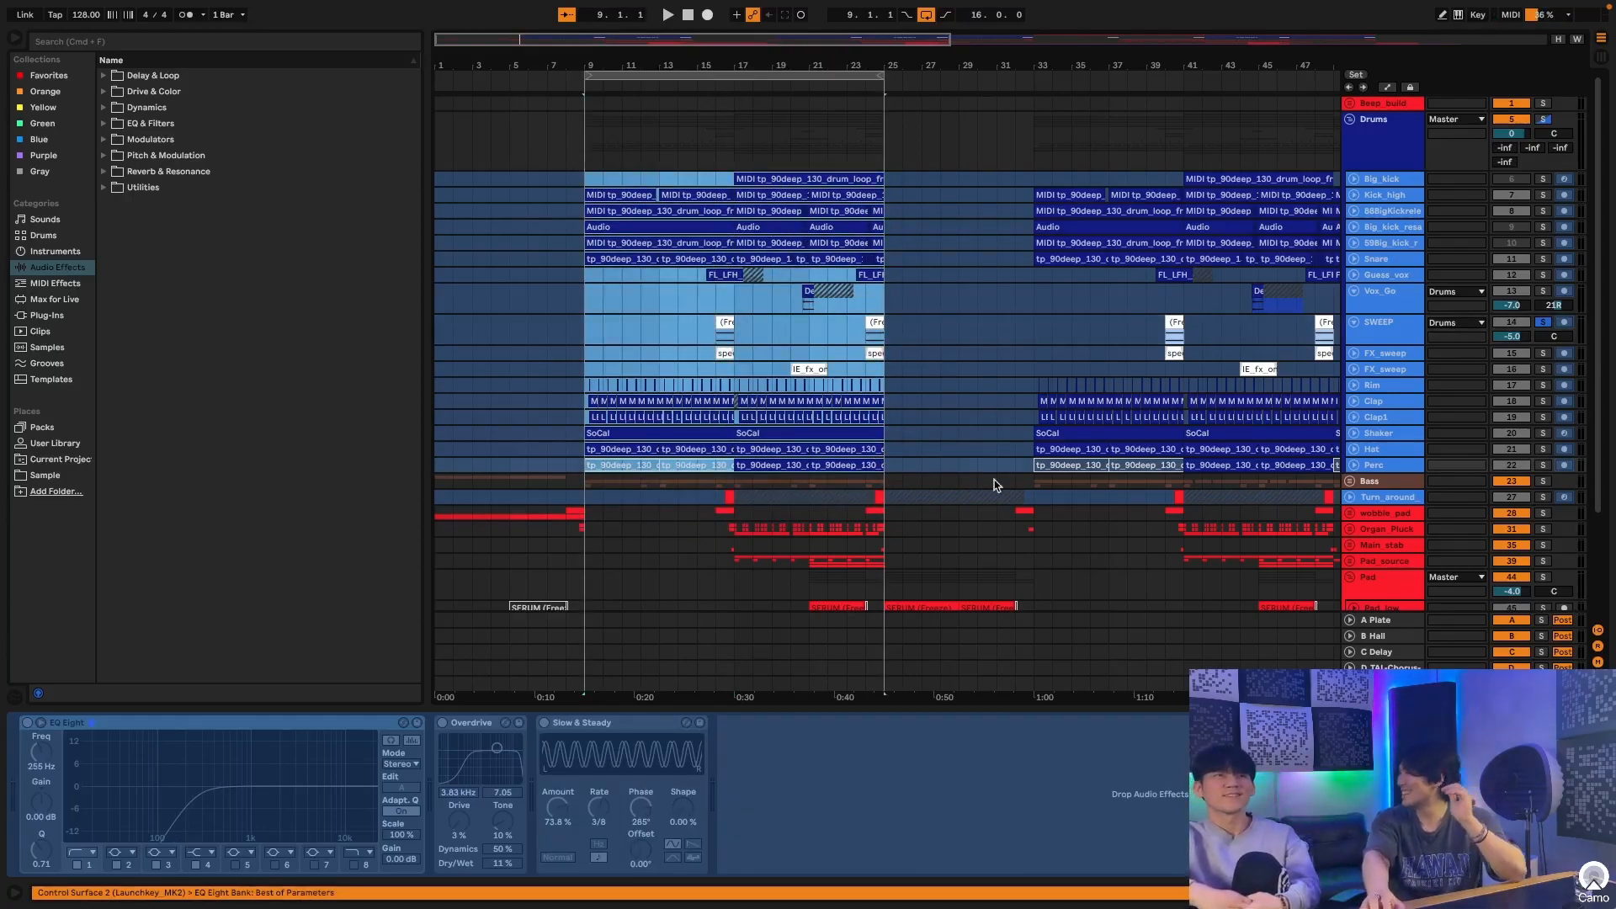
Step: Go through the drum tracks from Big_kick down to SWEEP to inspect each one's device chain
{"action": "scroll", "coordinate": [1128, 343], "scroll_direction": "down", "scroll_amount": 2}
{"action": "left_click", "coordinate": [1382, 148]}
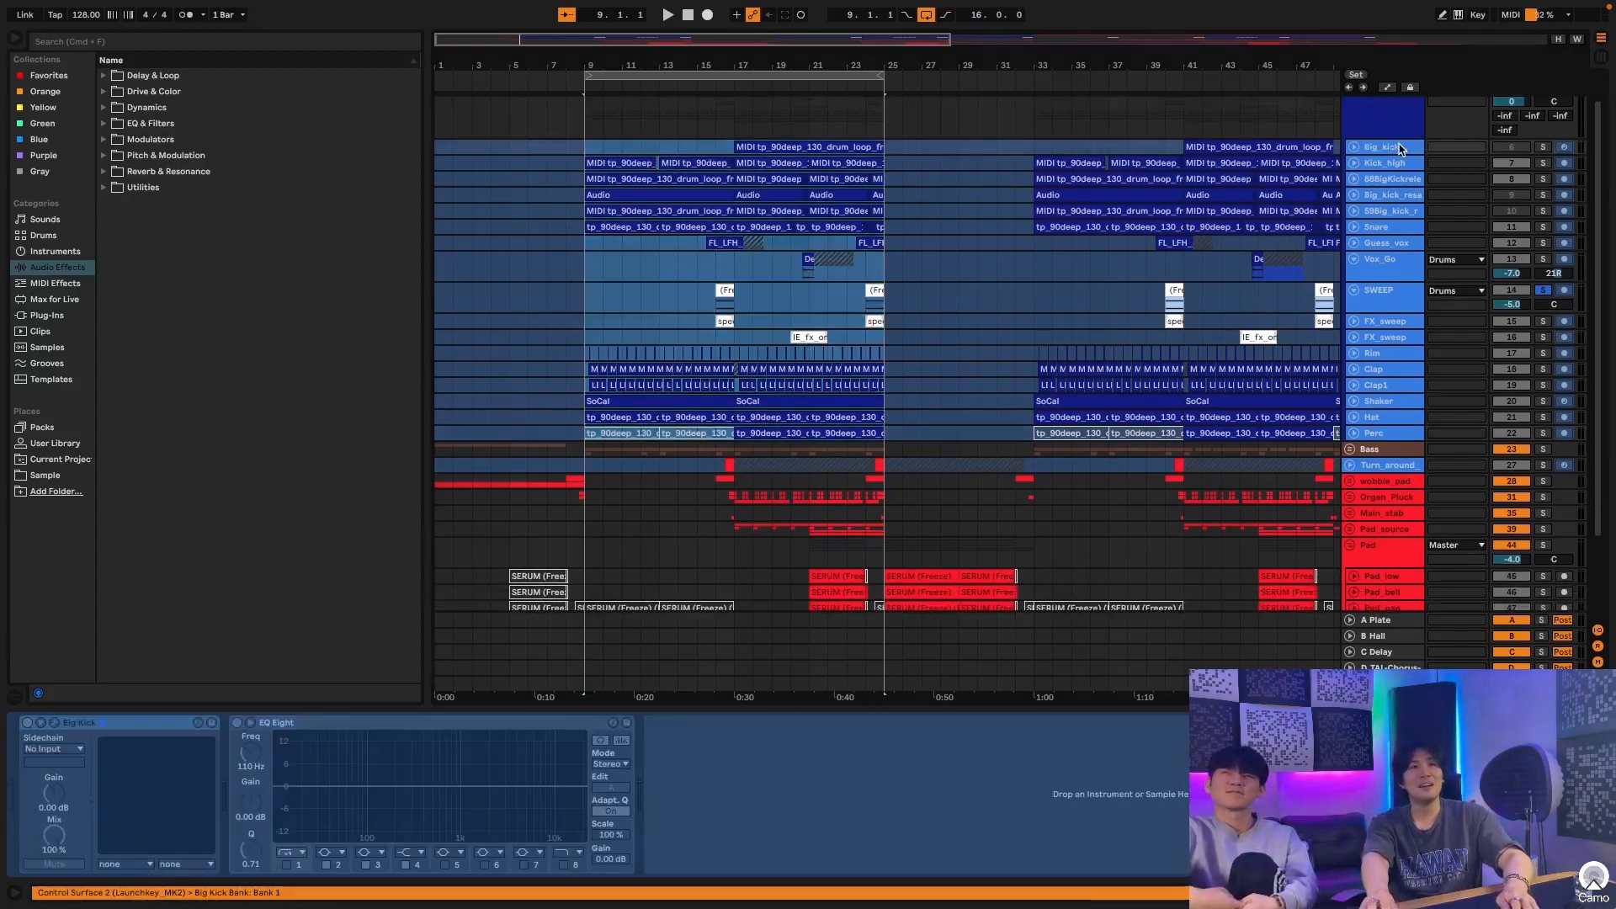
{"action": "left_click", "coordinate": [1390, 180]}
{"action": "key", "text": "Down"}
{"action": "key", "text": "Down"}
{"action": "key", "text": "Down"}
{"action": "key", "text": "Down"}
{"action": "key", "text": "Down"}
{"action": "key", "text": "Down"}
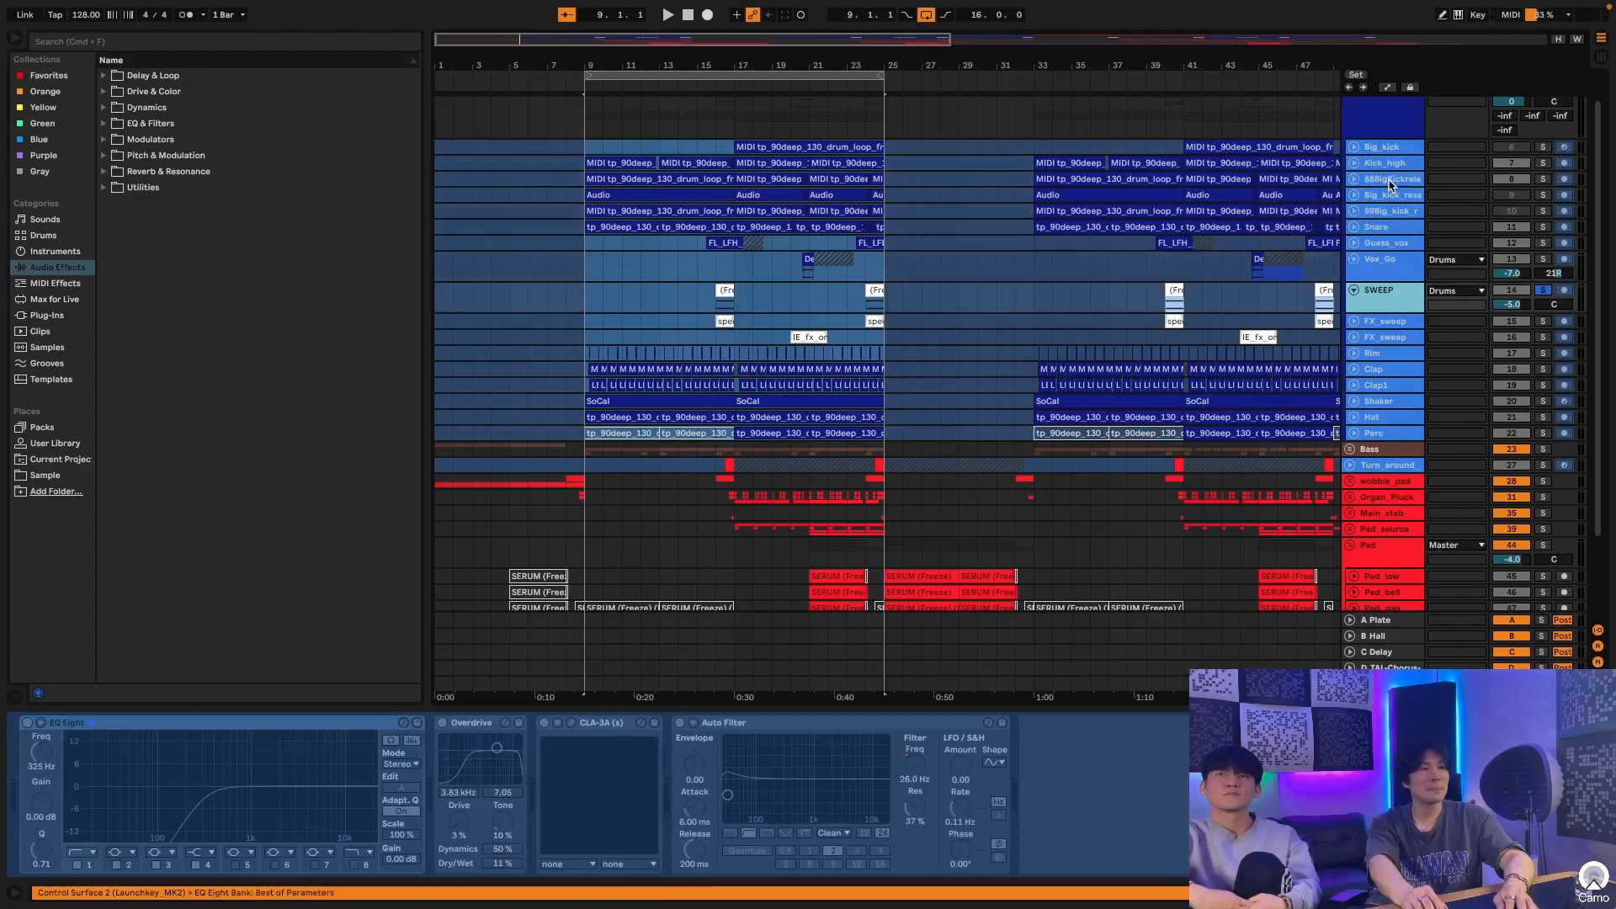
Step: Go through the remaining drum tracks from SWEEP down to Perc to inspect each one's device chain
{"action": "key", "text": "Down"}
{"action": "key", "text": "Down"}
{"action": "key", "text": "Down"}
{"action": "key", "text": "Down"}
{"action": "key", "text": "Down"}
{"action": "key", "text": "Down"}
{"action": "key", "text": "Down"}
{"action": "key", "text": "Down"}
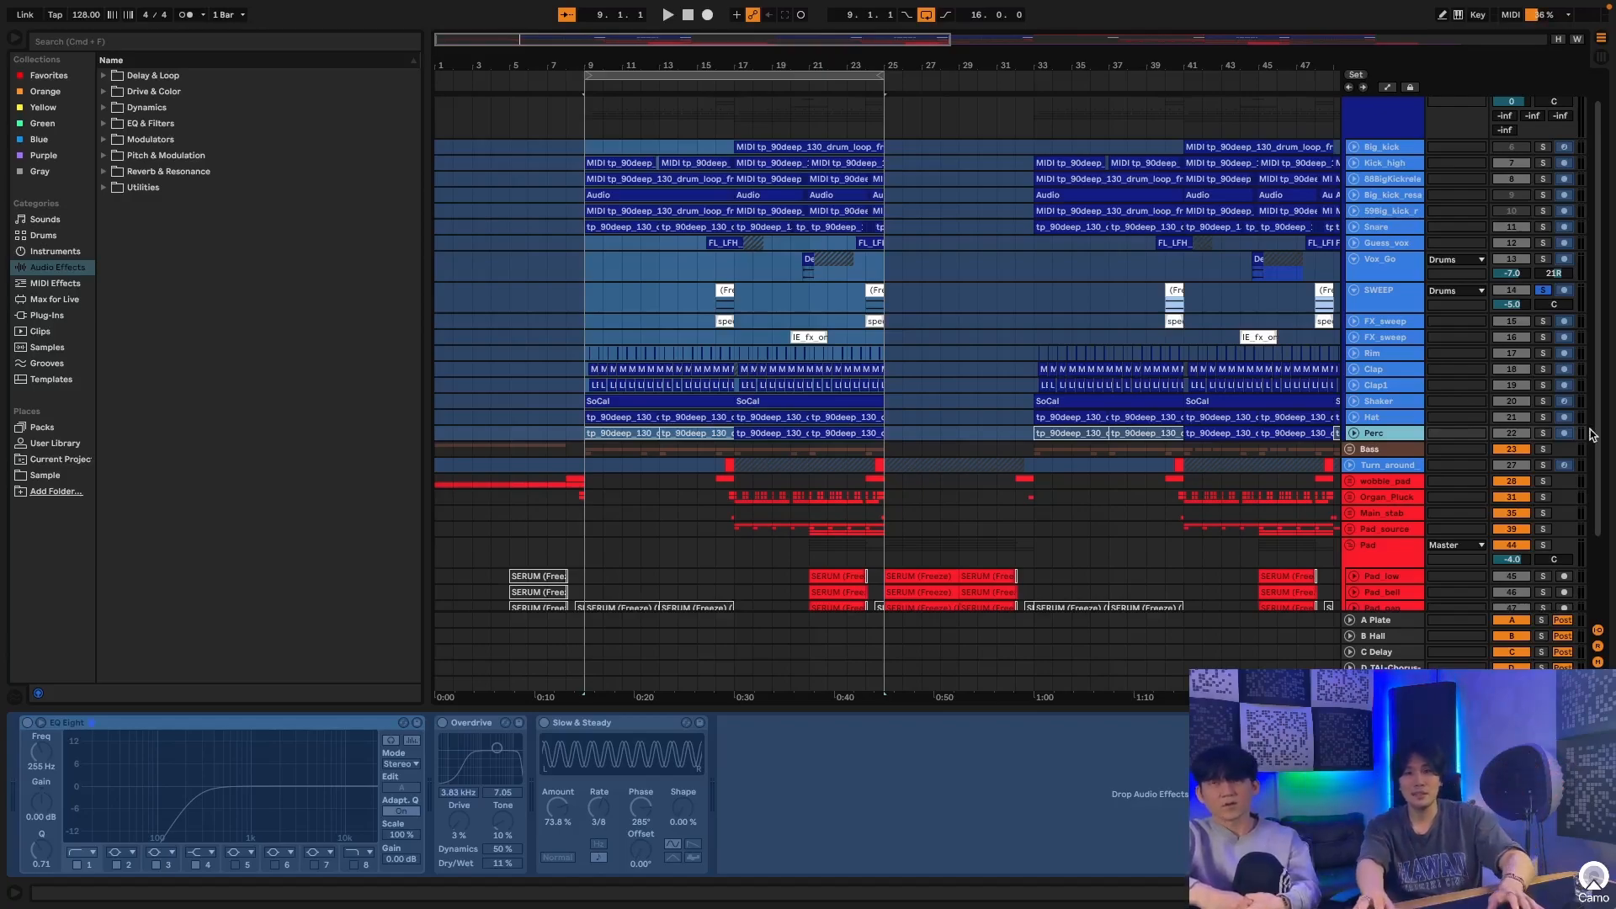
Step: Solo the Hat track and unfreeze it
{"action": "left_click", "coordinate": [1551, 417]}
{"action": "left_click", "coordinate": [1544, 417]}
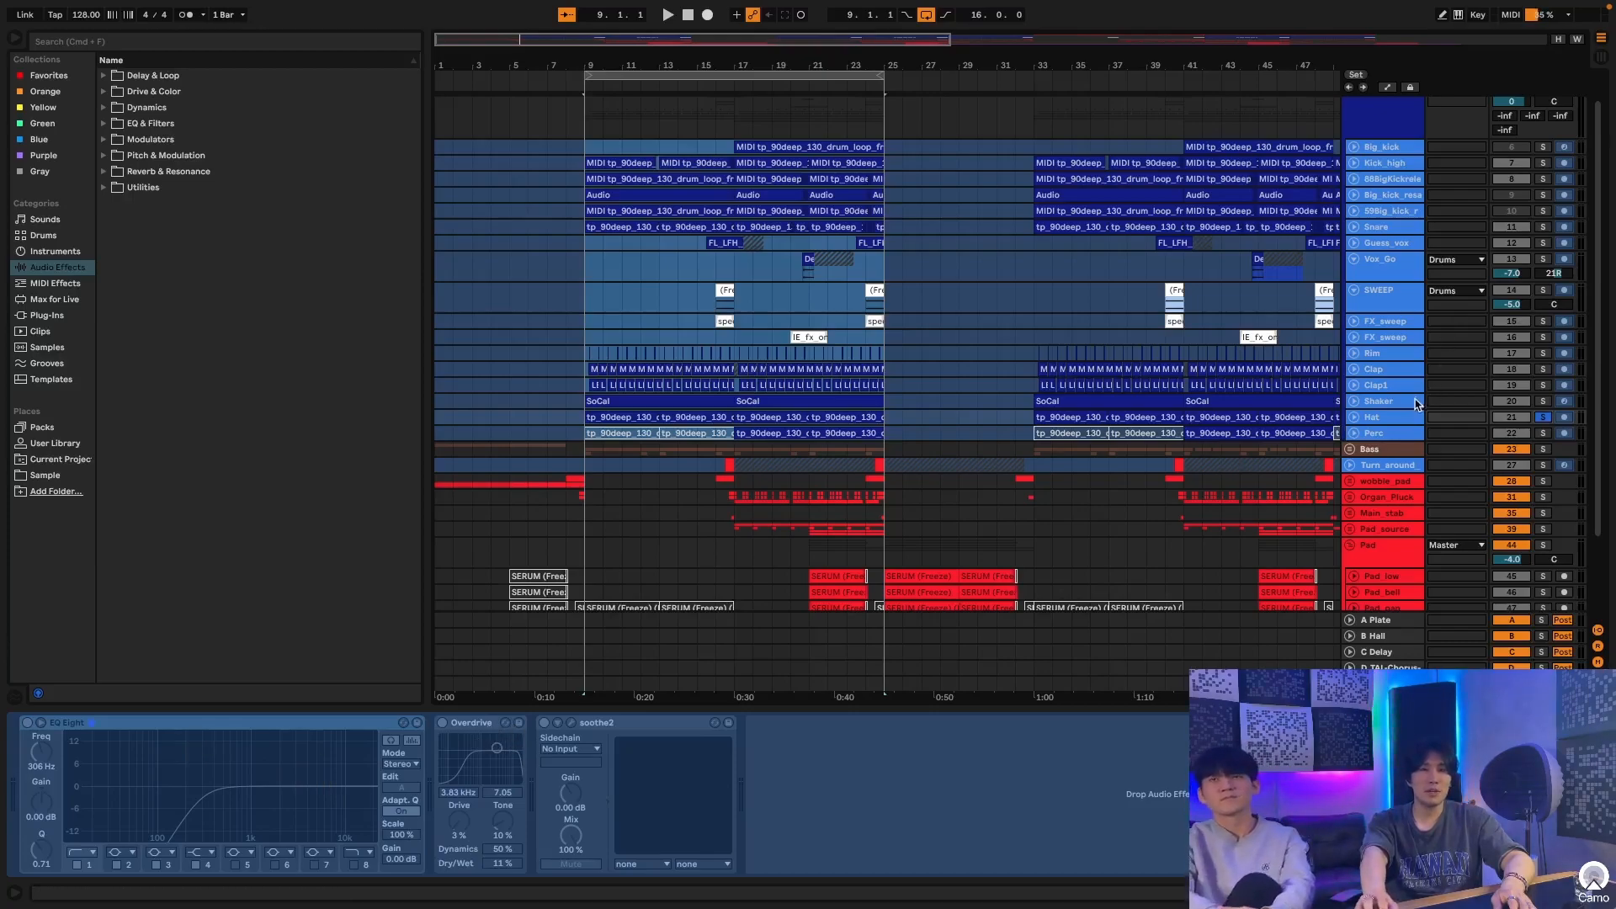
{"action": "left_click", "coordinate": [1393, 420]}
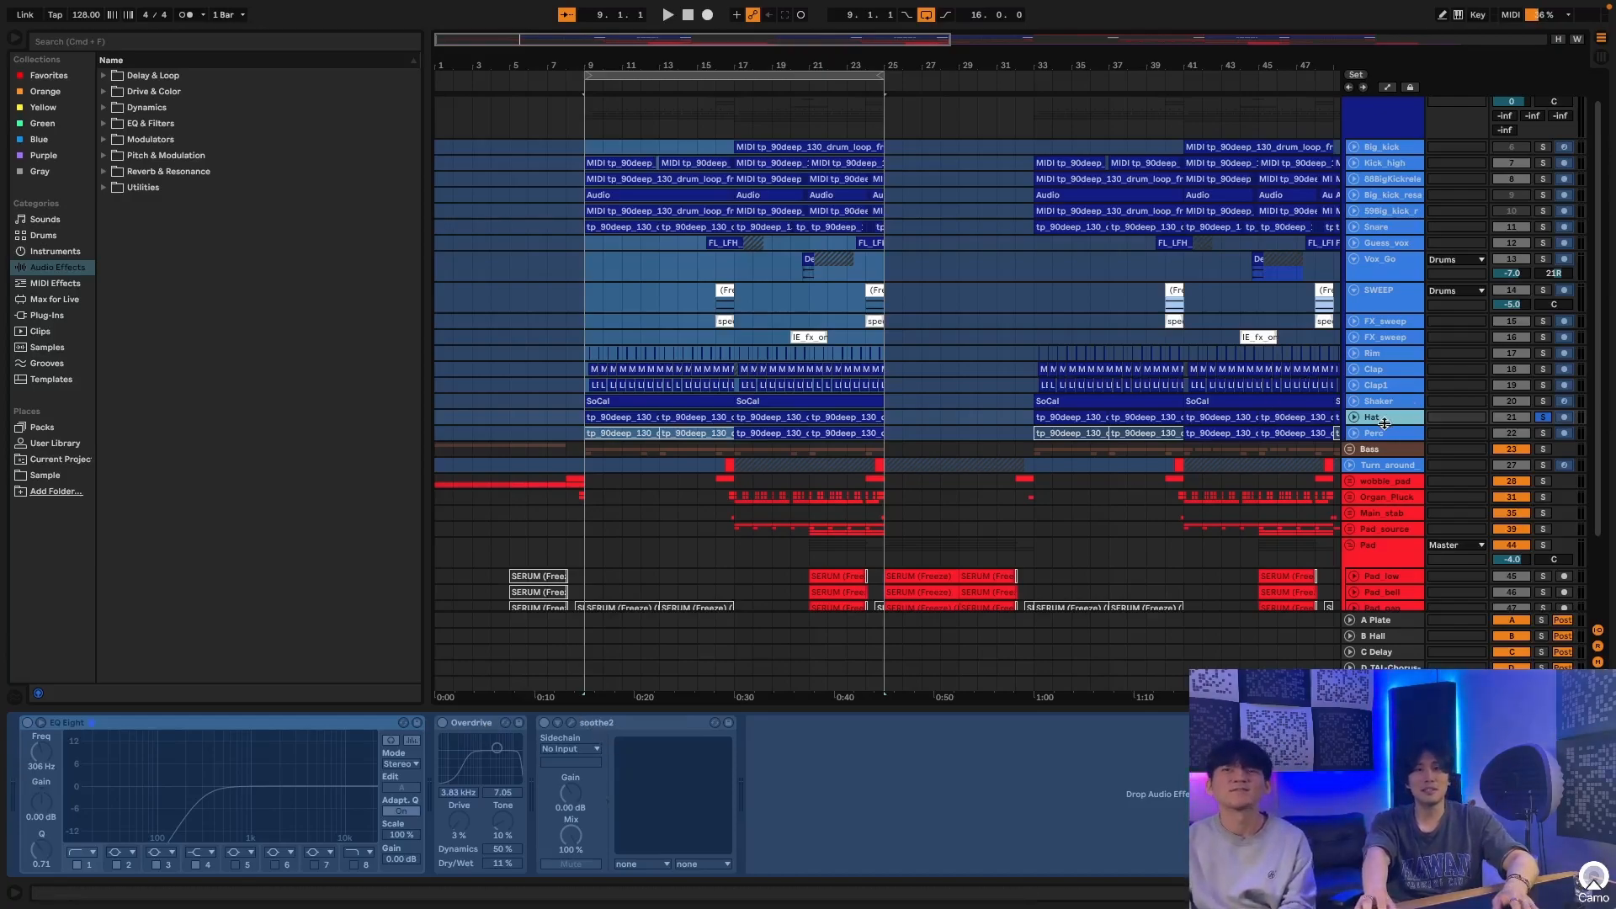
{"action": "right_click", "coordinate": [1384, 422]}
{"action": "left_click", "coordinate": [1414, 523]}
Step: Open the Hat track's soothe2 plug-in and move its window clear of the Hat clips
{"action": "left_click", "coordinate": [573, 723]}
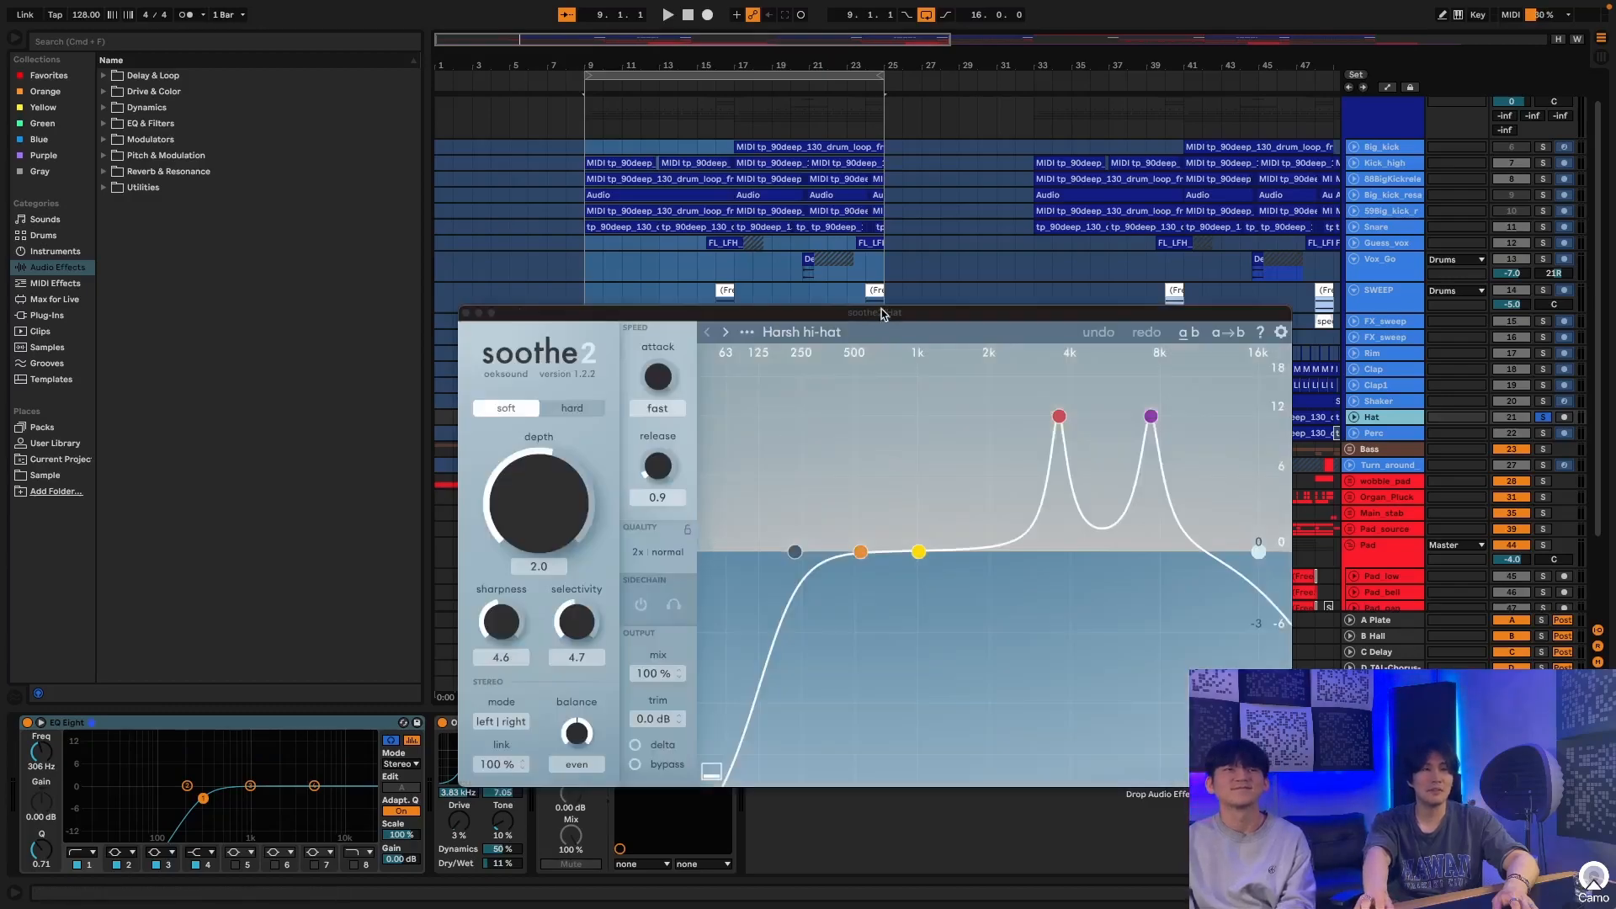
{"action": "left_click_drag", "start_coordinate": [881, 315], "coordinate": [785, 280]}
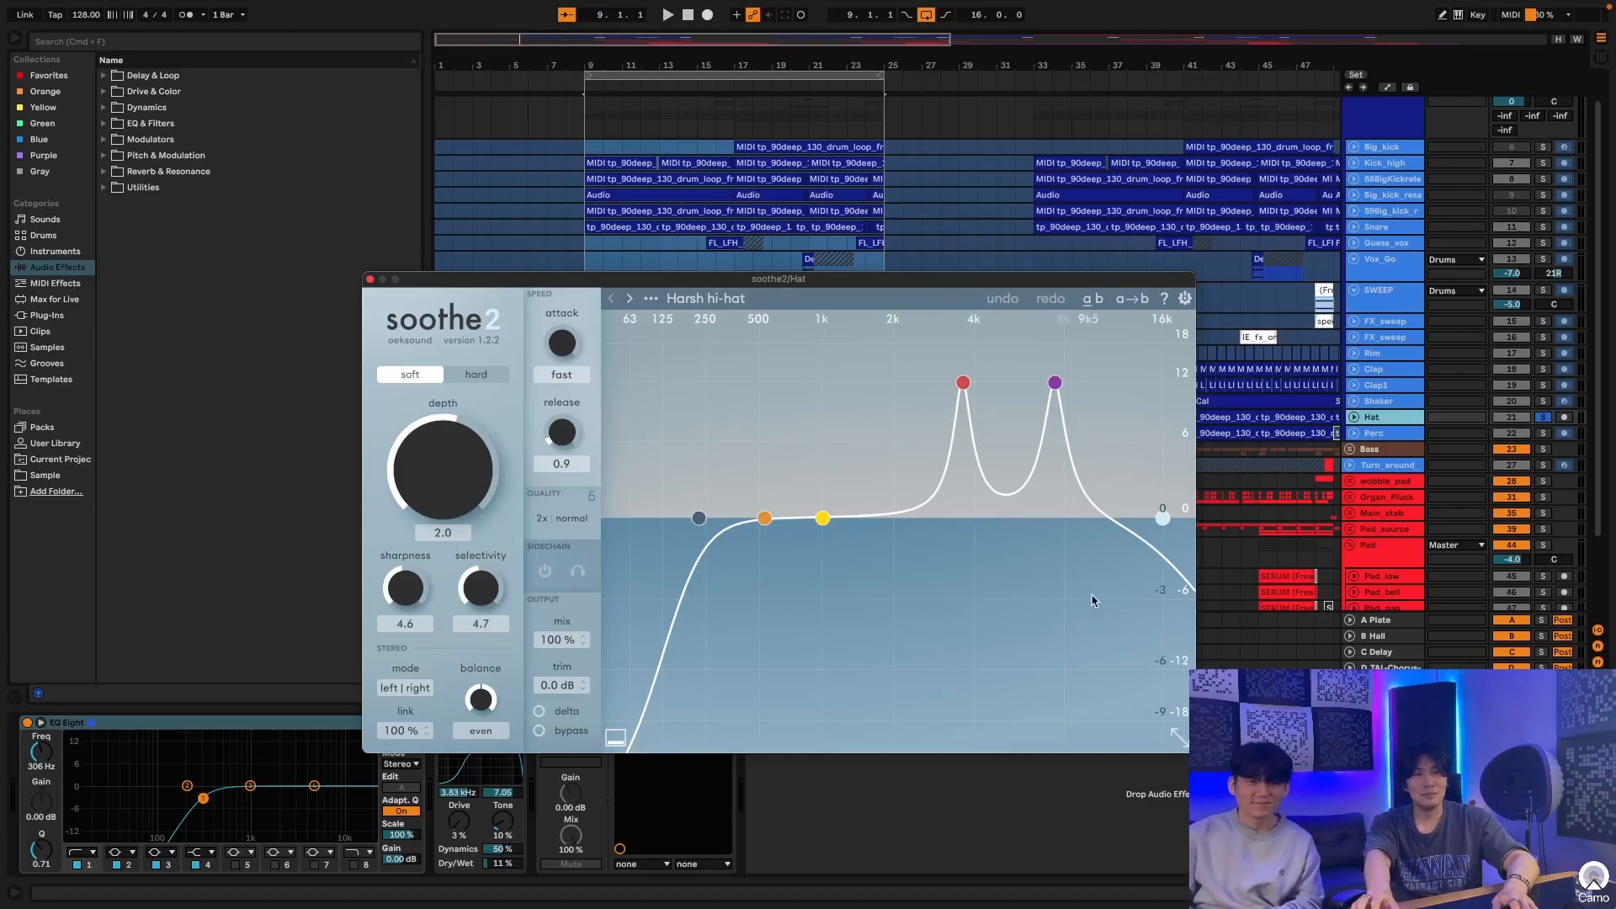
{"action": "left_click", "coordinate": [1388, 420]}
{"action": "left_click_drag", "start_coordinate": [1027, 281], "coordinate": [802, 676]}
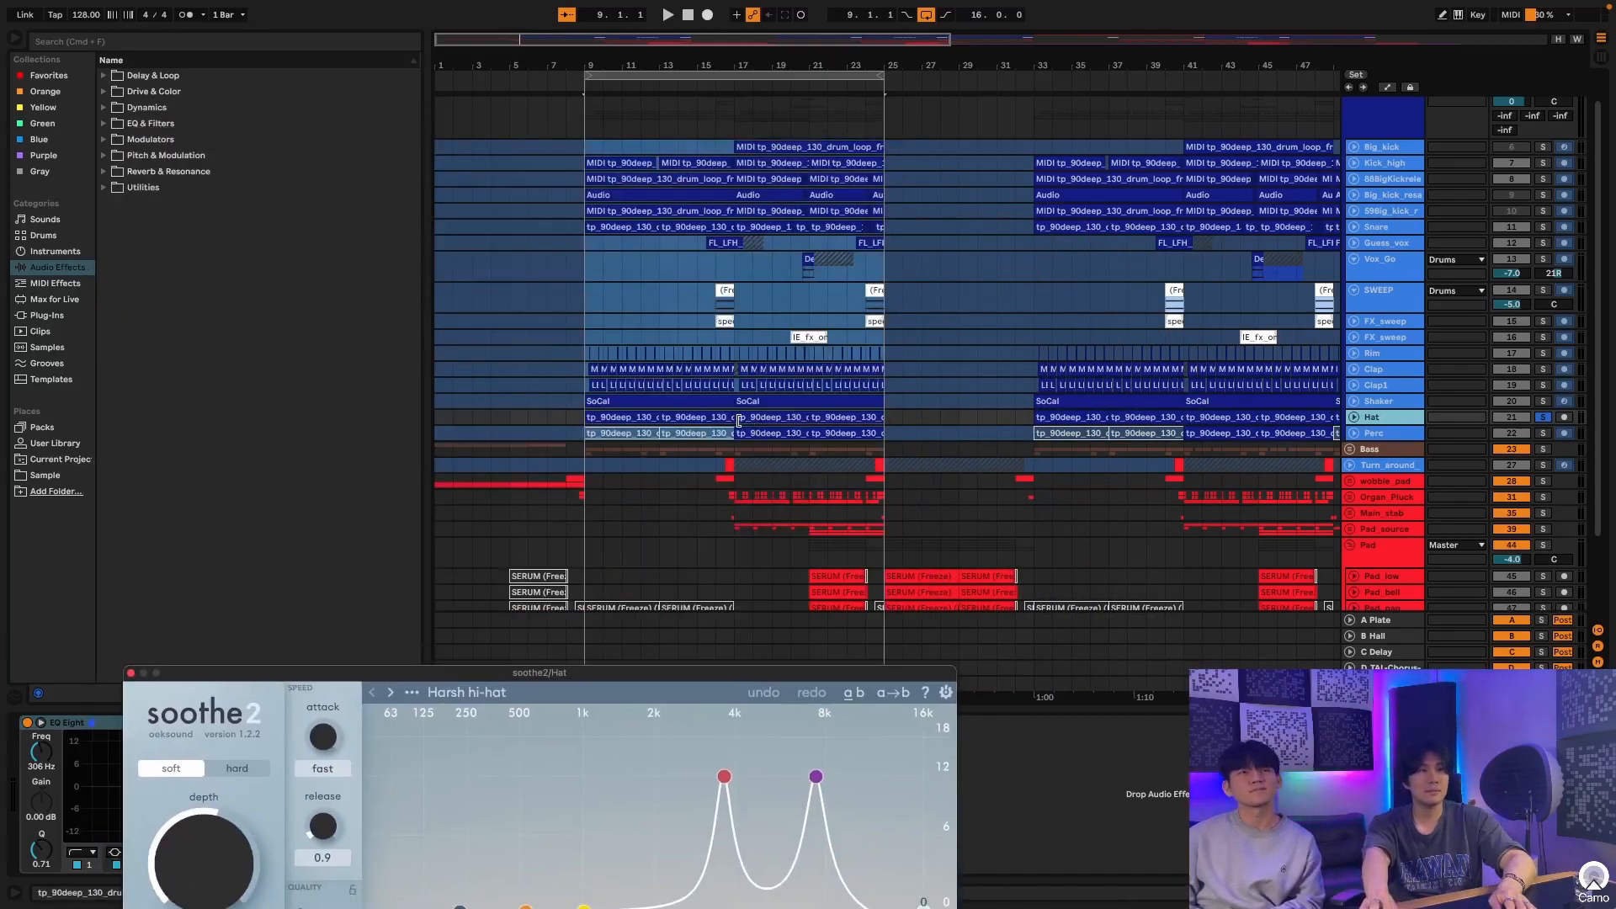
Step: Loop the Hat clip from bar 13 to 17 and audition soothe2's delta signal during playback
{"action": "left_click", "coordinate": [718, 416]}
{"action": "key", "text": "super+l"}
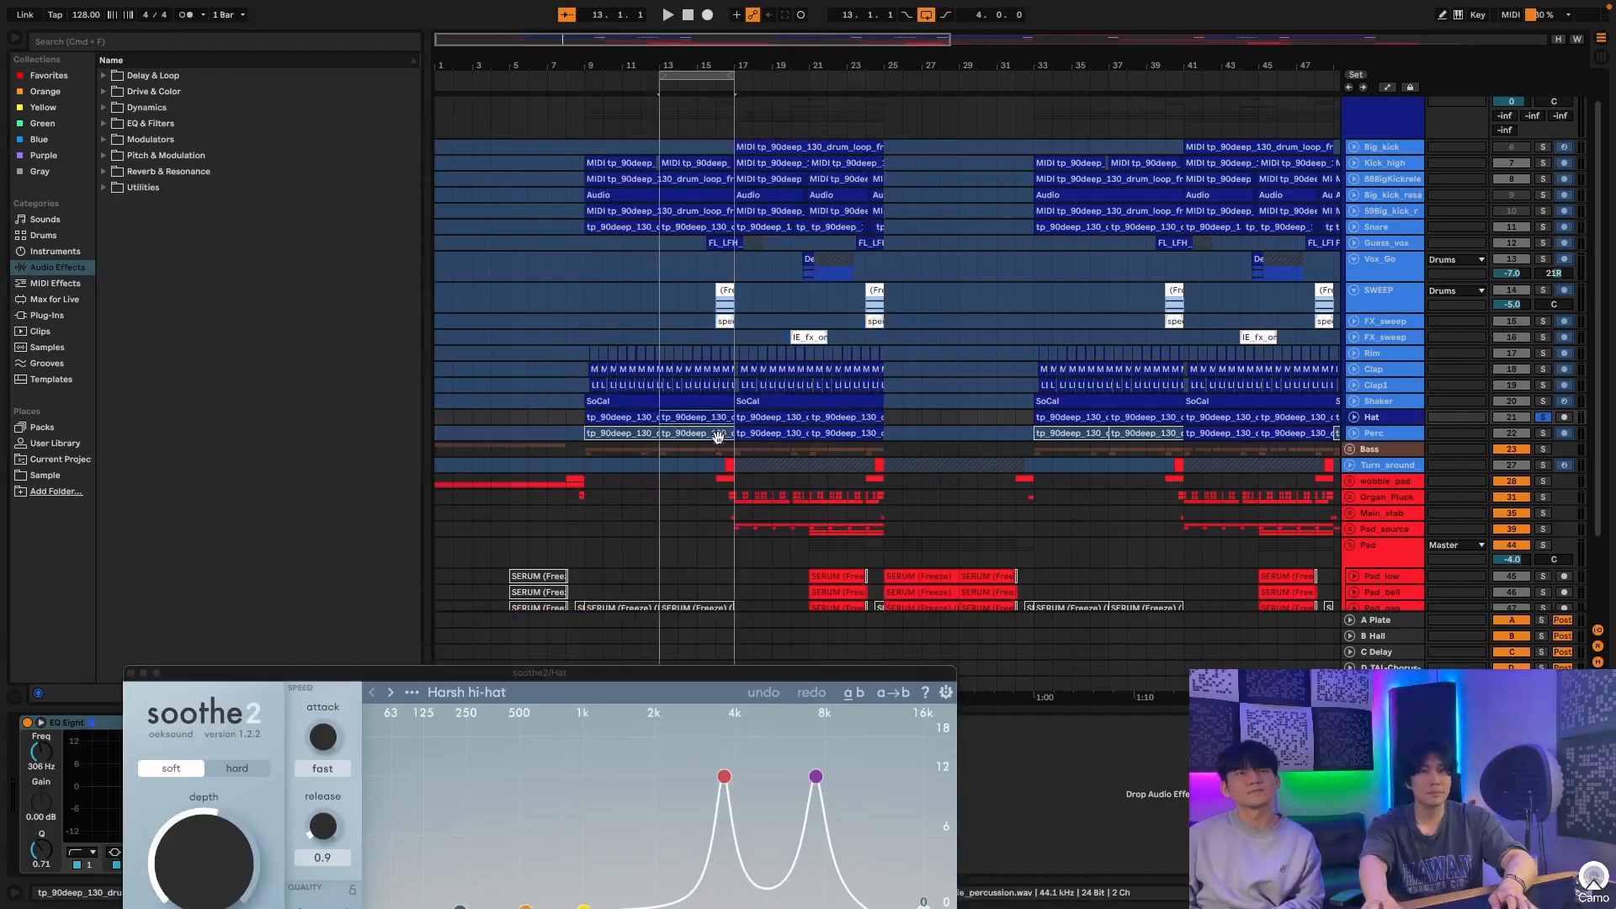
{"action": "key", "text": "space"}
{"action": "left_click_drag", "start_coordinate": [665, 674], "coordinate": [722, 195]}
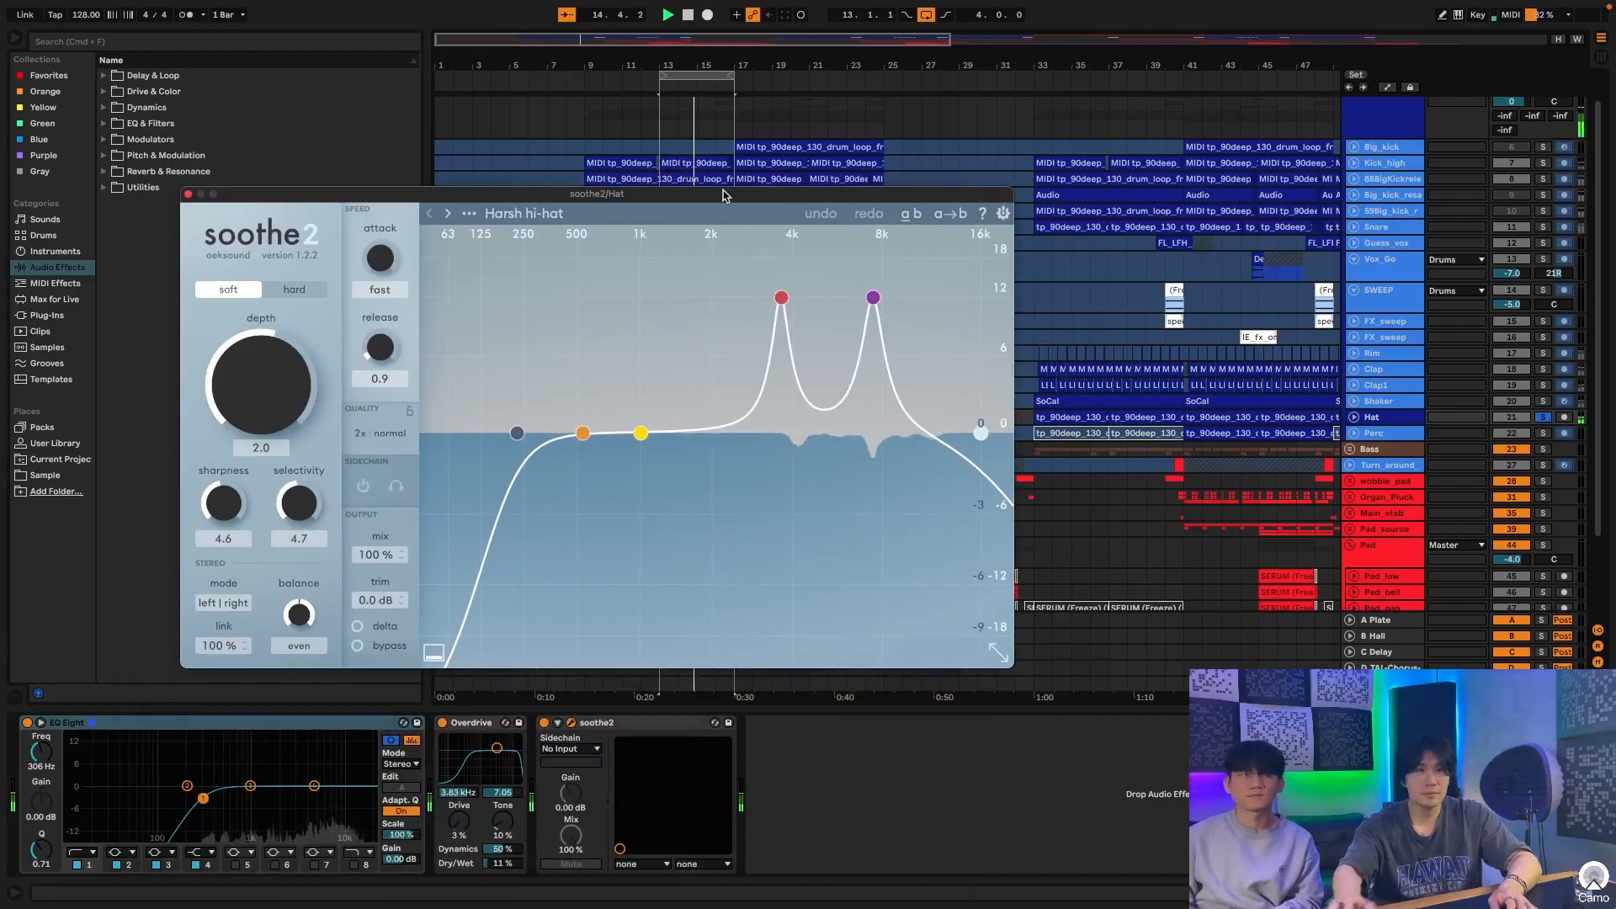
{"action": "left_click", "coordinate": [356, 627]}
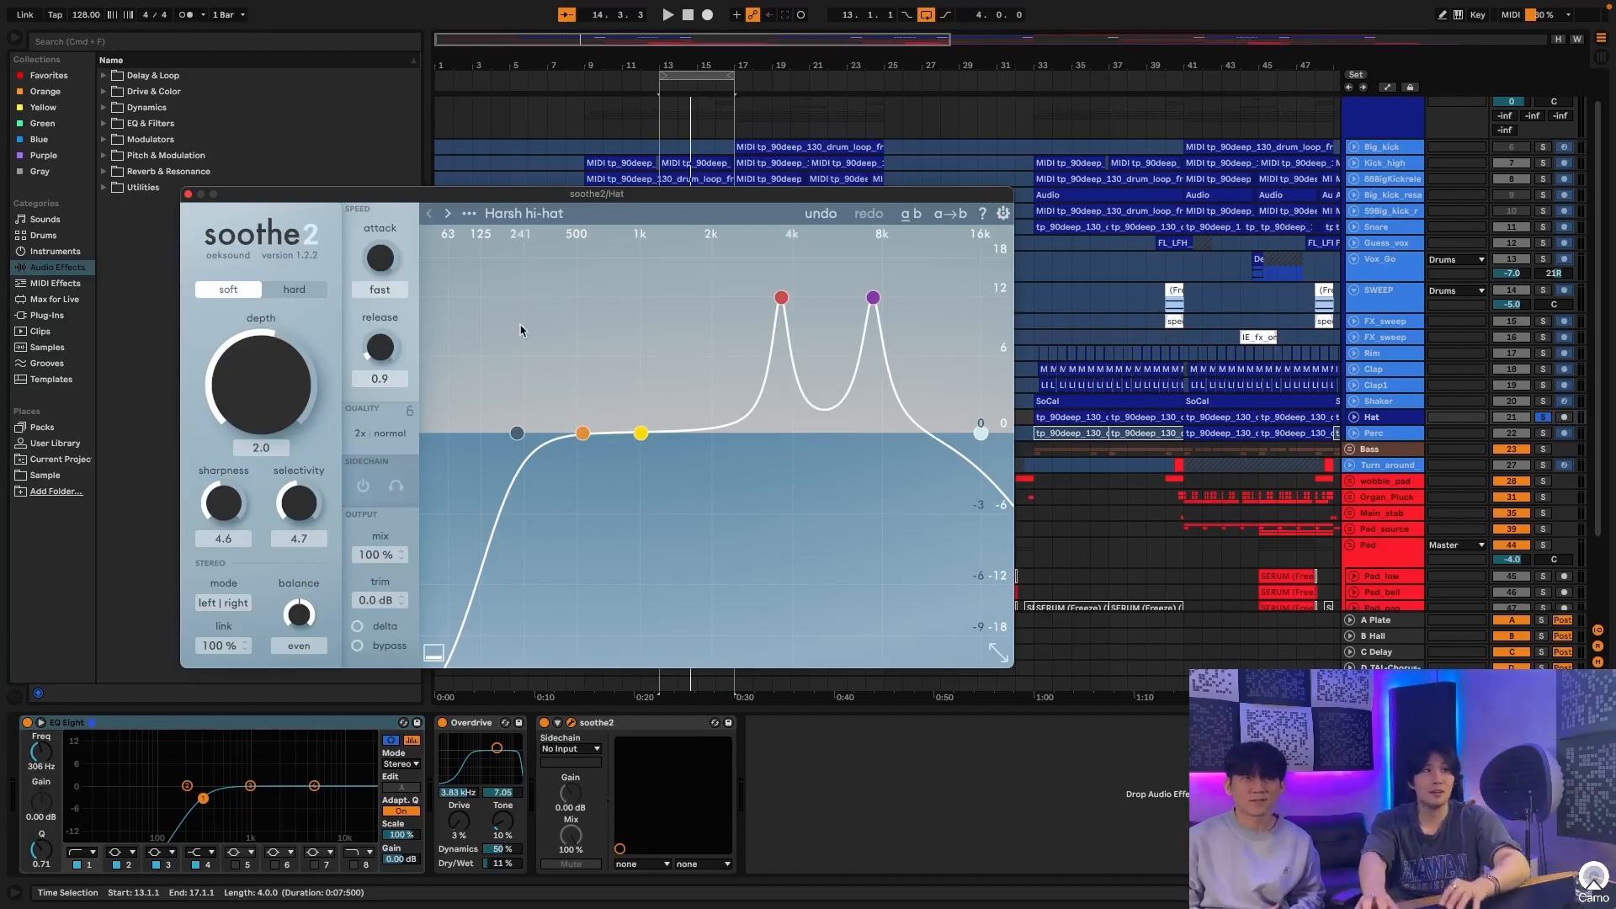
{"action": "key", "text": "super+alt+p"}
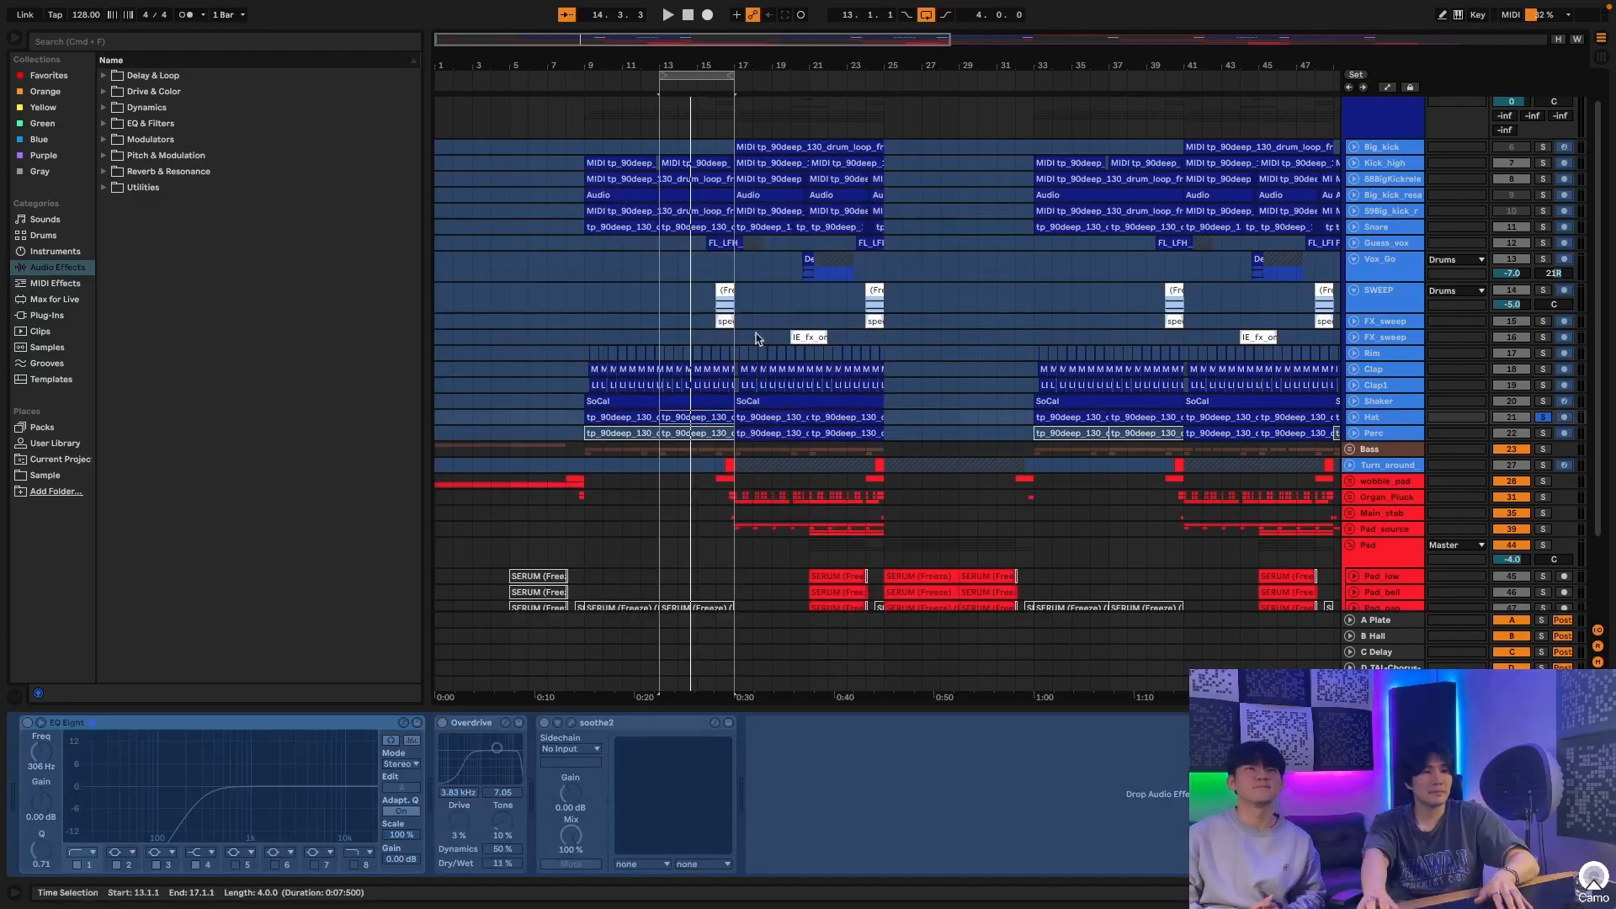
Step: Inspect the device chains of the Shaker, Clap1, Clap and Rim tracks
{"action": "left_click", "coordinate": [1407, 405]}
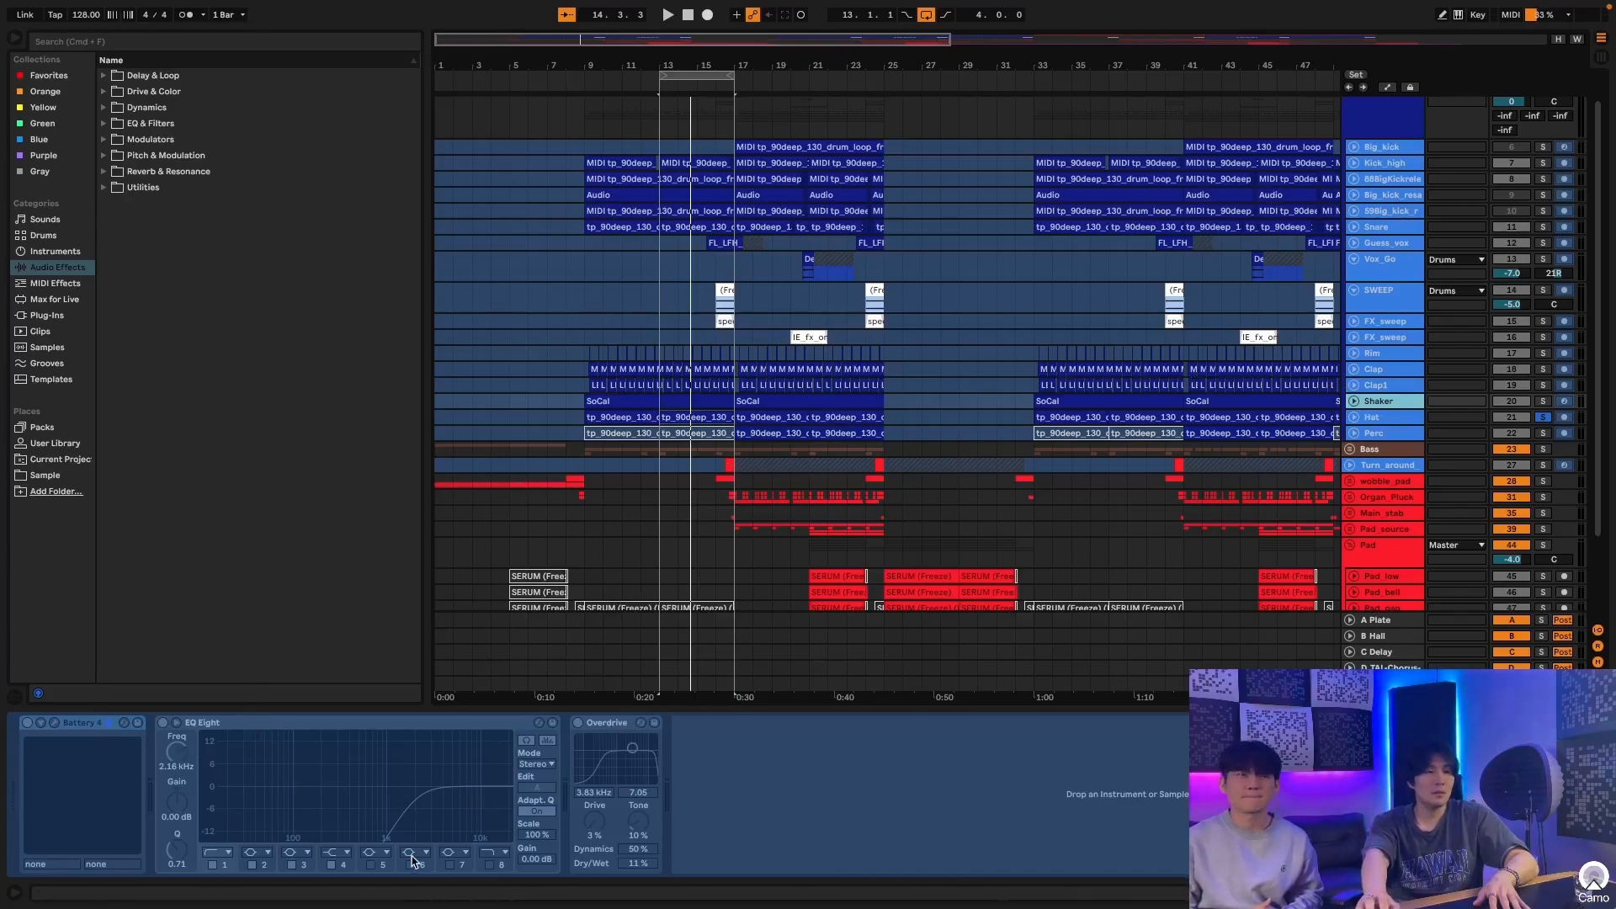
{"action": "left_click", "coordinate": [1404, 387]}
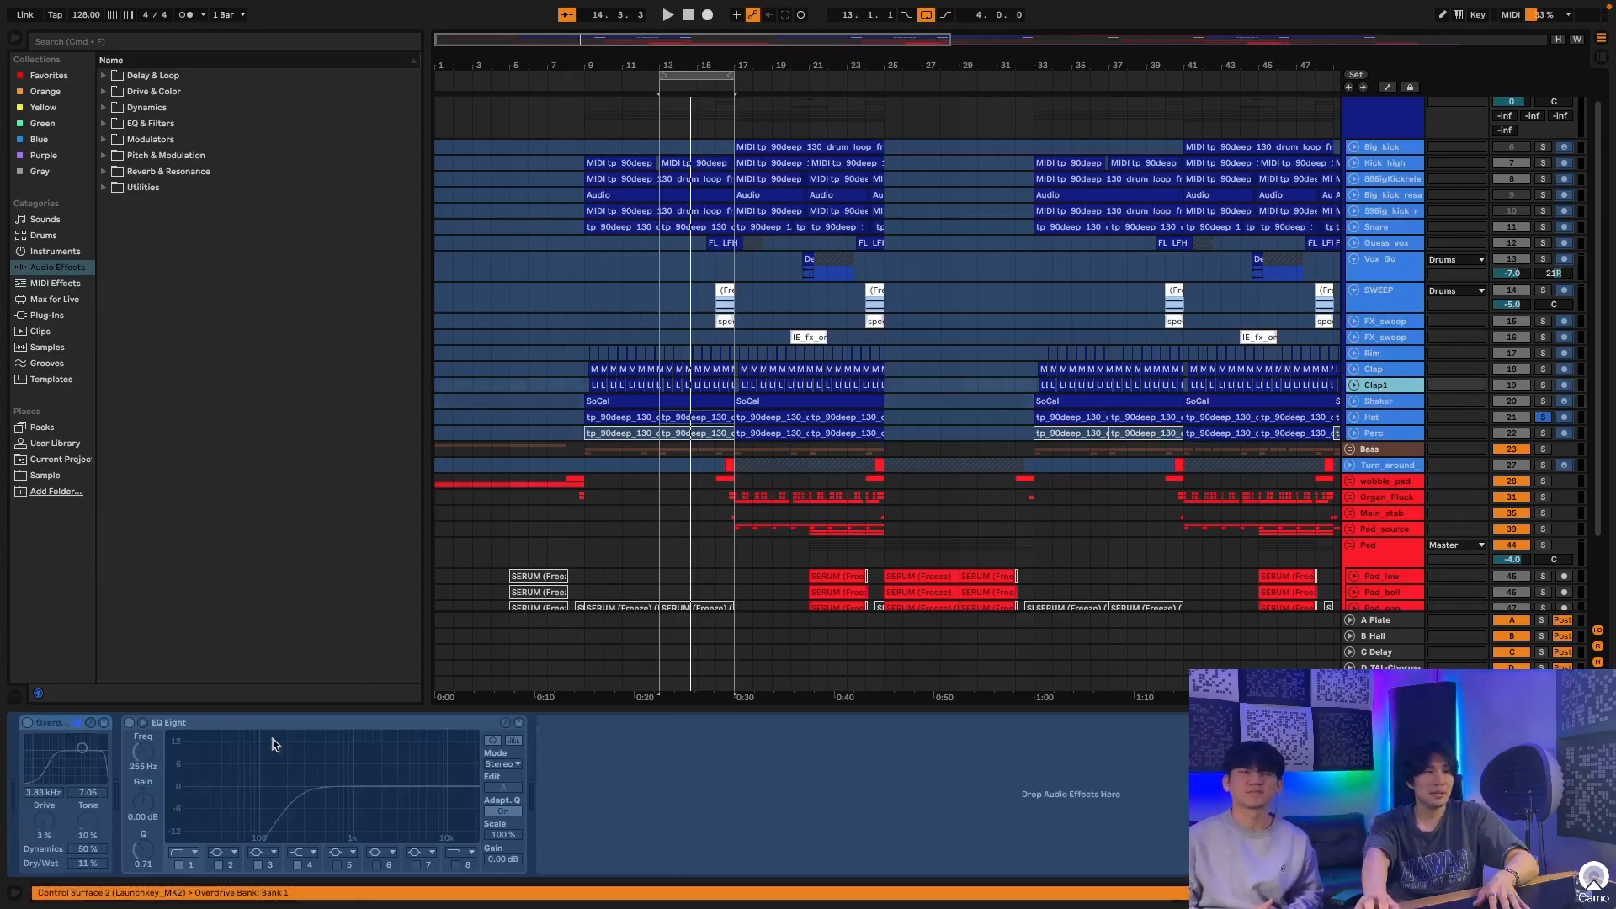
{"action": "left_click", "coordinate": [1416, 375]}
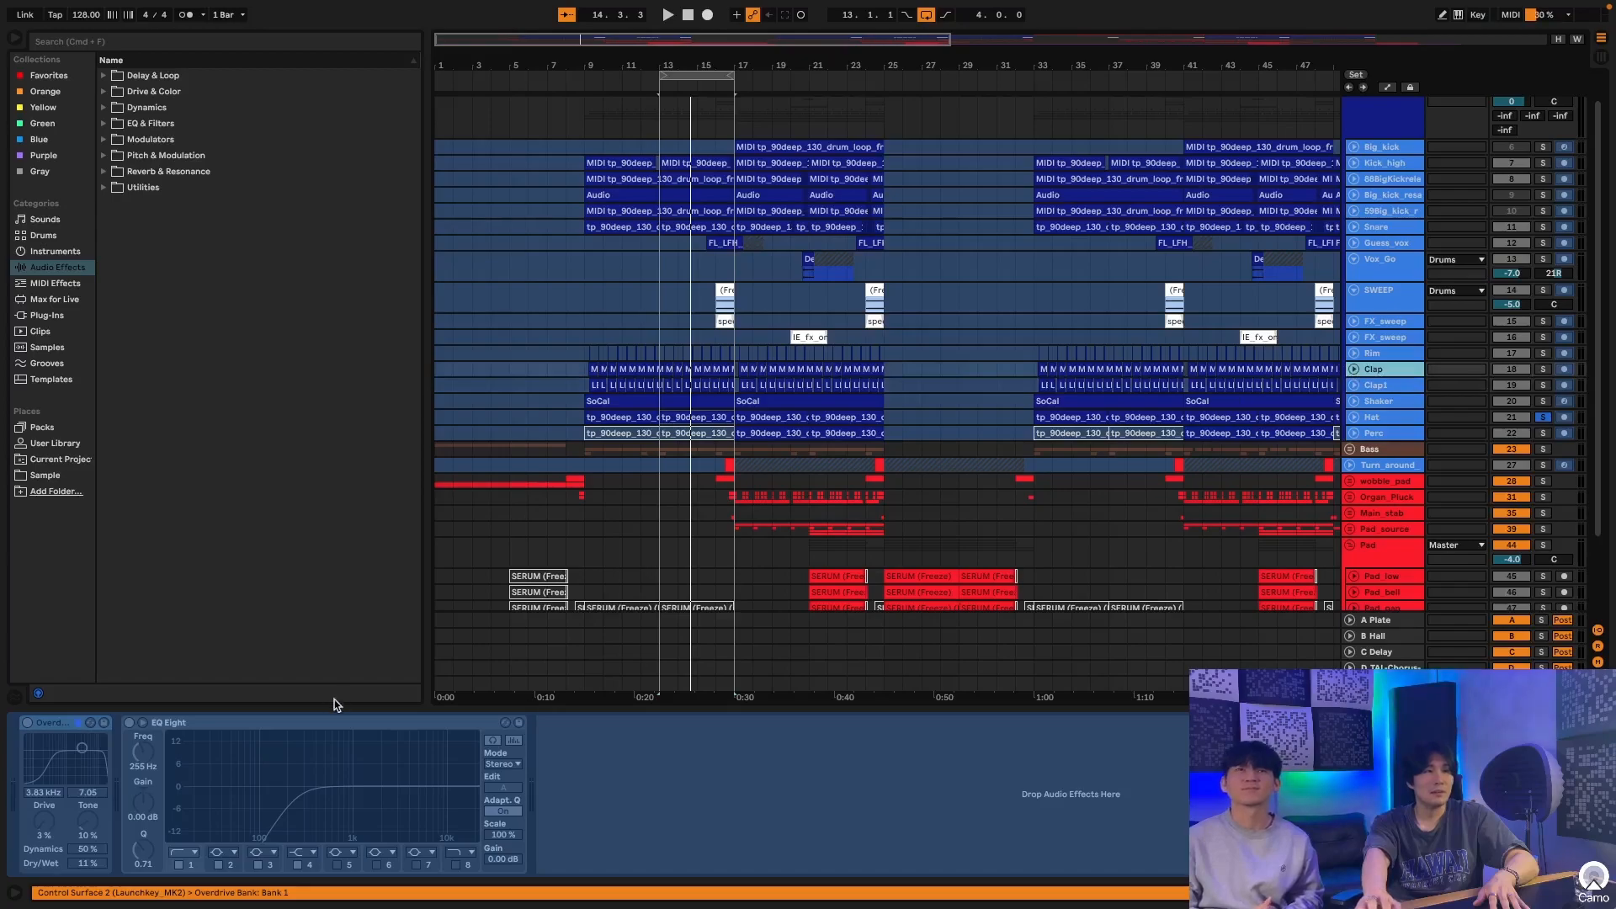
{"action": "left_click", "coordinate": [1404, 354]}
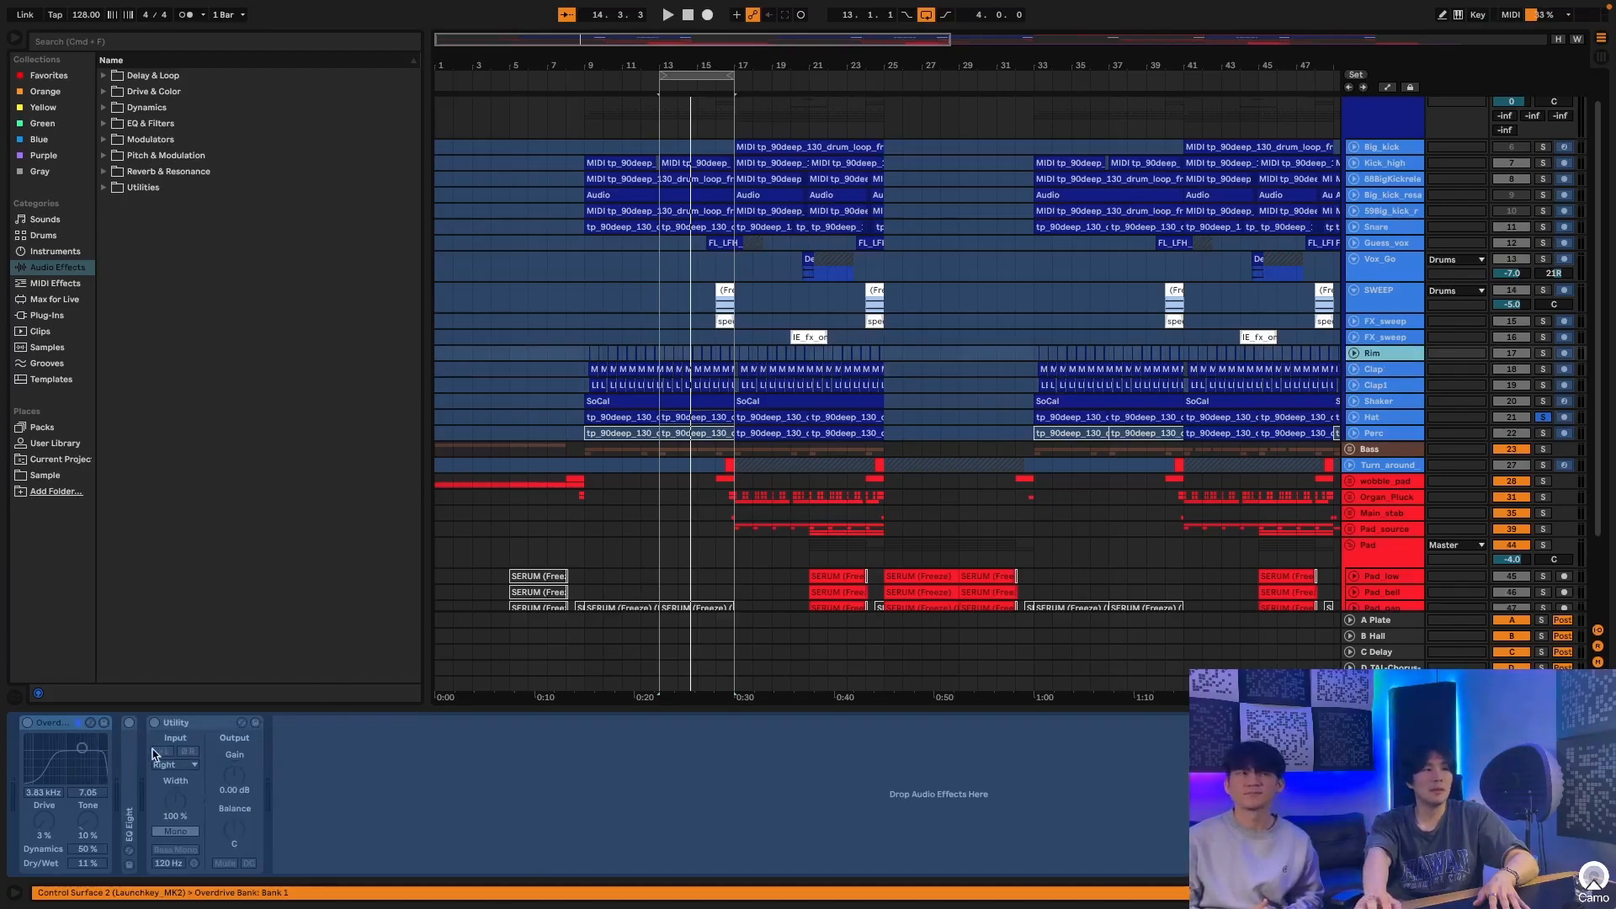
Step: Temporarily unfreeze the Rim track to unfold its EQ Eight and view the curve, and undo the unfreezing
{"action": "right_click", "coordinate": [1380, 354]}
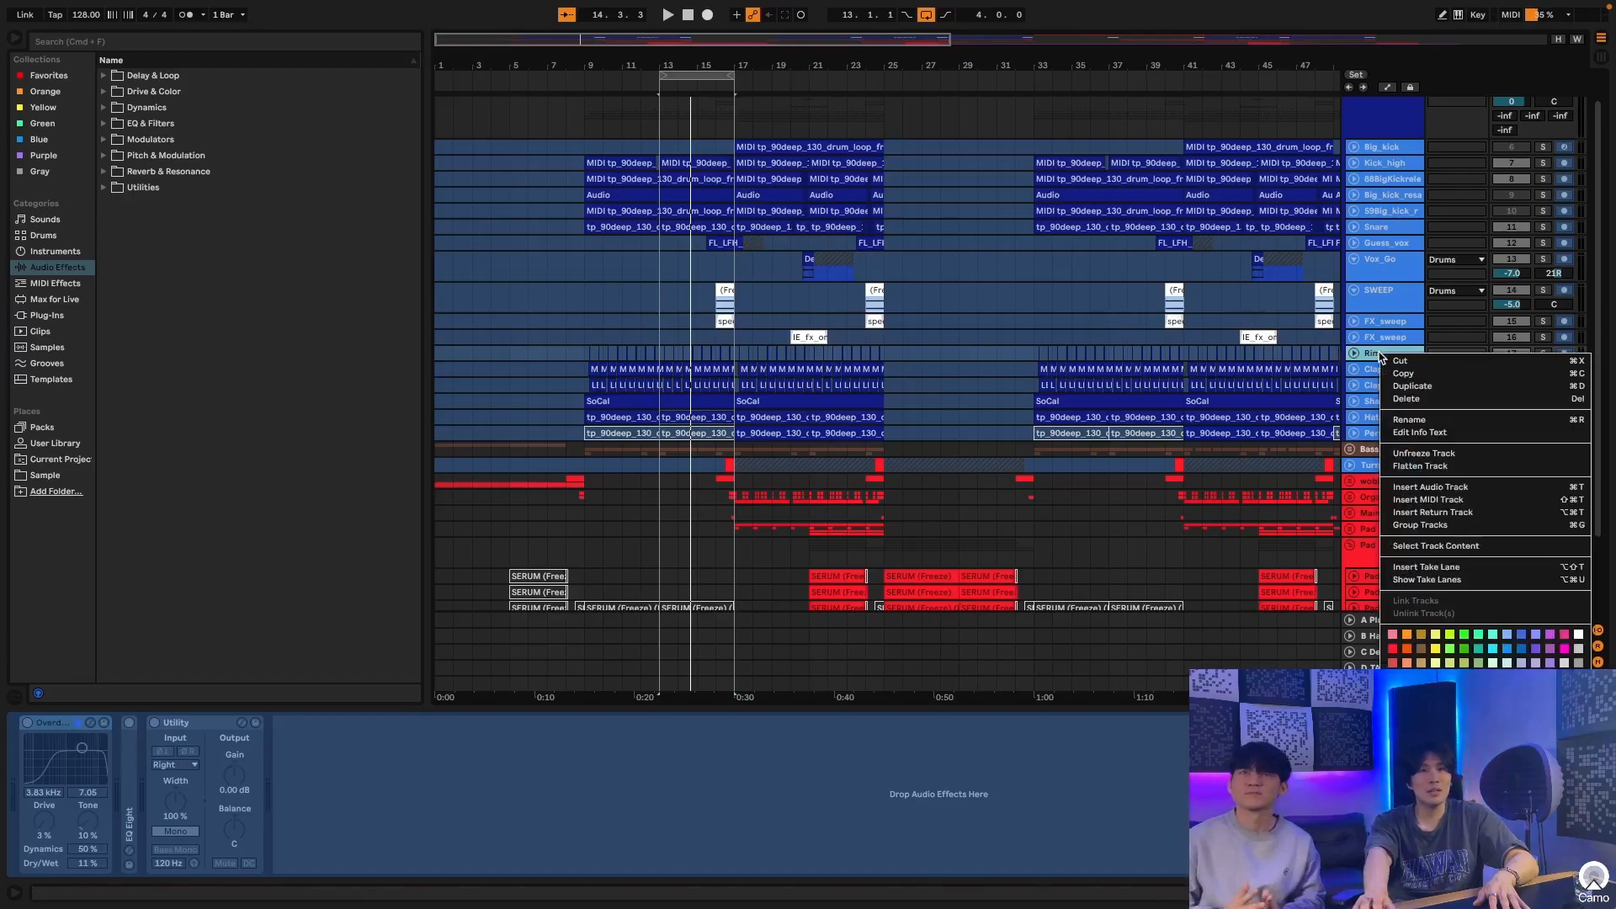
{"action": "left_click", "coordinate": [1437, 454]}
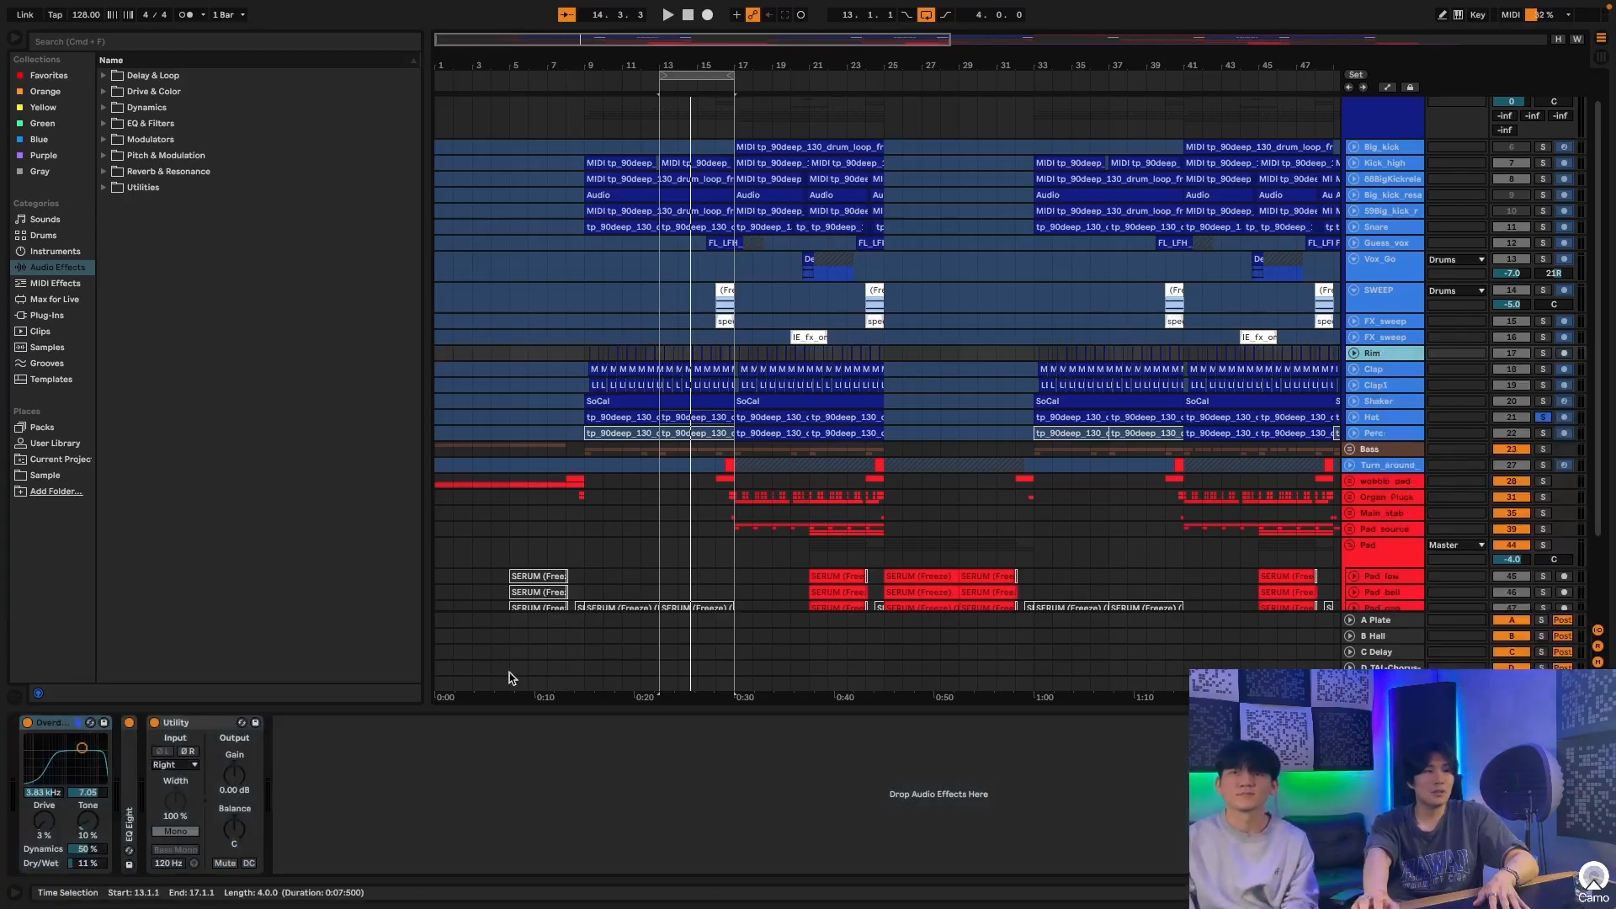
{"action": "double_click", "coordinate": [135, 755]}
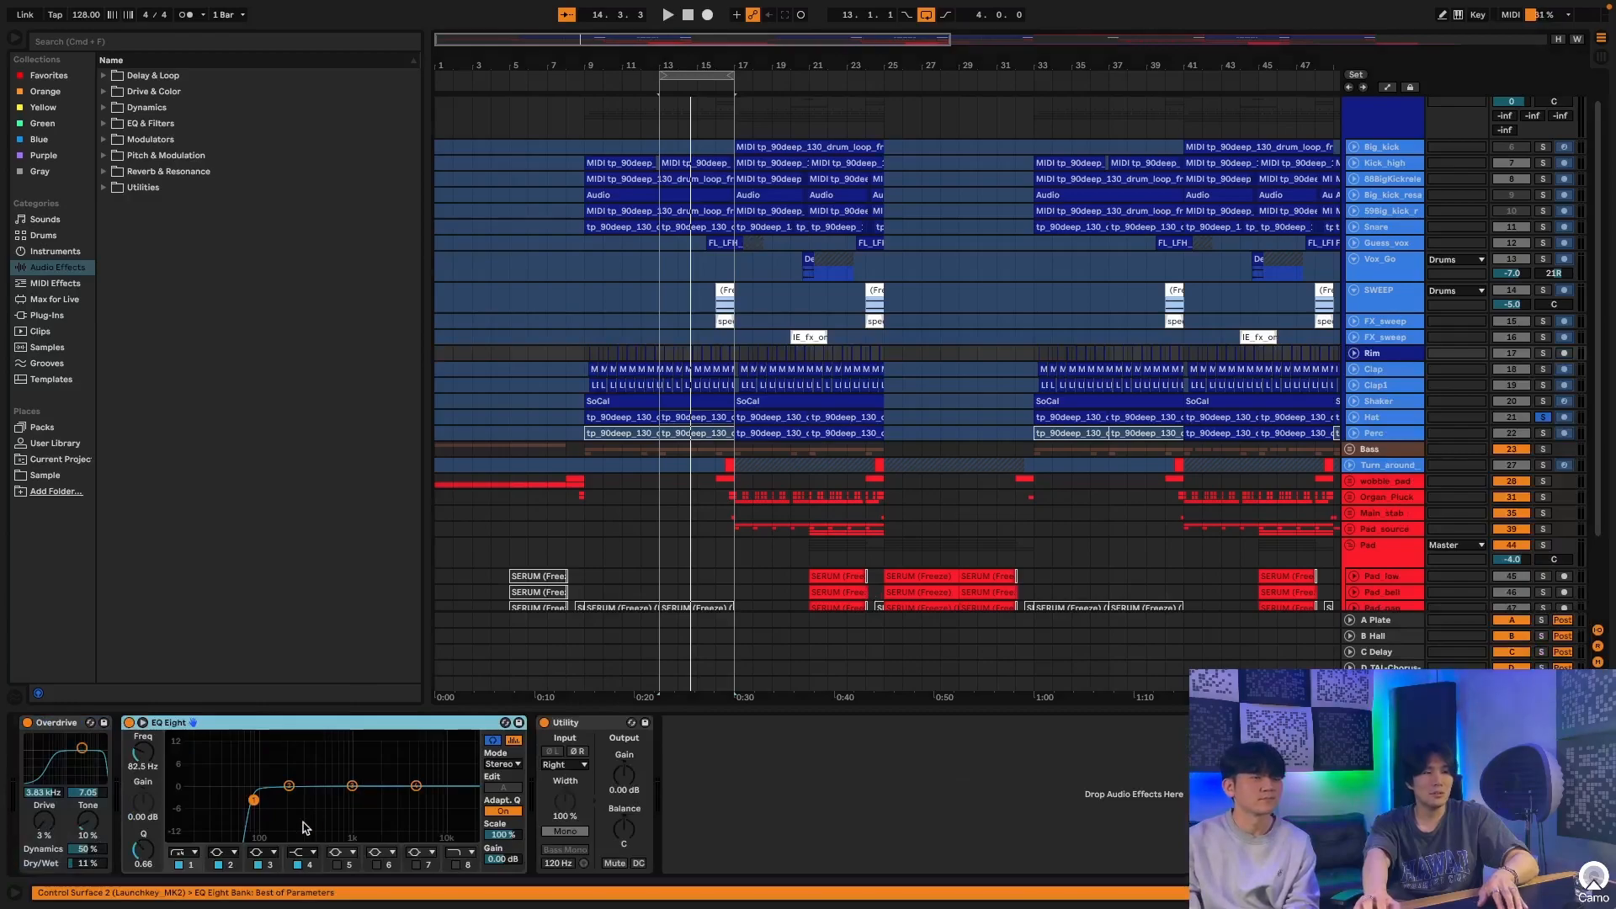
{"action": "key", "text": "super+z"}
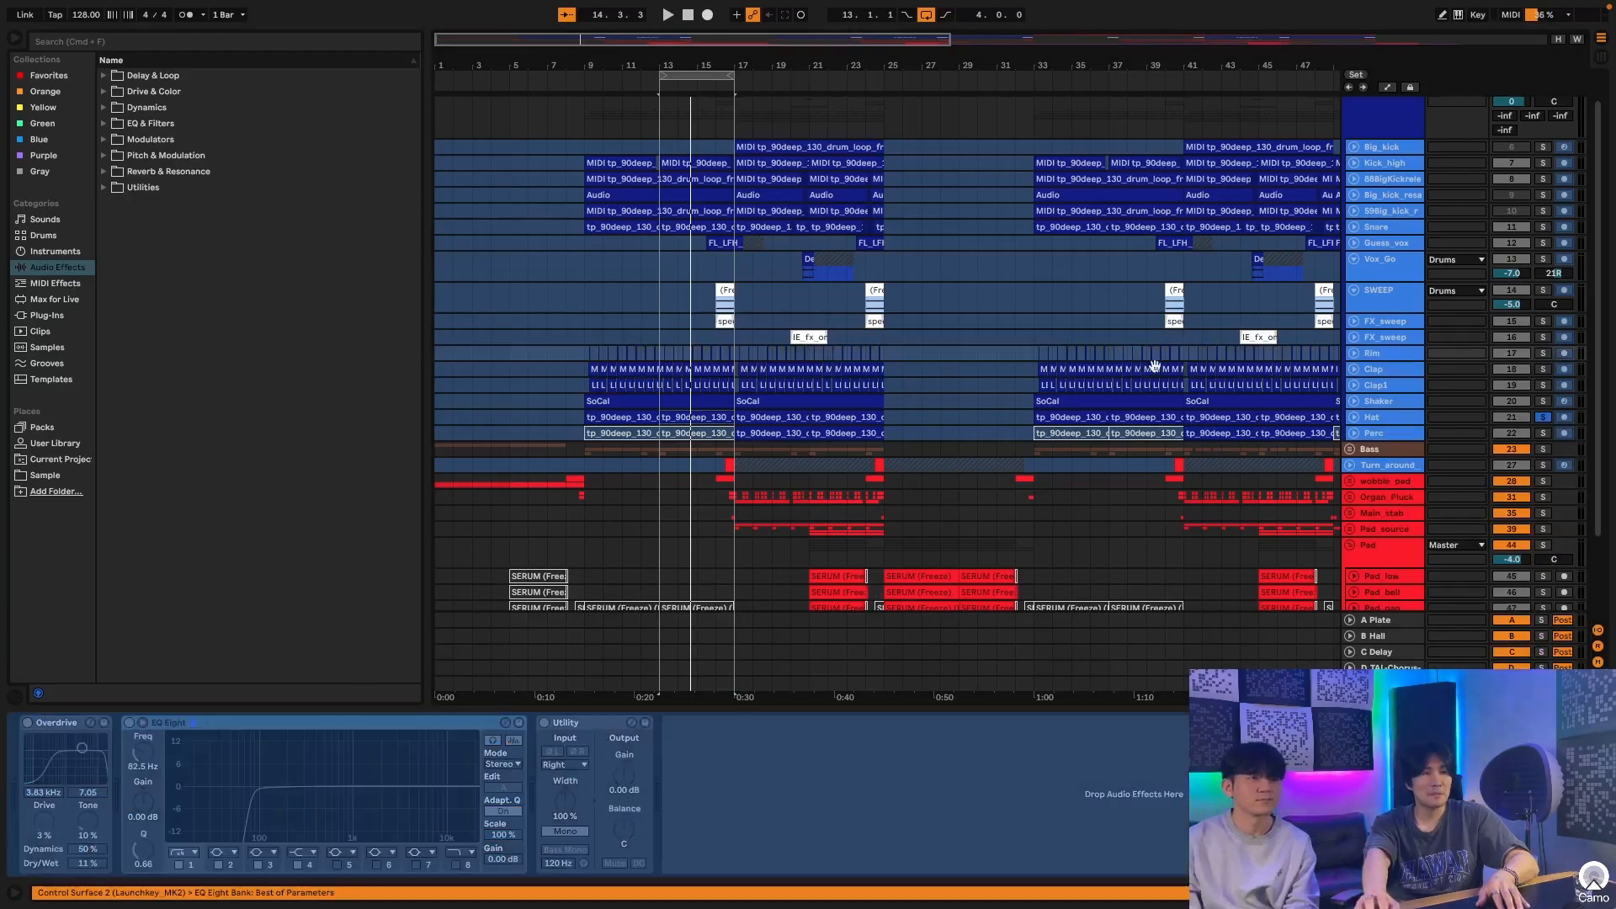
Step: Check the Clap, Rim and second FX_sweep tracks and select the one-shot rattle clip at bar 20
{"action": "left_click", "coordinate": [1413, 370]}
{"action": "left_click", "coordinate": [1412, 354]}
{"action": "left_click", "coordinate": [1380, 337]}
{"action": "left_click", "coordinate": [814, 333]}
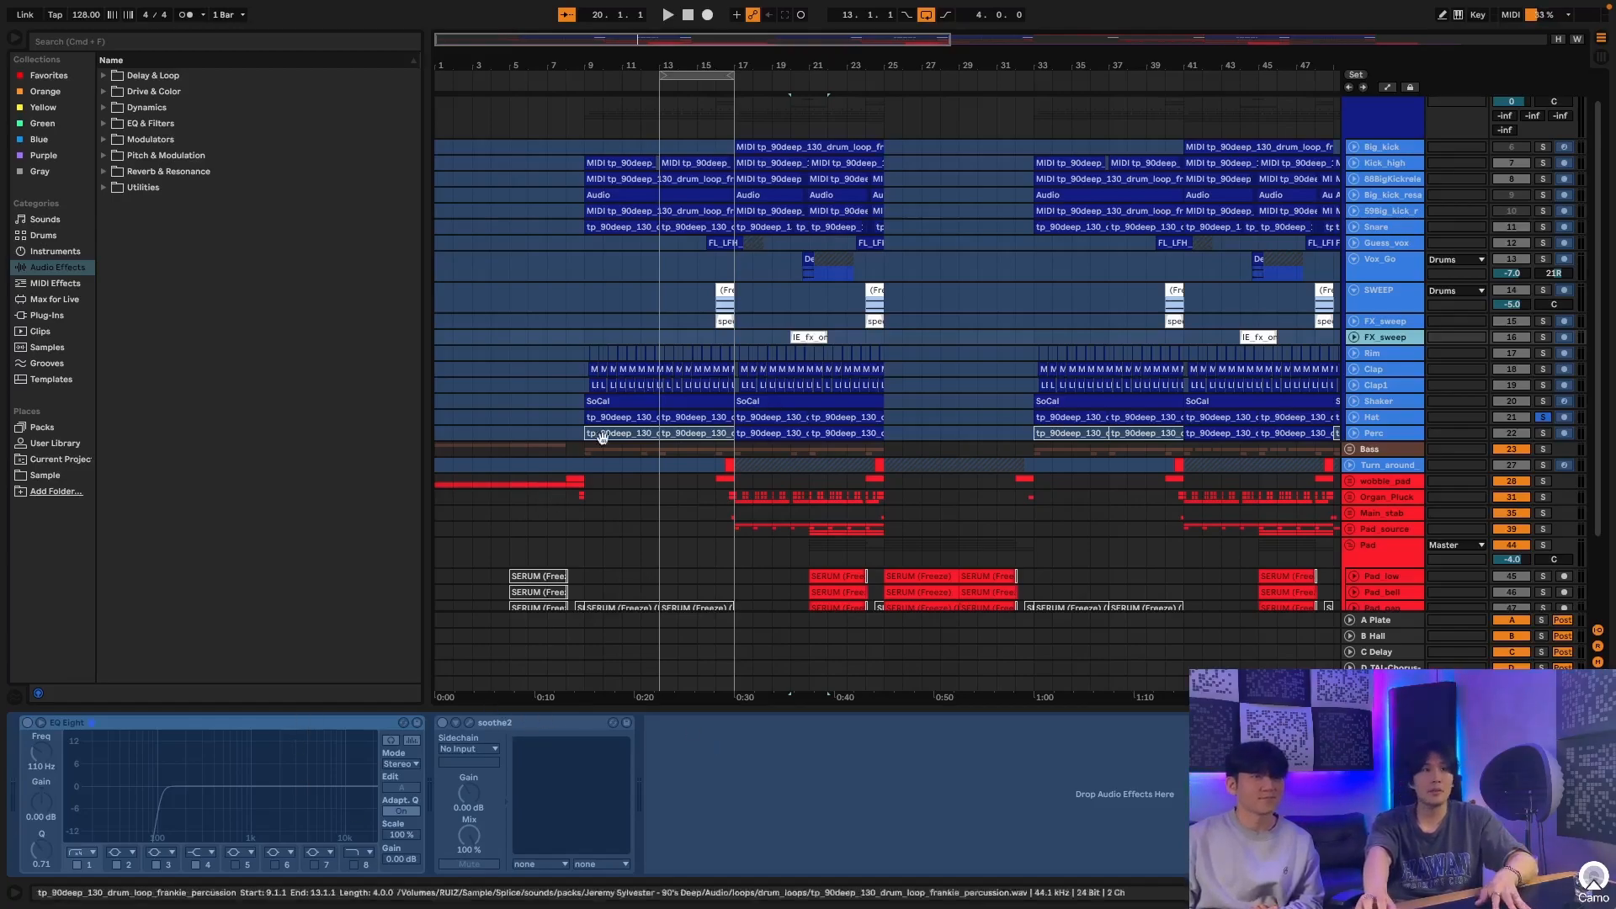
Step: Select the spectra_fx clip at bar 16 and solo its FX_sweep track
{"action": "left_click", "coordinate": [726, 324]}
{"action": "left_click", "coordinate": [1543, 320]}
{"action": "left_click", "coordinate": [1406, 322]}
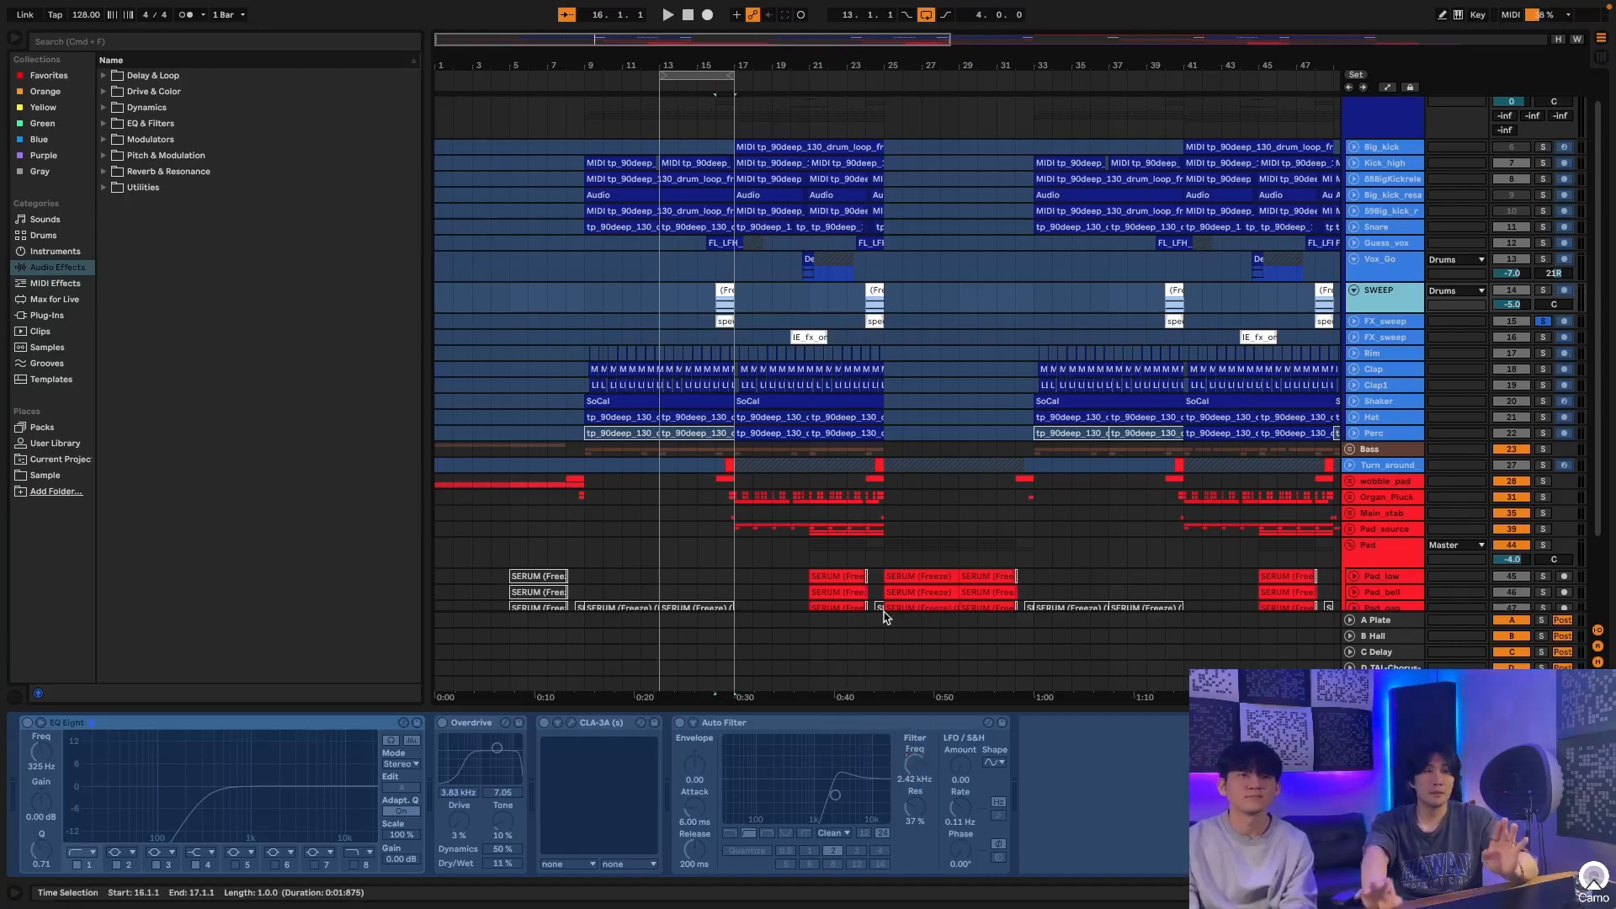
Step: Inspect the device chains of the tracks from Vox_Go up through Guess_vox and Snare to Kick_high
{"action": "left_click", "coordinate": [1381, 266]}
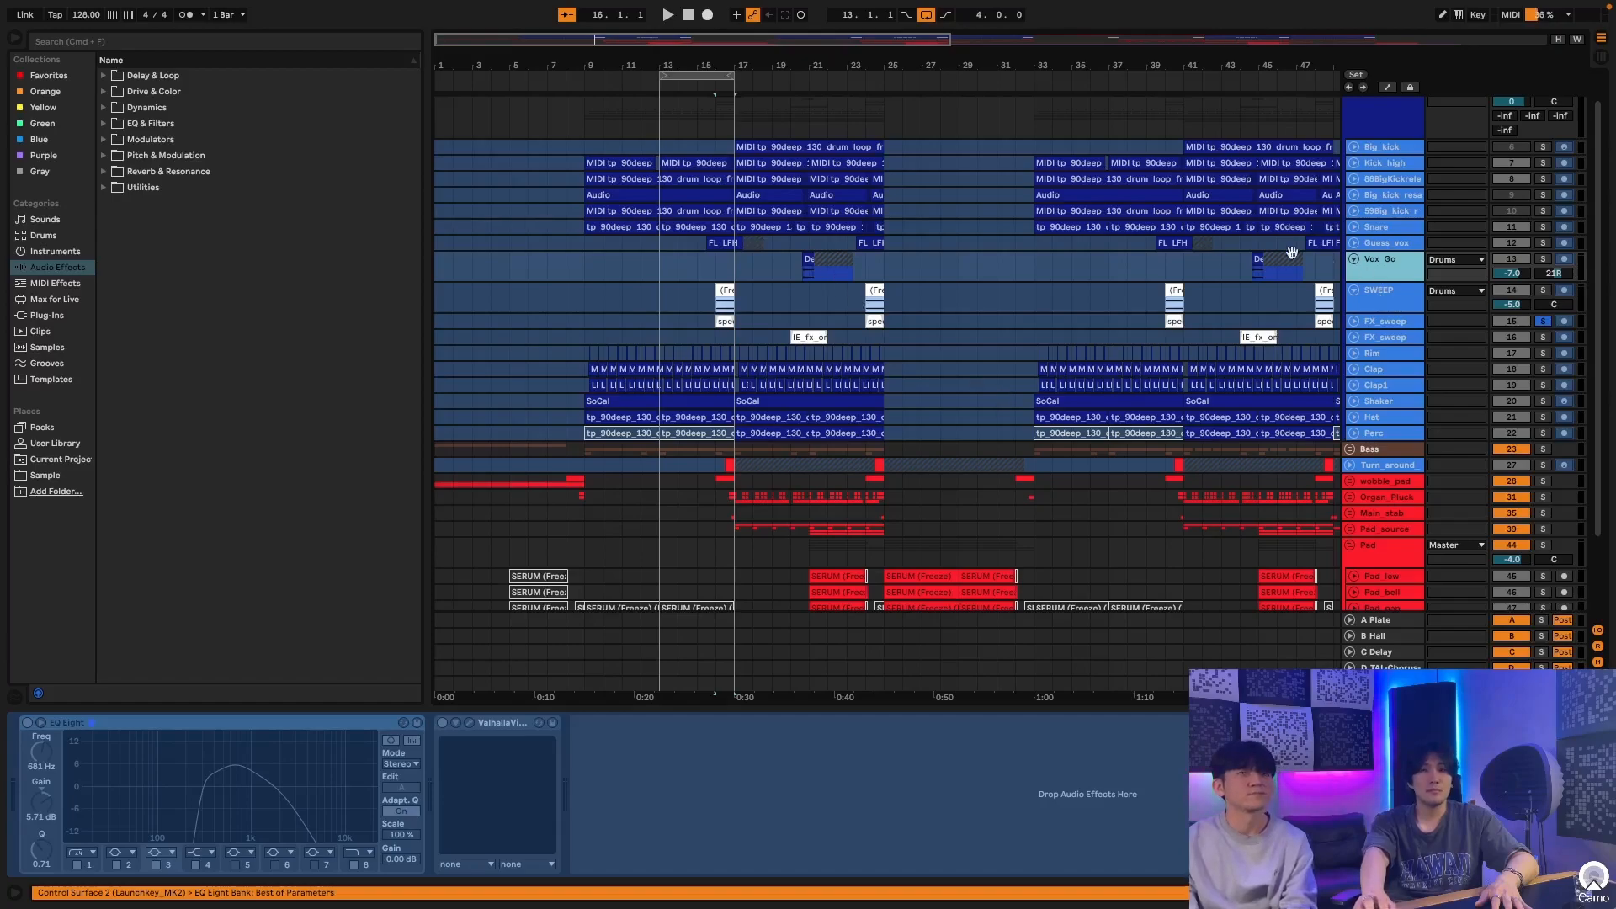
{"action": "left_click_drag", "start_coordinate": [805, 54], "coordinate": [806, 320]}
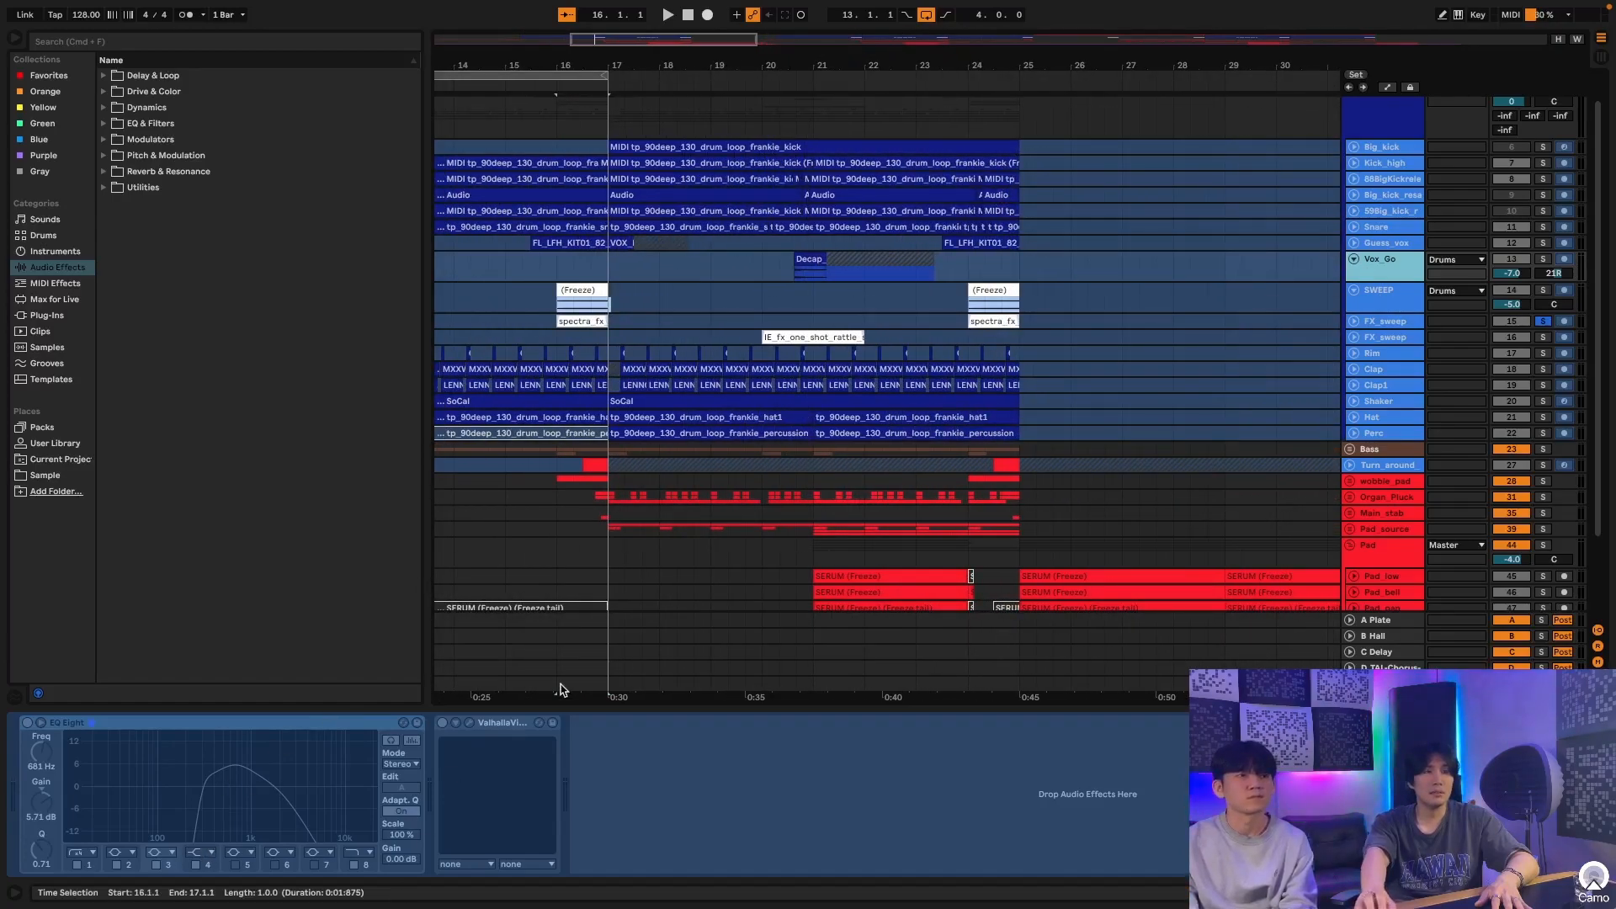
{"action": "left_click", "coordinate": [1394, 242]}
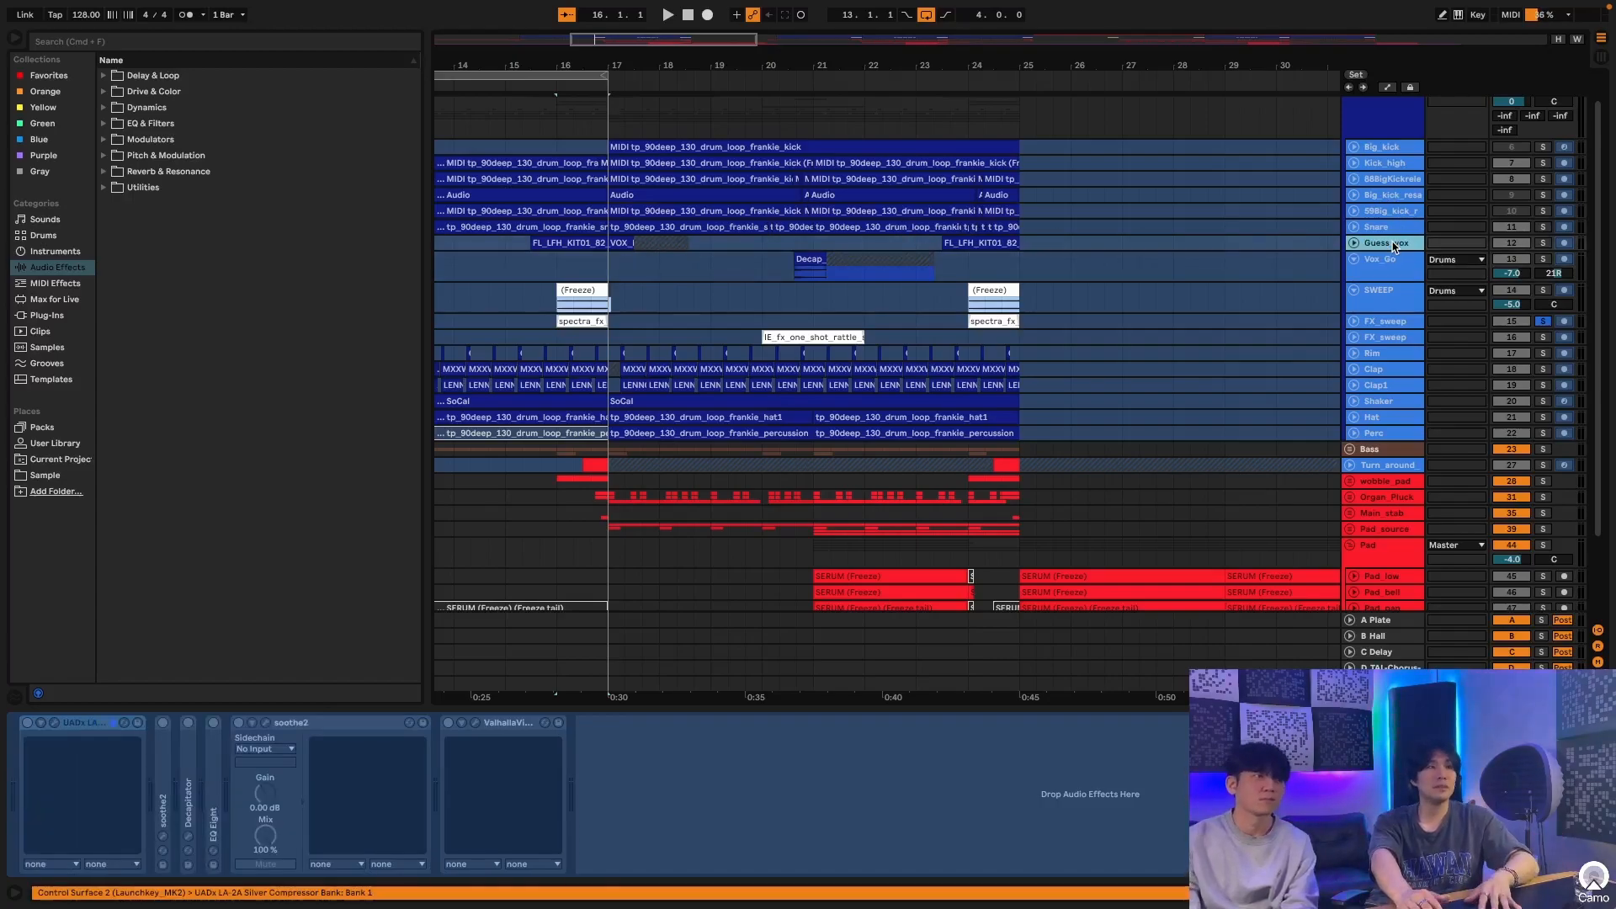
{"action": "key", "text": "Up"}
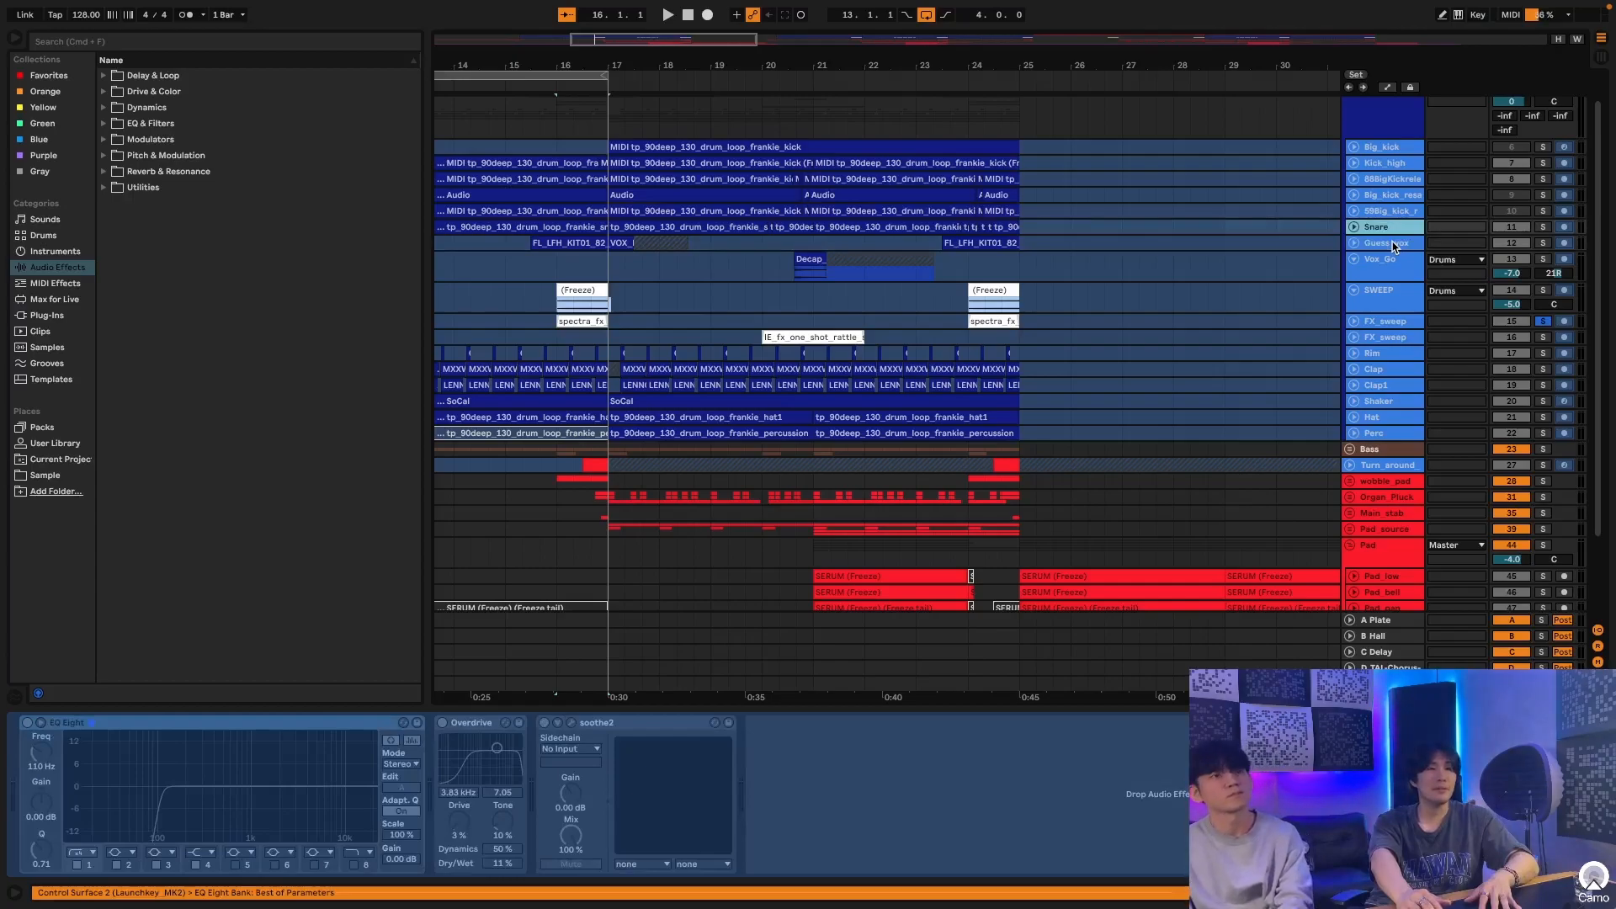
{"action": "key", "text": "Up"}
{"action": "key", "text": "Up"}
{"action": "key", "text": "Up"}
{"action": "key", "text": "Up"}
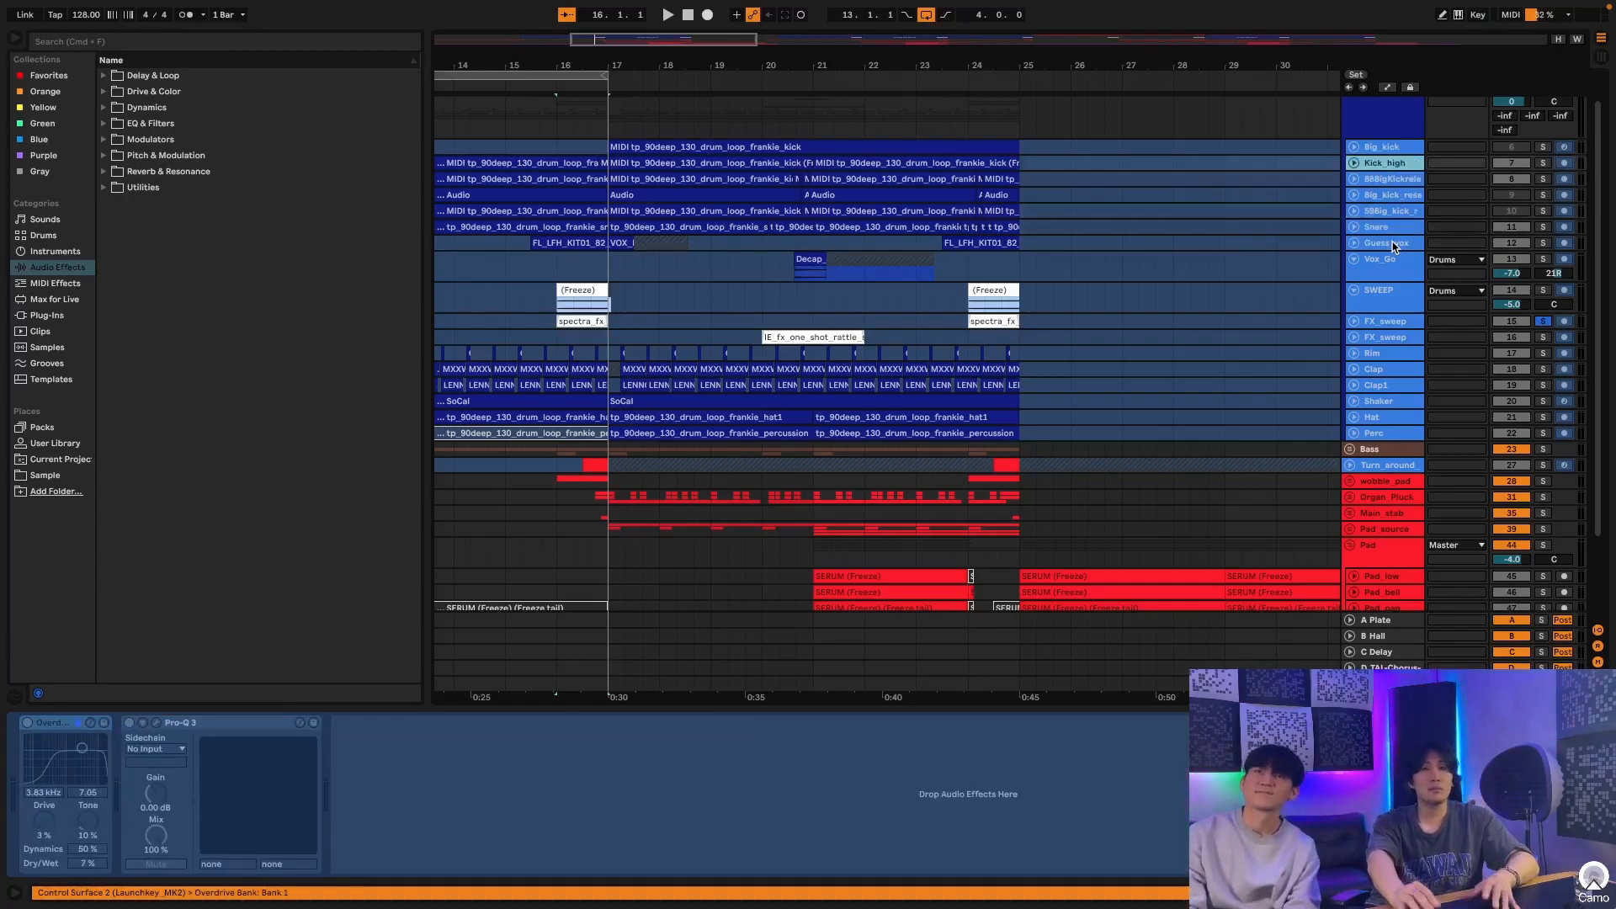
Step: Fold the Drums group and loop bars 17 to 25 across the tracks from wobble_pad to Pad
{"action": "scroll", "coordinate": [1361, 145], "scroll_direction": "up", "scroll_amount": 2}
{"action": "left_click", "coordinate": [1349, 121]}
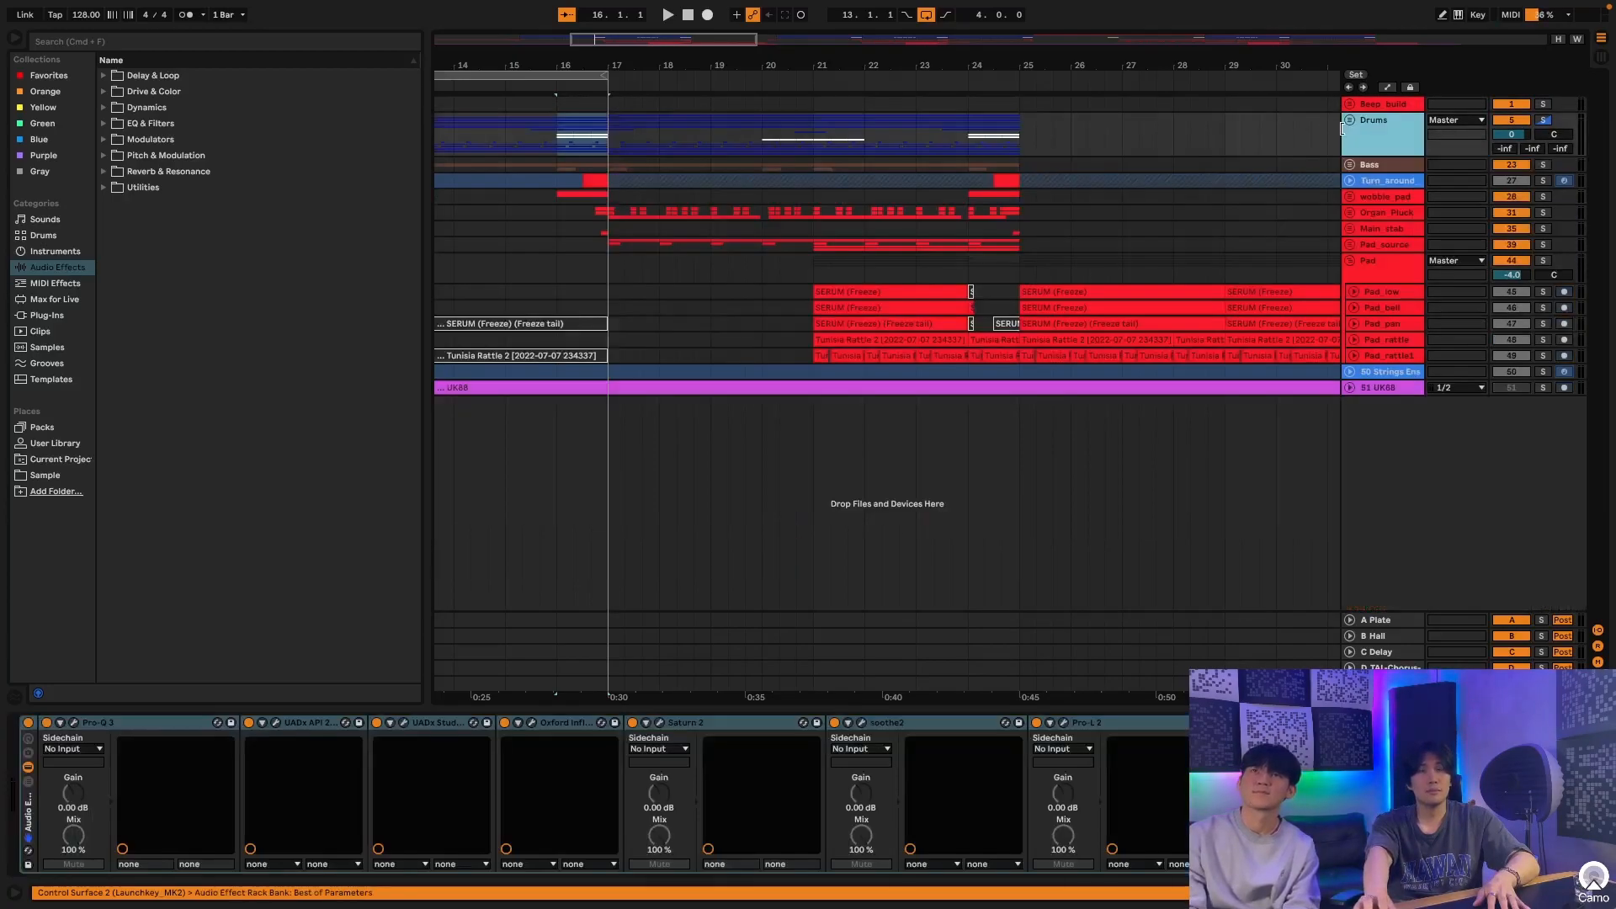
{"action": "left_click_drag", "start_coordinate": [926, 59], "coordinate": [853, 60]}
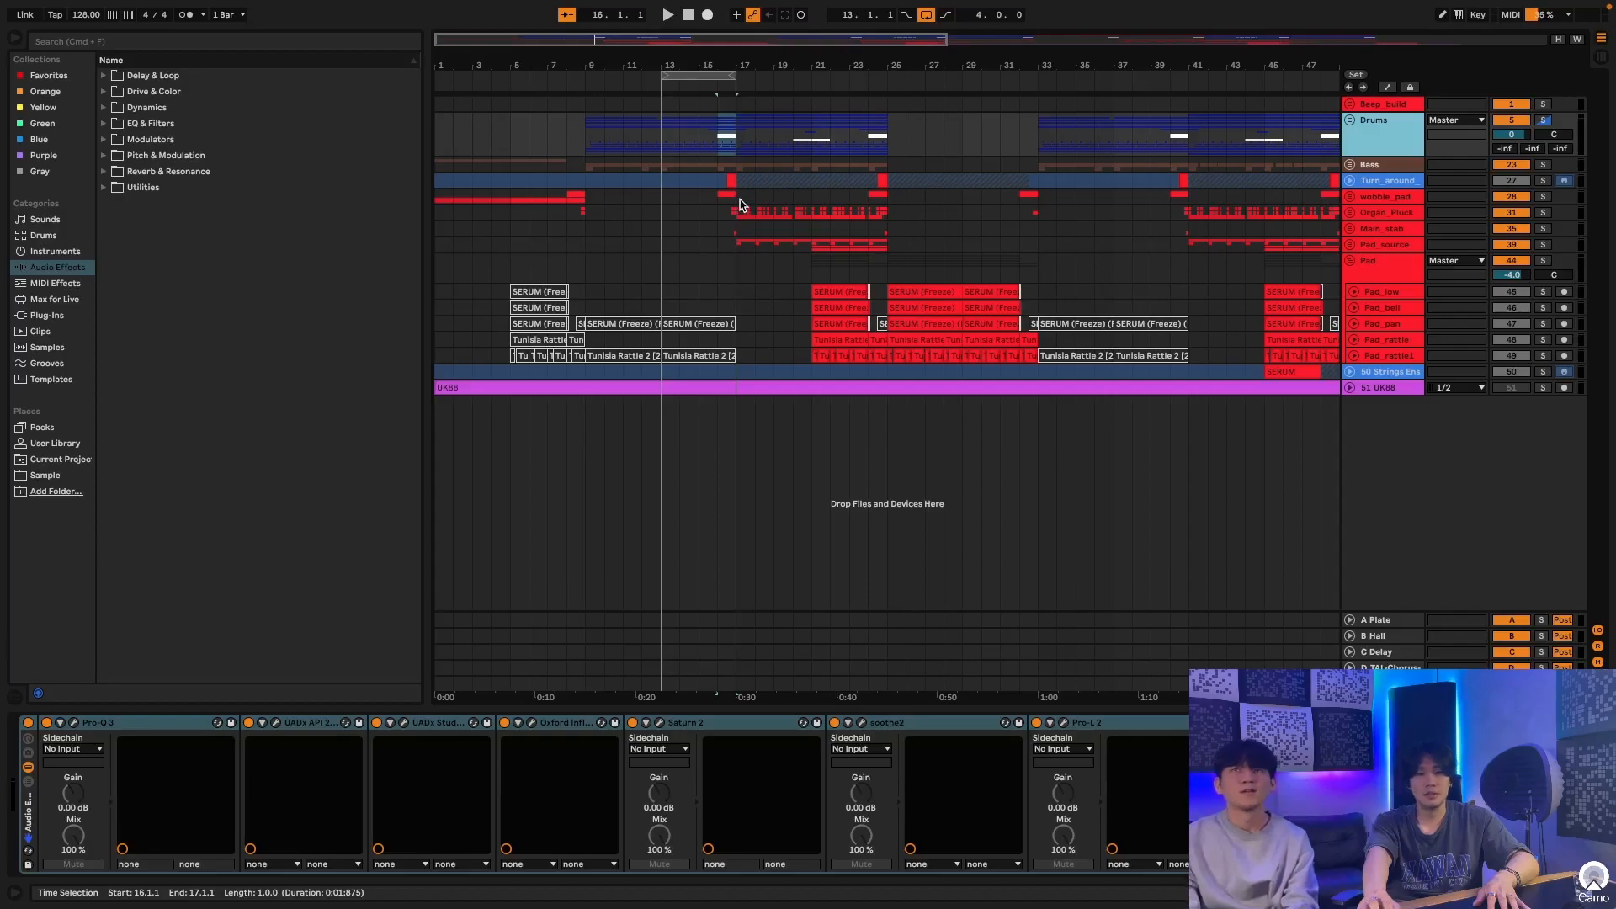
{"action": "left_click_drag", "start_coordinate": [741, 203], "coordinate": [887, 275]}
{"action": "key", "text": "super+l"}
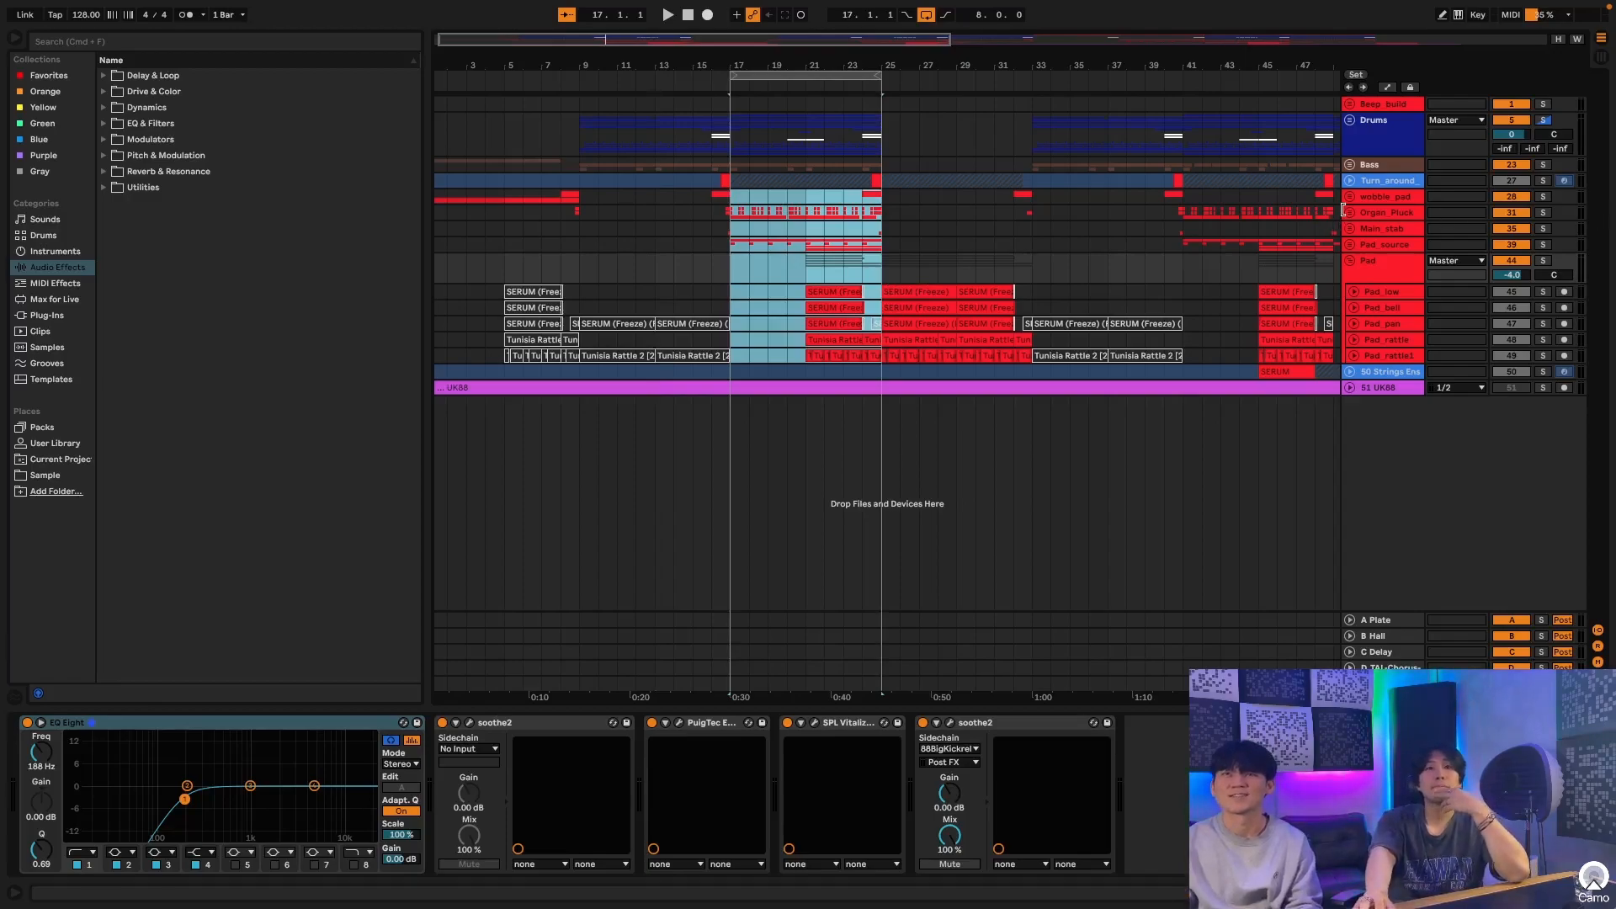
Step: Unfold the Organ_Pluck group to show its three Main_Organ tracks around bars 17 to 25
{"action": "left_click", "coordinate": [1349, 213]}
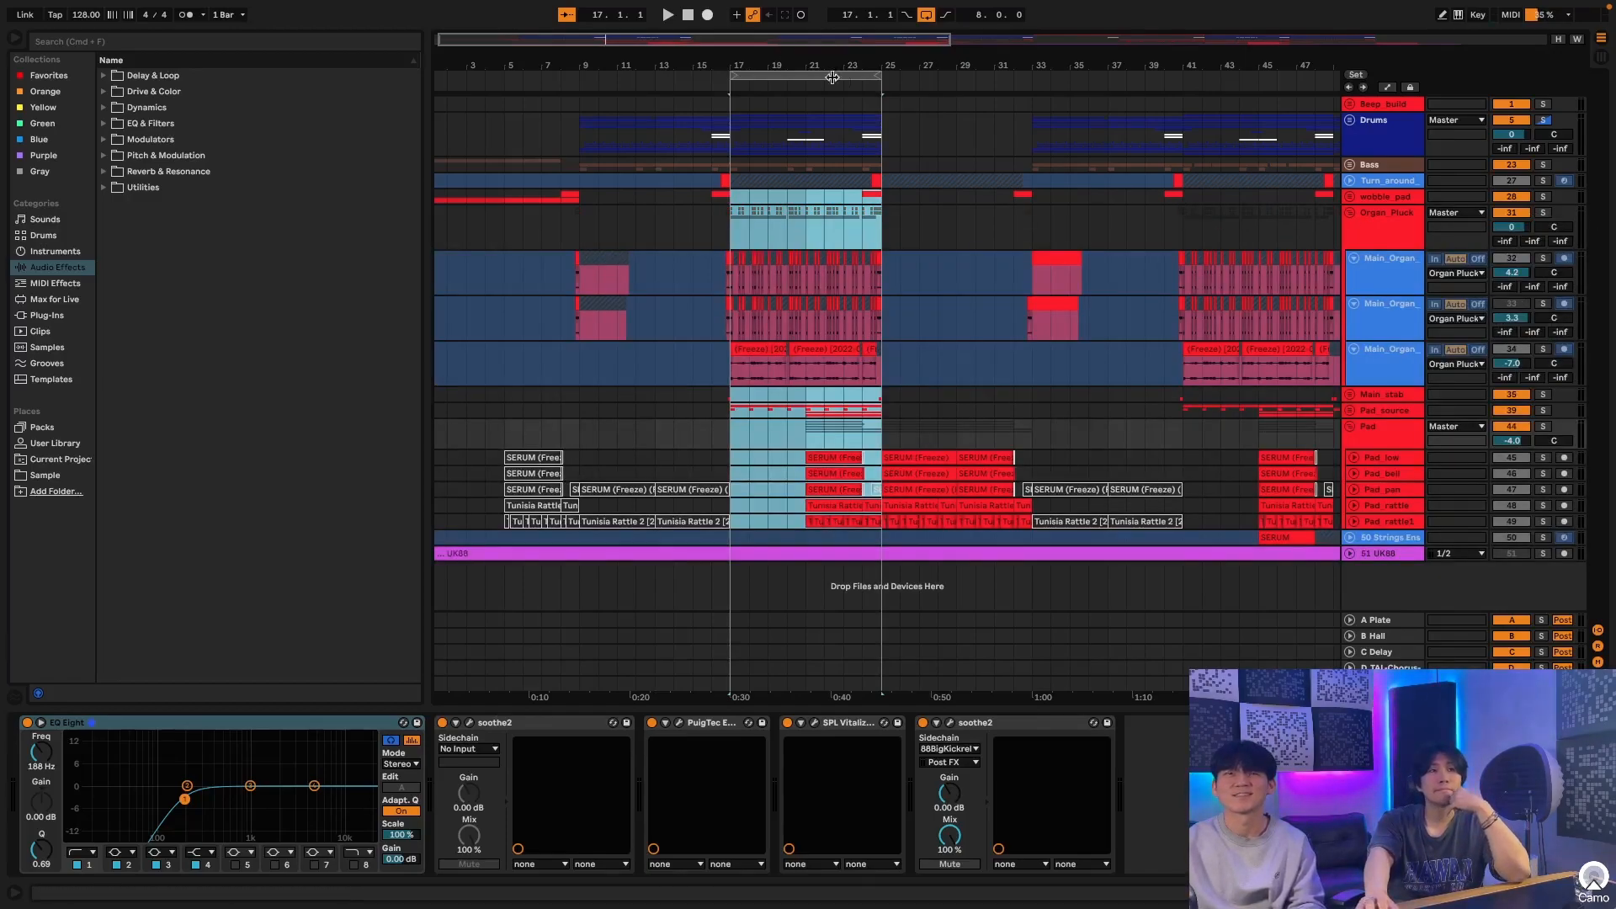
{"action": "left_click_drag", "start_coordinate": [784, 57], "coordinate": [786, 82]}
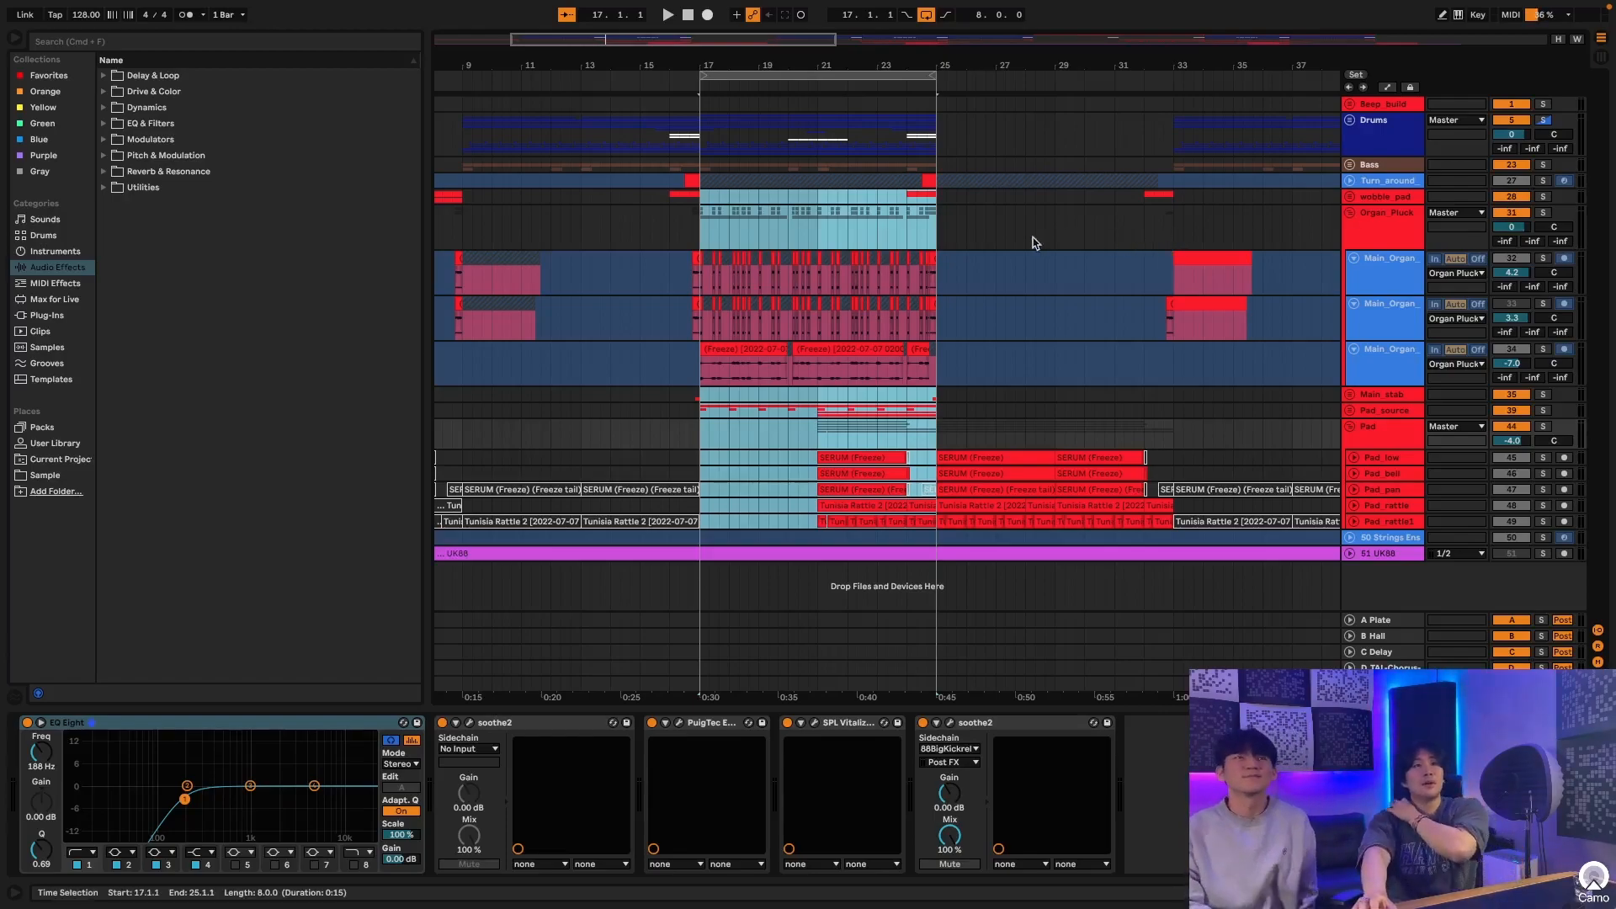
{"action": "left_click_drag", "start_coordinate": [724, 66], "coordinate": [724, 155]}
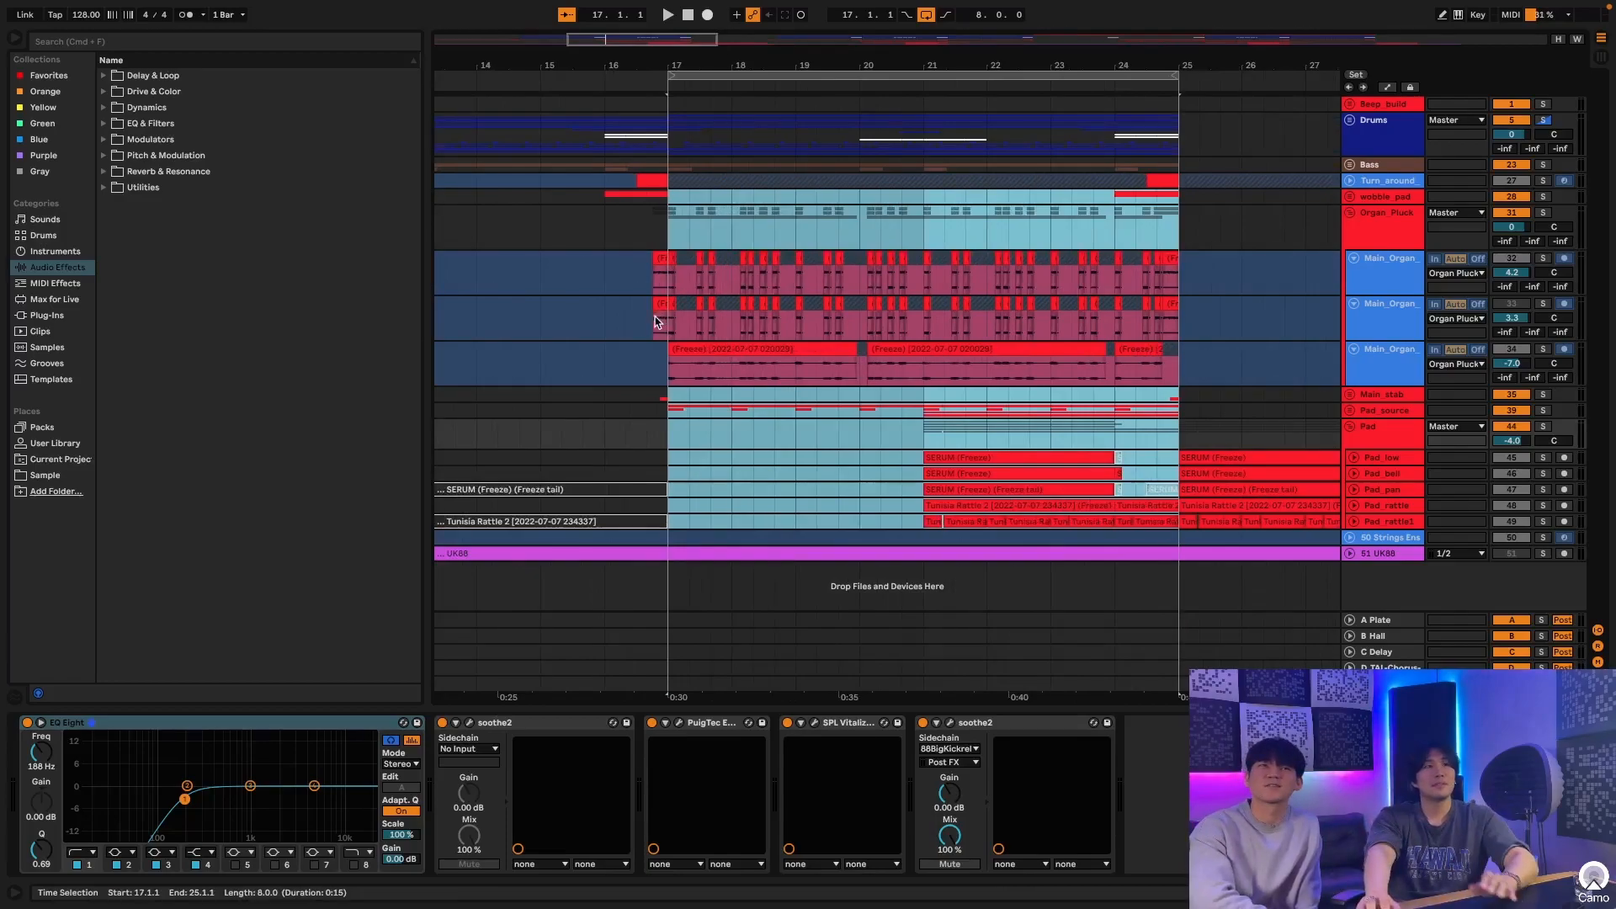
Step: Show the automation lanes, display the Mix parameter on the first Main_Organ track, and select its clip just before bar 17
{"action": "left_click", "coordinate": [666, 282]}
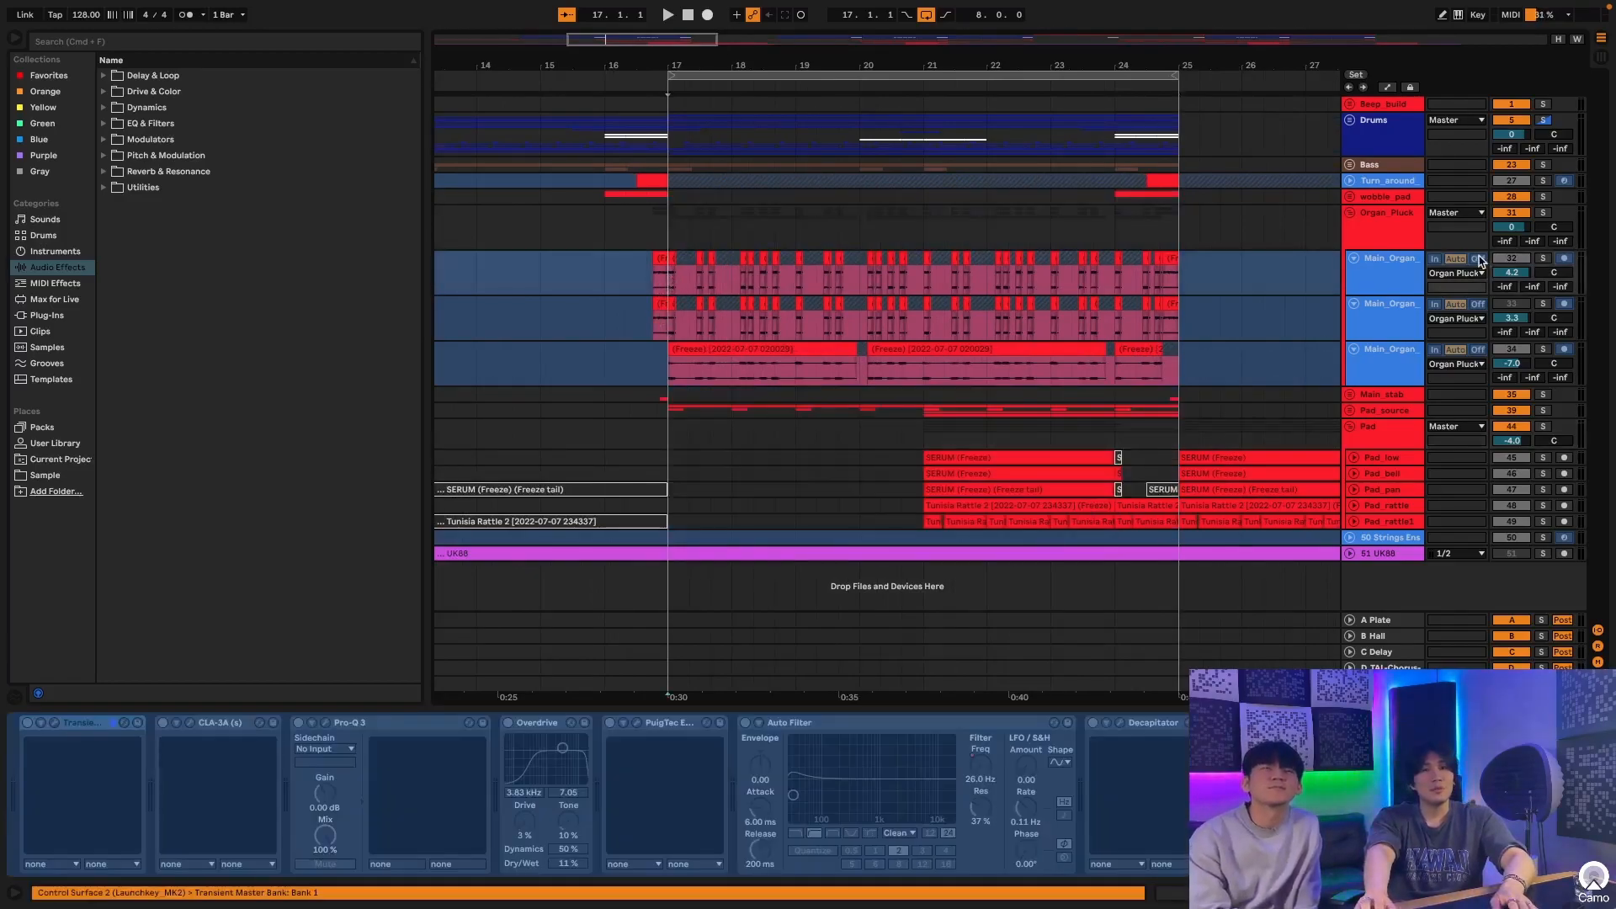
{"action": "key", "text": "a"}
{"action": "left_click", "coordinate": [1401, 272]}
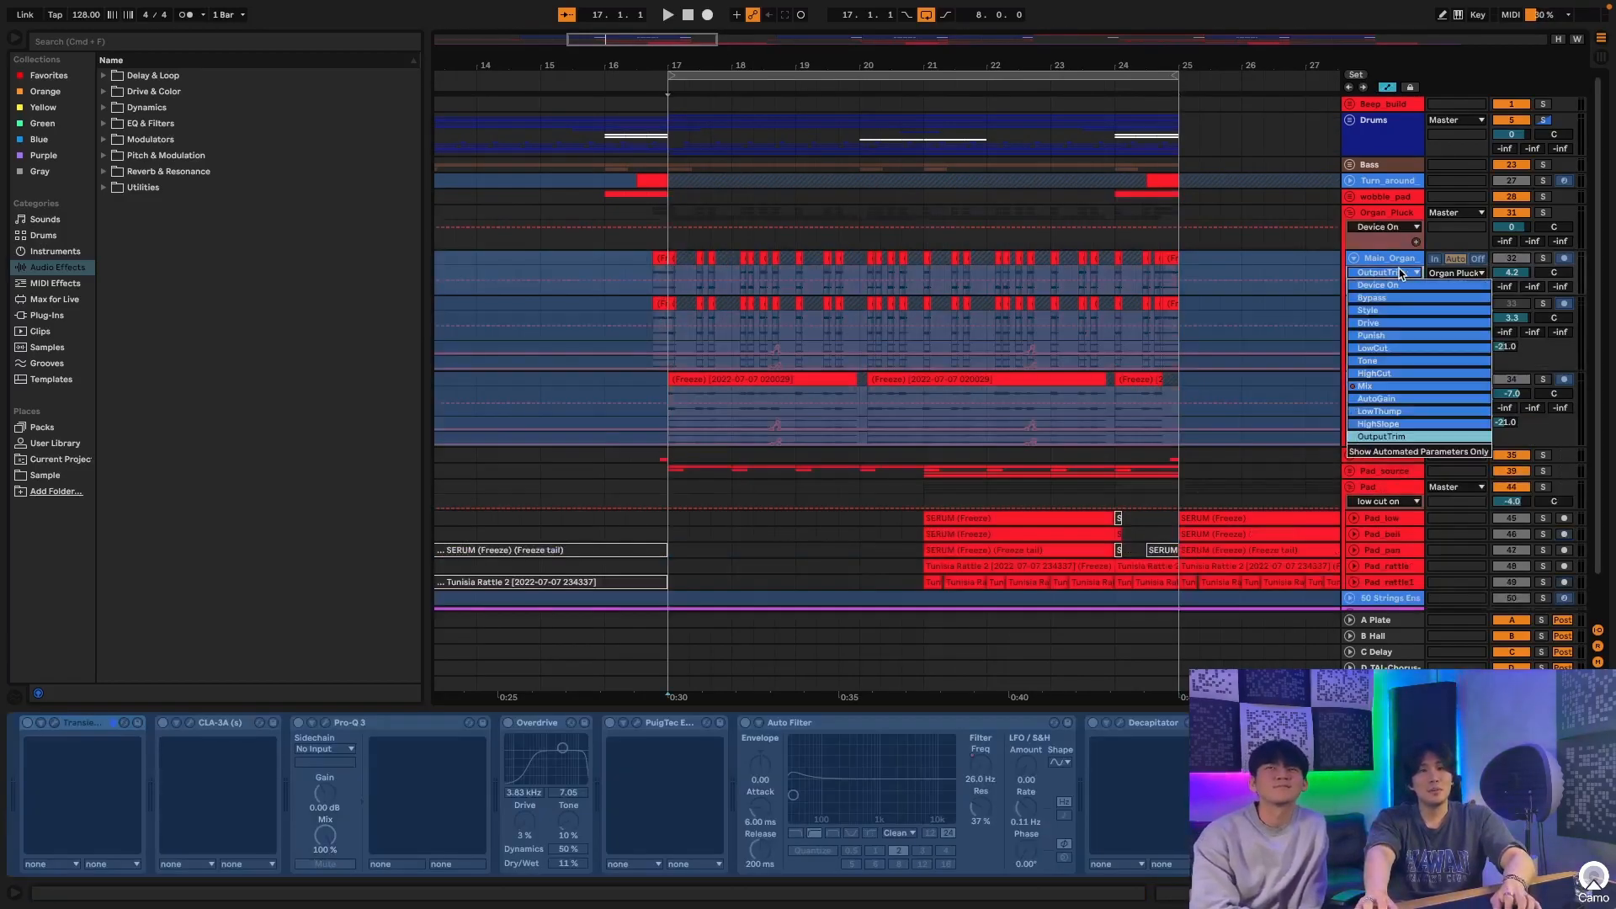
{"action": "left_click", "coordinate": [1405, 388]}
{"action": "left_click", "coordinate": [664, 256]}
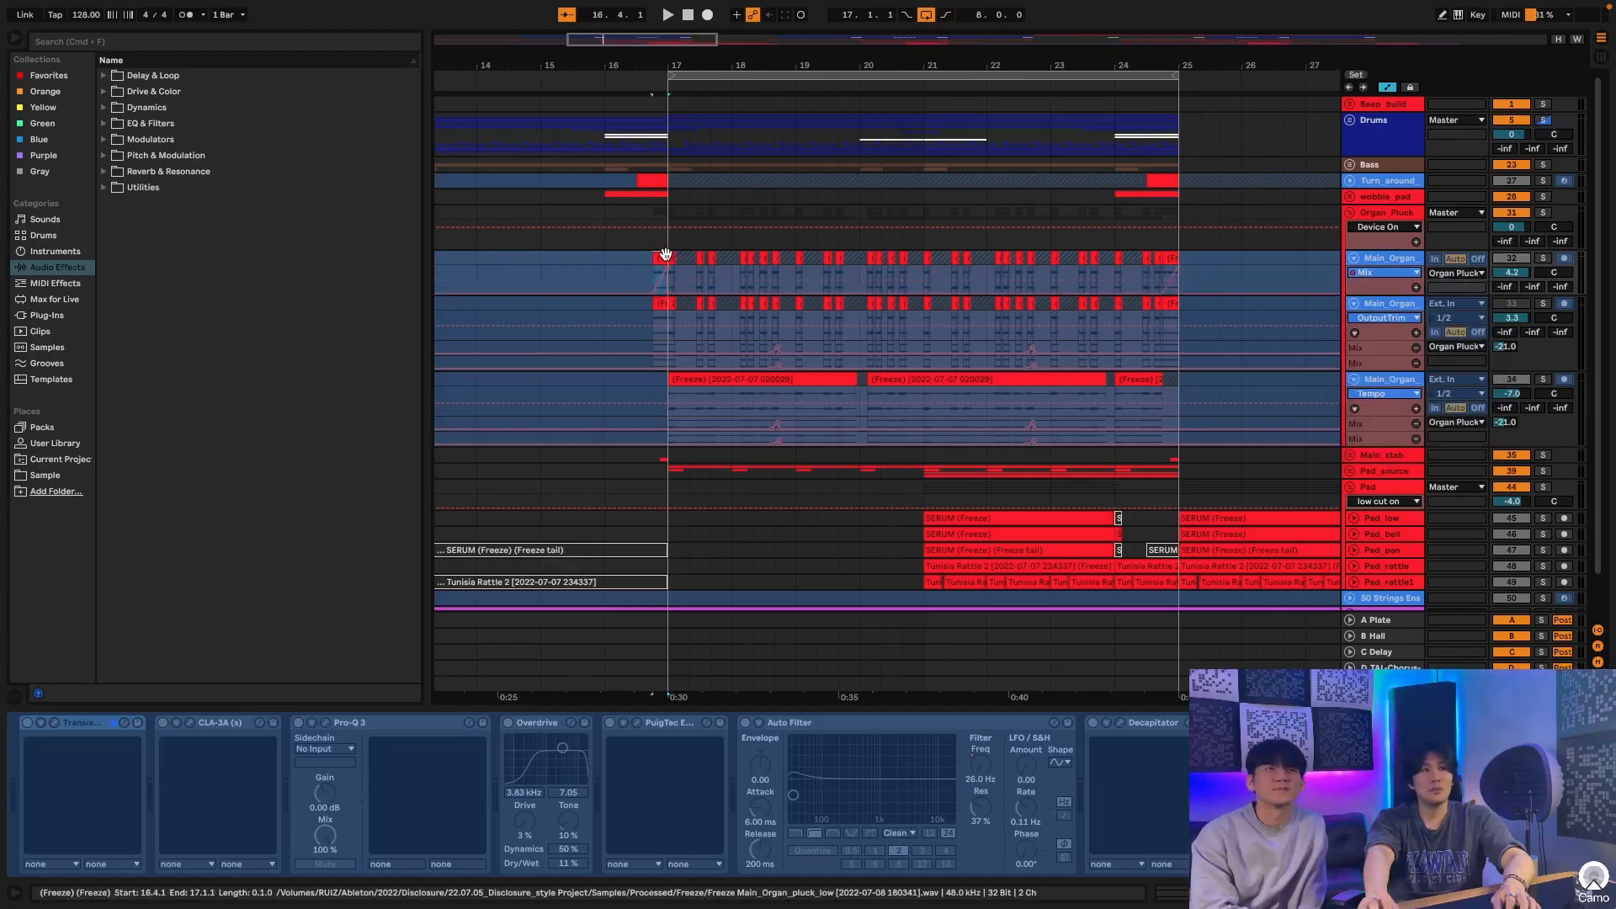
{"action": "scroll", "coordinate": [664, 257], "scroll_direction": "left", "scroll_amount": 3}
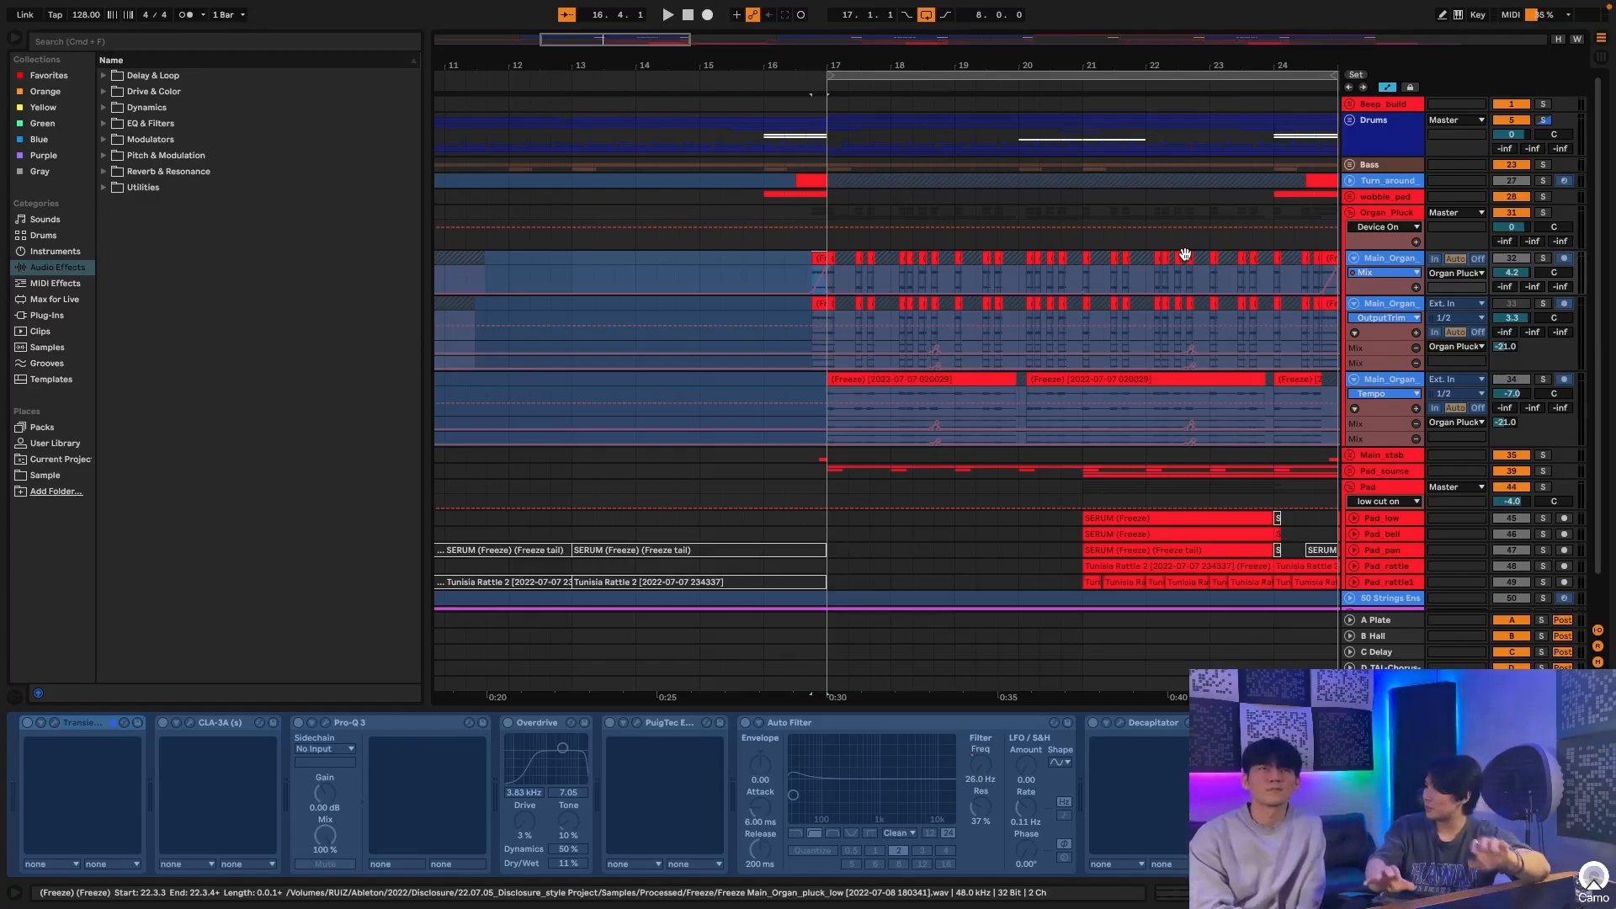
Step: Solo the first Main_Organ track and play it back from bar 17
{"action": "scroll", "coordinate": [1010, 269], "scroll_direction": "right", "scroll_amount": 3}
{"action": "left_click", "coordinate": [728, 284]}
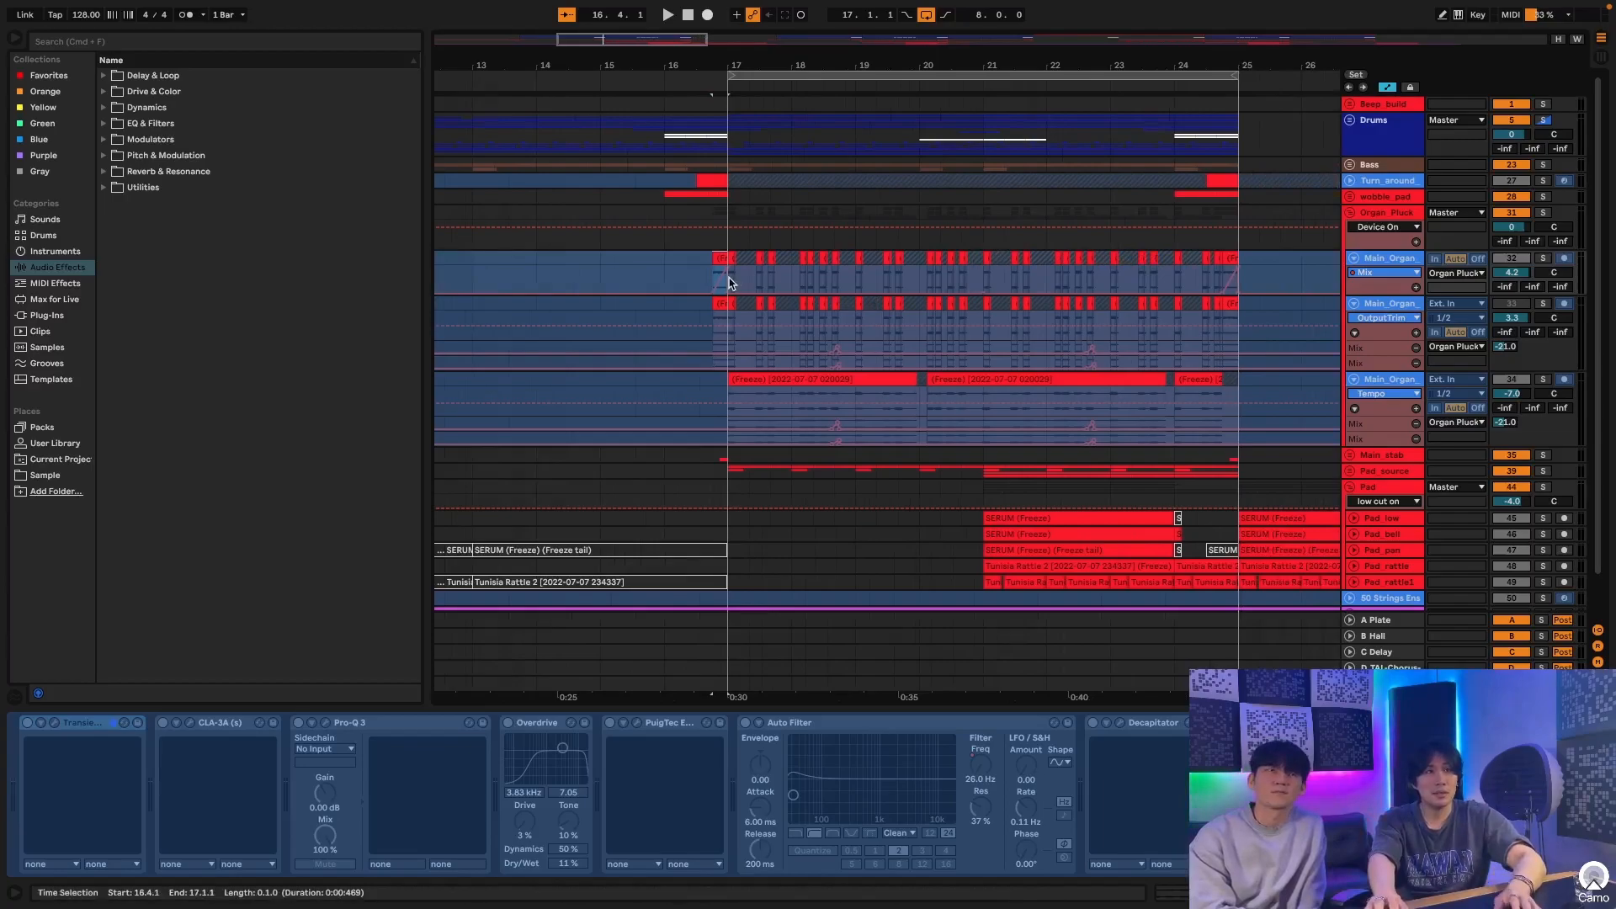
{"action": "left_click", "coordinate": [1542, 259]}
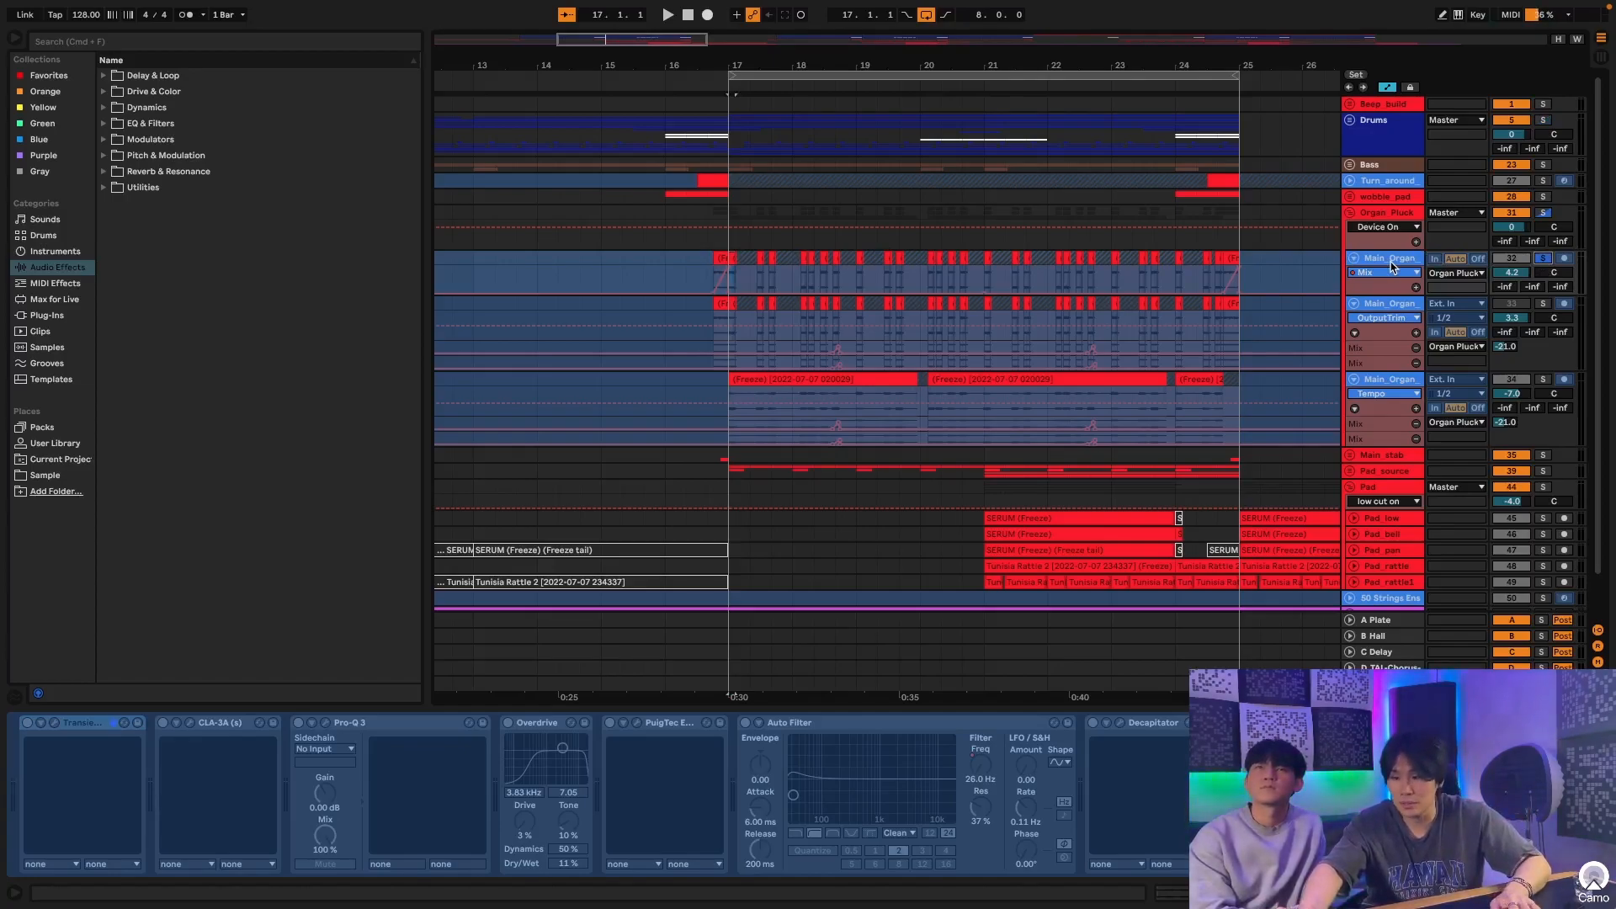
{"action": "key", "text": "space"}
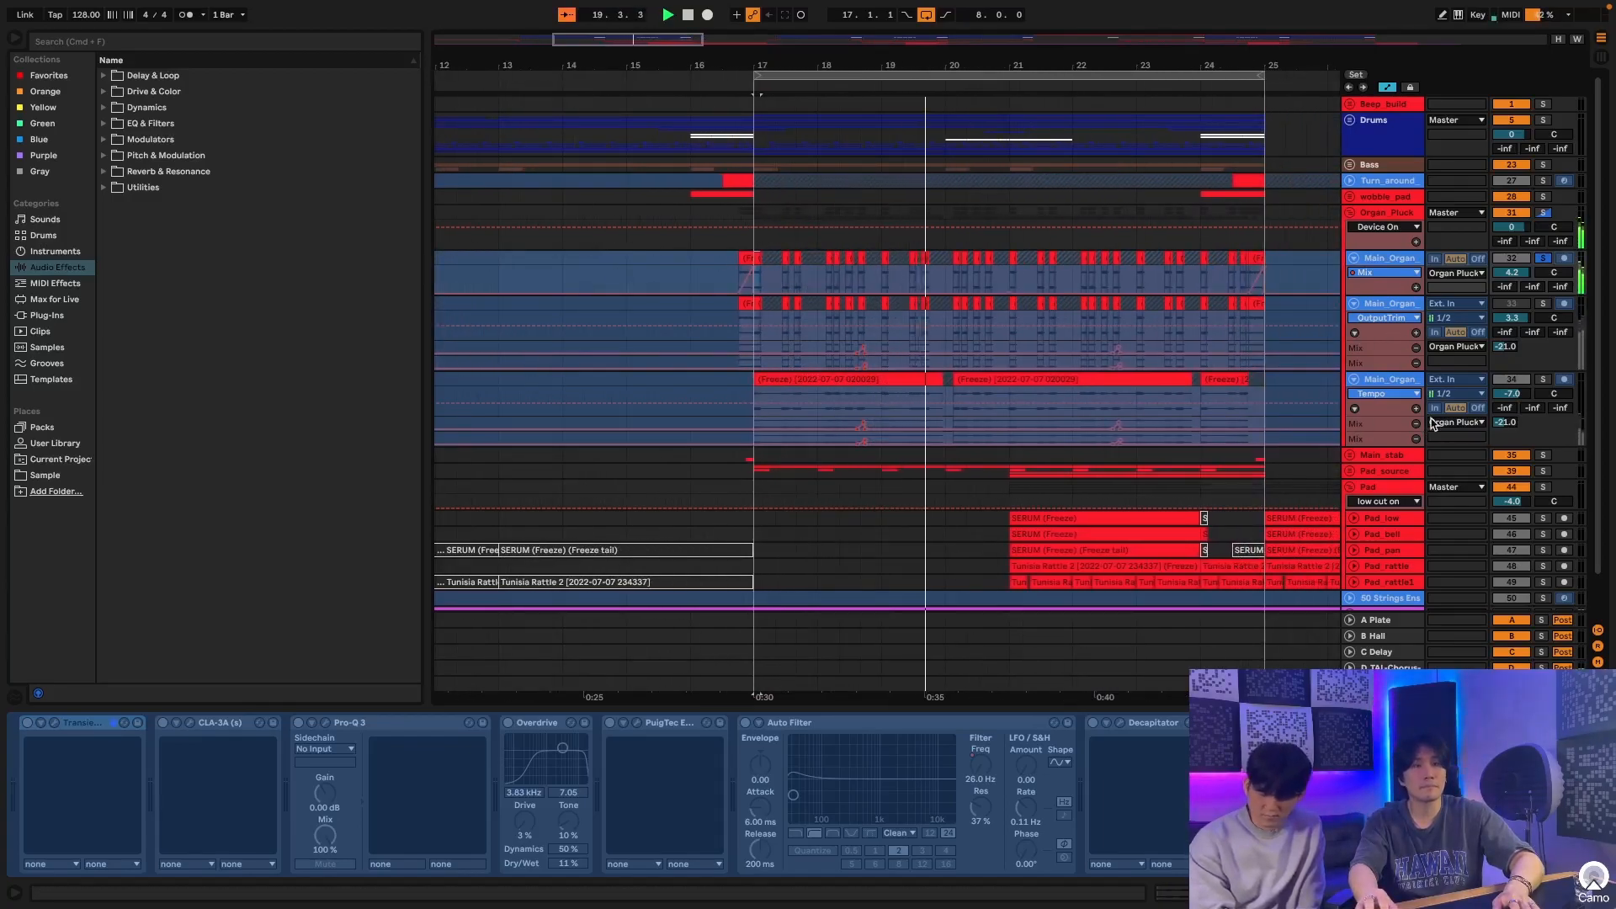
Step: Audition the third Main_Organ track on its own, add the first Main_Organ track to the solo, and stop playback after listening to both
{"action": "left_click", "coordinate": [1543, 379]}
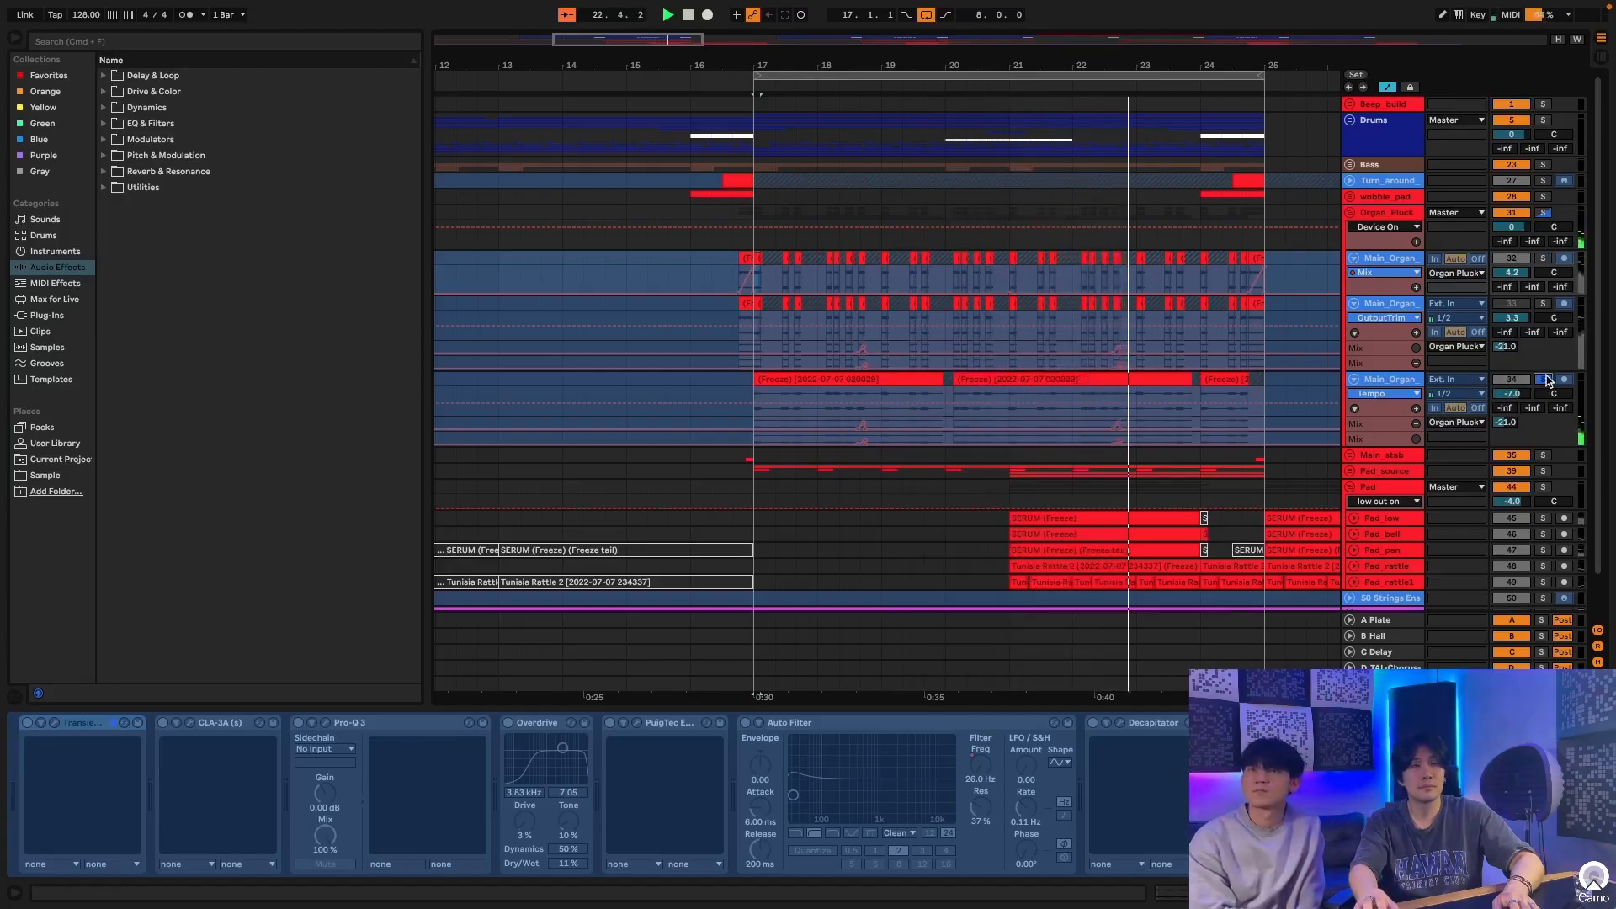
{"action": "left_click", "coordinate": [1545, 259]}
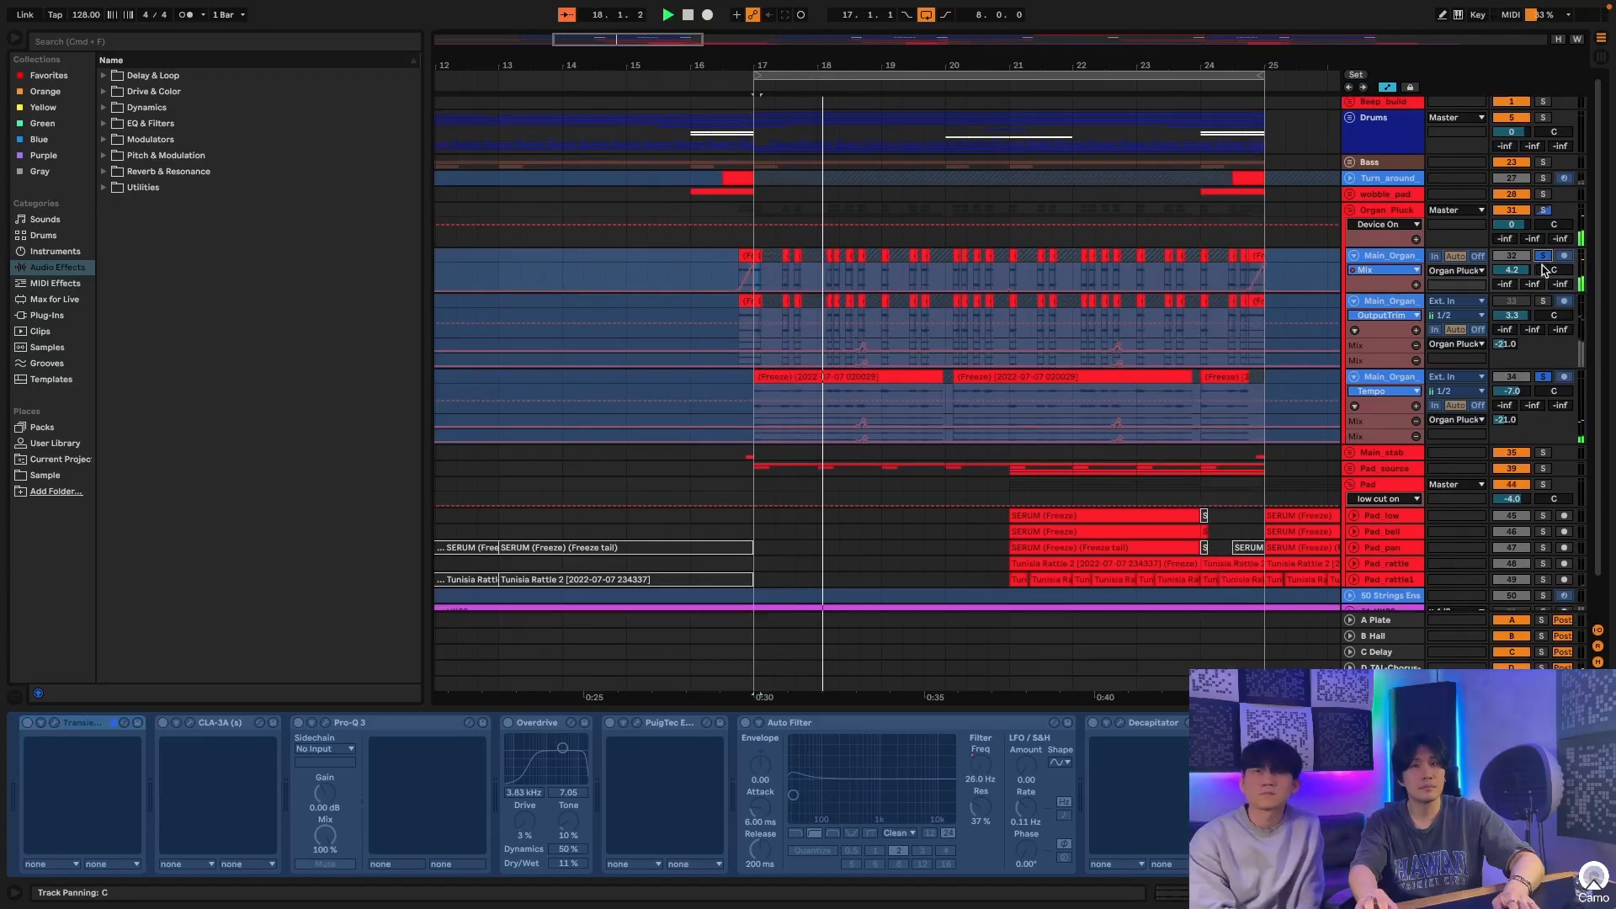
{"action": "key", "text": "space"}
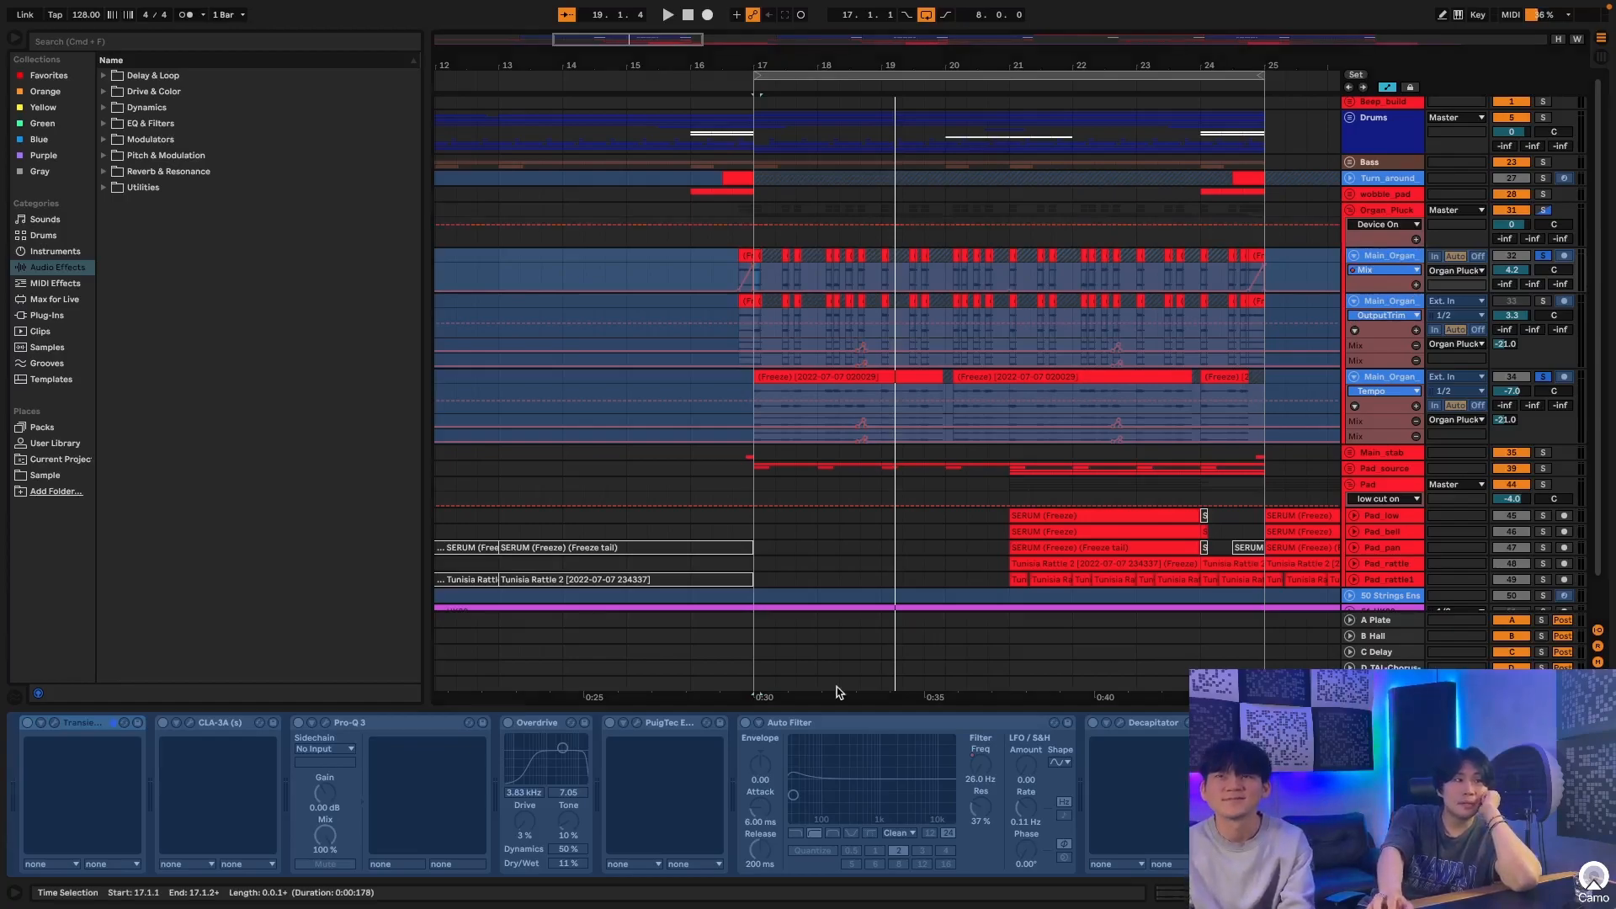
Step: Unfreeze the first Main_Organ track and check its Transient Master settings, closing the plug-in window when done
{"action": "right_click", "coordinate": [1377, 255]}
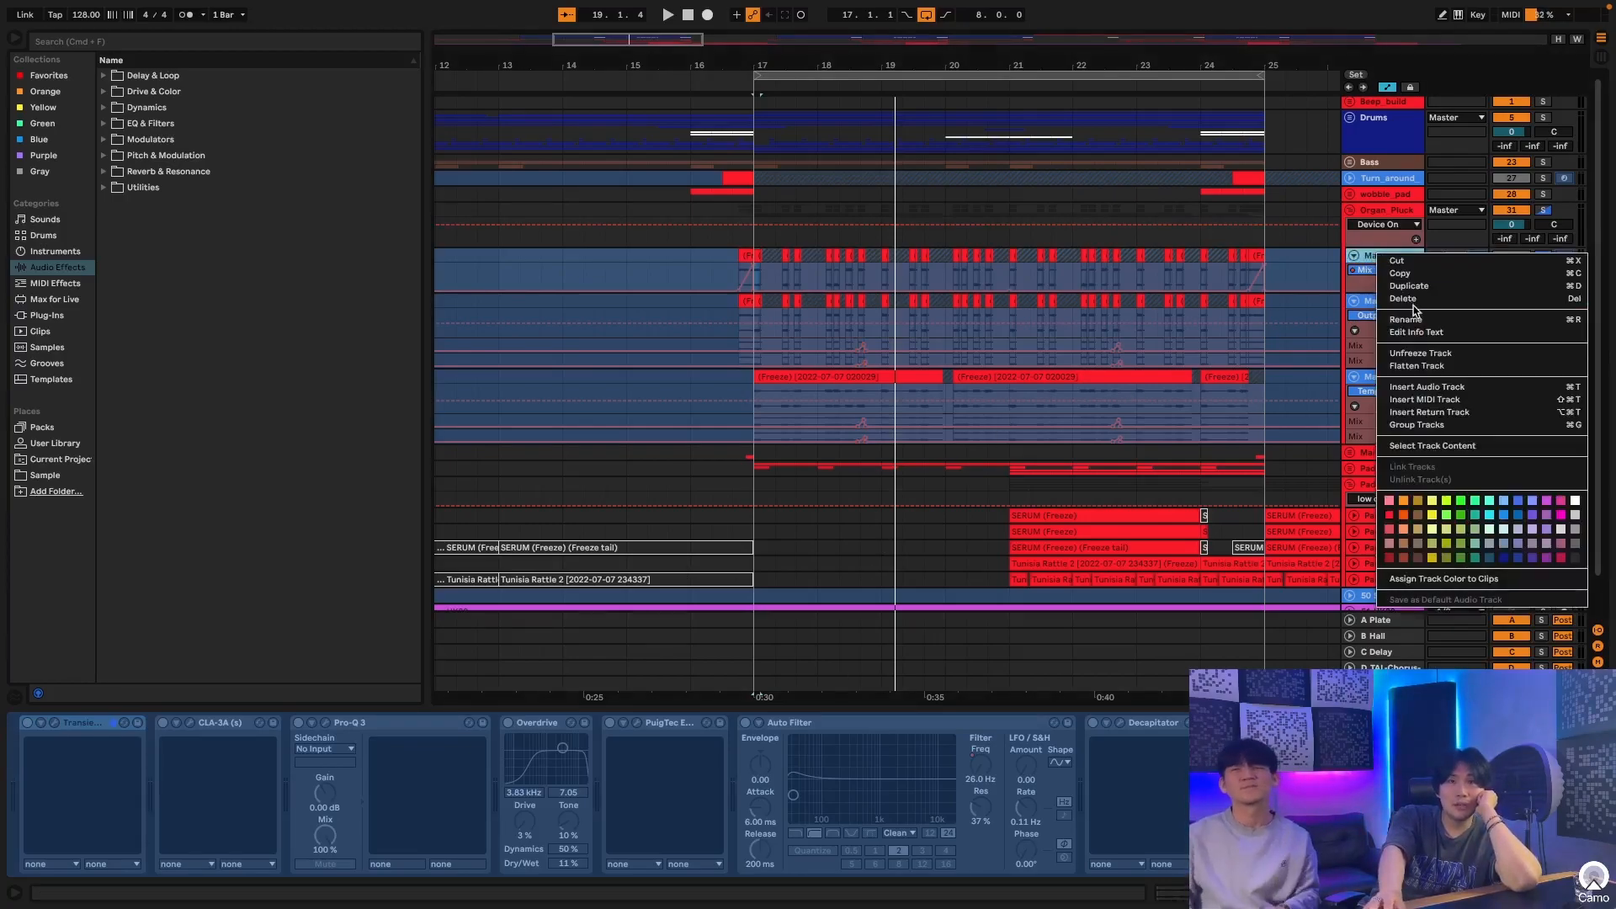
{"action": "left_click", "coordinate": [1422, 355]}
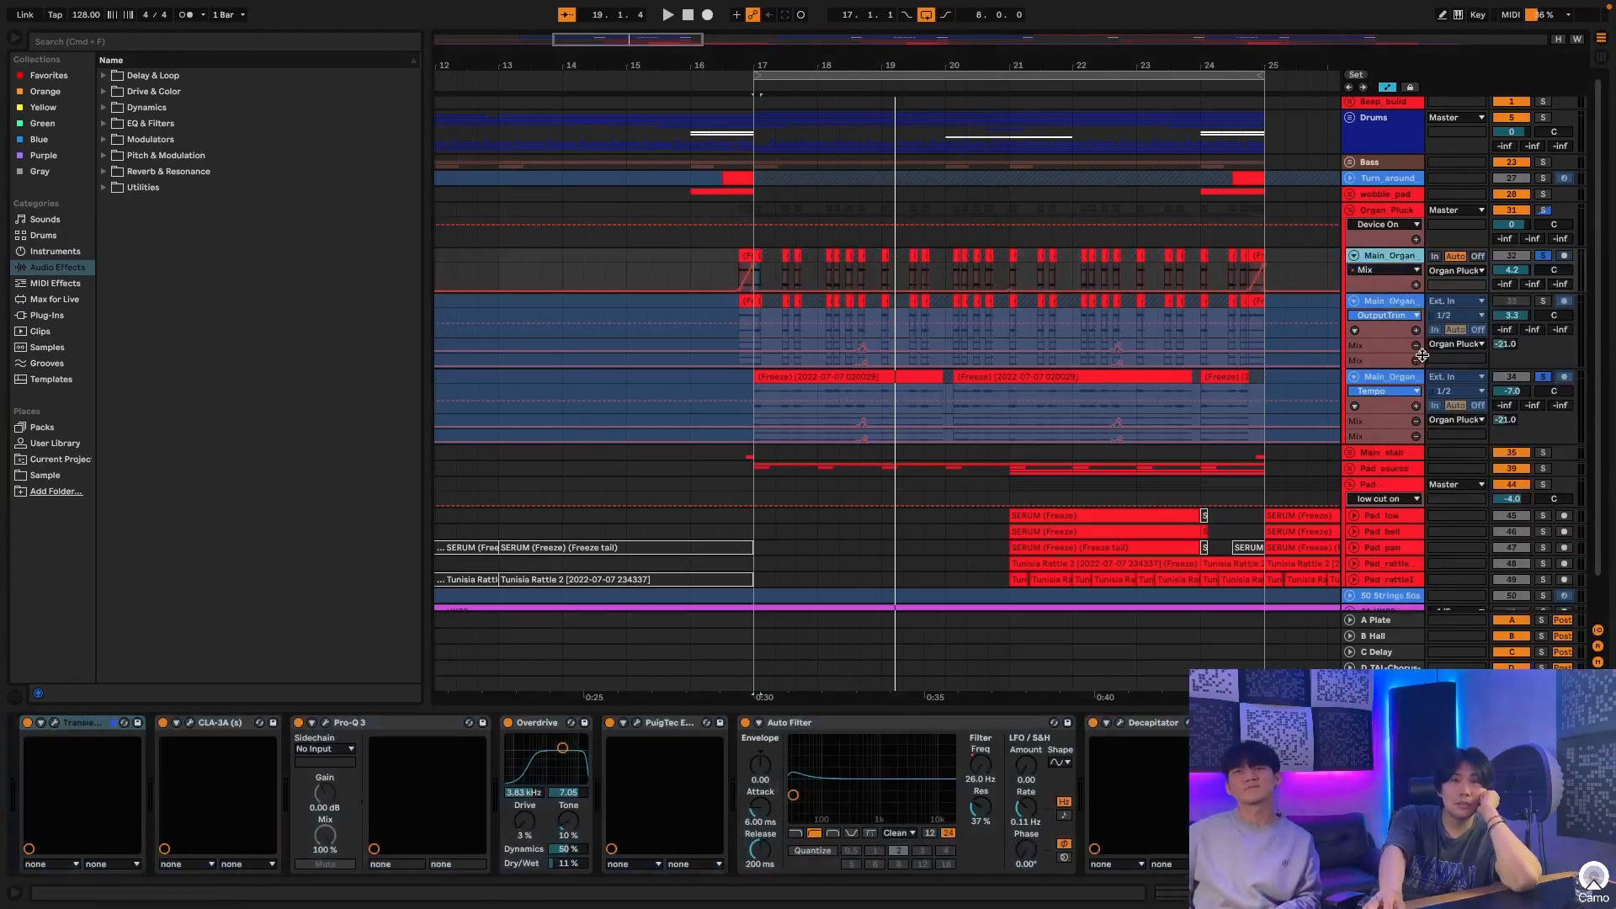
{"action": "left_click", "coordinate": [56, 722]}
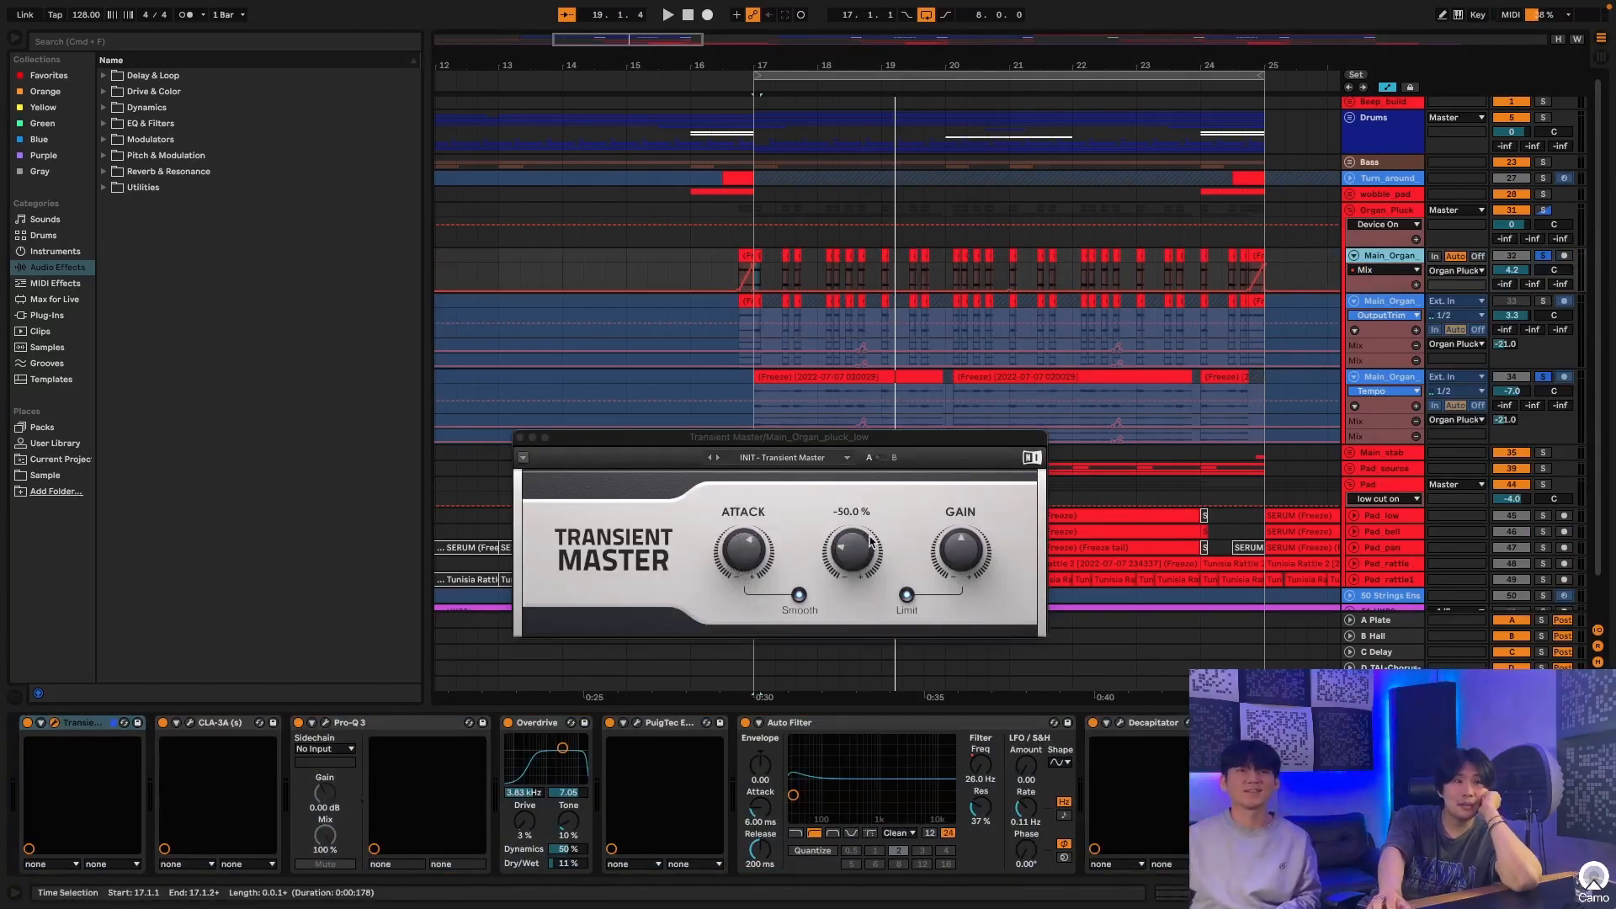
{"action": "left_click", "coordinate": [519, 438]}
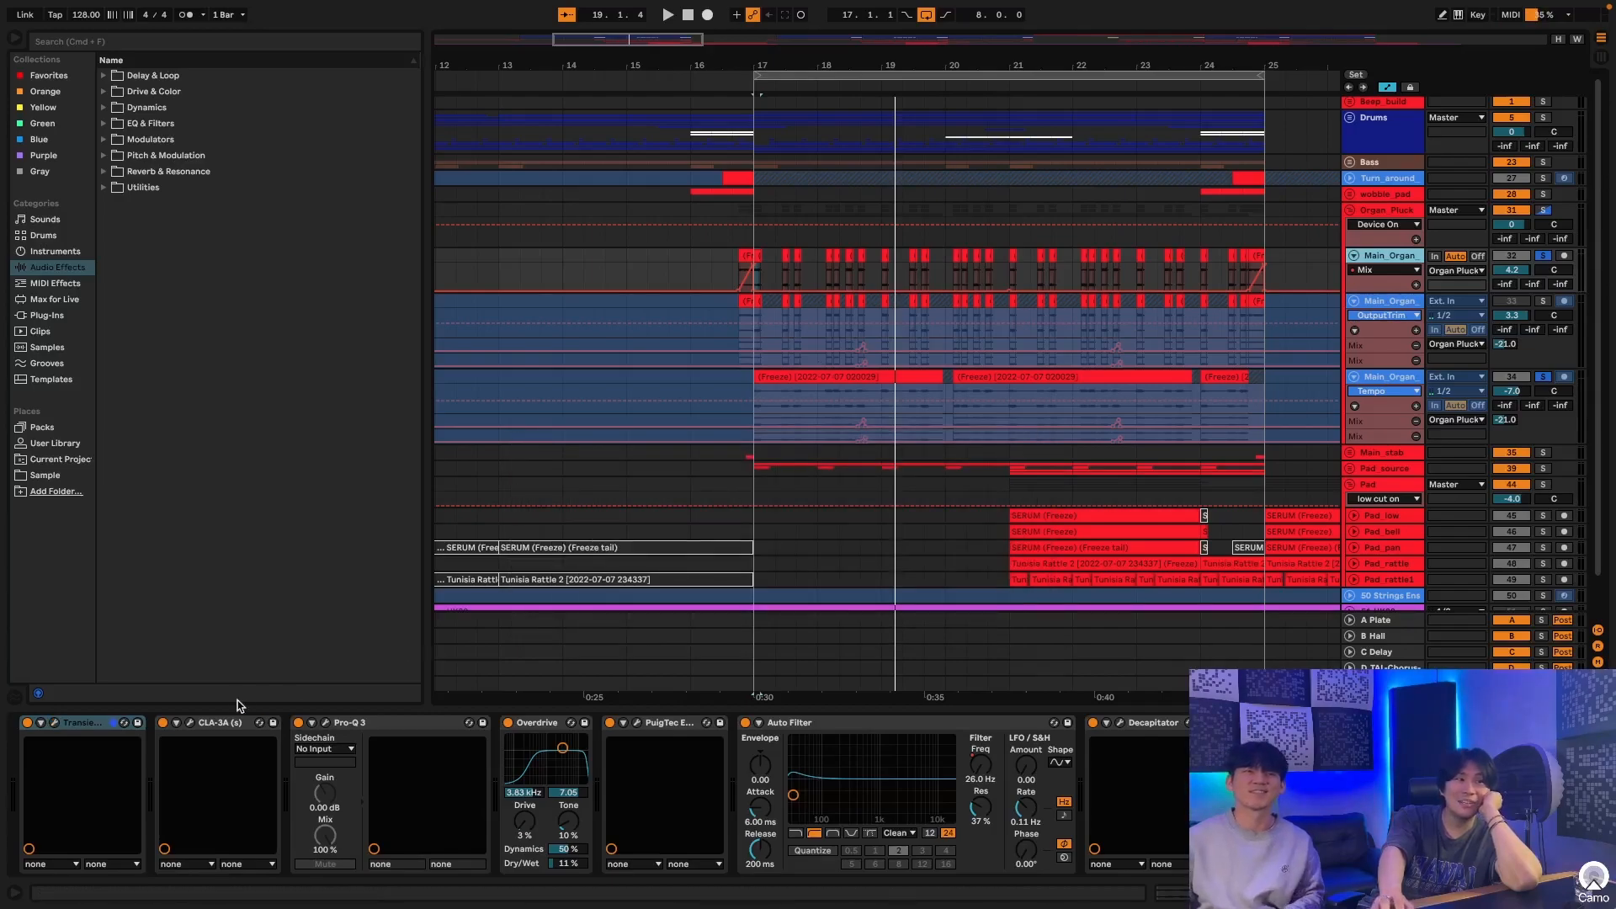
Step: Review the CLA-3A compressor and the Pro-Q 3 bands on the low organ pluck track, closing each plugin window
{"action": "left_click", "coordinate": [190, 723]}
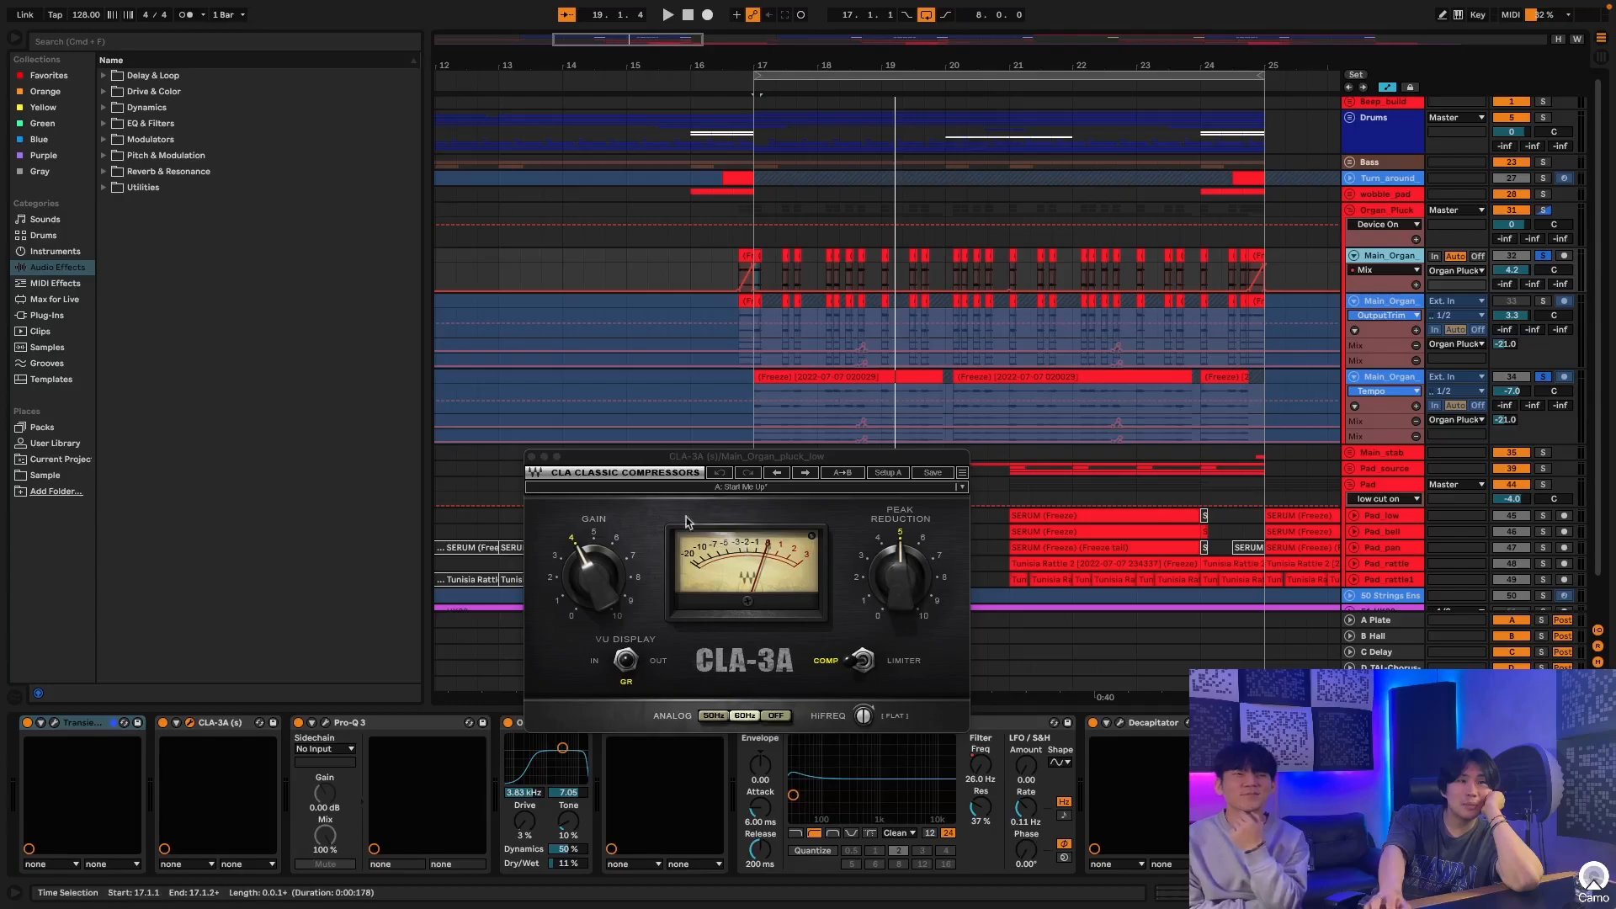
{"action": "left_click", "coordinate": [531, 457]}
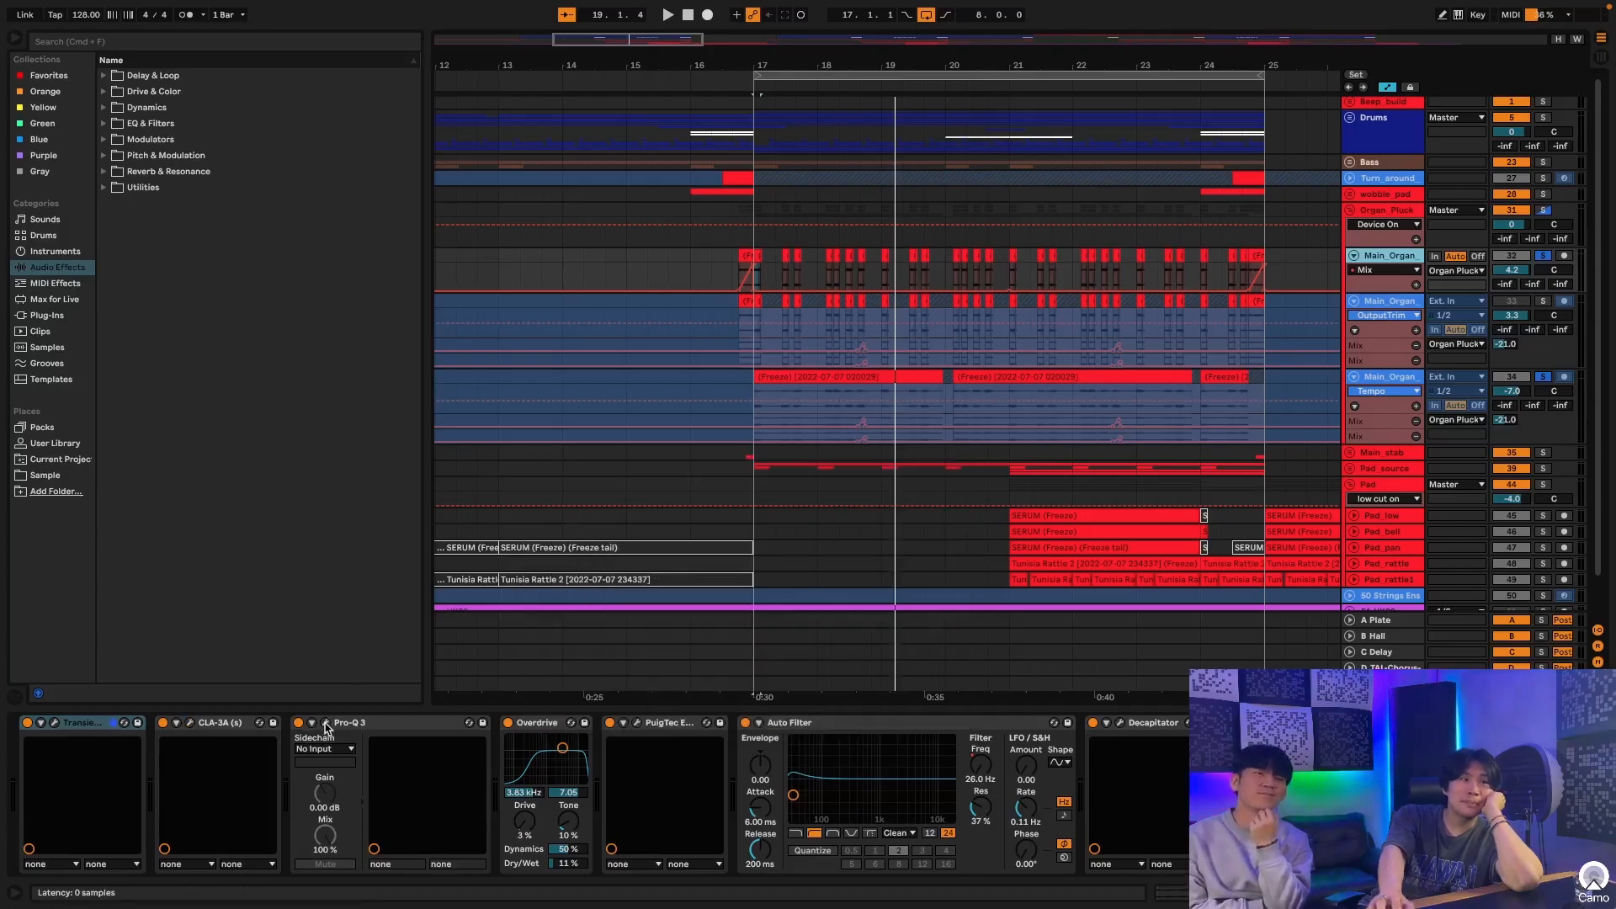
{"action": "left_click", "coordinate": [325, 723]}
{"action": "left_click_drag", "start_coordinate": [880, 452], "coordinate": [536, 193]}
{"action": "mouse_move", "coordinate": [654, 301]}
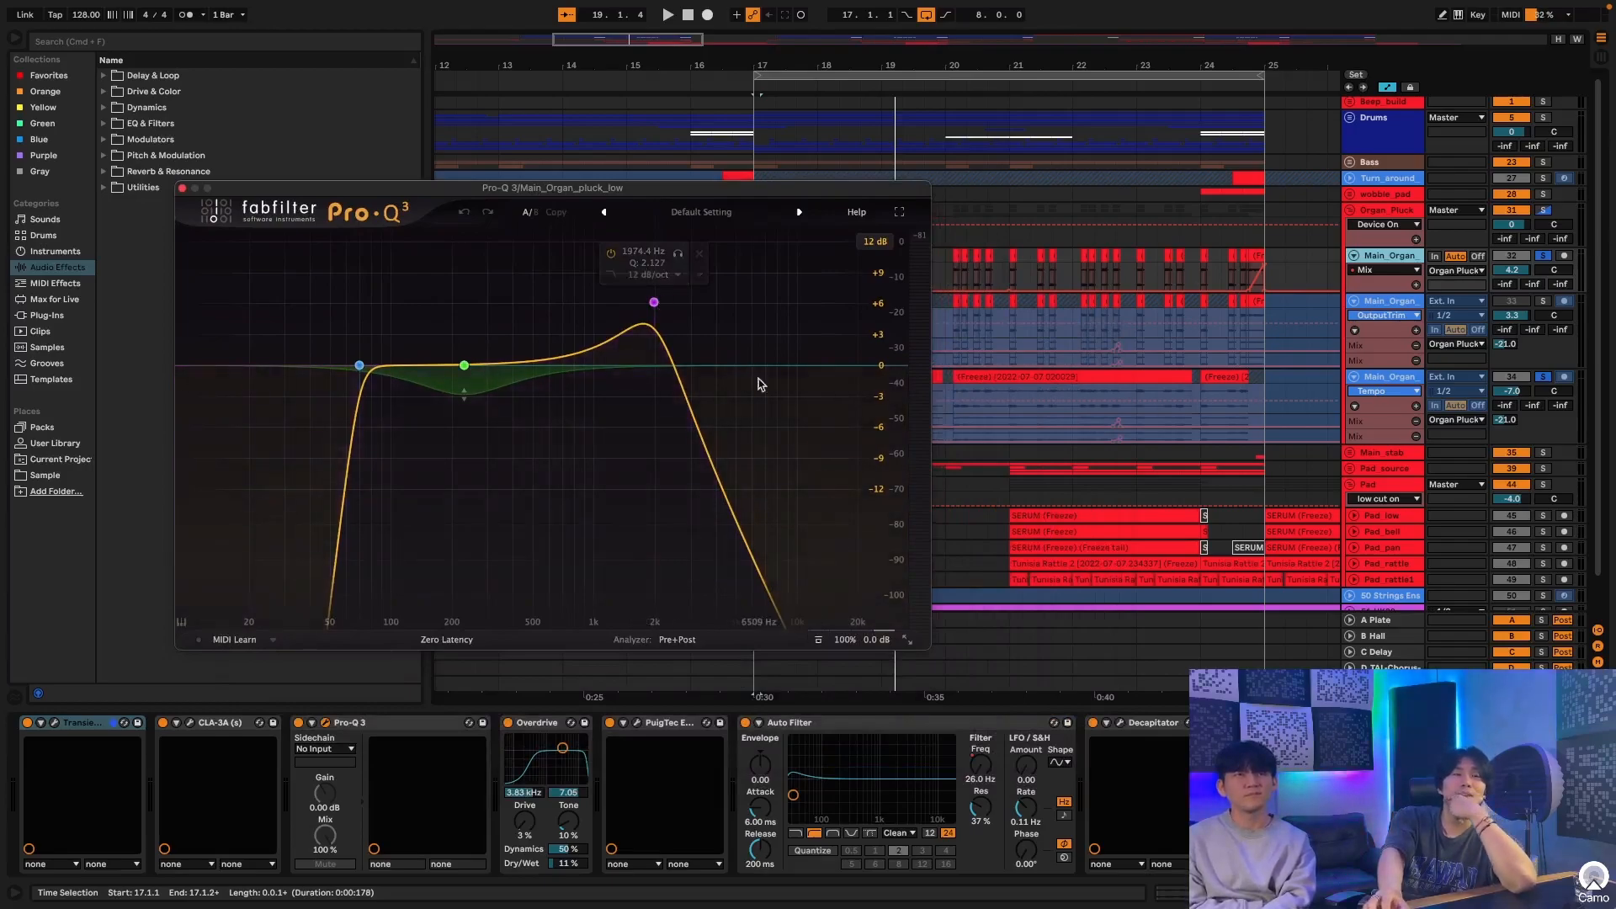
{"action": "mouse_move", "coordinate": [463, 366]}
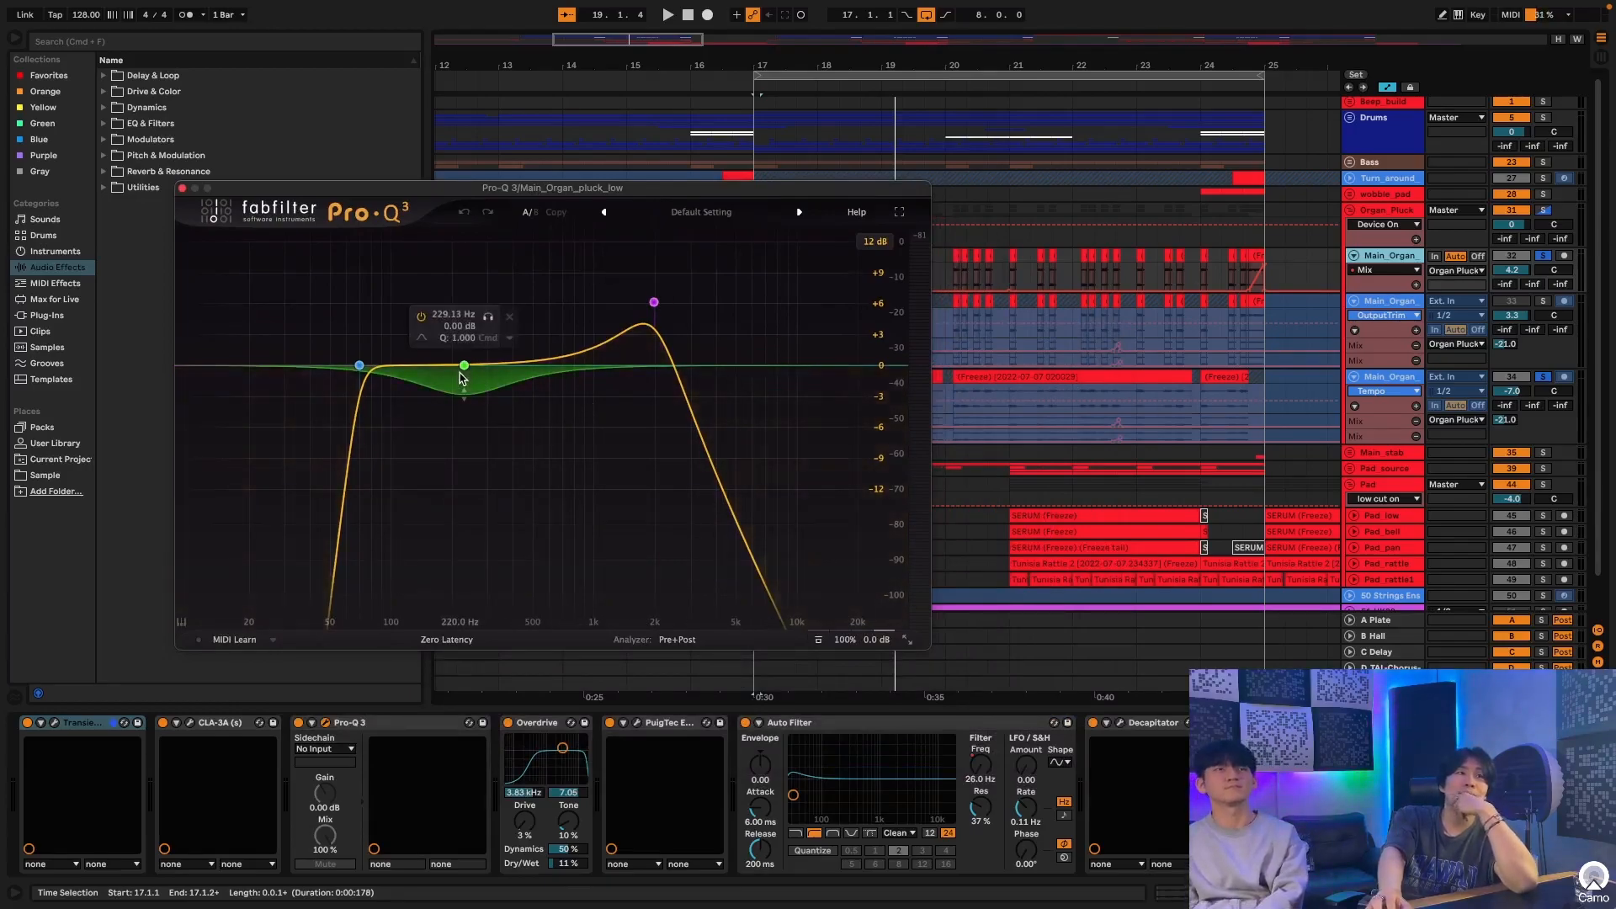
{"action": "mouse_move", "coordinate": [360, 364]}
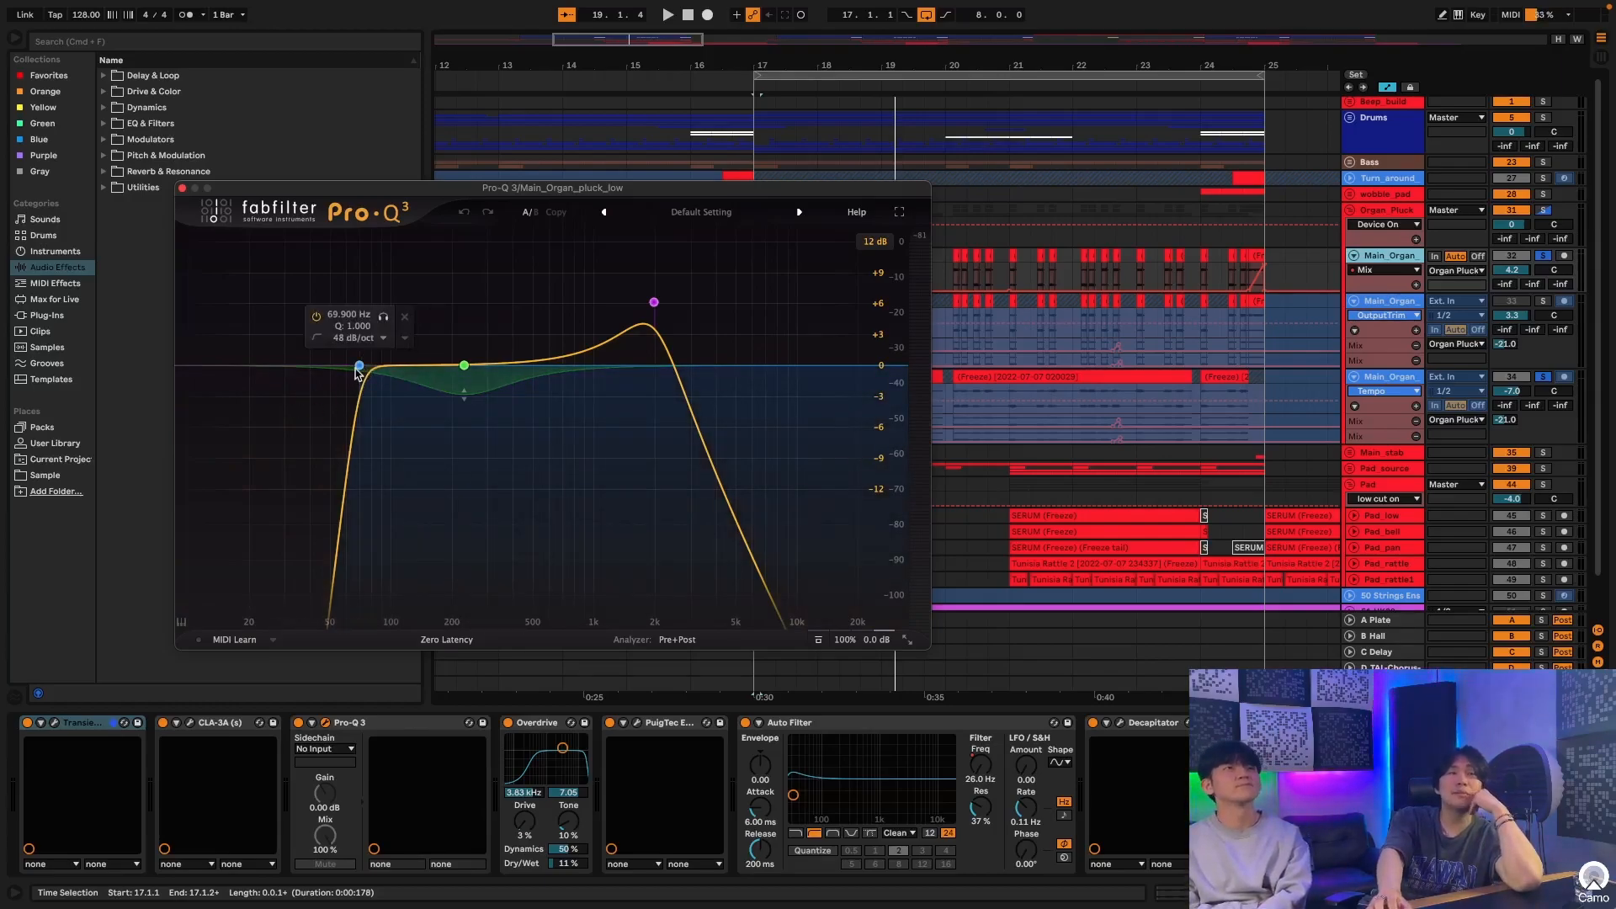
{"action": "left_click", "coordinate": [181, 189]}
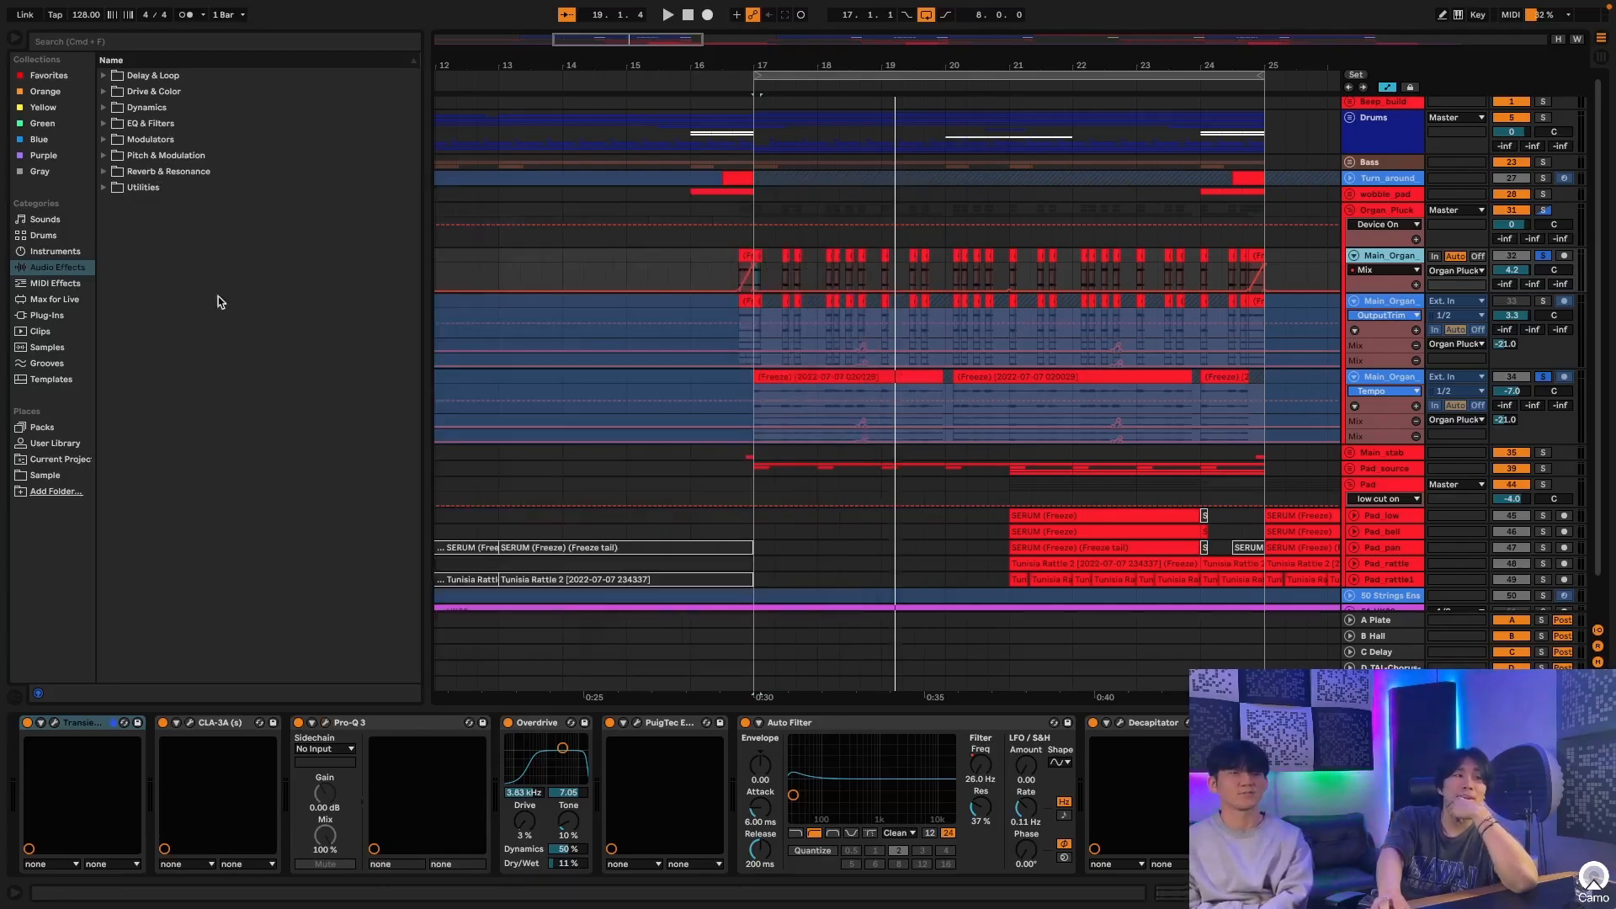
Step: Fold the Pro-Q 3 device and open the PuigTec EQP1A to examine its boost and attenuation settings
{"action": "double_click", "coordinate": [436, 721]}
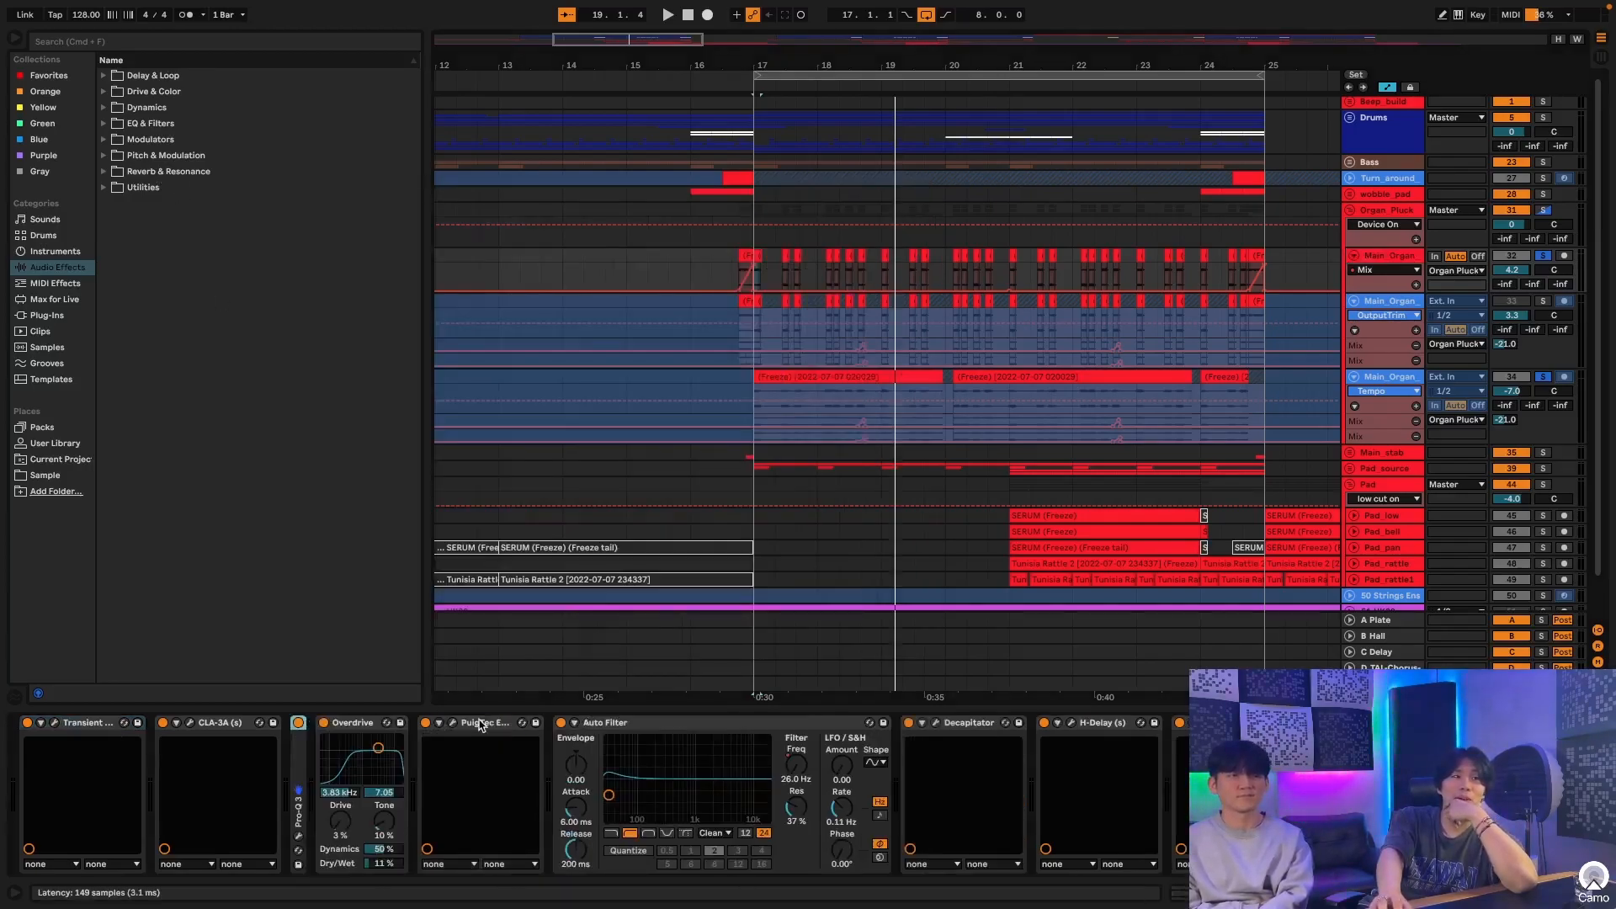
{"action": "left_click", "coordinate": [453, 722]}
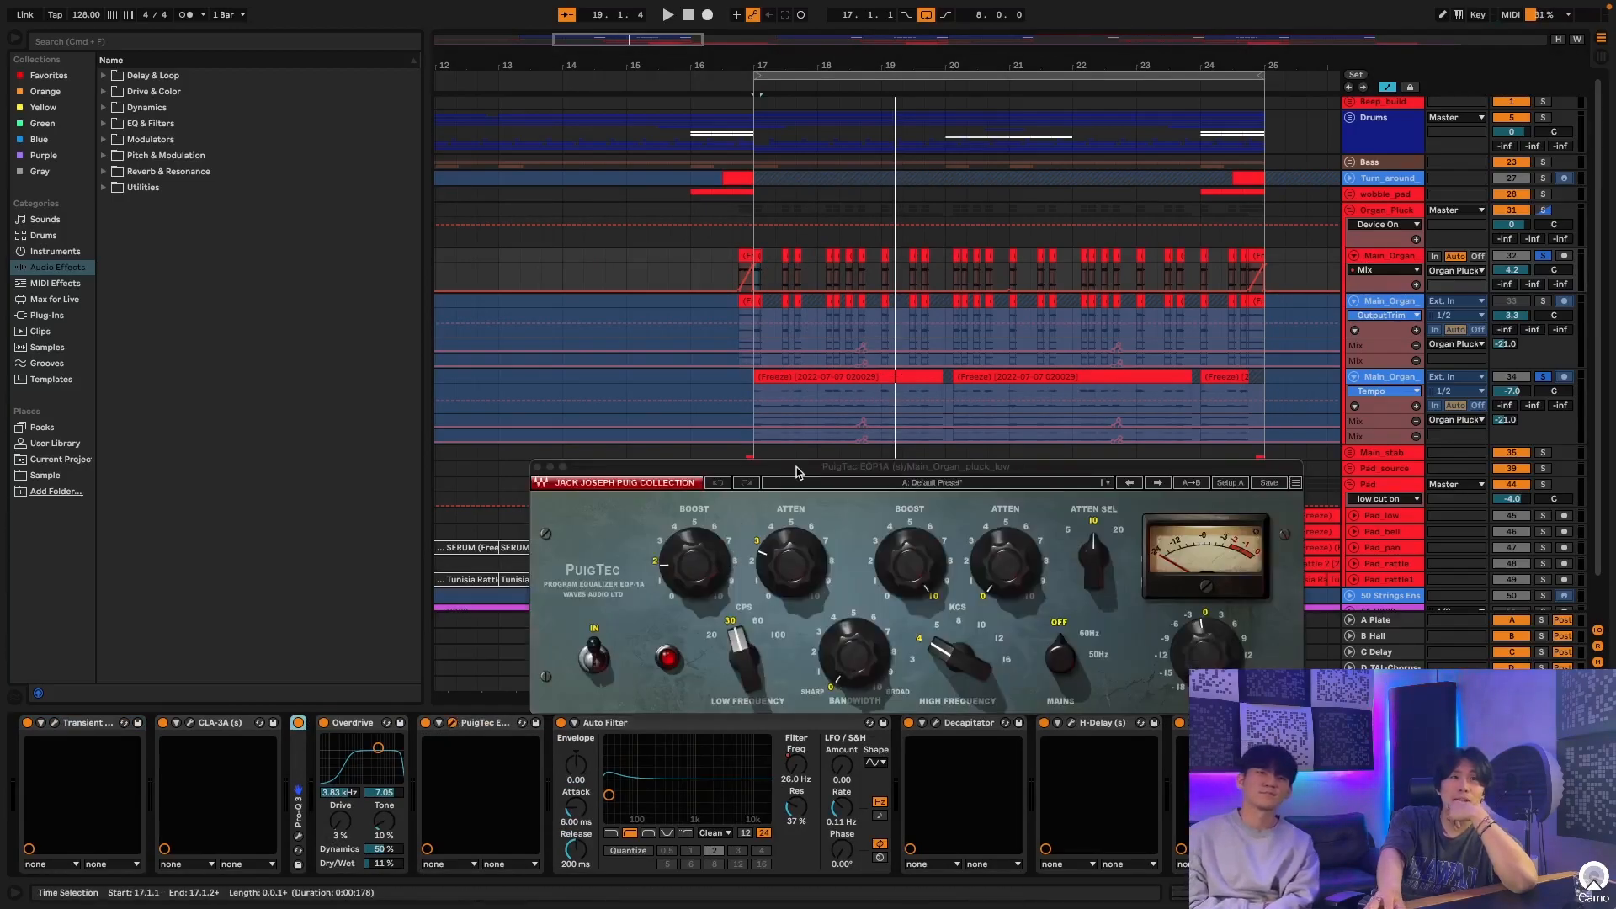
{"action": "left_click_drag", "start_coordinate": [796, 472], "coordinate": [633, 376]}
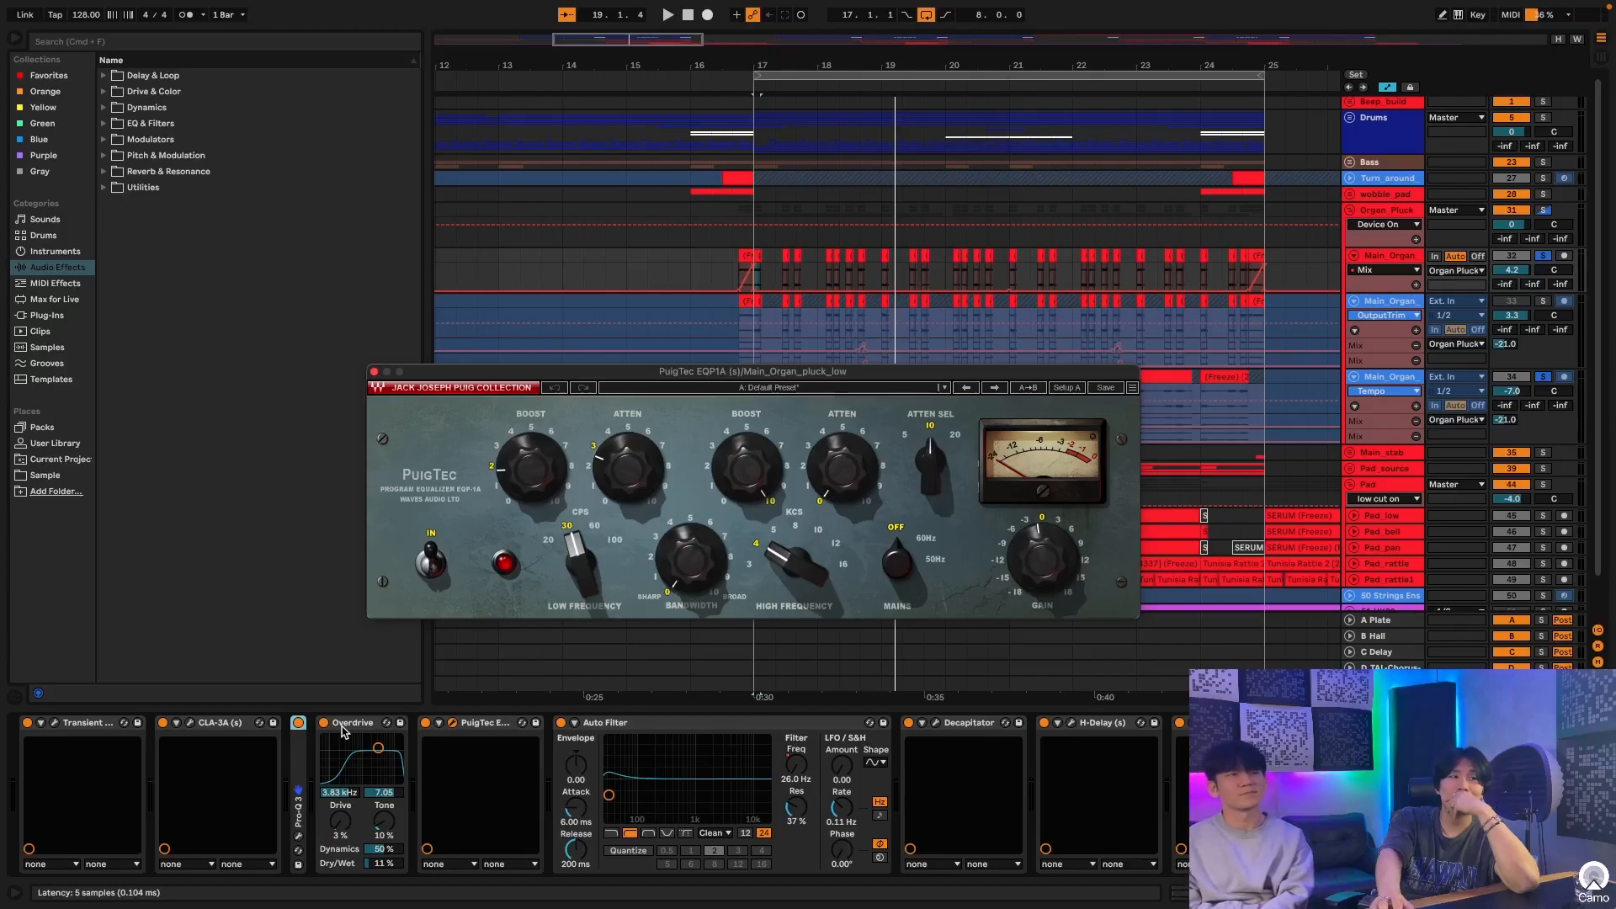
{"action": "left_click_drag", "start_coordinate": [633, 376], "coordinate": [539, 292]}
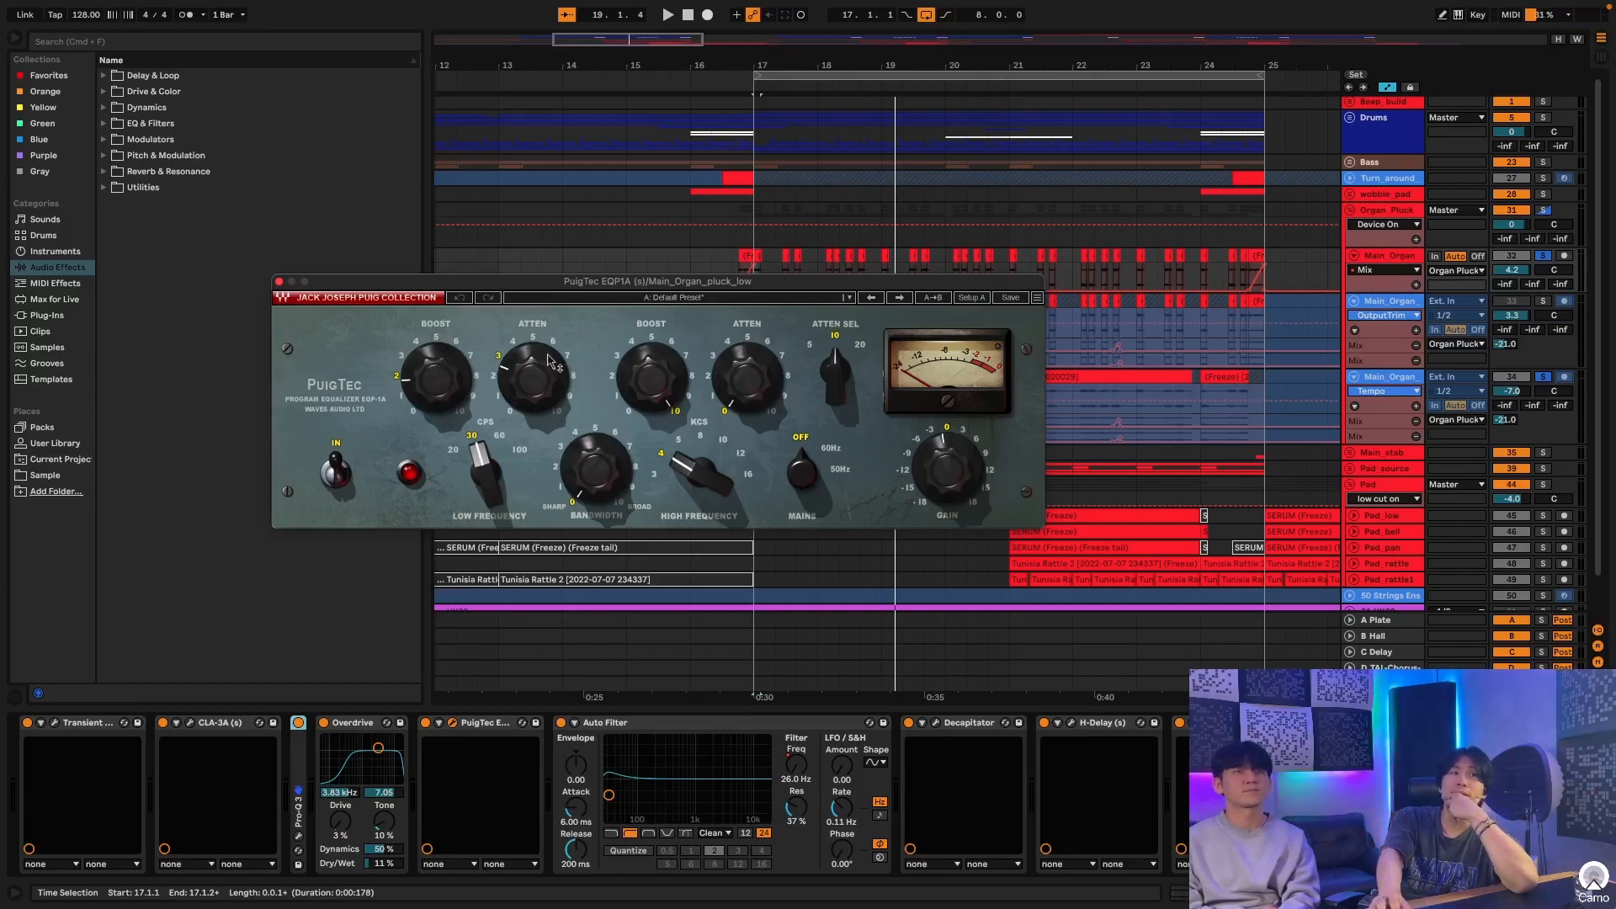
{"action": "mouse_move", "coordinate": [547, 353]}
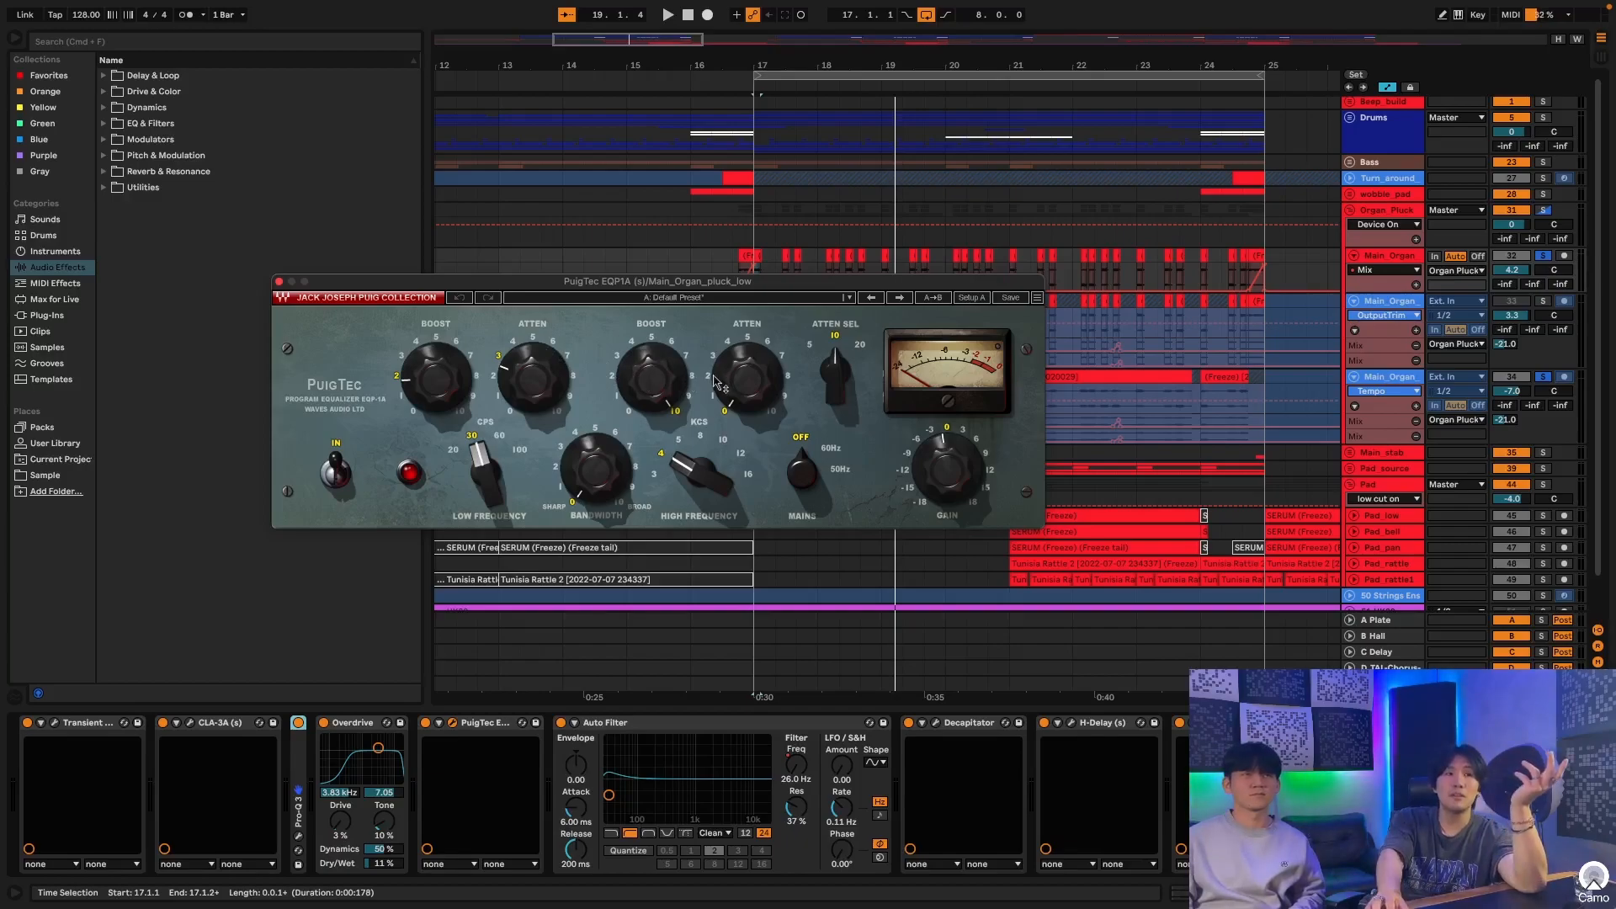
Step: Unfold Pro-Q 3, open its window and arrange the PuigTec EQP1A over it to compare the two equalizers
{"action": "double_click", "coordinate": [305, 760]}
{"action": "left_click", "coordinate": [325, 722]}
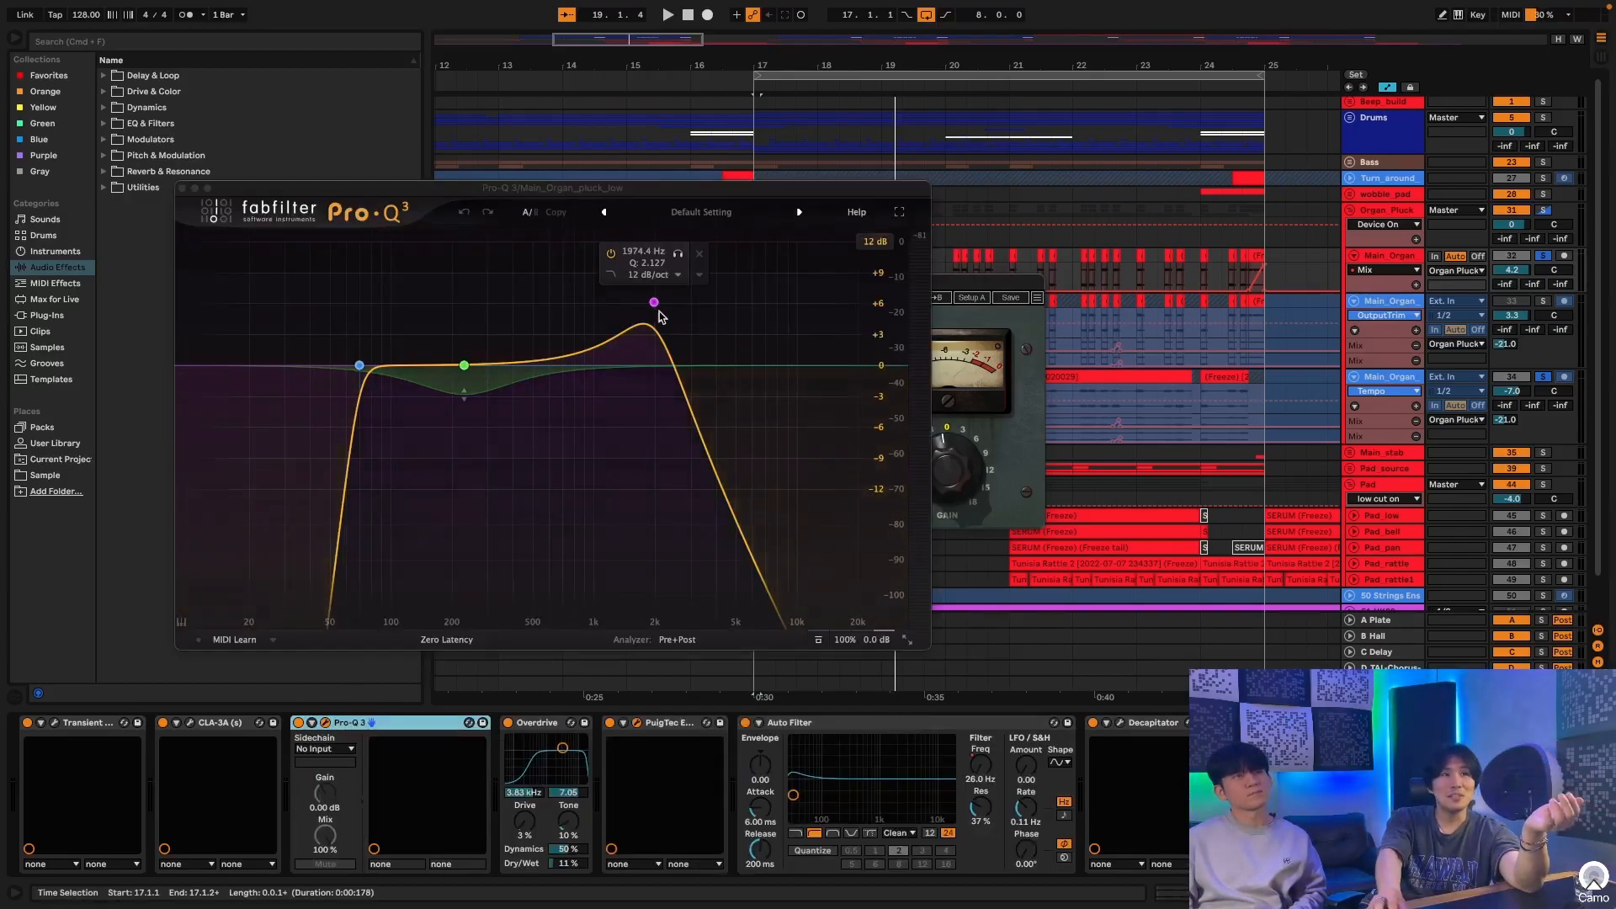
{"action": "left_click_drag", "start_coordinate": [950, 282], "coordinate": [1245, 277]}
{"action": "mouse_move", "coordinate": [955, 354]}
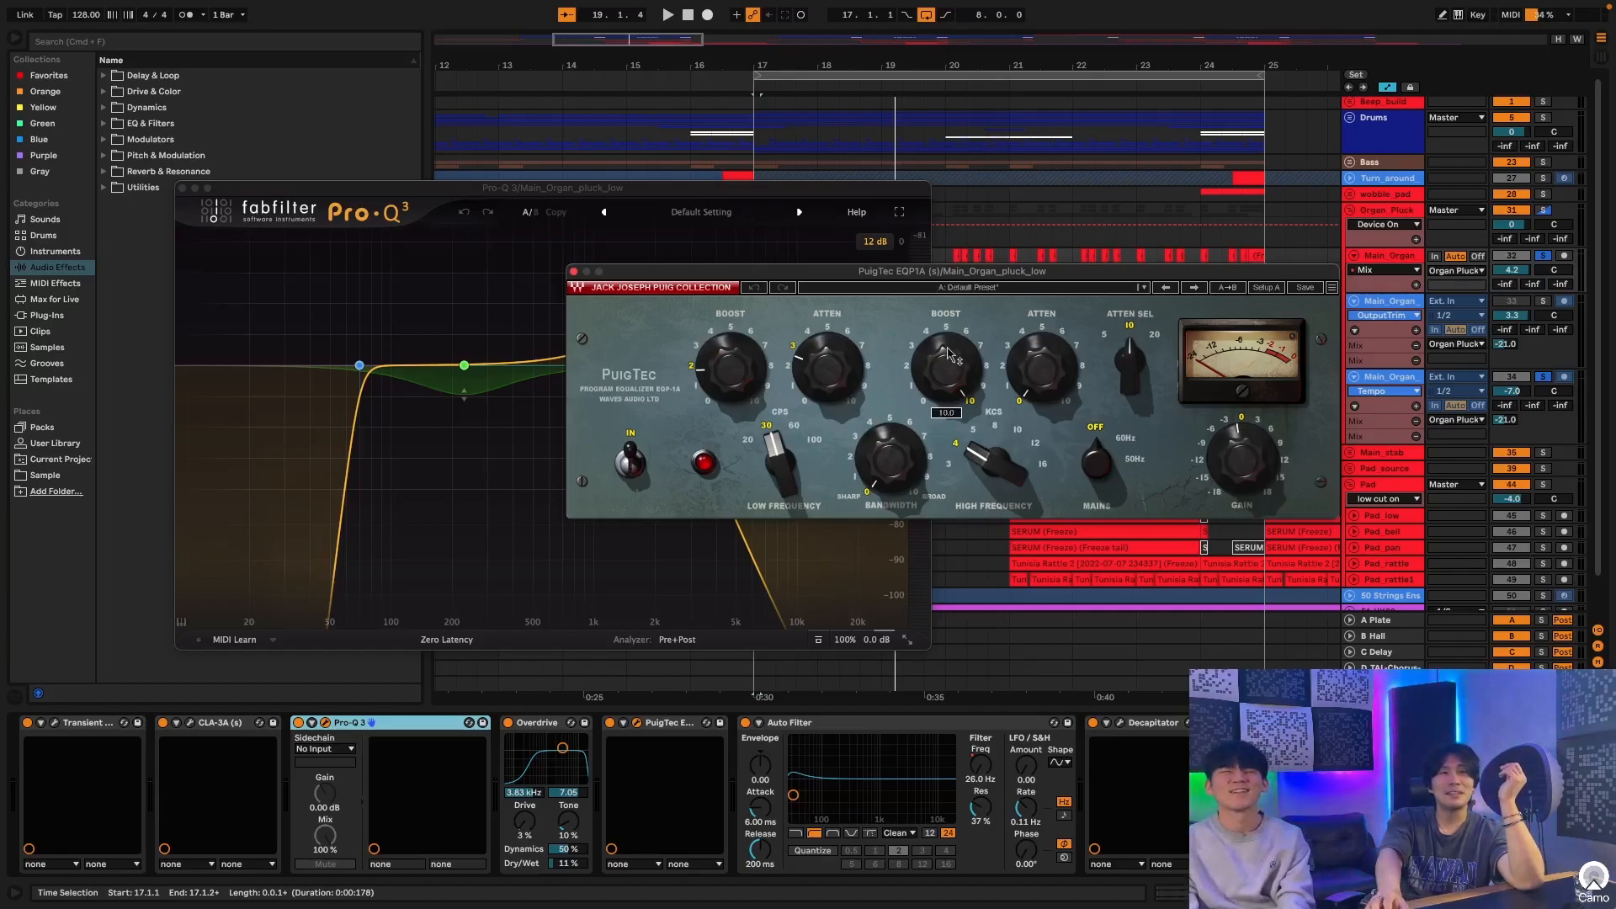
{"action": "left_click_drag", "start_coordinate": [1027, 272], "coordinate": [940, 242]}
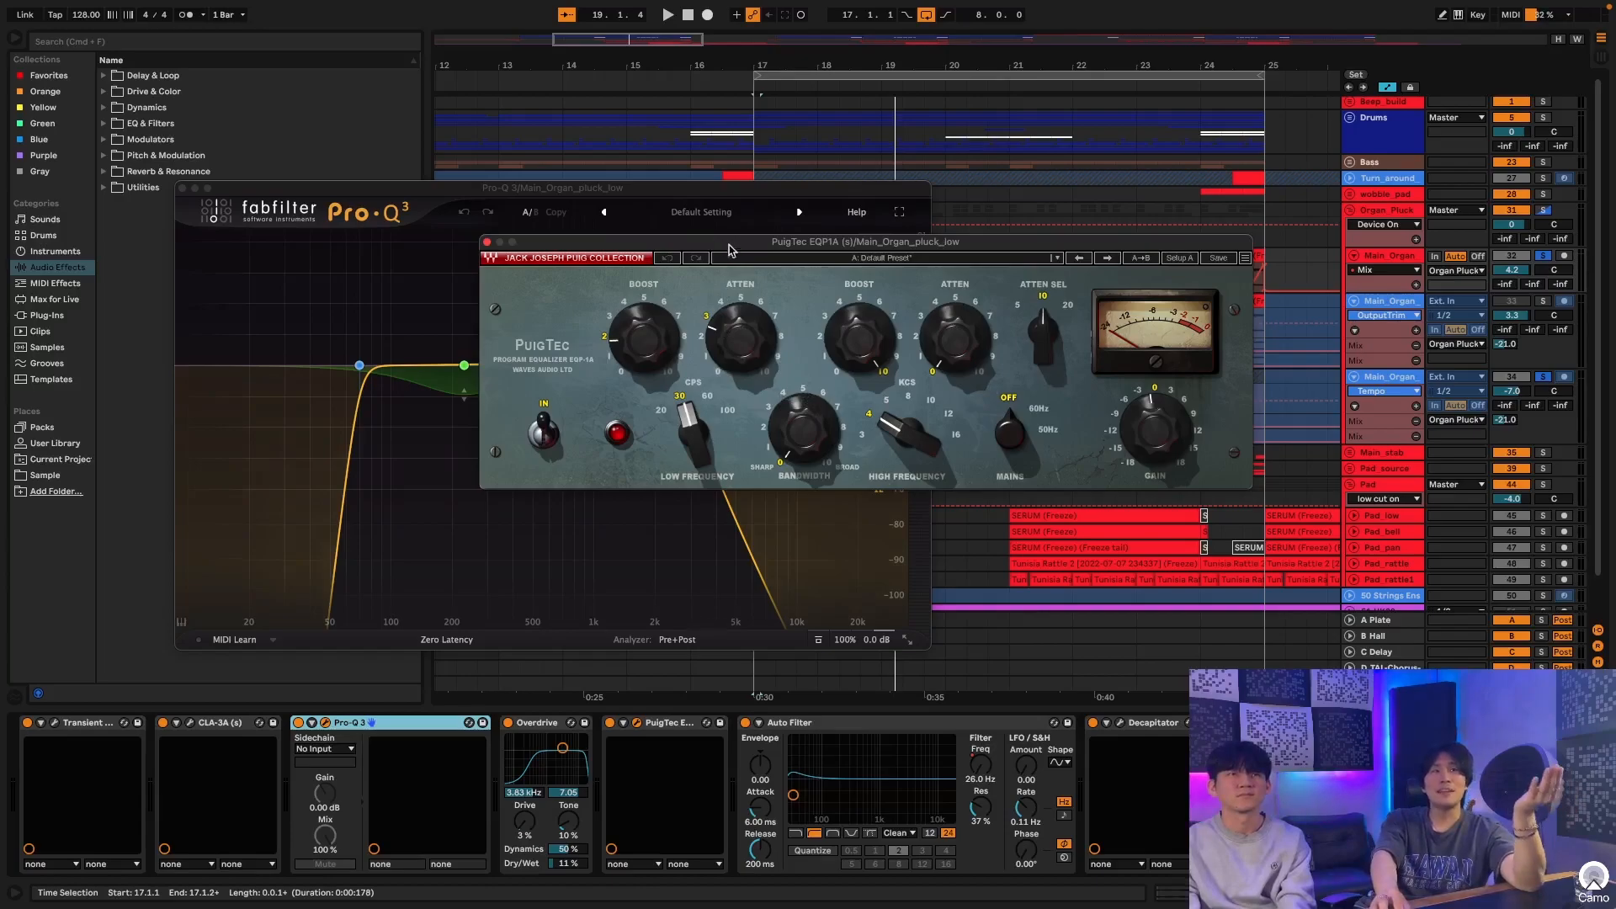
{"action": "left_click_drag", "start_coordinate": [718, 246], "coordinate": [876, 249]}
{"action": "left_click_drag", "start_coordinate": [1239, 253], "coordinate": [970, 230]}
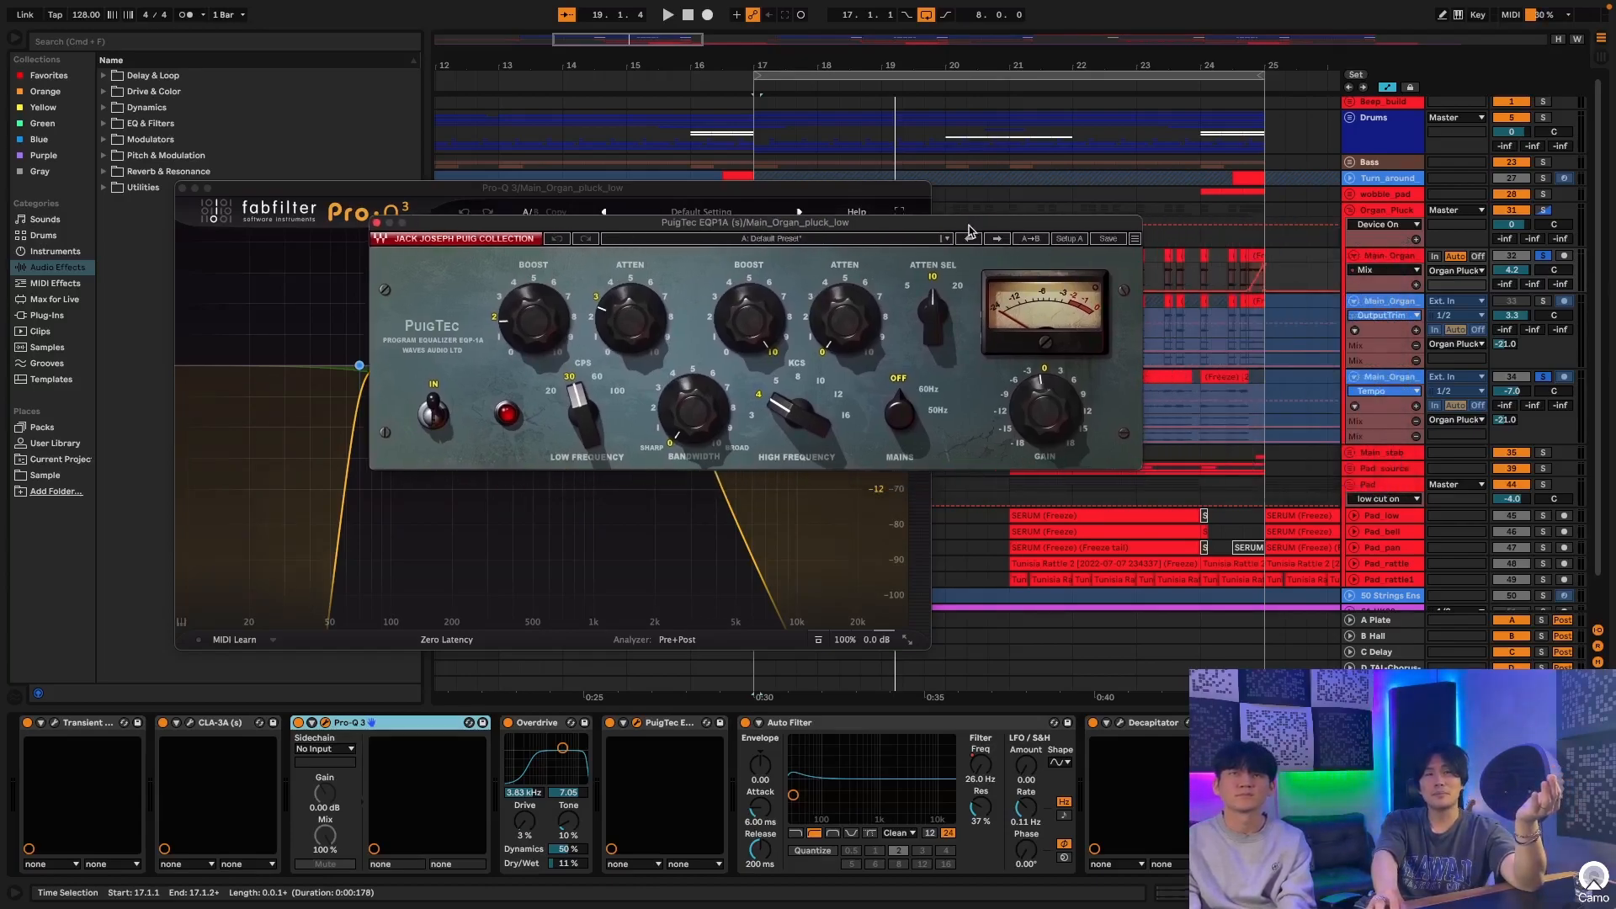
{"action": "mouse_move", "coordinate": [1041, 392]}
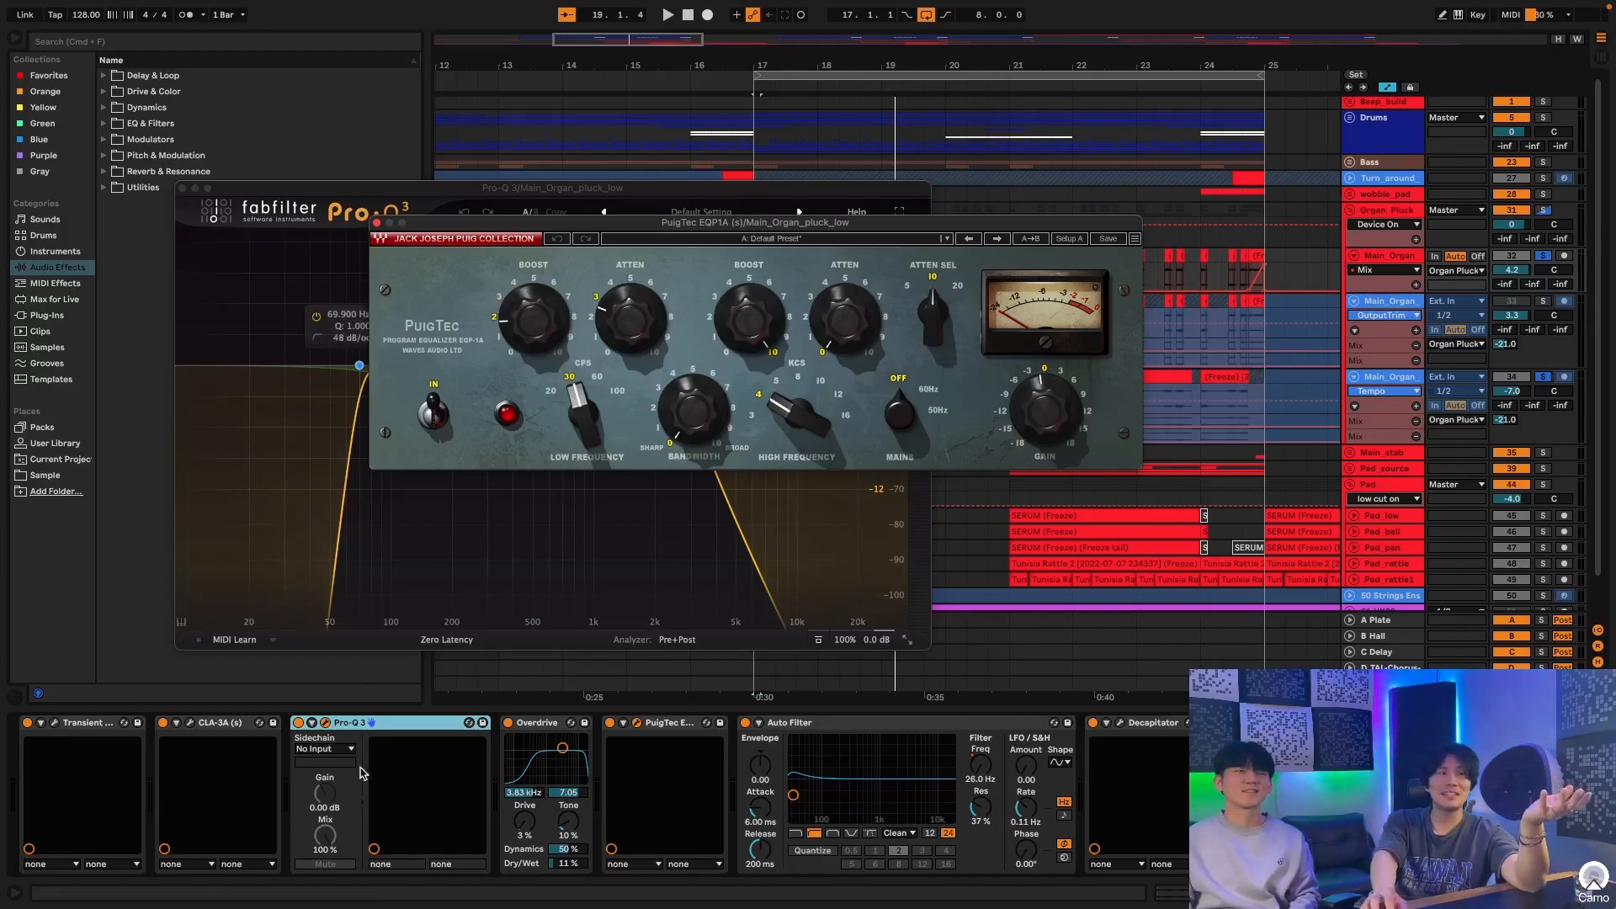
Step: Fold the CLA-3A, Overdrive, PuigTec and Auto Filter devices, showing the filter's Frequency automation before folding it
{"action": "double_click", "coordinate": [236, 729]}
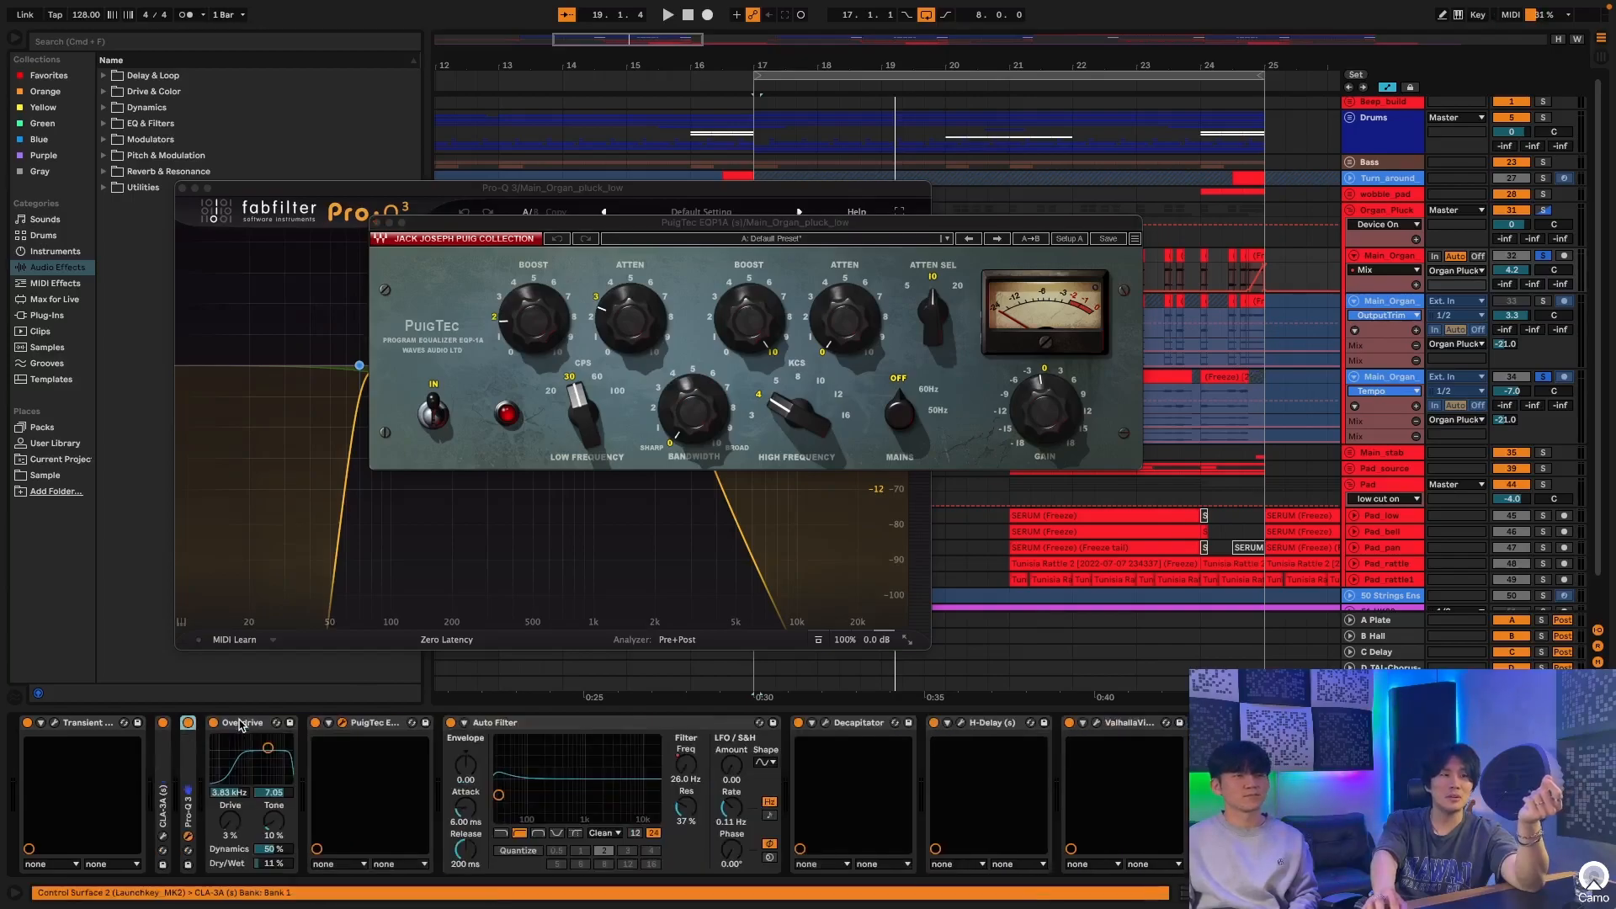
{"action": "double_click", "coordinate": [242, 723]}
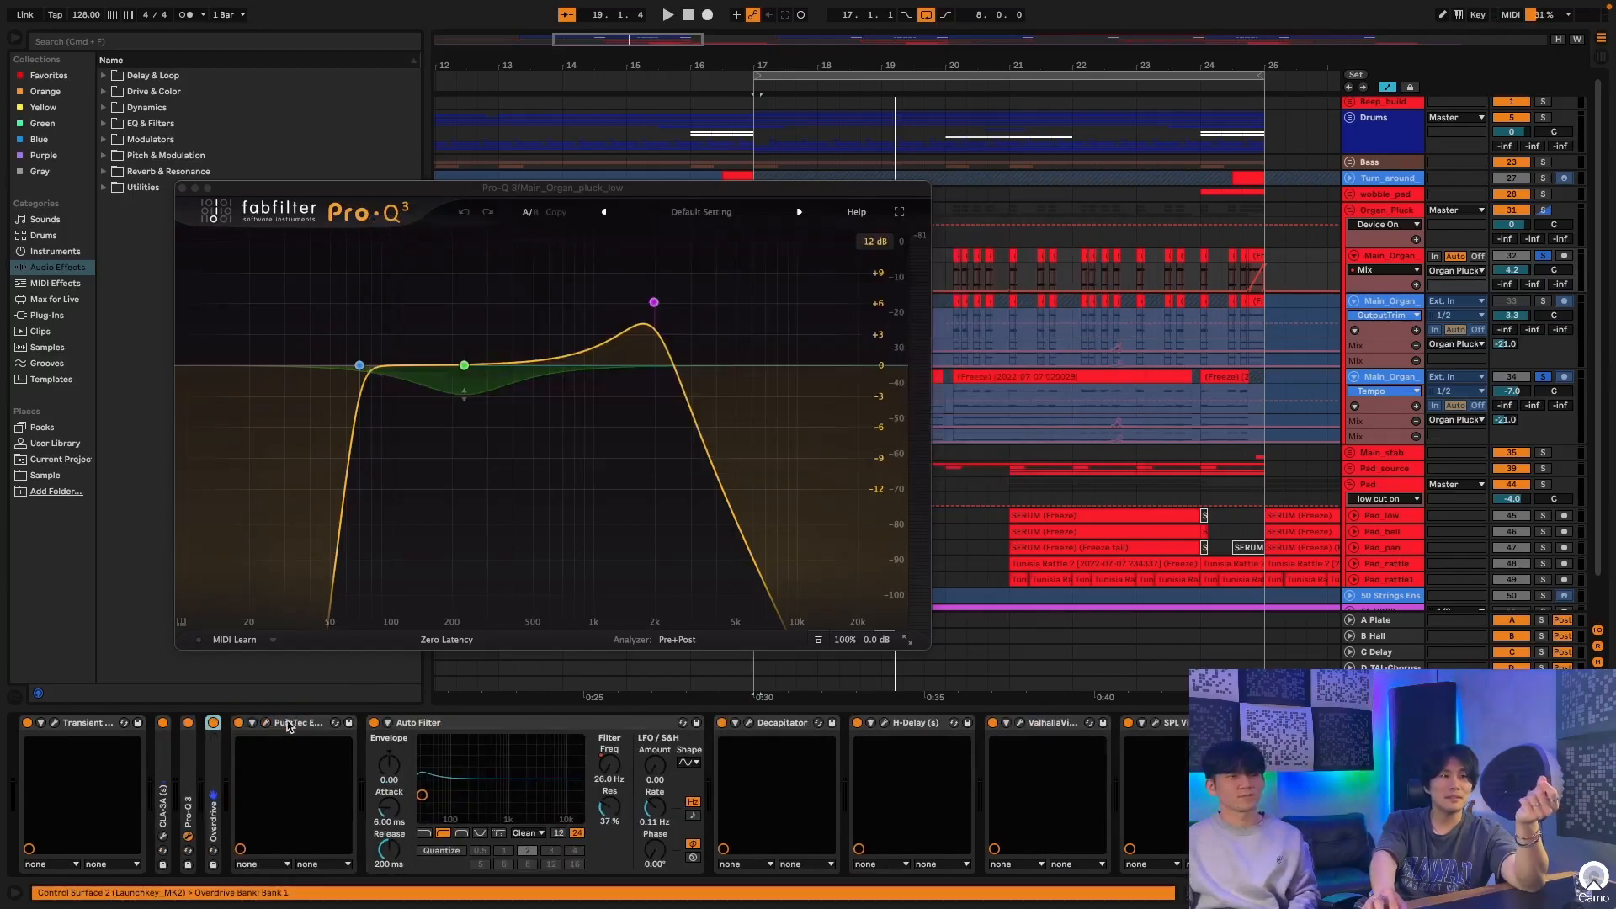
{"action": "double_click", "coordinate": [269, 724]}
{"action": "left_click", "coordinate": [500, 763]}
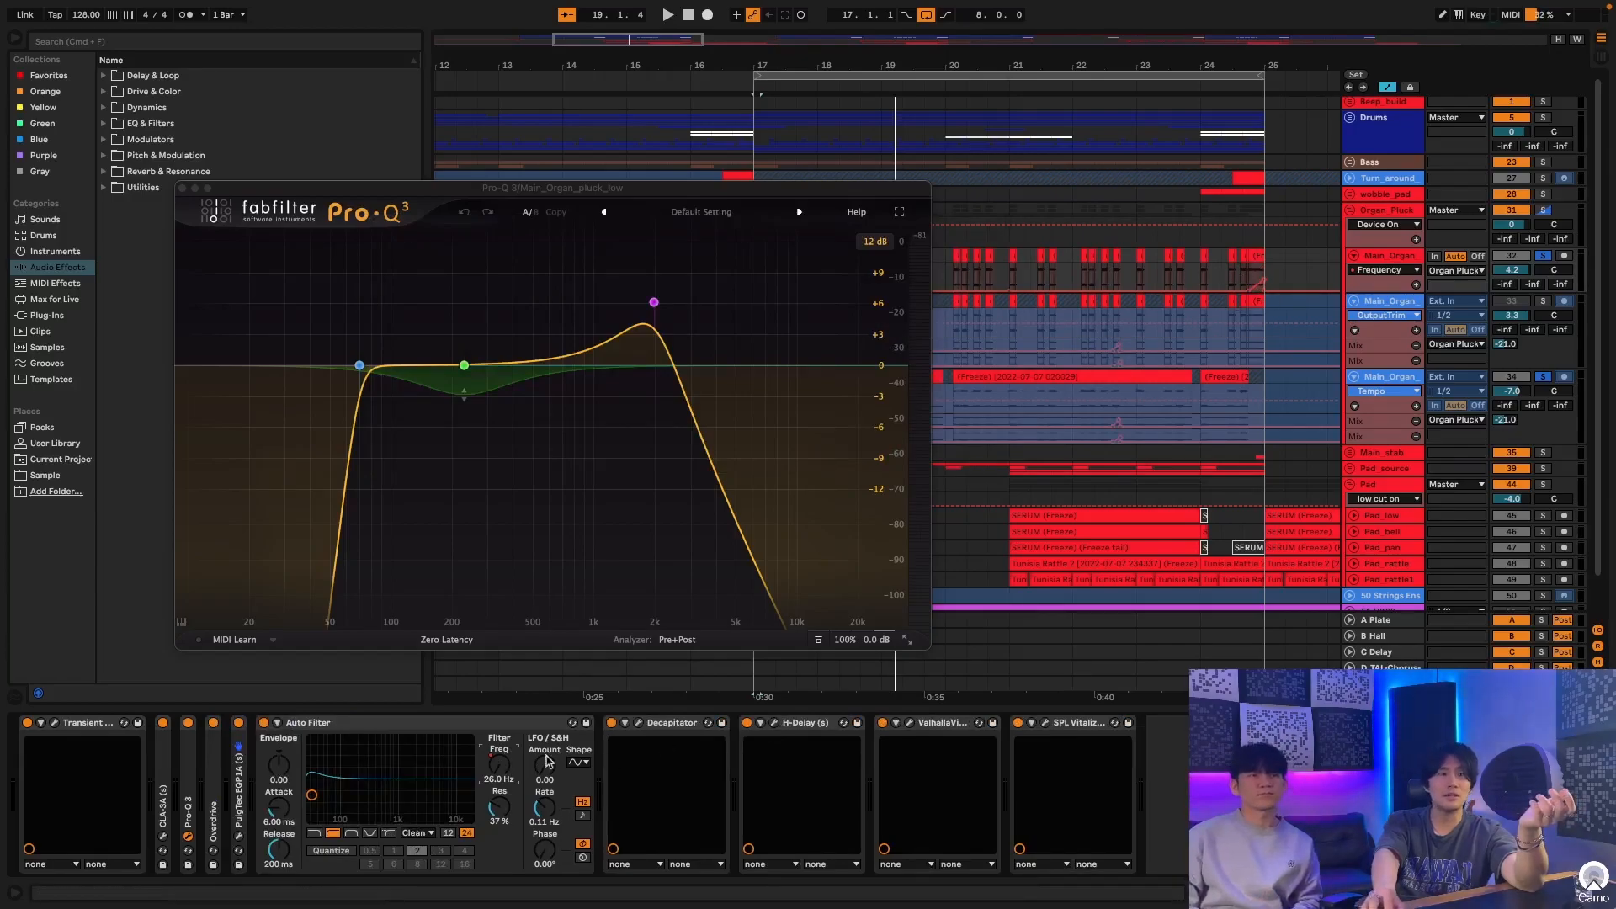
{"action": "left_click", "coordinate": [490, 722]}
{"action": "double_click", "coordinate": [490, 722]}
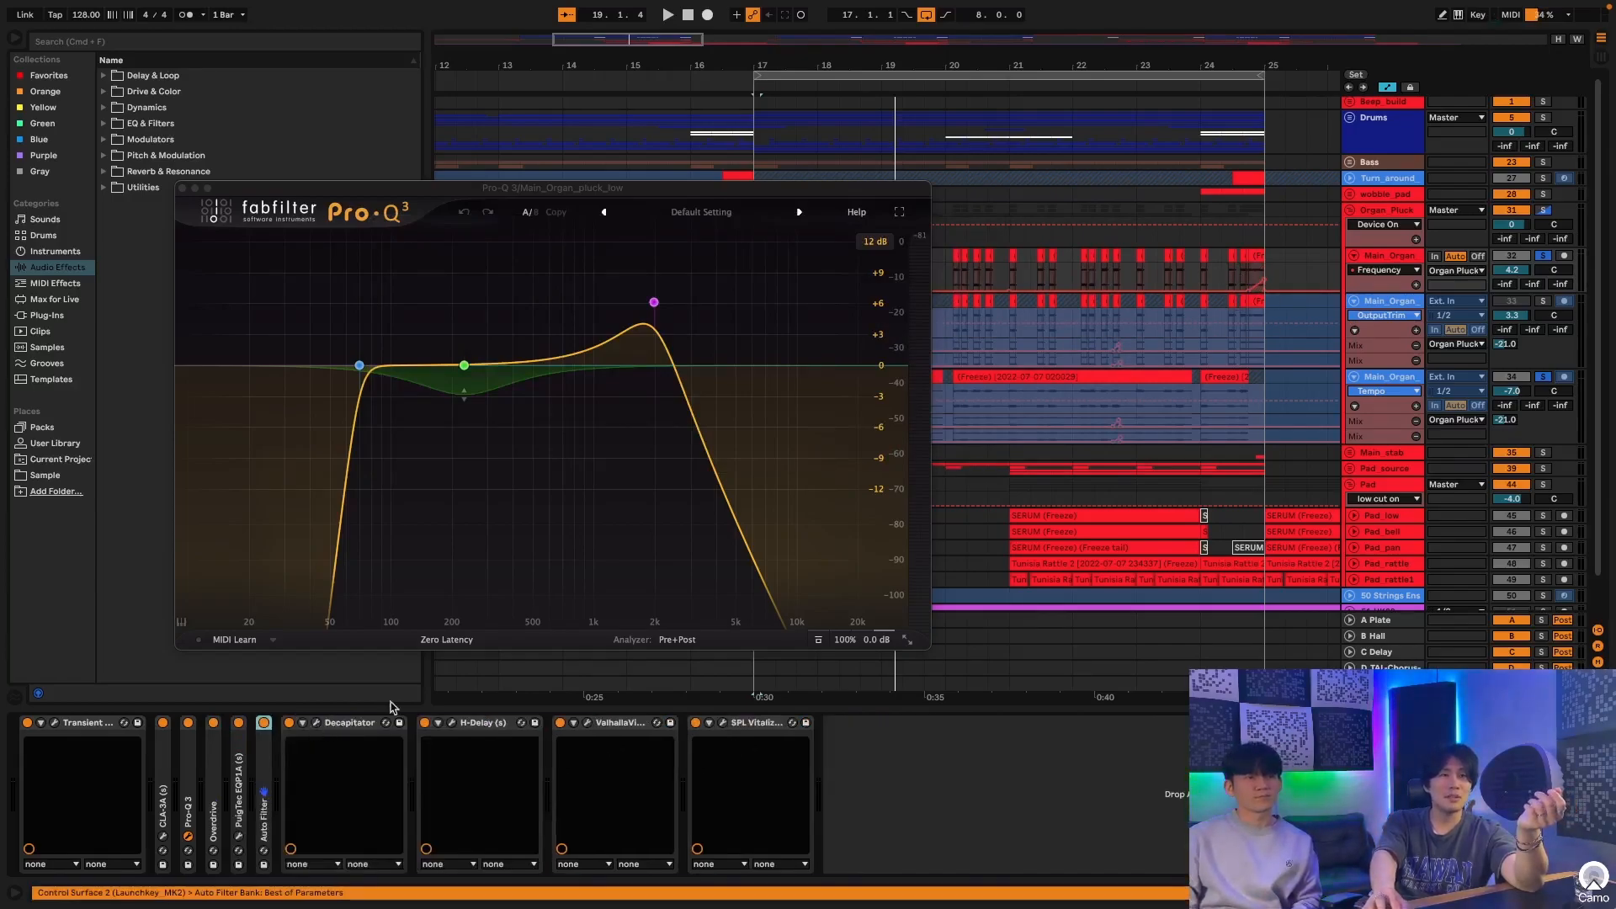
Step: Open the Decapitator plugin to check its saturation settings, then close its window
{"action": "left_click", "coordinate": [316, 722]}
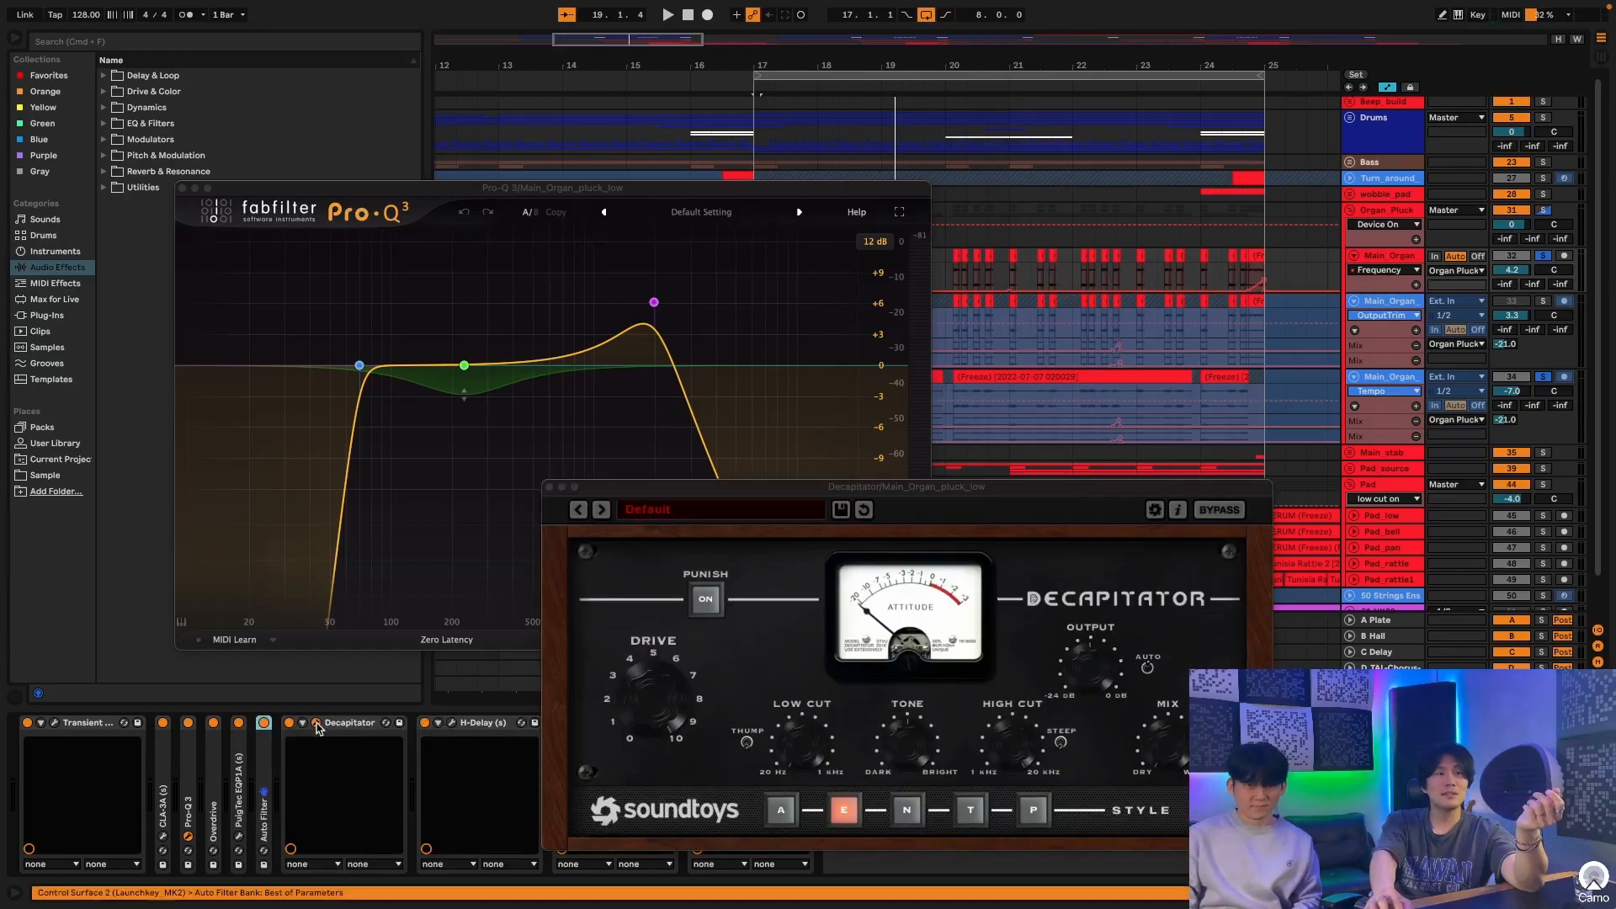
{"action": "left_click", "coordinate": [356, 724]}
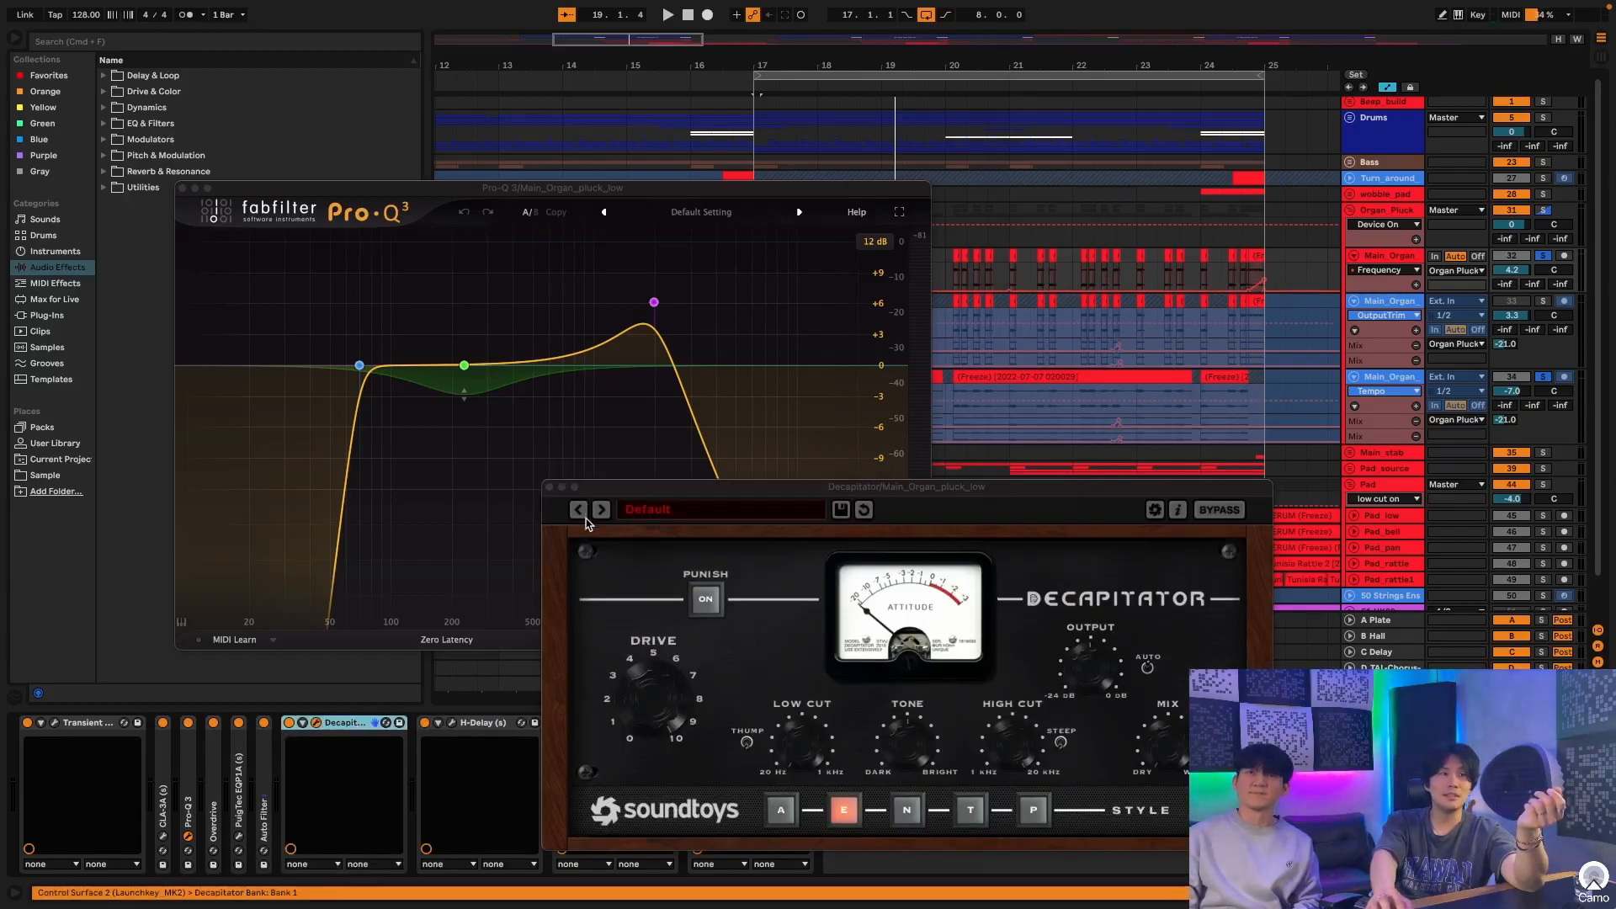
{"action": "left_click", "coordinate": [549, 487]}
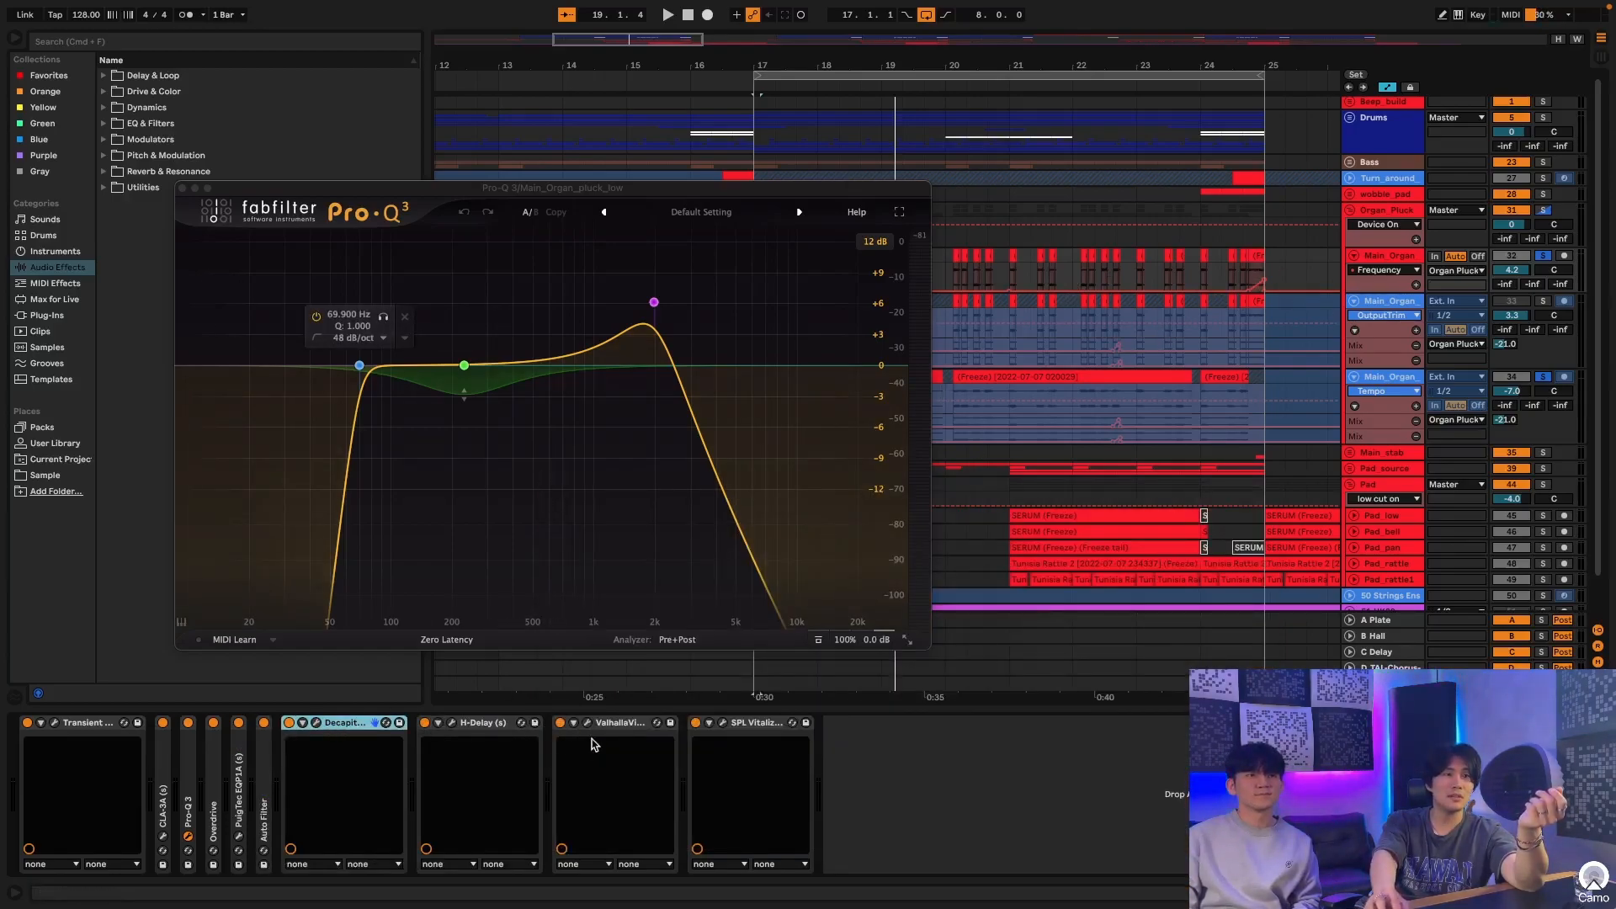
Step: Review the H-Delay and SPL Vitalizer settings, then close all the open plugin windows
{"action": "left_click", "coordinate": [452, 722]}
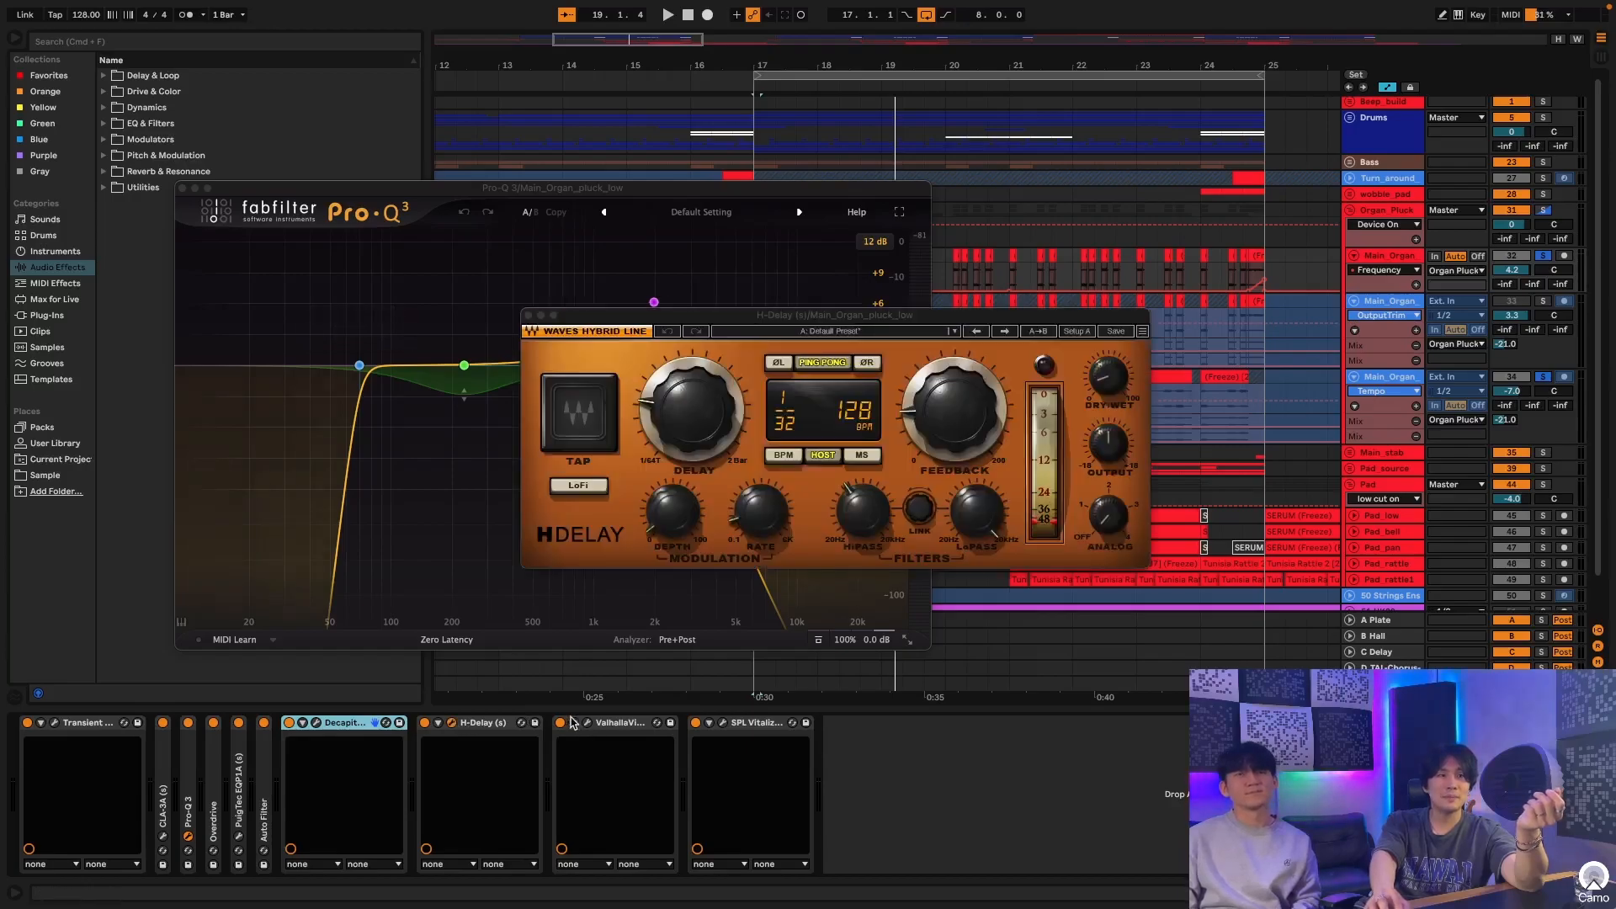
{"action": "left_click", "coordinate": [722, 722]}
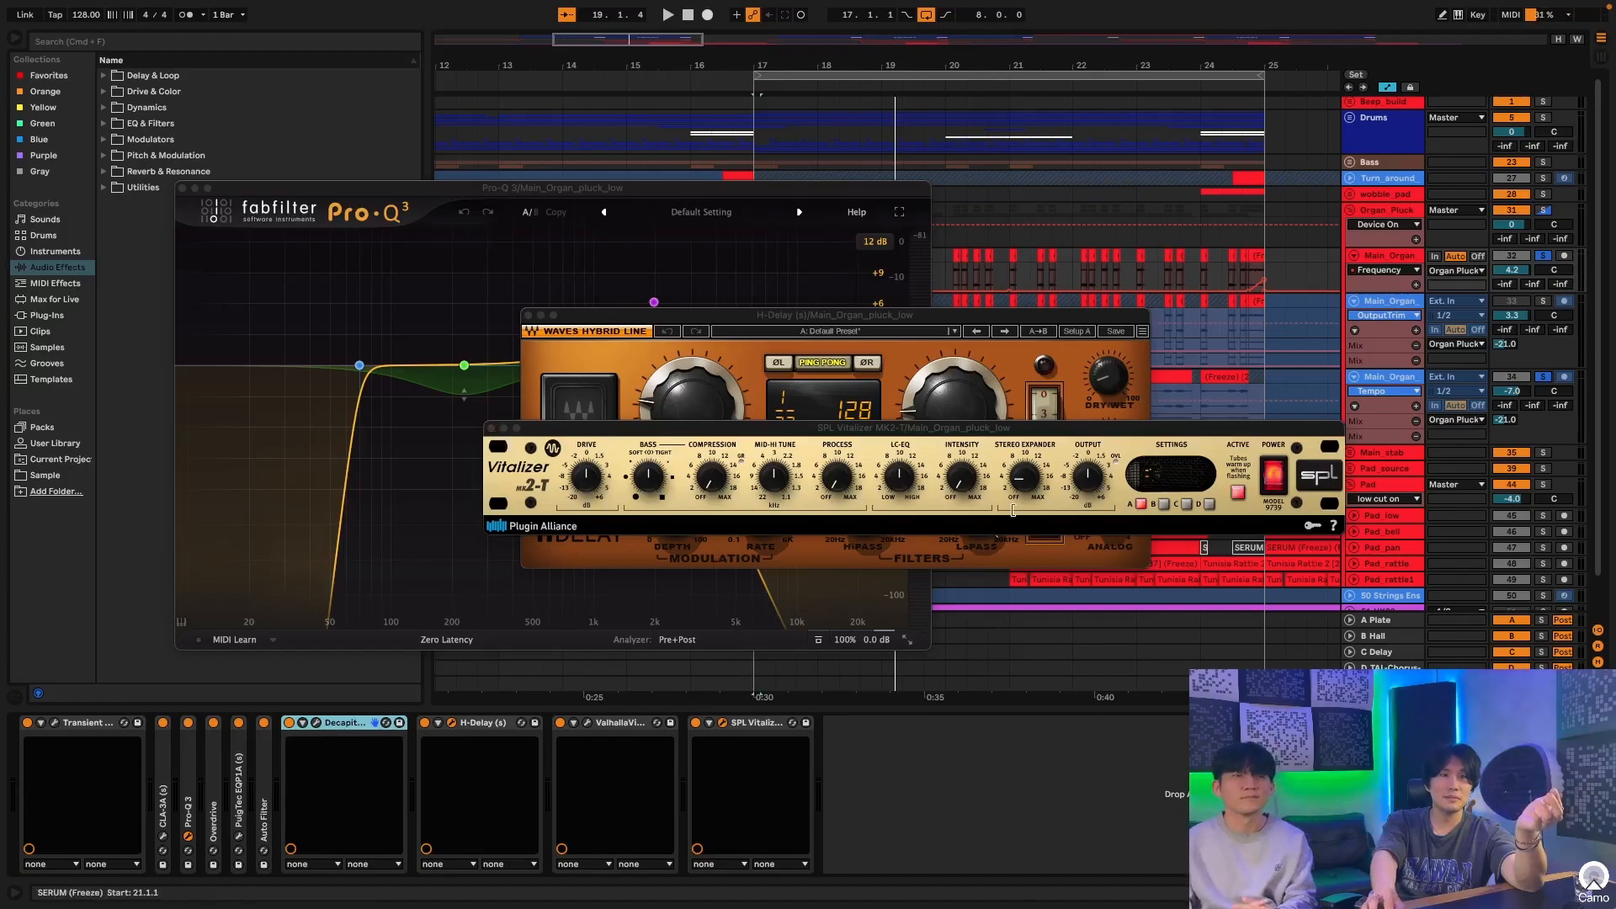
{"action": "left_click", "coordinate": [492, 428]}
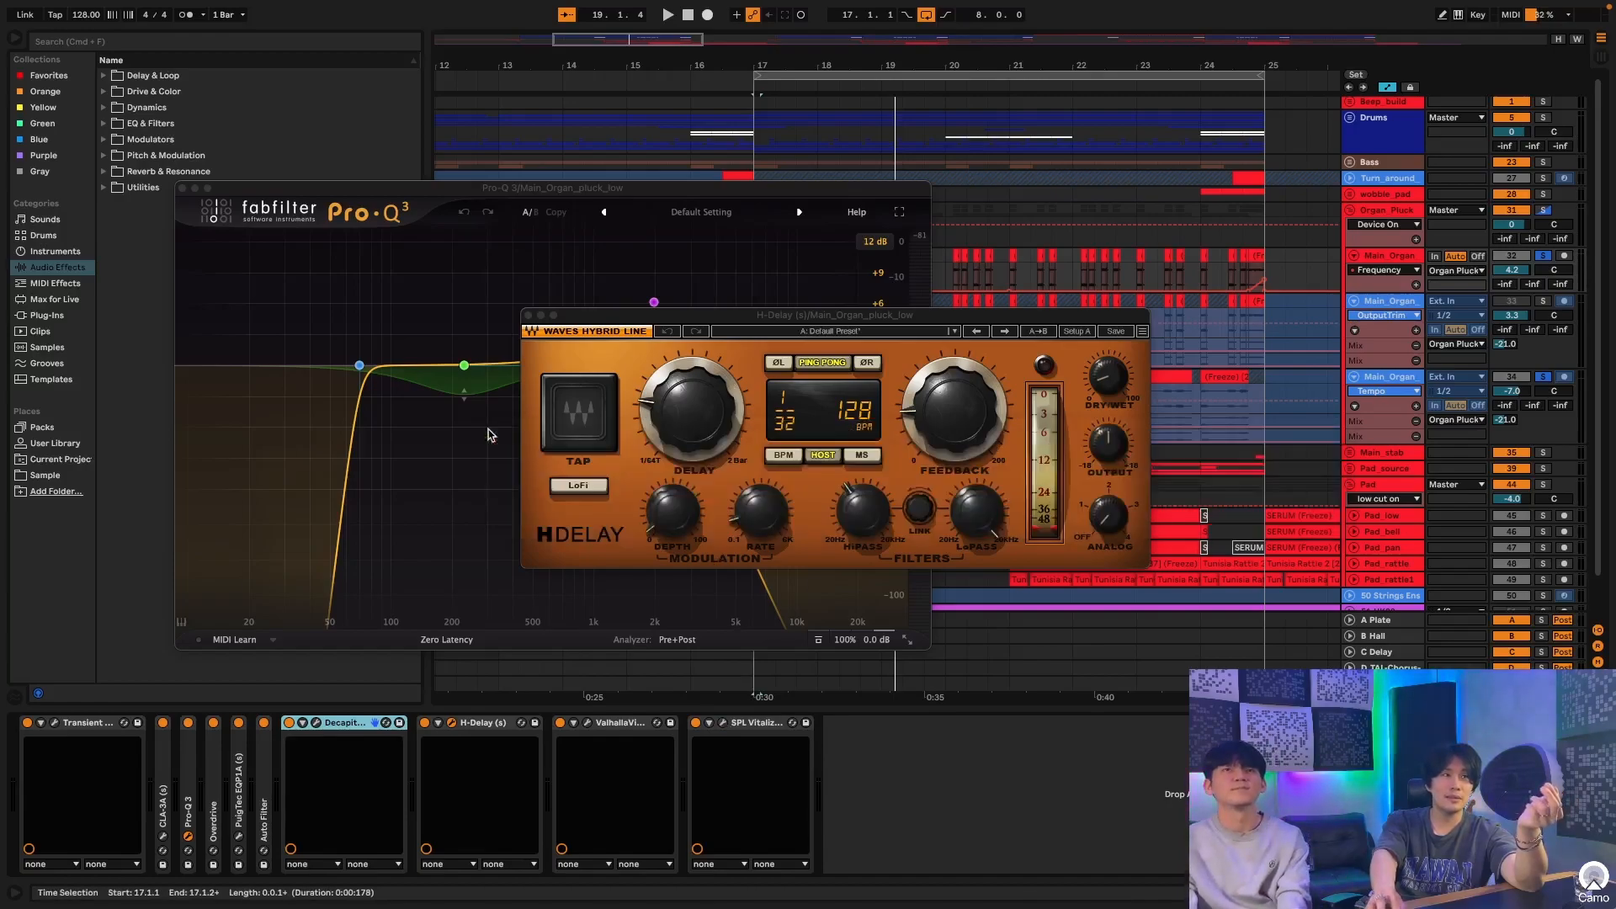
{"action": "left_click", "coordinate": [529, 314]}
{"action": "left_click", "coordinate": [182, 189]}
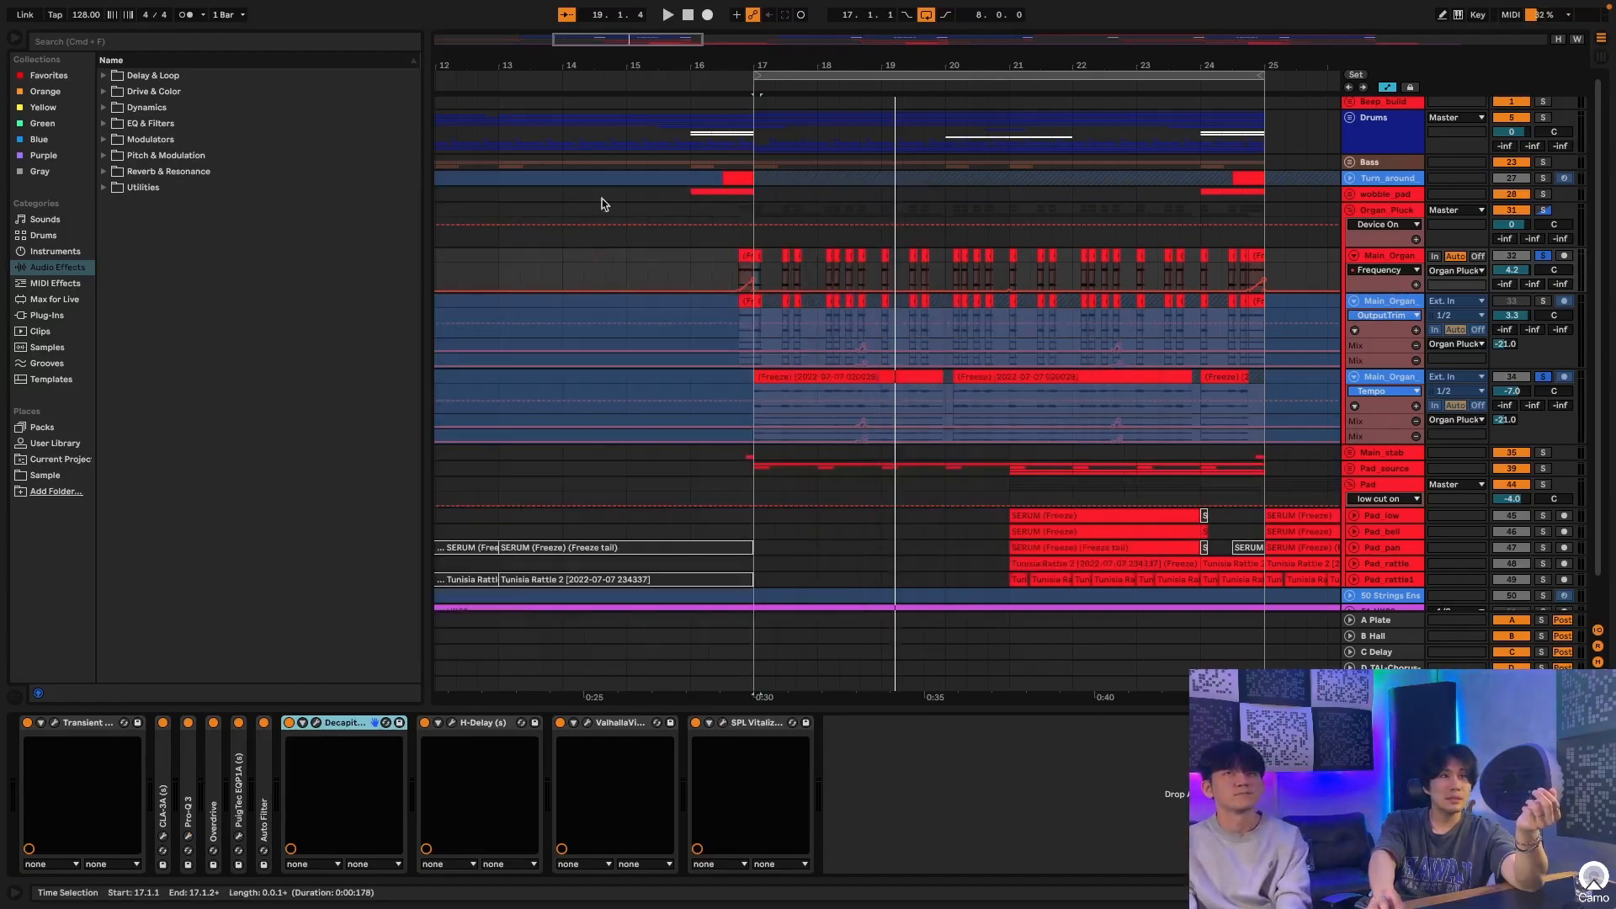
Step: Select the last frozen clip before bar 25 on the first Main_Organ track and inspect its warp mode options
{"action": "scroll", "coordinate": [1274, 59], "scroll_direction": "up", "scroll_amount": 5}
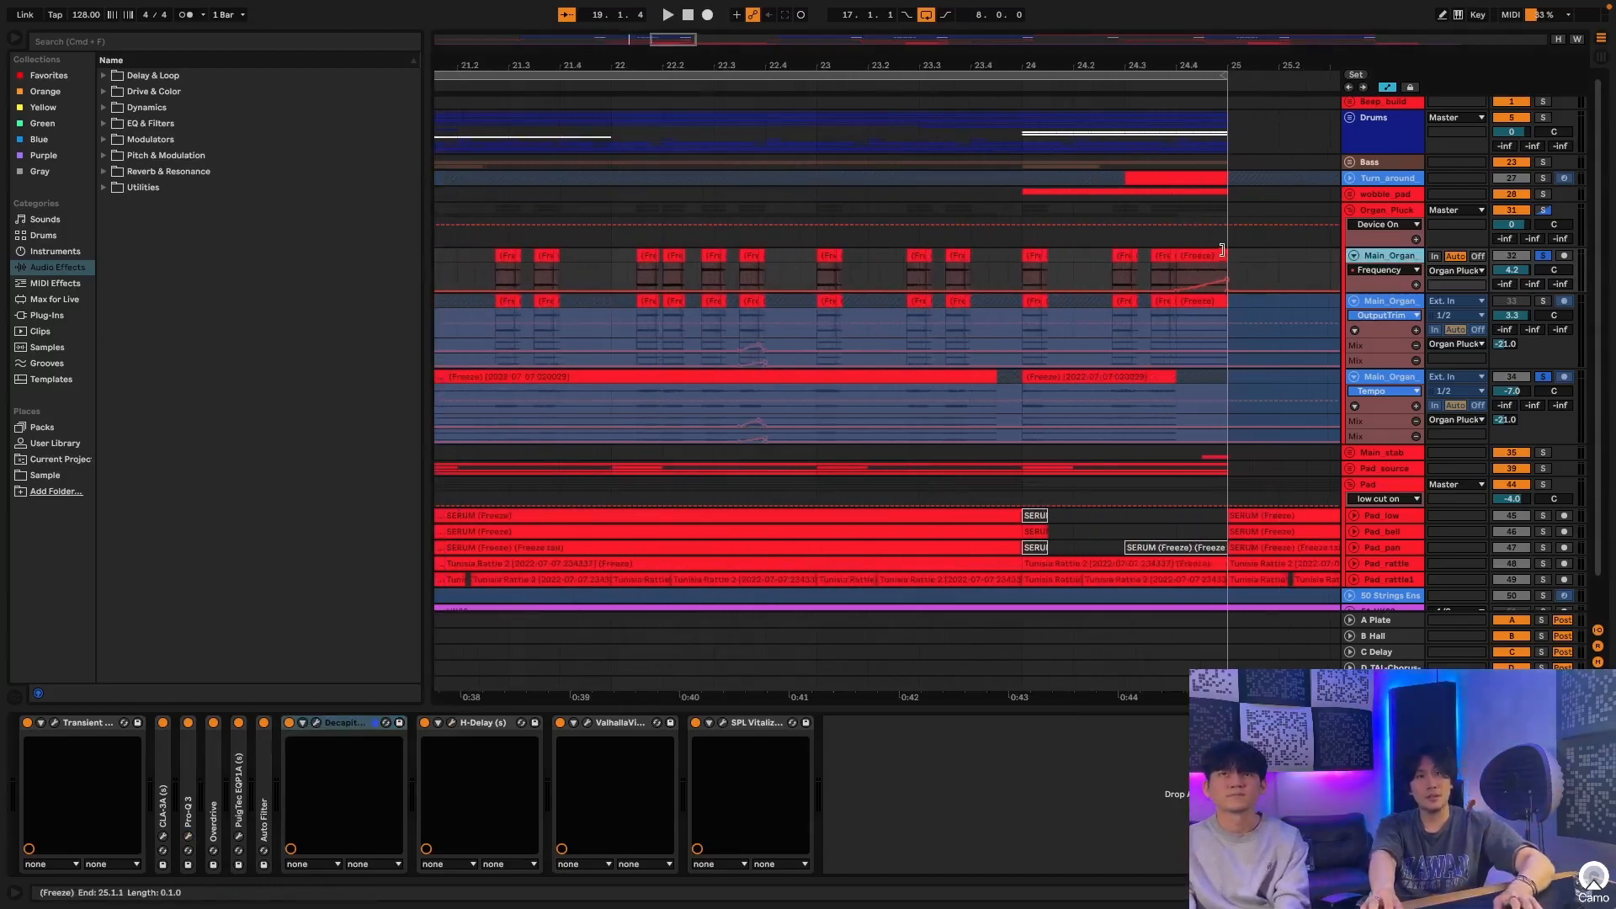
{"action": "left_click", "coordinate": [1216, 251]}
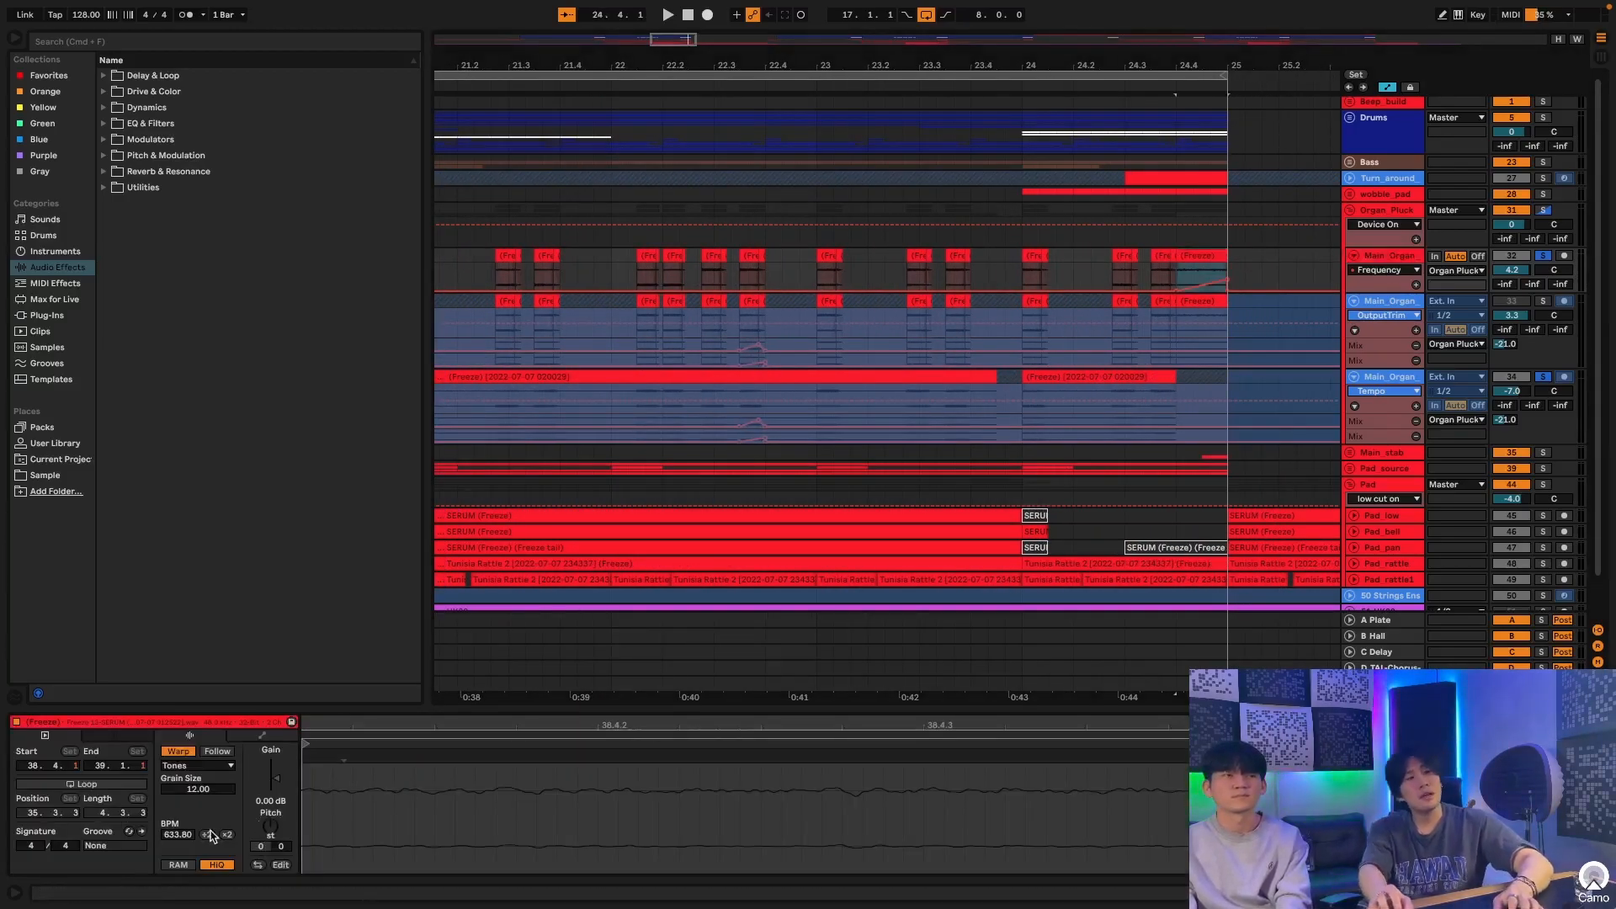
{"action": "left_click", "coordinate": [194, 765]}
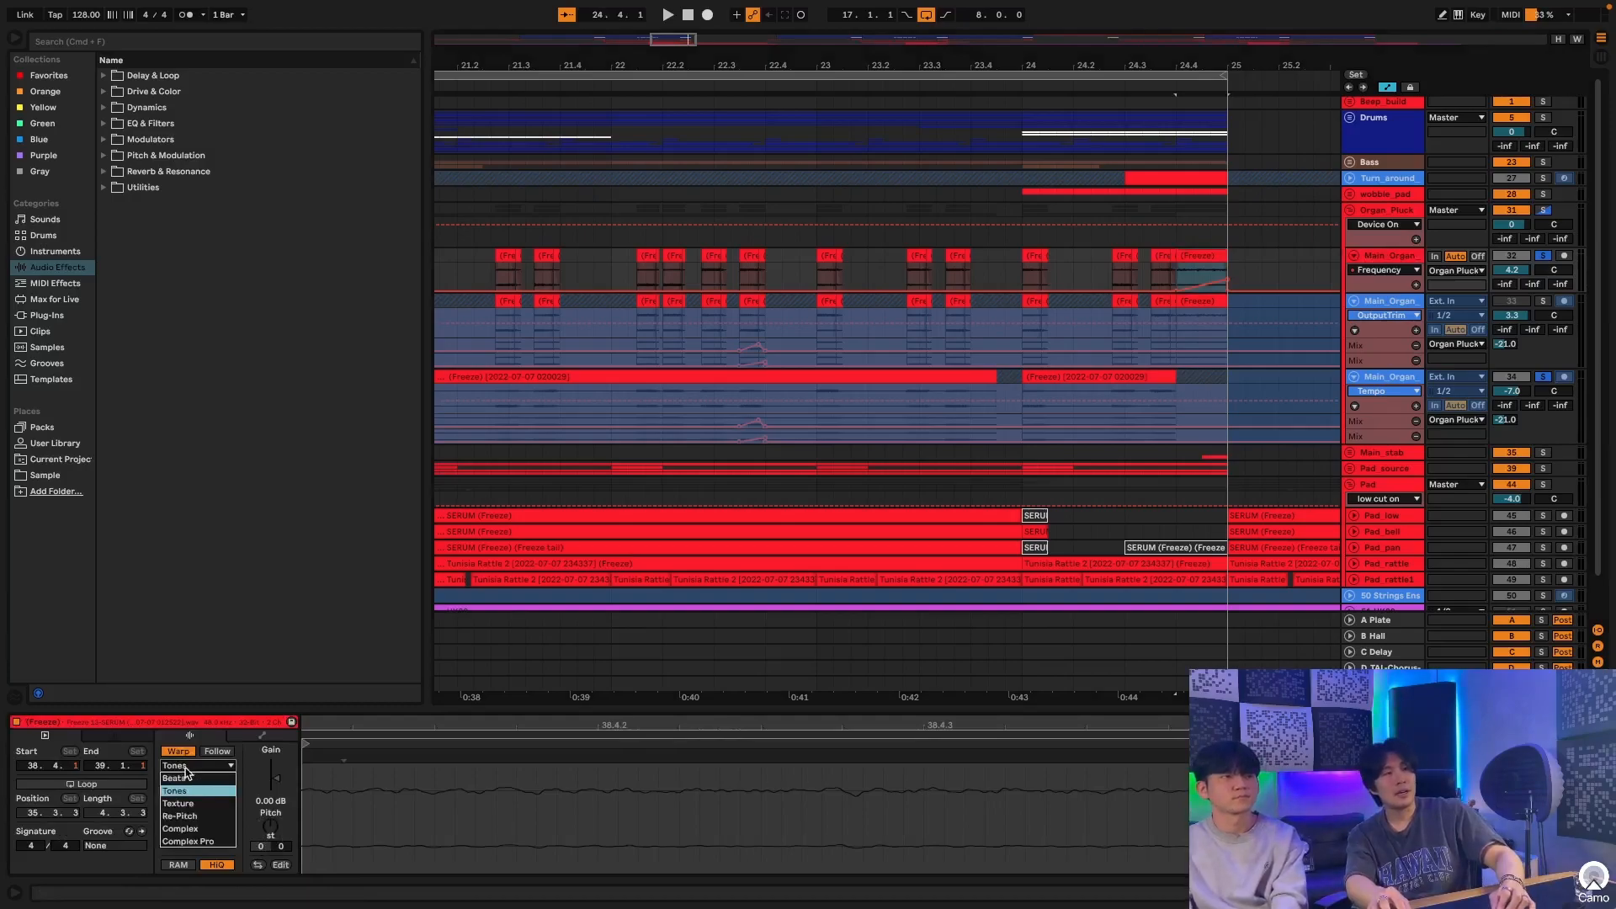
{"action": "left_click", "coordinate": [248, 669]}
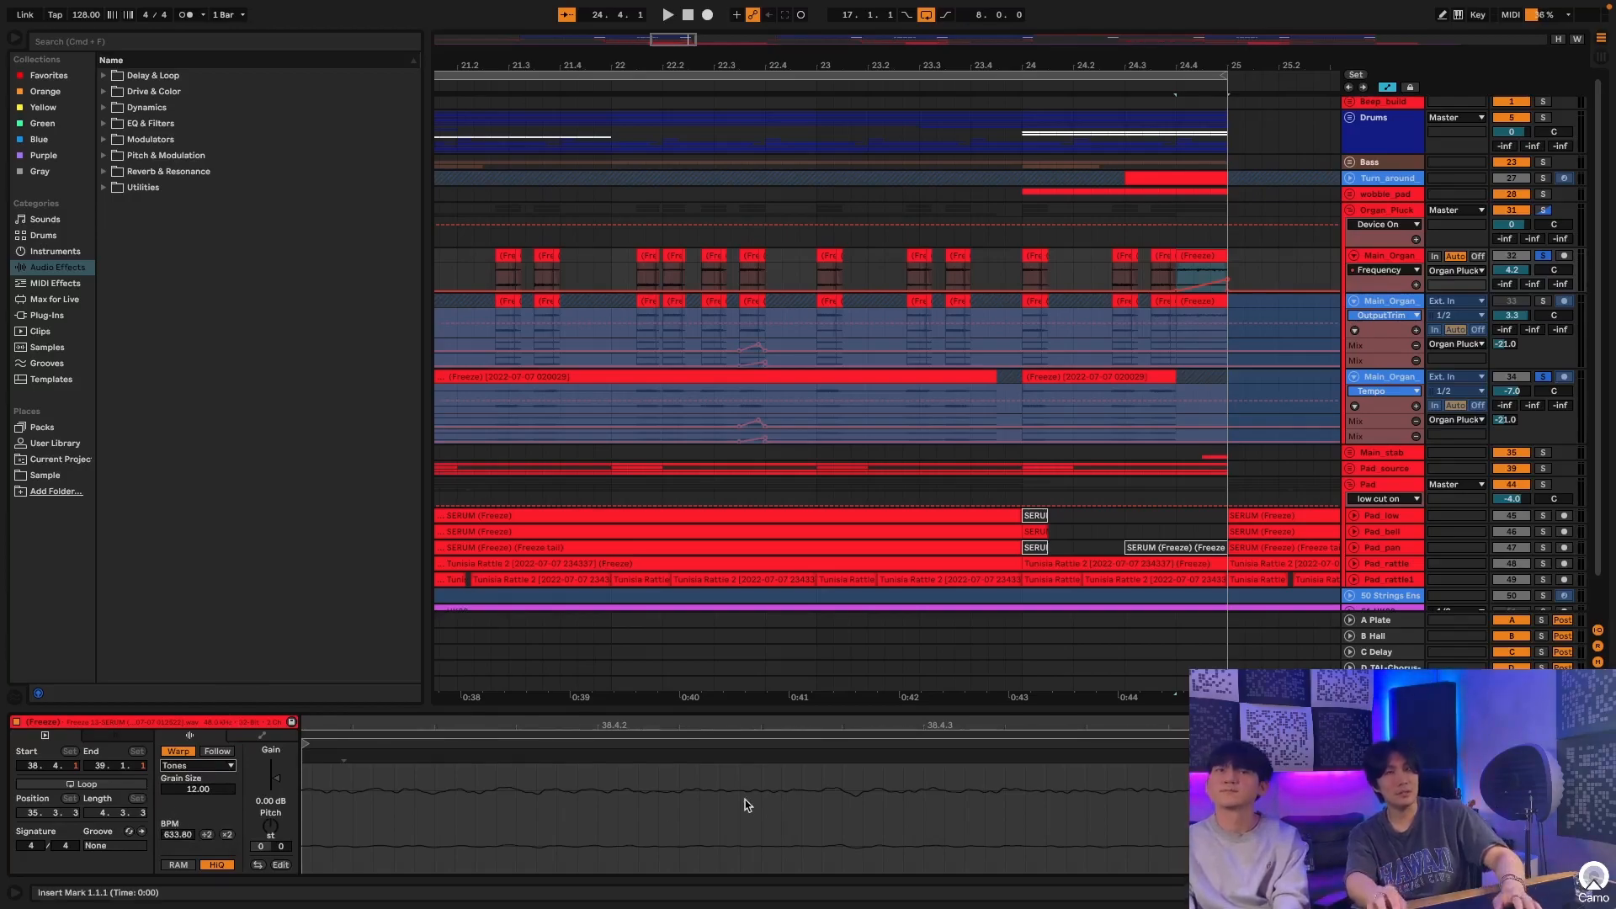
Step: Fold the first Main_Organ track, undo the last change, and show the third Main_Organ track's device chain
{"action": "scroll", "coordinate": [1301, 227], "scroll_direction": "left", "scroll_amount": 1}
{"action": "scroll", "coordinate": [1301, 227], "scroll_direction": "left", "scroll_amount": 3}
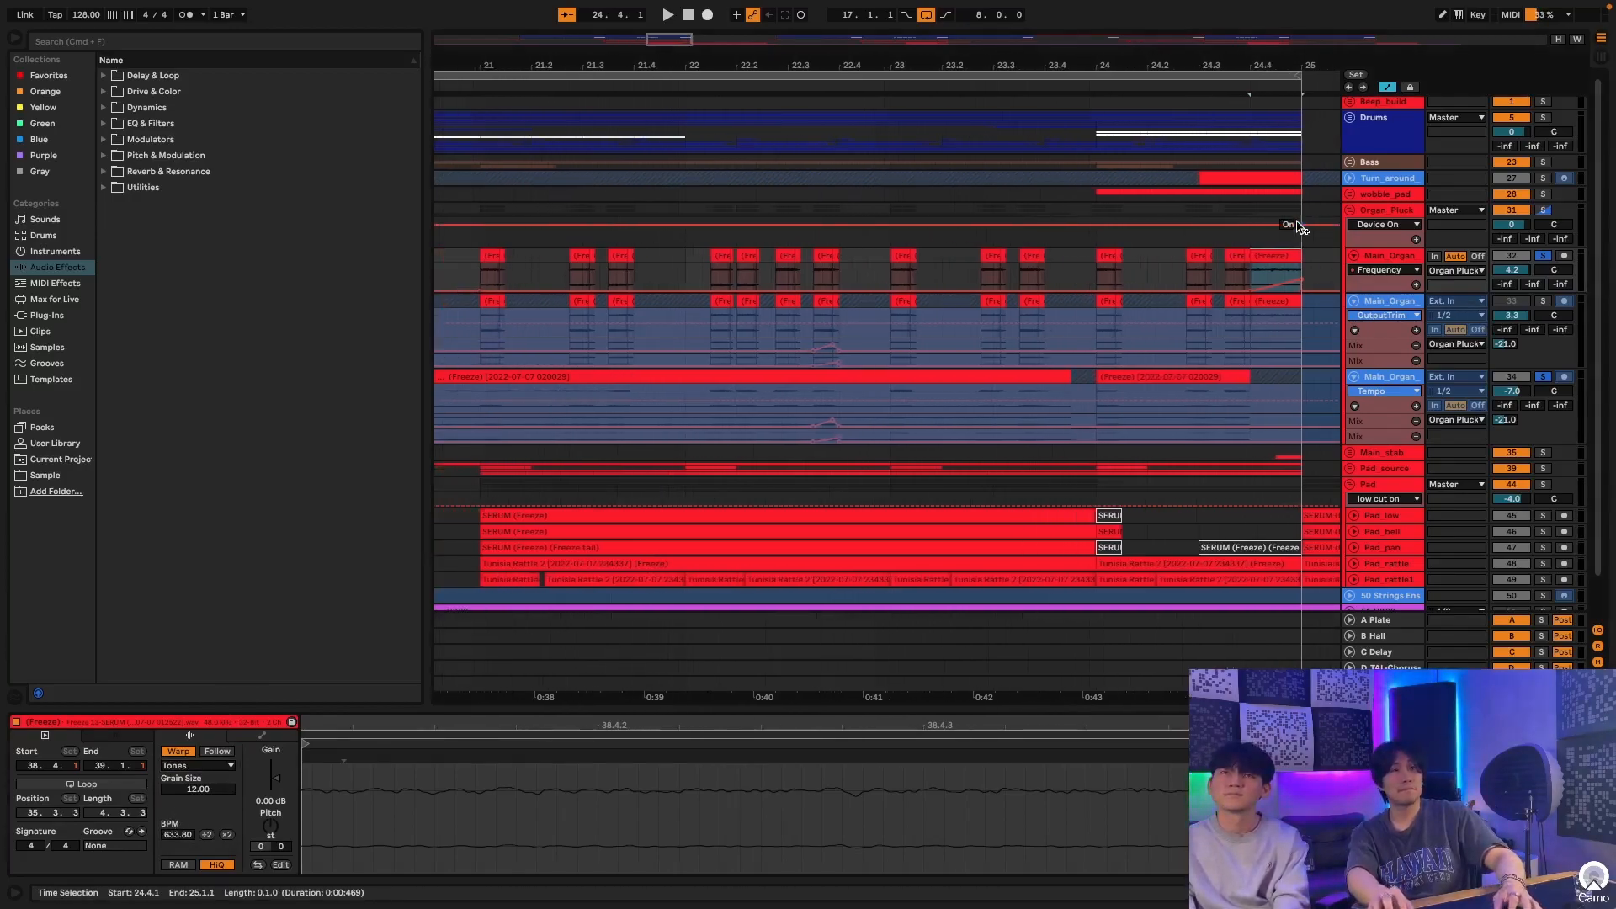
{"action": "left_click_drag", "start_coordinate": [1128, 60], "coordinate": [1129, 34]}
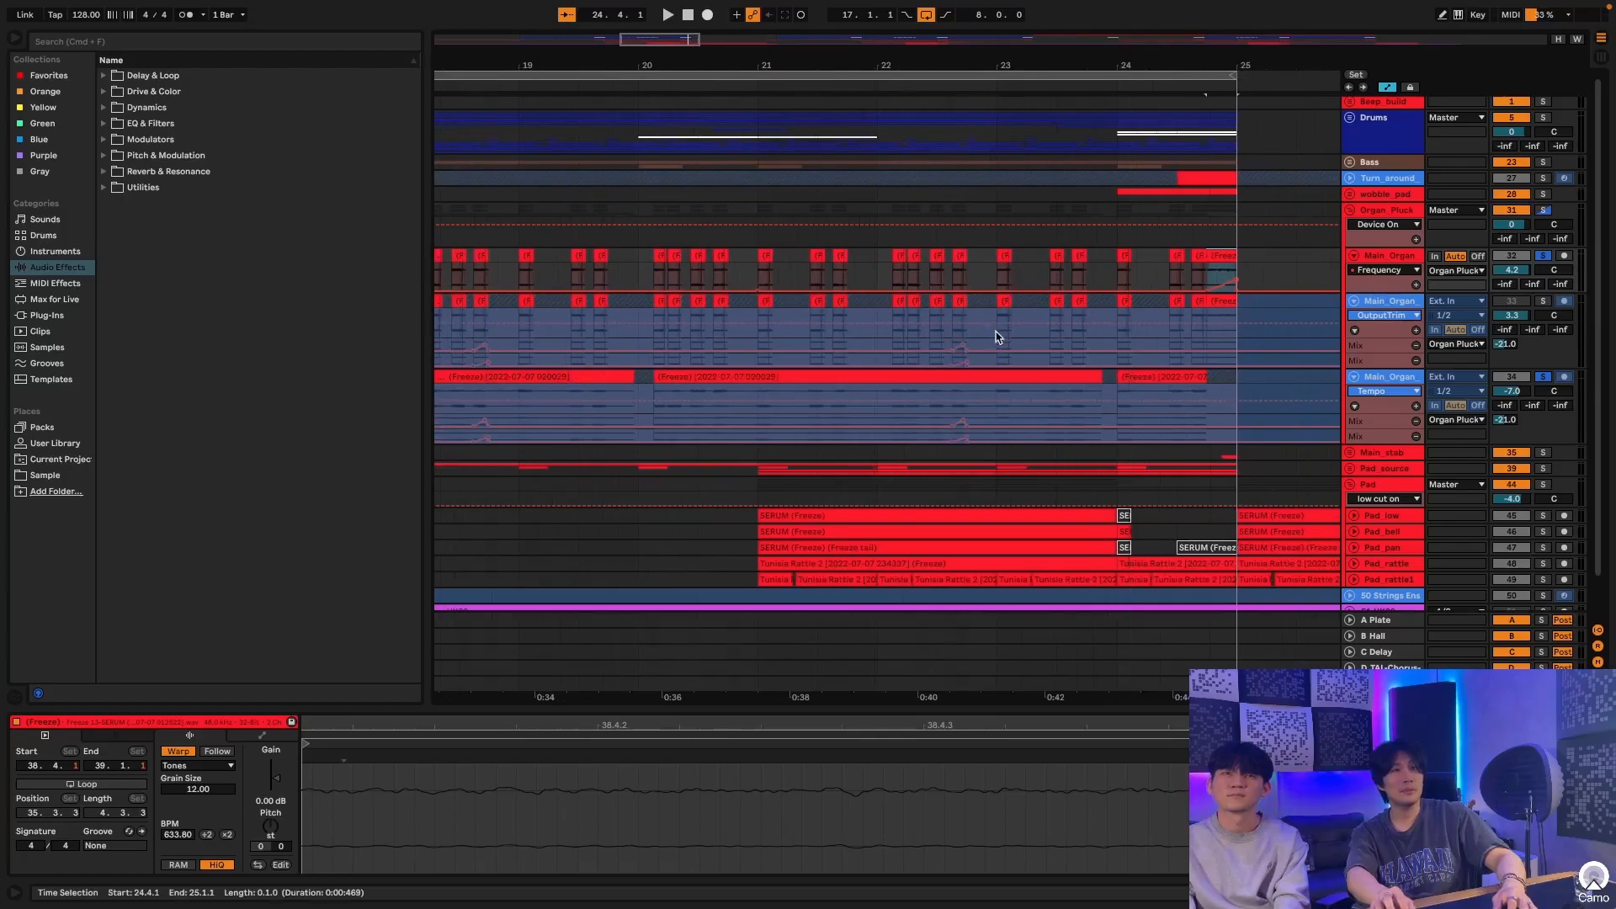
{"action": "scroll", "coordinate": [992, 335], "scroll_direction": "left", "scroll_amount": 6}
{"action": "left_click", "coordinate": [1355, 256]}
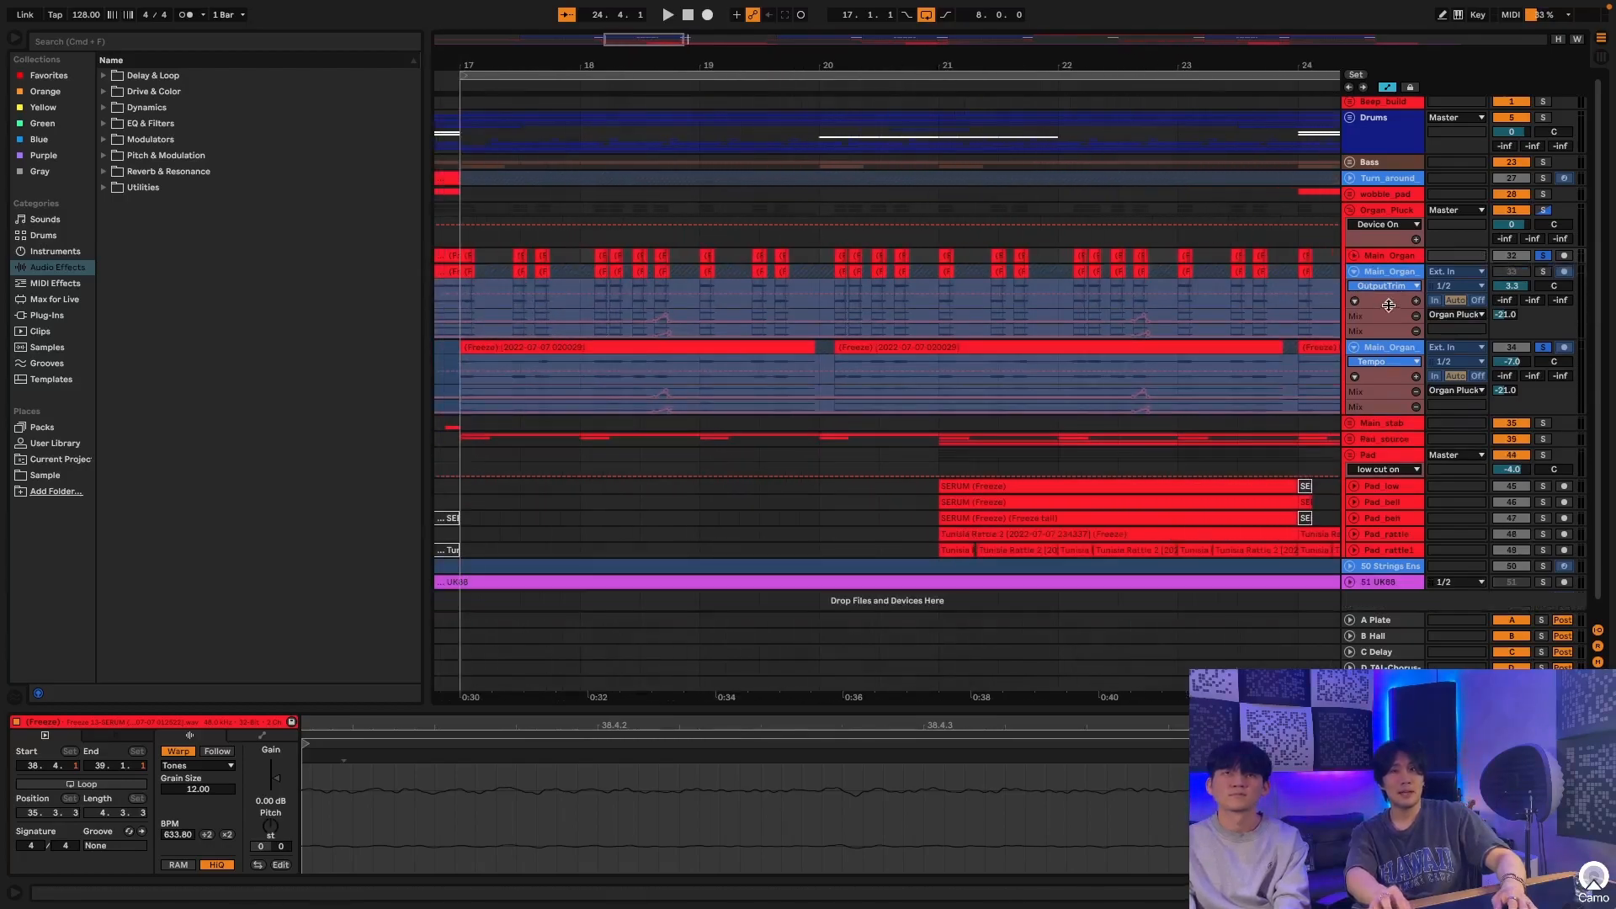
{"action": "key", "text": "super+z"}
{"action": "left_click", "coordinate": [1393, 353]}
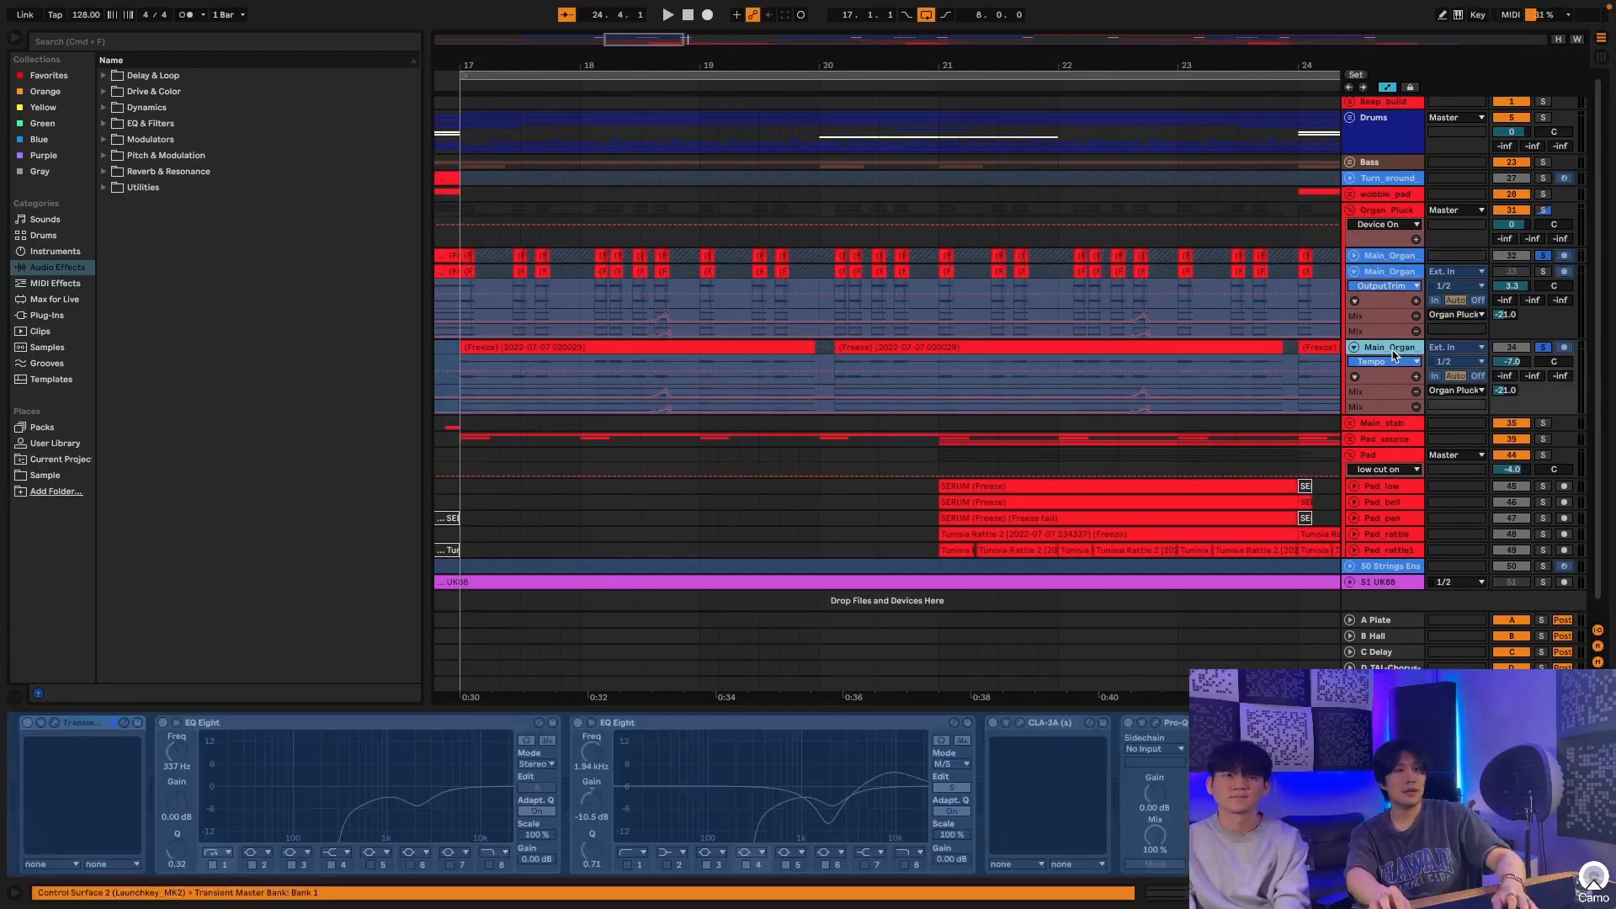
Step: Unfreeze the third Main_Organ track so its devices become accessible
{"action": "scroll", "coordinate": [909, 841], "scroll_direction": "right", "scroll_amount": 10}
{"action": "scroll", "coordinate": [913, 808], "scroll_direction": "left", "scroll_amount": 10}
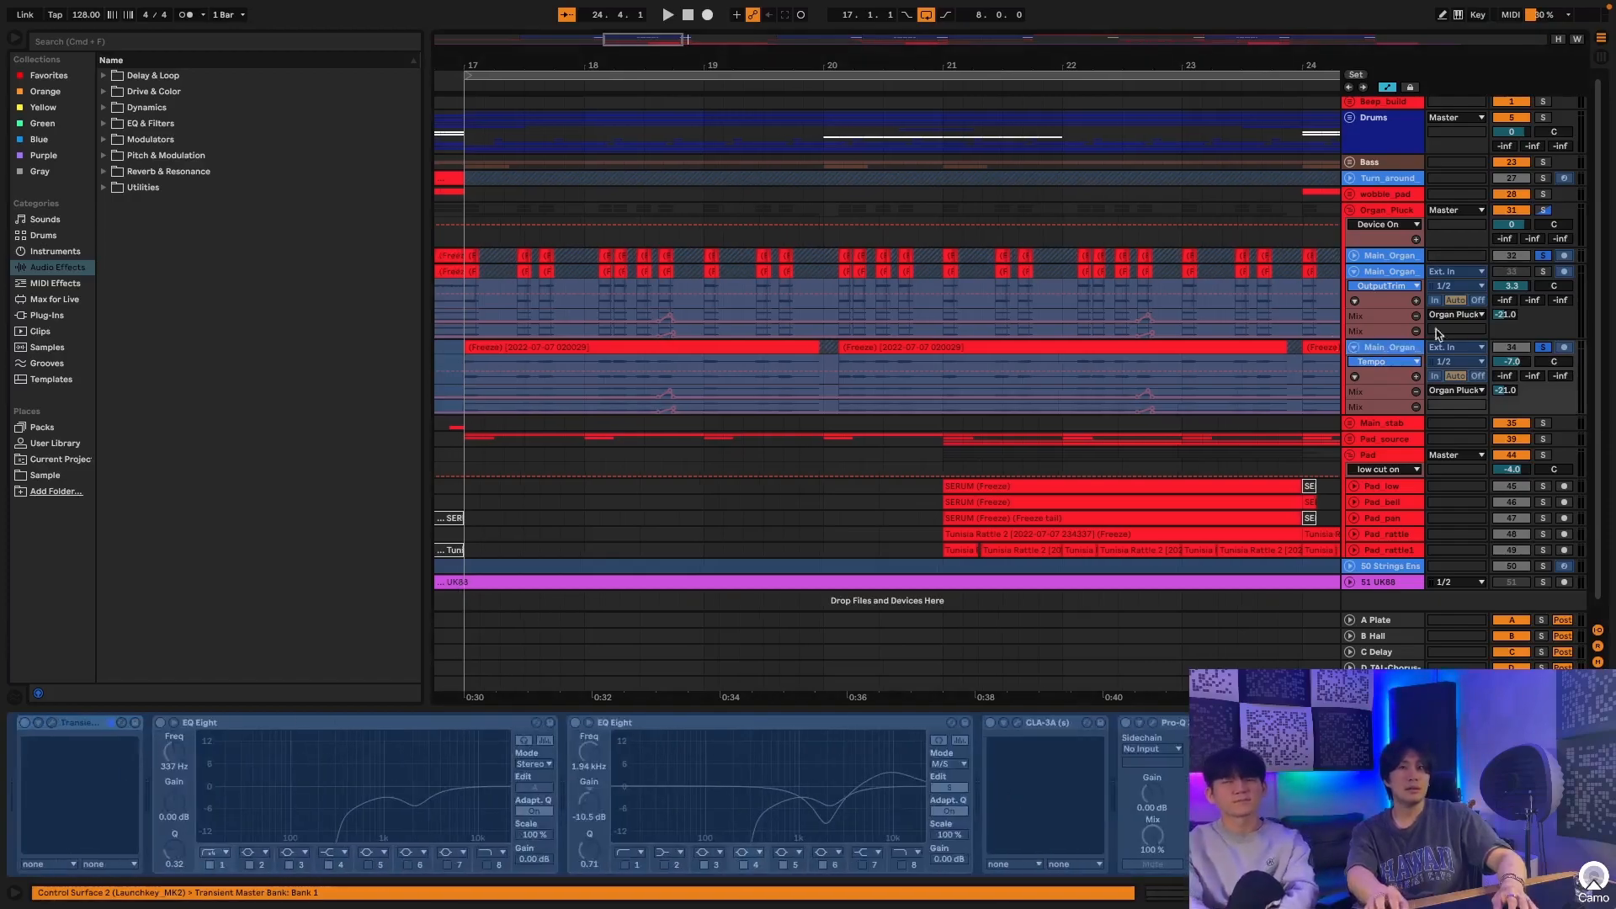
{"action": "right_click", "coordinate": [1409, 353]}
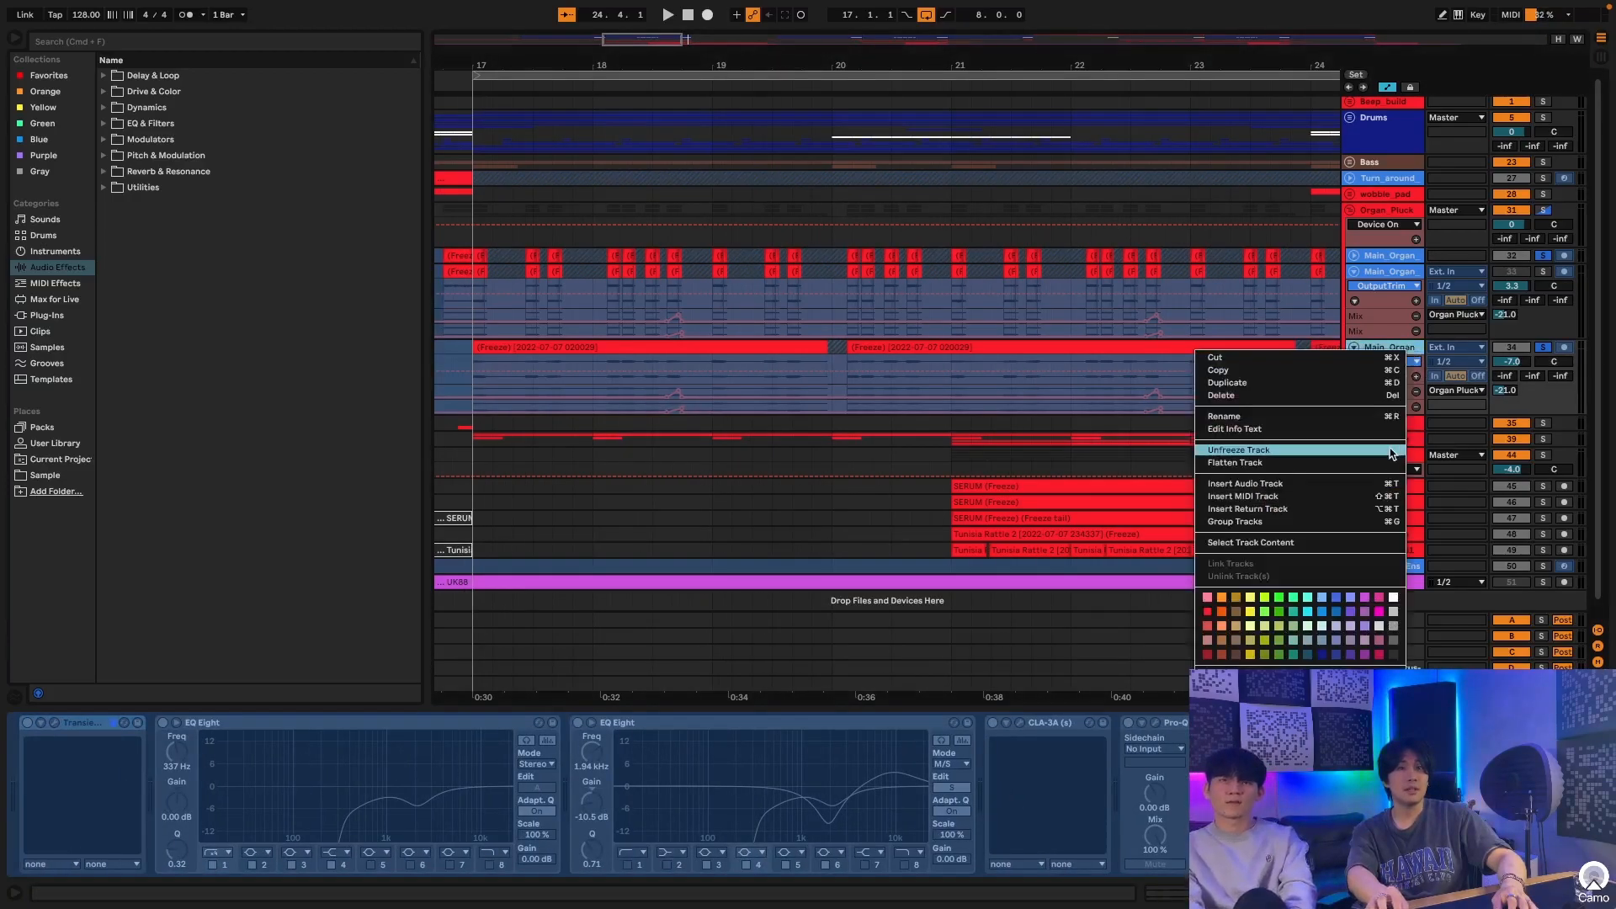
{"action": "left_click", "coordinate": [1393, 454]}
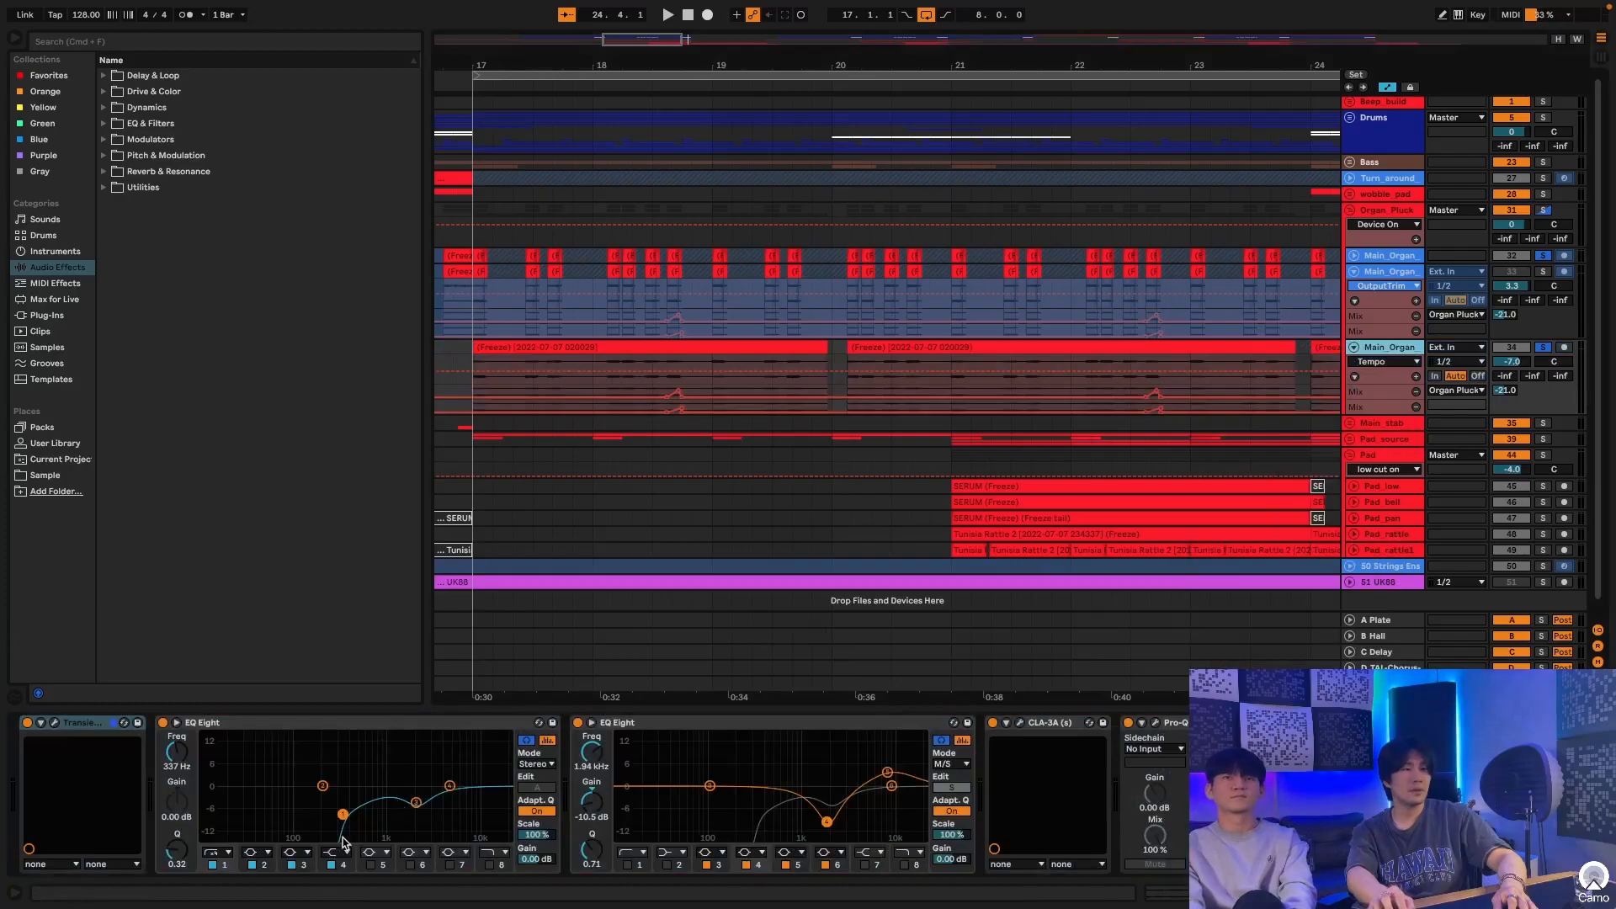
Step: Examine the curves of the two EQ Eight devices, then open Transient Master to check its knobs and close its window
{"action": "left_click", "coordinate": [415, 802]}
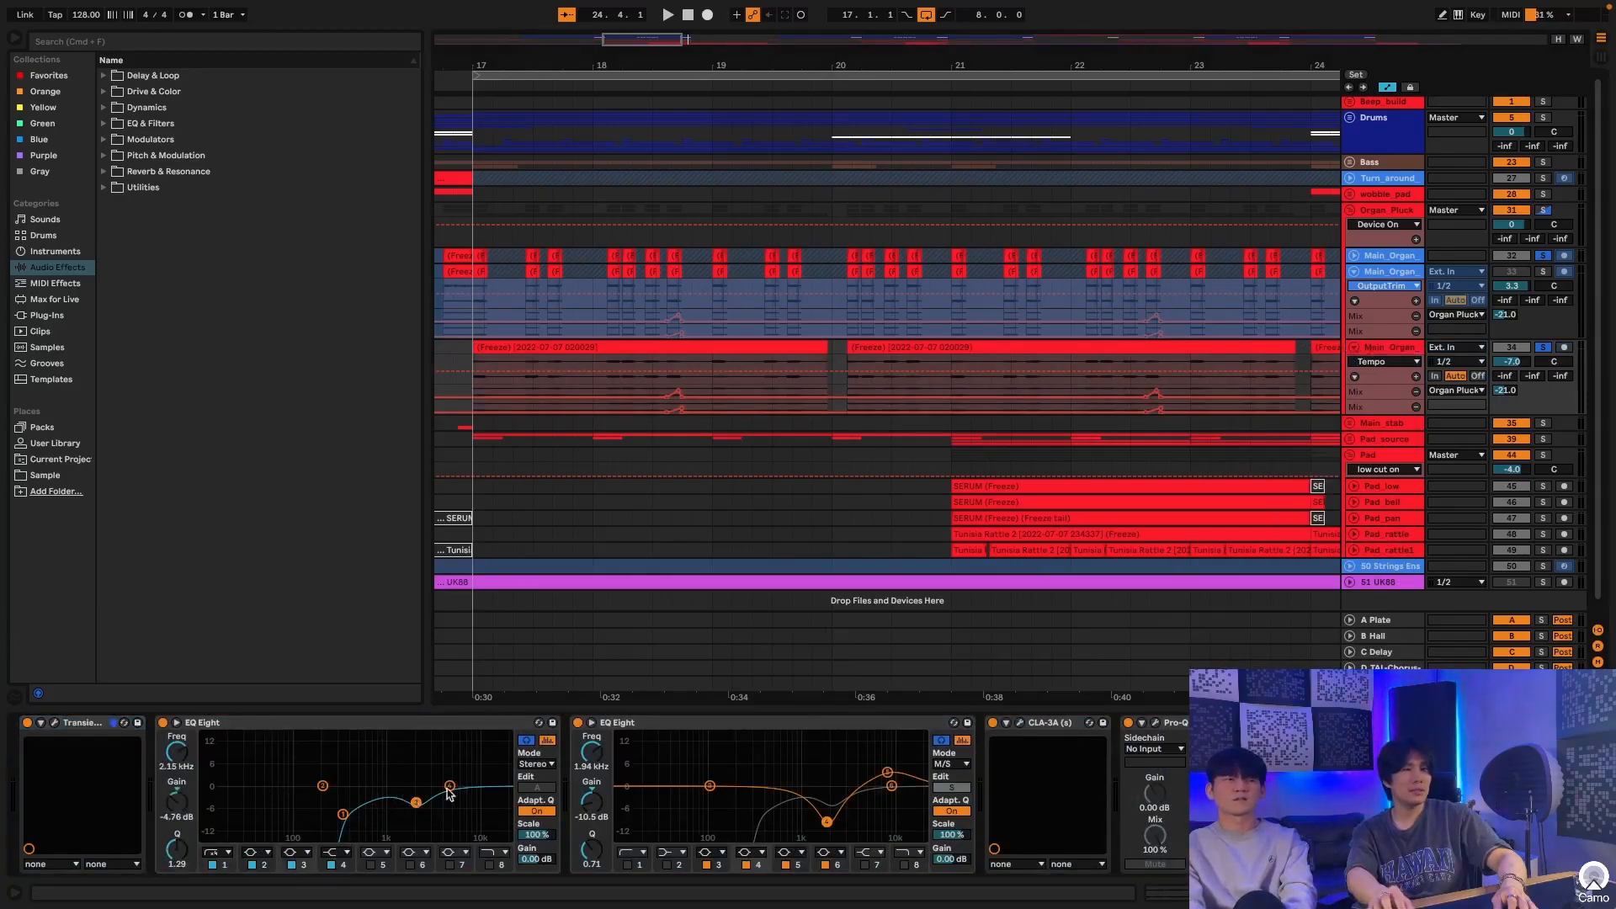
{"action": "scroll", "coordinate": [434, 794], "scroll_direction": "right", "scroll_amount": 5}
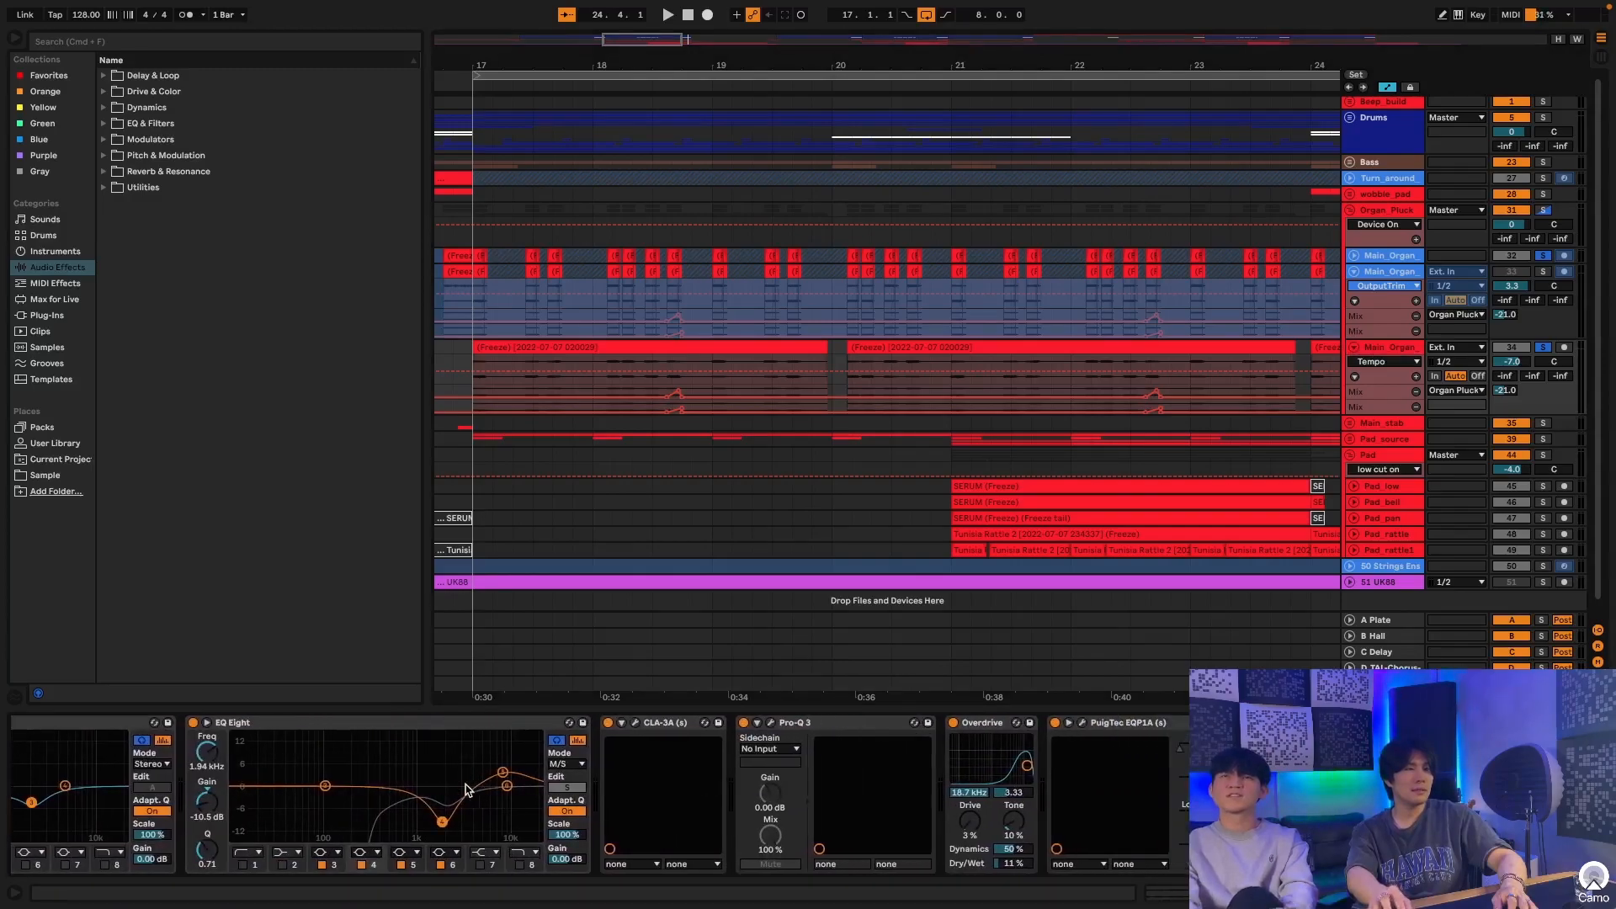
{"action": "scroll", "coordinate": [468, 790], "scroll_direction": "left", "scroll_amount": 3}
{"action": "scroll", "coordinate": [468, 789], "scroll_direction": "left", "scroll_amount": 3}
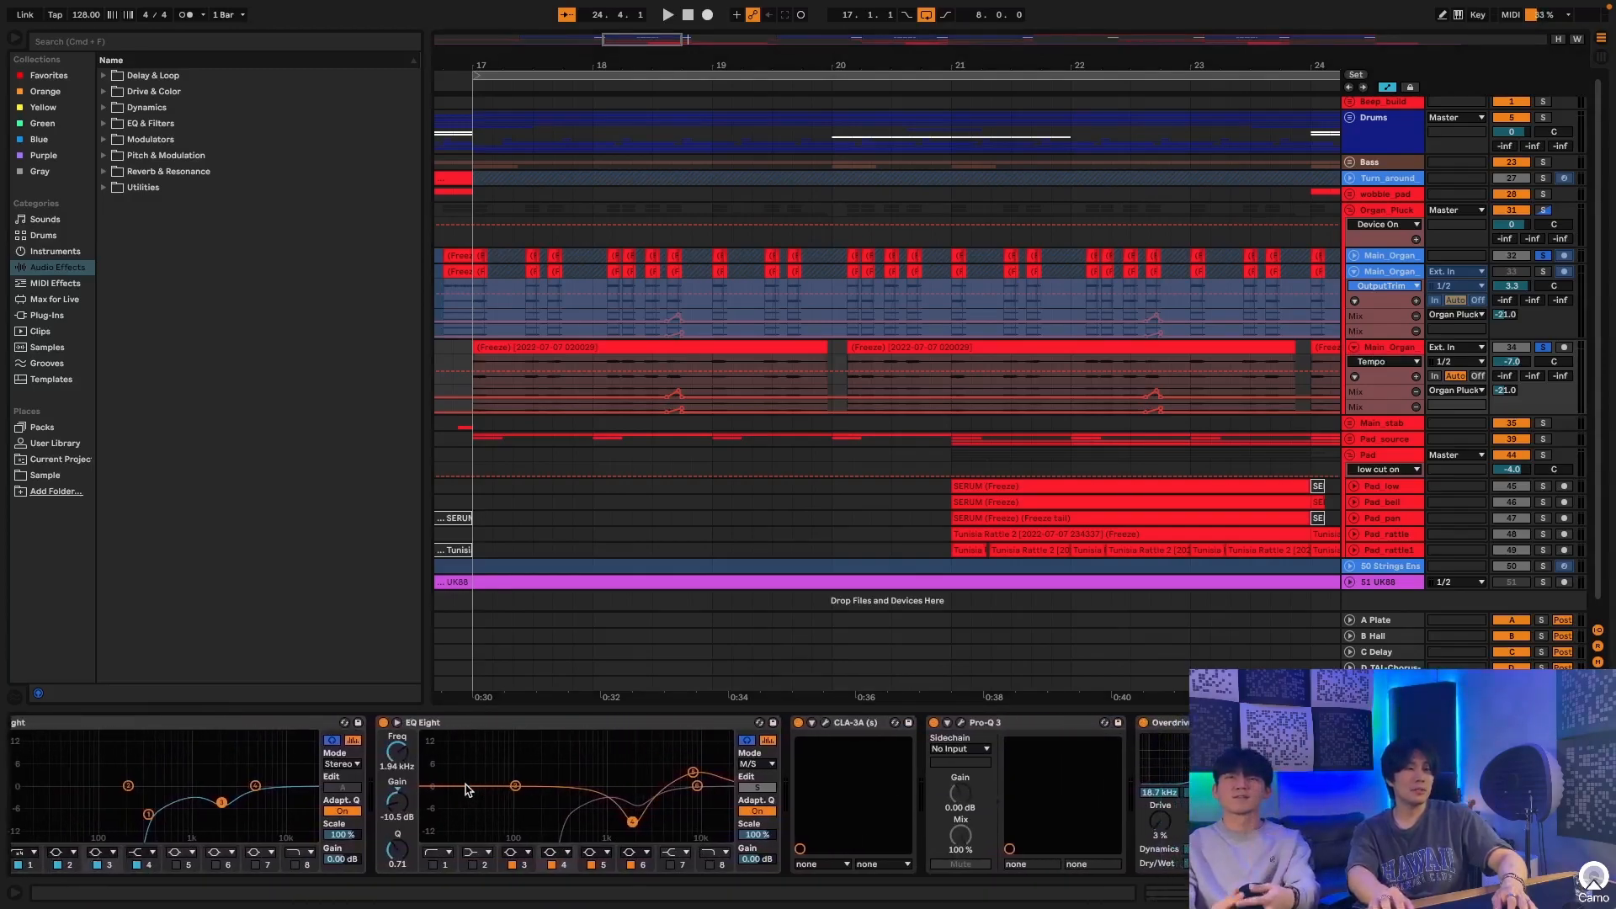
{"action": "scroll", "coordinate": [468, 789], "scroll_direction": "right", "scroll_amount": 2}
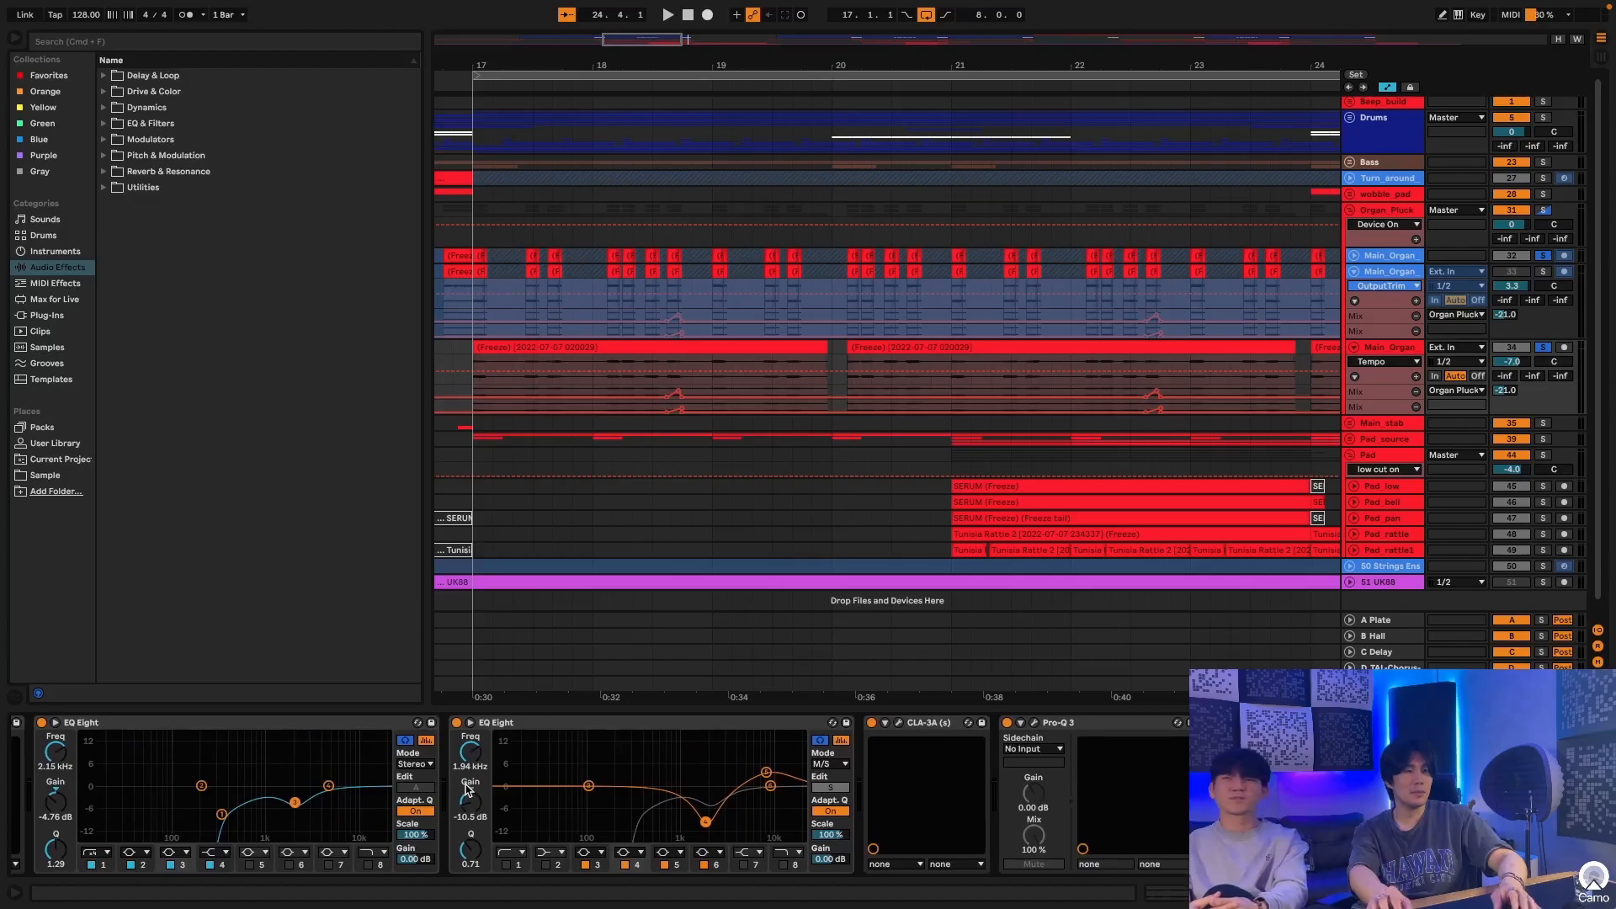
{"action": "scroll", "coordinate": [468, 789], "scroll_direction": "left", "scroll_amount": 2}
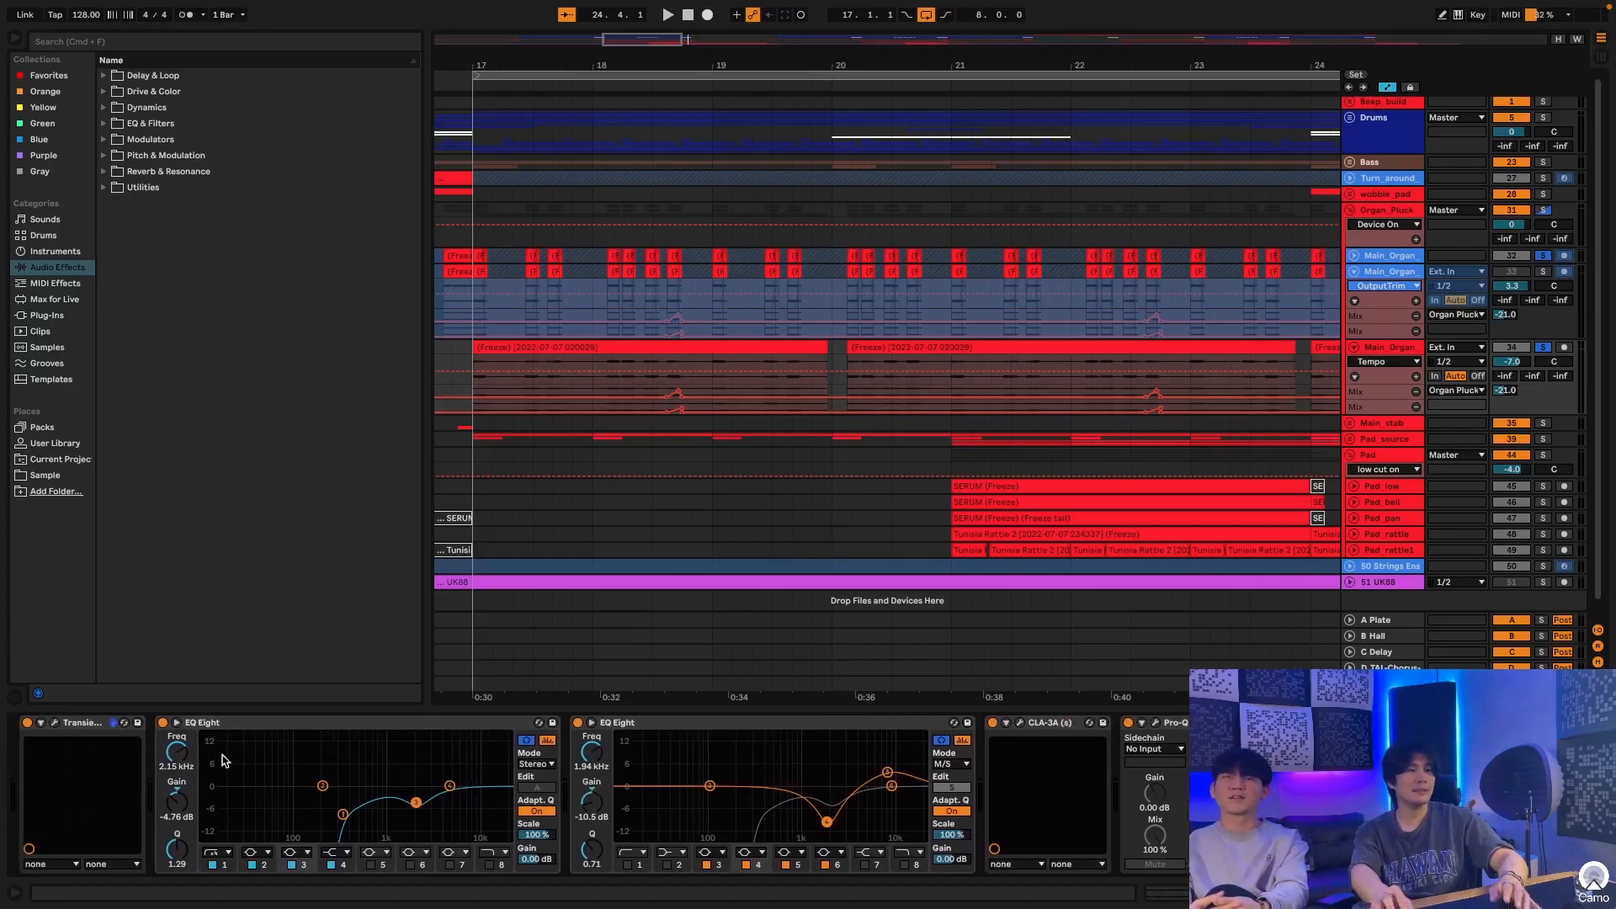
{"action": "left_click", "coordinate": [54, 722]}
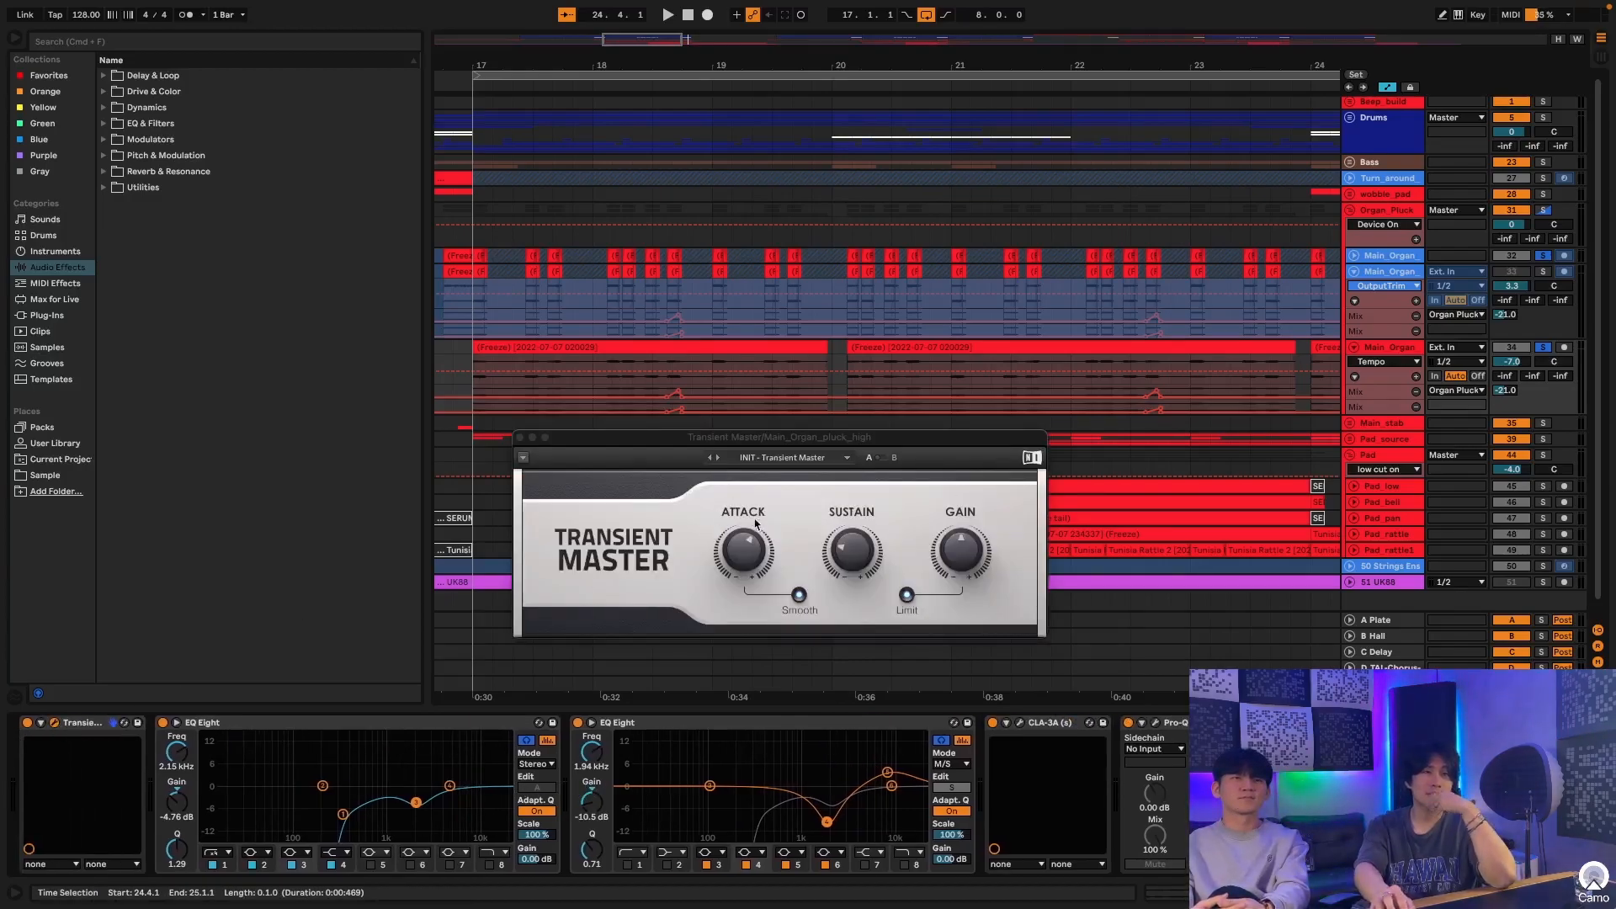
{"action": "left_click", "coordinate": [521, 439]}
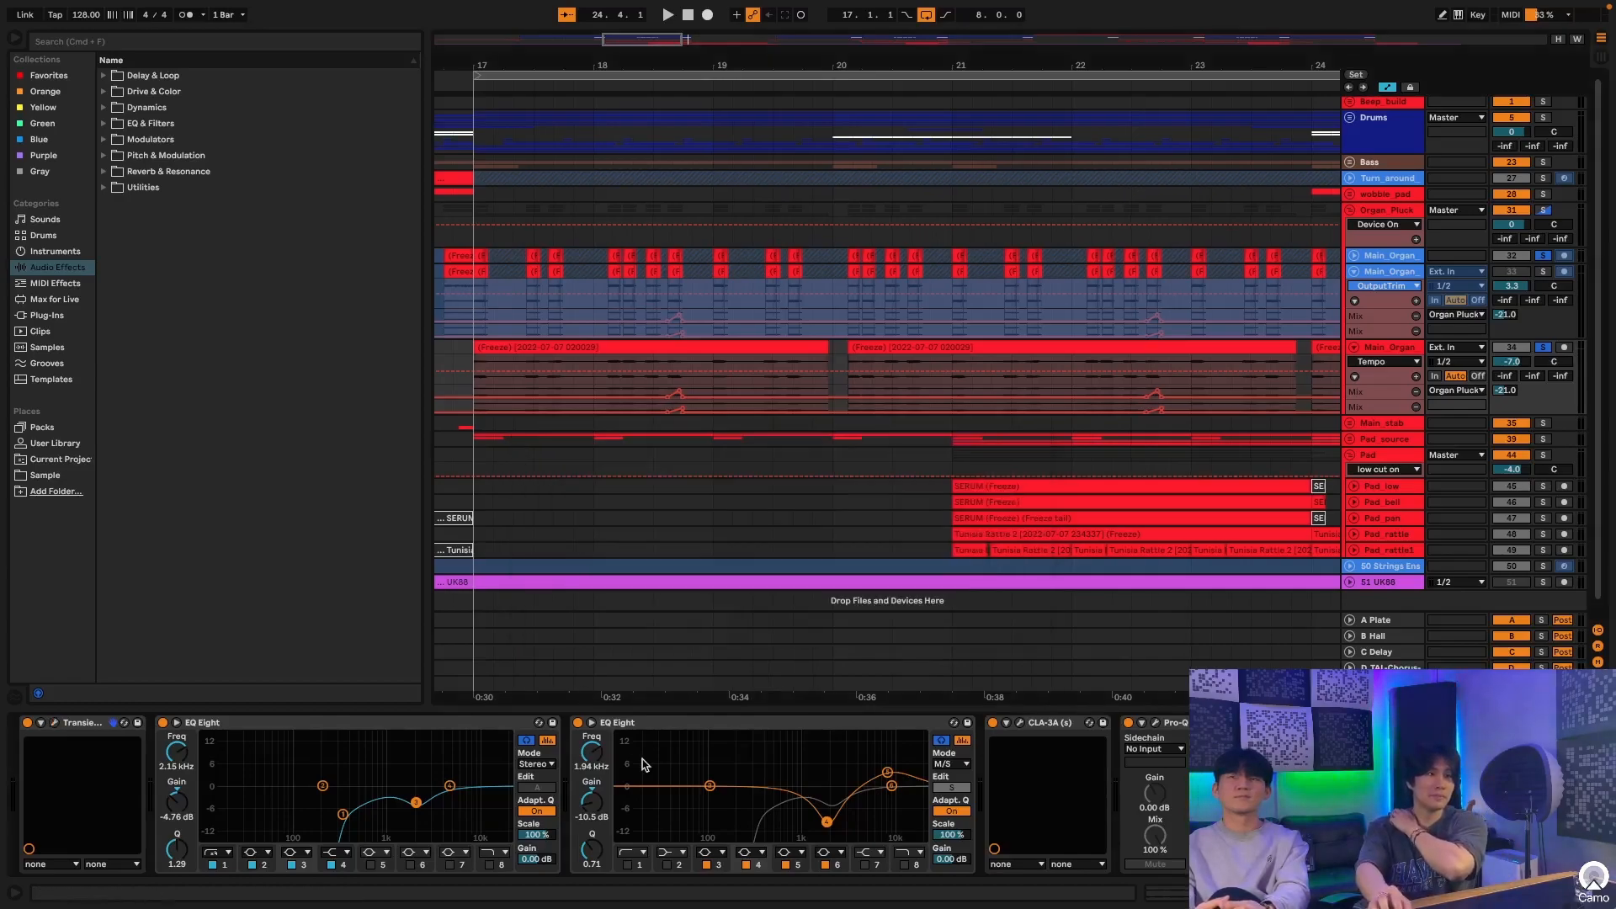
Step: Inspect bands 3 and 4 of the second EQ Eight, the one in M/S mode
{"action": "scroll", "coordinate": [635, 757], "scroll_direction": "right", "scroll_amount": 8}
{"action": "scroll", "coordinate": [418, 754], "scroll_direction": "left", "scroll_amount": 3}
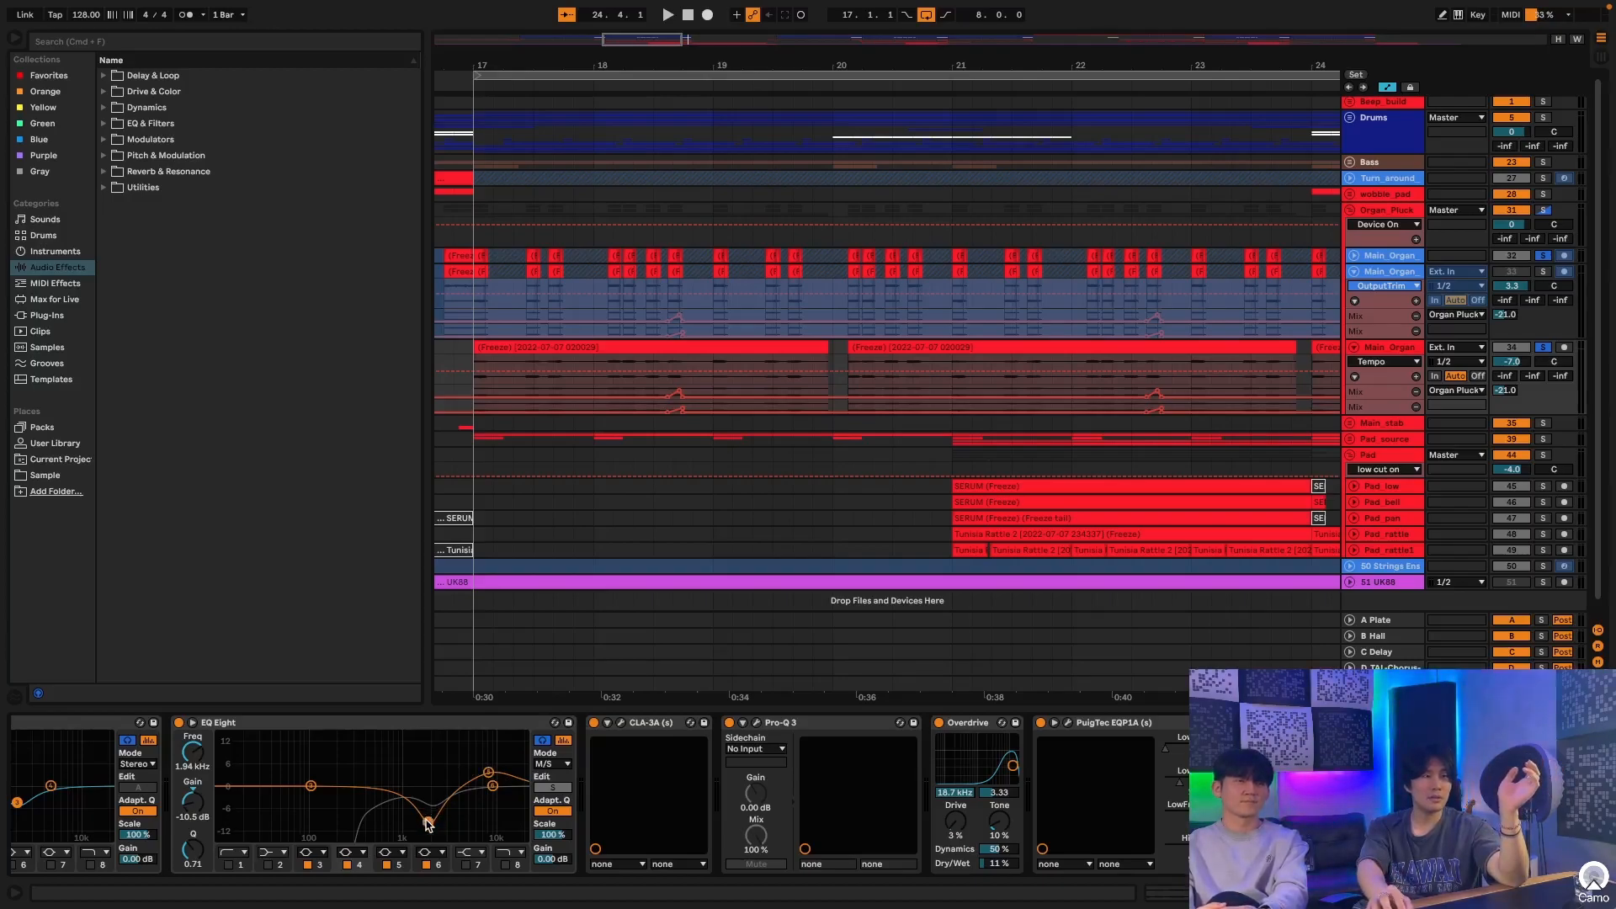
{"action": "left_click", "coordinate": [317, 865]}
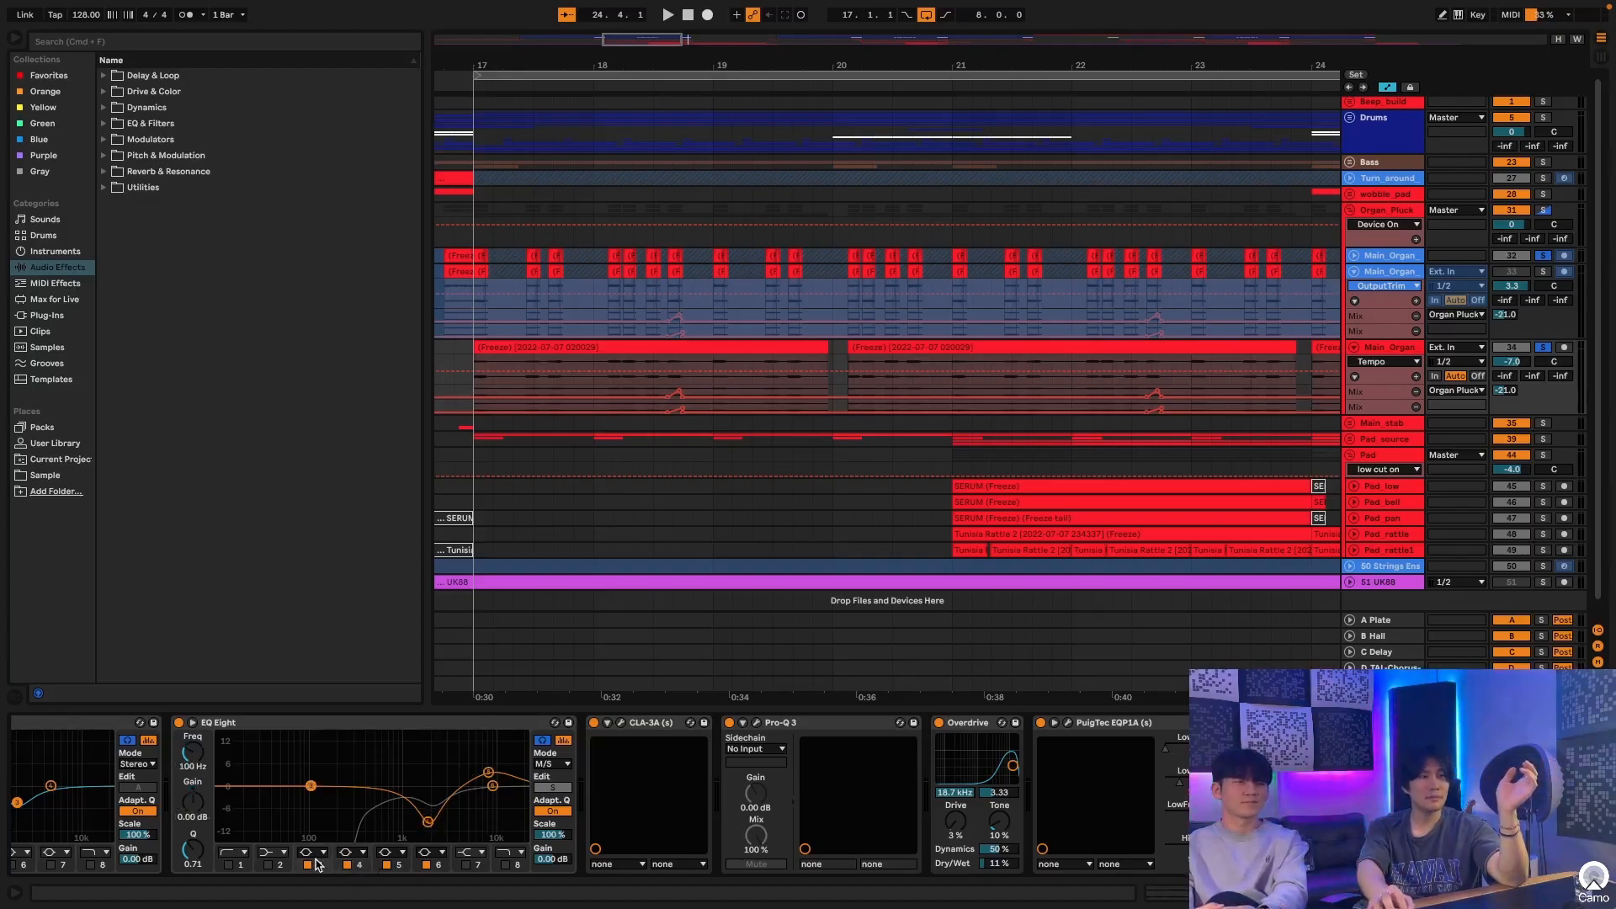
{"action": "left_click", "coordinate": [358, 866]}
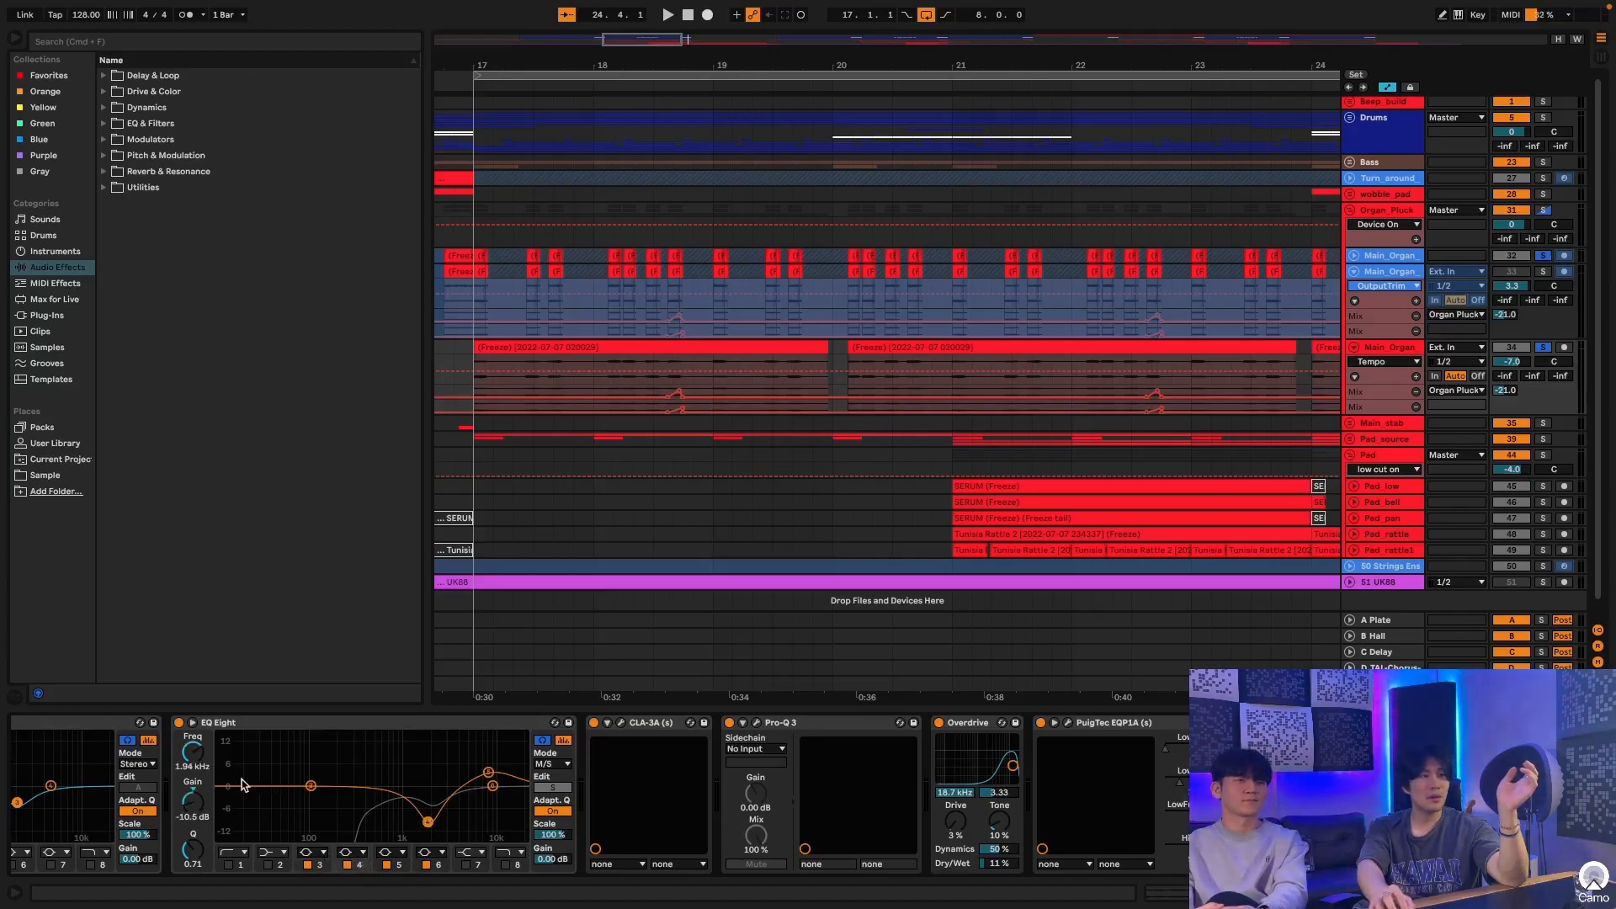
{"action": "scroll", "coordinate": [199, 782], "scroll_direction": "left", "scroll_amount": 2}
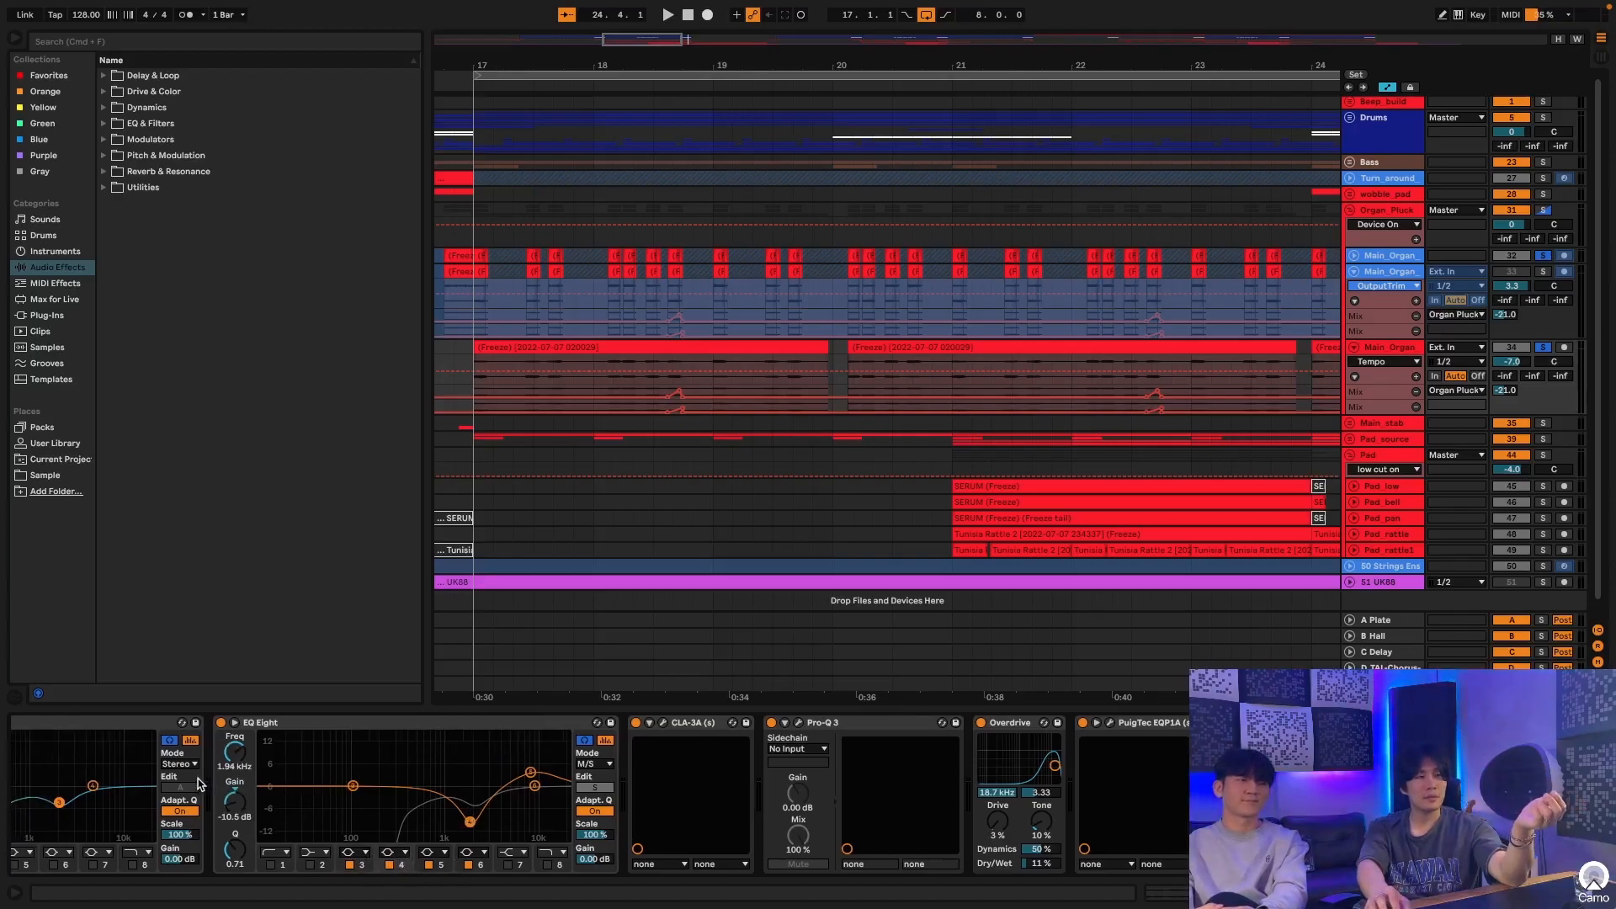
{"action": "scroll", "coordinate": [231, 773], "scroll_direction": "right", "scroll_amount": 2}
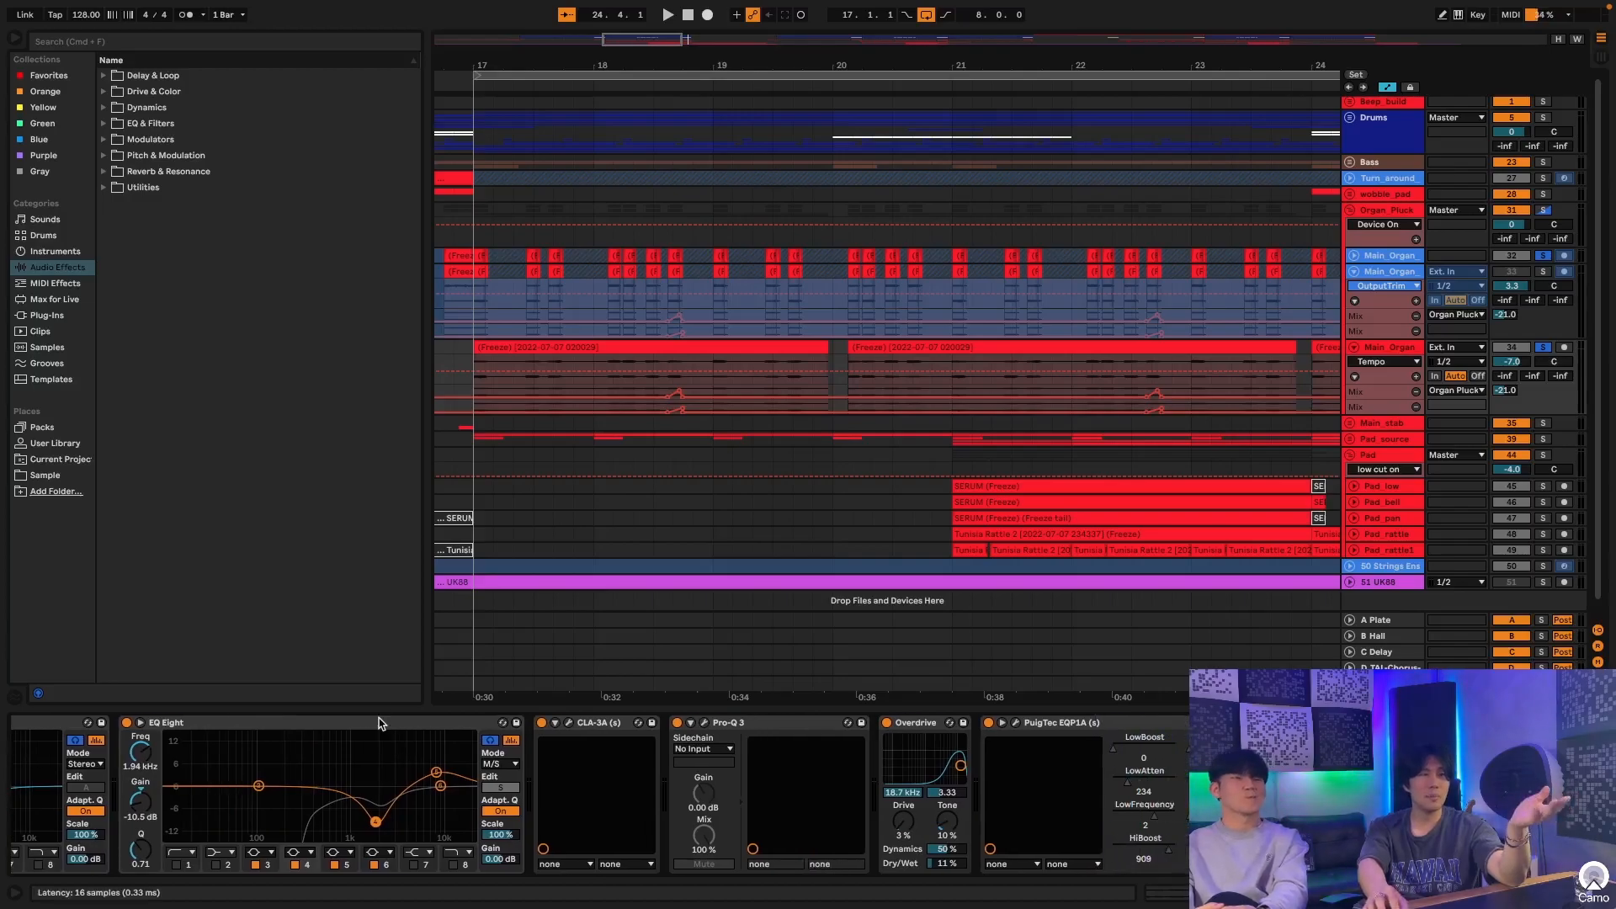
Step: Fold the M/S-mode EQ Eight in the third Main_Organ track's device chain
{"action": "scroll", "coordinate": [535, 725], "scroll_direction": "right", "scroll_amount": 4}
{"action": "scroll", "coordinate": [535, 725], "scroll_direction": "right", "scroll_amount": 2}
{"action": "double_click", "coordinate": [289, 726]}
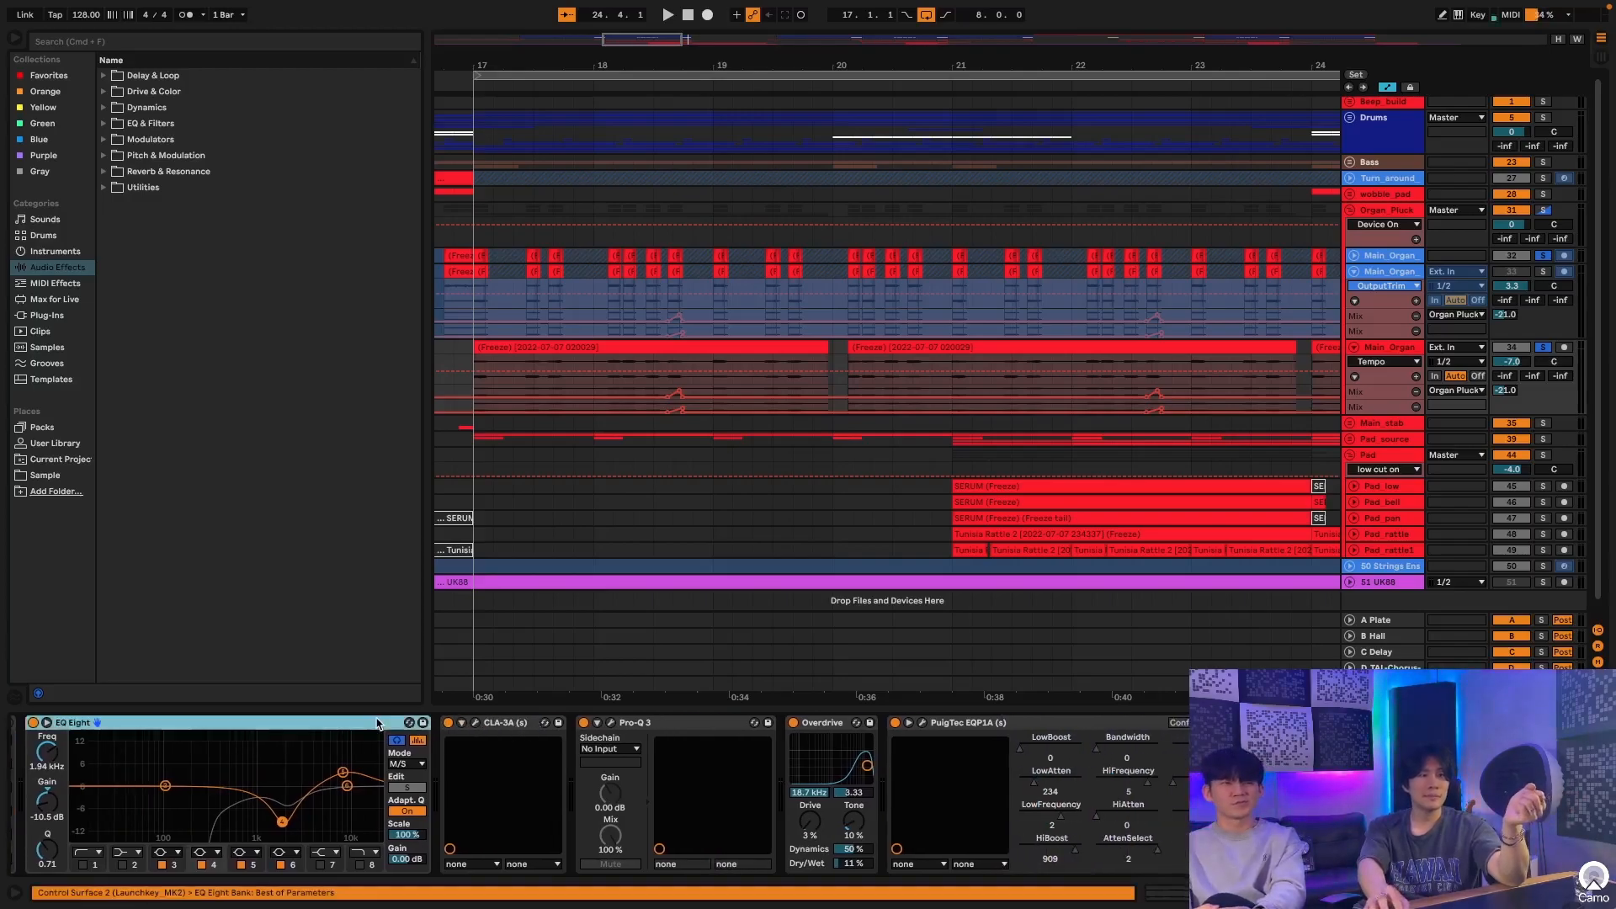
Step: Open and close the Pro-Q 3 window, then check the CLA-3A compressor's settings and close it
{"action": "left_click", "coordinate": [221, 723]}
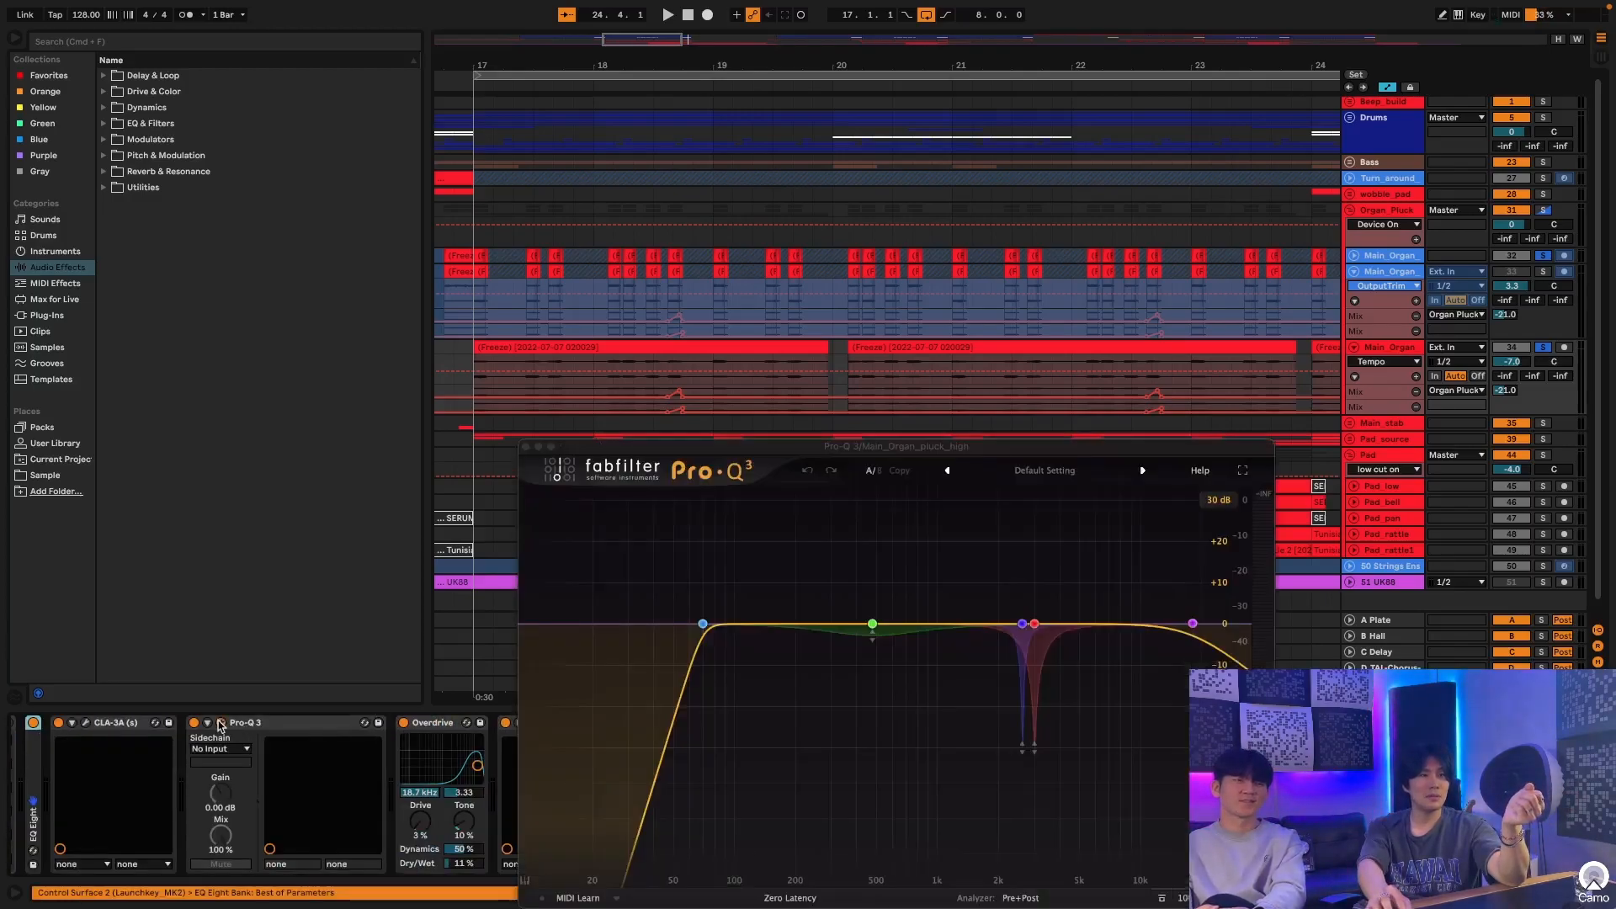
{"action": "left_click", "coordinate": [220, 724]}
{"action": "scroll", "coordinate": [231, 745], "scroll_direction": "left", "scroll_amount": 8}
{"action": "scroll", "coordinate": [232, 747], "scroll_direction": "left", "scroll_amount": 5}
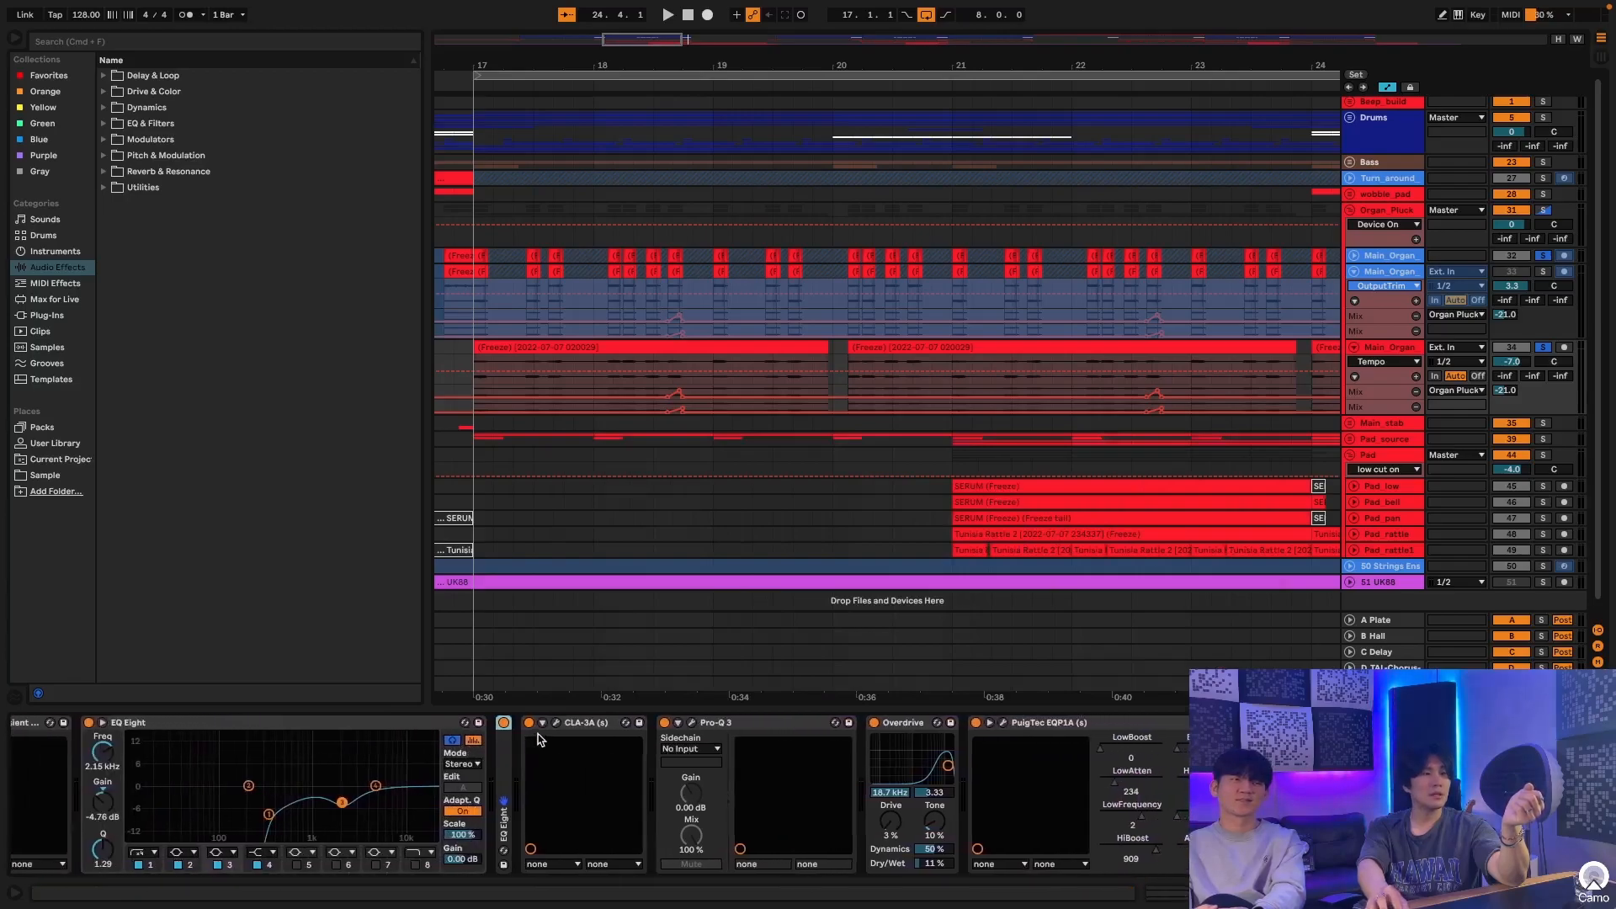
{"action": "left_click", "coordinate": [559, 723]}
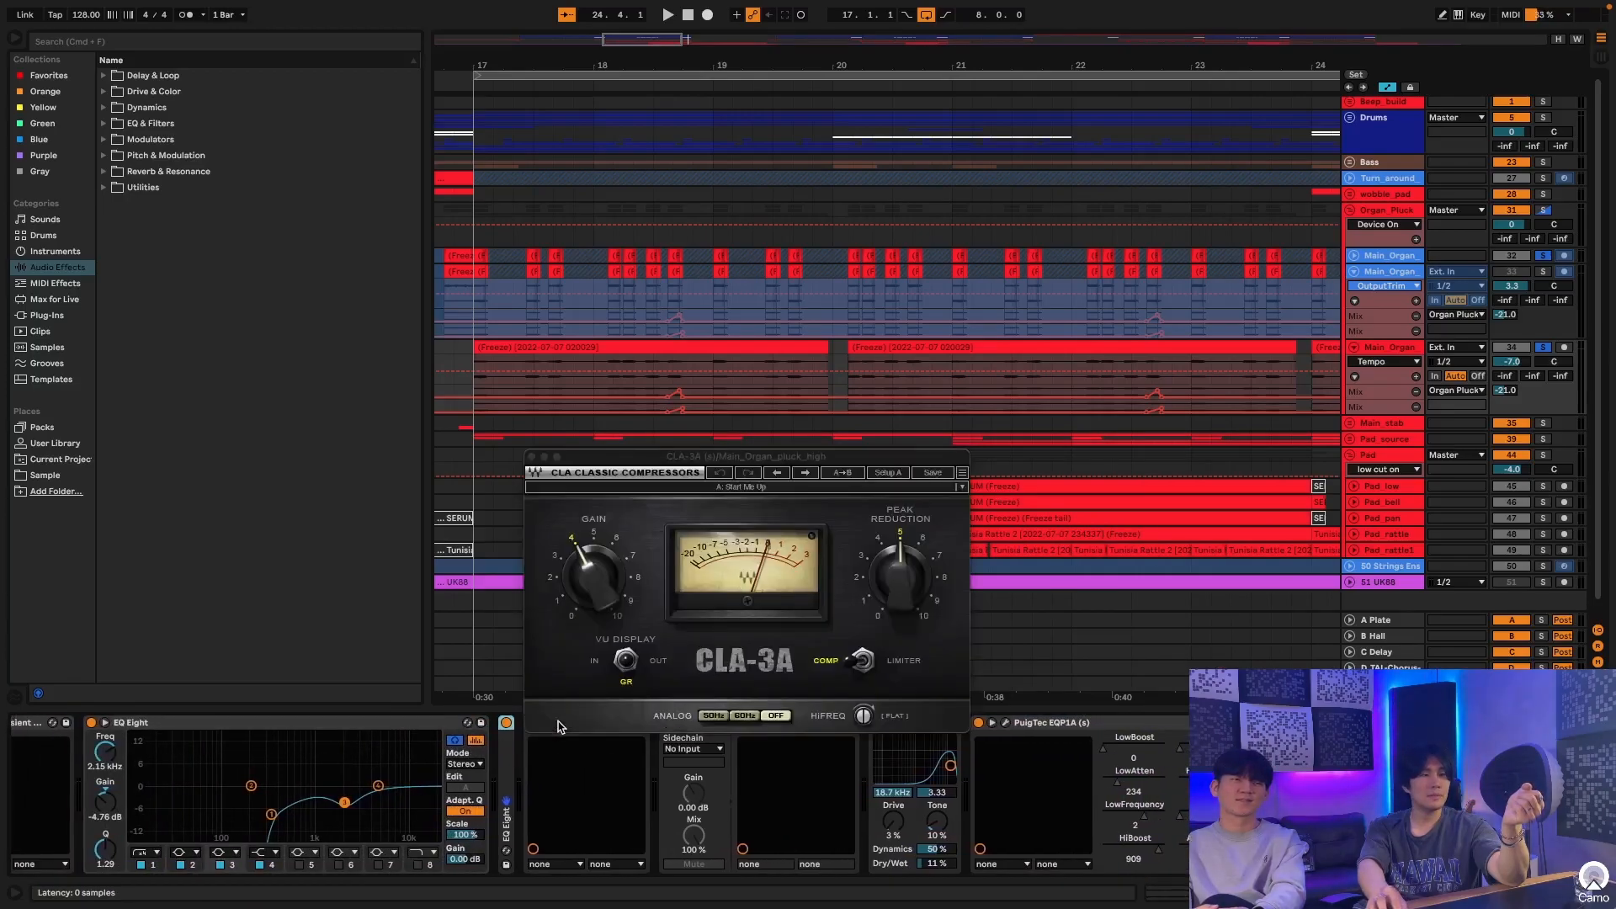
{"action": "left_click", "coordinate": [533, 456]}
Step: Open Pro-Q 3, move its window up, review the low-mid dynamic band and the narrow notches near 2.6 kHz, then close it
{"action": "scroll", "coordinate": [606, 660], "scroll_direction": "right", "scroll_amount": 5}
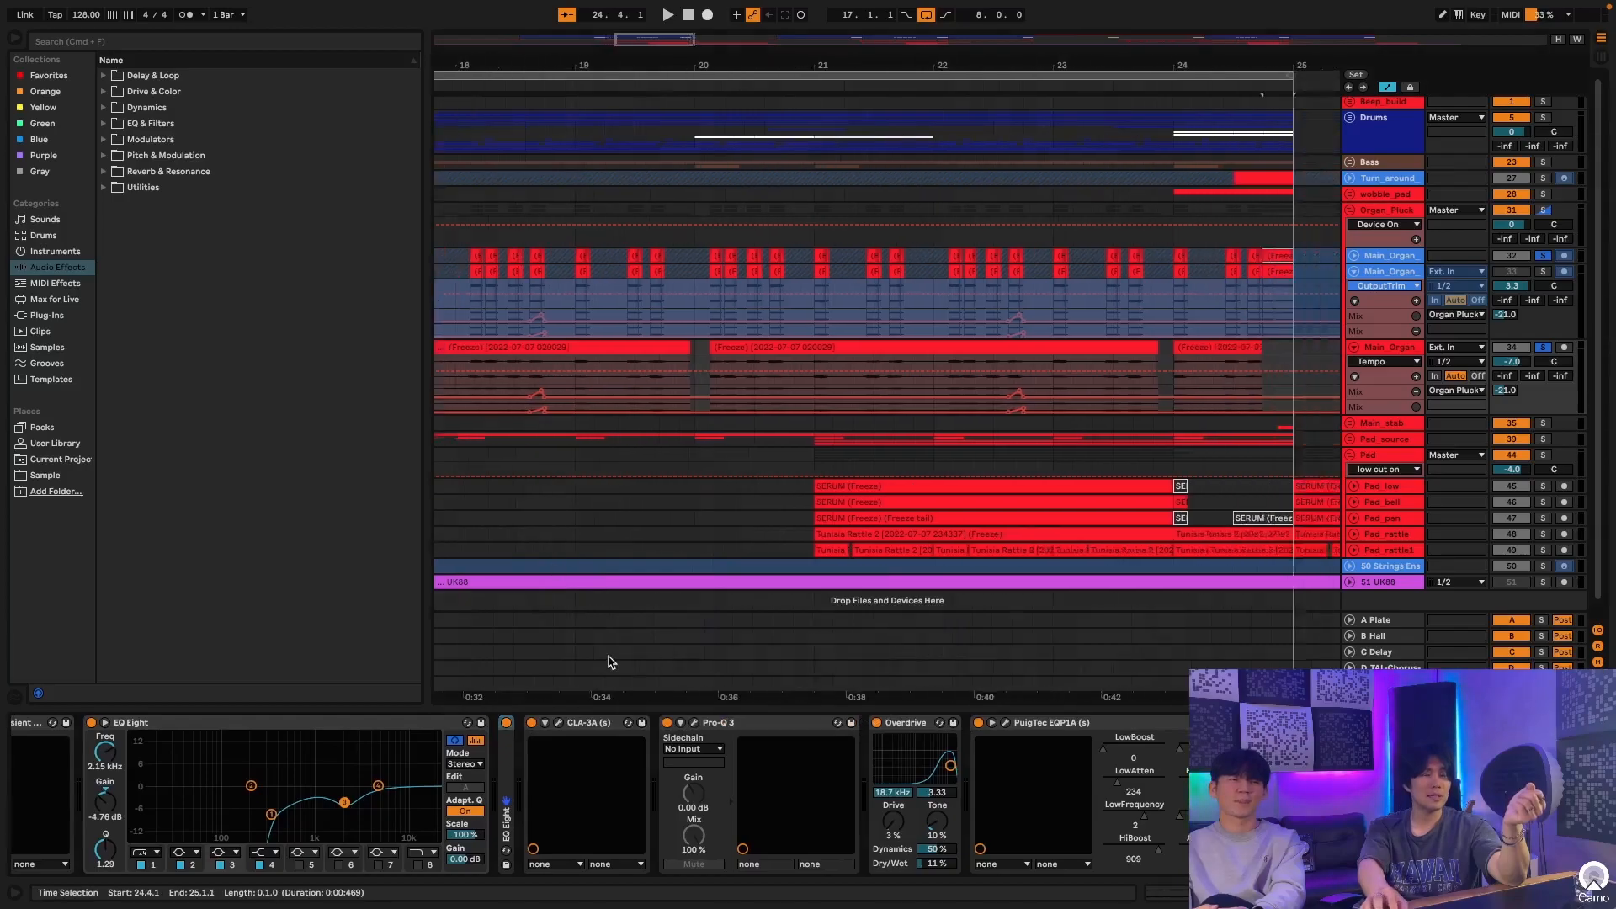
{"action": "scroll", "coordinate": [665, 739], "scroll_direction": "right", "scroll_amount": 5}
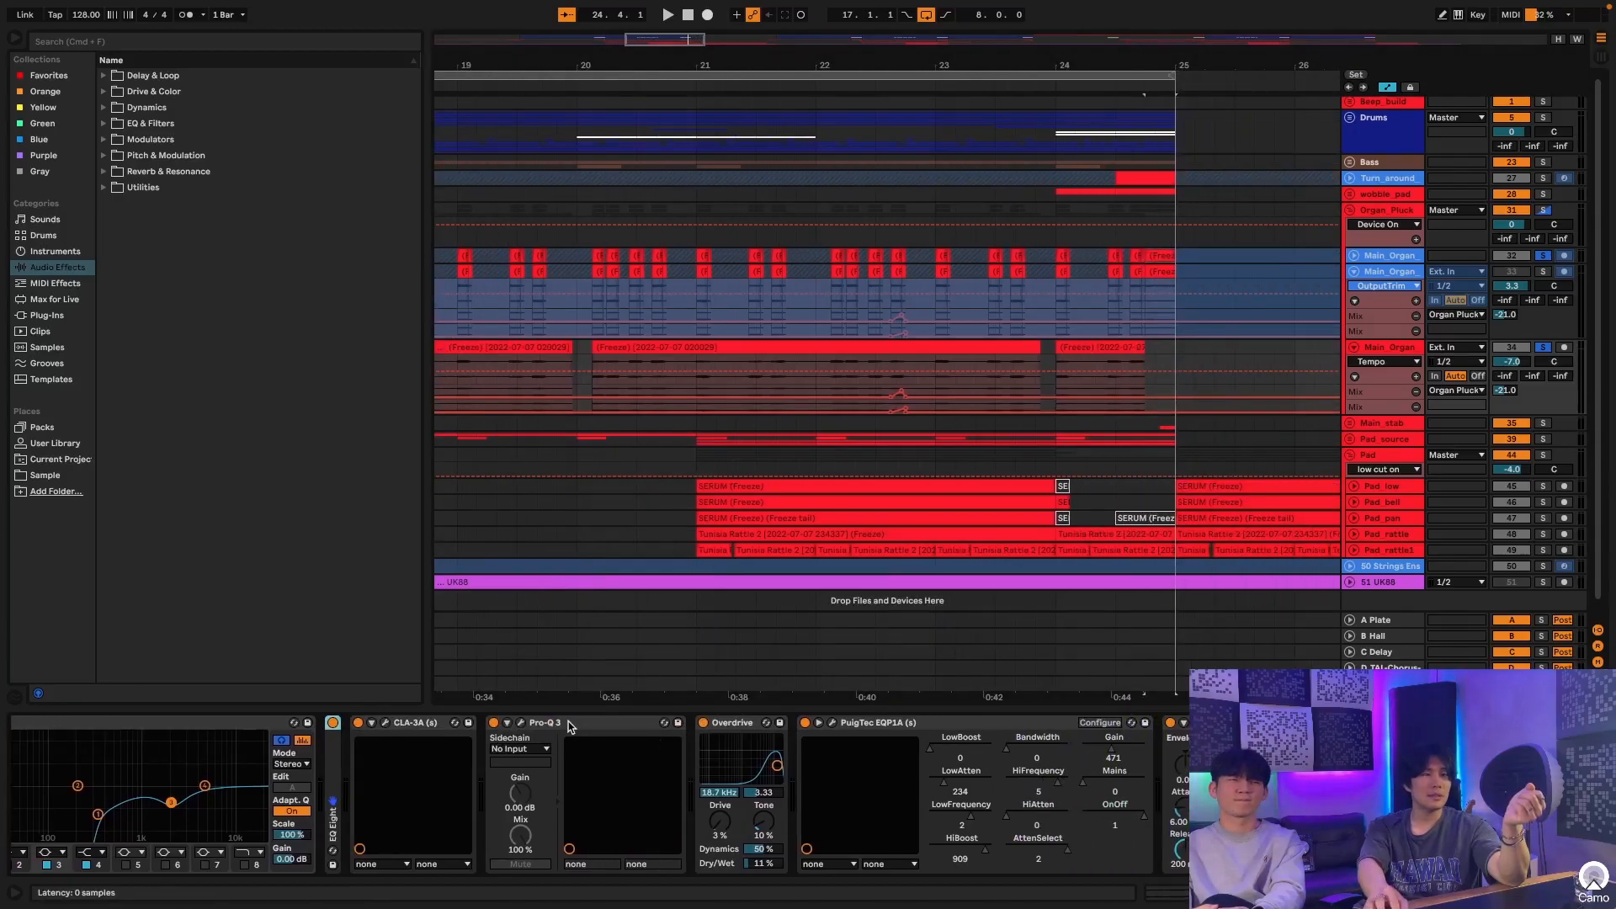
{"action": "left_click", "coordinate": [521, 723]}
{"action": "left_click_drag", "start_coordinate": [904, 452], "coordinate": [866, 195]}
{"action": "left_click", "coordinate": [831, 363]}
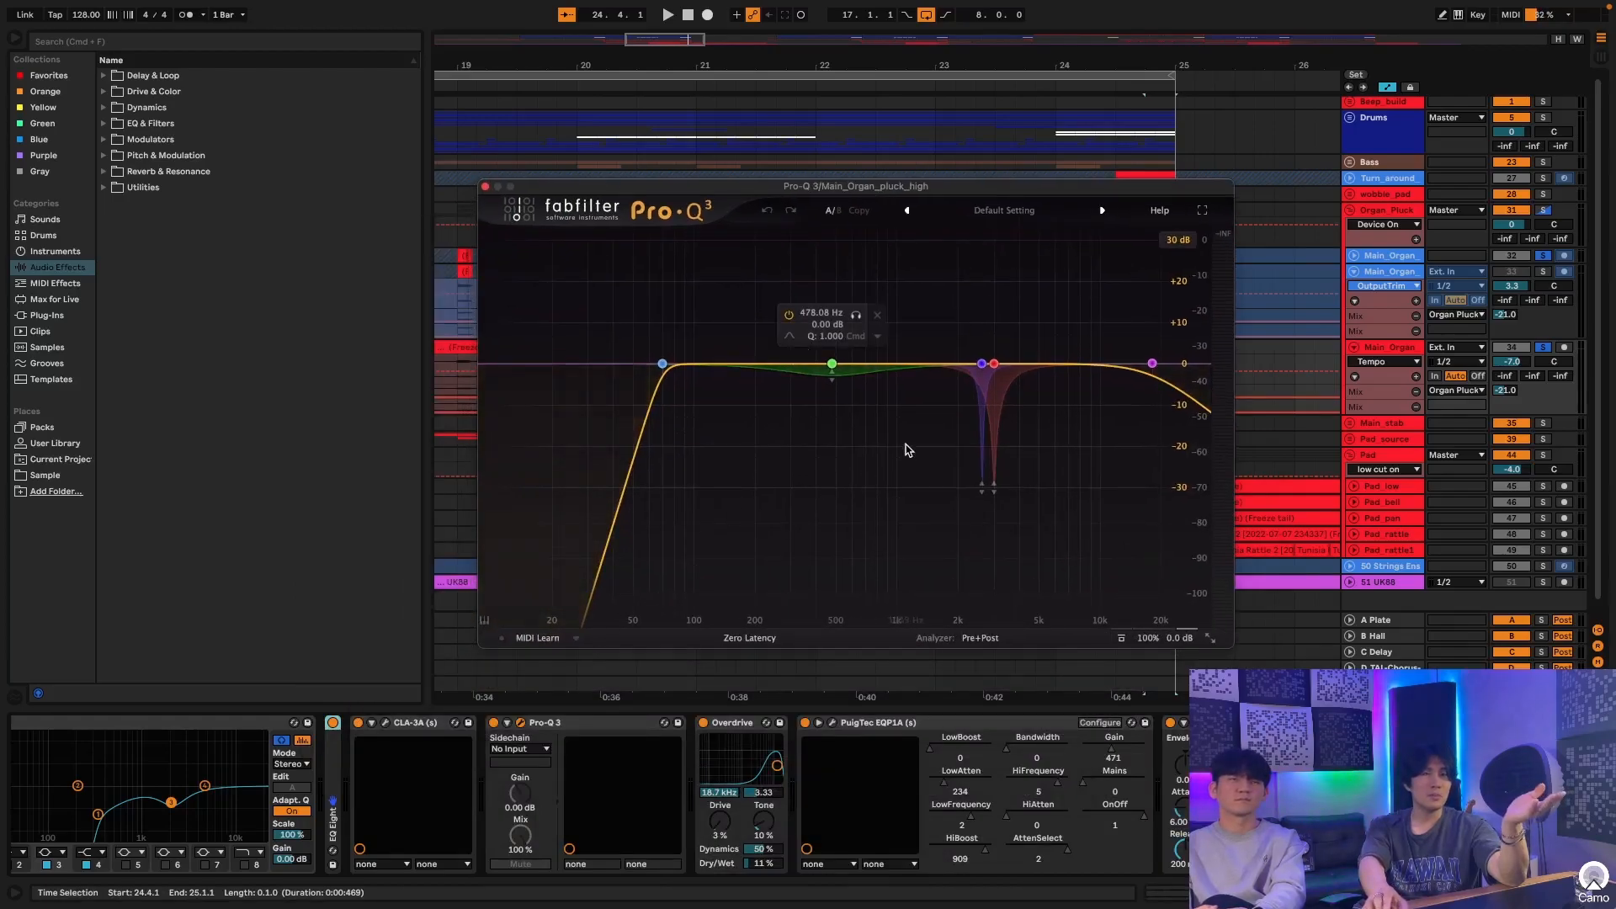
{"action": "left_click", "coordinate": [994, 363]}
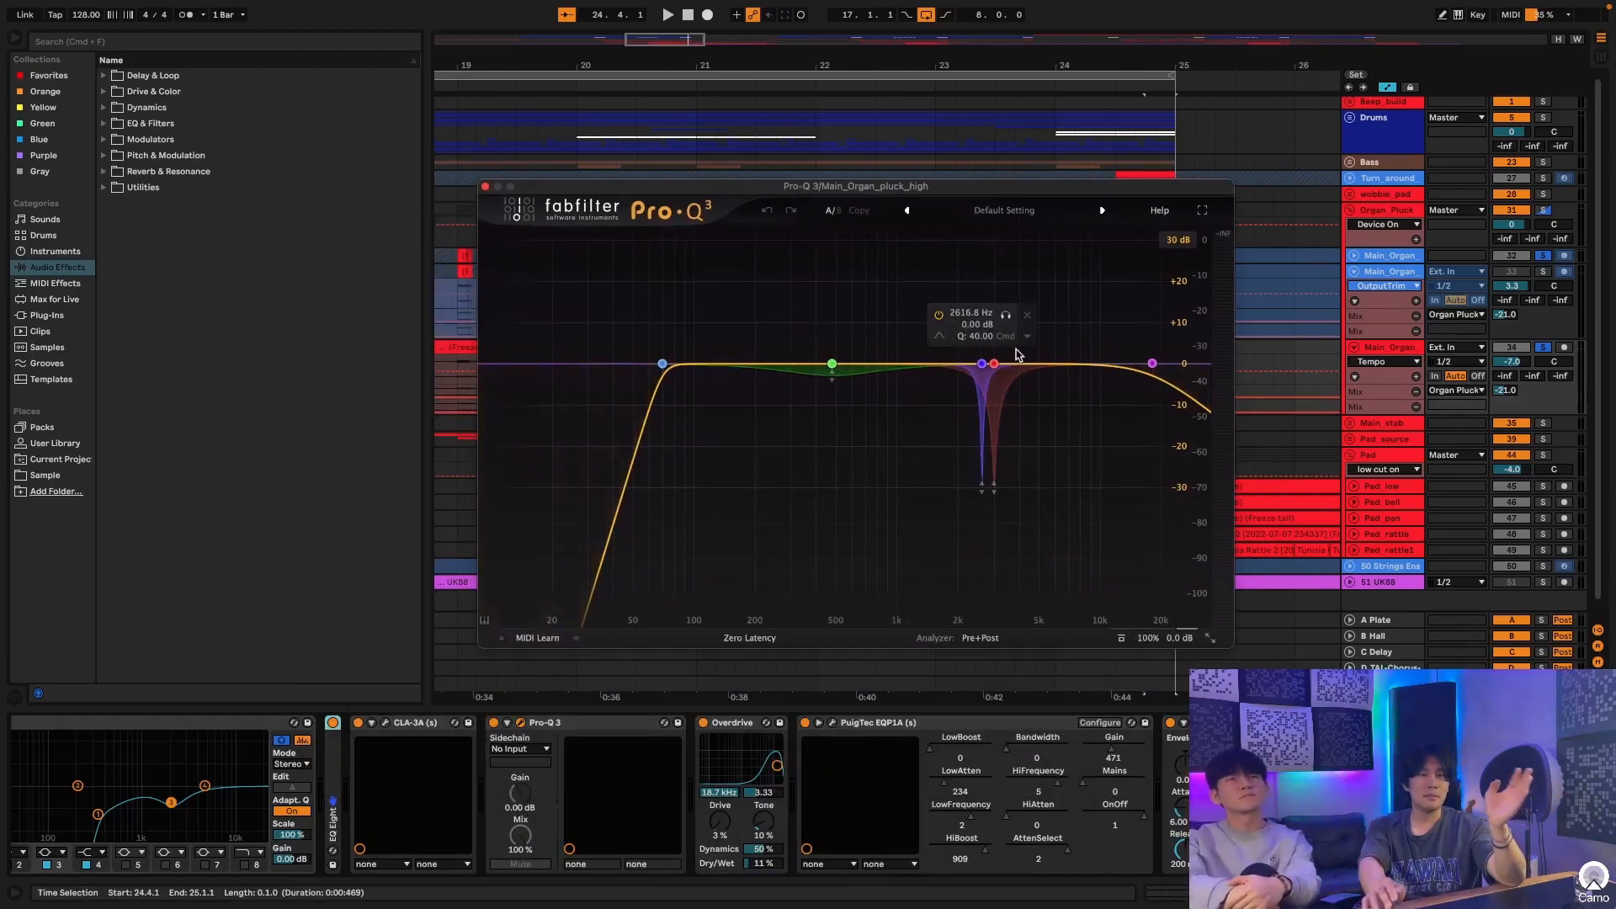
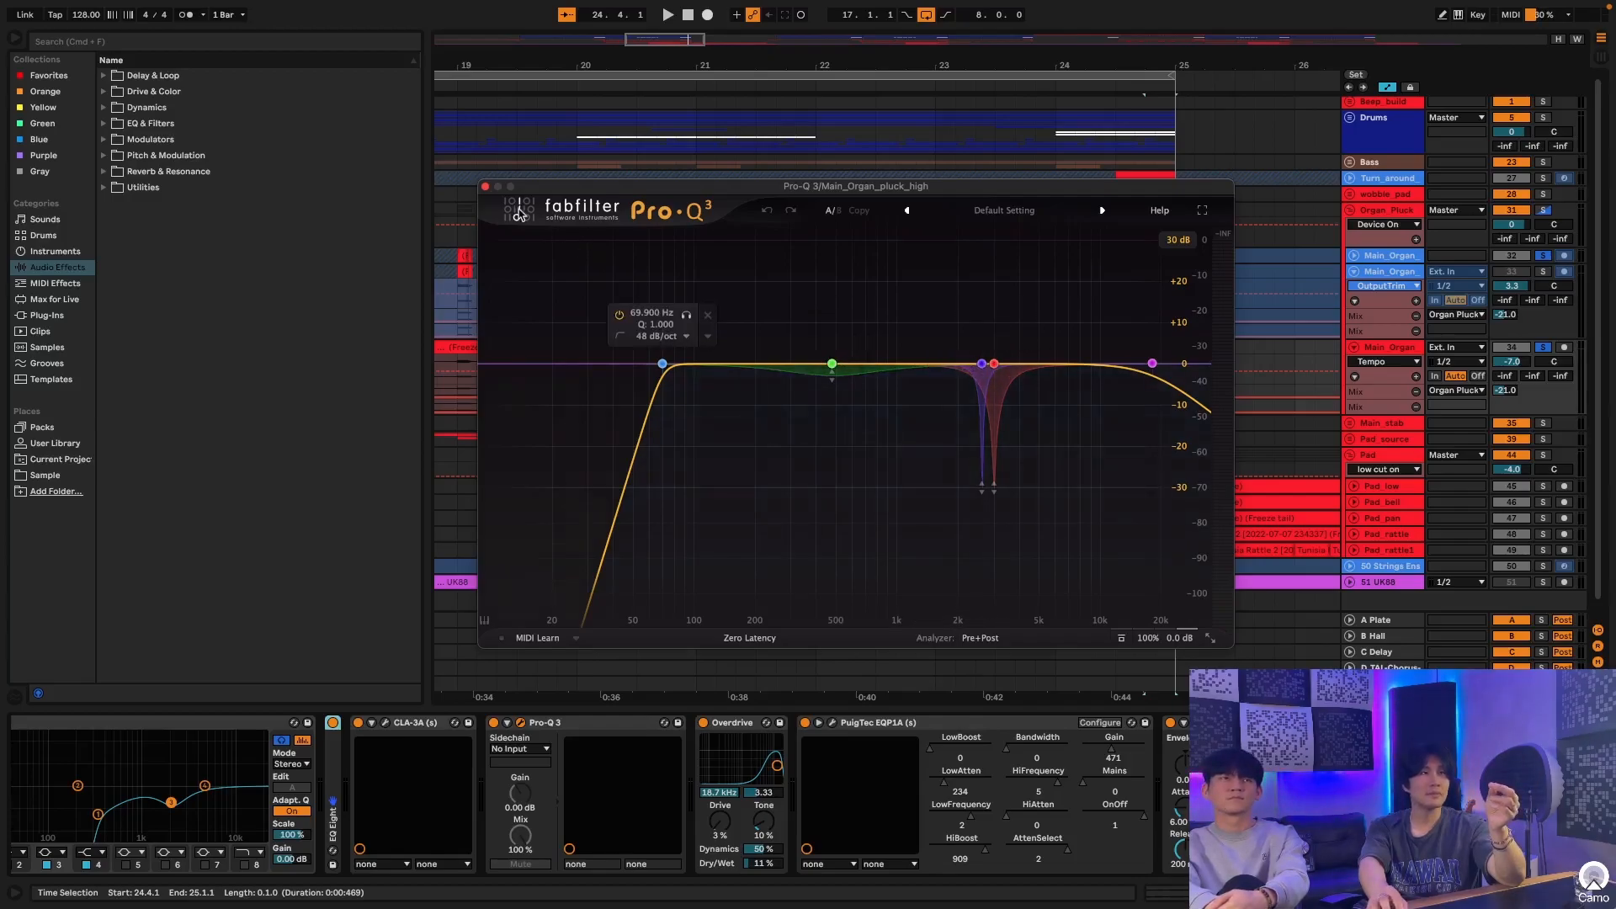
{"action": "left_click", "coordinate": [484, 187]}
Step: Review the PuigTec EQP1A settings, look at the first Main_Organ track's chain, then return to the third track and close the plugin
{"action": "scroll", "coordinate": [389, 720], "scroll_direction": "right", "scroll_amount": 5}
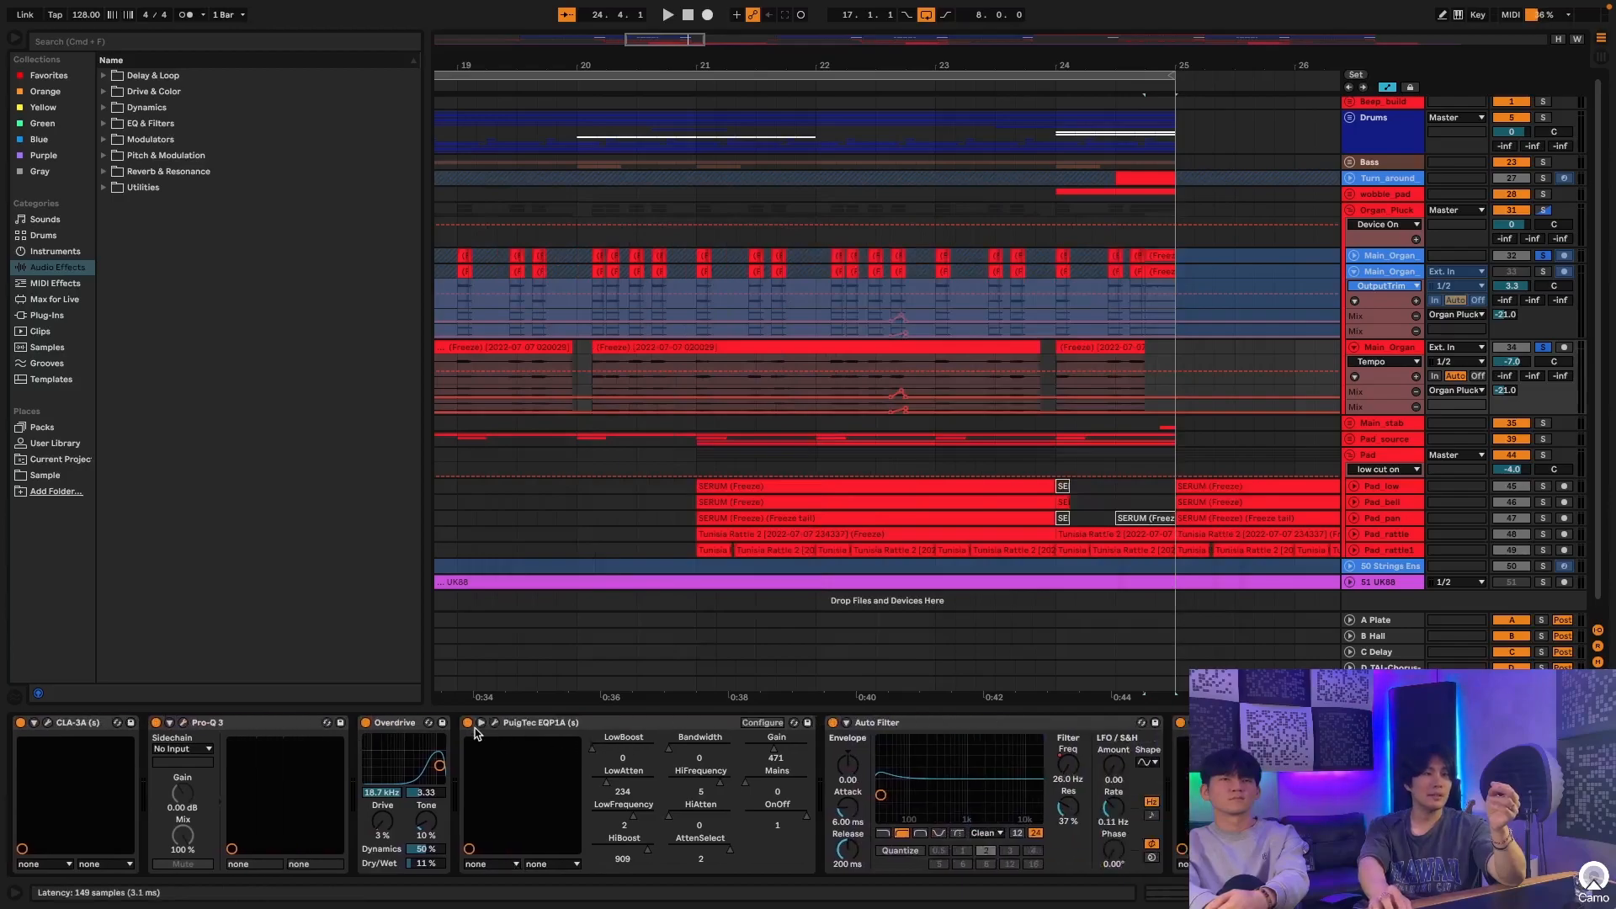
{"action": "left_click", "coordinate": [495, 723]}
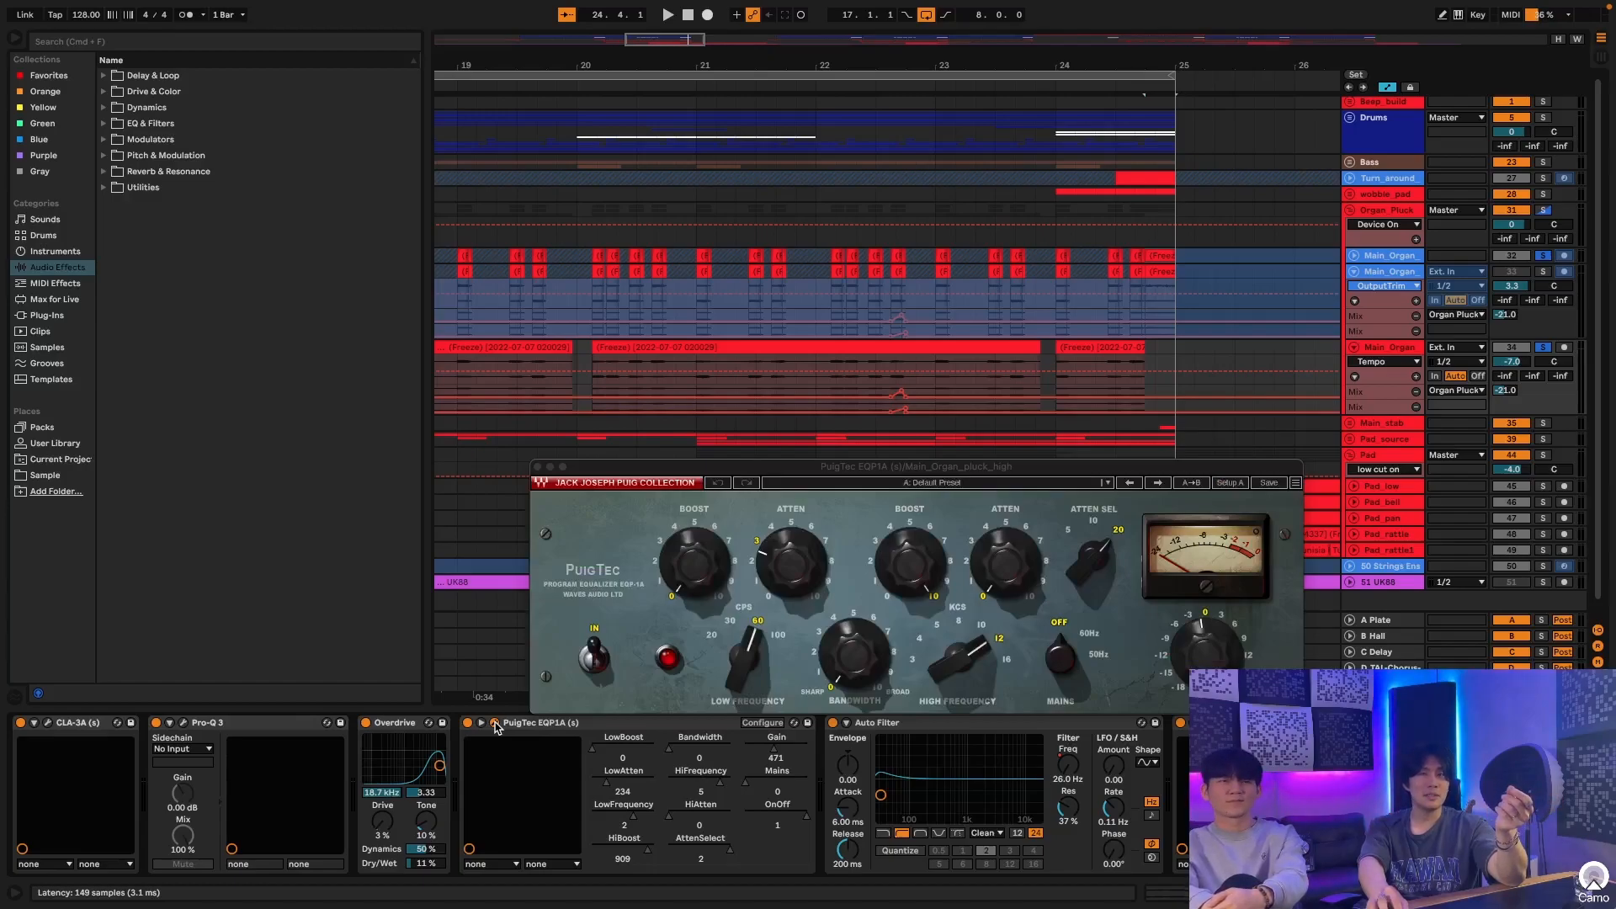
{"action": "left_click", "coordinate": [1418, 259]}
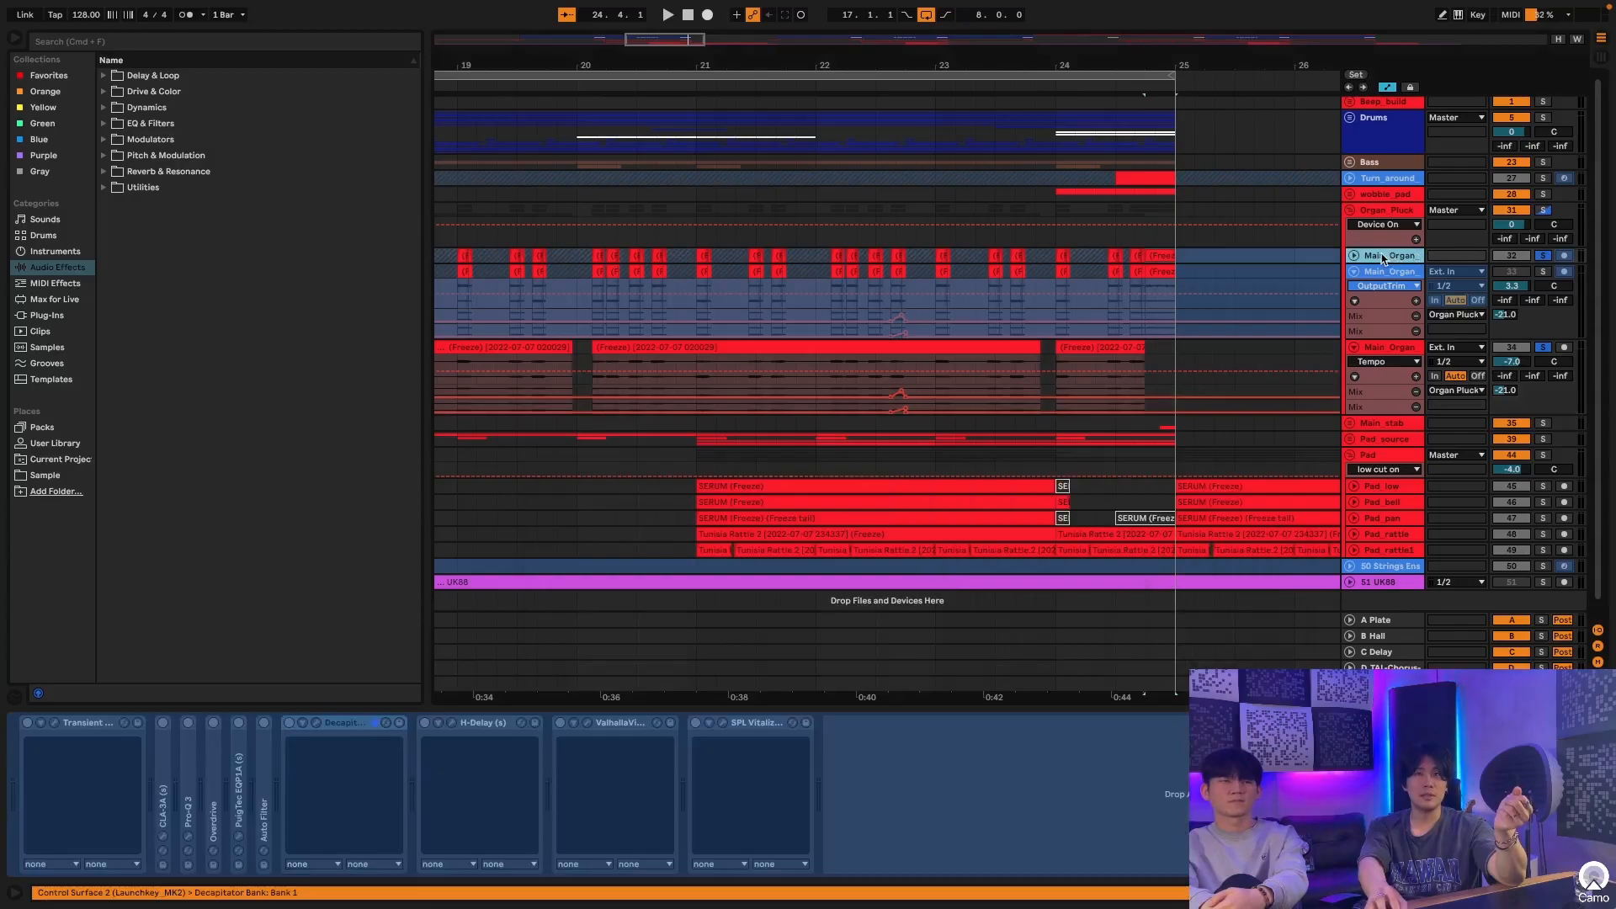
{"action": "left_click", "coordinate": [1398, 350]}
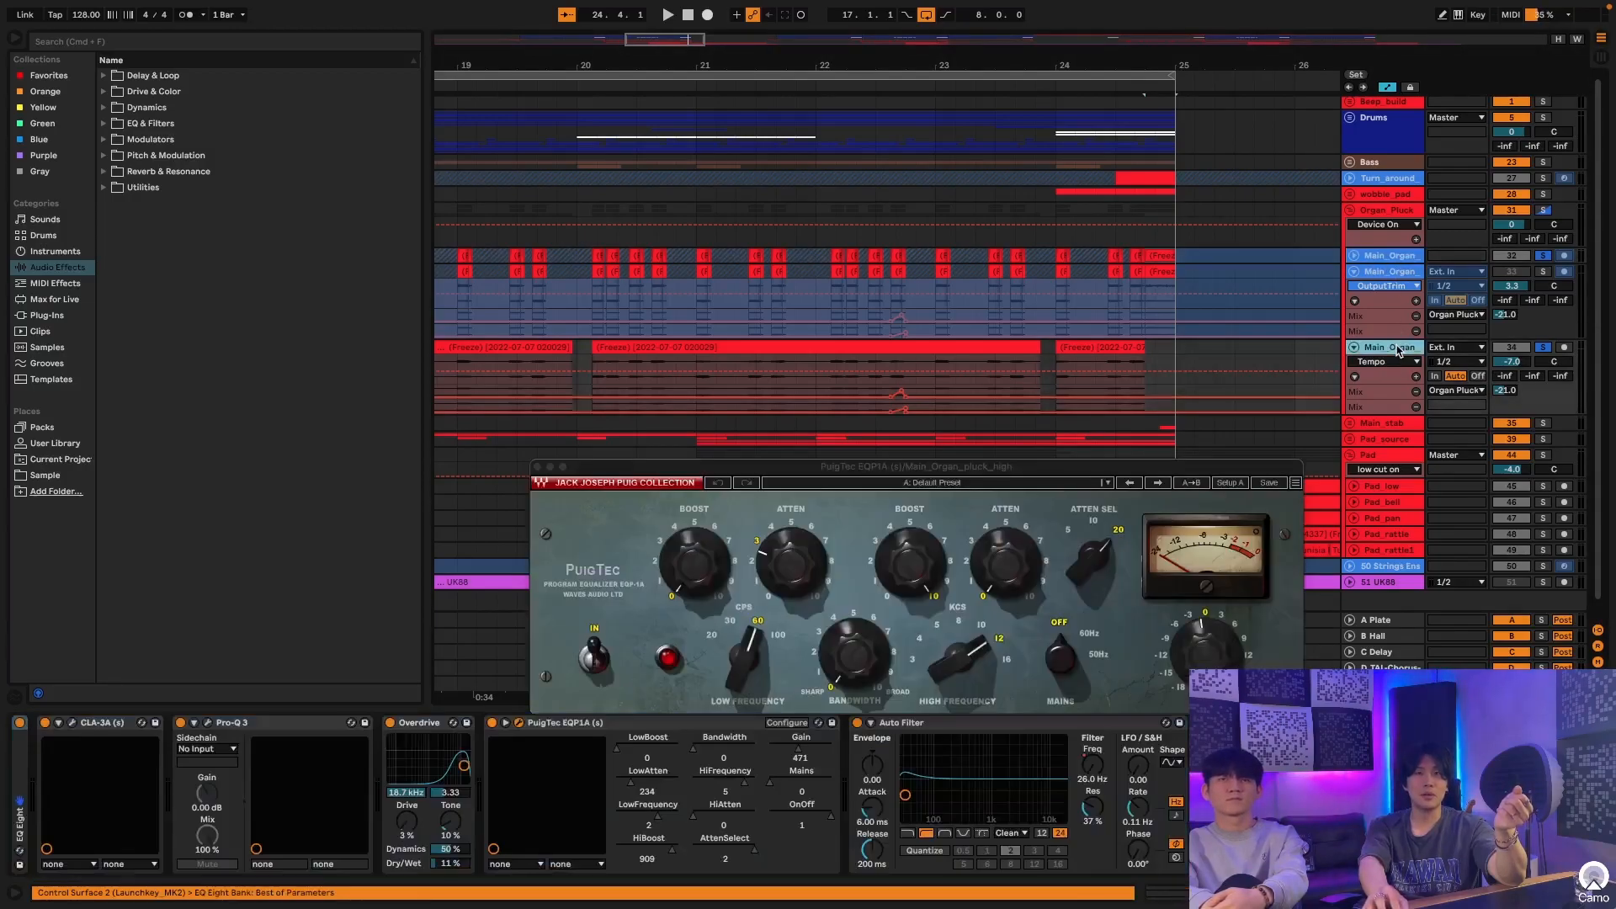
{"action": "left_click_drag", "start_coordinate": [810, 469], "coordinate": [761, 372]}
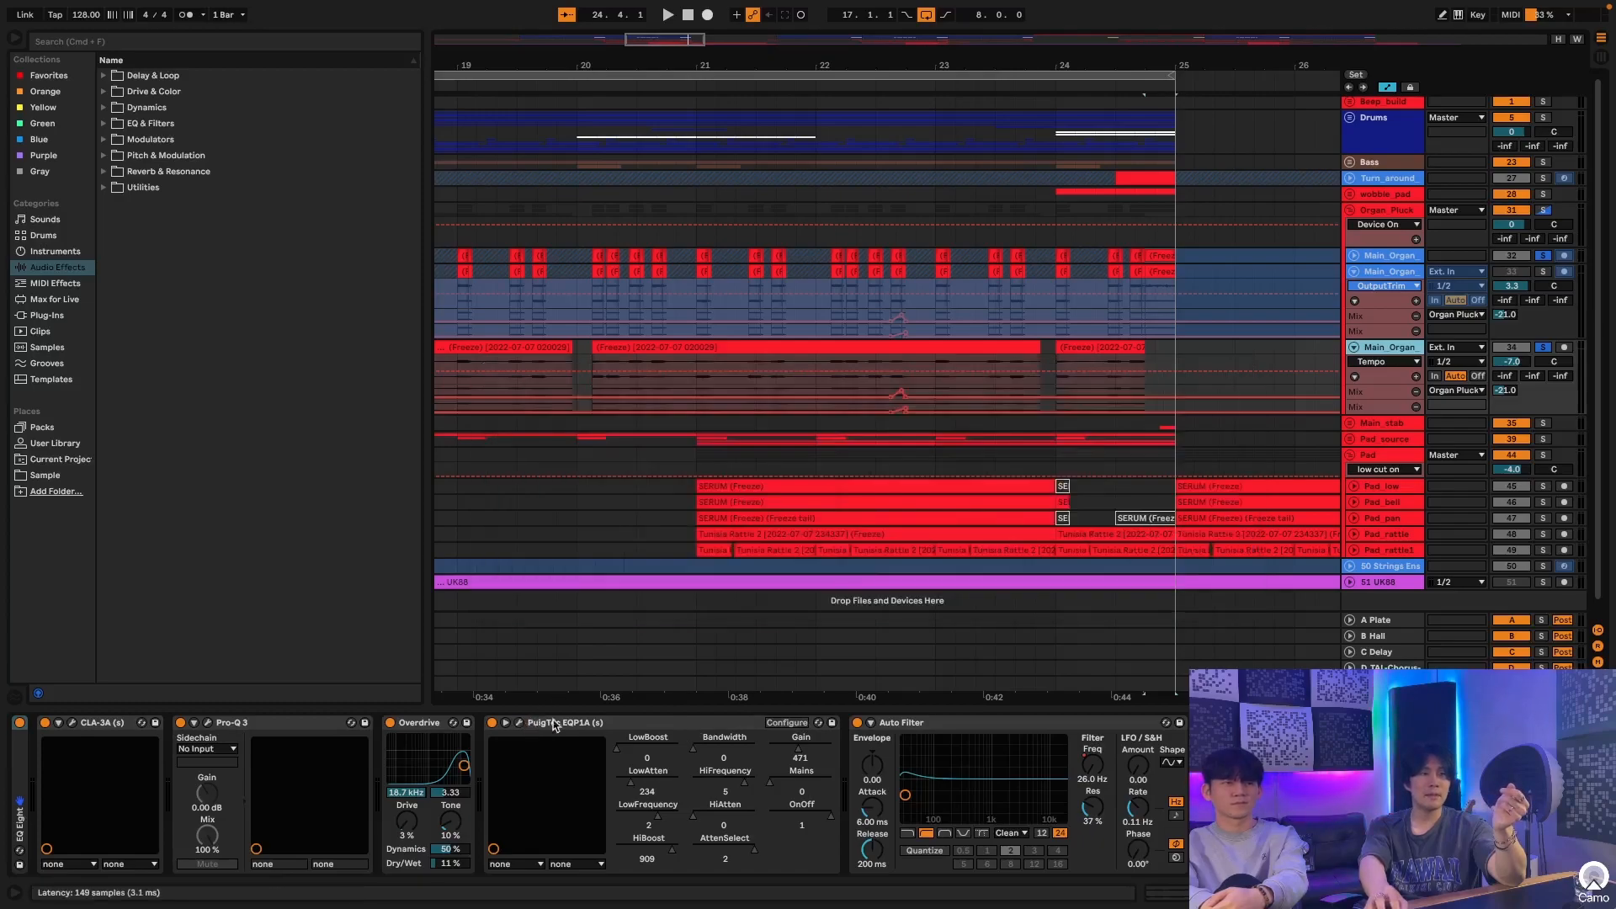
{"action": "left_click", "coordinate": [519, 722]}
Step: Fold the PuigTec EQP1A device, then open PanMan to check its panning settings and close its window
{"action": "double_click", "coordinate": [594, 724]}
{"action": "left_click", "coordinate": [594, 724]}
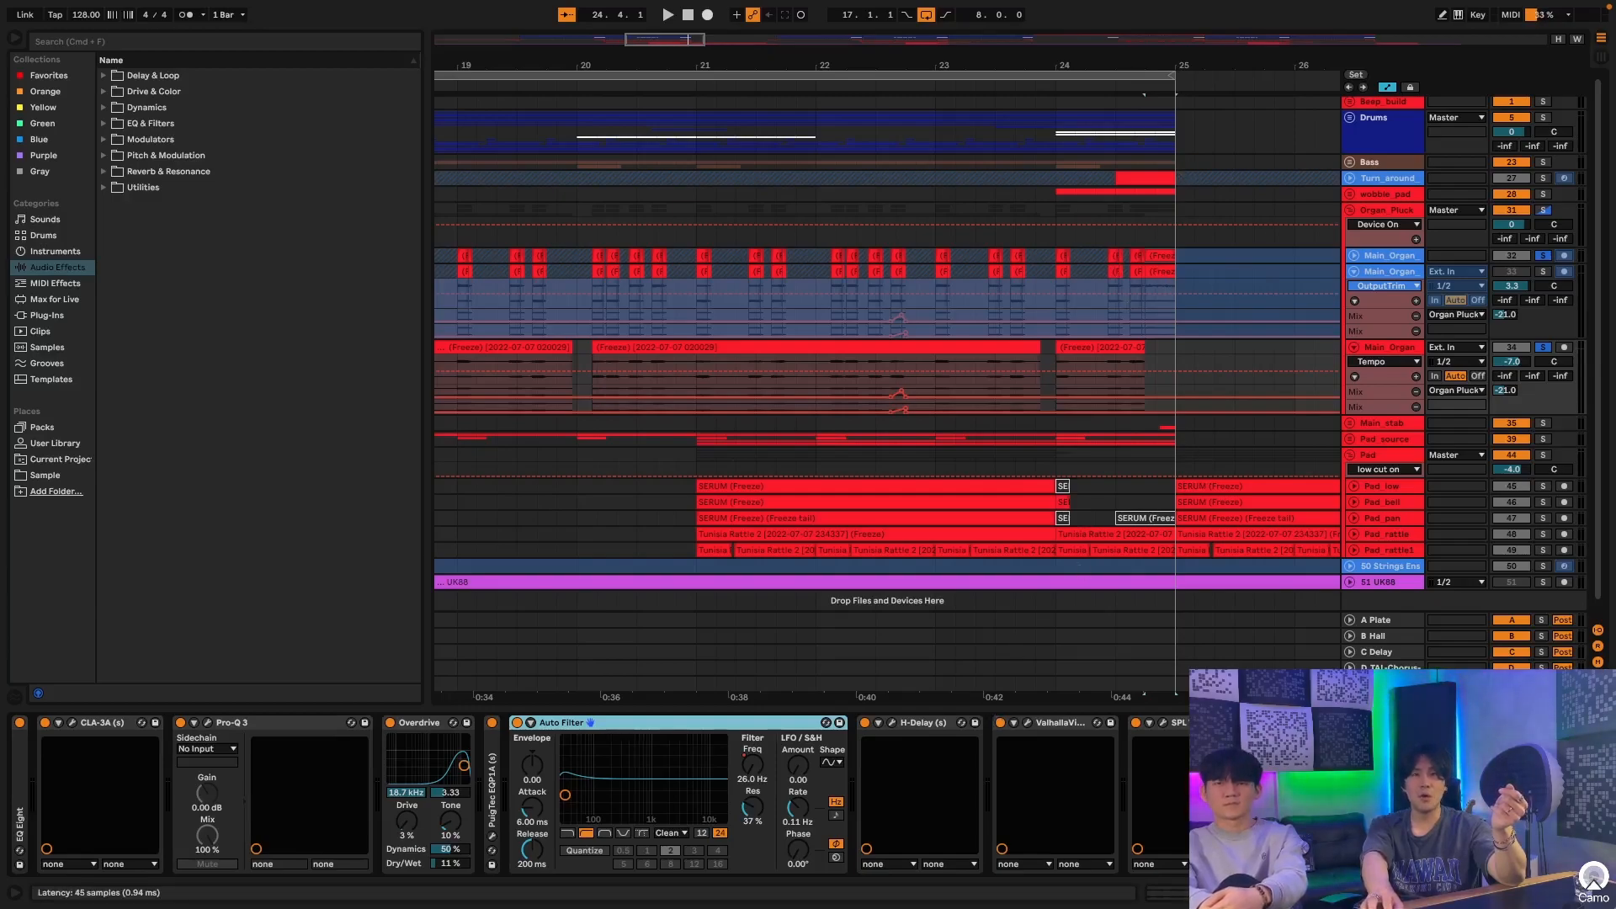
{"action": "left_click", "coordinate": [1297, 722]}
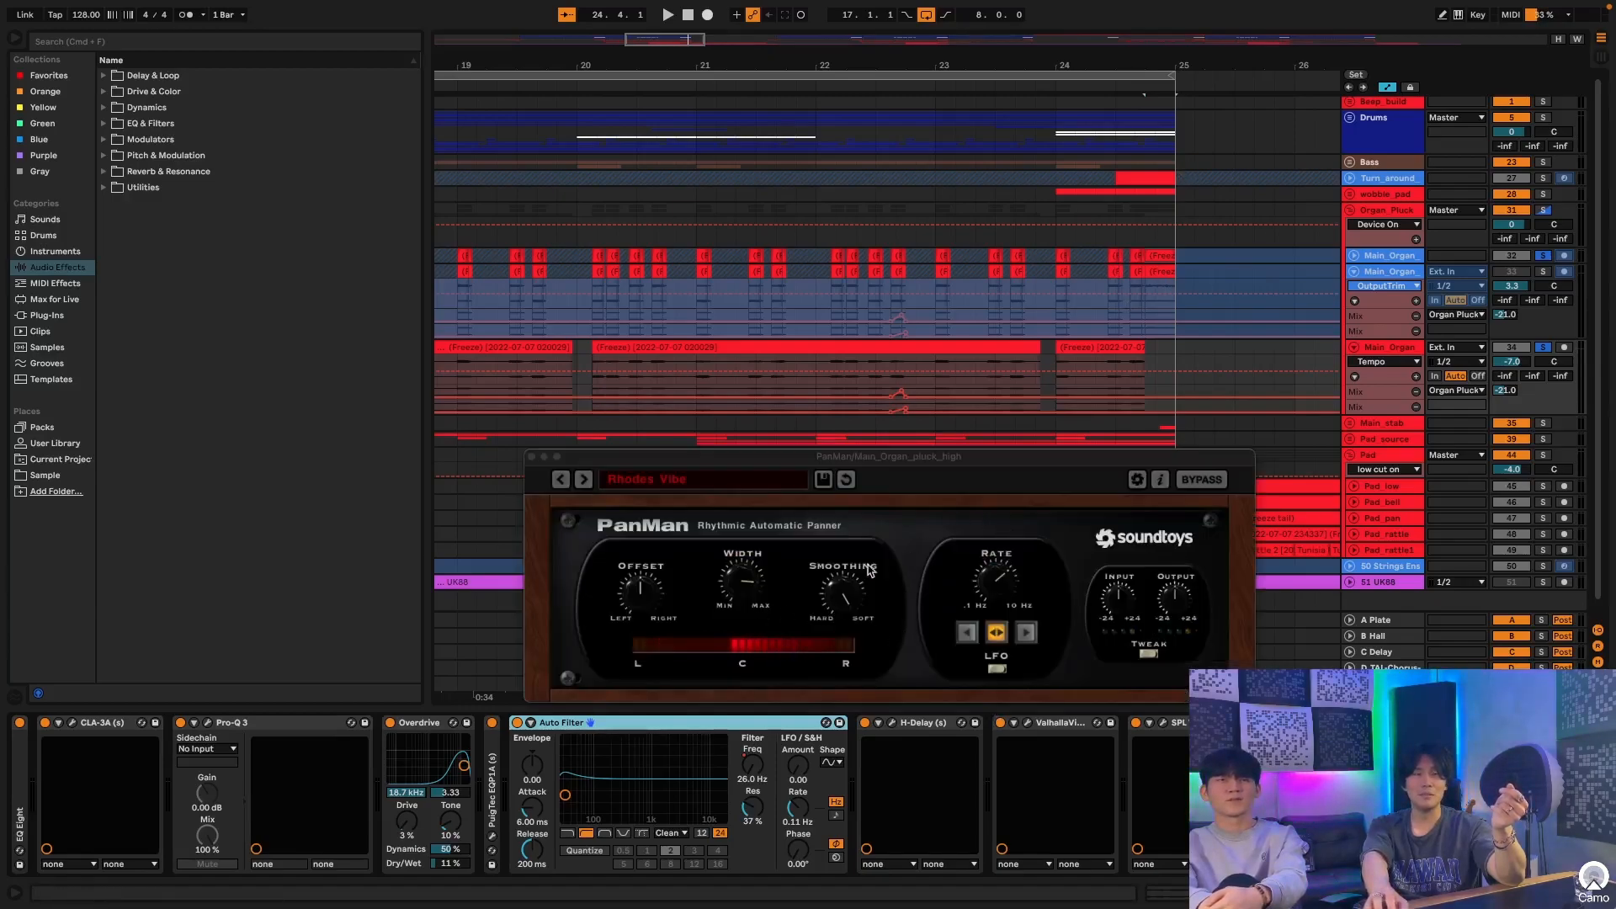
{"action": "left_click", "coordinate": [532, 456]}
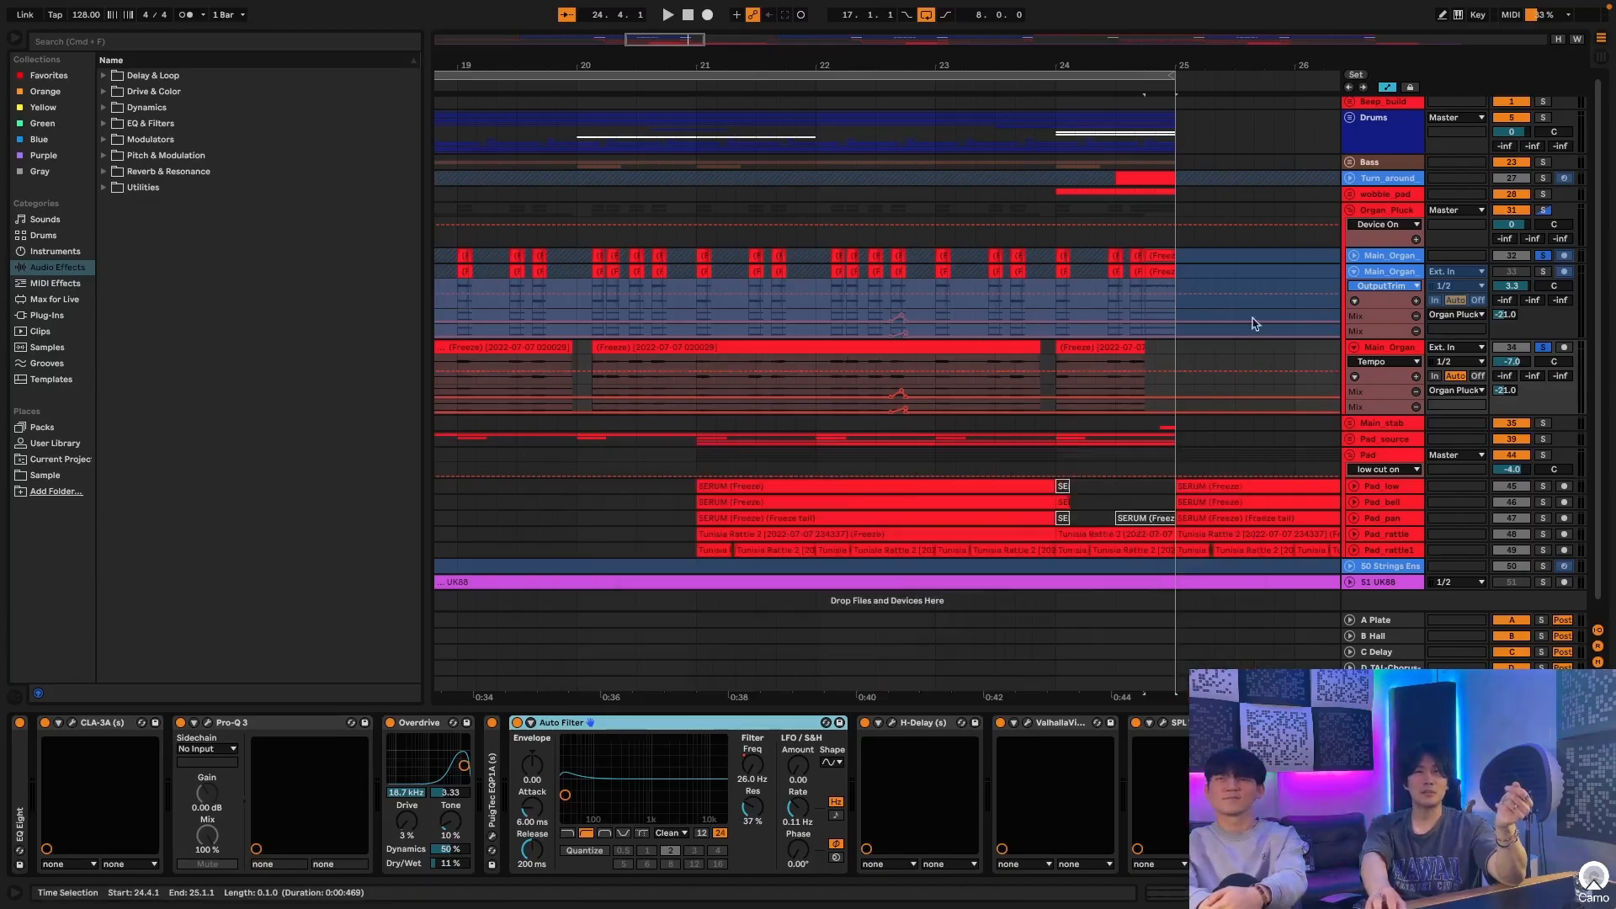
Step: Refreeze the third Main_Organ track and fold all three Main_Organ tracks in the Organ_Pluck group
{"action": "left_click", "coordinate": [1347, 340]}
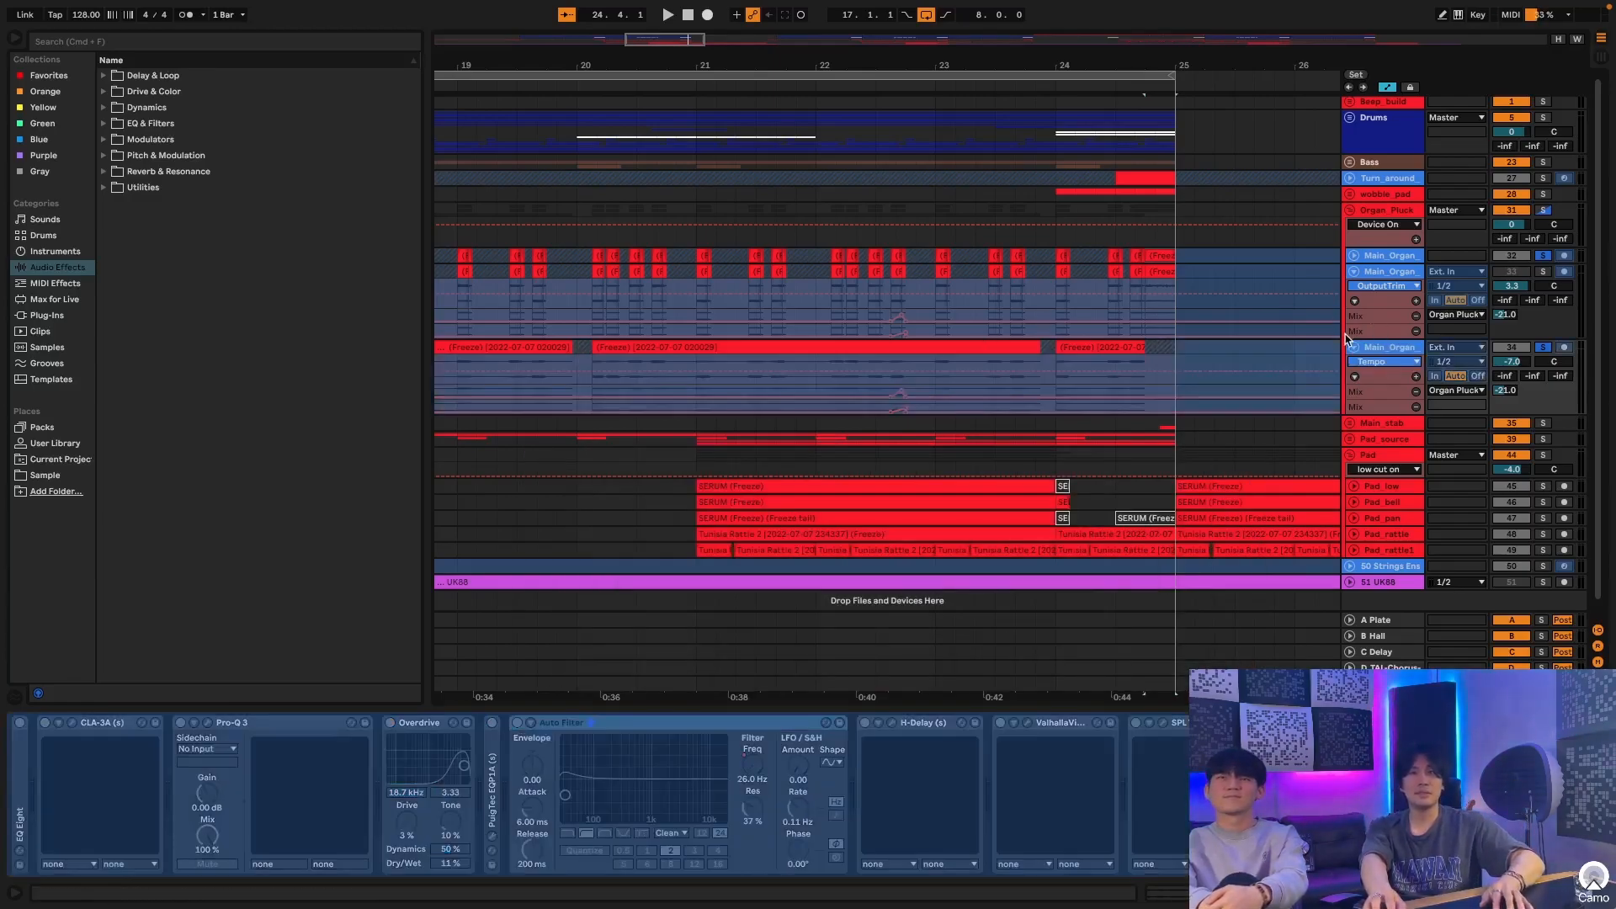
{"action": "left_click", "coordinate": [1352, 346]}
{"action": "left_click", "coordinate": [1353, 272]}
{"action": "left_click", "coordinate": [1353, 258]}
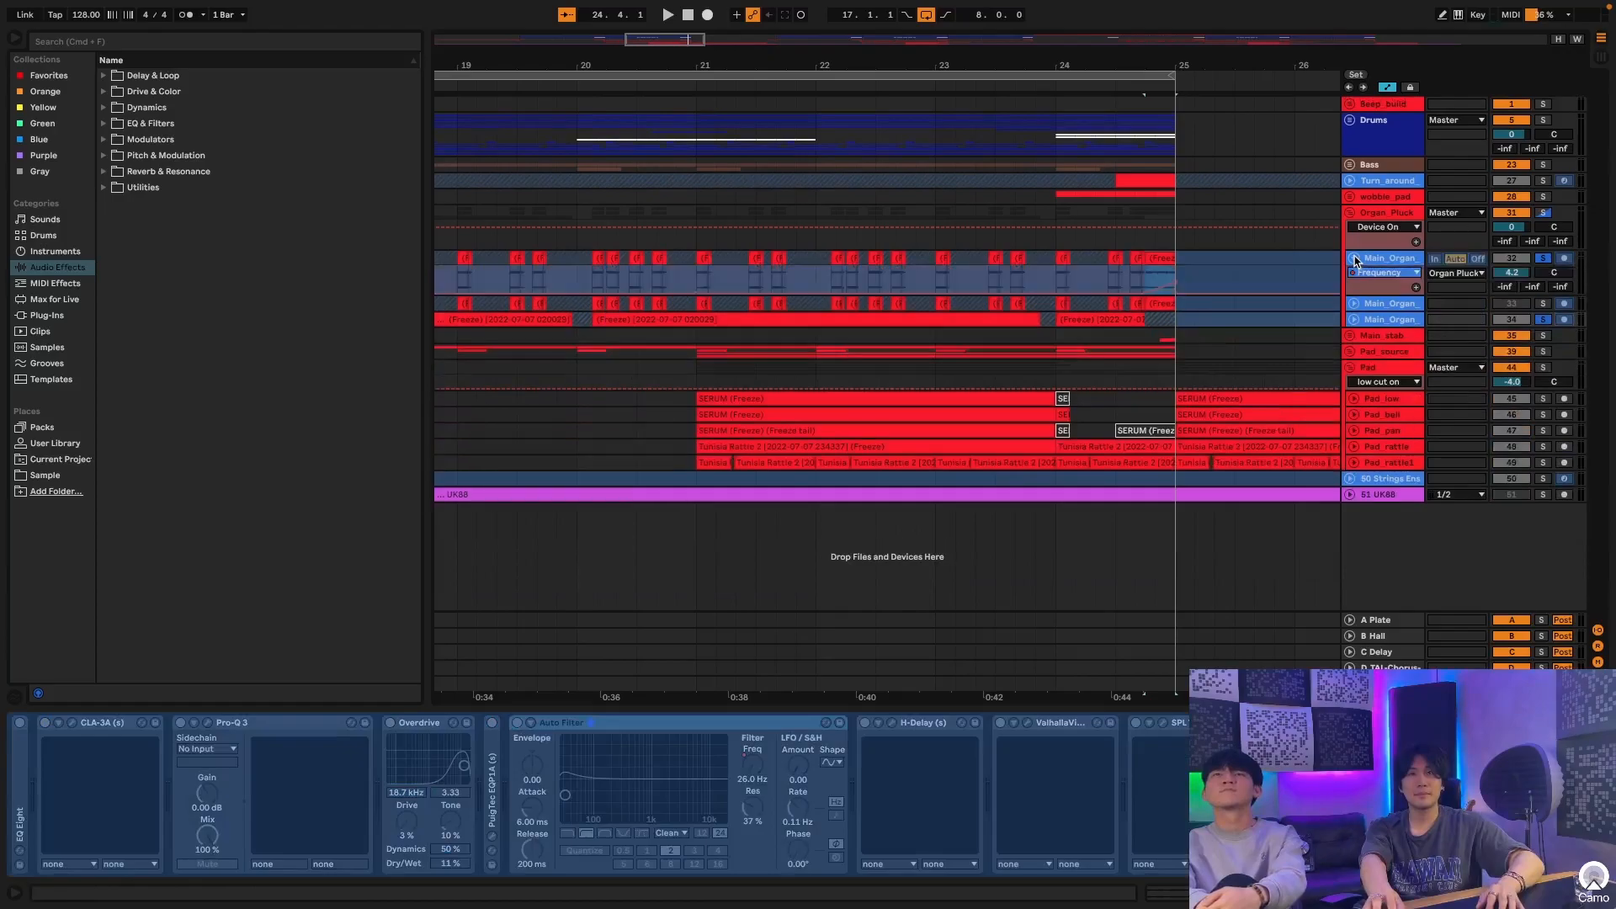
{"action": "left_click", "coordinate": [1352, 258]}
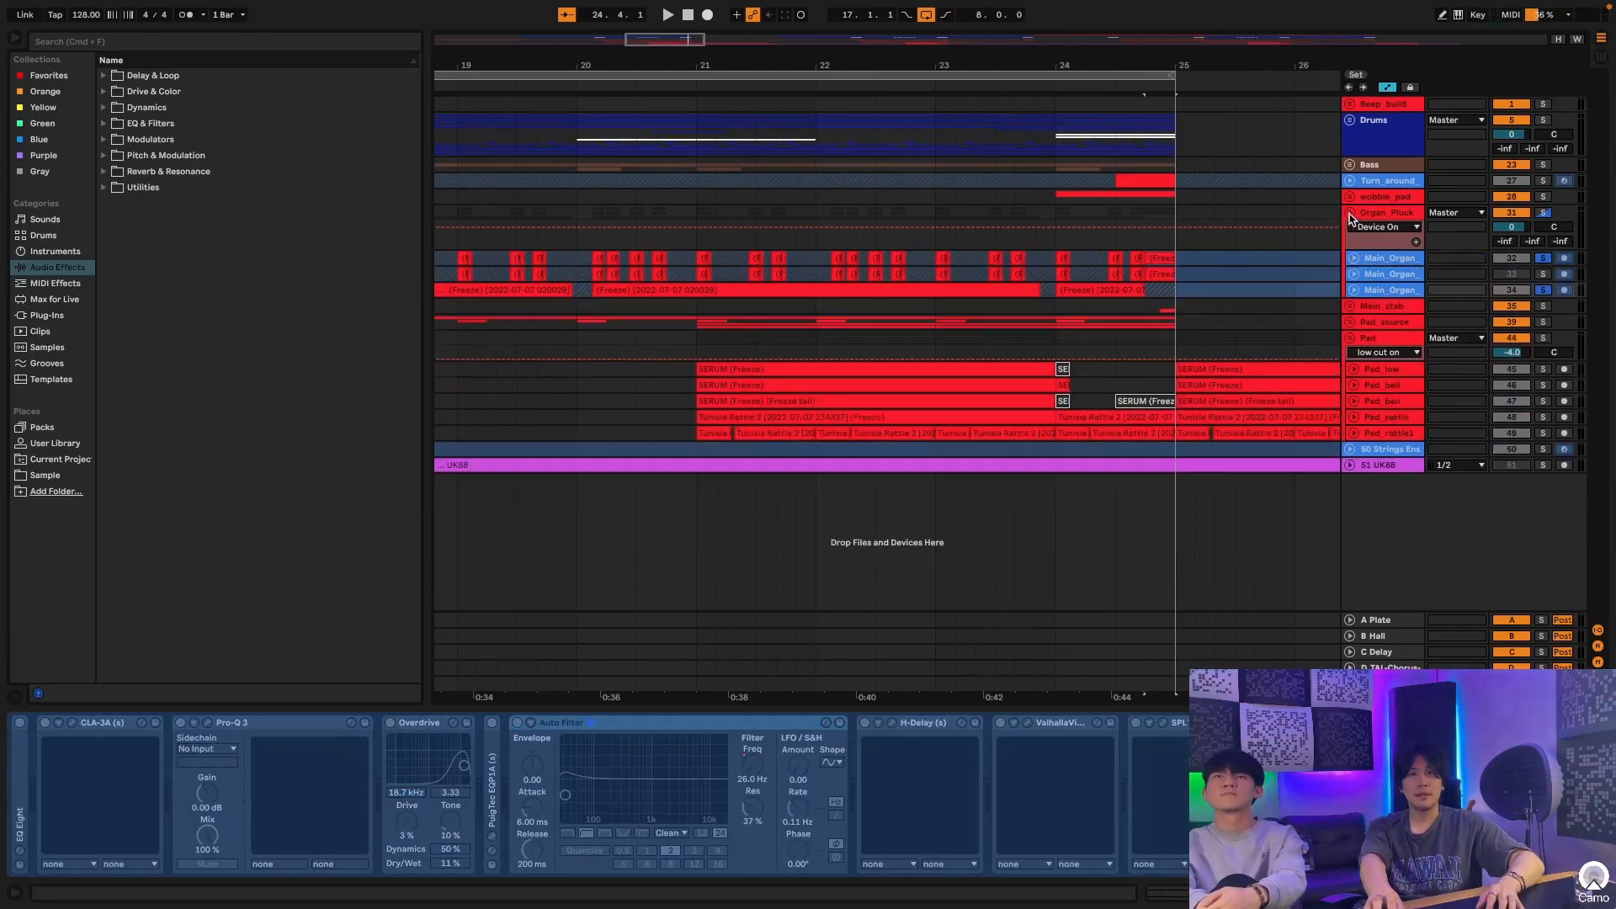
Step: Fold the Organ_Pluck group and solo the Main_stab group with its bars 49 to 57 looped
{"action": "left_click", "coordinate": [1349, 212]}
{"action": "left_click_drag", "start_coordinate": [686, 80], "coordinate": [686, 62]}
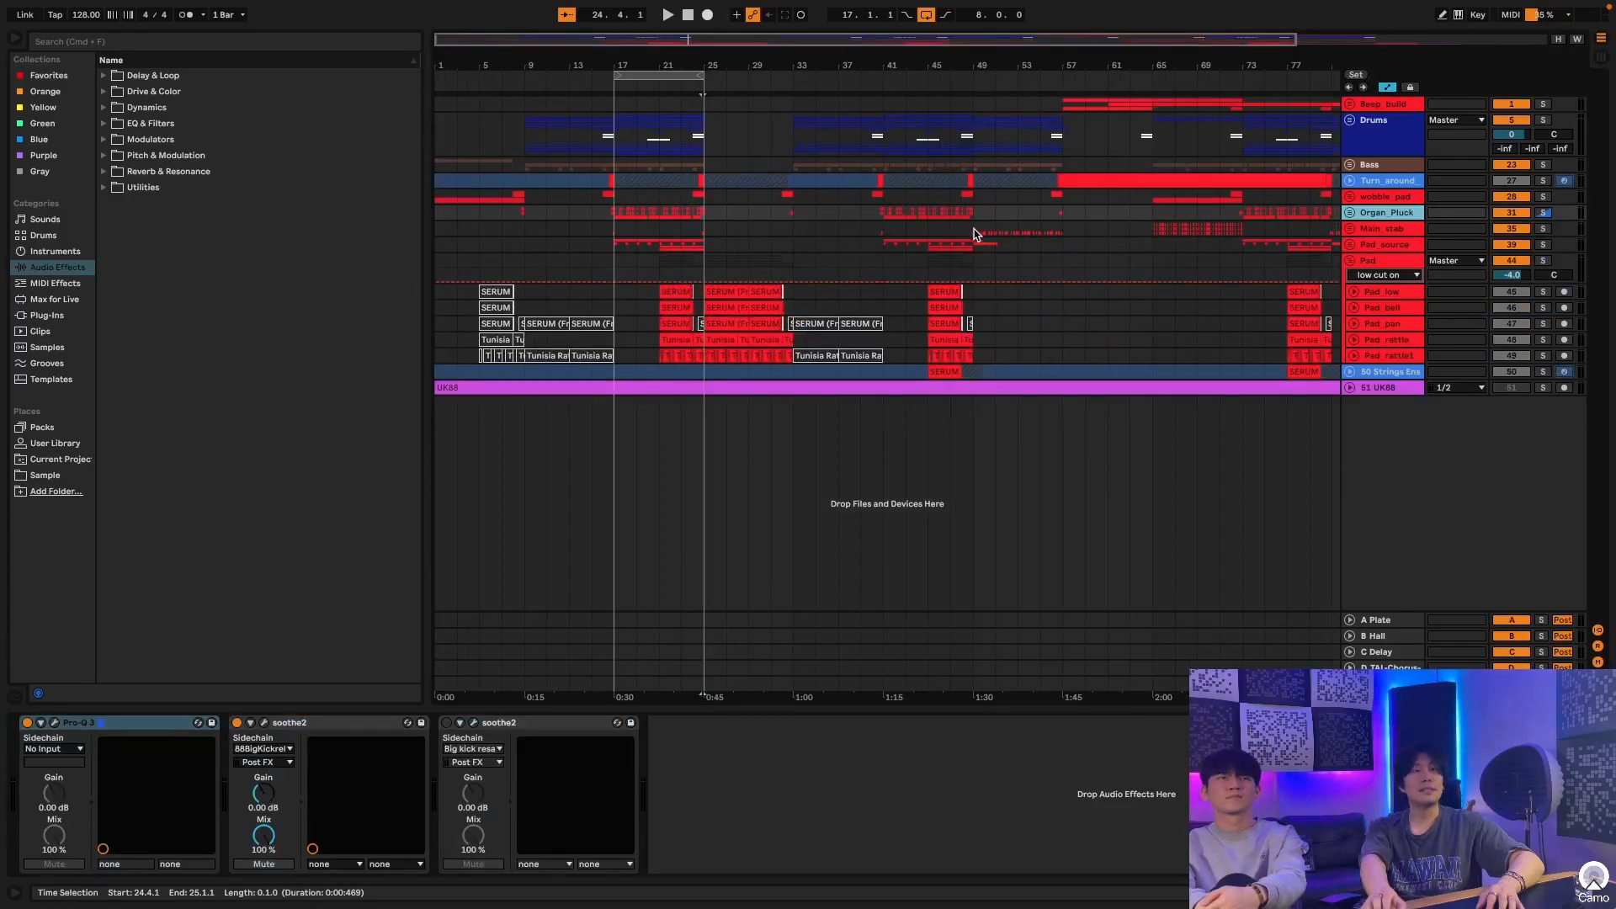
{"action": "left_click_drag", "start_coordinate": [973, 231], "coordinate": [1062, 232]}
{"action": "key", "text": "super+l"}
{"action": "key", "text": "super+k"}
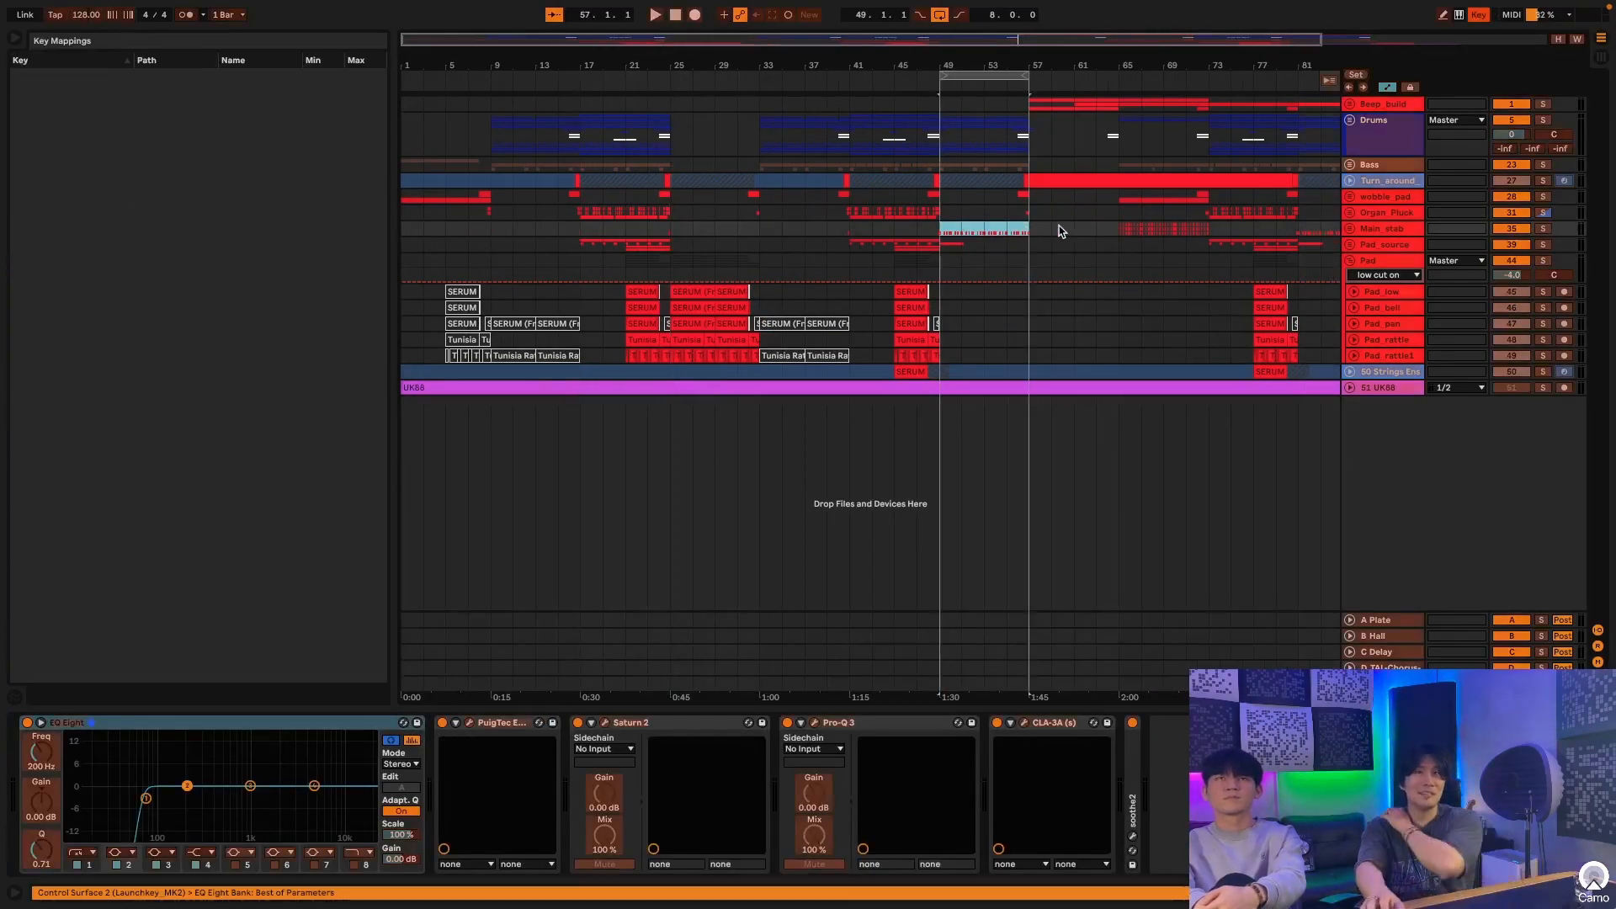
{"action": "left_click", "coordinate": [1481, 17]}
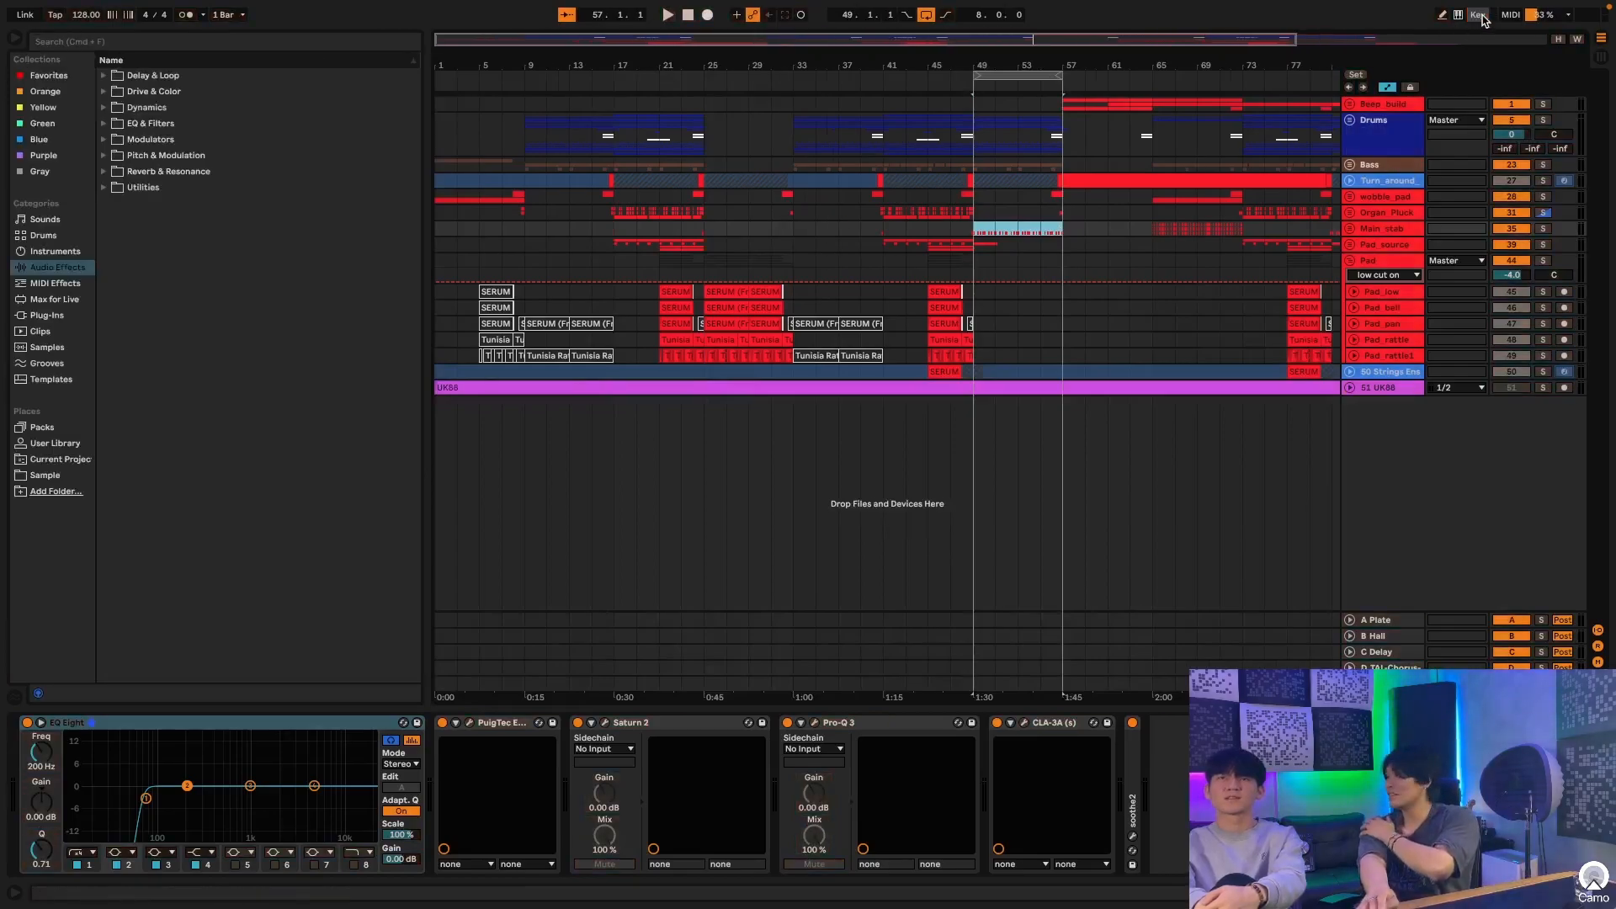
{"action": "left_click", "coordinate": [1543, 228]}
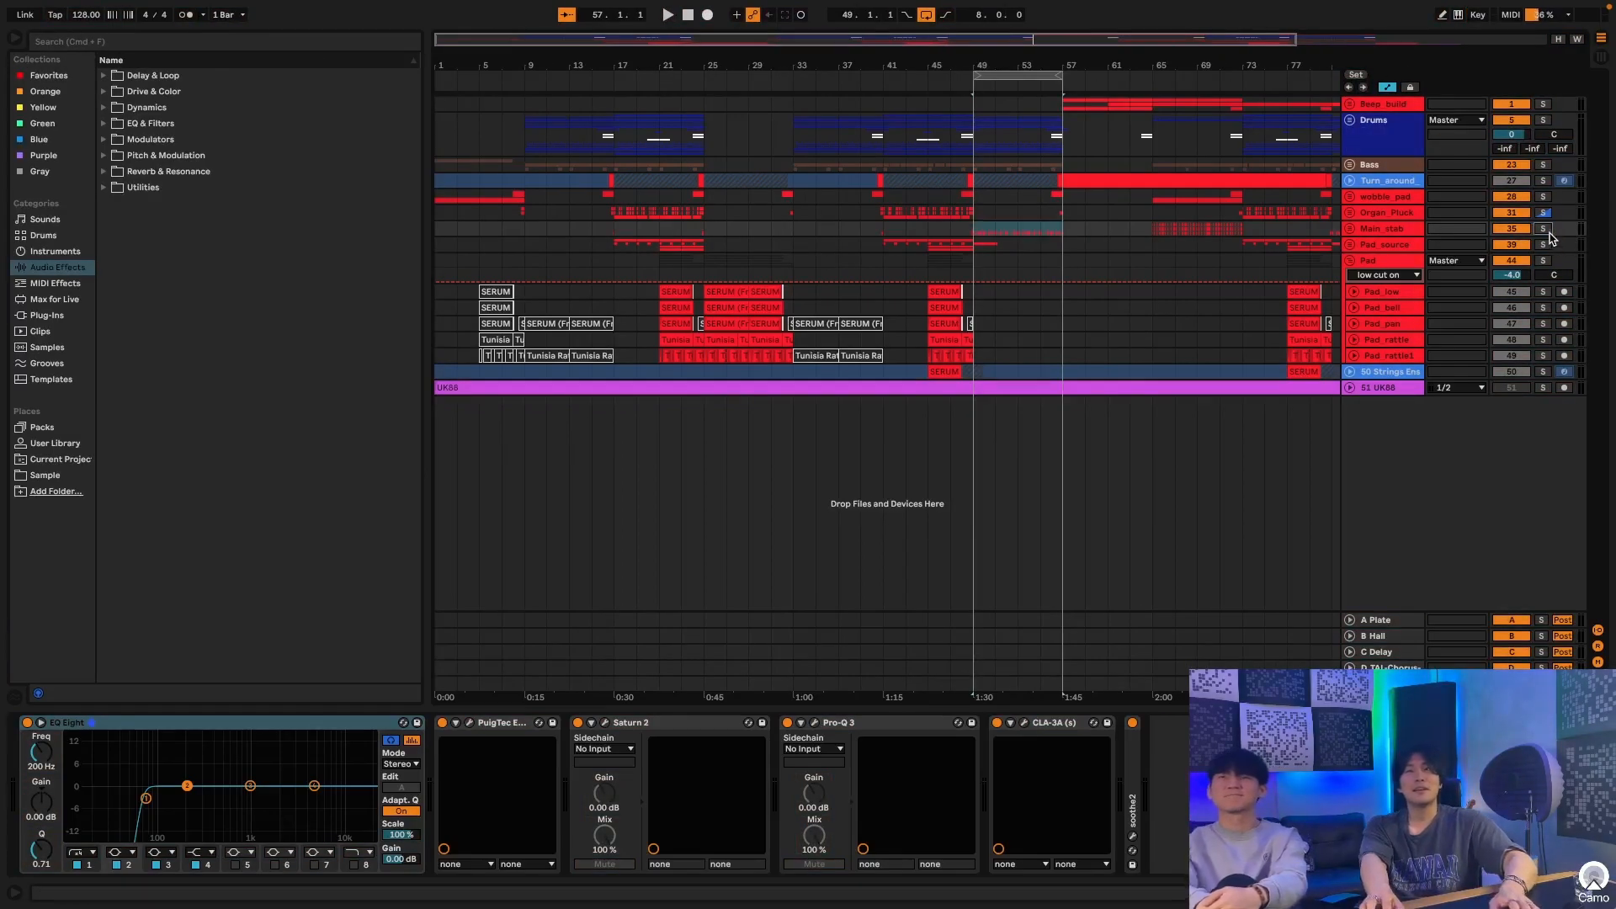
{"action": "left_click", "coordinate": [1395, 229]}
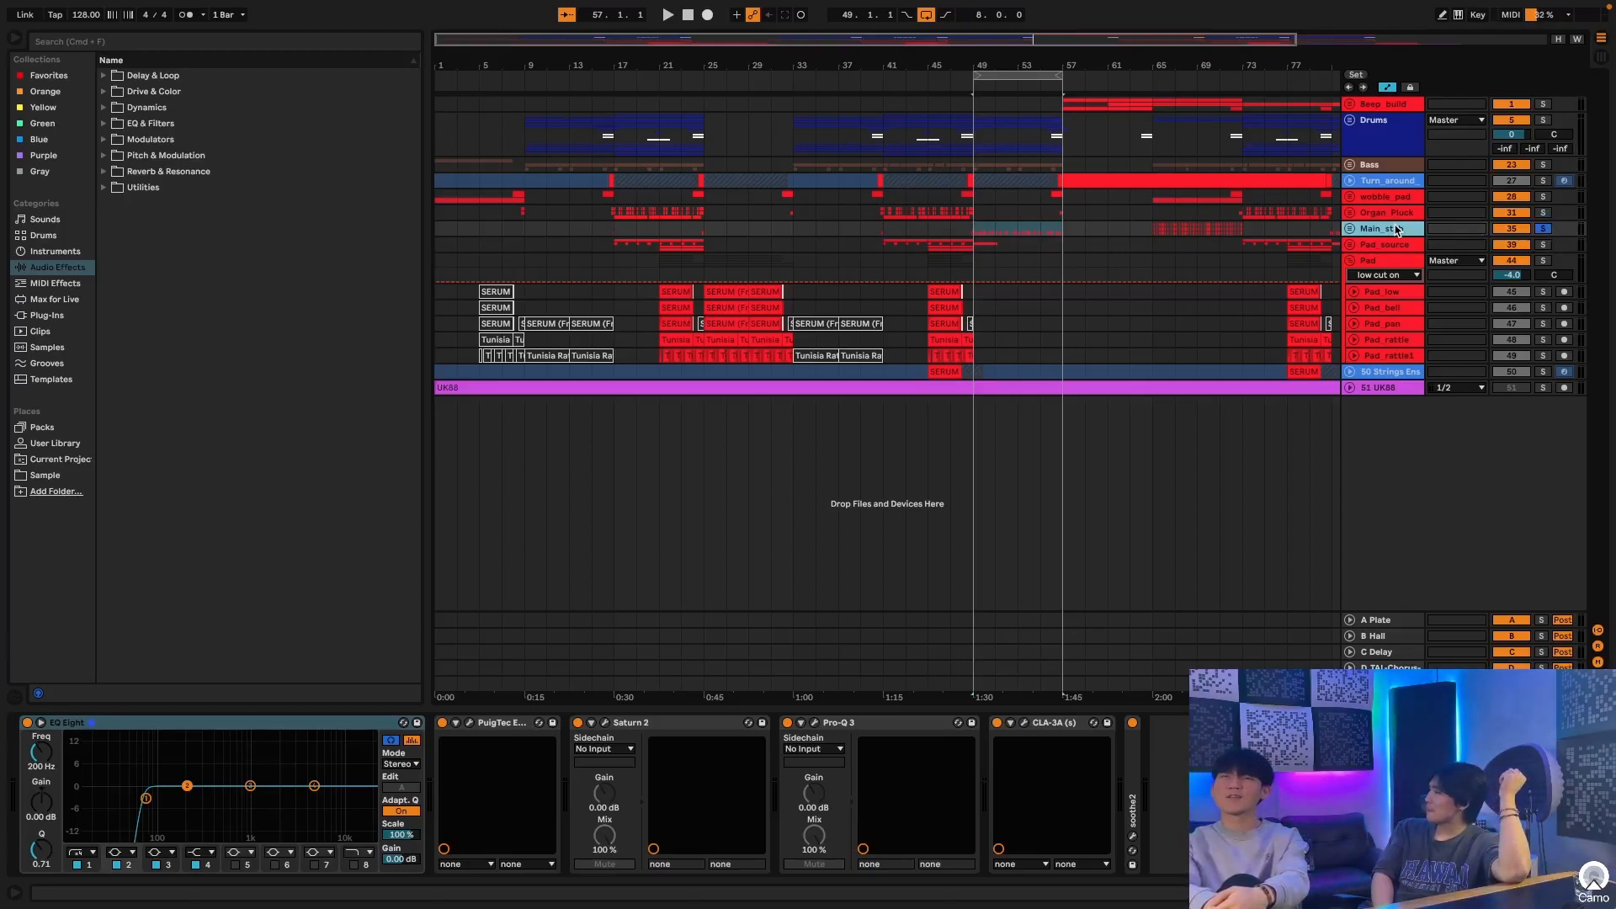
Step: Search the plug-ins for "arturia" and expand the AUv2 Arturia folder
{"action": "left_click", "coordinate": [78, 43]}
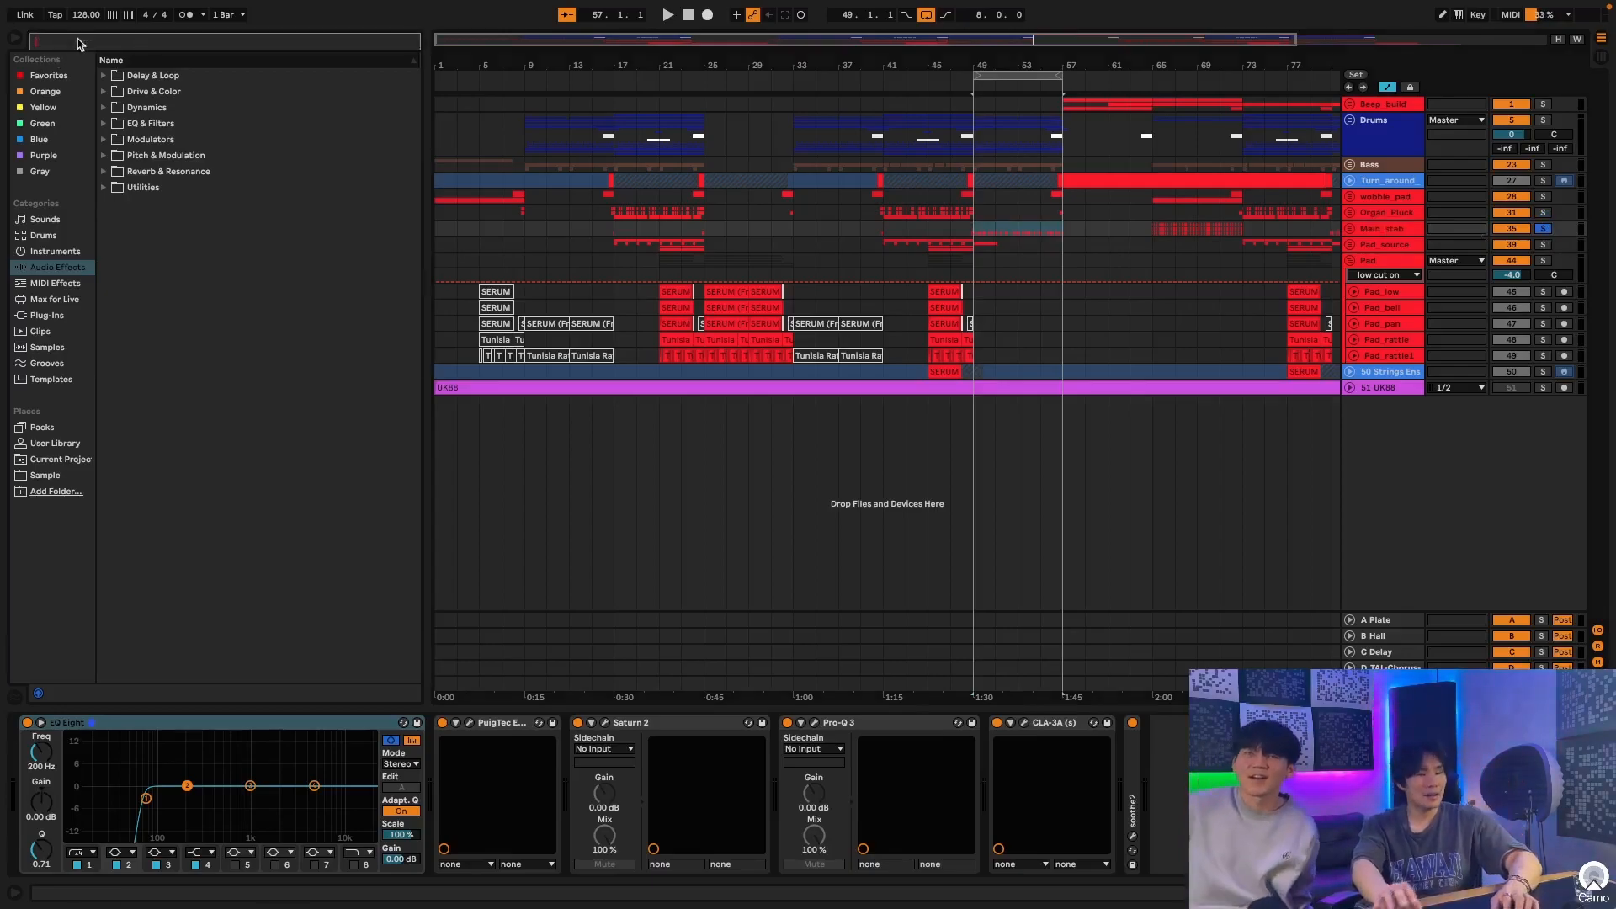
{"action": "type", "text": "arturia"}
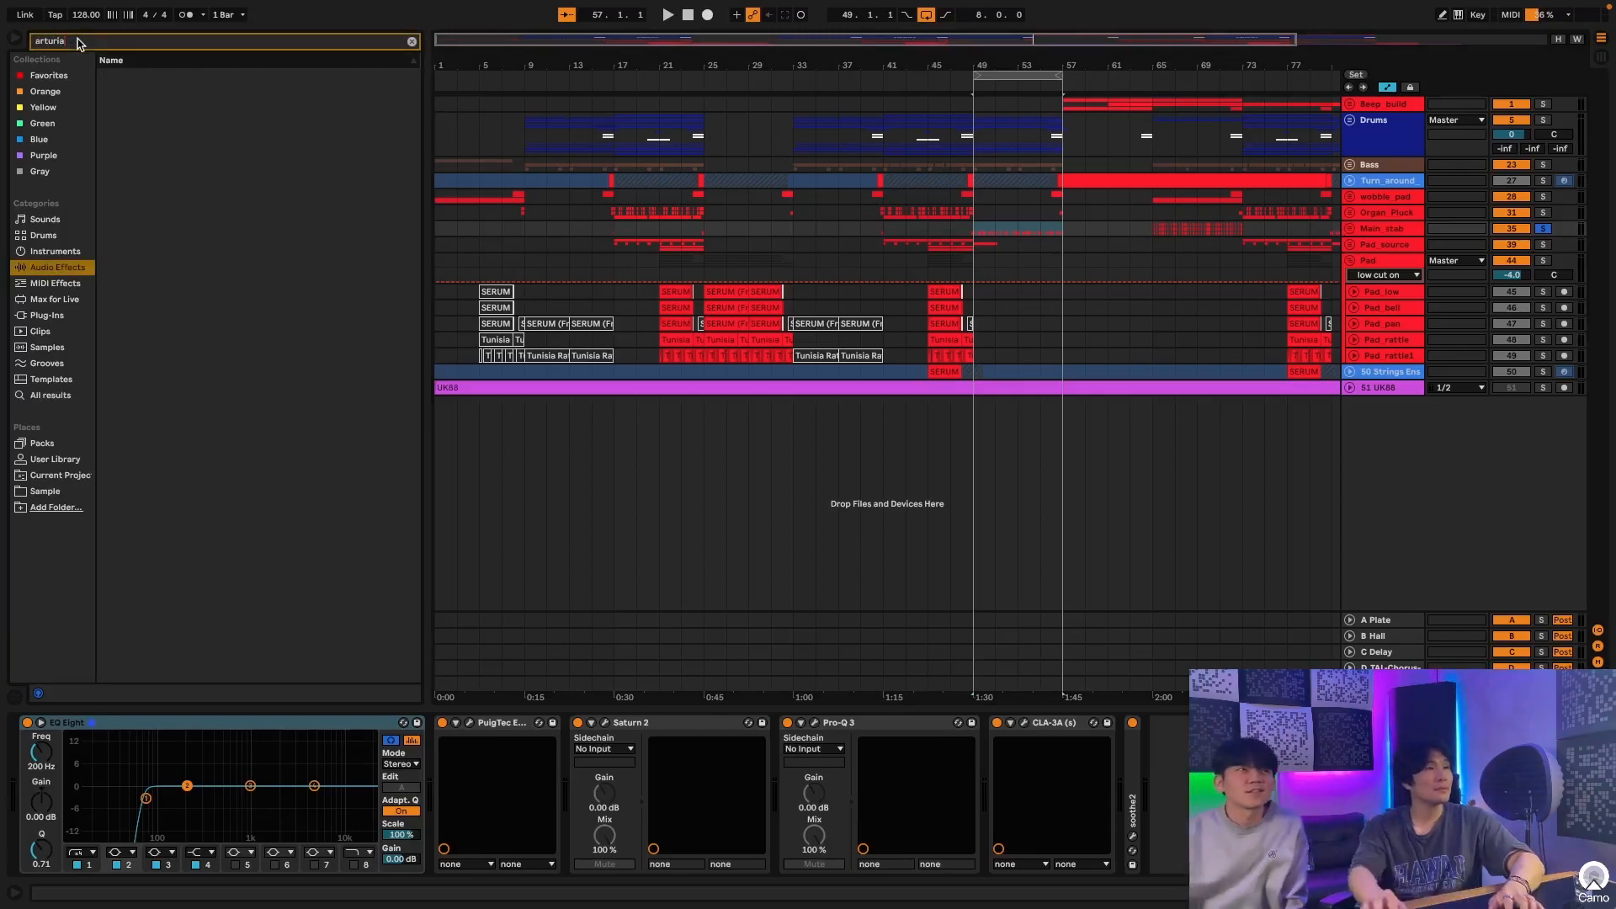
{"action": "left_click", "coordinate": [61, 315]}
{"action": "left_click", "coordinate": [109, 79]}
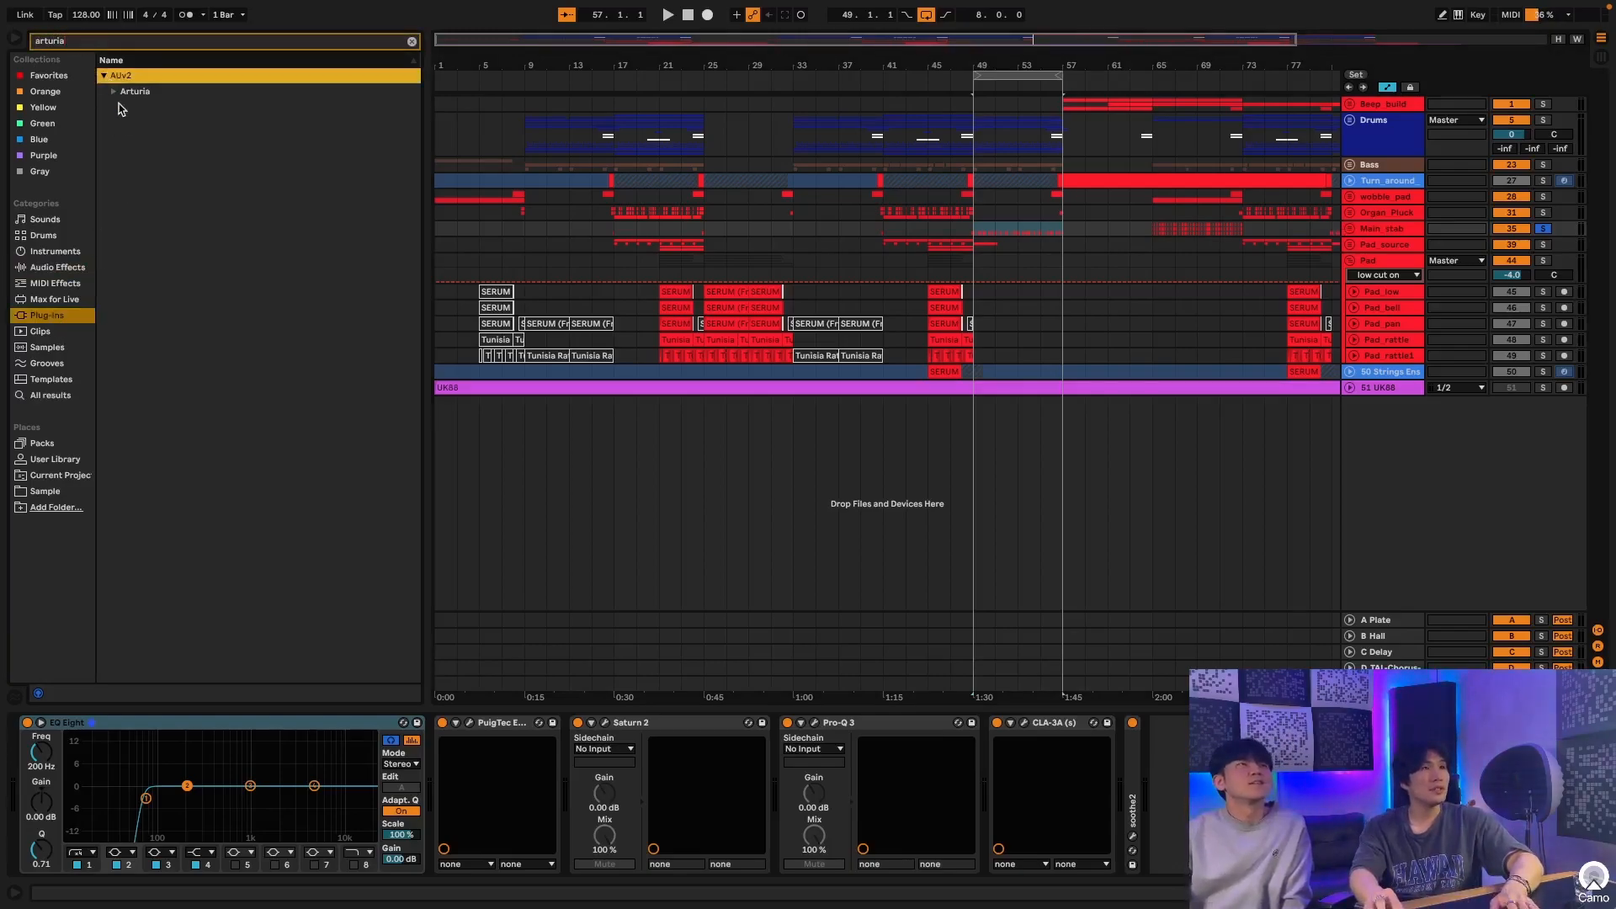
{"action": "left_click", "coordinate": [122, 101]}
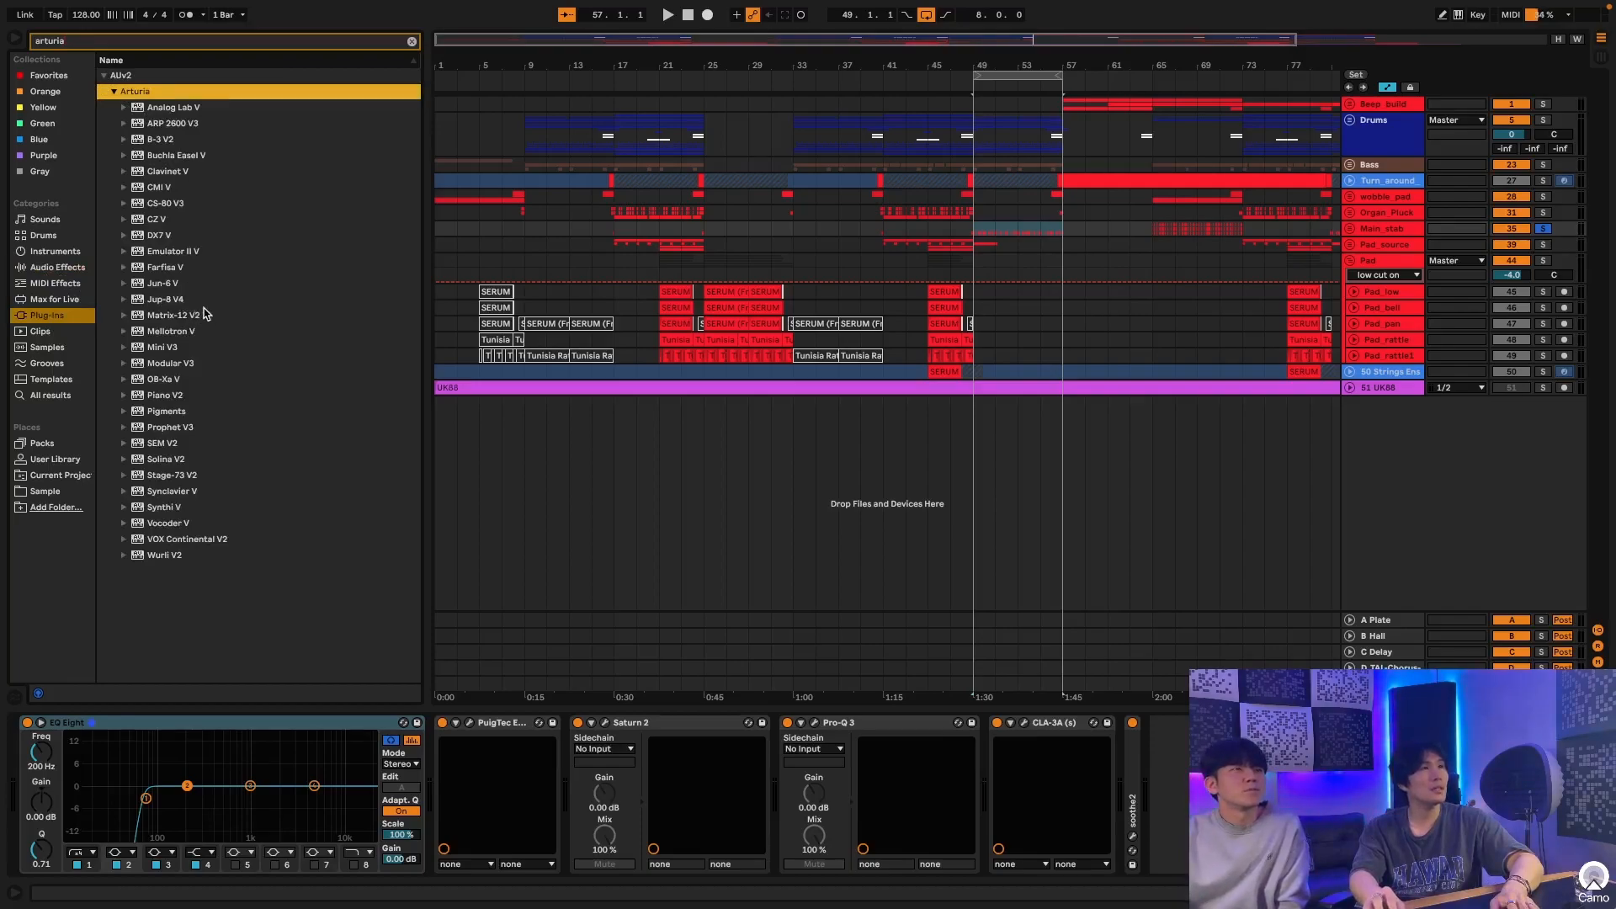
Step: Load the Arturia CS-80 V3 on a new track to view its panel, then delete that track
{"action": "left_click", "coordinate": [177, 206]}
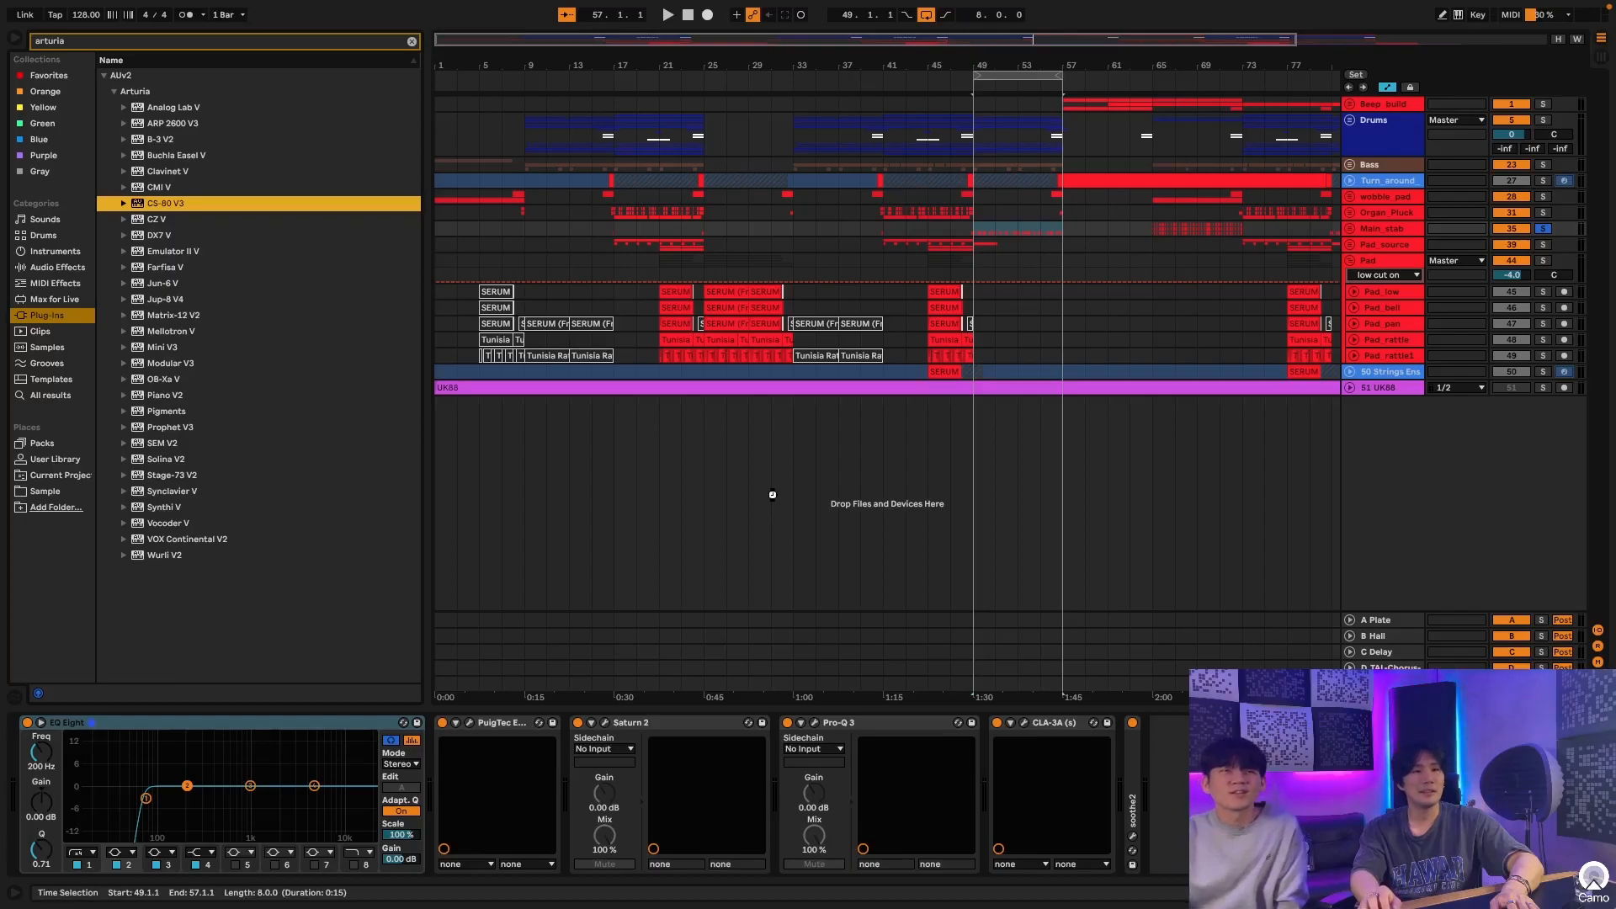
{"action": "key", "text": "Return"}
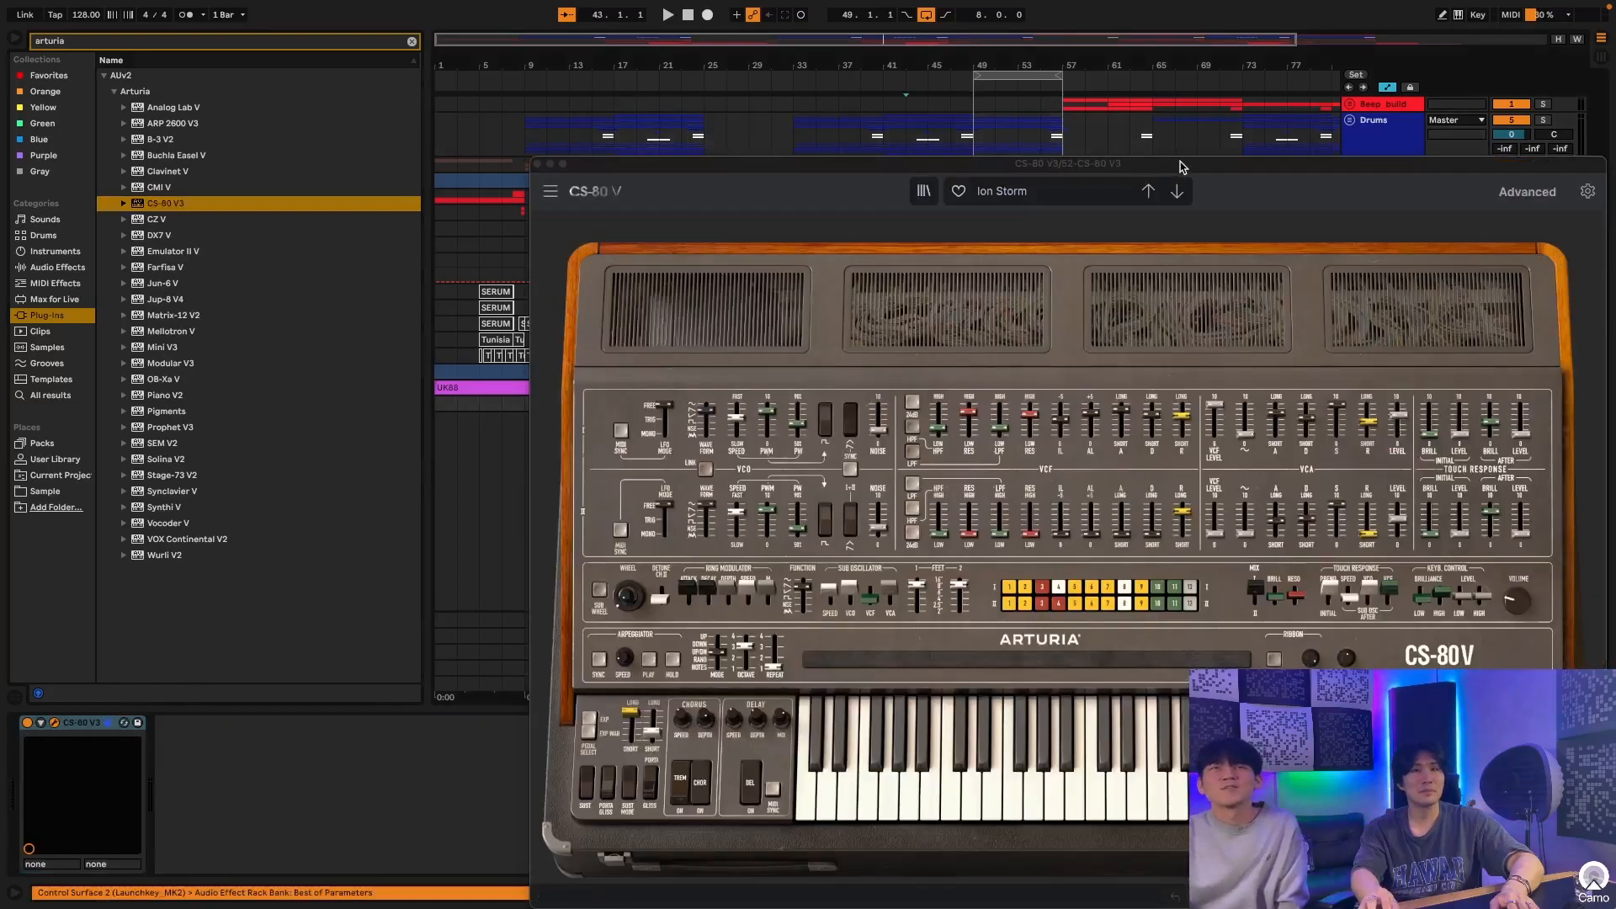
{"action": "left_click_drag", "start_coordinate": [1179, 165], "coordinate": [971, 16]}
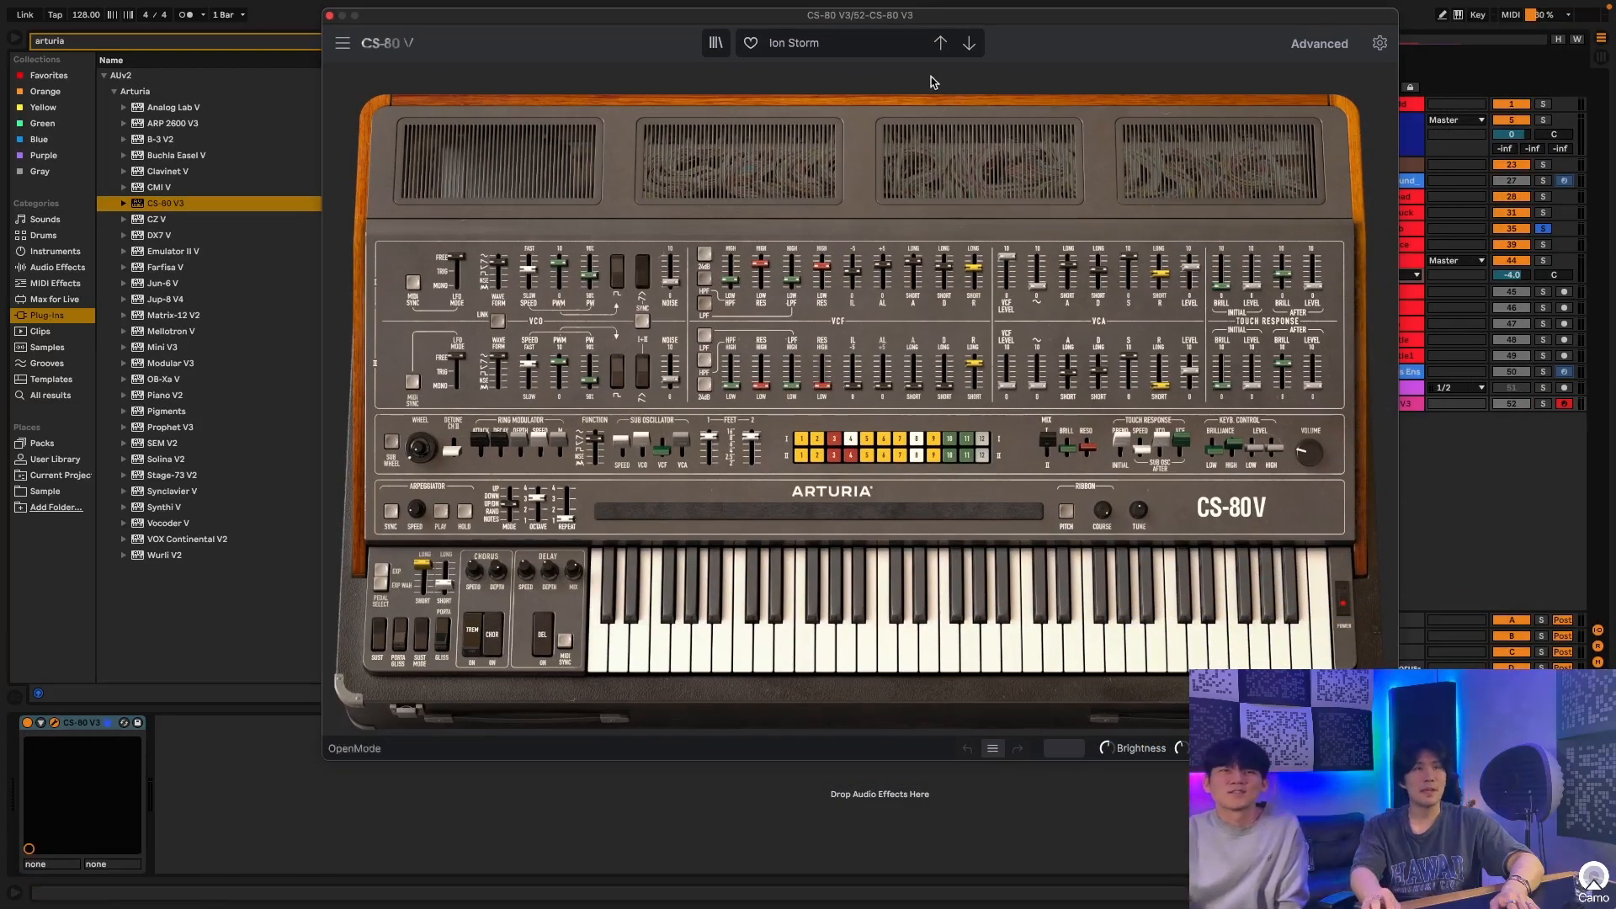
{"action": "left_click", "coordinate": [1416, 407]}
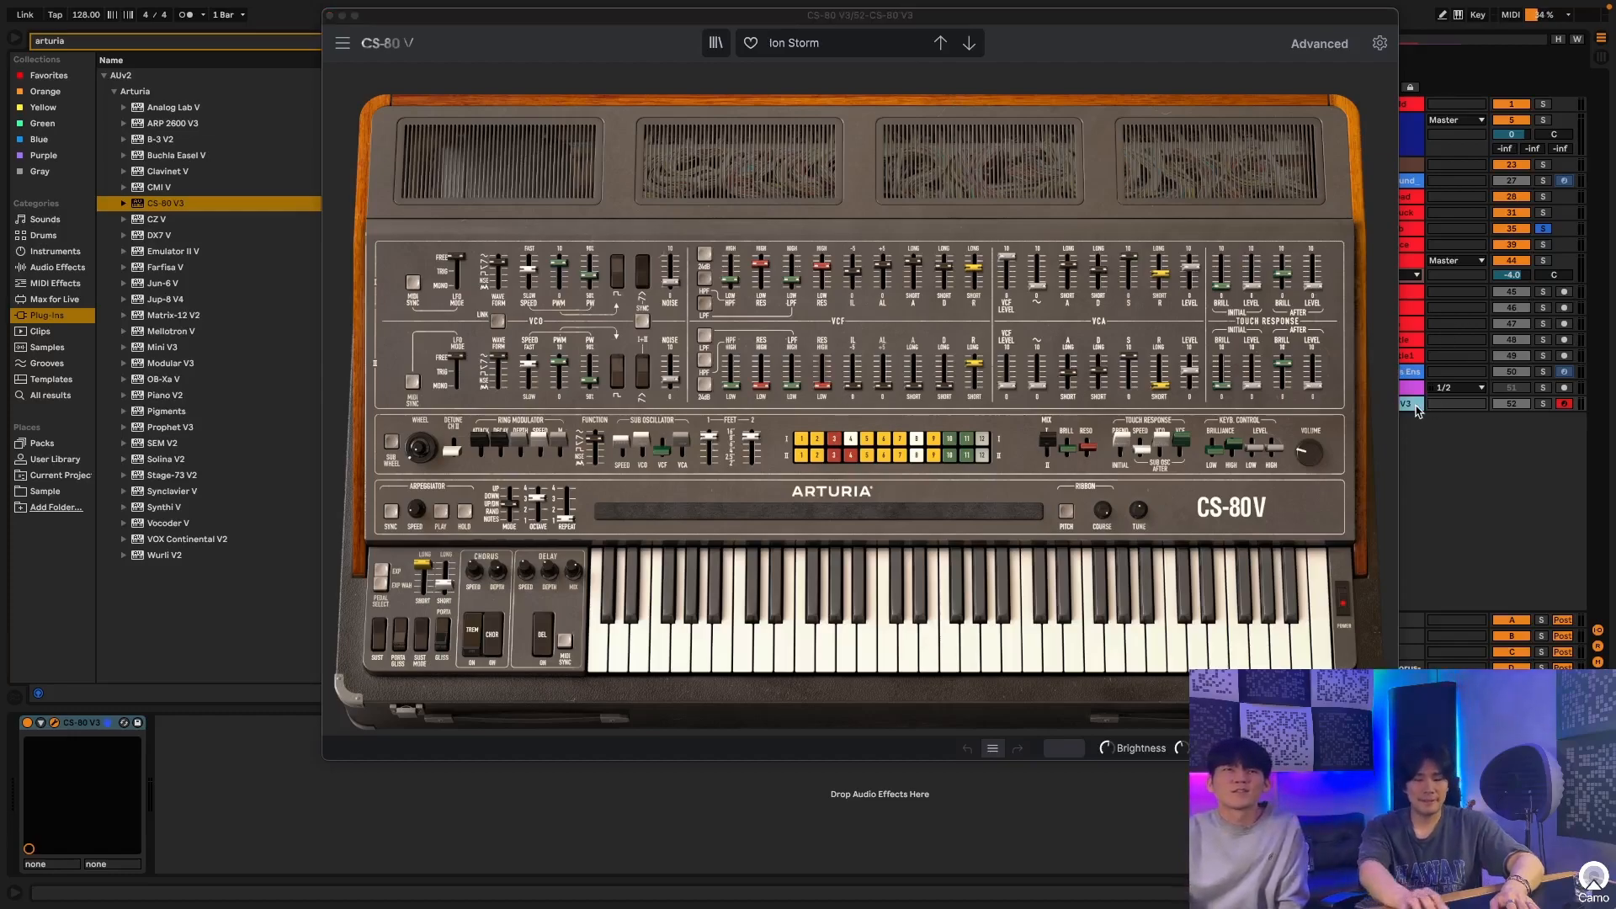
{"action": "key", "text": "Delete"}
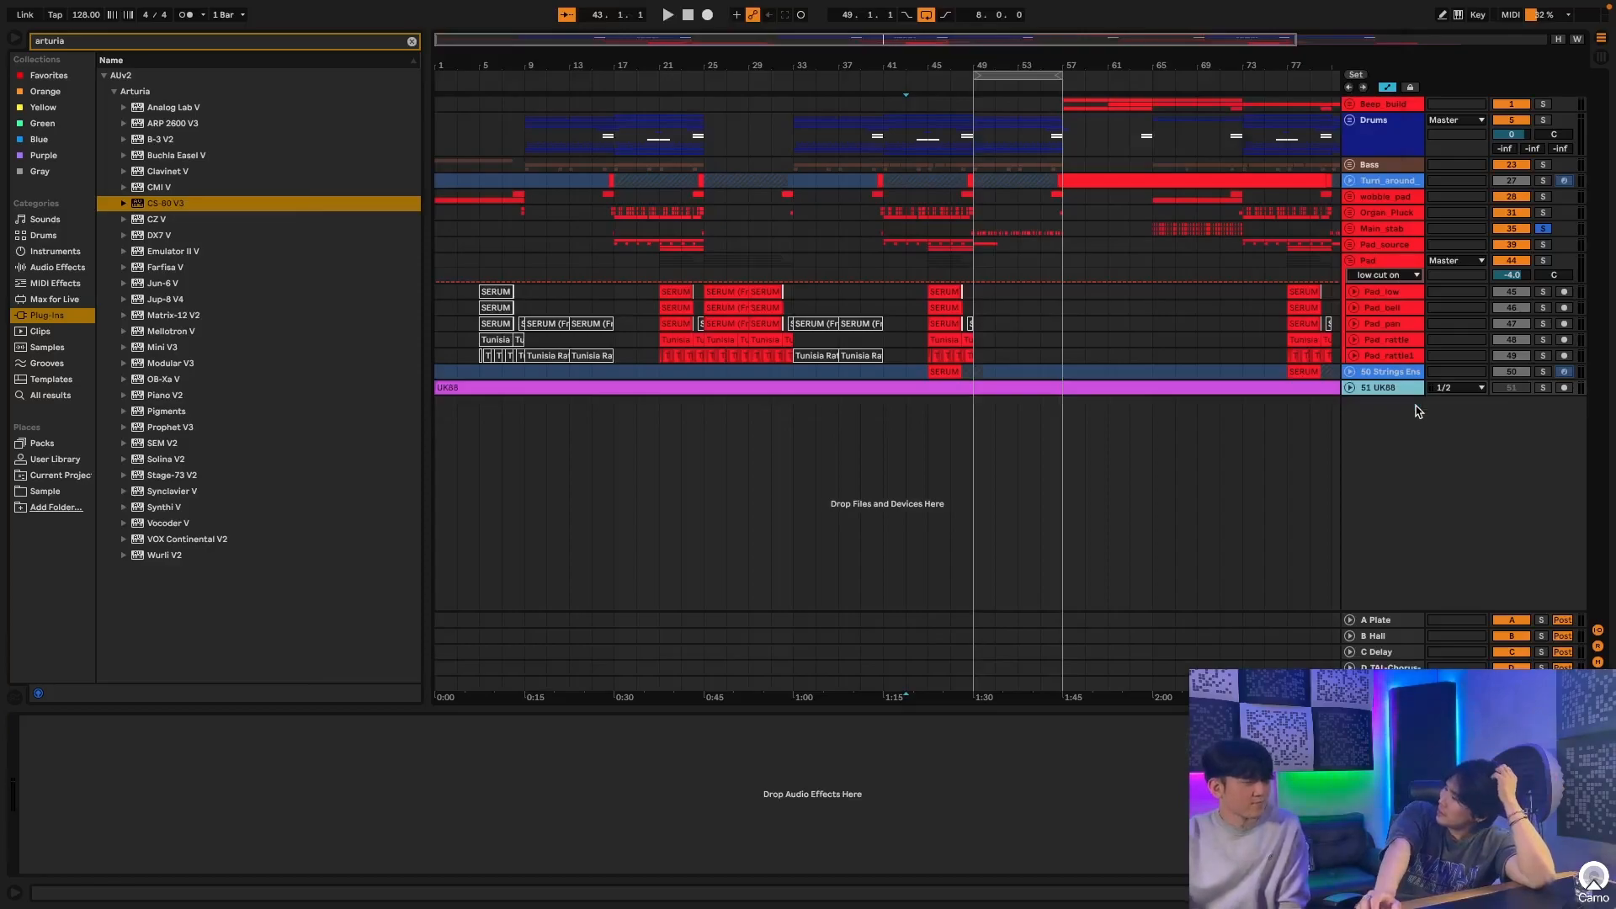
Step: Unfold the Main_stab group and loop the samped_arp clips from 48.4.3 to bar 57
{"action": "scroll", "coordinate": [1300, 307], "scroll_direction": "right", "scroll_amount": 5}
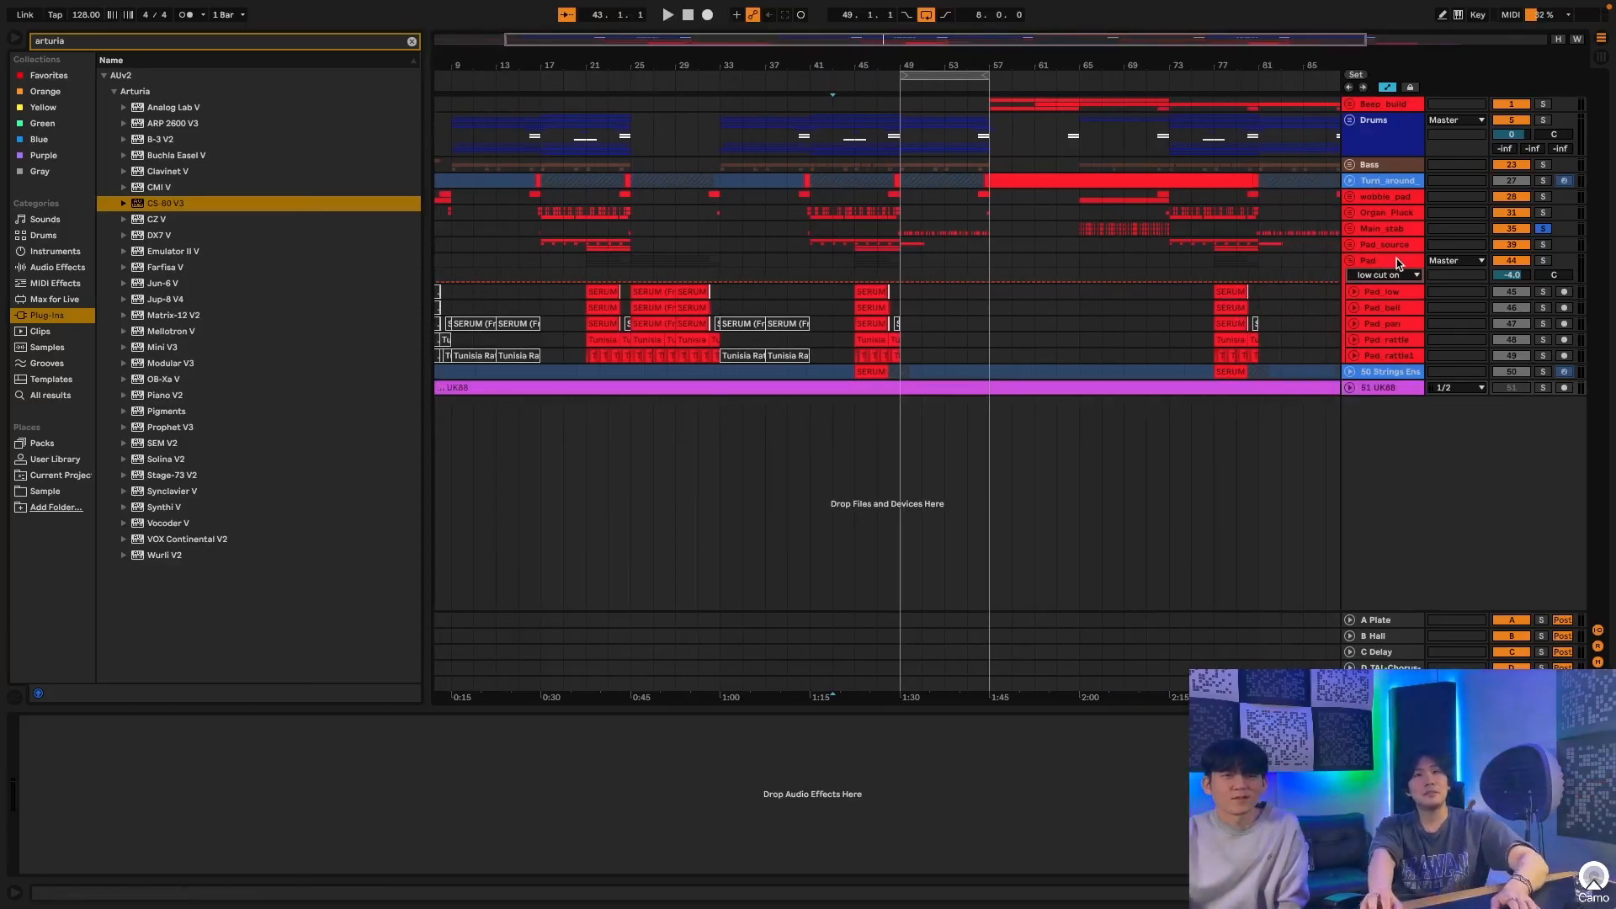
{"action": "left_click", "coordinate": [1349, 229]}
{"action": "scroll", "coordinate": [1102, 259], "scroll_direction": "right", "scroll_amount": 8}
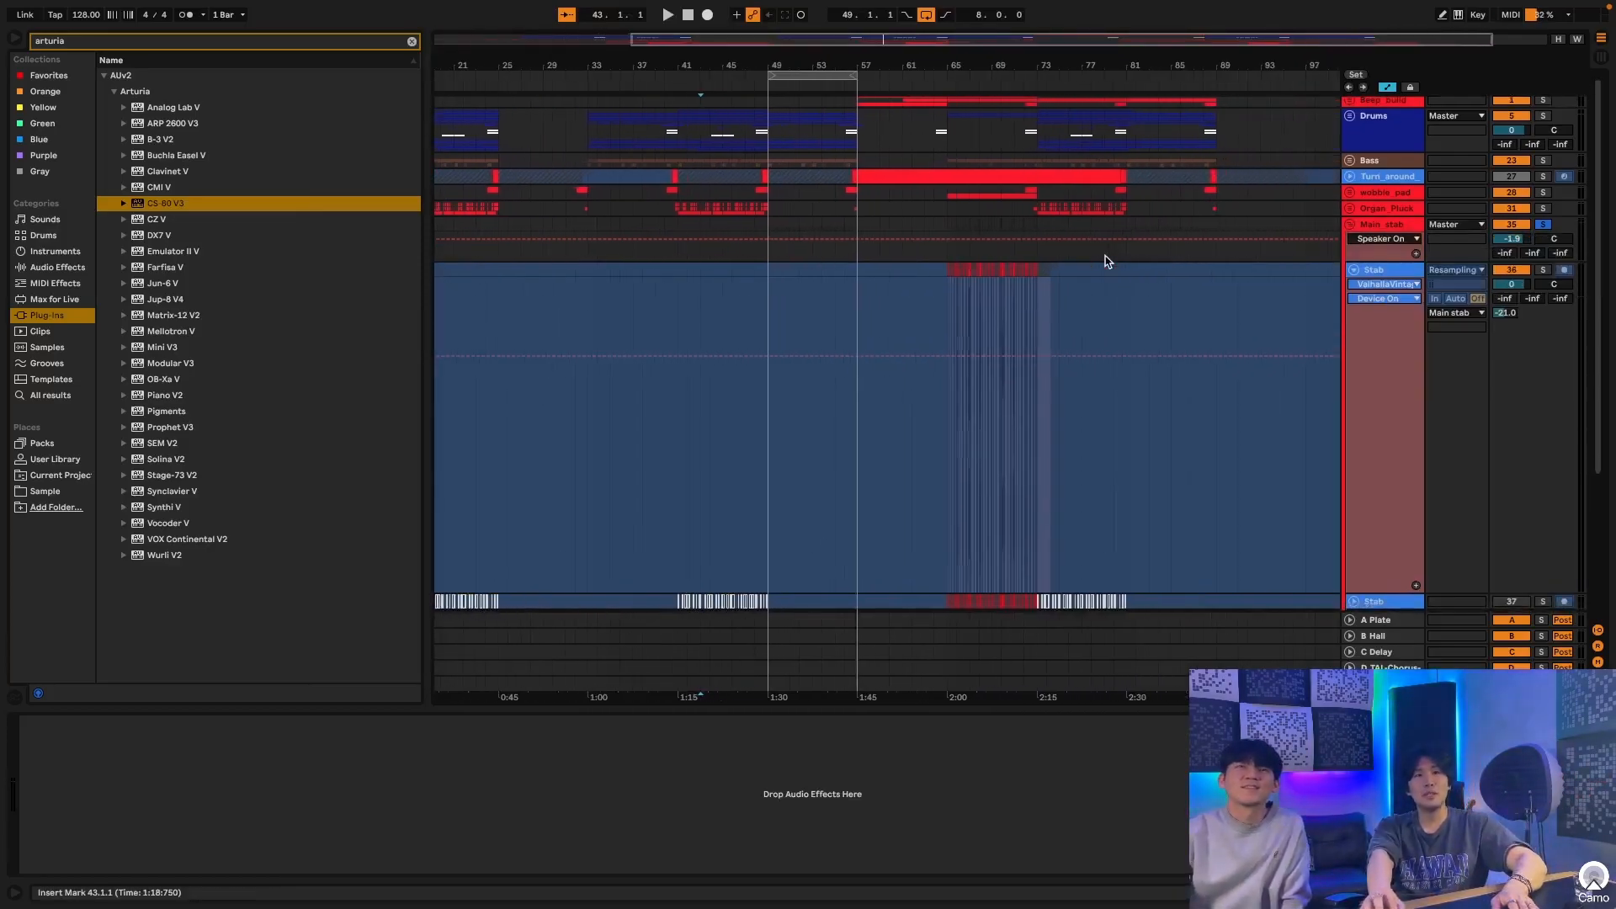
{"action": "scroll", "coordinate": [801, 239], "scroll_direction": "left", "scroll_amount": 3}
{"action": "scroll", "coordinate": [800, 238], "scroll_direction": "down", "scroll_amount": 4}
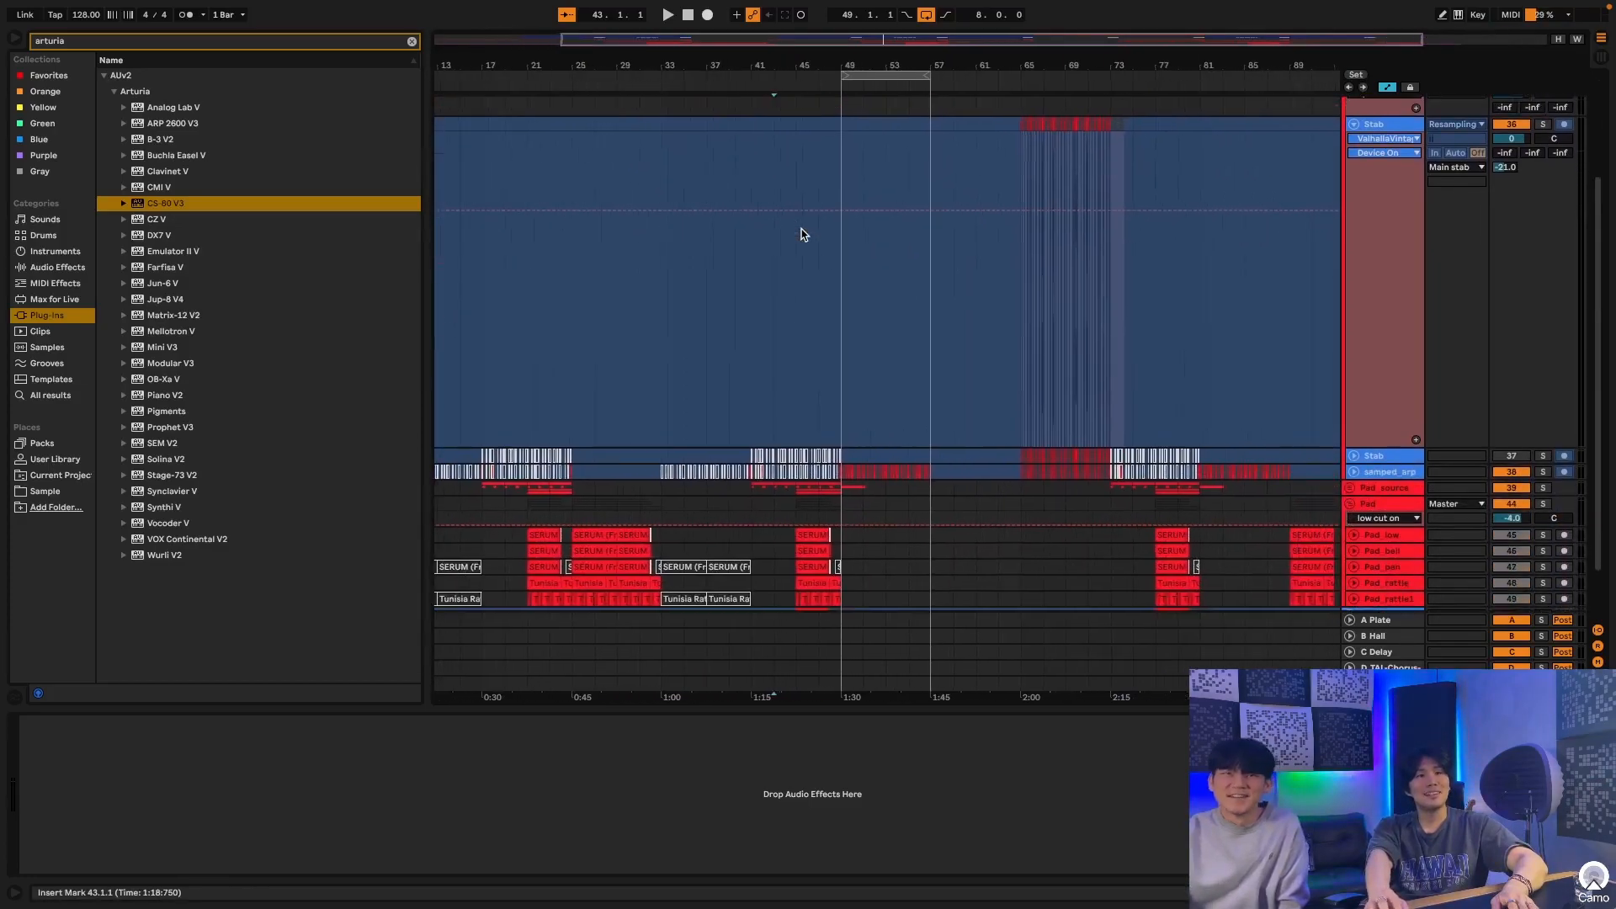
{"action": "left_click", "coordinate": [844, 470]}
{"action": "left_click_drag", "start_coordinate": [871, 72], "coordinate": [751, 508]}
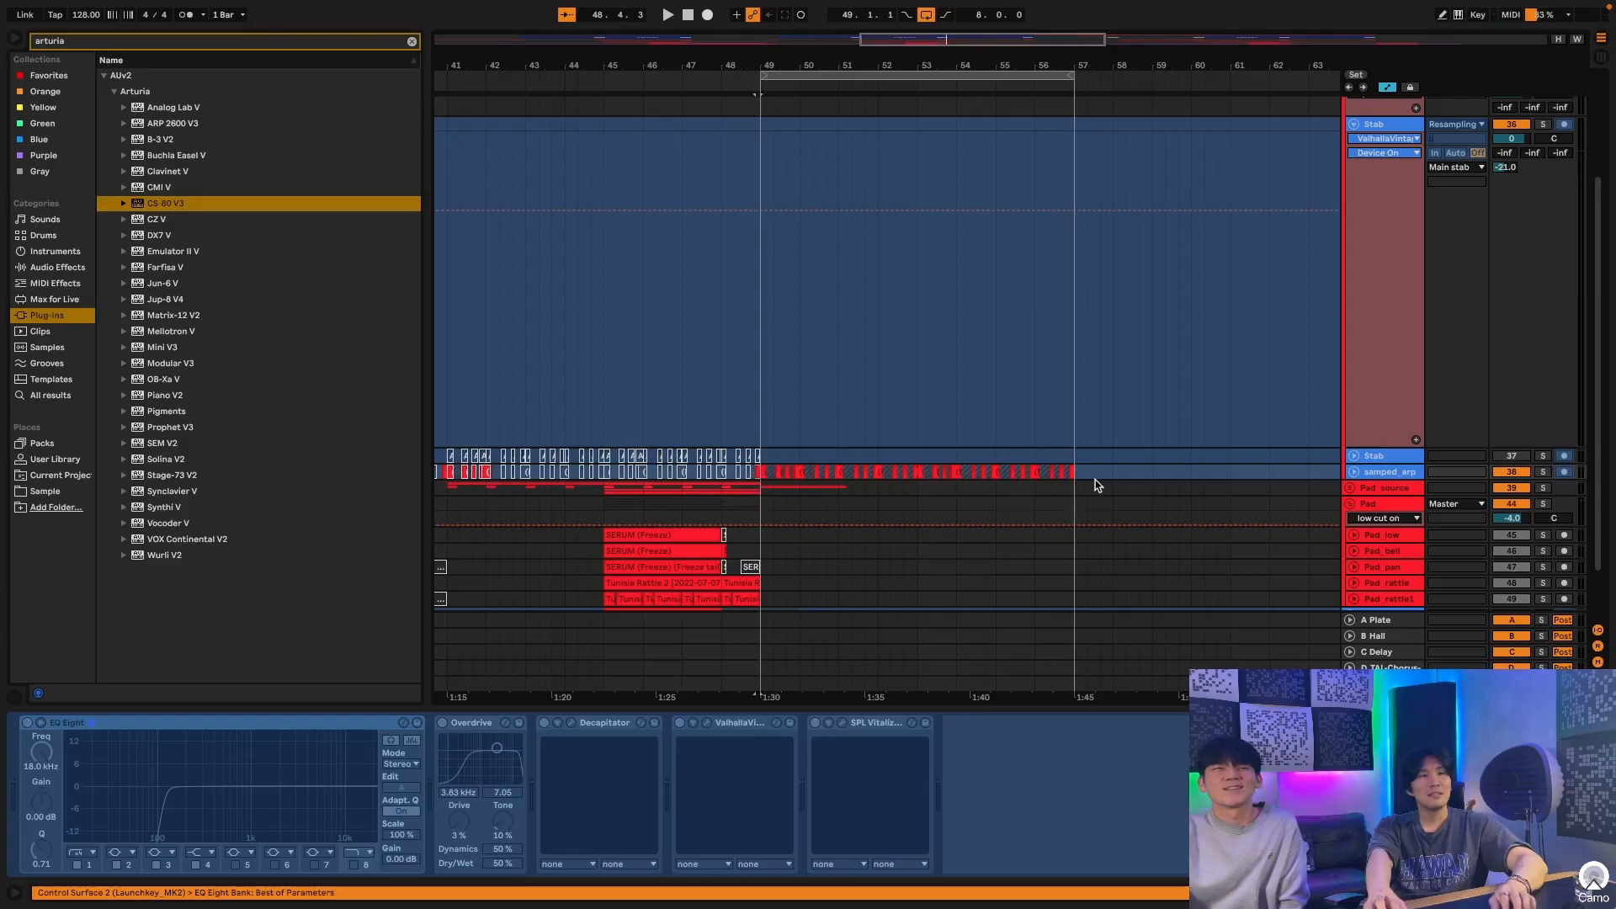
{"action": "left_click", "coordinate": [1072, 471]}
{"action": "key", "text": "super+l"}
Step: Solo the samped_arp track and play the looped section
{"action": "scroll", "coordinate": [1473, 492], "scroll_direction": "down", "scroll_amount": 3}
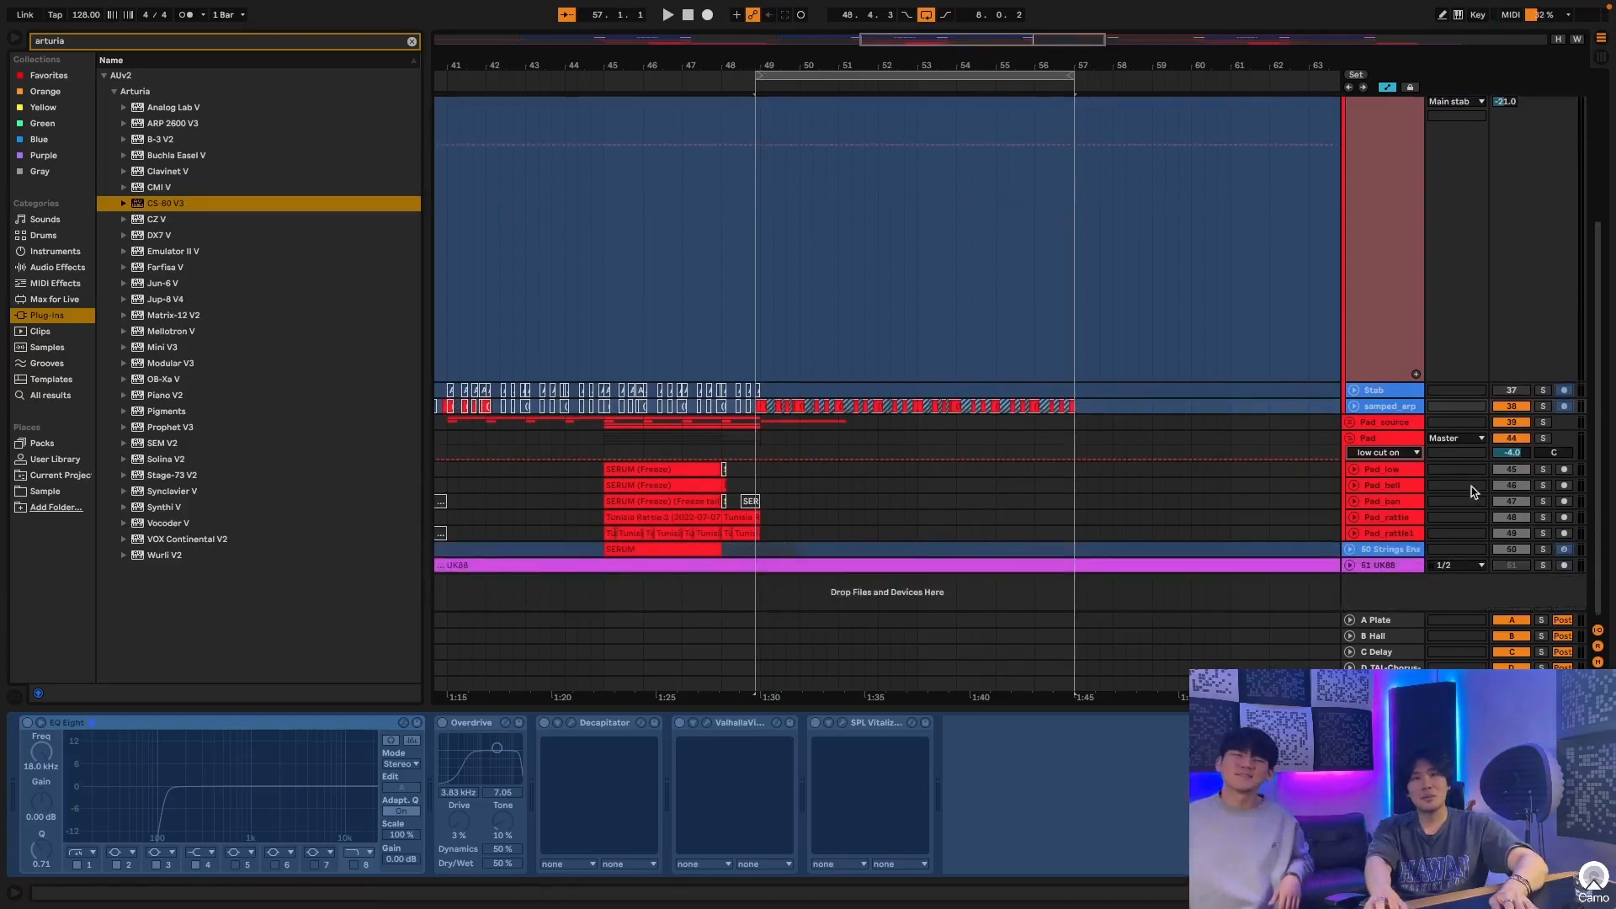
{"action": "scroll", "coordinate": [1024, 383], "scroll_direction": "right", "scroll_amount": 3}
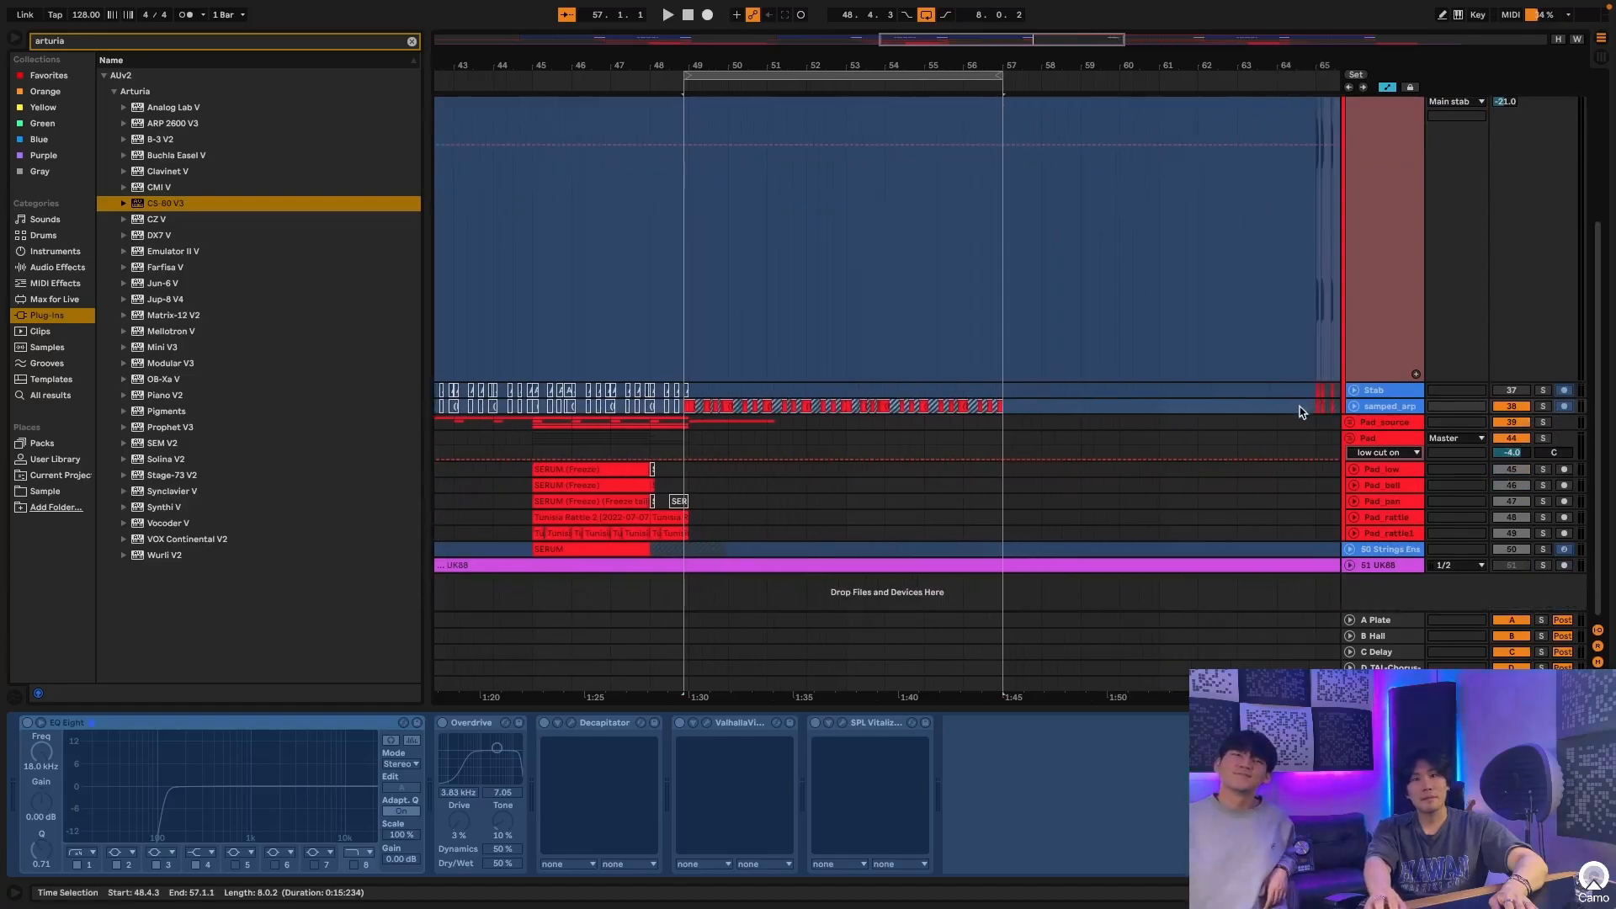
{"action": "scroll", "coordinate": [1373, 411], "scroll_direction": "up", "scroll_amount": 5}
{"action": "scroll", "coordinate": [1394, 381], "scroll_direction": "down", "scroll_amount": 4}
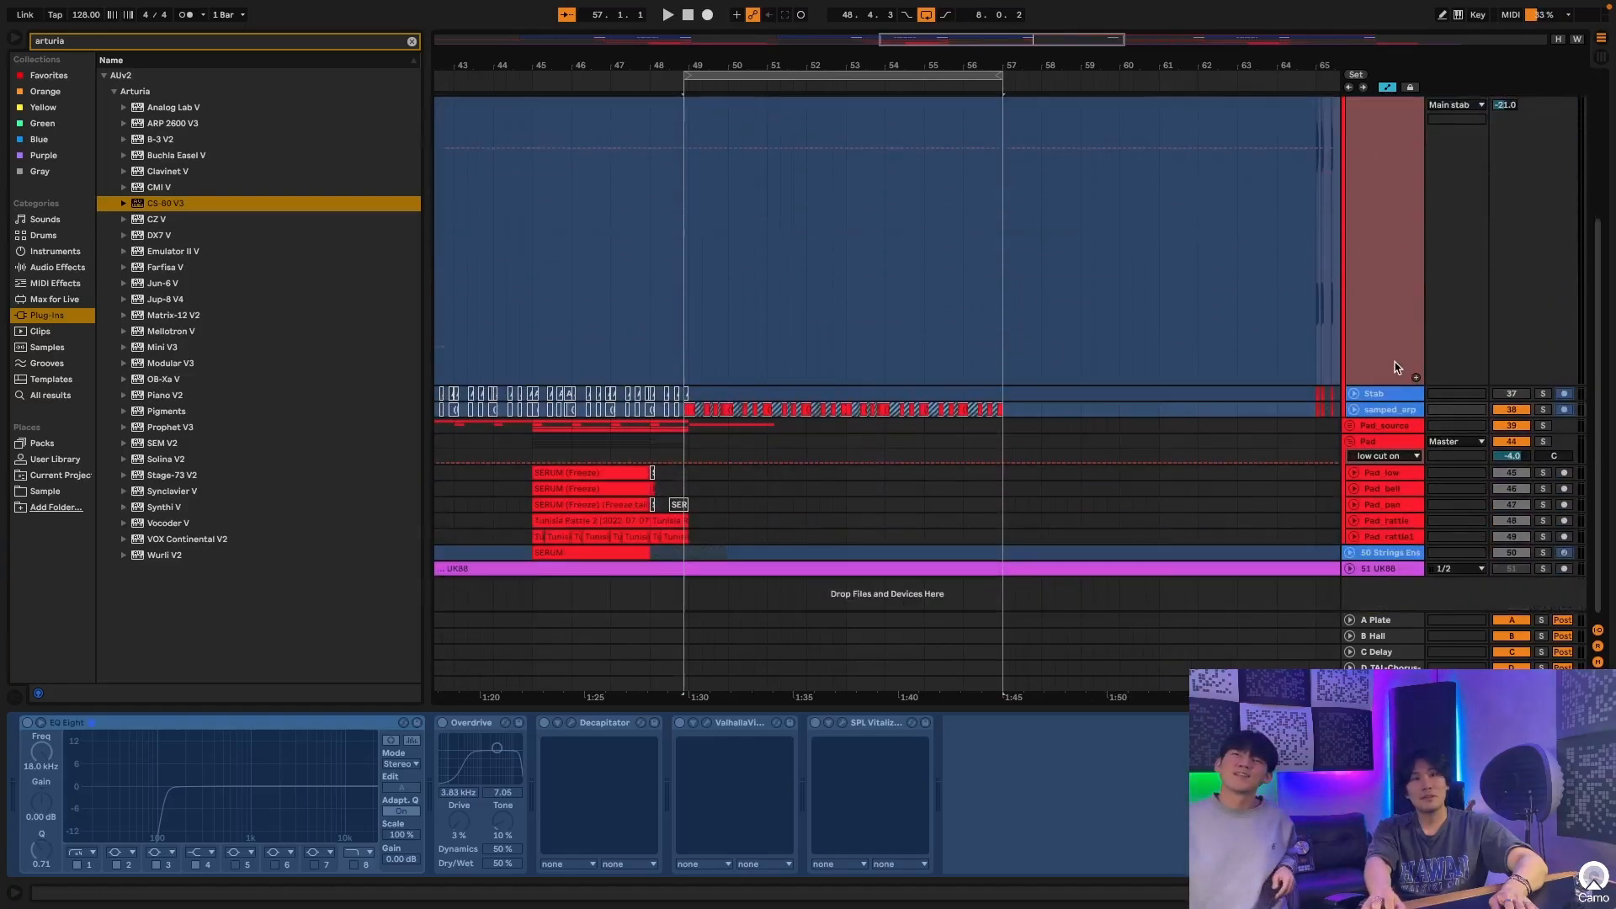
{"action": "left_click", "coordinate": [1545, 409]}
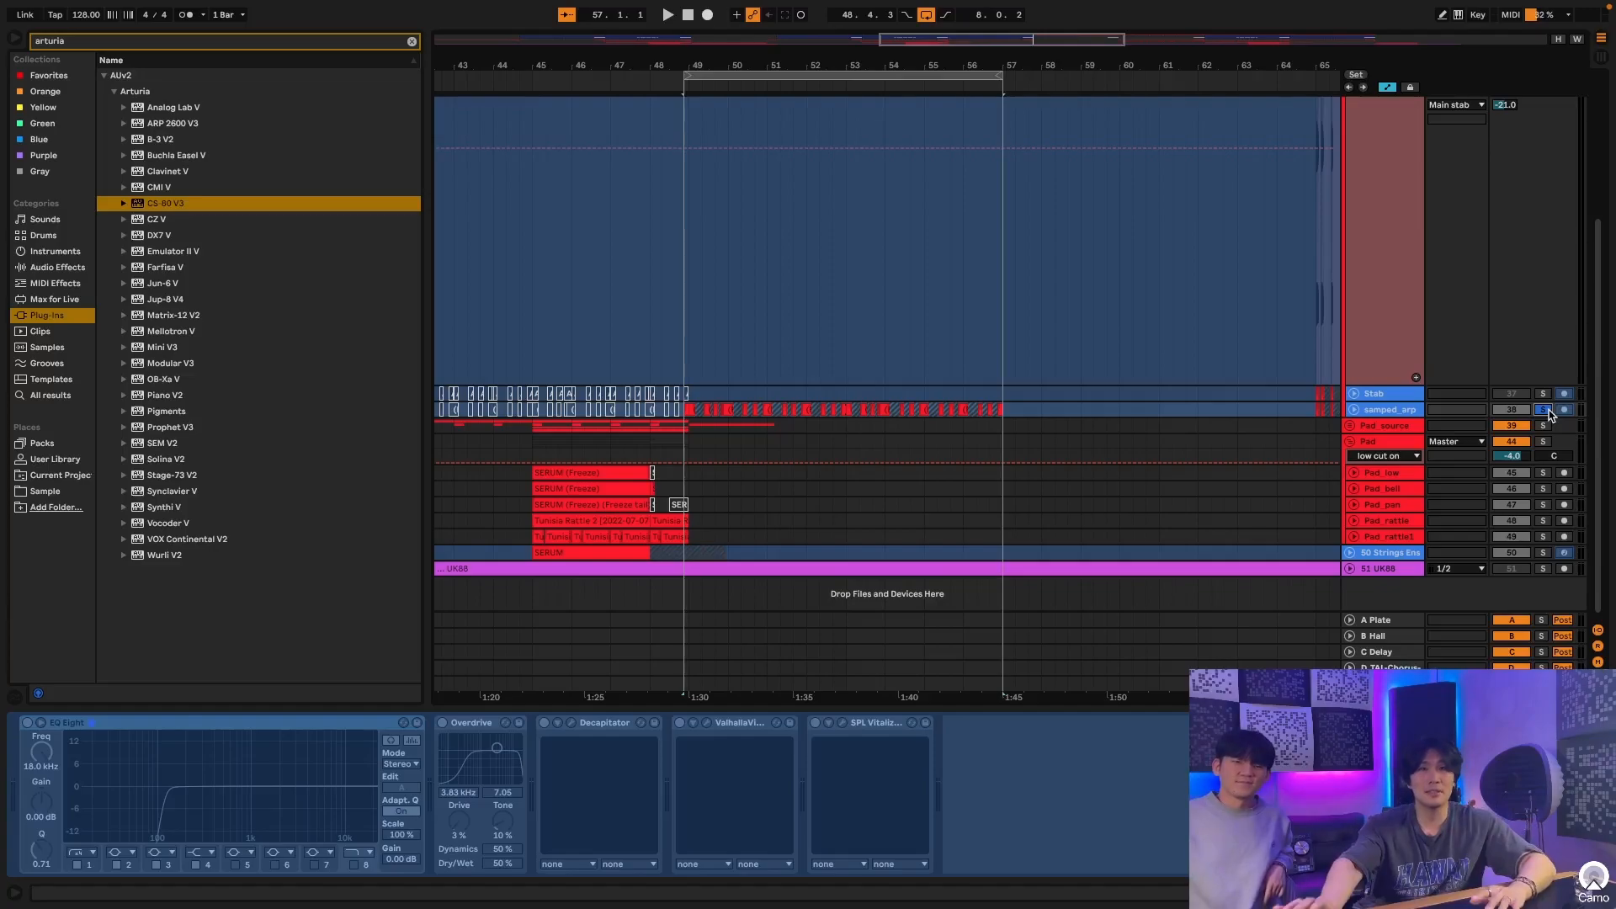
{"action": "key", "text": "space"}
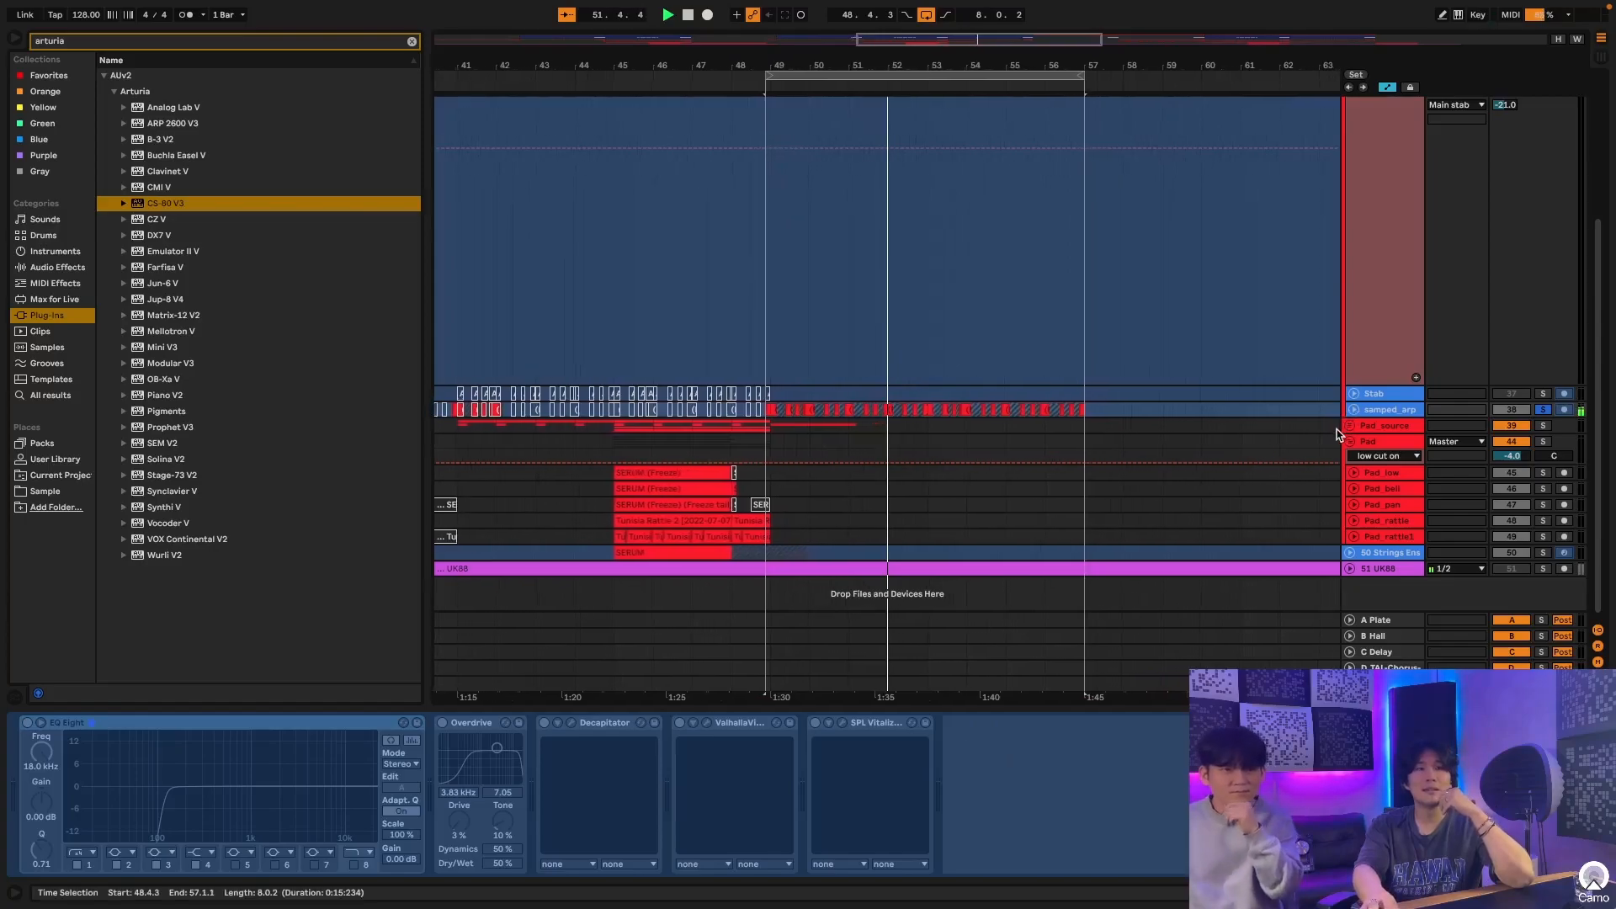
Step: Unfold the samped_arp track and open its clip at bar 49 for inspection
{"action": "left_click", "coordinate": [1352, 410]}
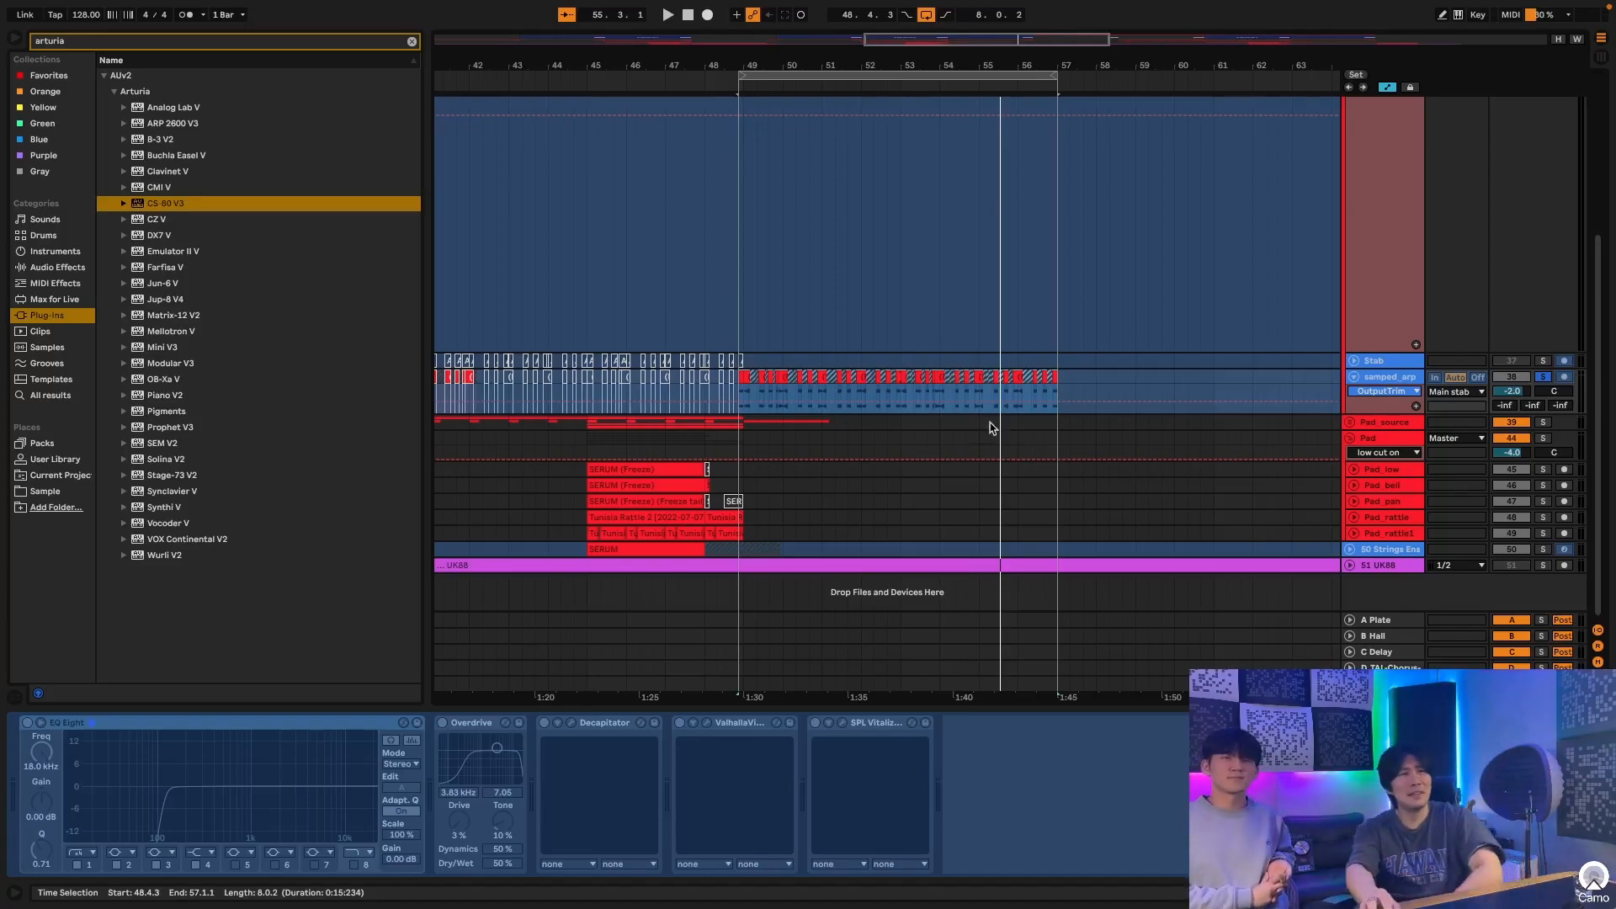
{"action": "left_click", "coordinate": [745, 371]}
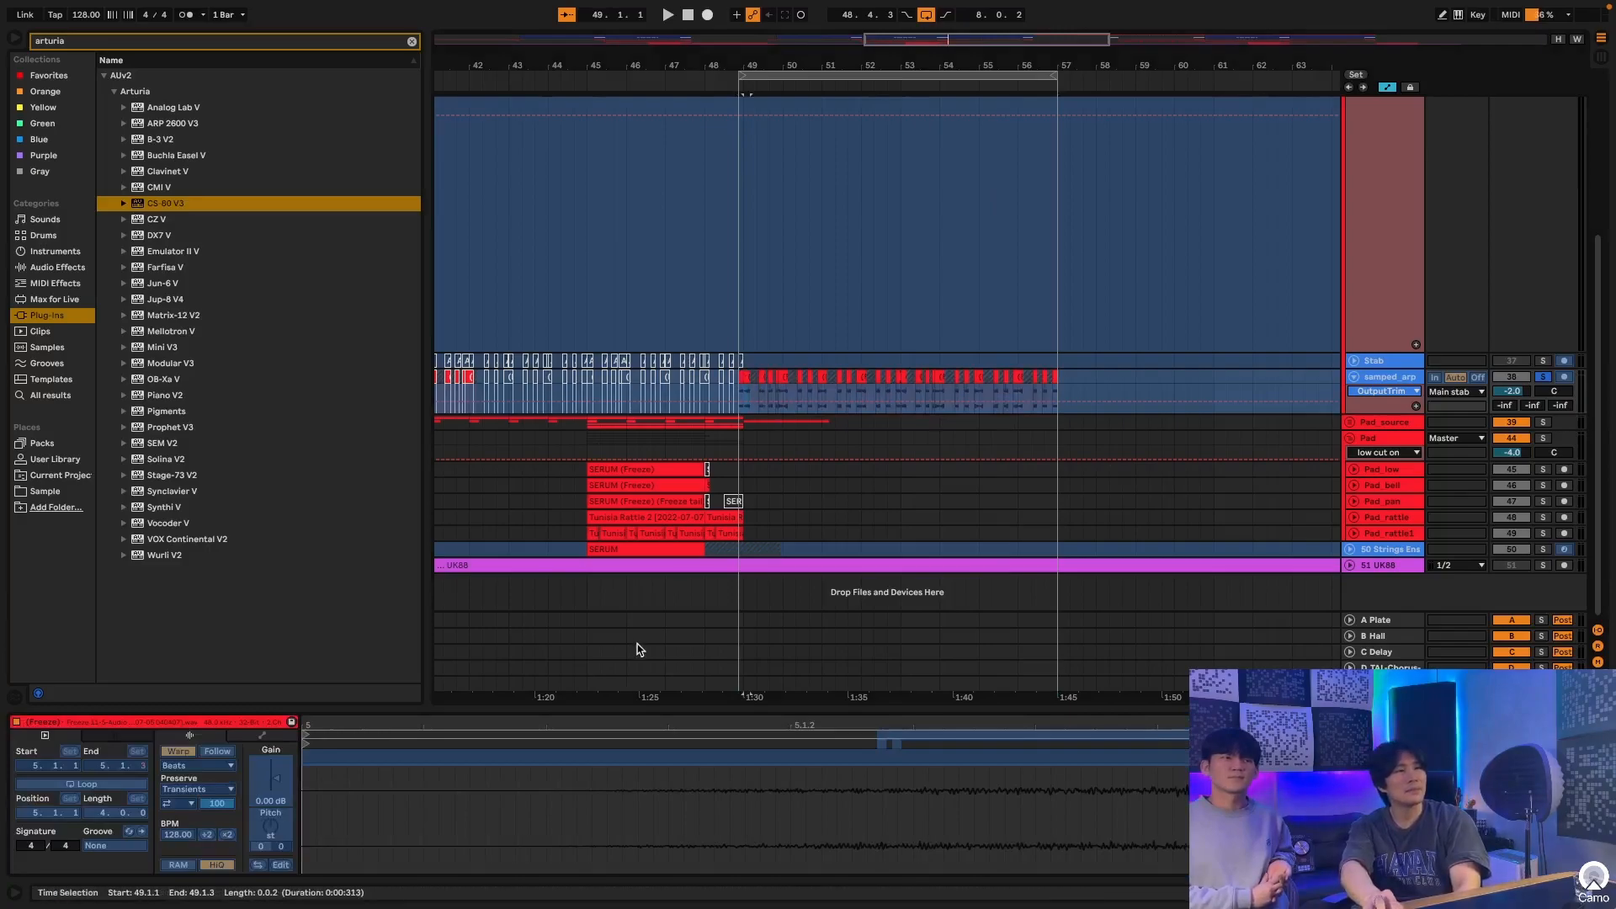
{"action": "right_click", "coordinate": [1401, 378]}
{"action": "key", "text": "Escape"}
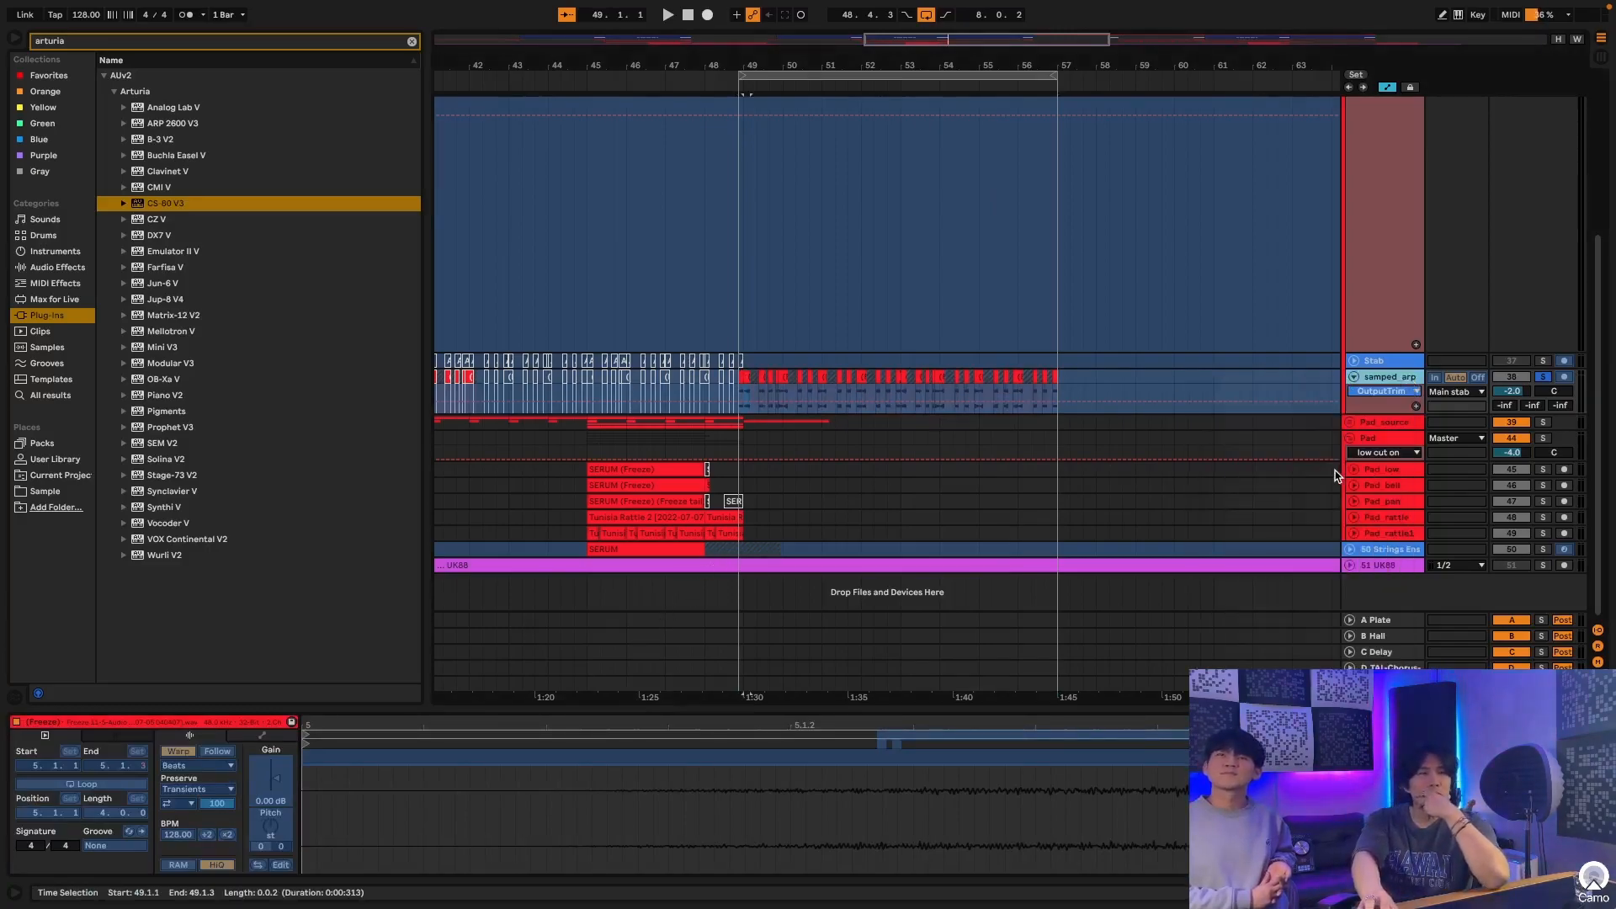
Step: Unfreeze samped_arp, try different warp settings on the bar 49 clip, then undo the warp changes and the unfreeze
{"action": "right_click", "coordinate": [1403, 379]}
{"action": "left_click", "coordinate": [1447, 480]}
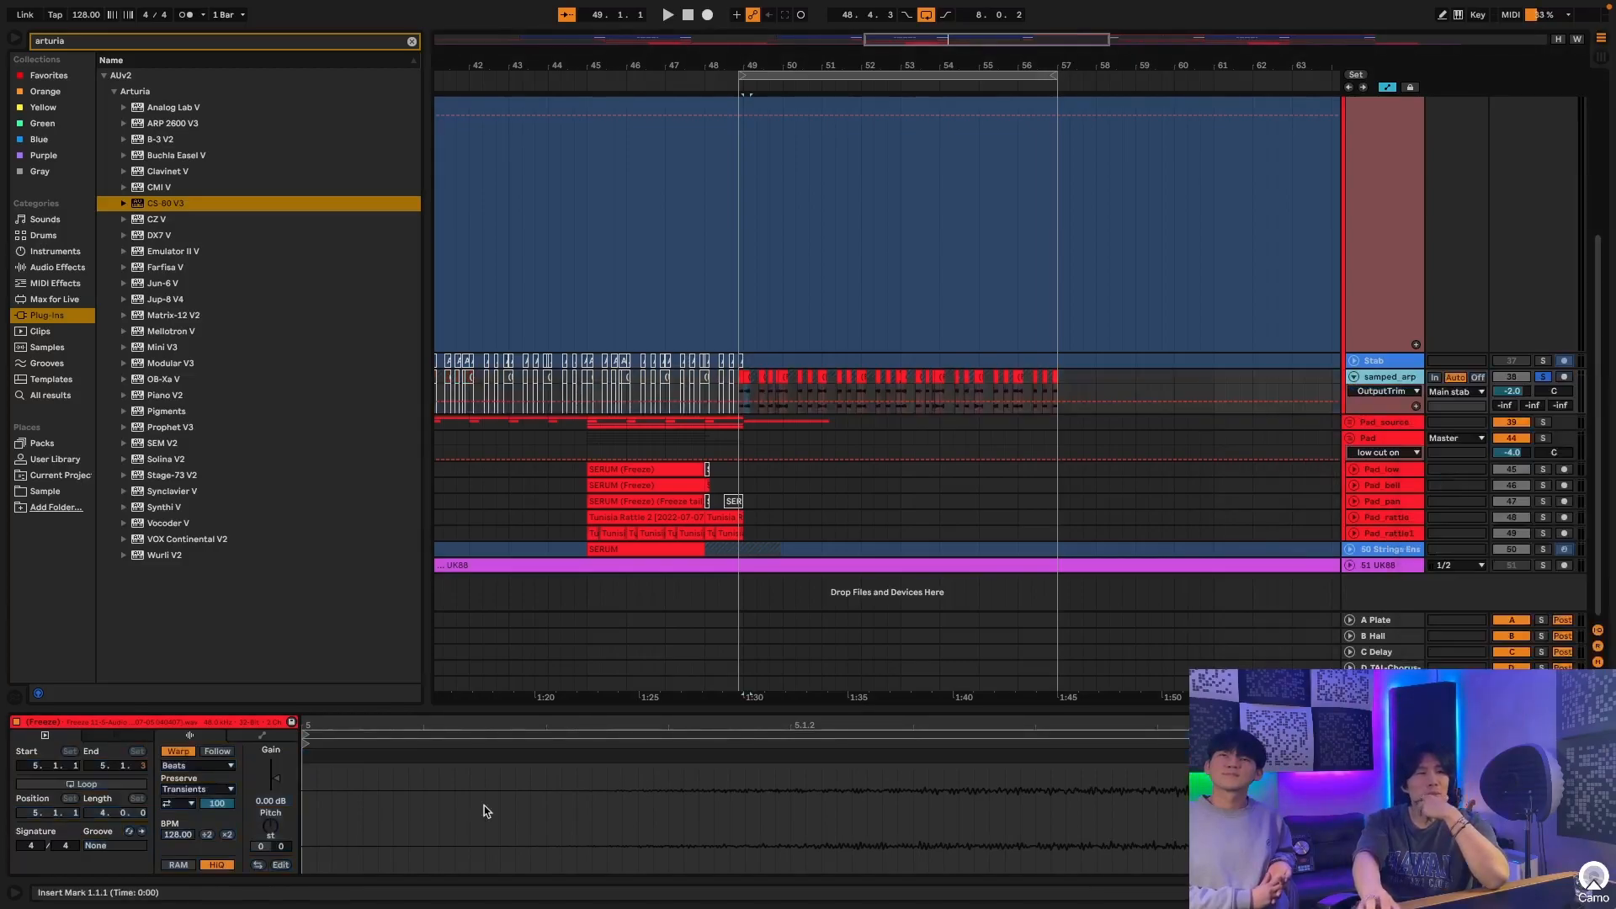
{"action": "left_click", "coordinate": [193, 766]}
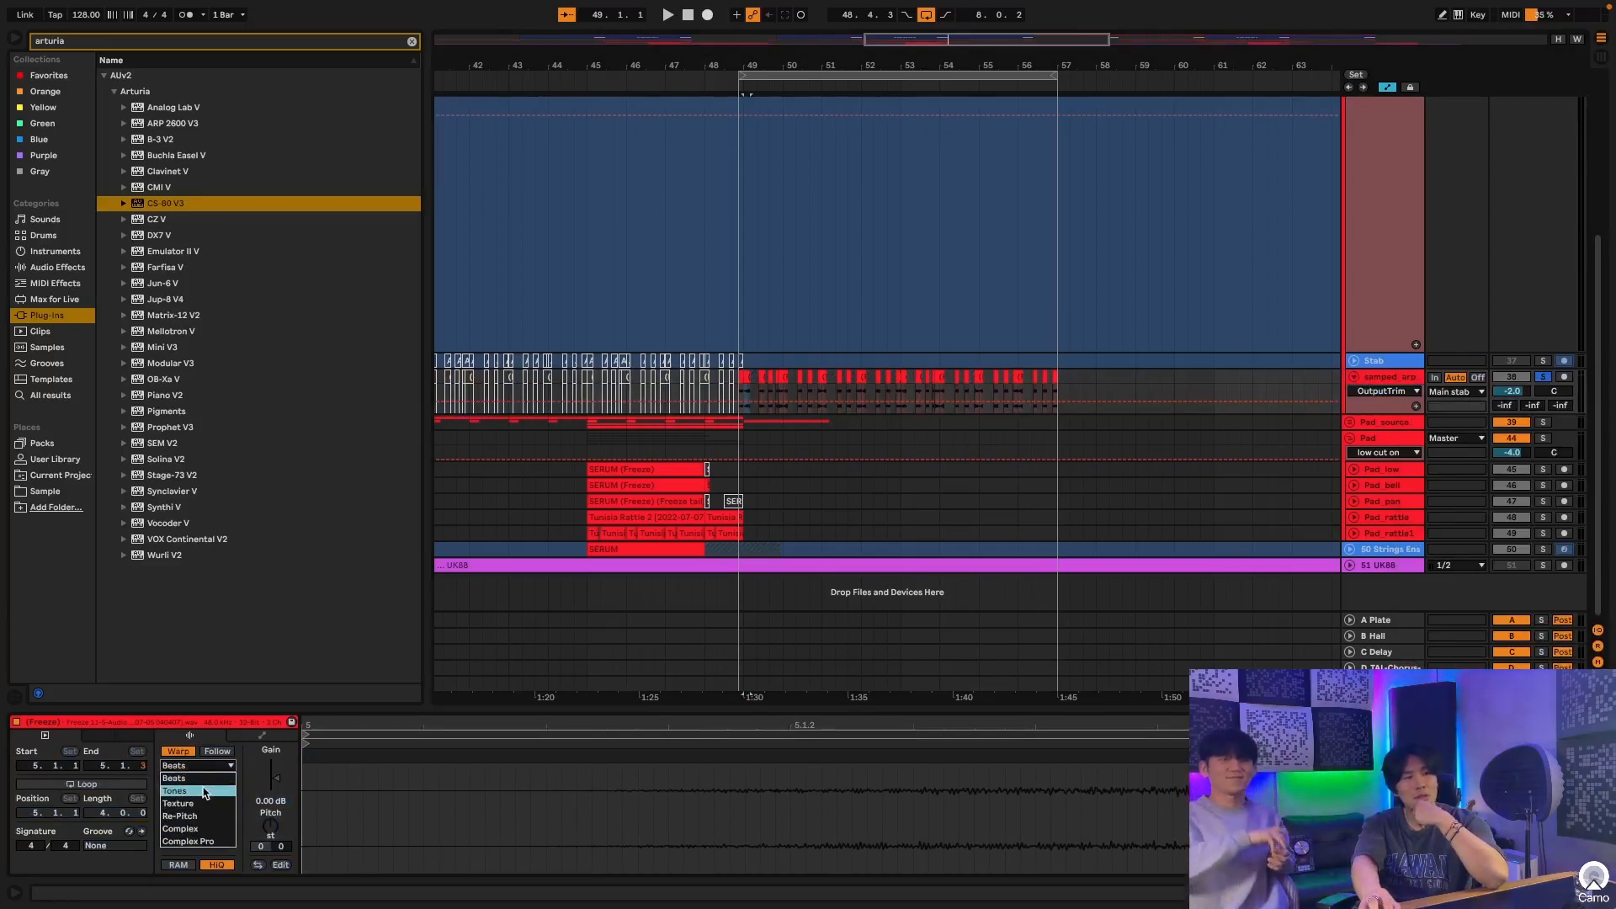
{"action": "left_click", "coordinate": [272, 680]}
{"action": "left_click_drag", "start_coordinate": [233, 805], "coordinate": [233, 829]}
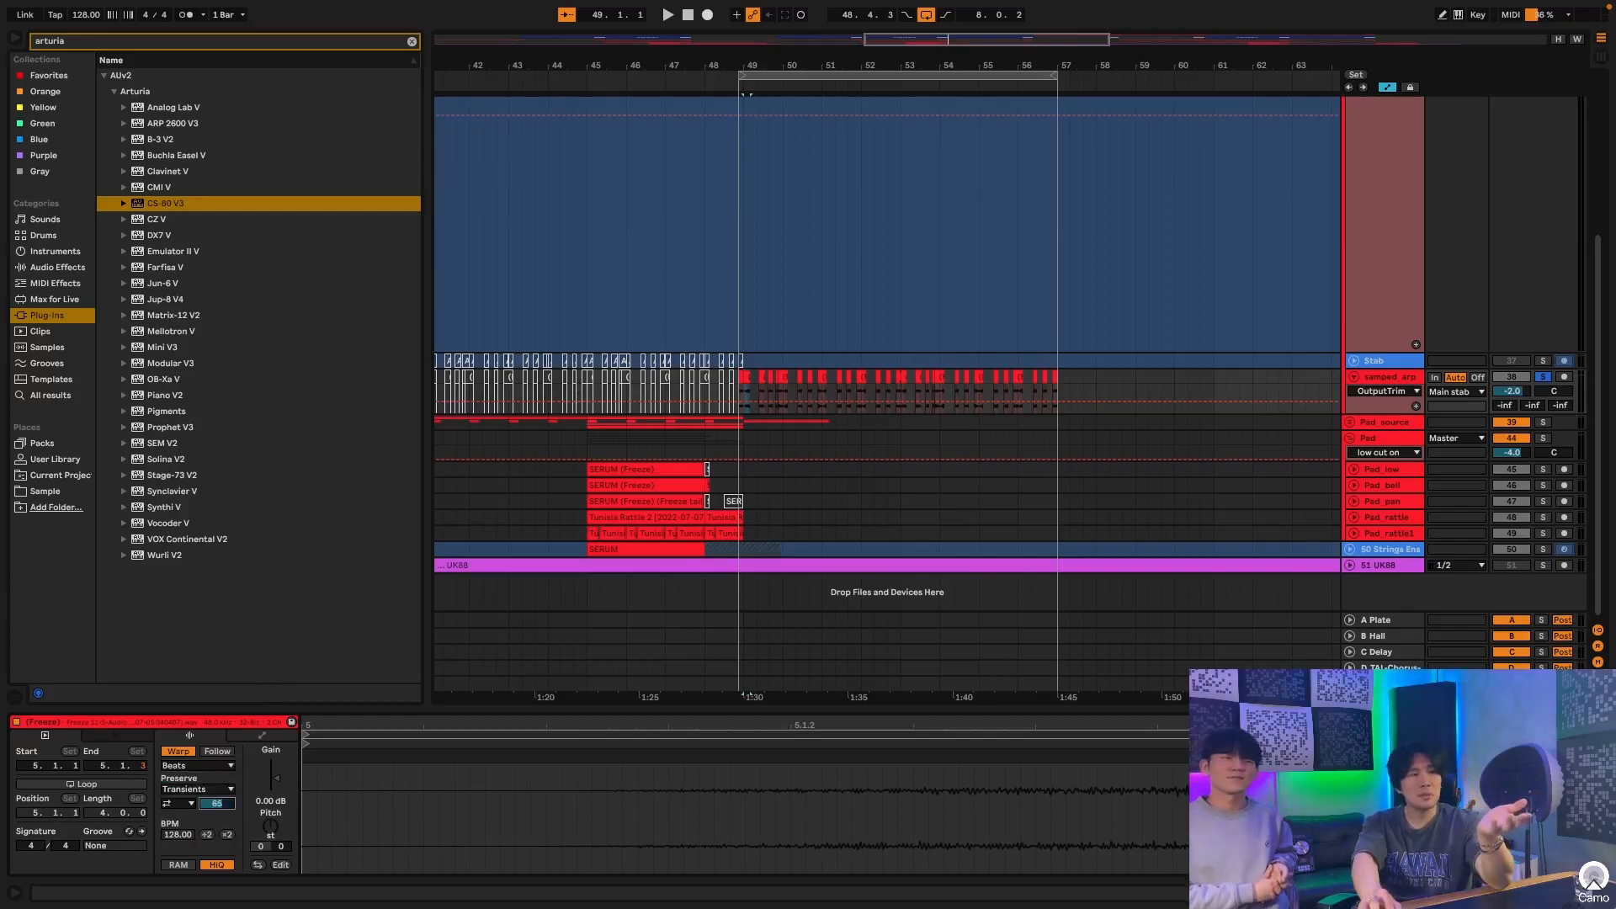
{"action": "left_click", "coordinate": [220, 772]}
{"action": "left_click", "coordinate": [220, 796]}
{"action": "key", "text": "super+z"}
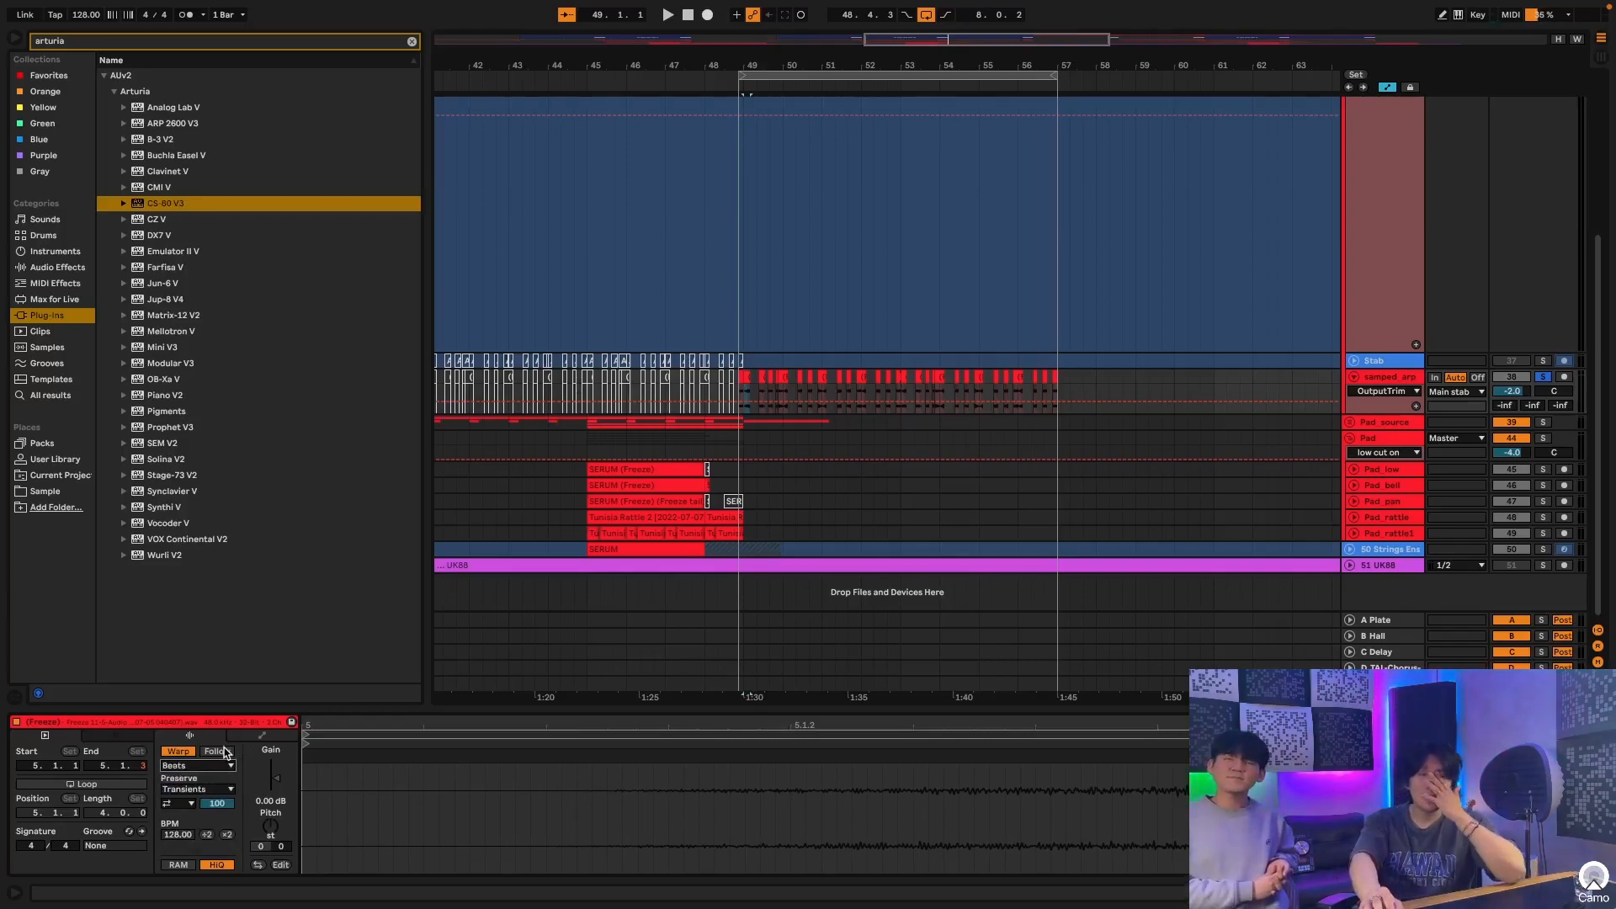
{"action": "key", "text": "super+z"}
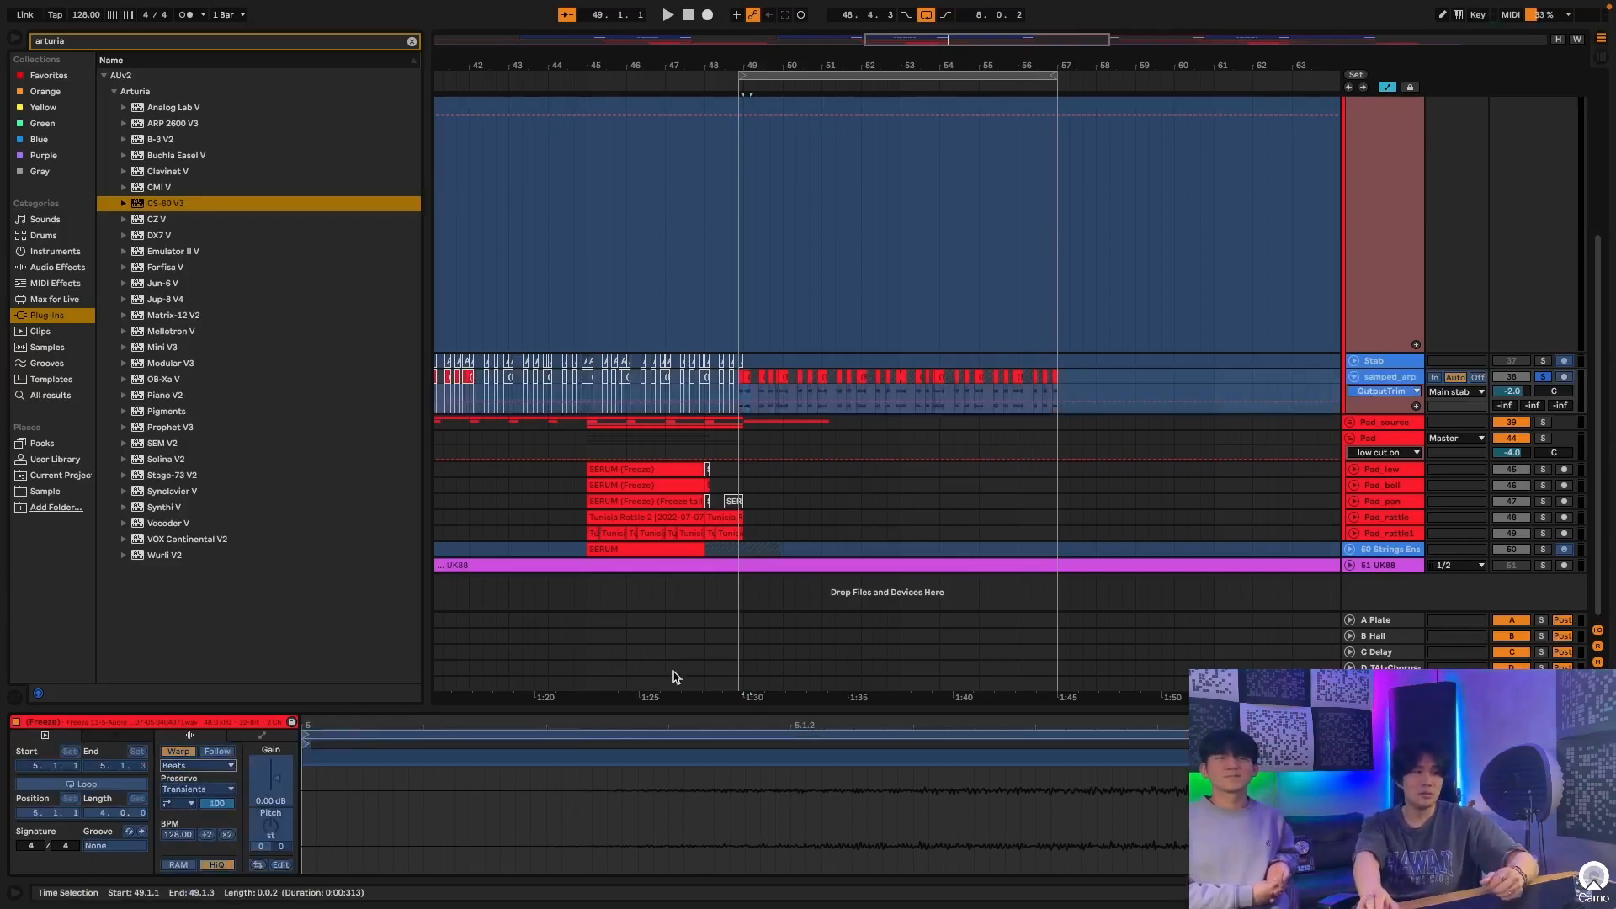
Step: Show the samped_arp device chain, fold the track, and select bars 57 to 73 of the build group above Drums
{"action": "key", "text": "shift+Tab"}
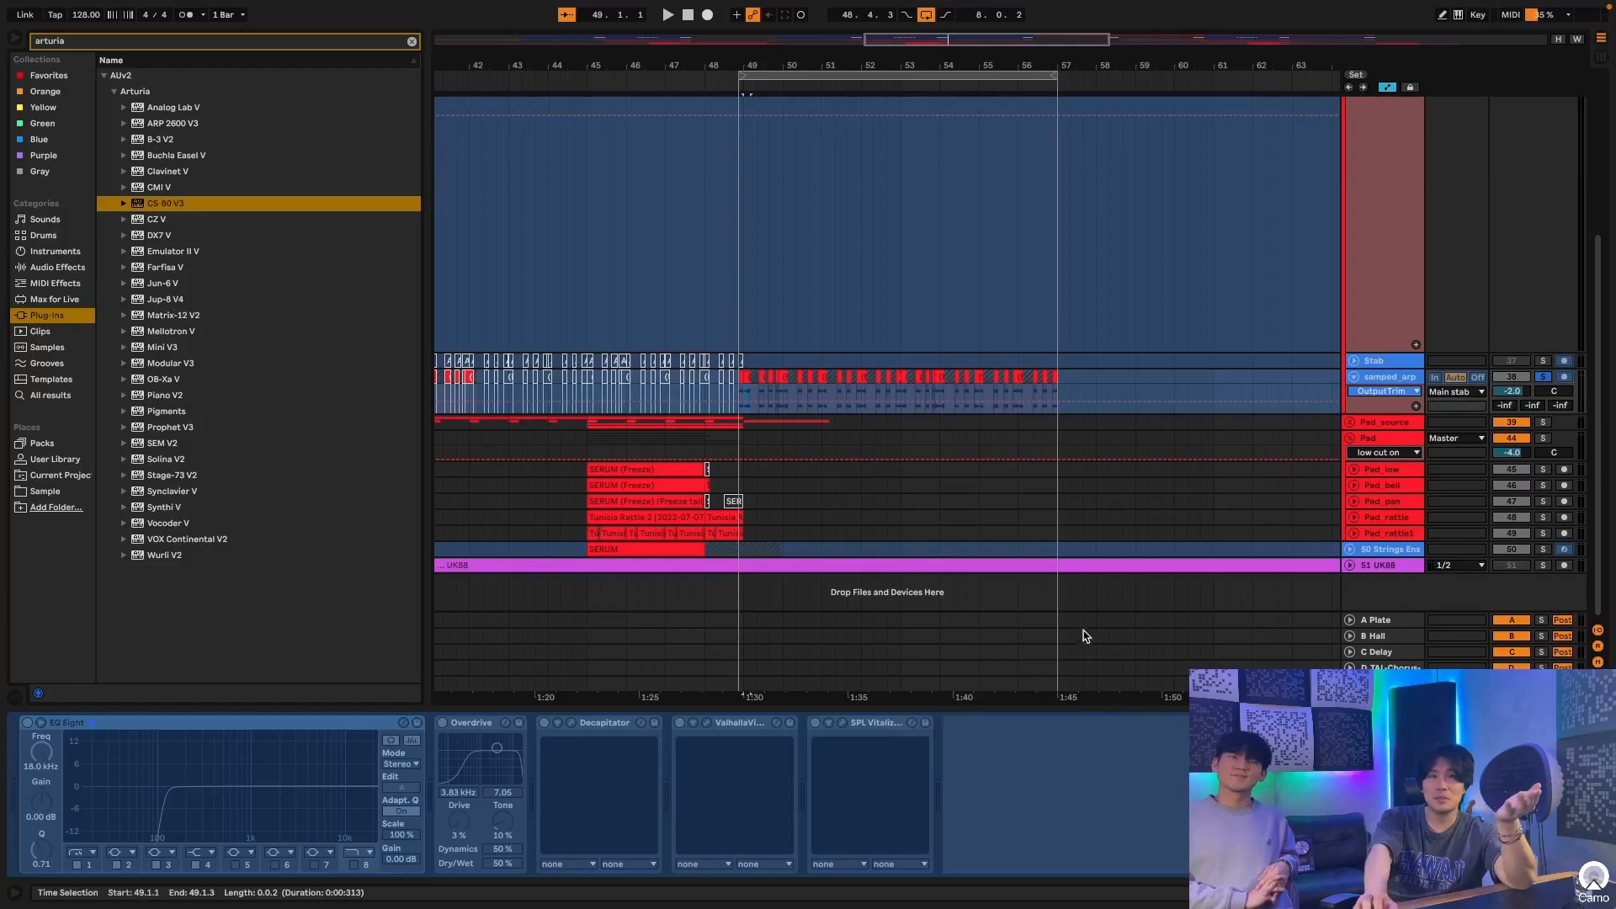
{"action": "left_click", "coordinate": [1353, 377]}
{"action": "scroll", "coordinate": [1257, 433], "scroll_direction": "right", "scroll_amount": 5}
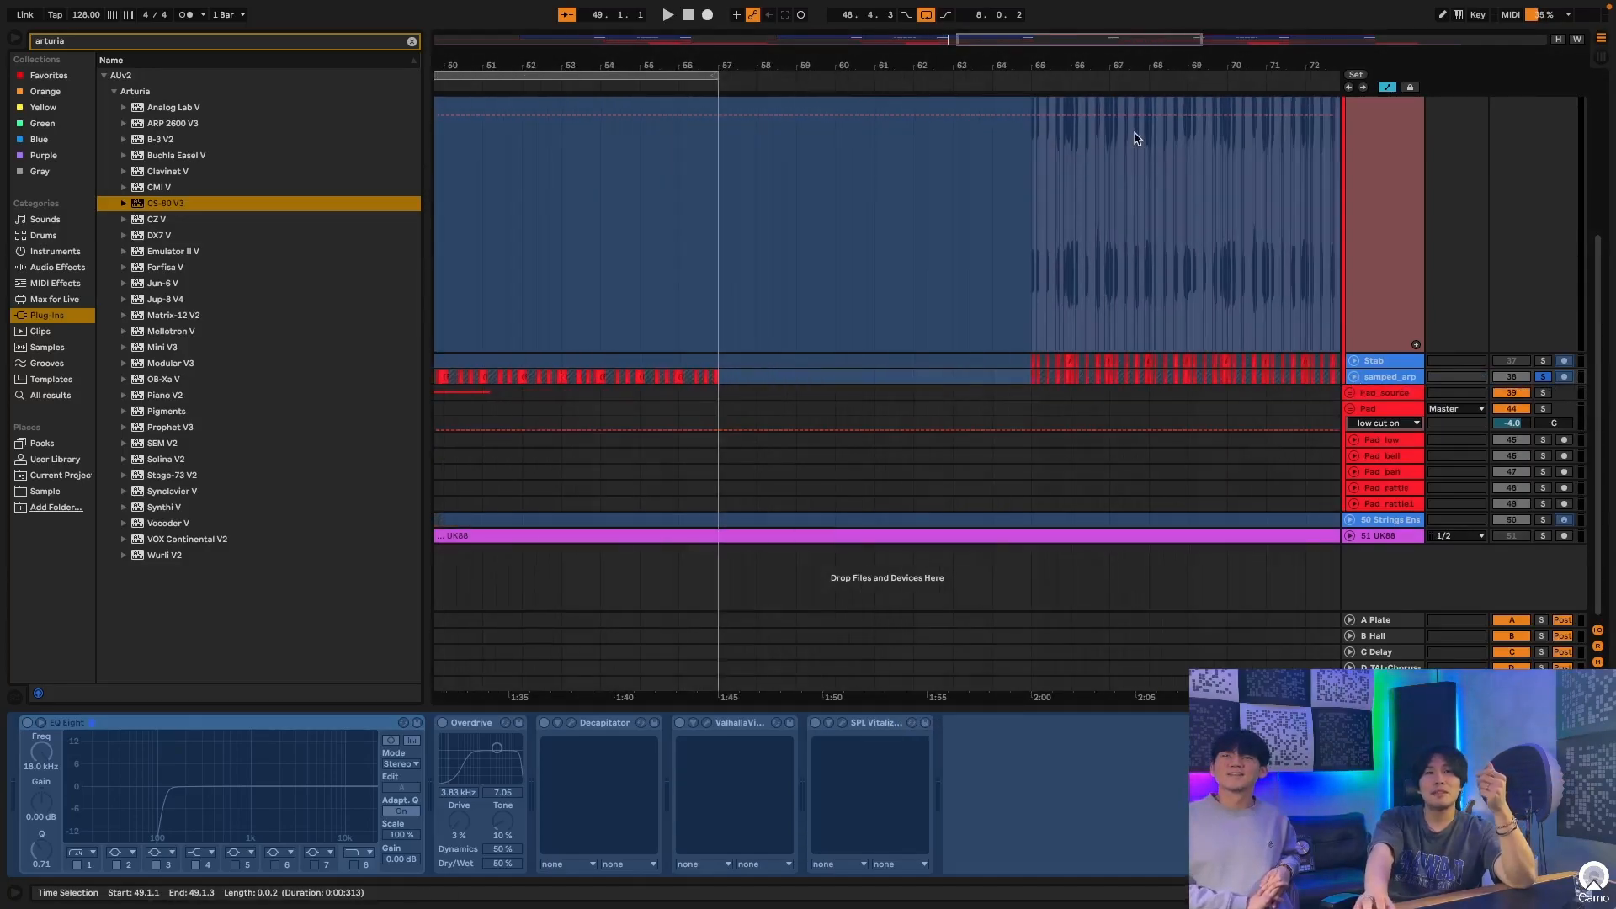
{"action": "left_click_drag", "start_coordinate": [1126, 59], "coordinate": [1126, 17]}
{"action": "scroll", "coordinate": [985, 291], "scroll_direction": "up", "scroll_amount": 5}
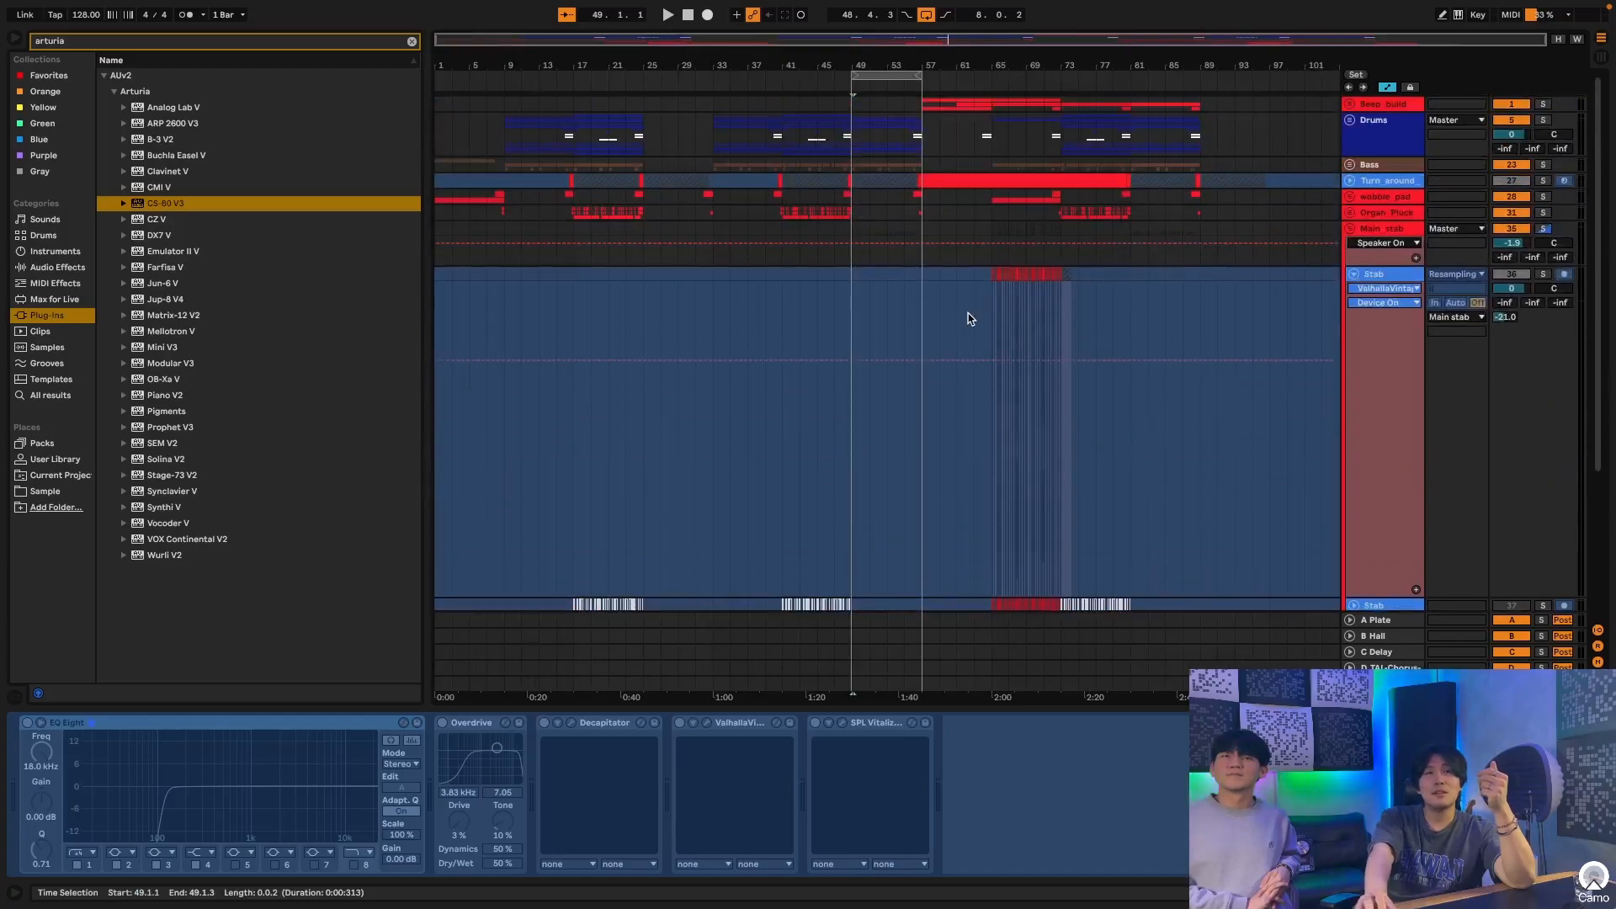
{"action": "left_click_drag", "start_coordinate": [922, 108], "coordinate": [1060, 105]}
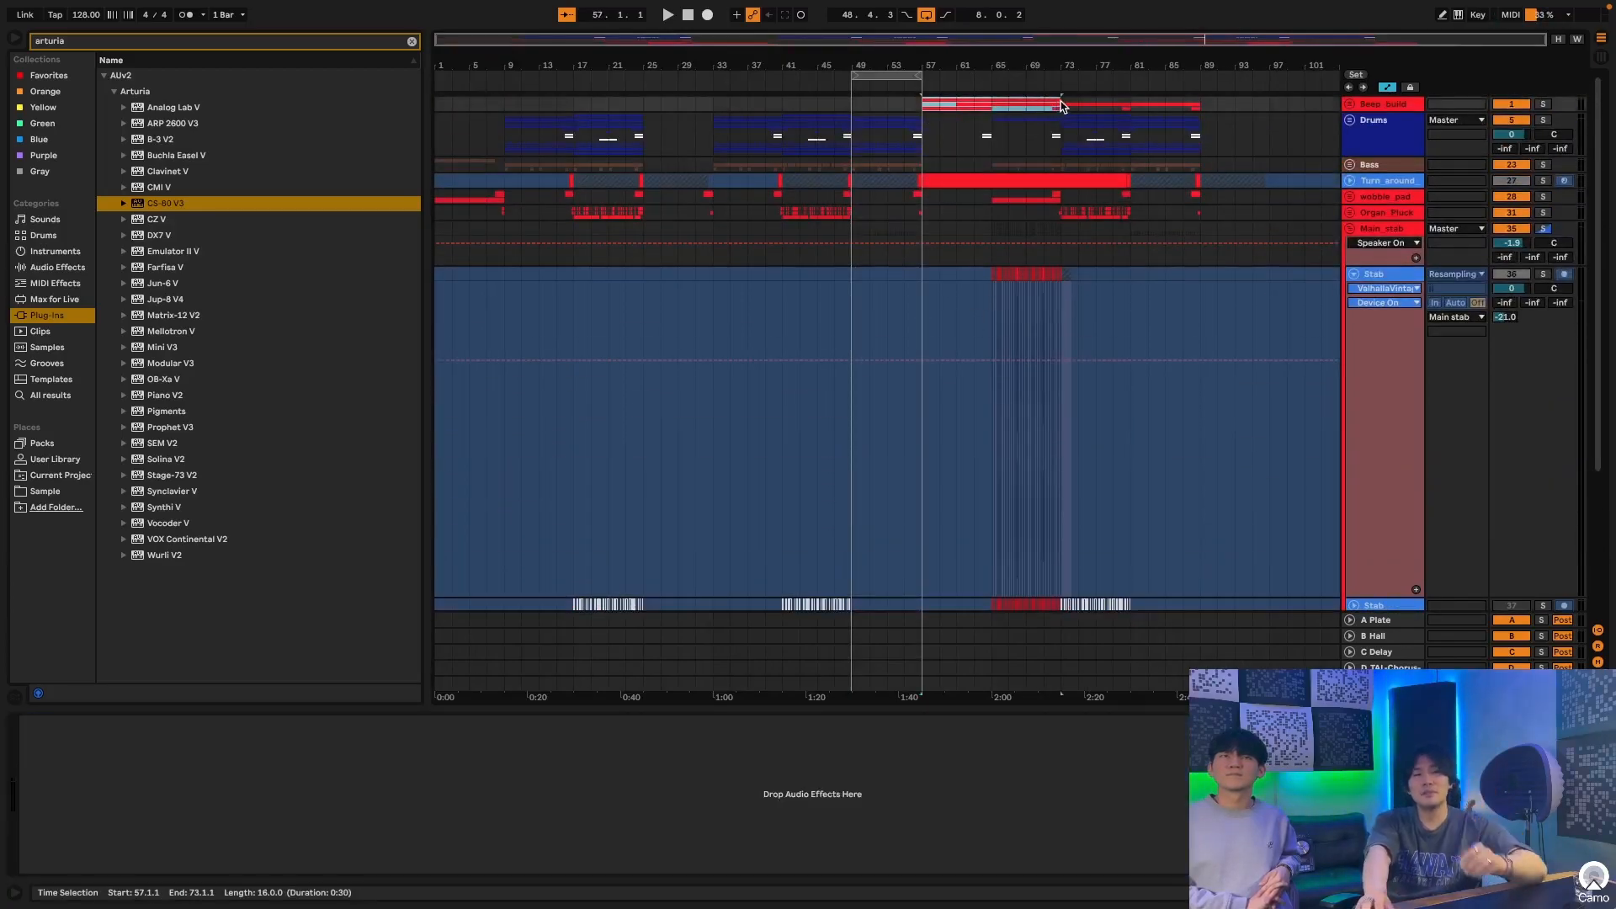
Step: Loop bars 57 to 73 and unfold the Beep_build group's Beep_high track in place of the Main_stab group
{"action": "key", "text": "super+l"}
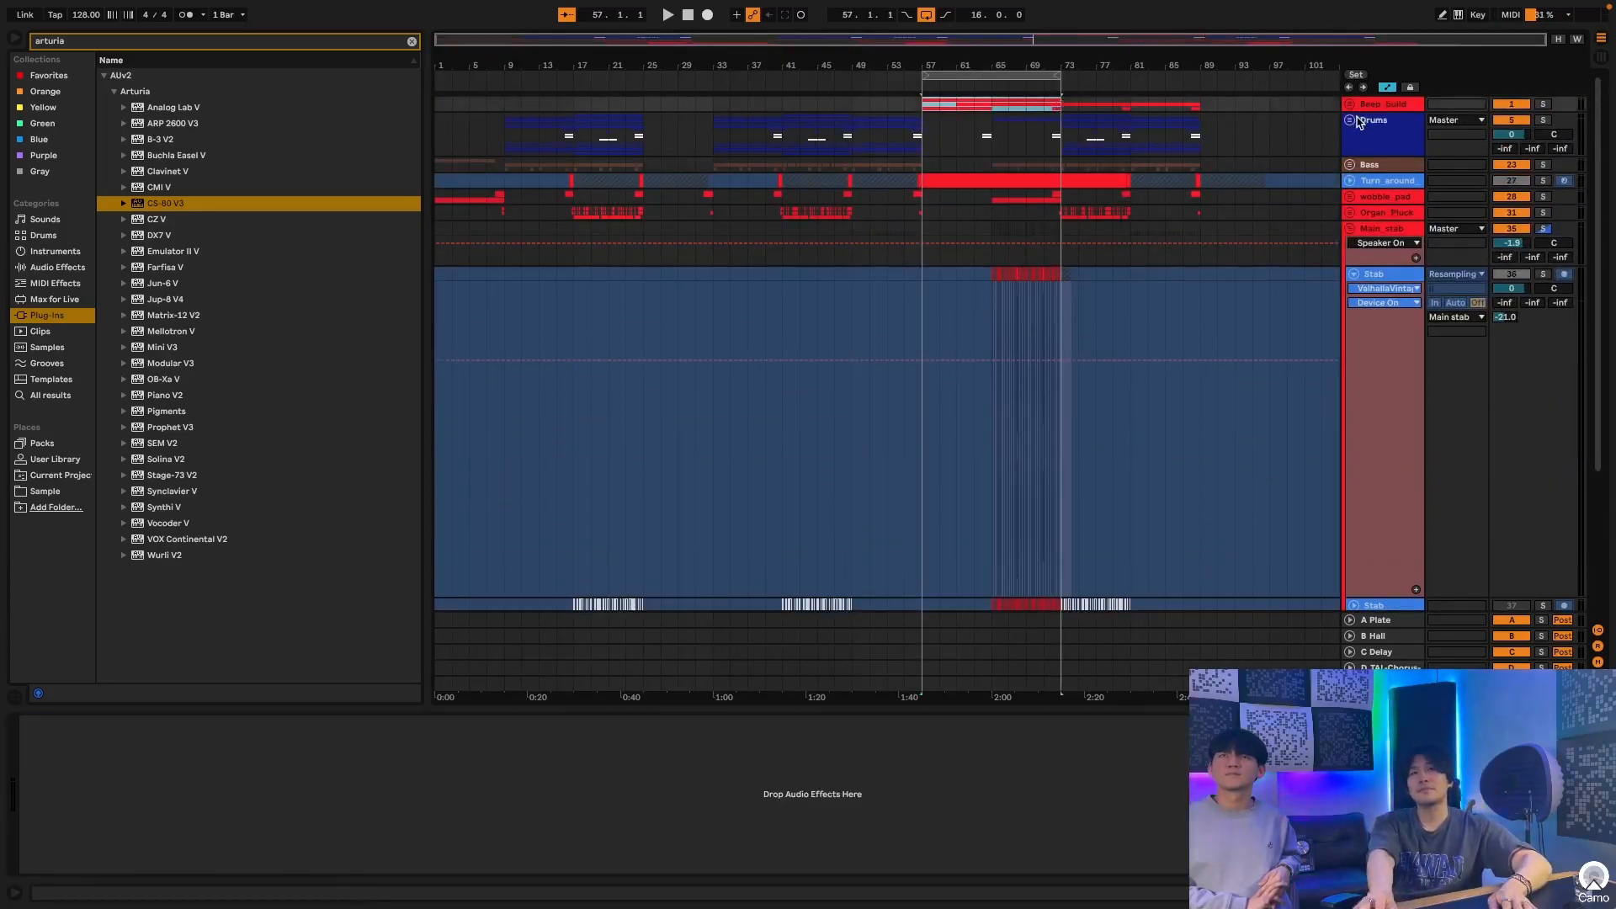
{"action": "left_click", "coordinate": [1349, 231]}
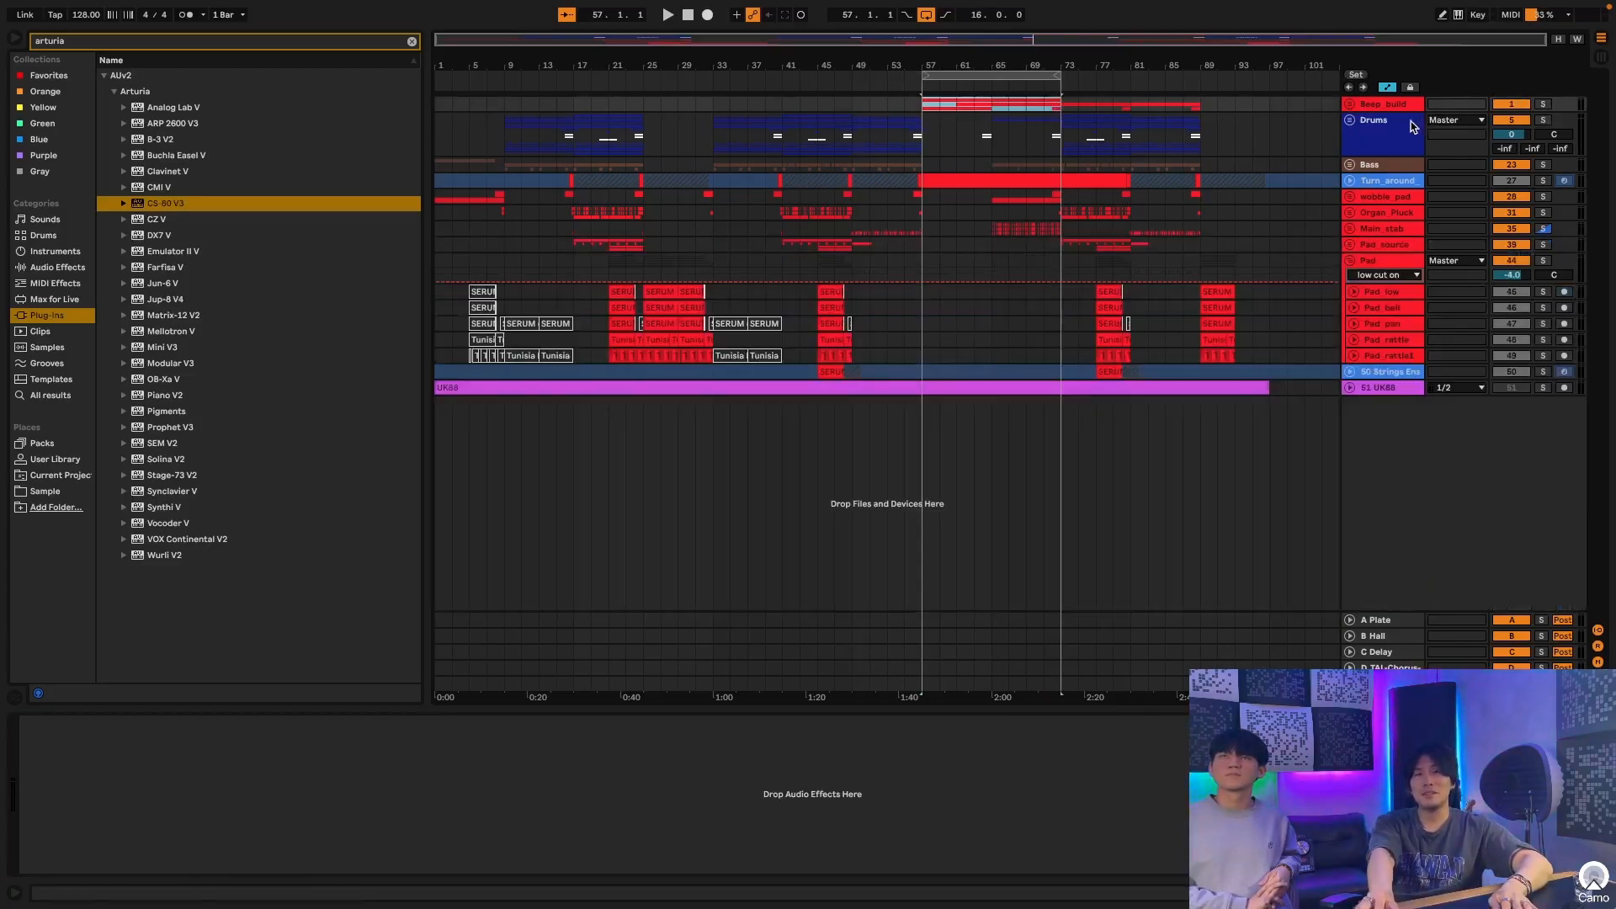
{"action": "left_click", "coordinate": [1351, 104]}
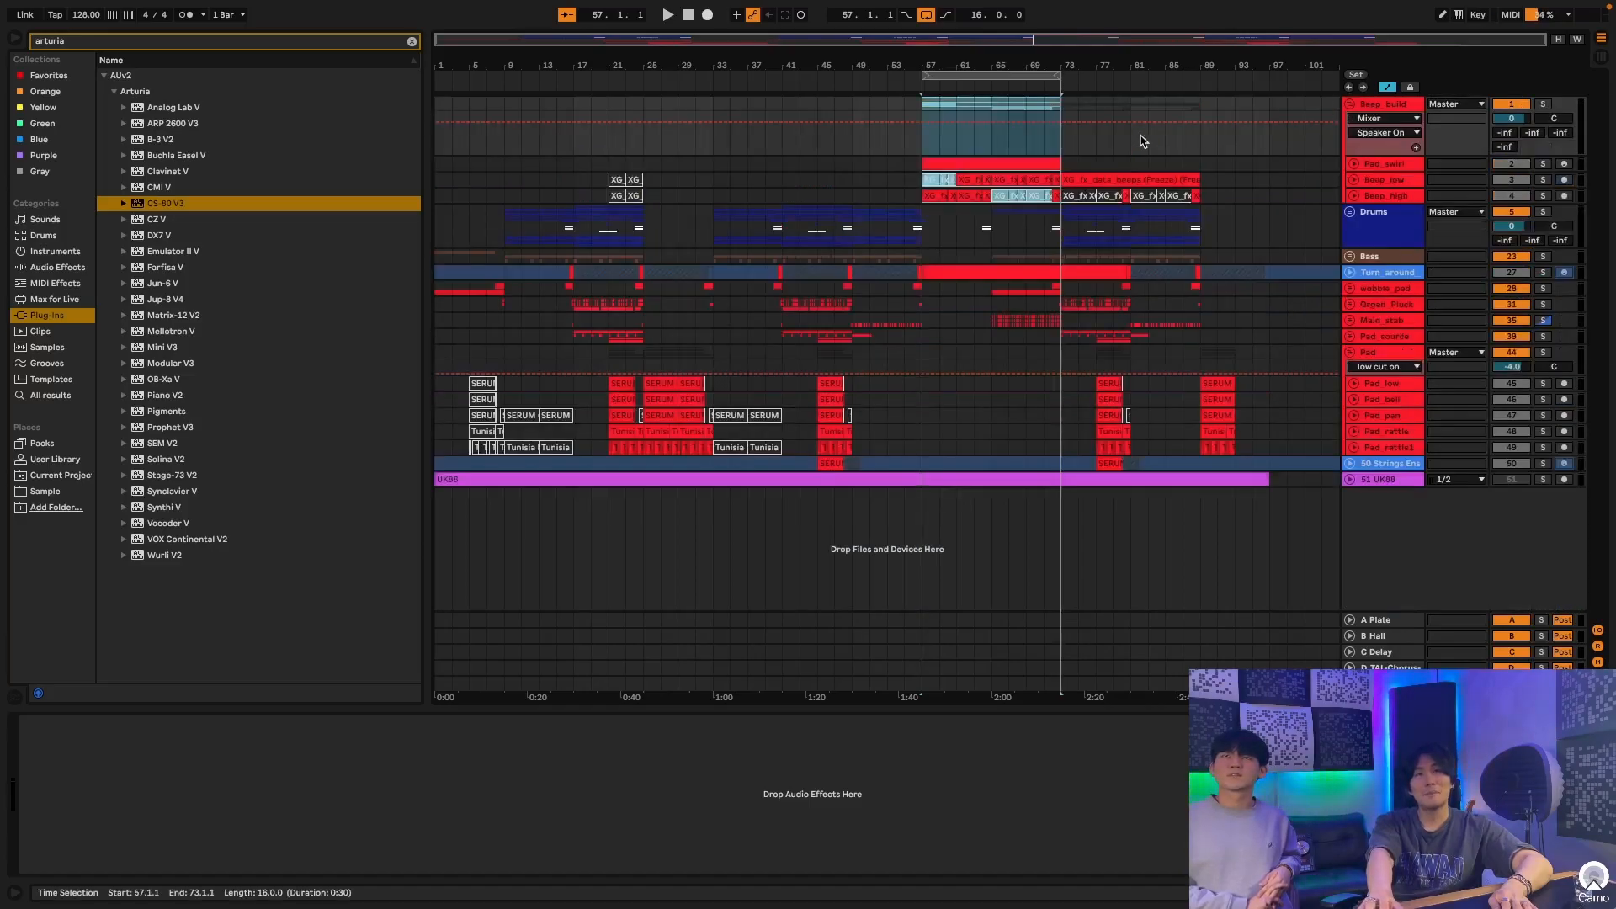
{"action": "left_click", "coordinate": [1354, 196]}
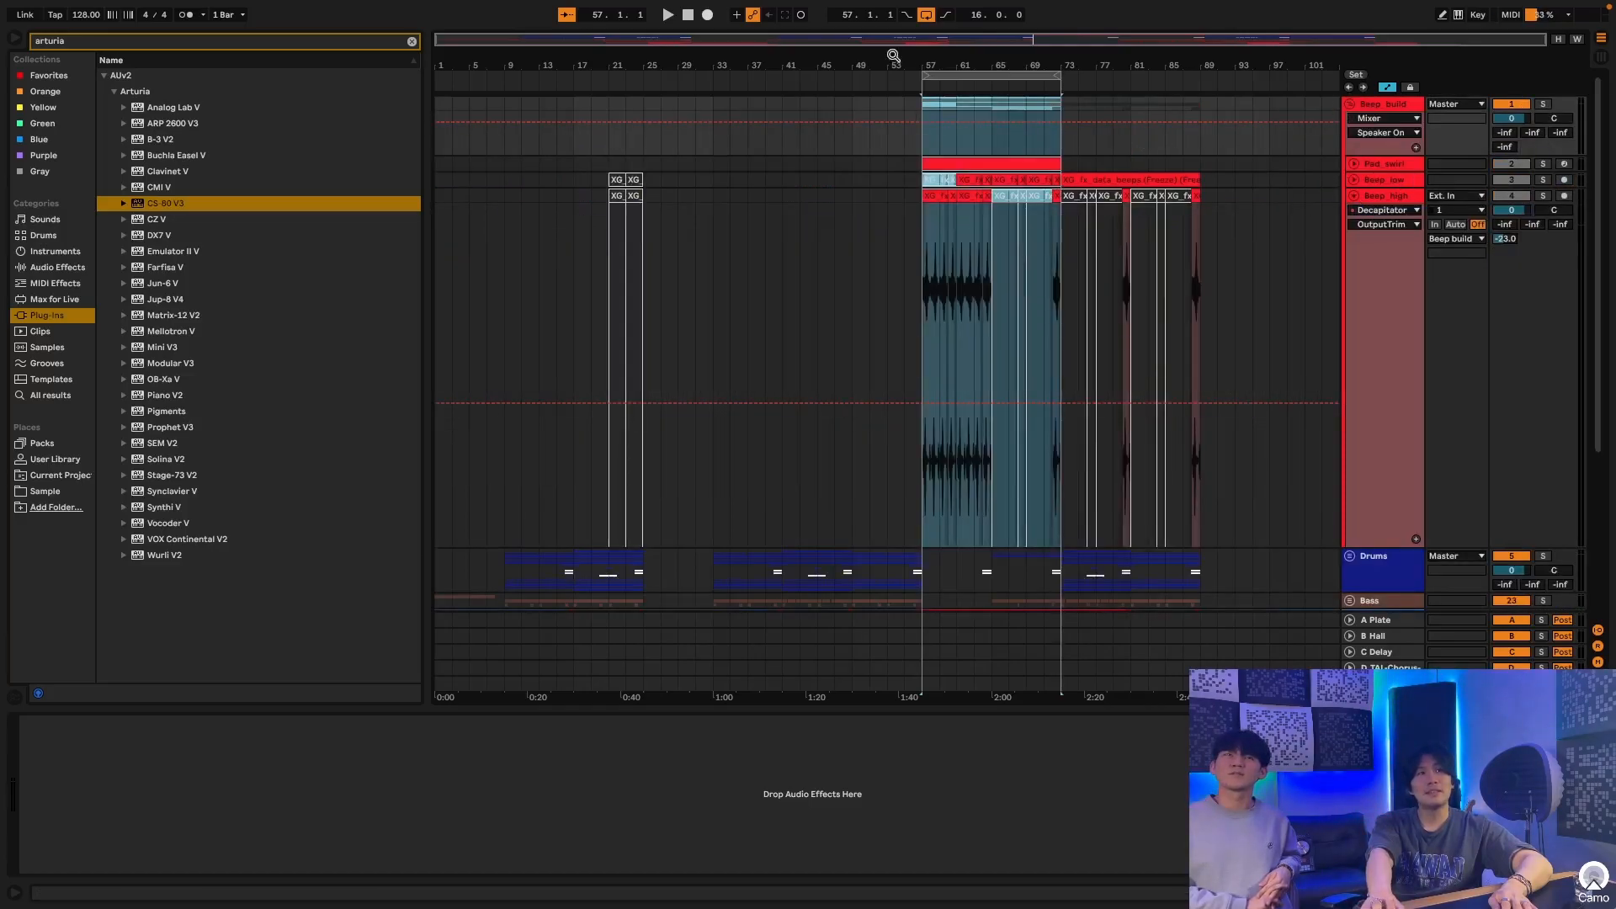
Step: Select the Beep_high clips from bars 57 to 73 and switch off looping
{"action": "key", "text": "z"}
{"action": "left_click", "coordinate": [1011, 195]}
{"action": "scroll", "coordinate": [1011, 195], "scroll_direction": "right", "scroll_amount": 3}
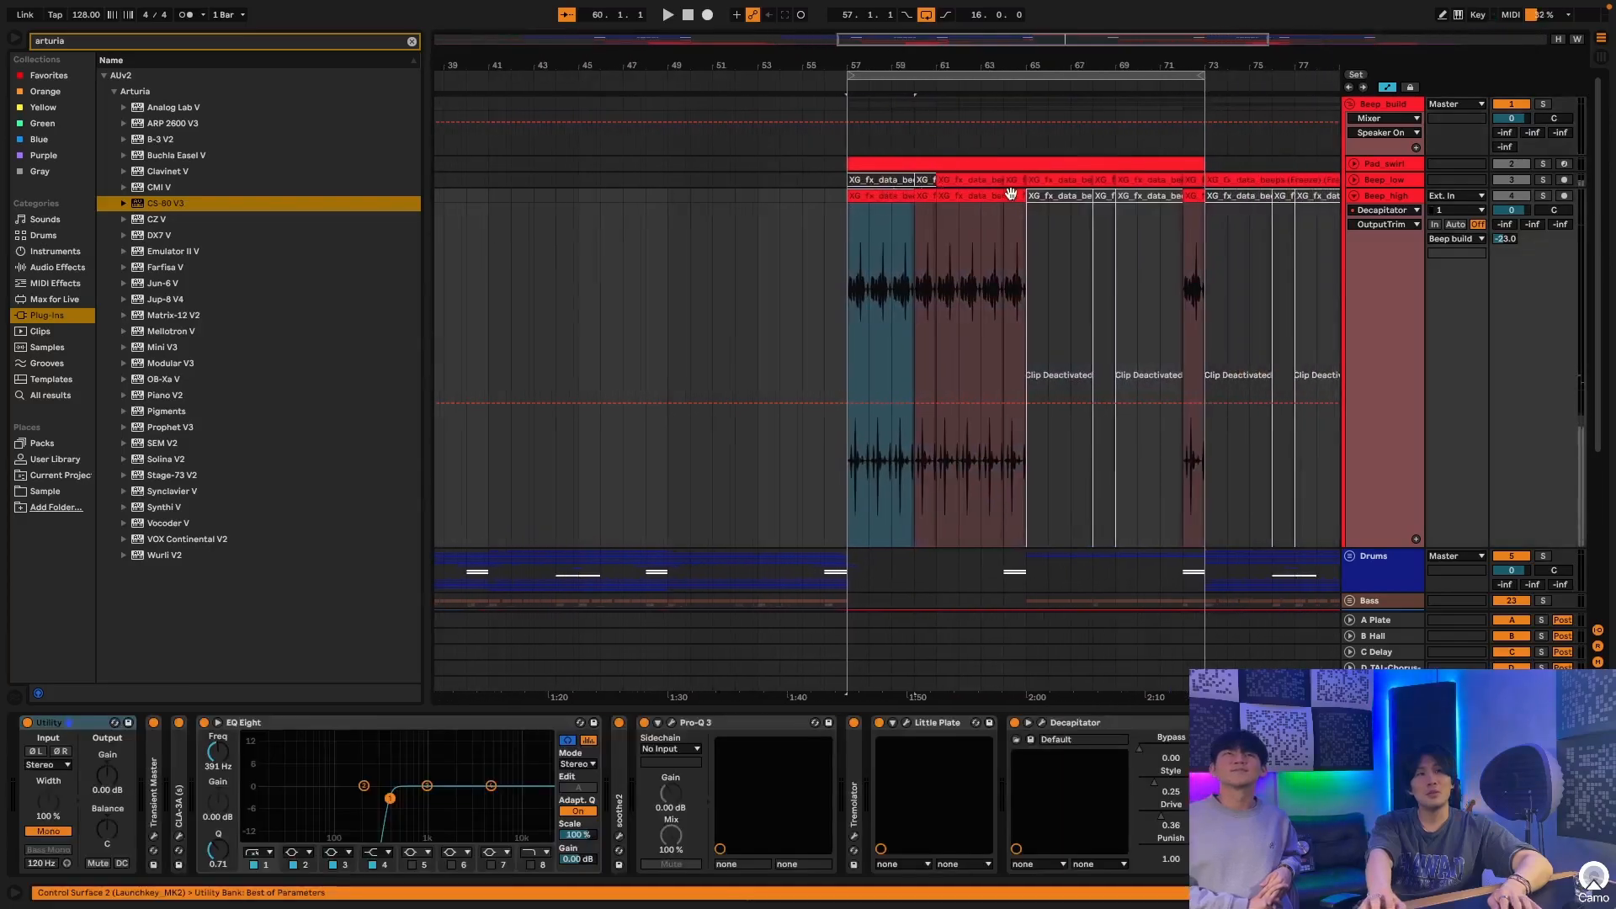
{"action": "left_click", "coordinate": [1194, 195], "text": "shift"}
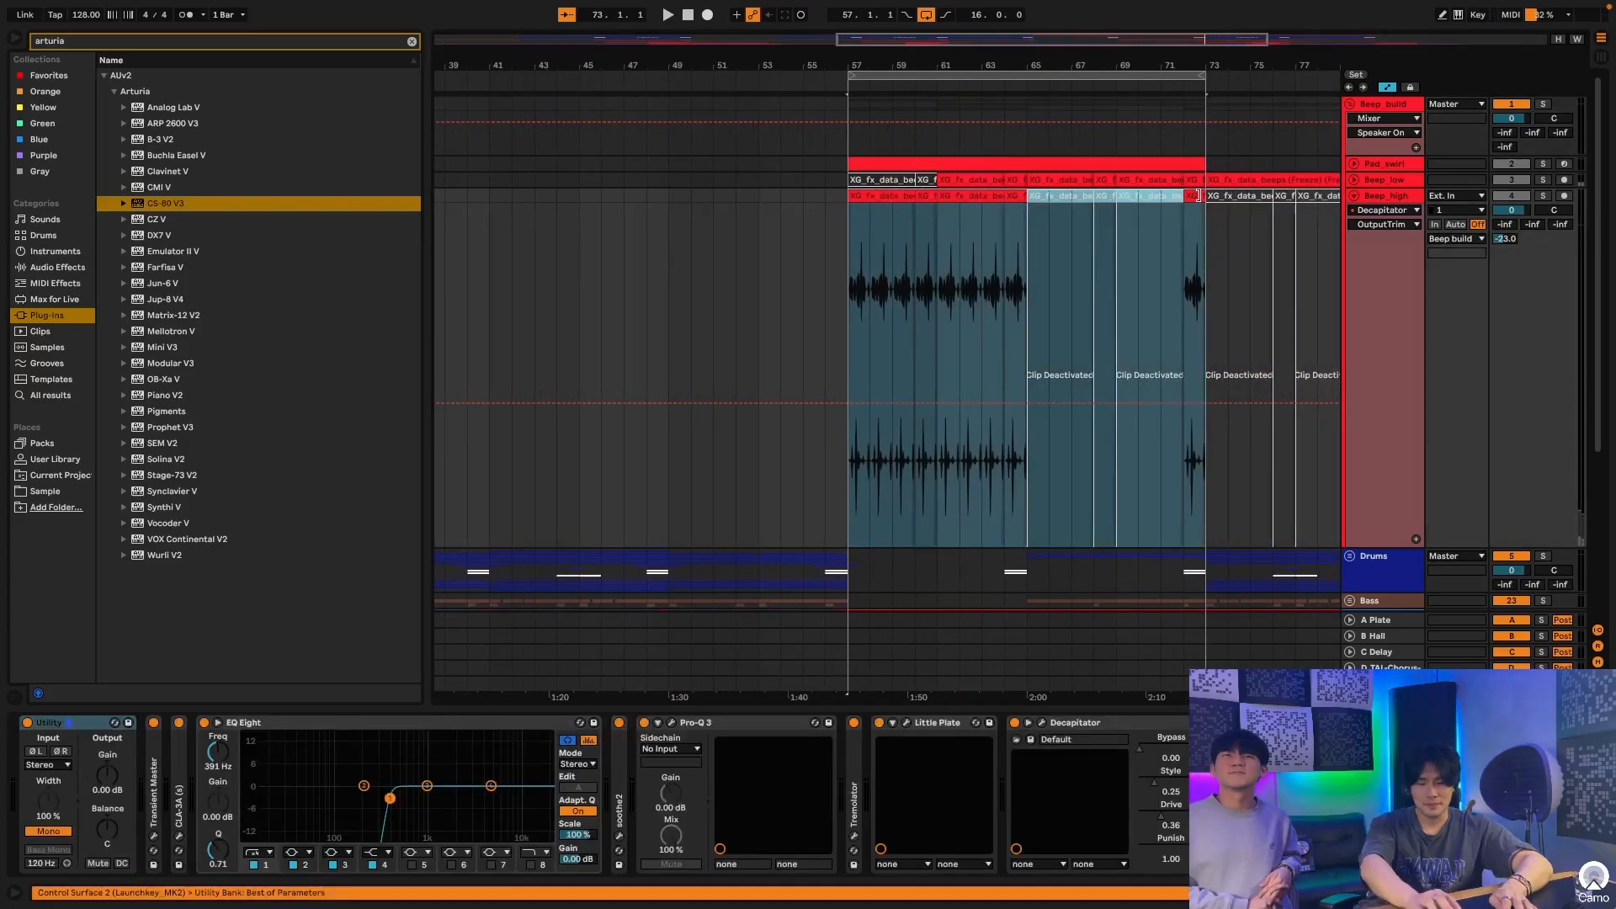
{"action": "key", "text": "super+l"}
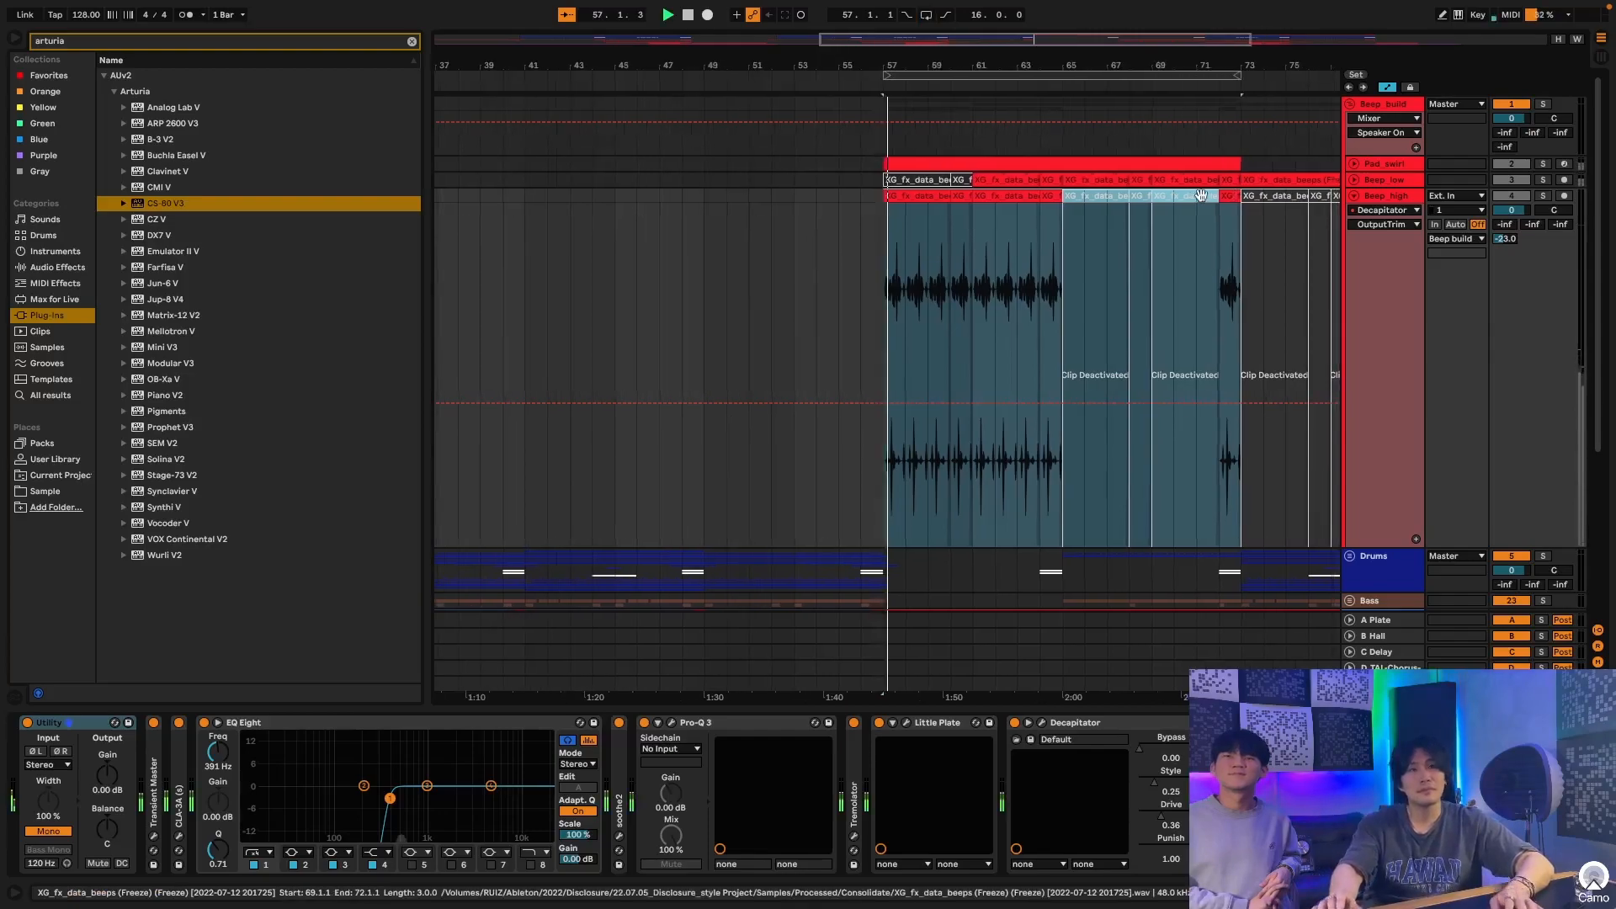
Step: Play the build section with Beep_high soloed and bring up the device chain of the Beep_low clip at bar 65
{"action": "key", "text": "space"}
{"action": "left_click", "coordinate": [1542, 103]}
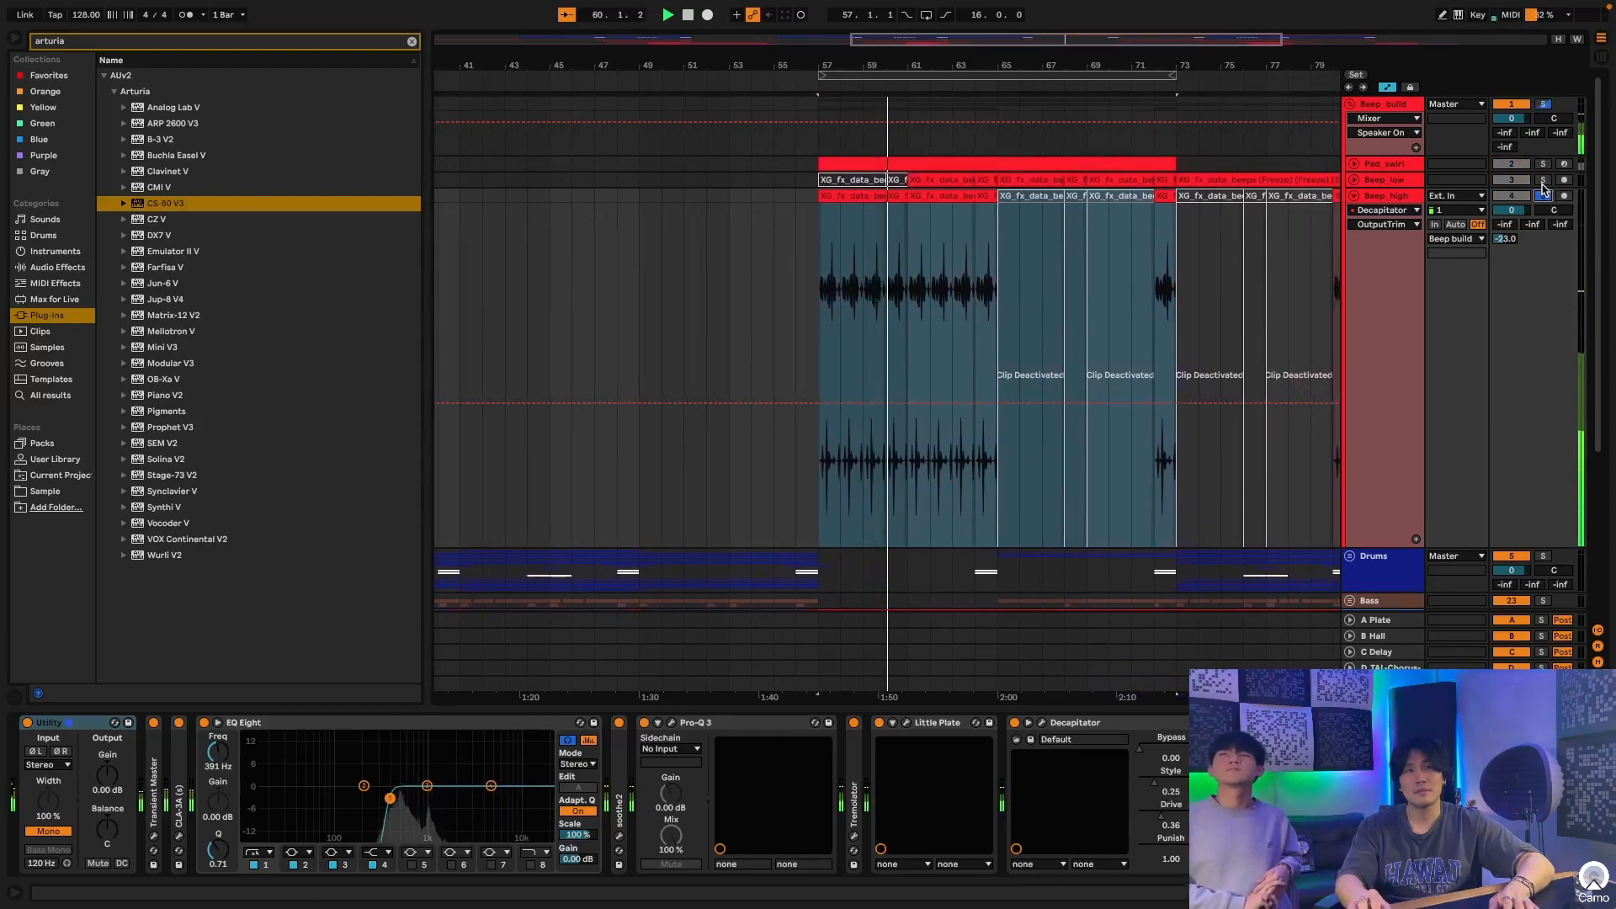
{"action": "left_click", "coordinate": [1028, 181]}
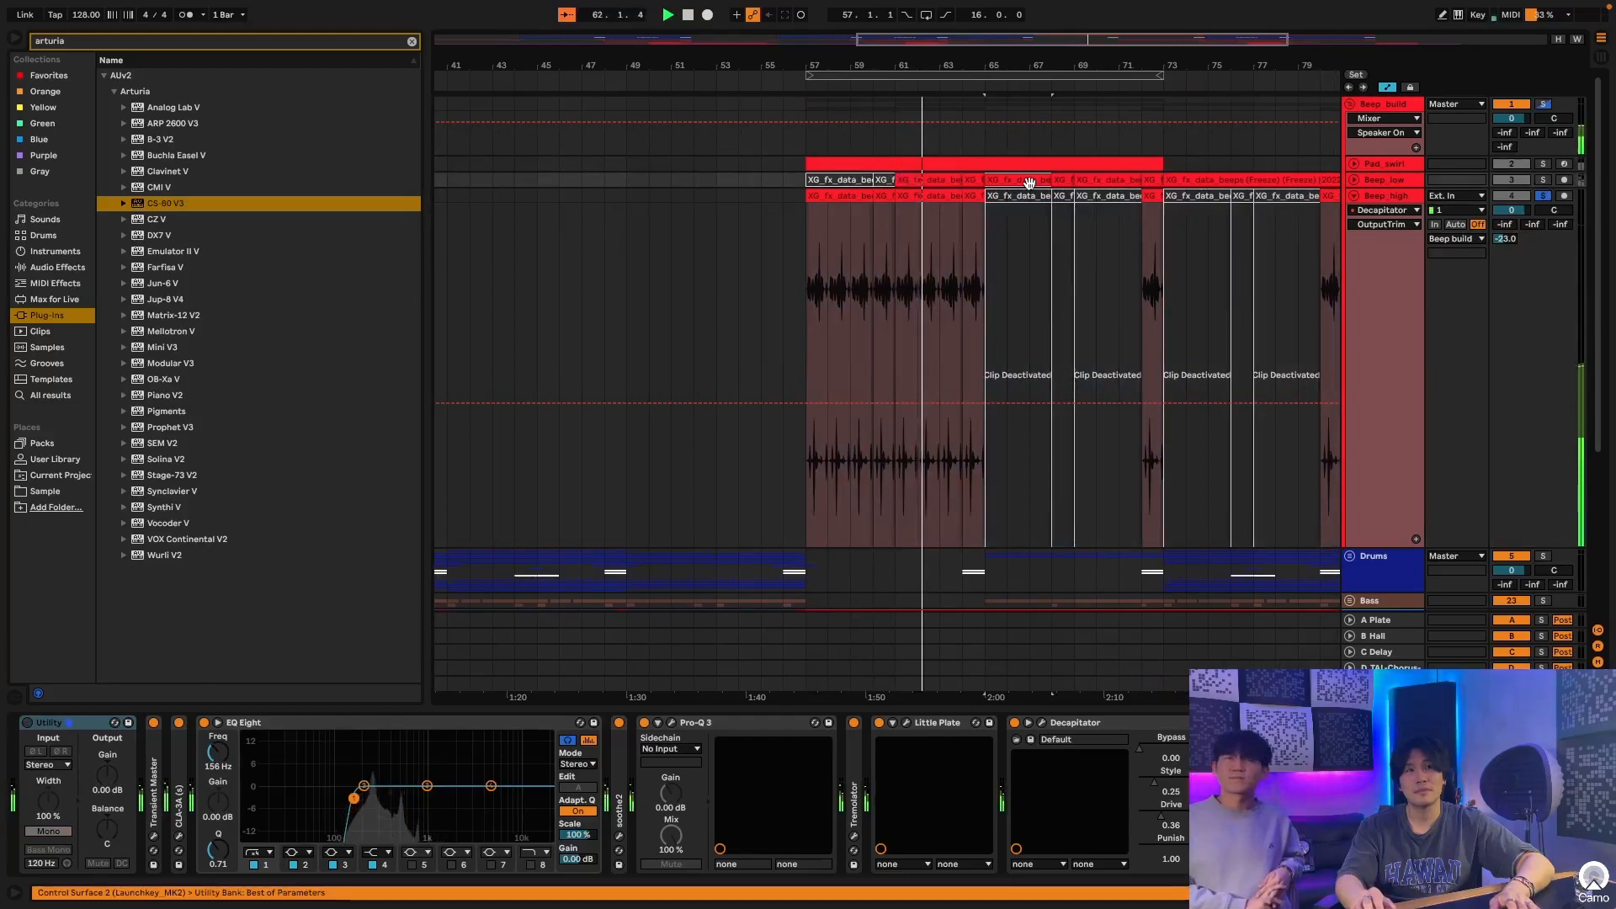
{"action": "scroll", "coordinate": [1069, 192], "scroll_direction": "left", "scroll_amount": 5}
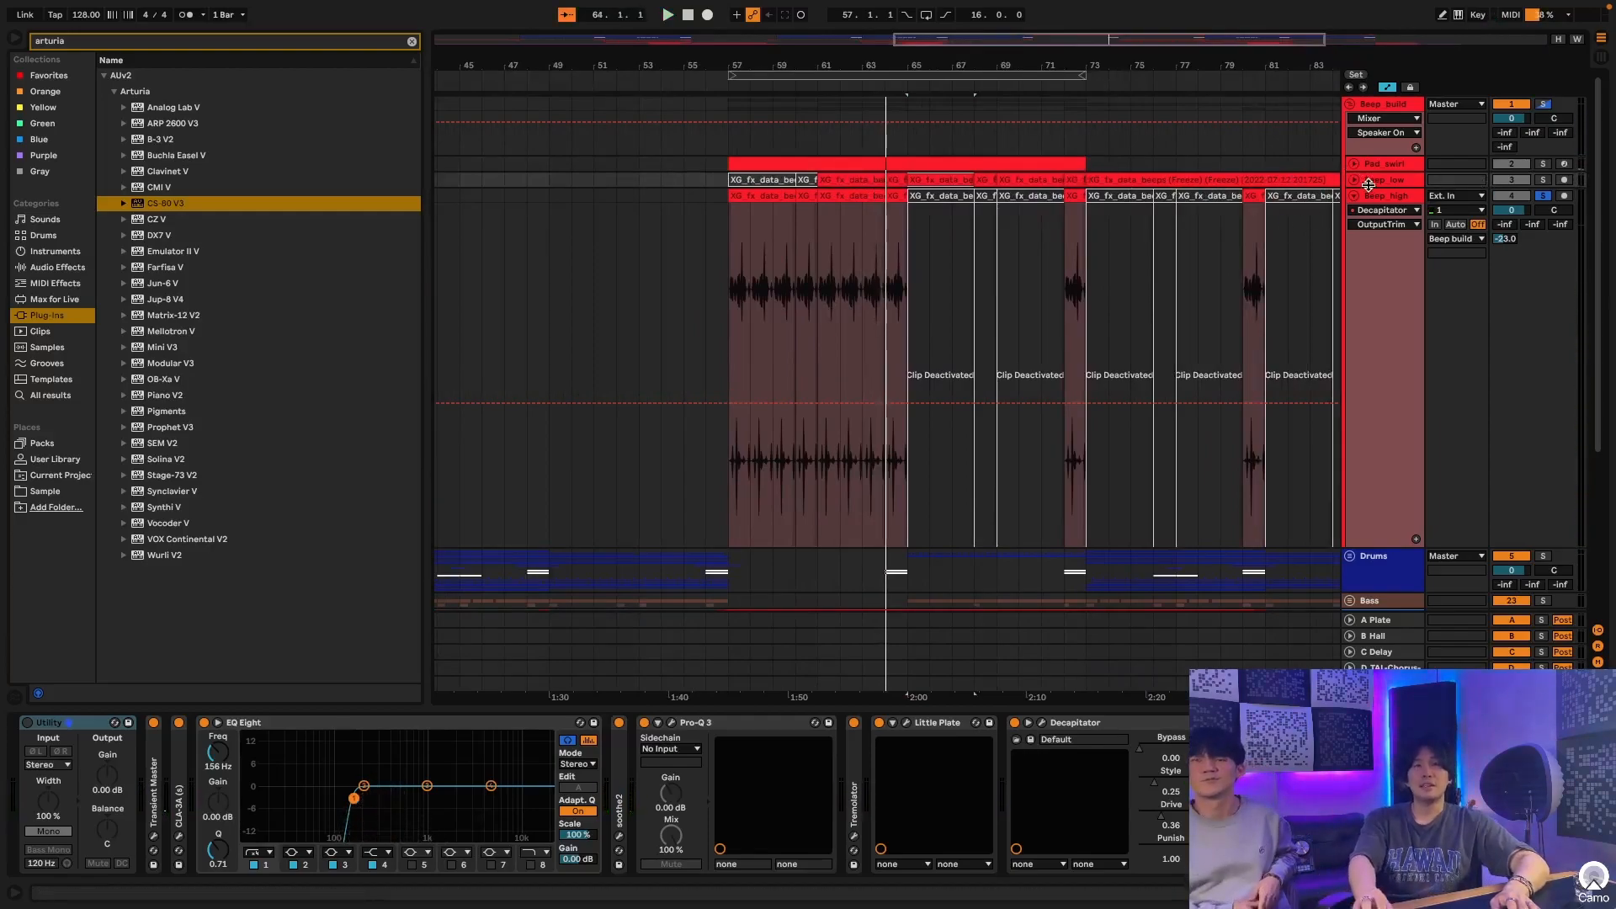
{"action": "scroll", "coordinate": [886, 192], "scroll_direction": "left", "scroll_amount": 2}
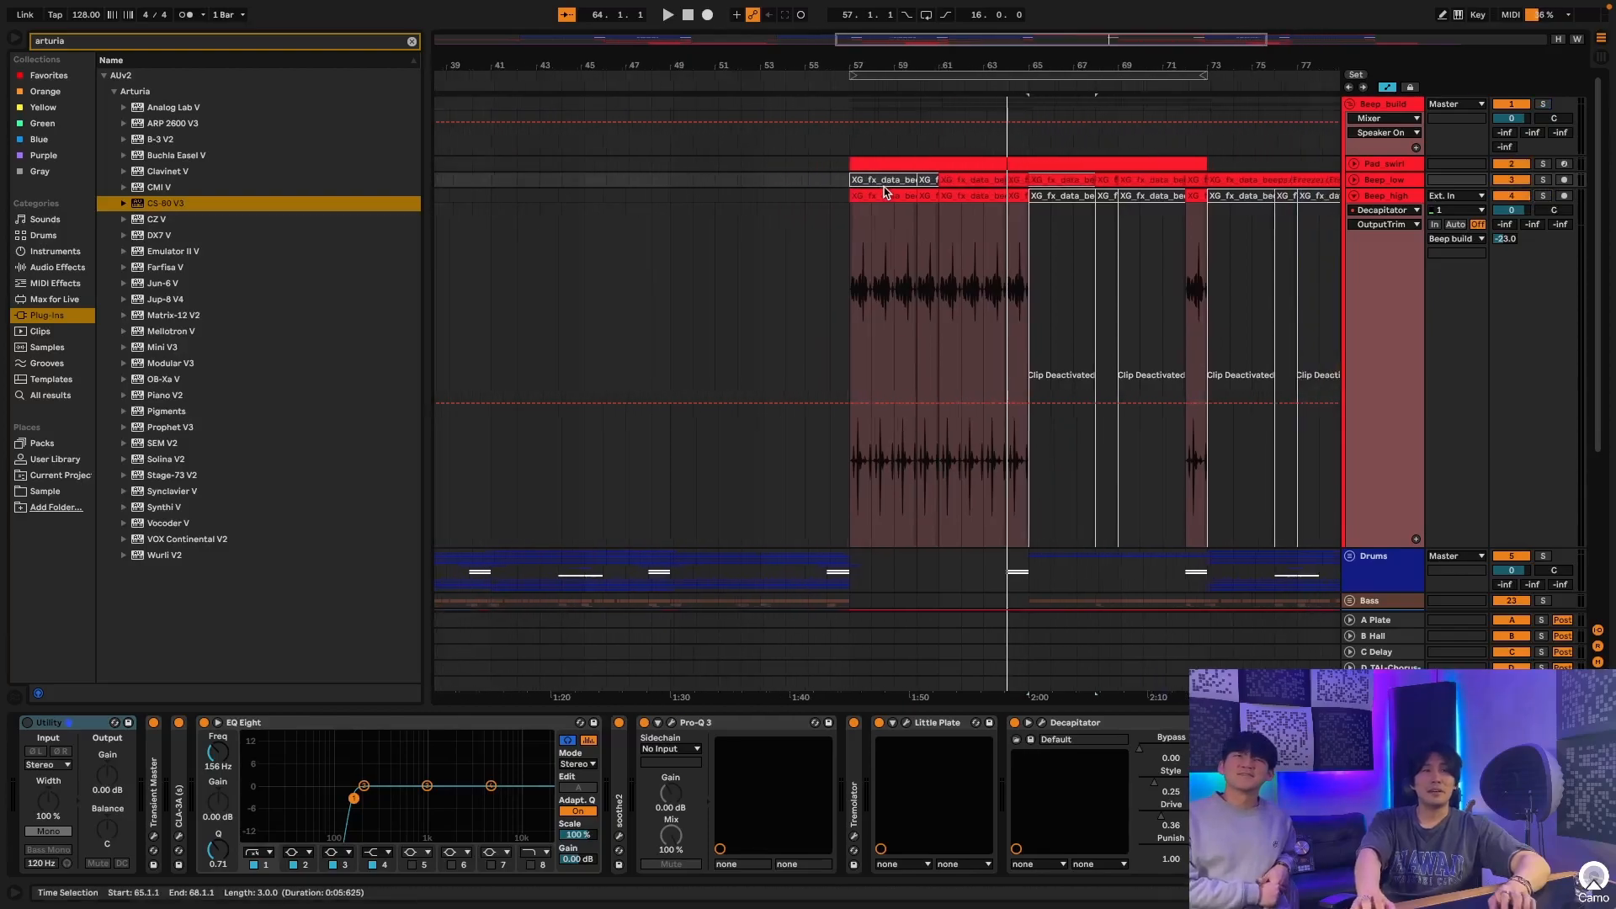
Step: Hide the automation lanes and select the first Beep_high clip at bar 57
{"action": "scroll", "coordinate": [886, 193], "scroll_direction": "right", "scroll_amount": 1}
{"action": "key", "text": "a"}
{"action": "left_click_drag", "start_coordinate": [794, 66], "coordinate": [793, 118]}
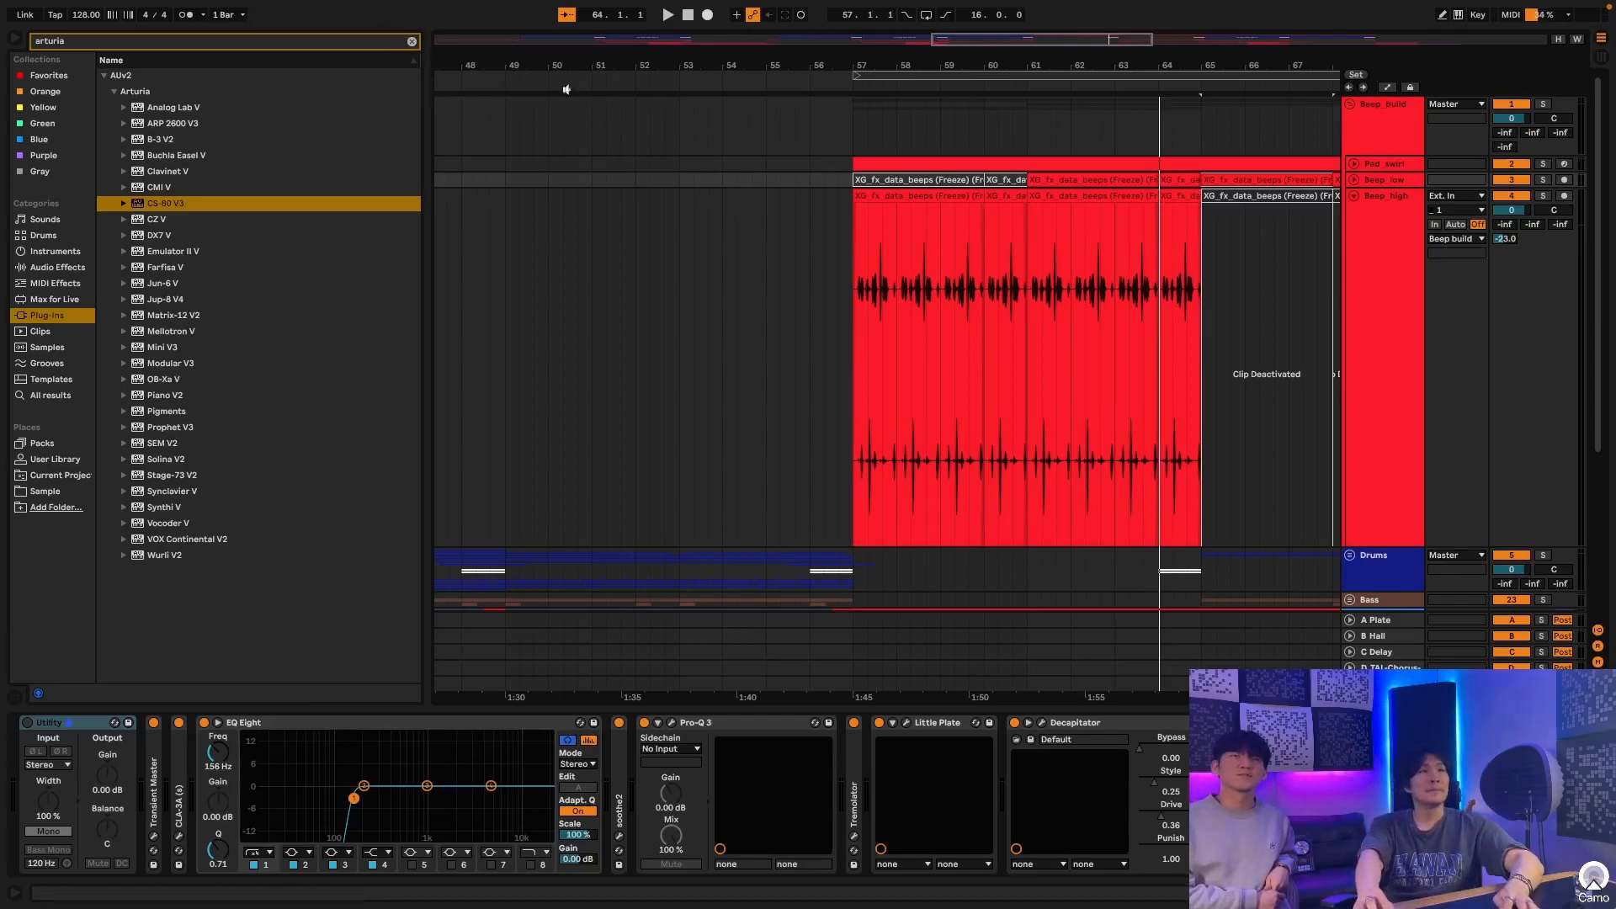
{"action": "left_click", "coordinate": [904, 201]}
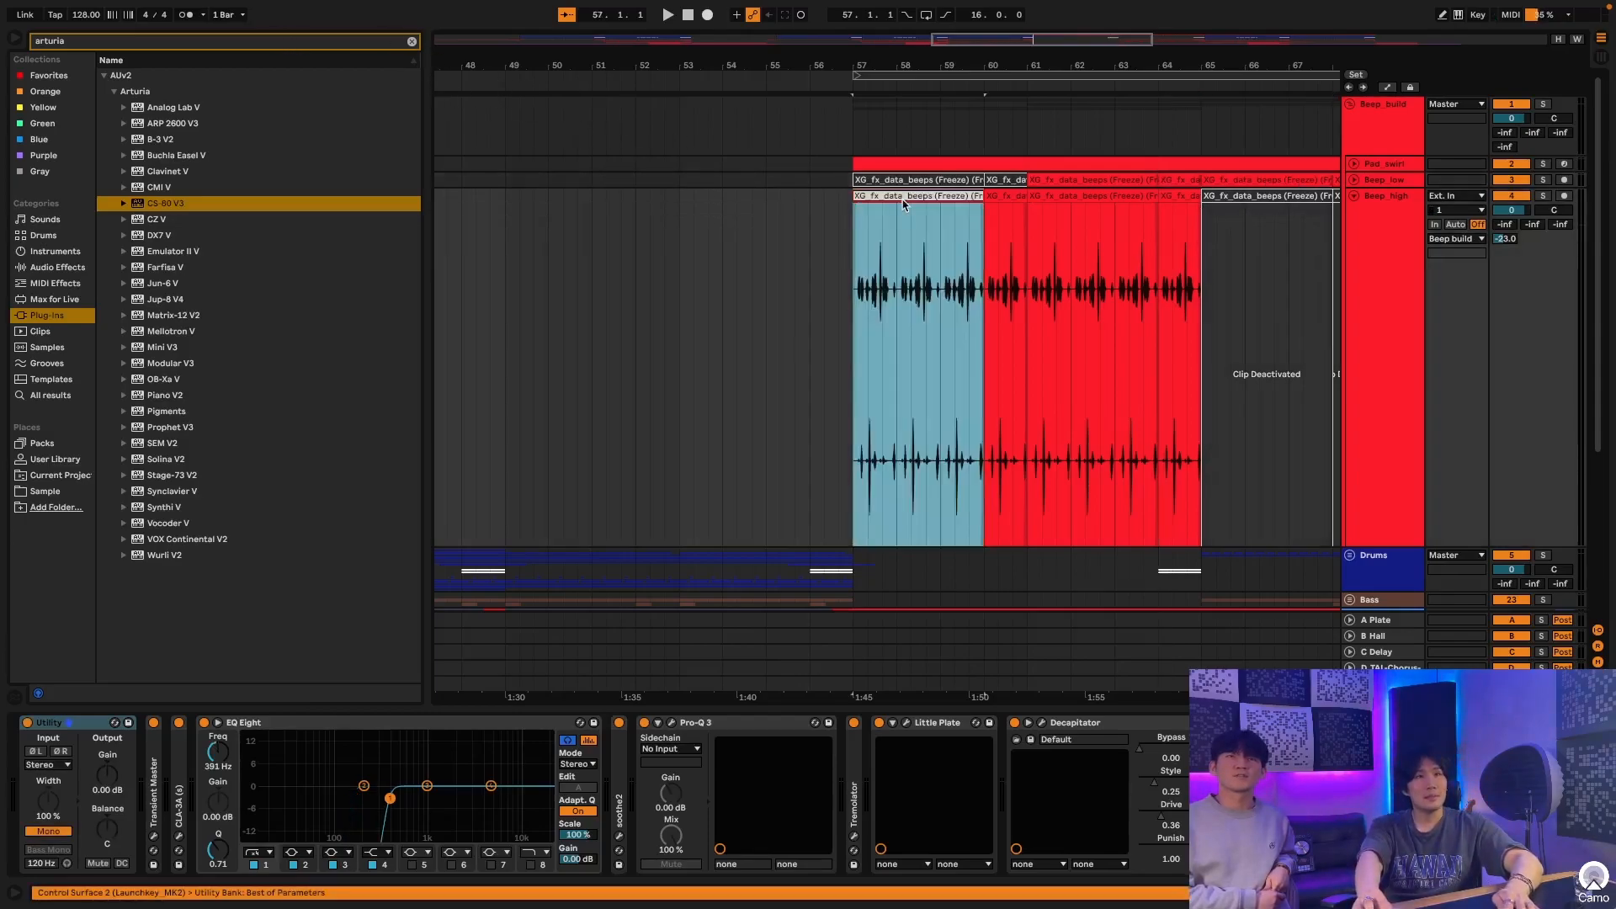
Step: Search all browser results for the original sample using the name XG_fx_data_beeps
{"action": "left_click", "coordinate": [62, 397]}
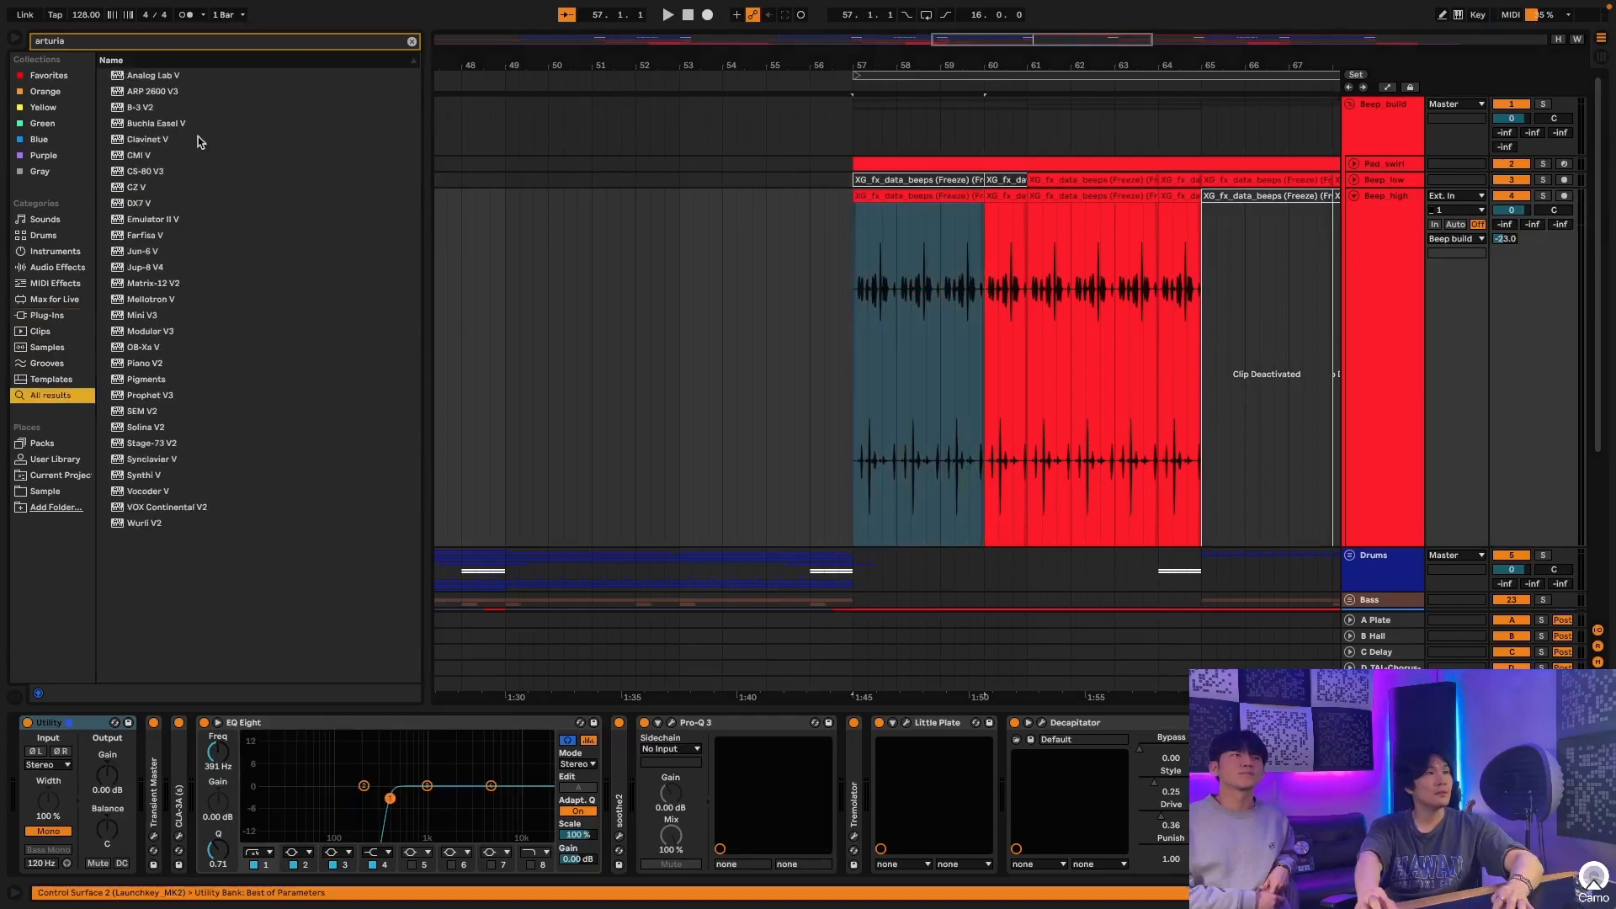
{"action": "left_click", "coordinate": [410, 42]}
{"action": "key", "text": "super+v"}
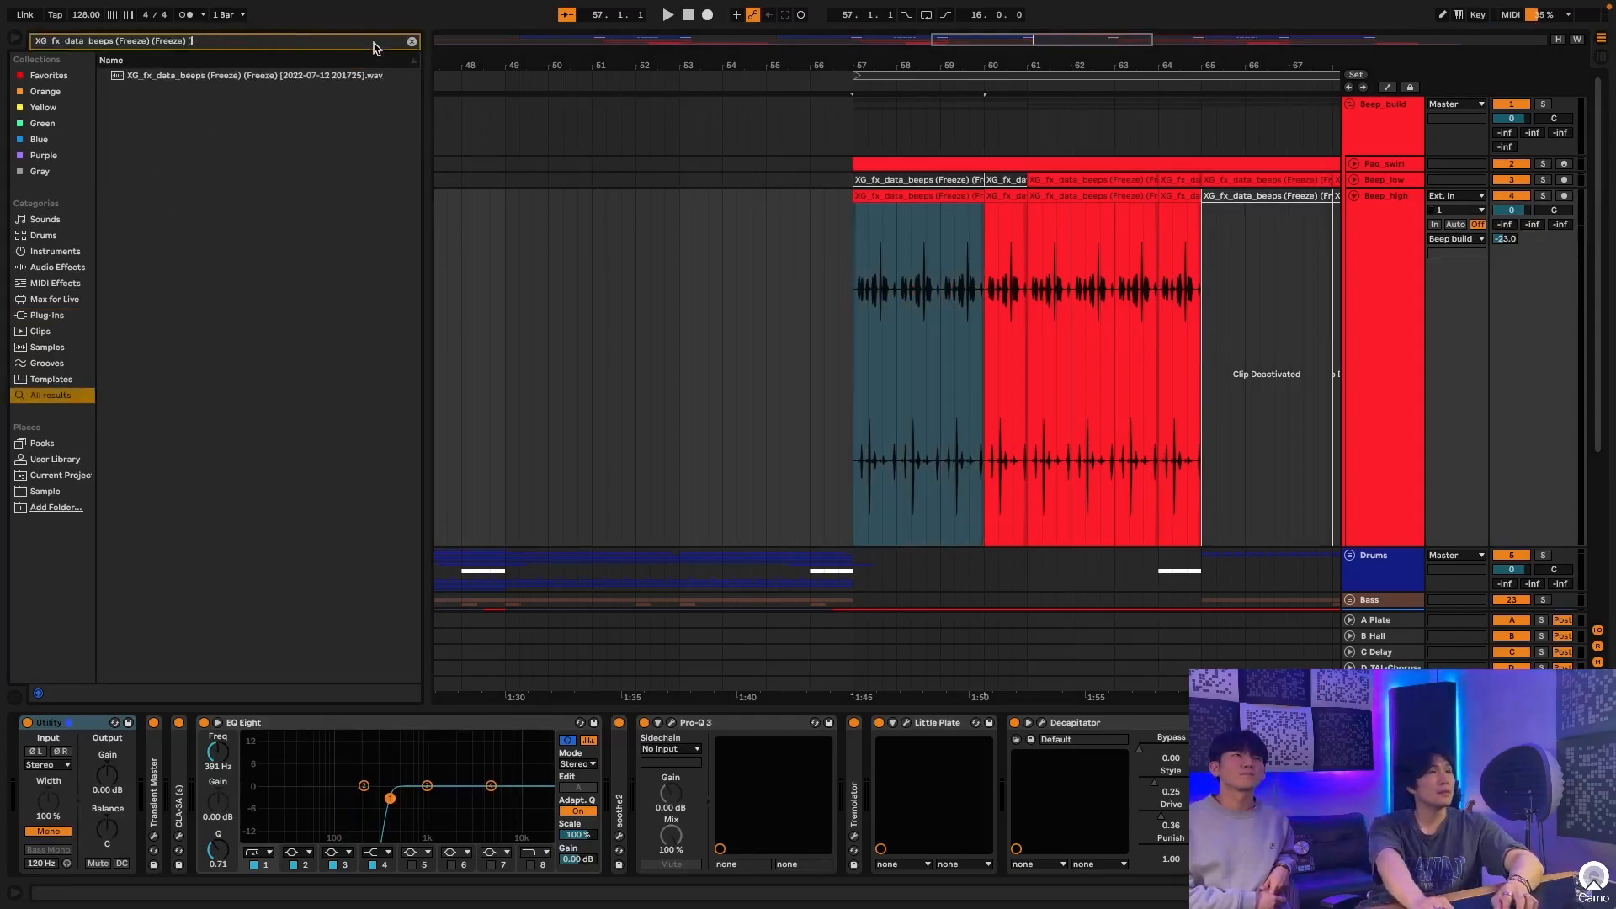
{"action": "key", "text": "BackSpace"}
{"action": "key", "text": "BackSpace"}
{"action": "key", "text": "BackSpace"}
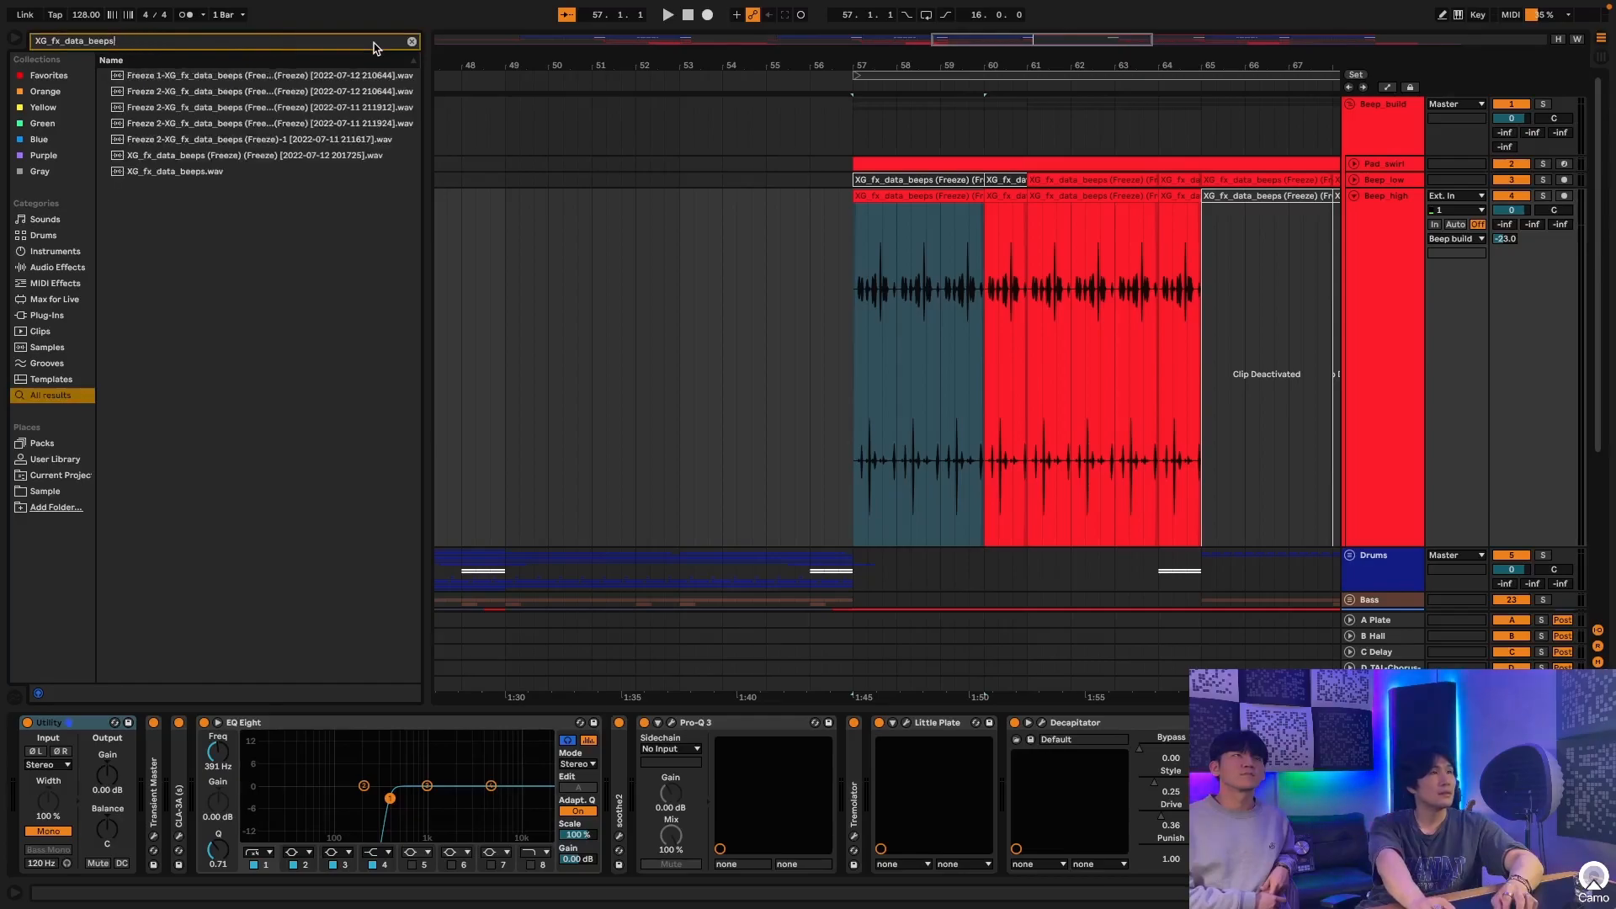
Step: Place XG_fx_data_beeps.wav at bar 50 on a new audio track below Beep_high
{"action": "left_click_drag", "start_coordinate": [187, 172], "coordinate": [529, 336]}
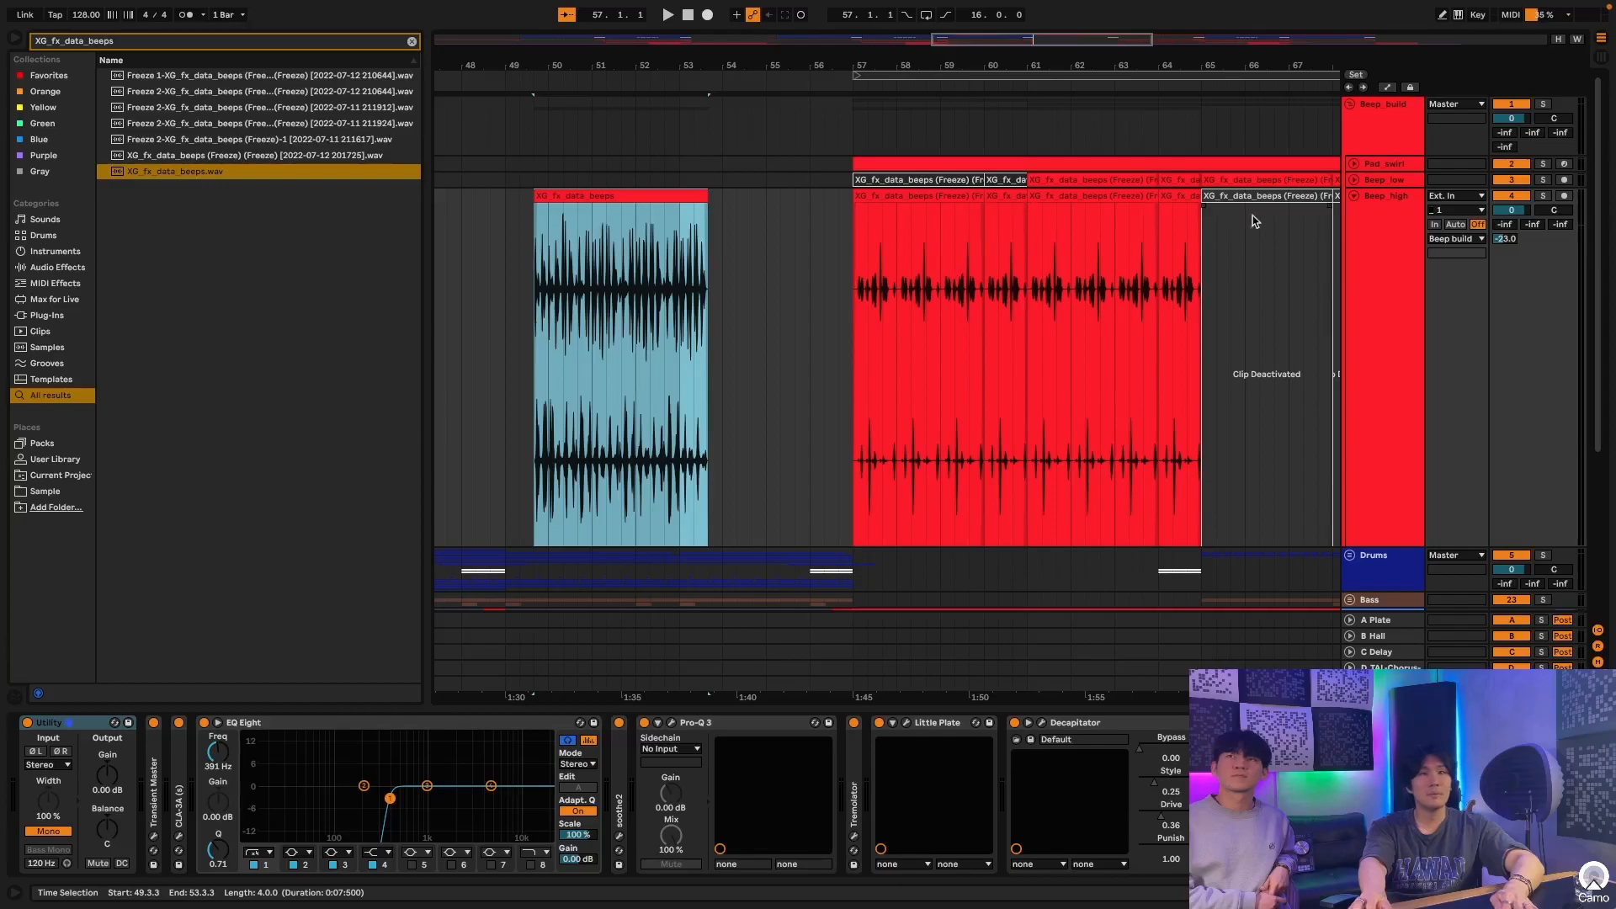
{"action": "left_click", "coordinate": [1395, 212]}
{"action": "key", "text": "super+t"}
{"action": "left_click_drag", "start_coordinate": [646, 185], "coordinate": [657, 554]}
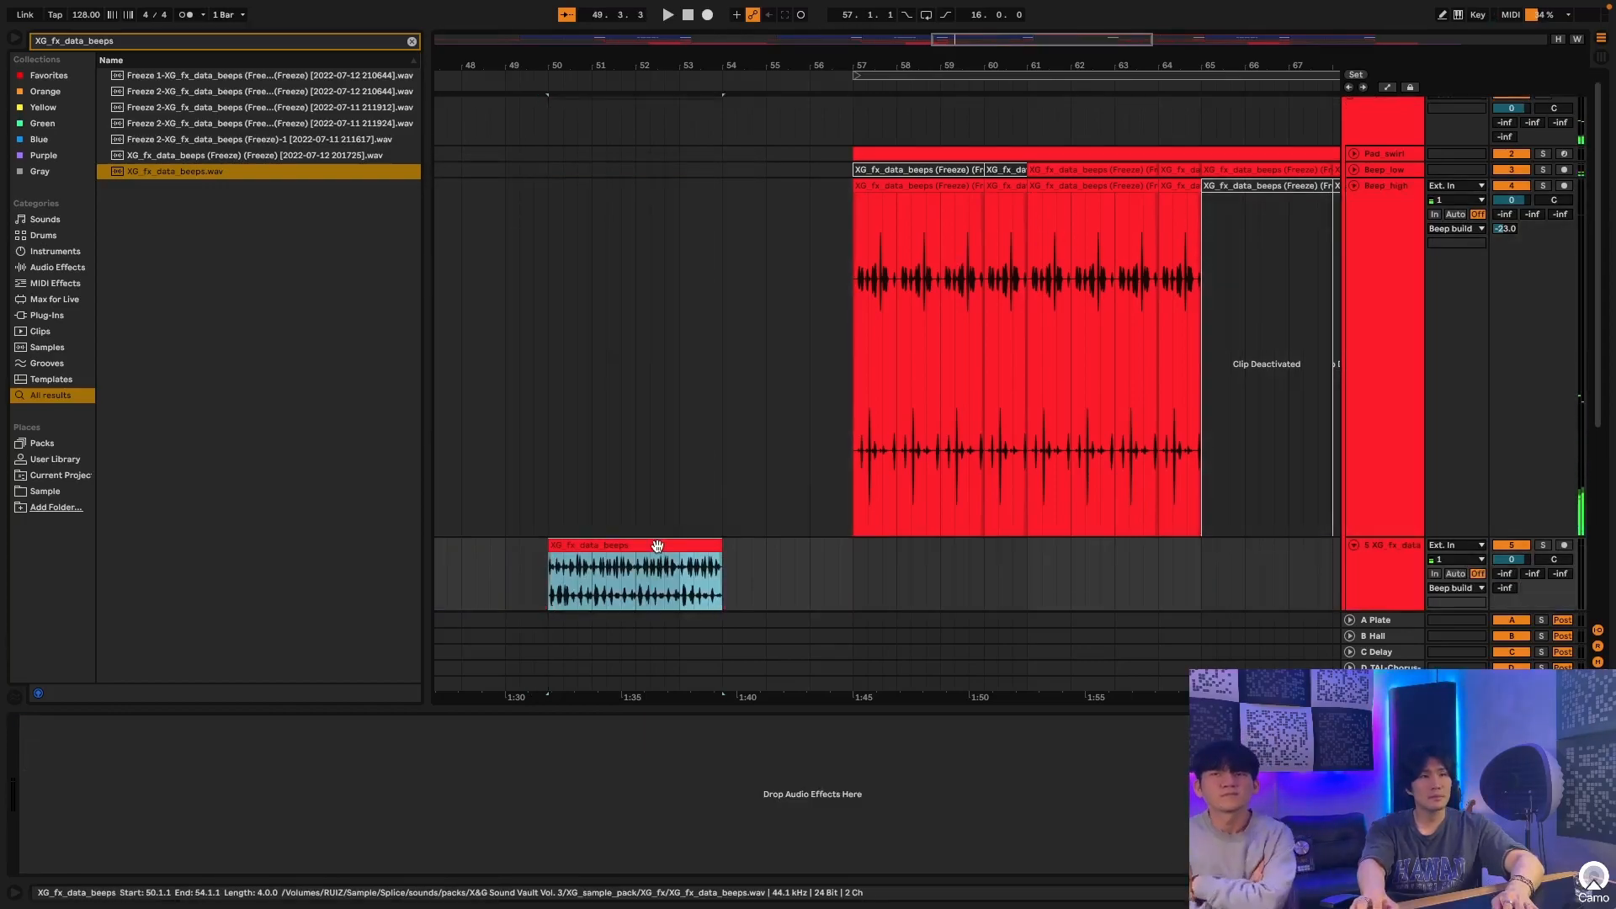
Step: Loop the sample clip over bars 50 to 54 and play it soloed with the track volume at -7.3 dB
{"action": "key", "text": "super+l"}
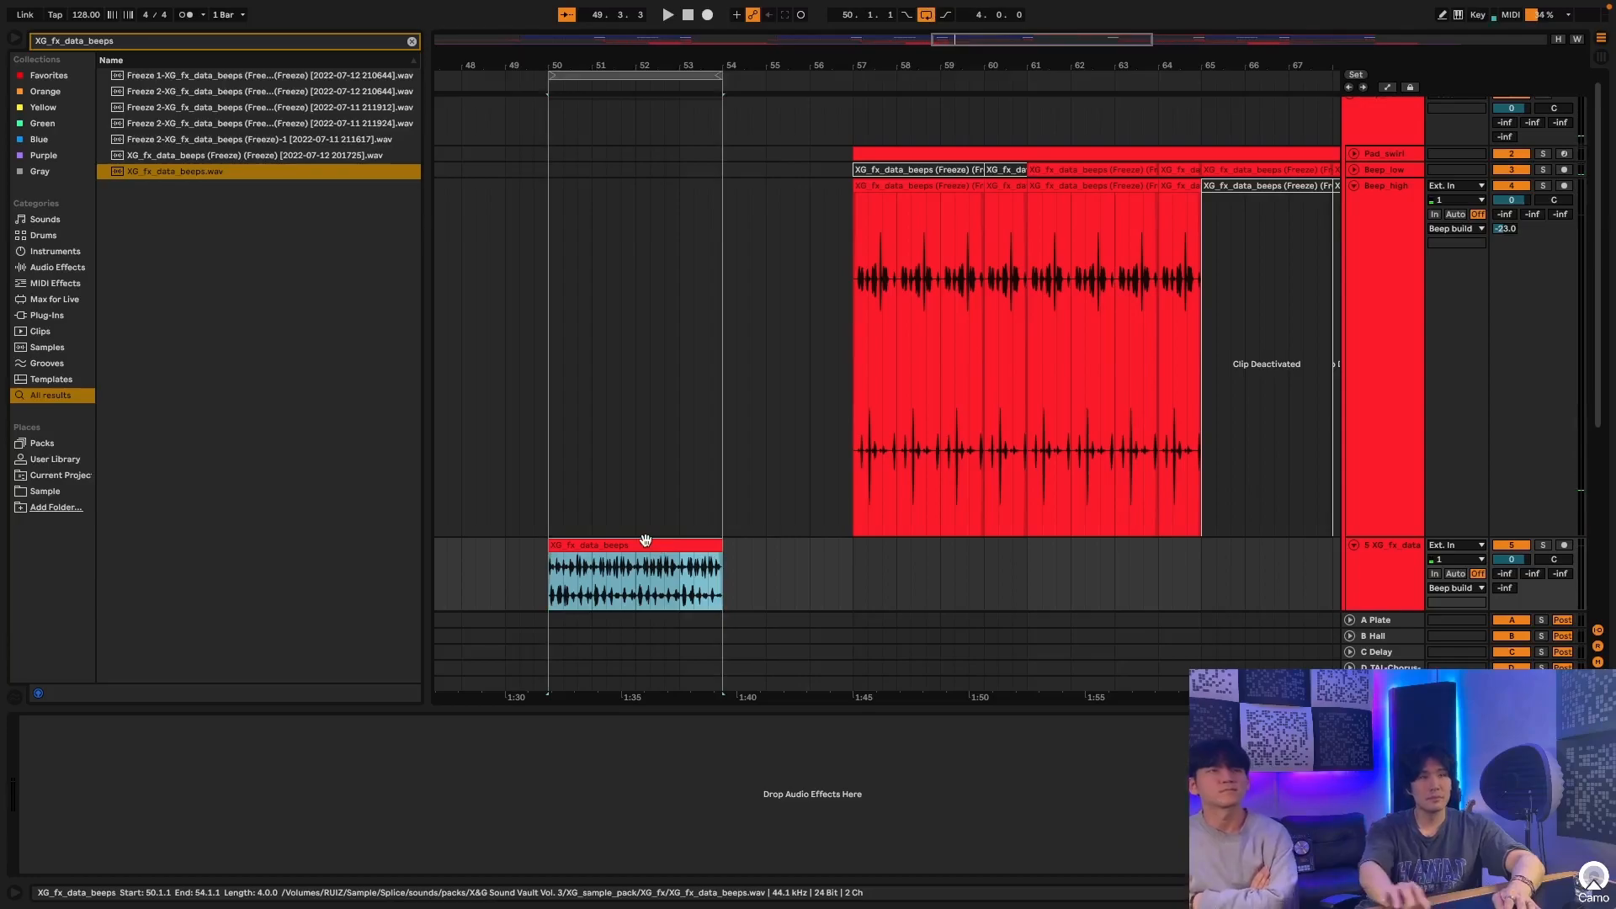
{"action": "left_click", "coordinate": [1545, 545]}
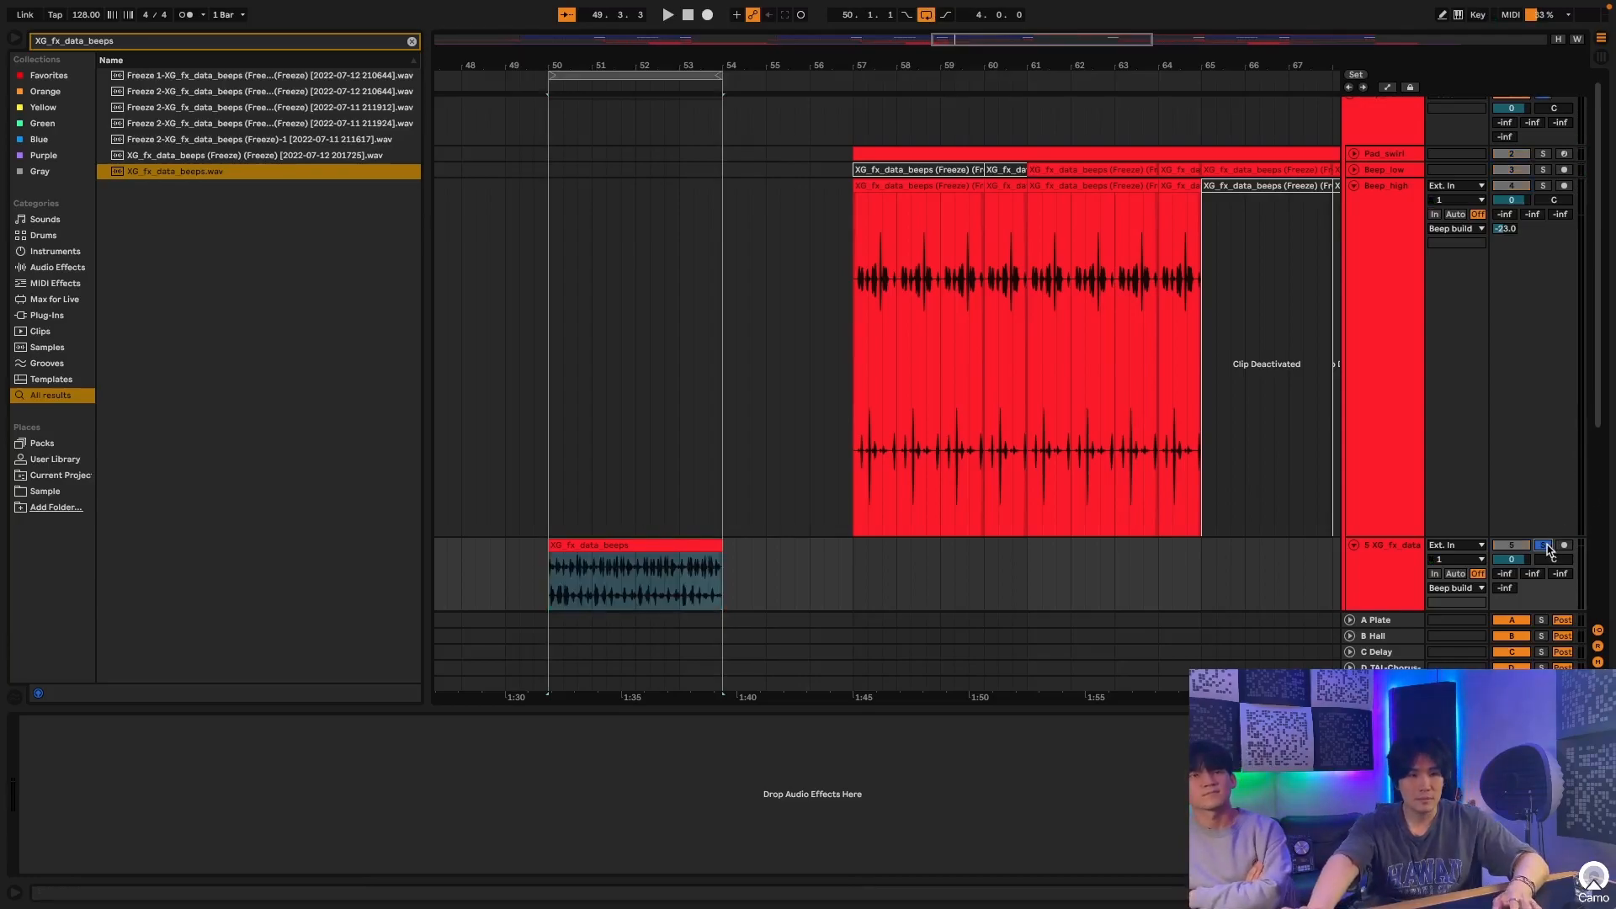
{"action": "key", "text": "space"}
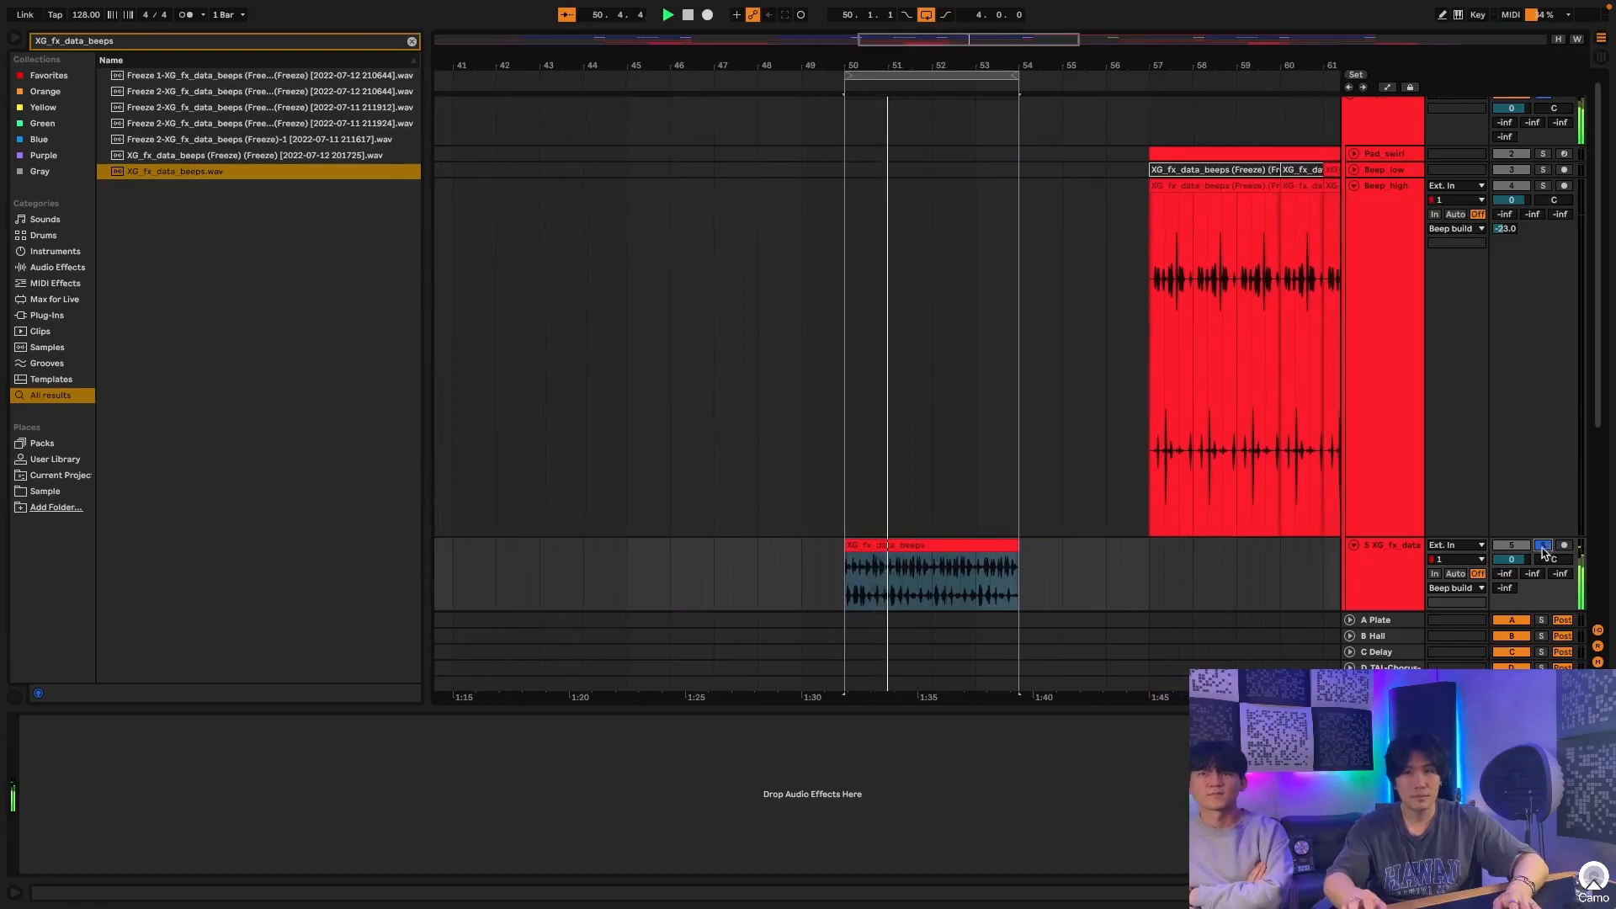
{"action": "left_click_drag", "start_coordinate": [1510, 559], "coordinate": [1507, 566]}
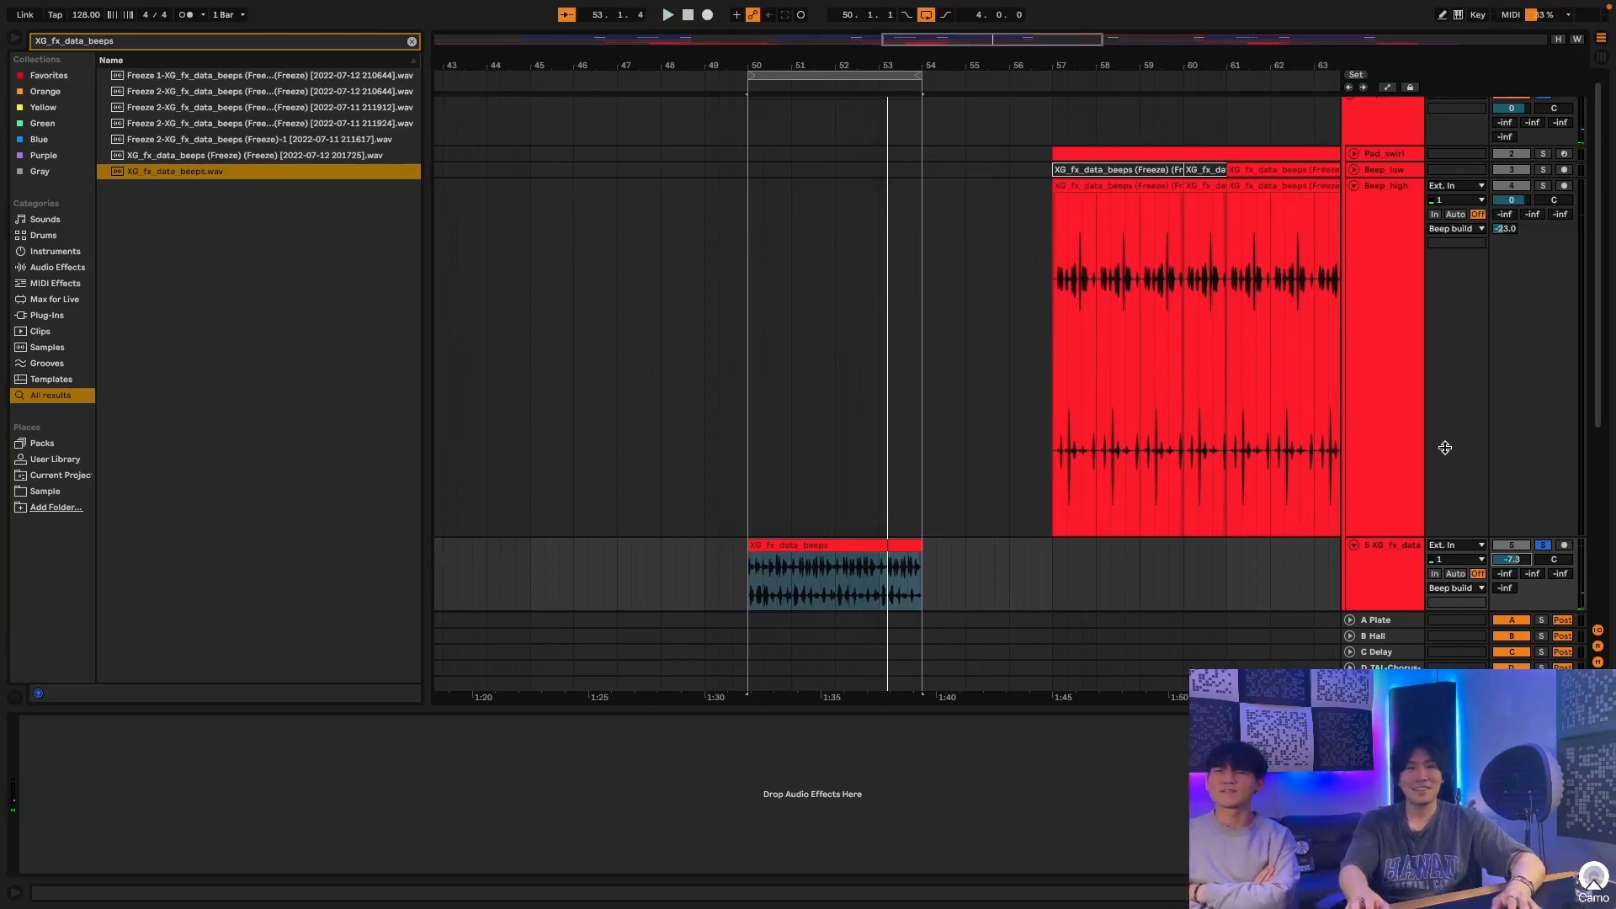
Step: Turn off transient looping in the sample clip's Beats warp, set its envelope to 0, and transpose it to -4 semitones during playback
{"action": "double_click", "coordinate": [871, 545]}
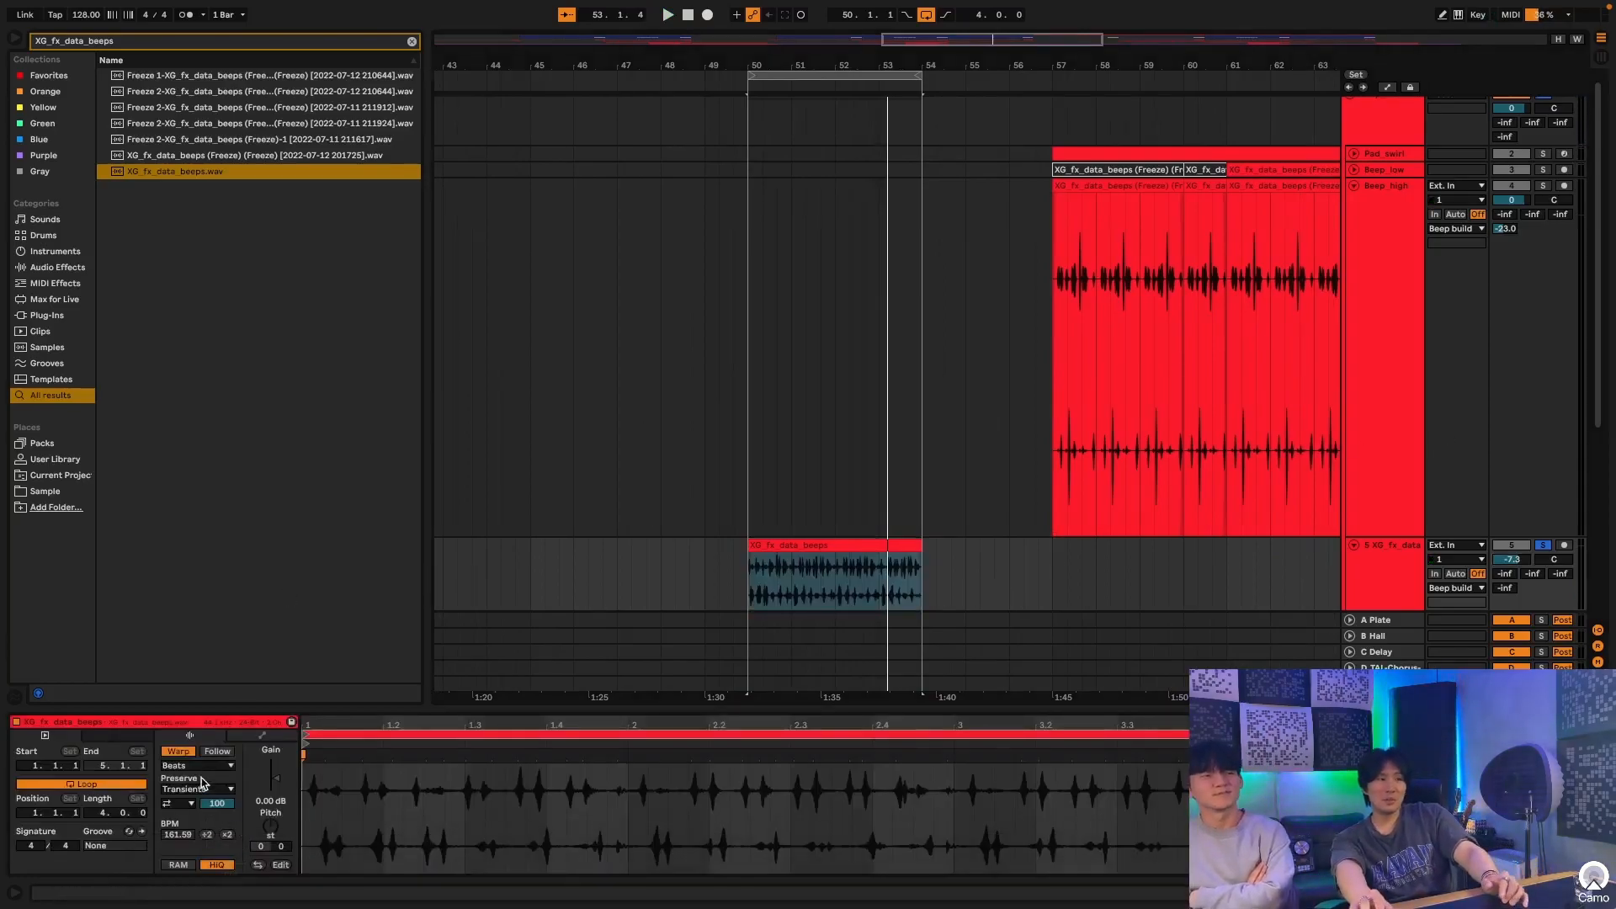
{"action": "left_click", "coordinate": [191, 804]}
{"action": "left_click", "coordinate": [185, 817]}
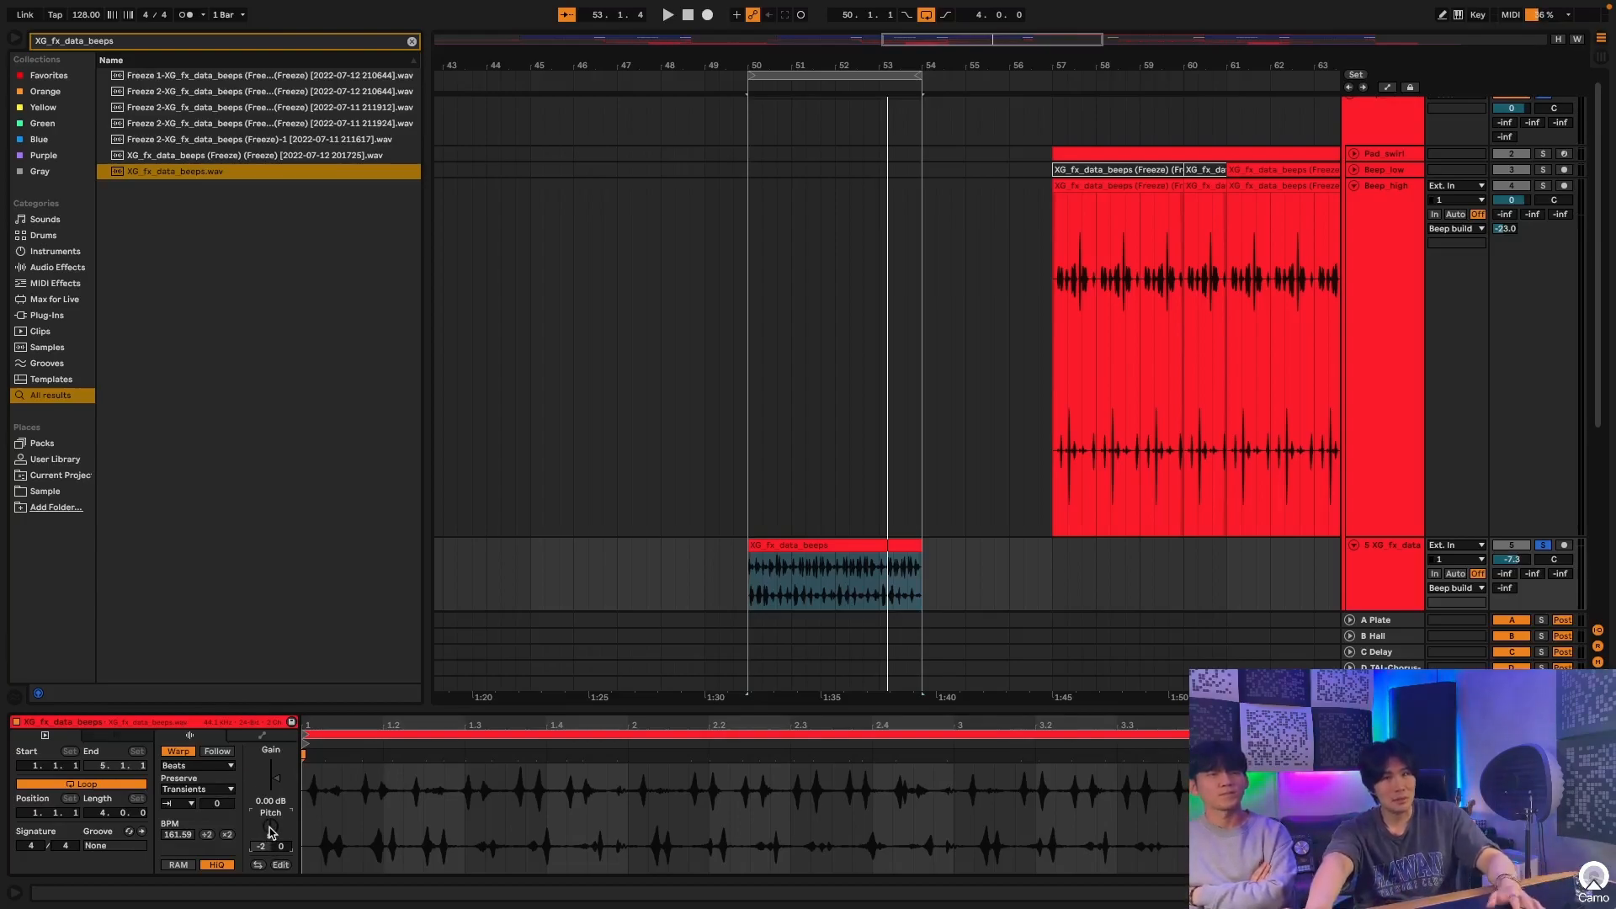
{"action": "key", "text": "space"}
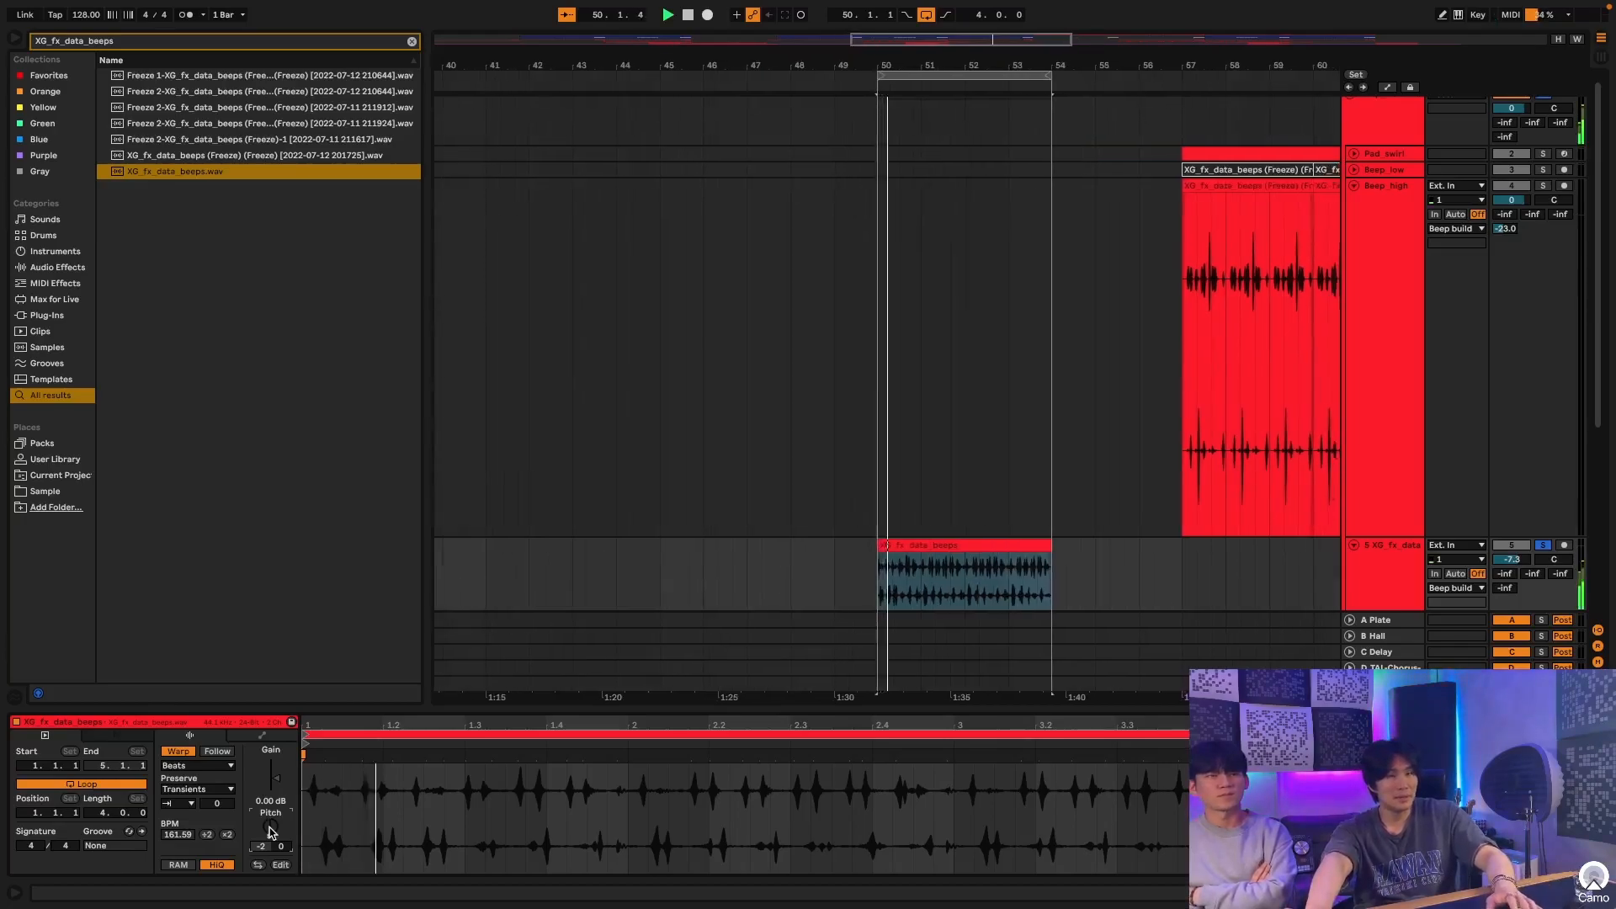
{"action": "left_click_drag", "start_coordinate": [269, 831], "coordinate": [279, 828]}
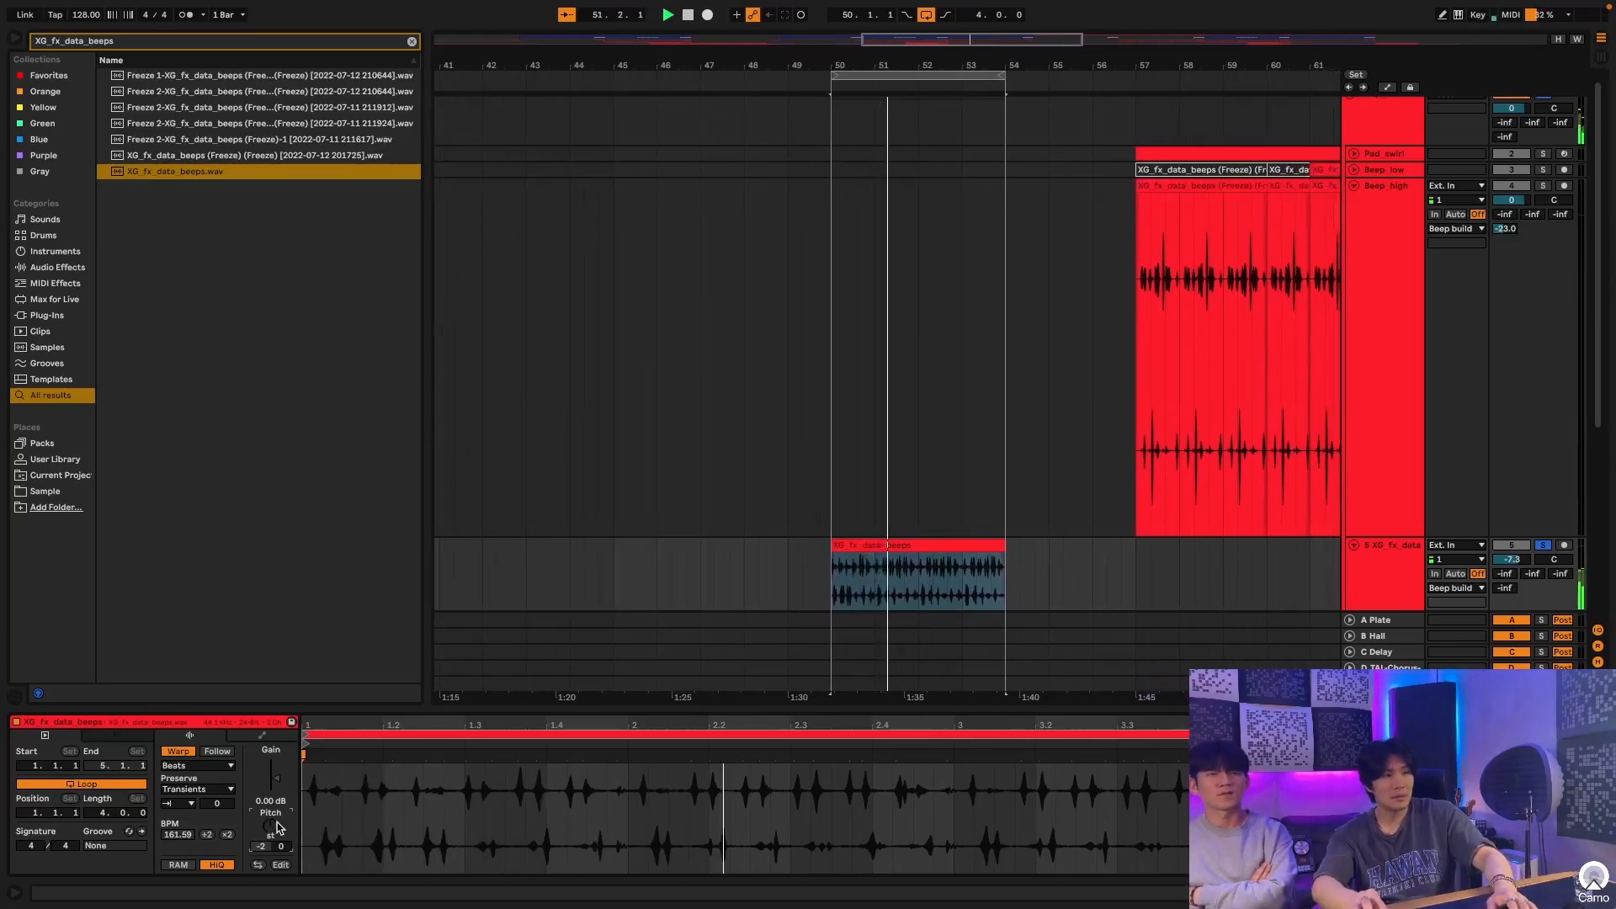
{"action": "key", "text": "Down"}
{"action": "key", "text": "Down"}
{"action": "key", "text": "Down"}
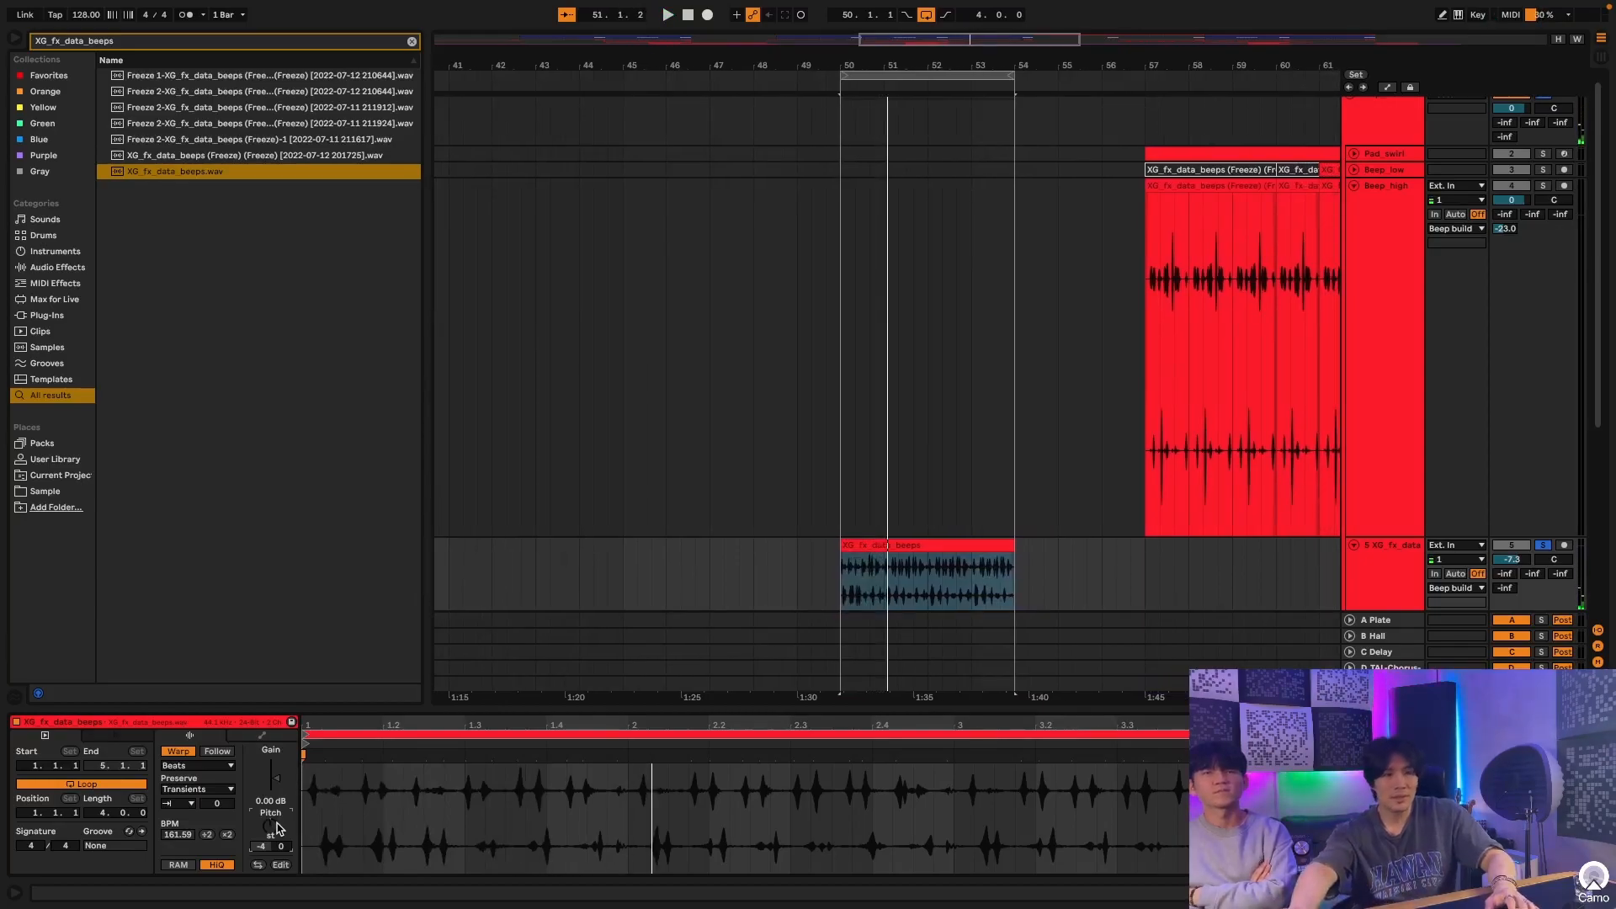
Step: Delete the temporary track holding the XG_fx_data_beeps sample
{"action": "left_click", "coordinate": [1397, 548]}
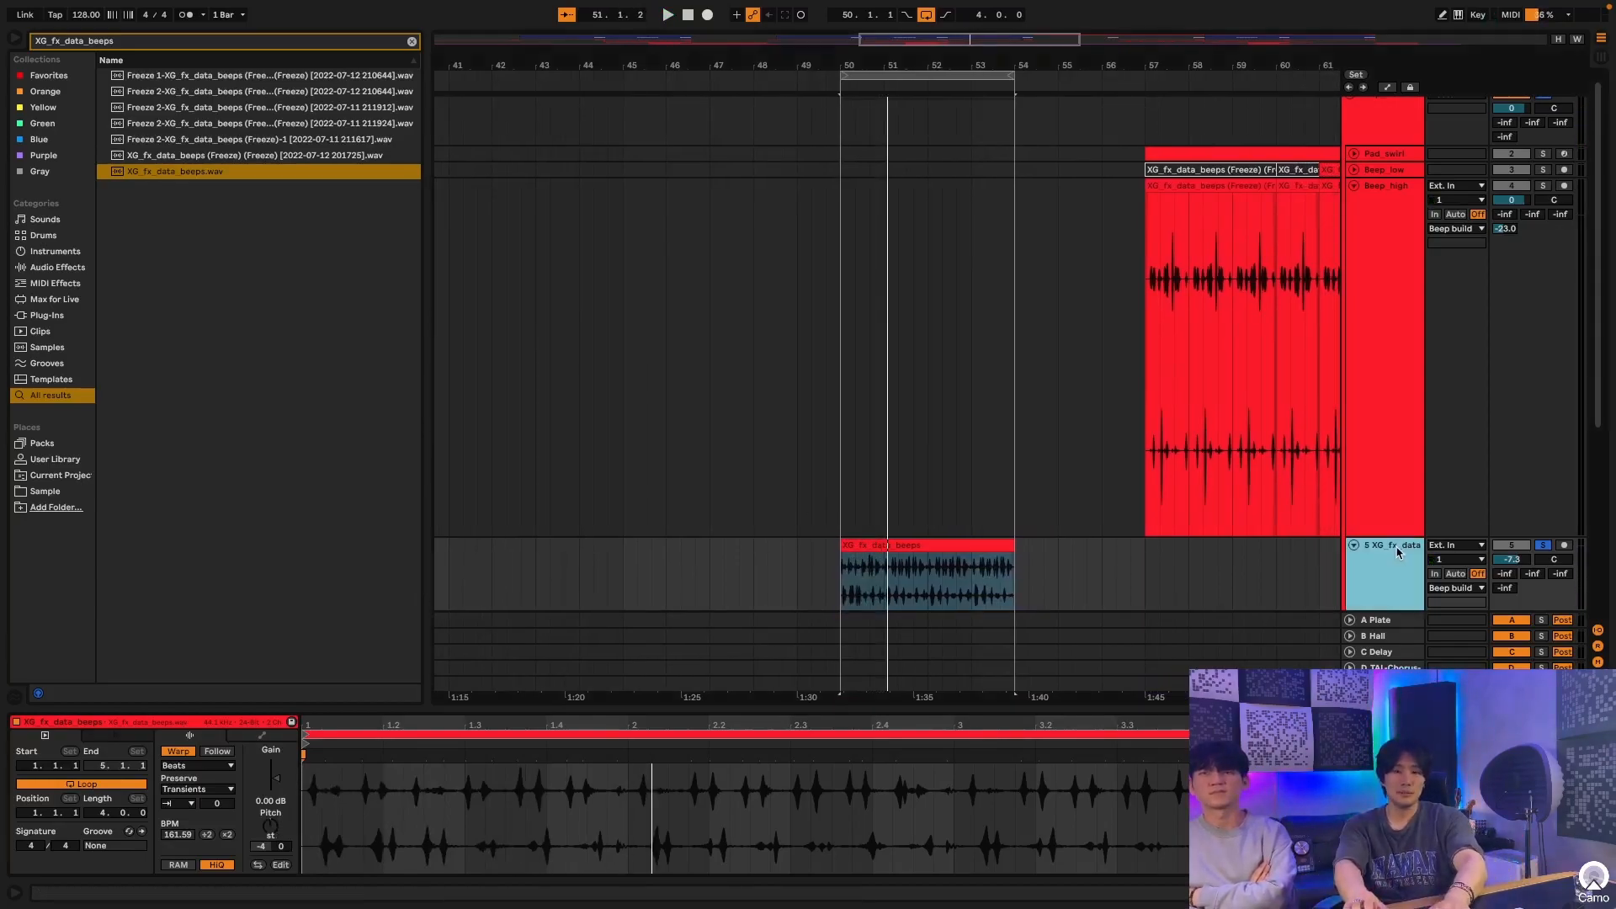
{"action": "key", "text": "Delete"}
Step: Show the Beep_high device chain and open its Transient Master plug-in for inspection
{"action": "double_click", "coordinate": [1399, 194]}
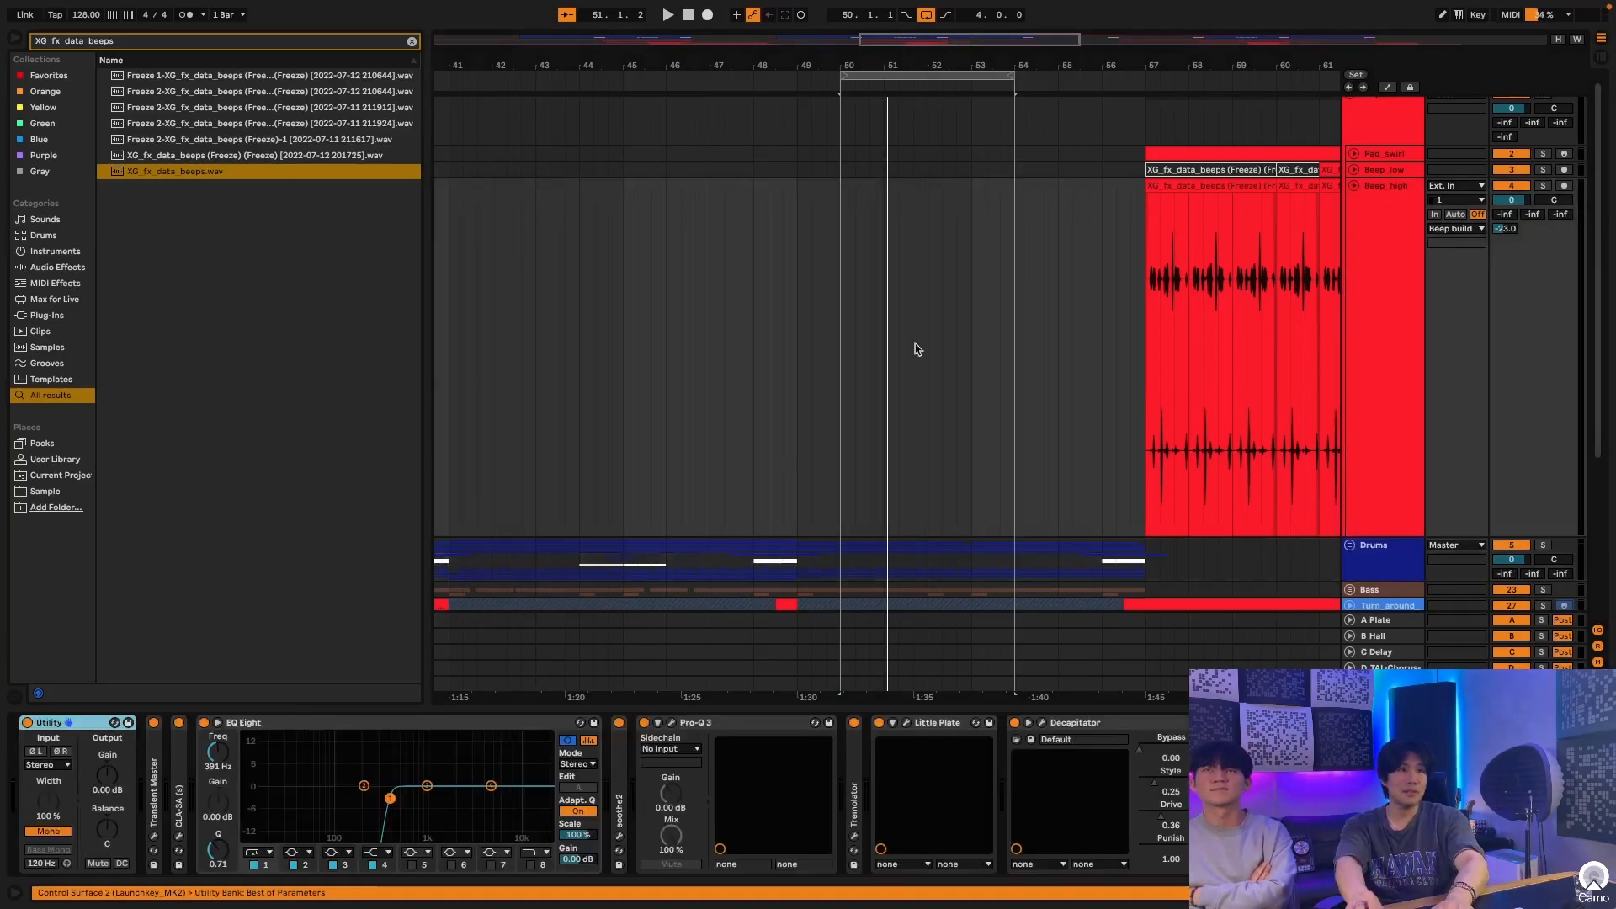
{"action": "double_click", "coordinate": [157, 757]}
{"action": "left_click", "coordinate": [179, 723]}
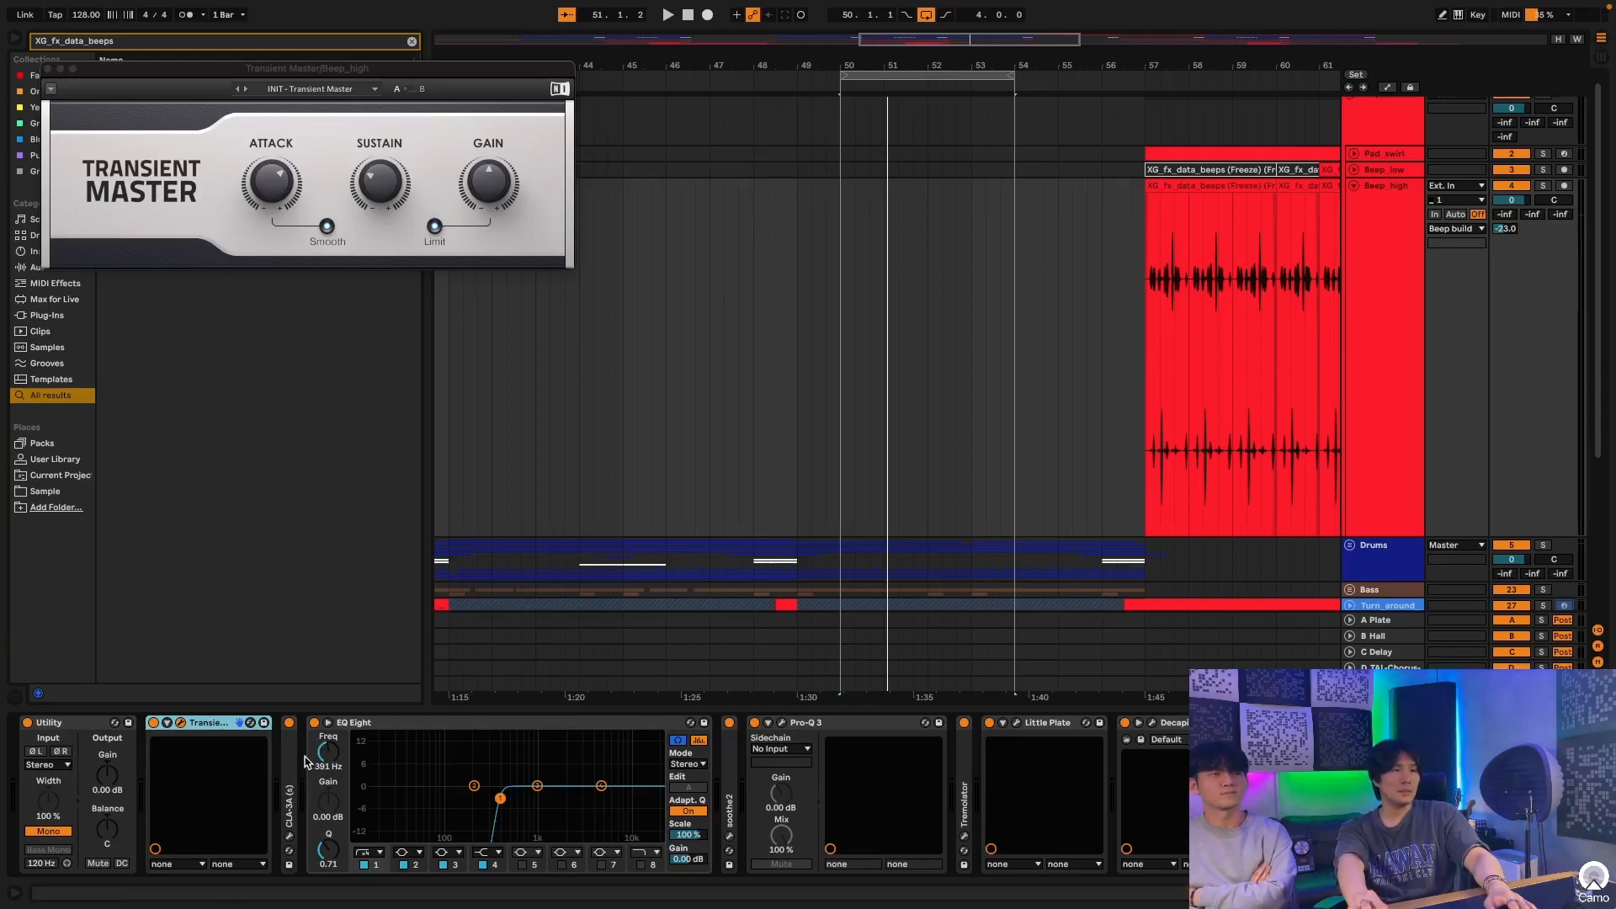
Step: Inspect the soothe2 settings on Beep_high, close them, and open the Pro-Q 3 equalizer curve
{"action": "scroll", "coordinate": [308, 762], "scroll_direction": "right", "scroll_amount": 3}
{"action": "scroll", "coordinate": [341, 734], "scroll_direction": "right", "scroll_amount": 1}
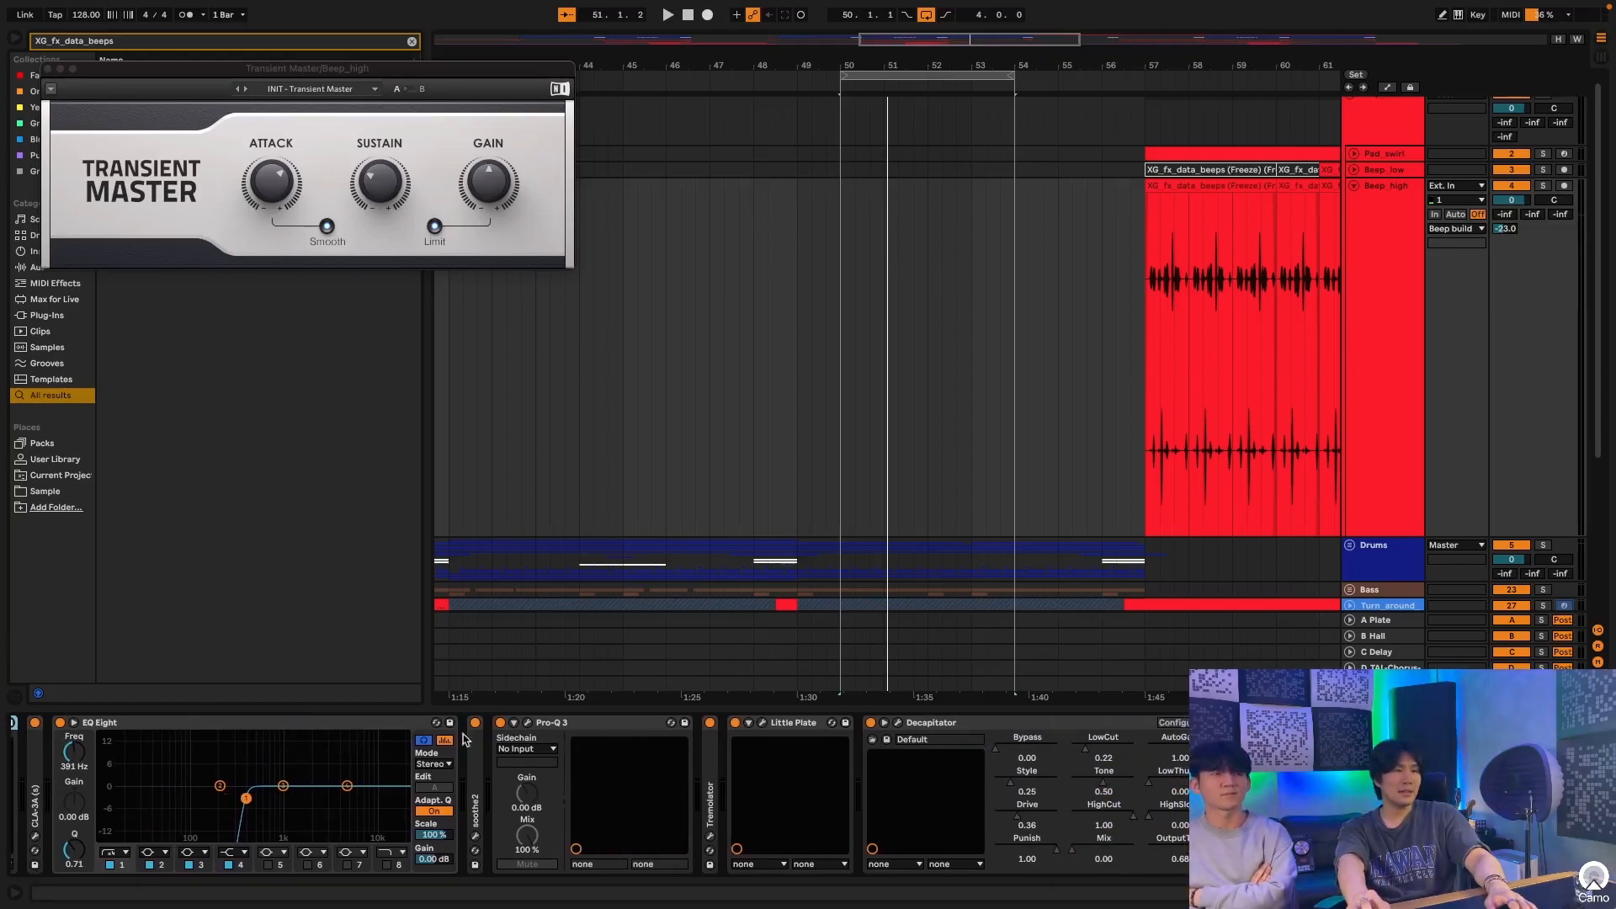
{"action": "double_click", "coordinate": [476, 762]}
{"action": "left_click", "coordinate": [503, 723]}
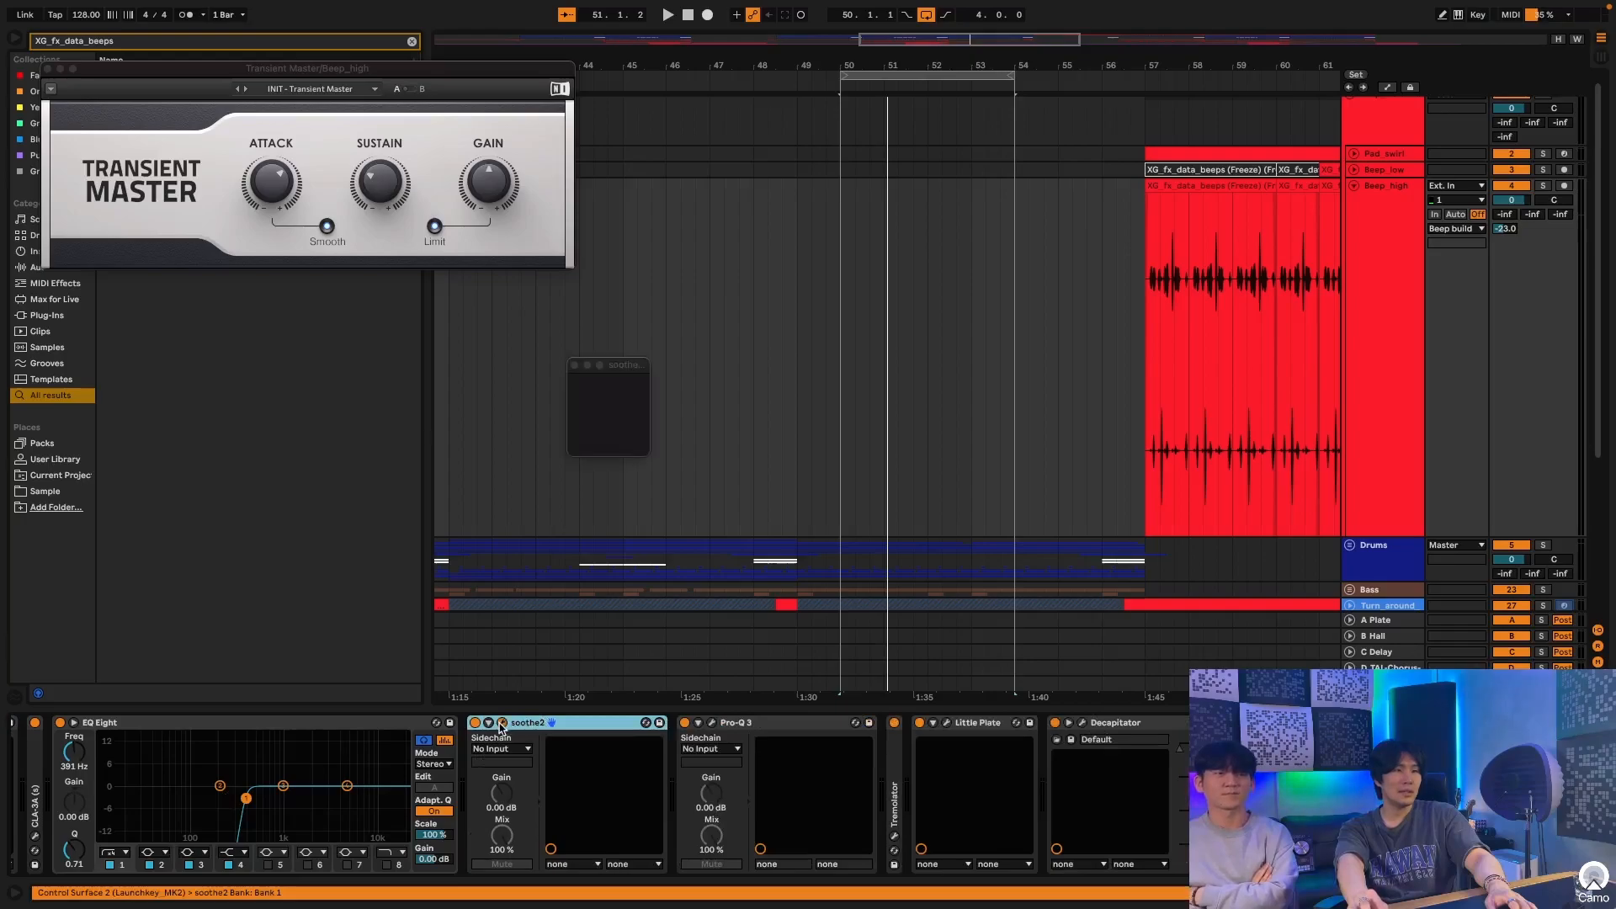
{"action": "left_click_drag", "start_coordinate": [1084, 364], "coordinate": [703, 237]}
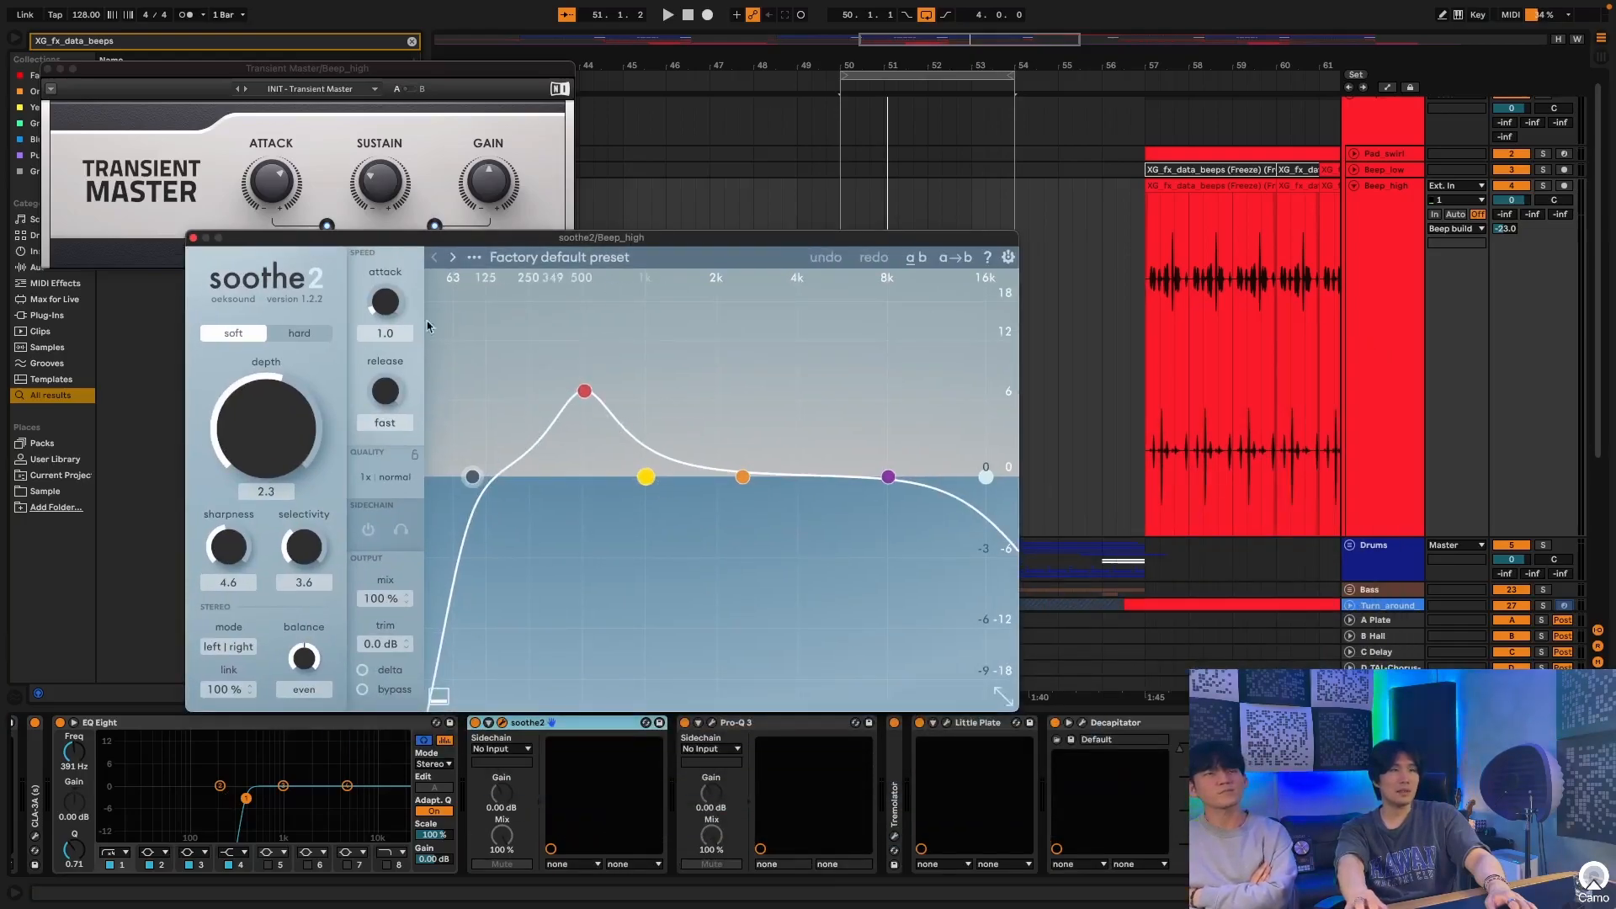
{"action": "left_click", "coordinate": [194, 239]}
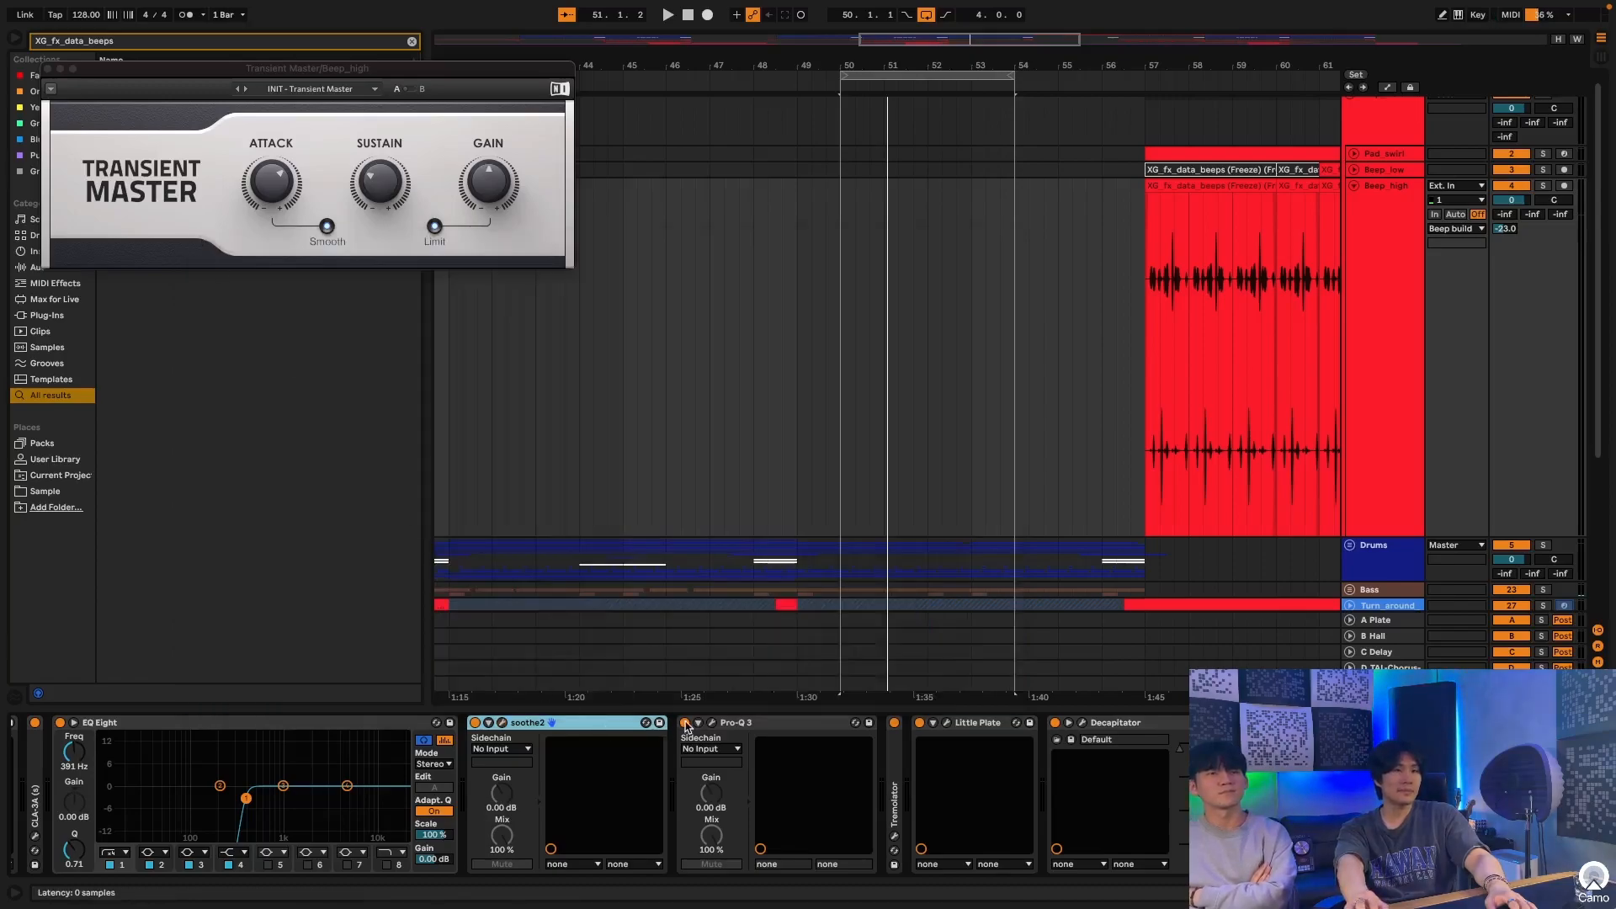
{"action": "left_click", "coordinate": [712, 724]}
{"action": "left_click_drag", "start_coordinate": [869, 357], "coordinate": [559, 225]}
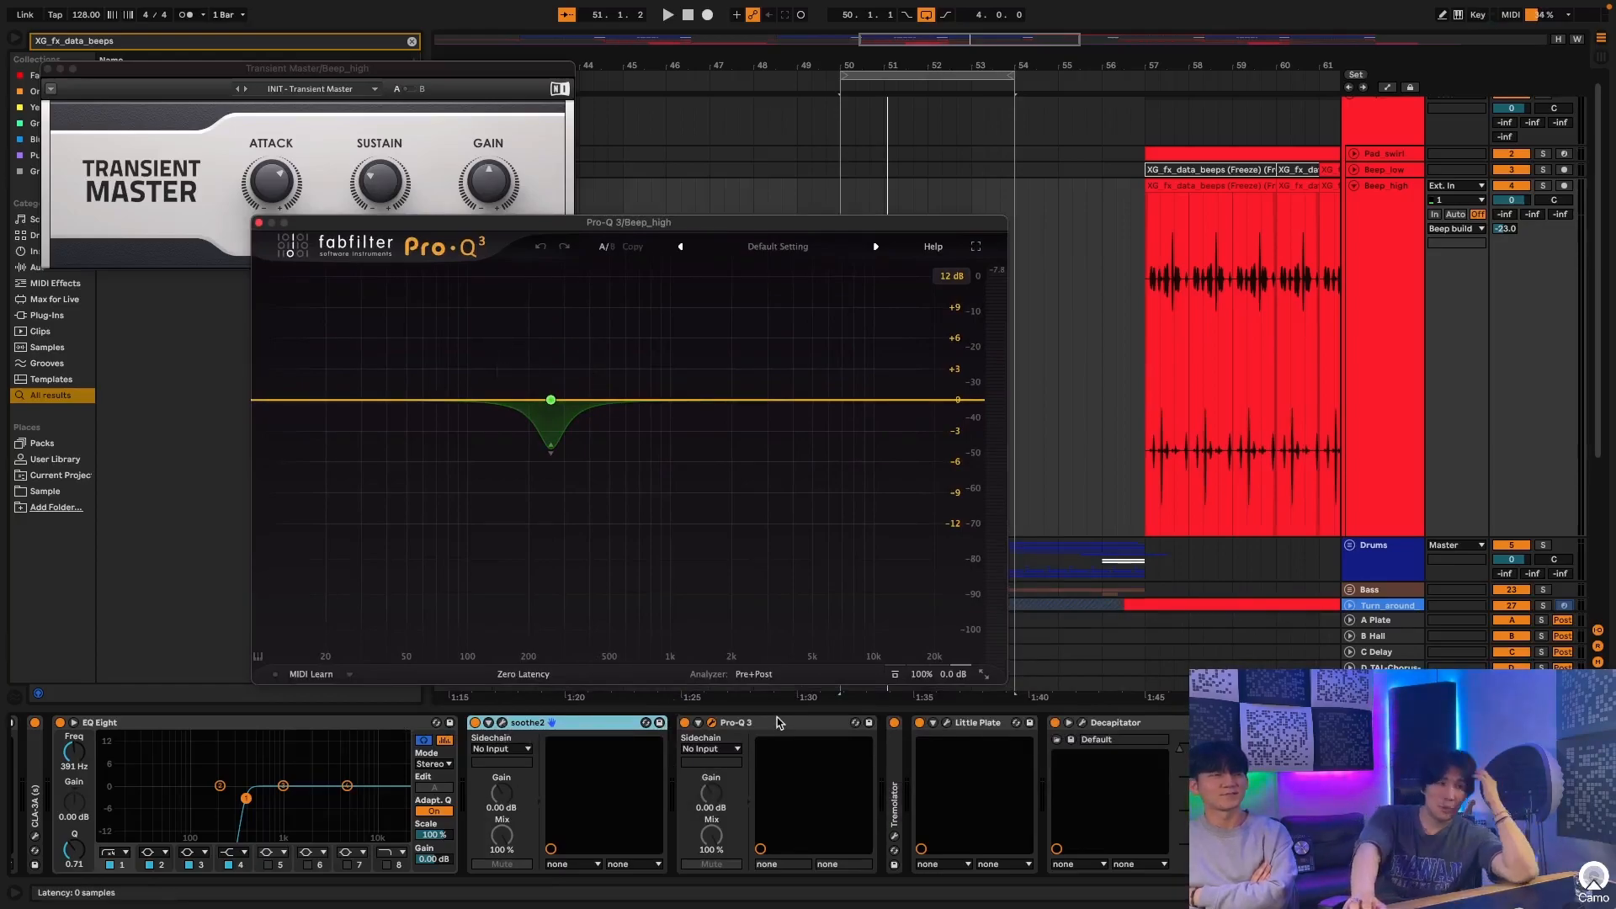
Step: Reopen soothe2 from the Beep_high chain to review its settings and close it again
{"action": "left_click", "coordinate": [505, 723]}
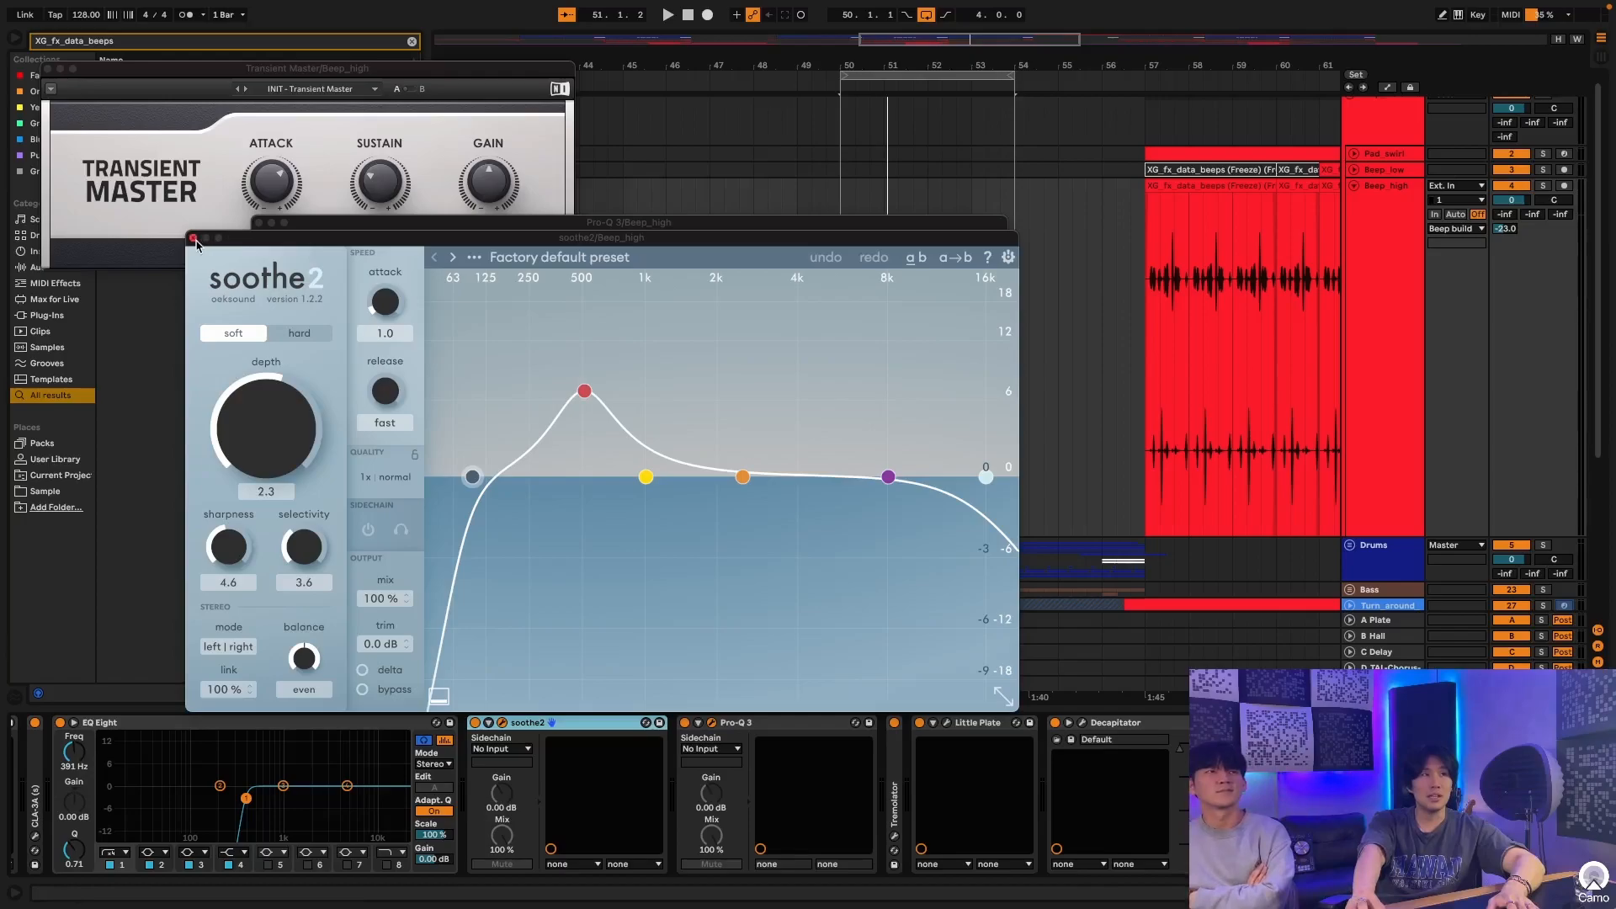
{"action": "left_click", "coordinate": [194, 239]}
{"action": "left_click", "coordinate": [503, 724]}
{"action": "left_click", "coordinate": [503, 724]}
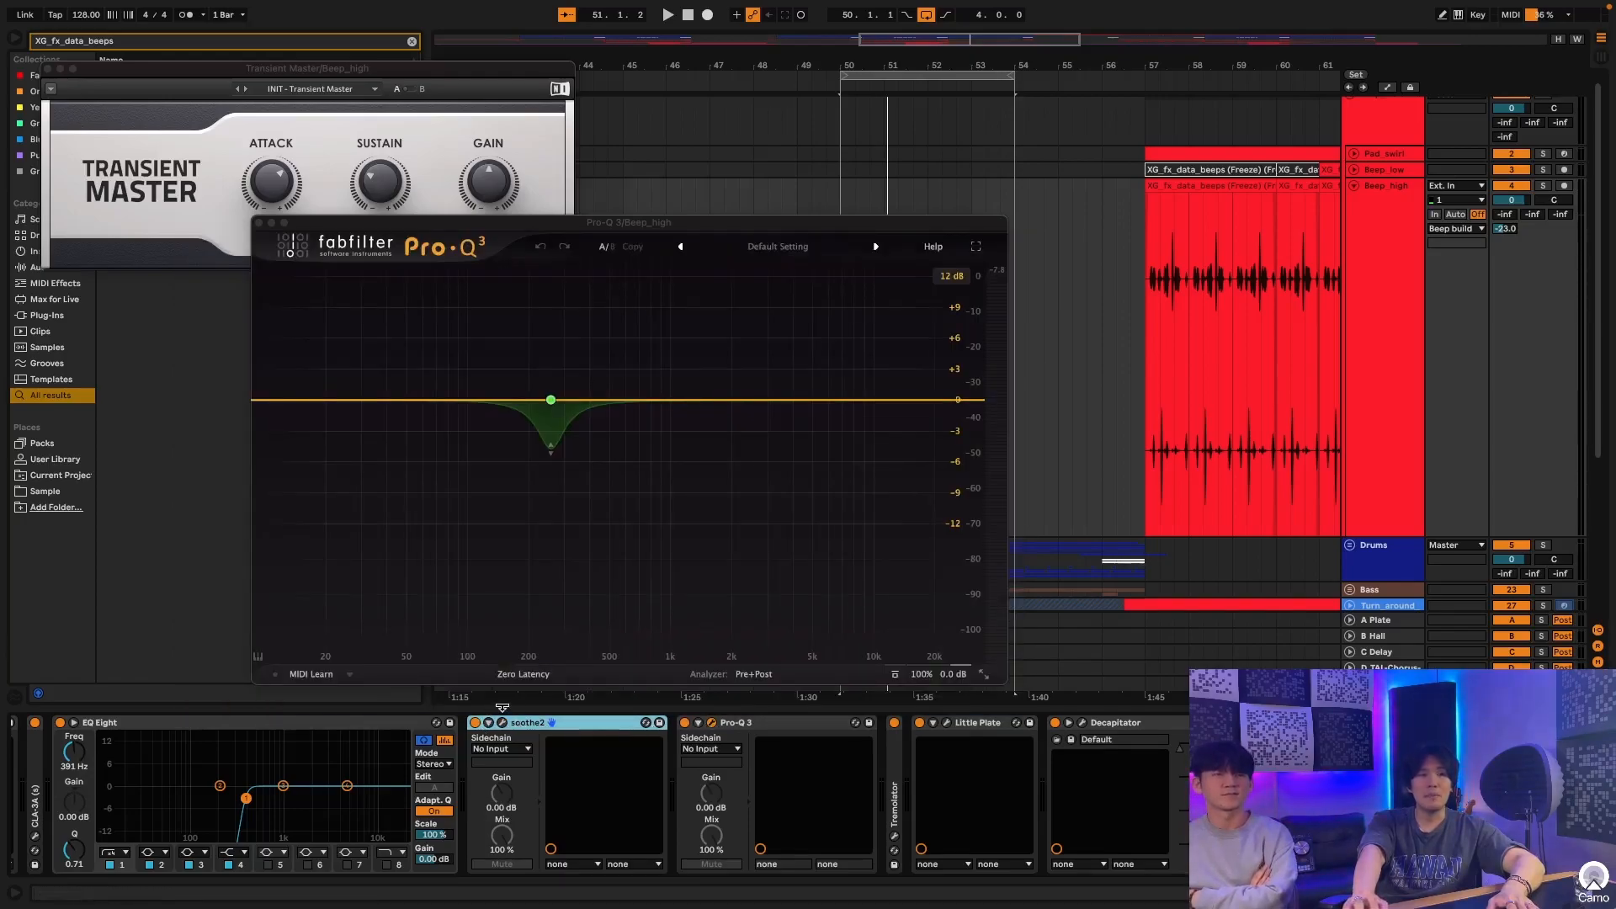
Step: Collapse soothe2 and Pro-Q 3 in the Beep_high chain and expand the Tremolator device
{"action": "double_click", "coordinate": [551, 723]}
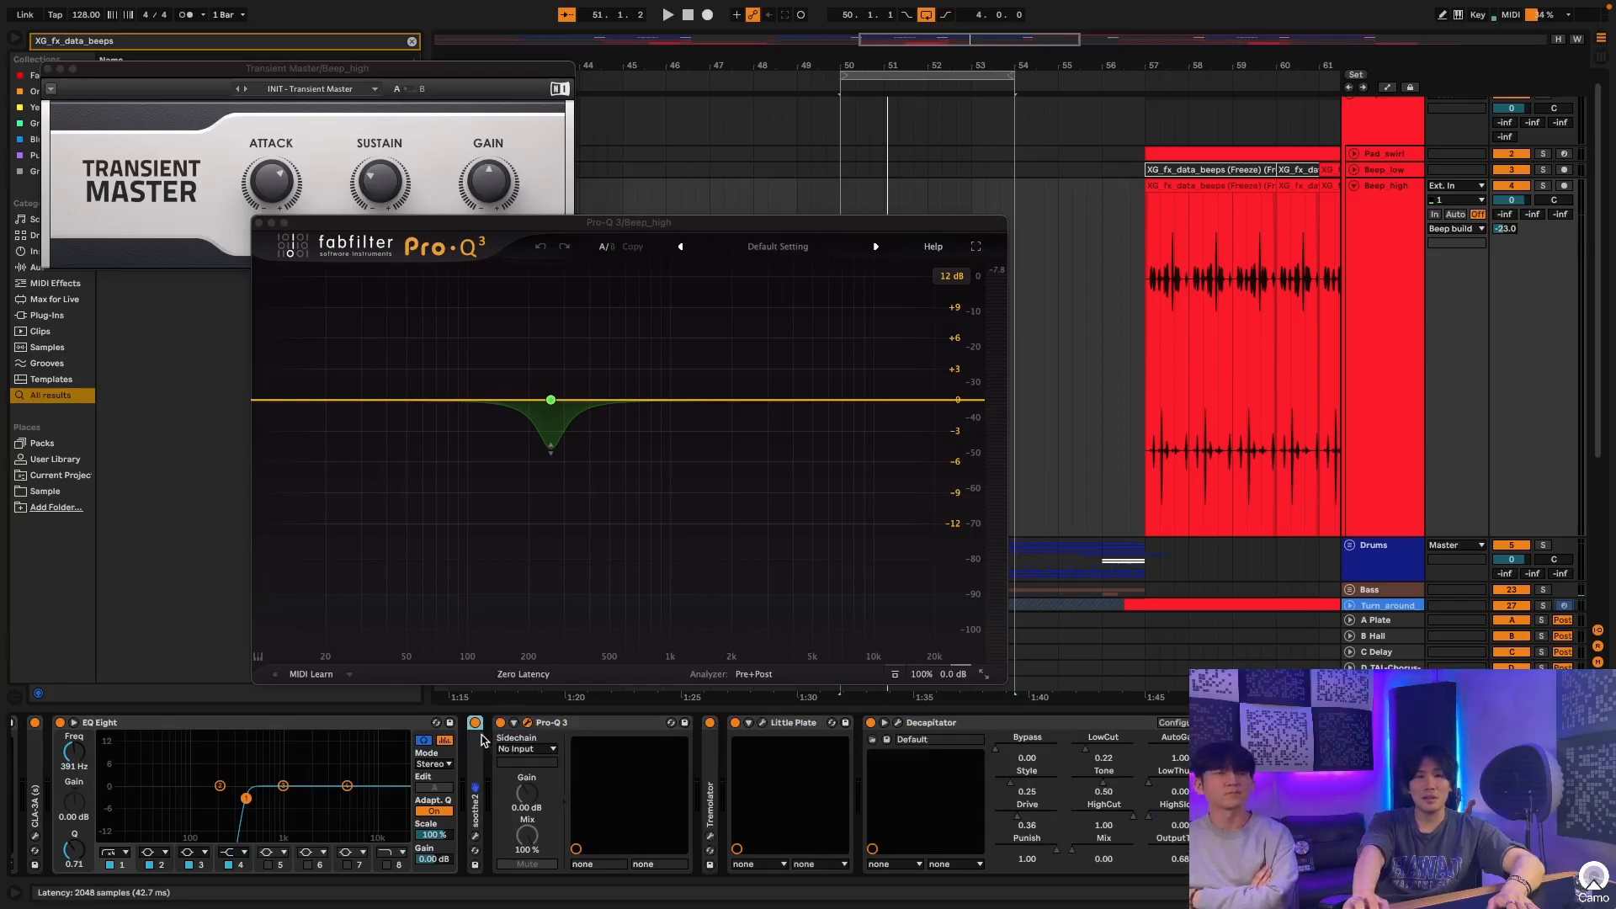
{"action": "left_click", "coordinate": [528, 722]}
{"action": "double_click", "coordinate": [568, 724]}
{"action": "double_click", "coordinate": [529, 751]}
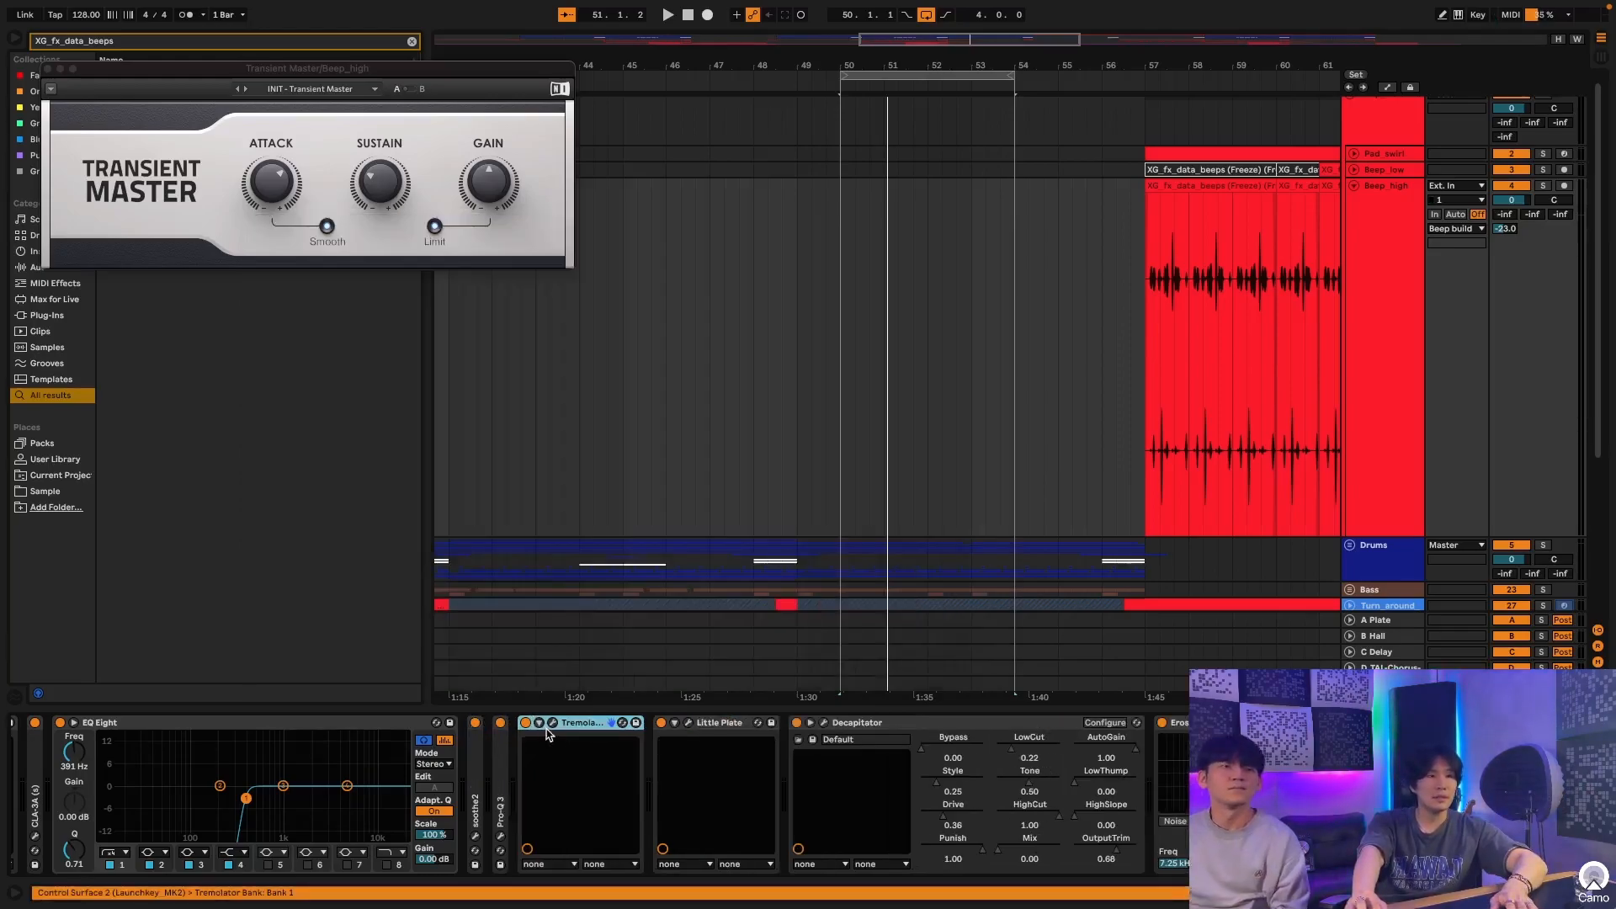
Step: Inspect the Tremolator and Little Plate plug-ins on Beep_high, and collapse the Tremolator device
{"action": "left_click", "coordinate": [553, 723]}
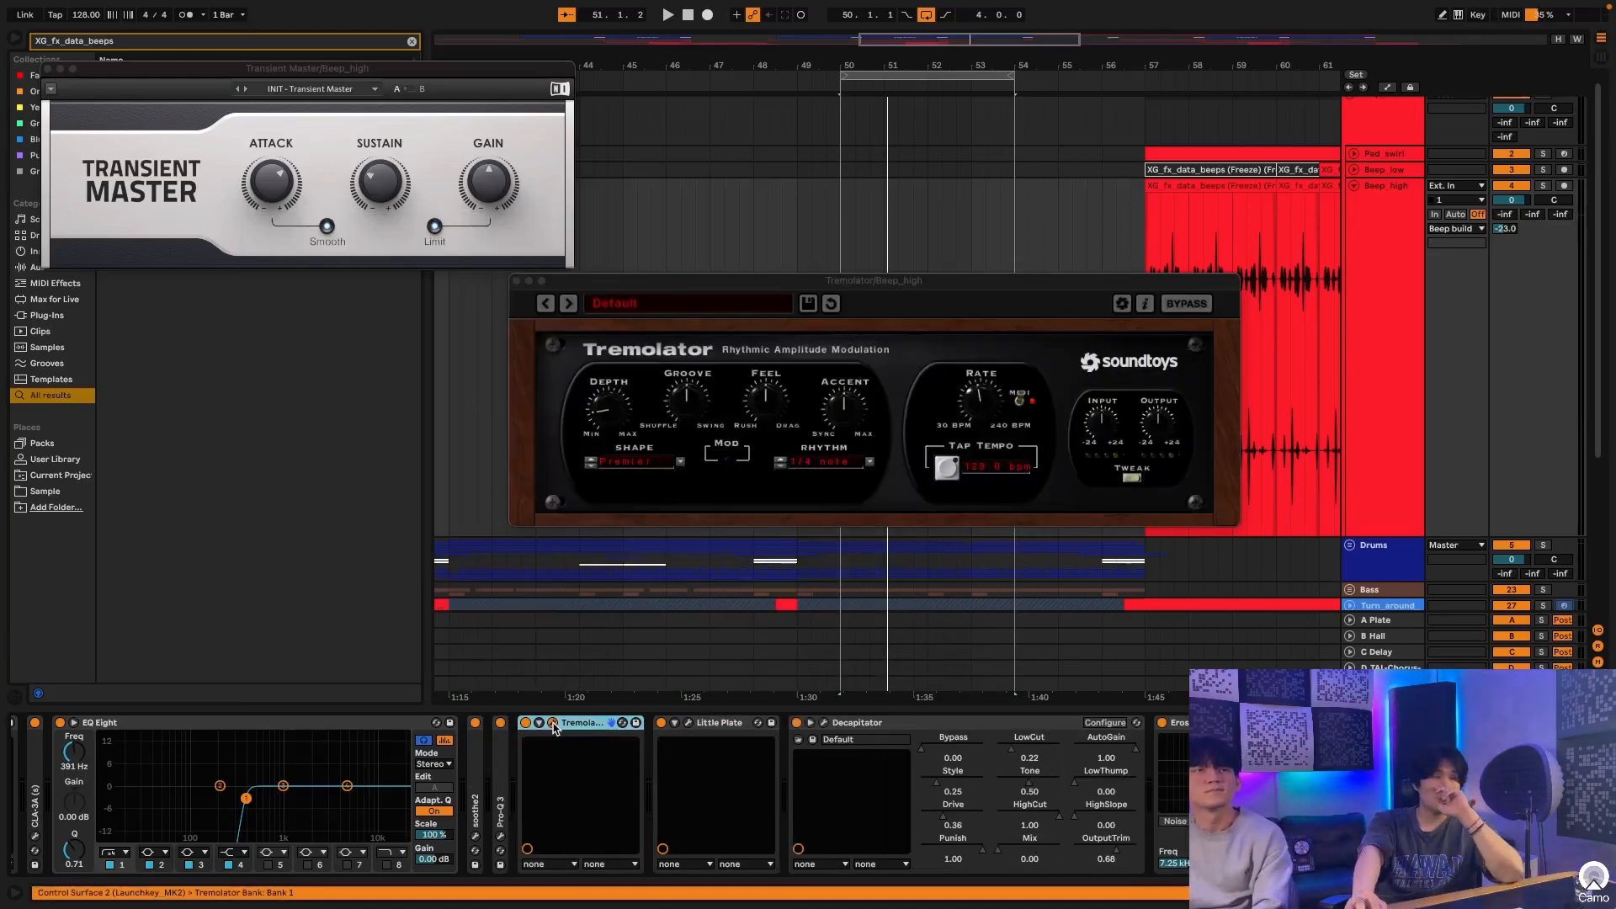
{"action": "left_click", "coordinate": [553, 724]}
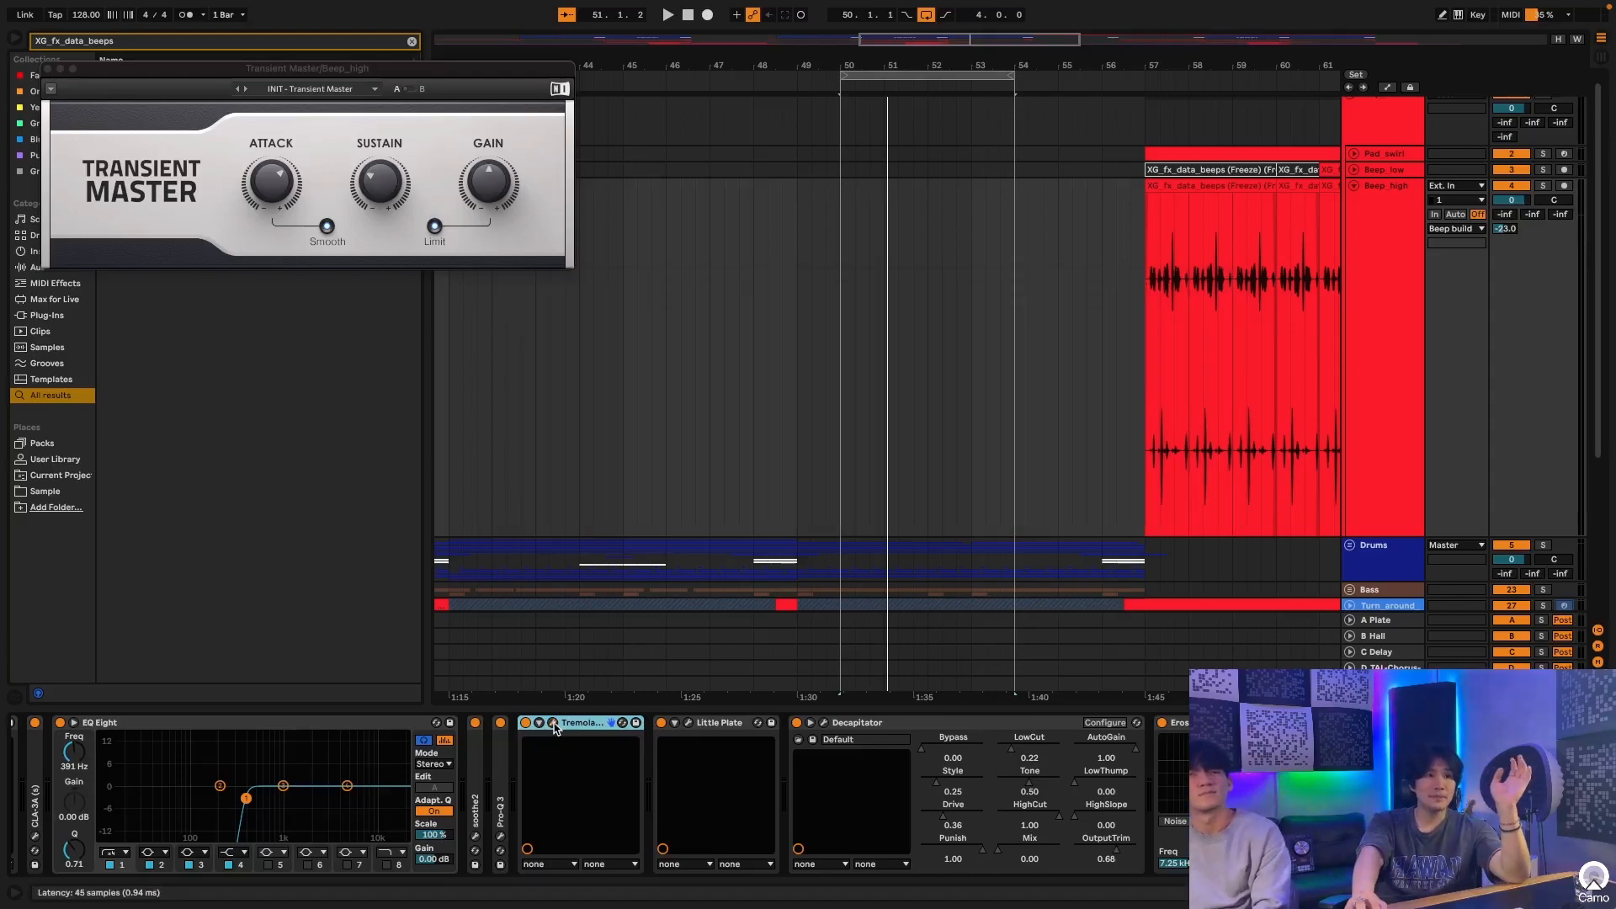
{"action": "left_click", "coordinate": [688, 724]}
{"action": "left_click", "coordinate": [688, 724]}
{"action": "double_click", "coordinate": [599, 723]}
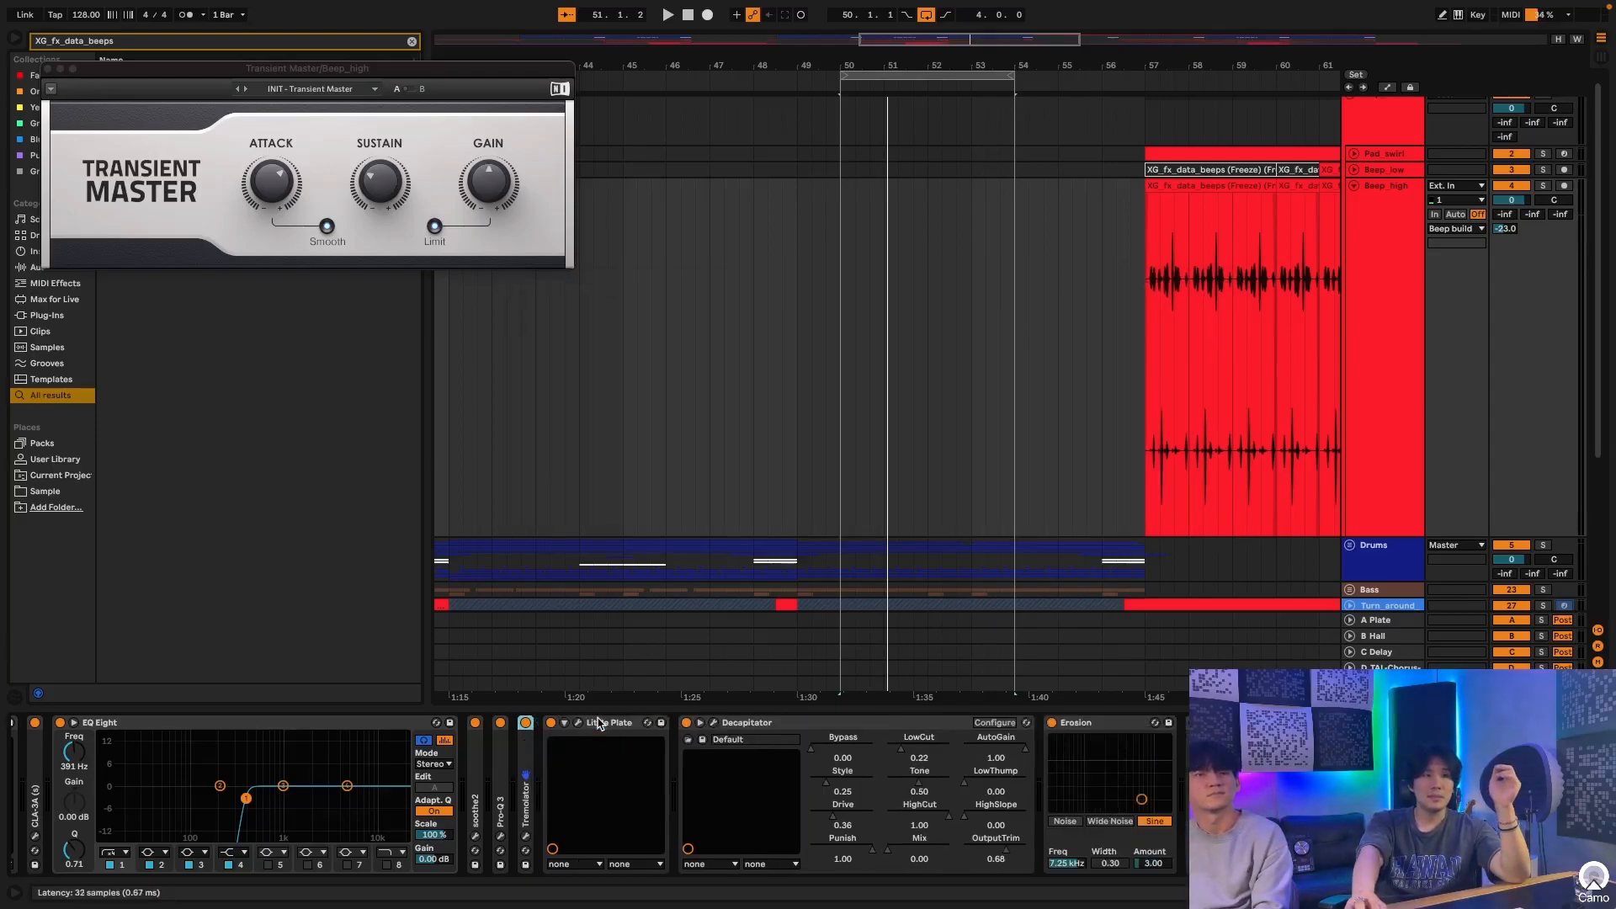
Step: Open the Decapitator before the Erosion devices and show the last Decapitator's automation lane on the Beep_high track
{"action": "left_click", "coordinate": [713, 723]}
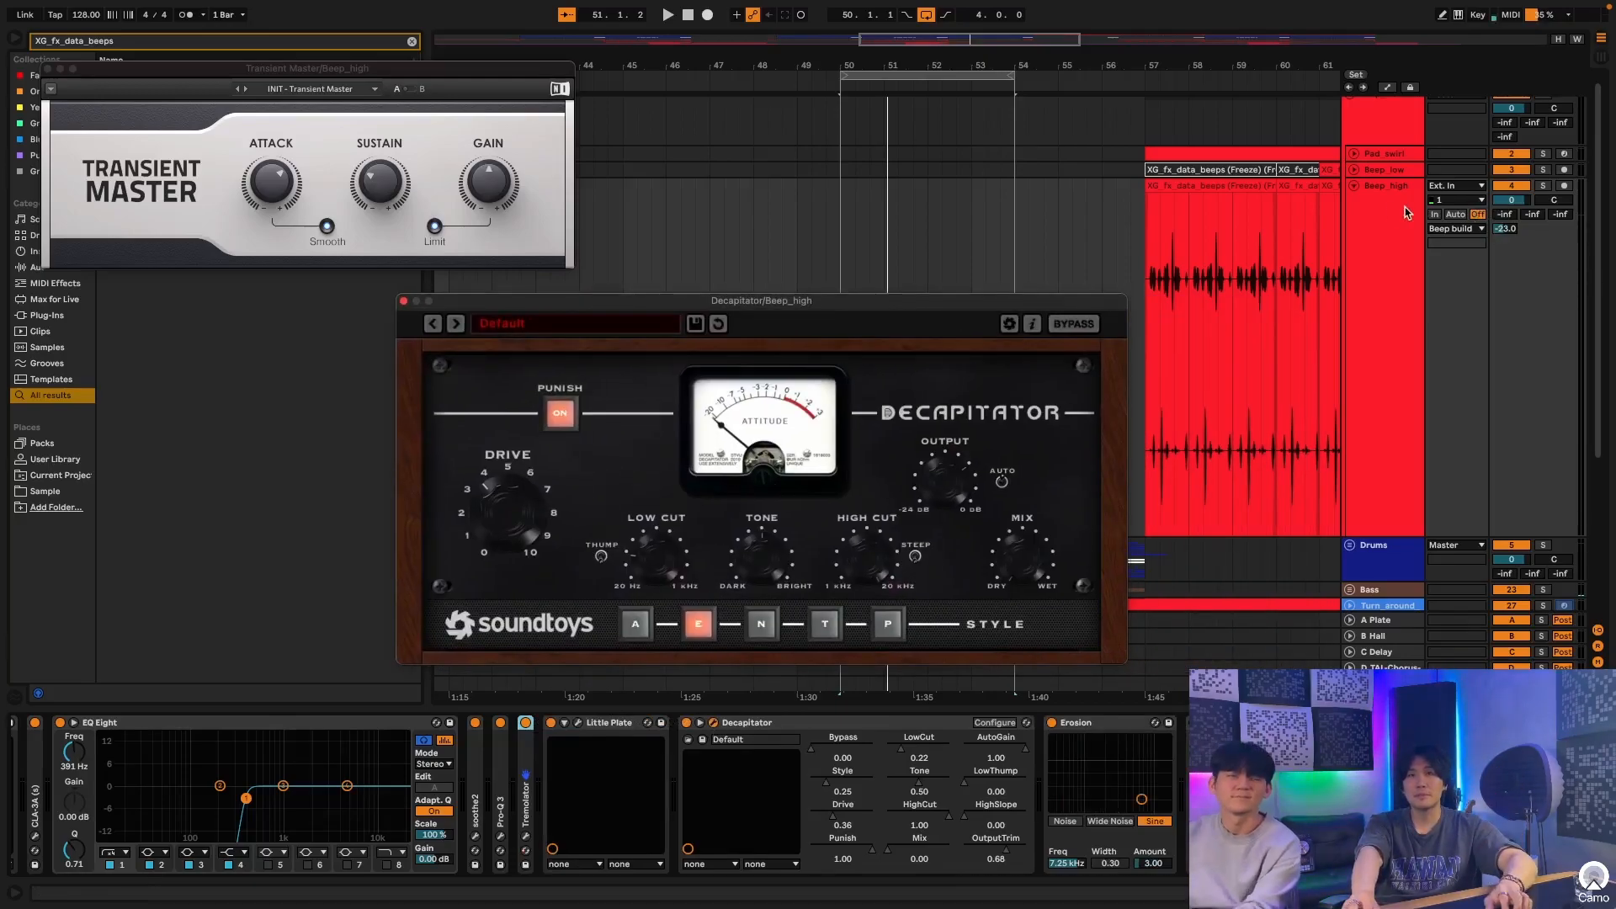
{"action": "key", "text": "a"}
{"action": "left_click", "coordinate": [1384, 200]}
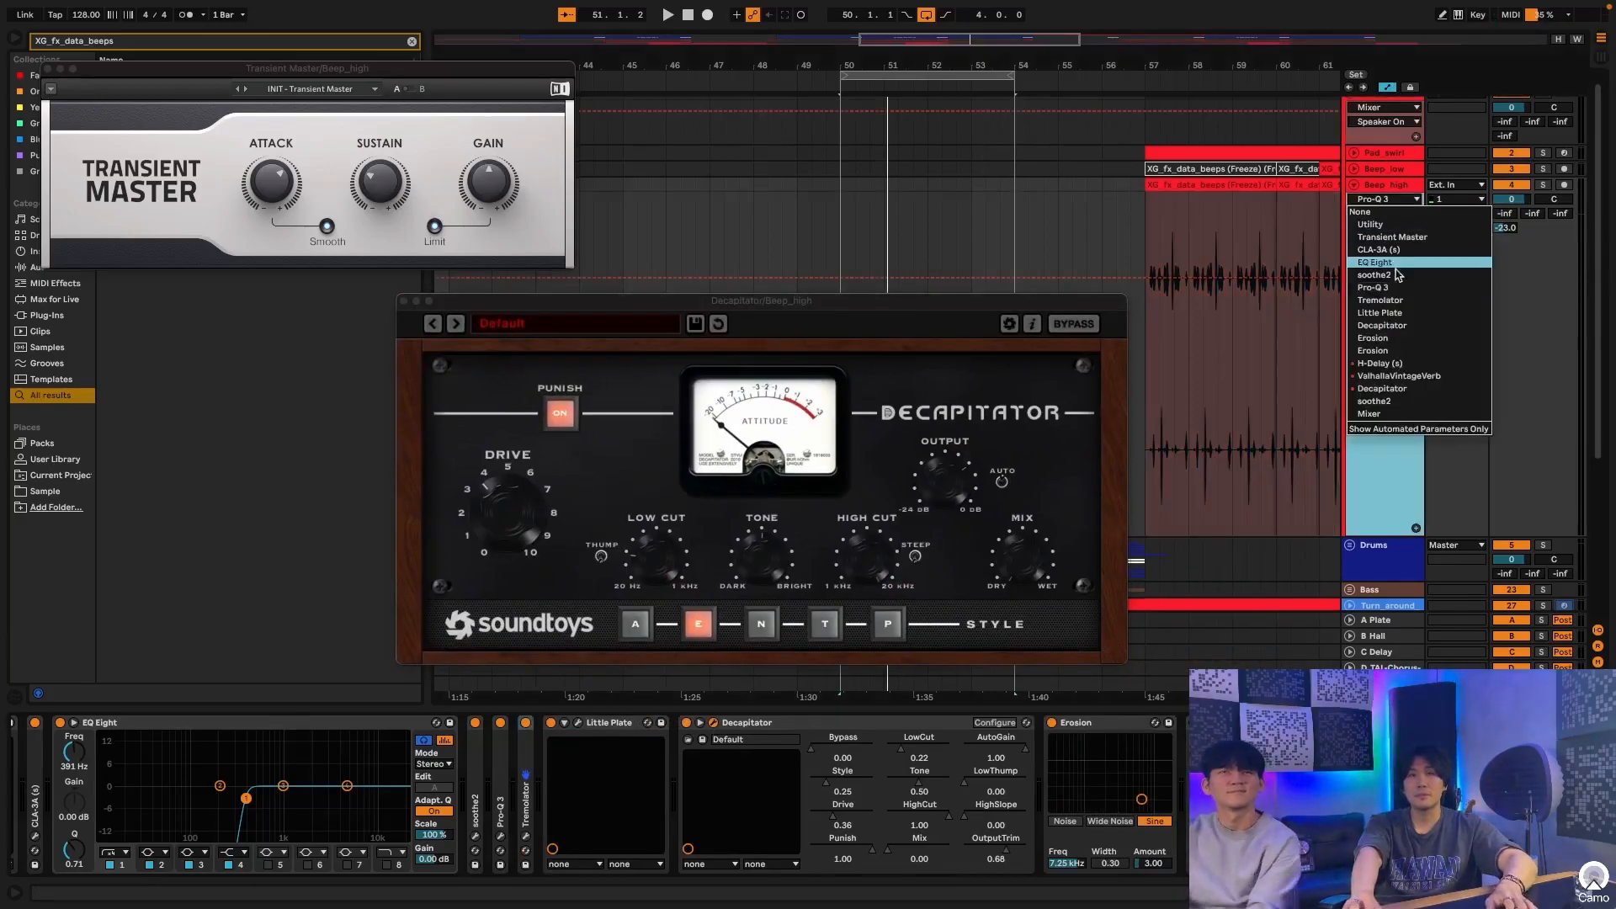
{"action": "left_click", "coordinate": [1382, 388]}
{"action": "scroll", "coordinate": [1276, 352], "scroll_direction": "right", "scroll_amount": 5}
{"action": "scroll", "coordinate": [1276, 352], "scroll_direction": "right", "scroll_amount": 1}
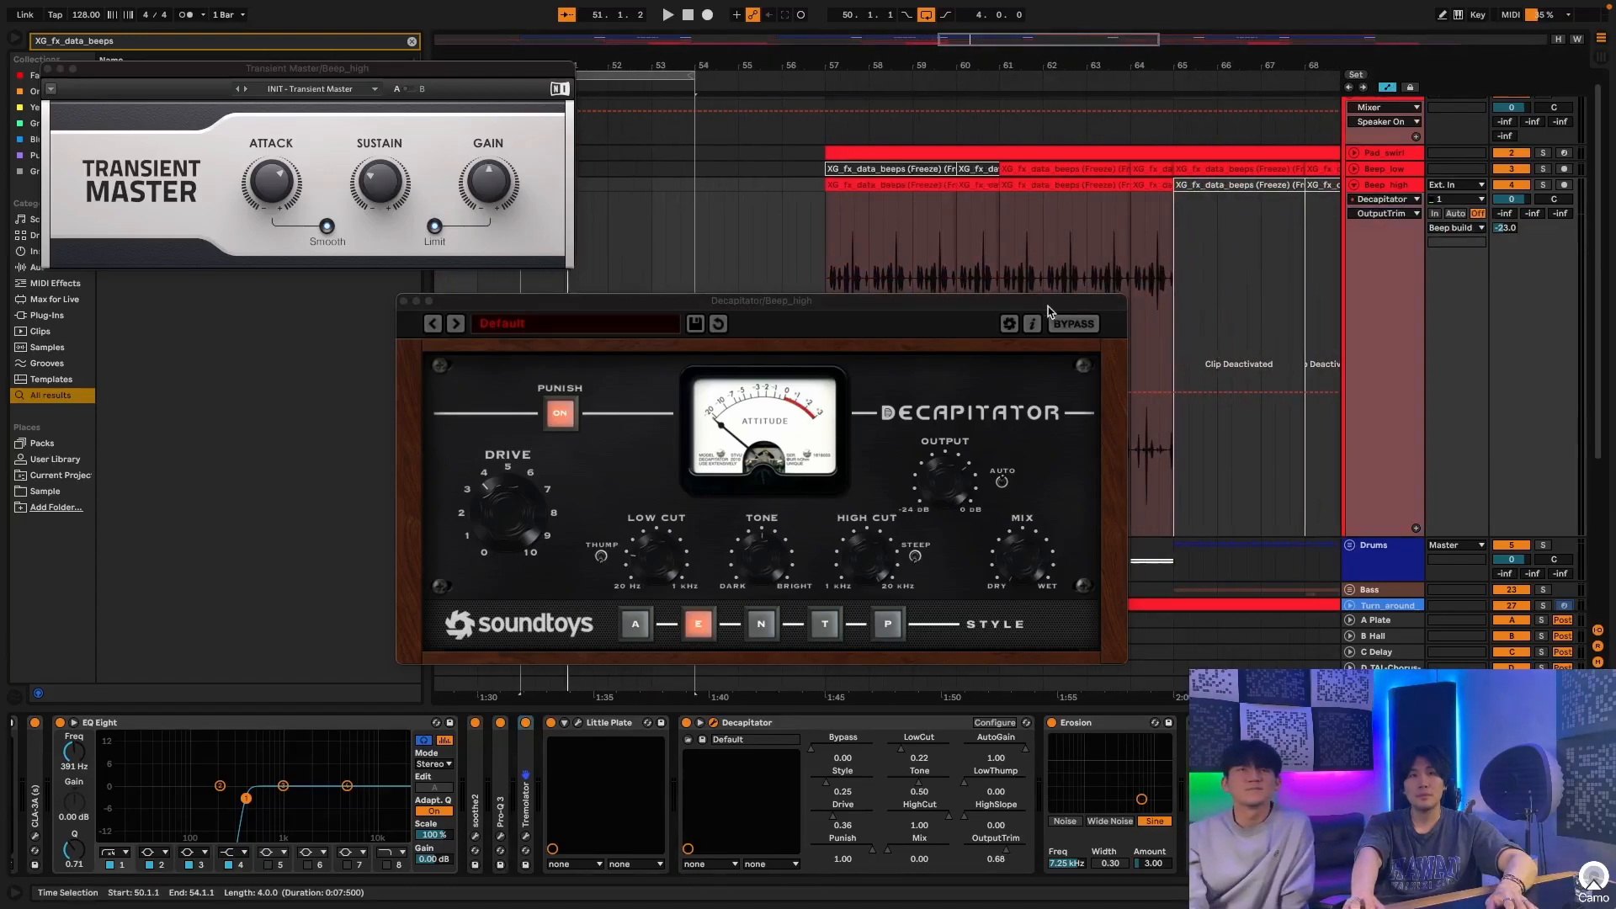
Step: Bring up the second Decapitator from the end of the Beep_high chain and close the first one's window
{"action": "left_click_drag", "start_coordinate": [1007, 304], "coordinate": [544, 283]}
{"action": "scroll", "coordinate": [1186, 290], "scroll_direction": "down", "scroll_amount": 1}
{"action": "scroll", "coordinate": [1187, 290], "scroll_direction": "right", "scroll_amount": 2}
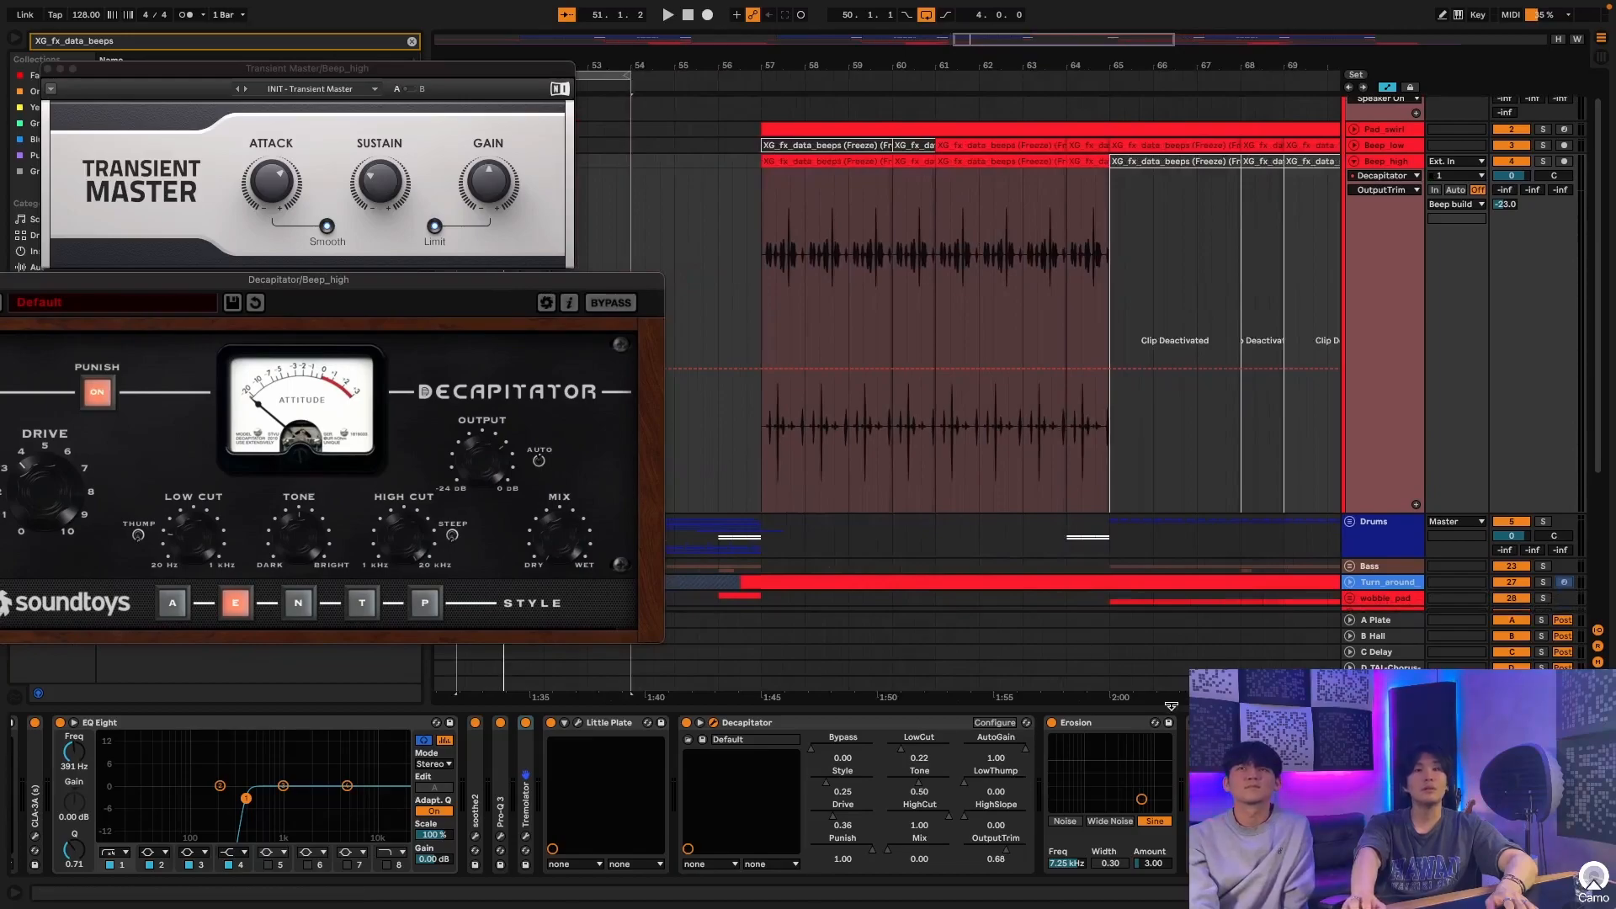
{"action": "scroll", "coordinate": [597, 791], "scroll_direction": "right", "scroll_amount": 5}
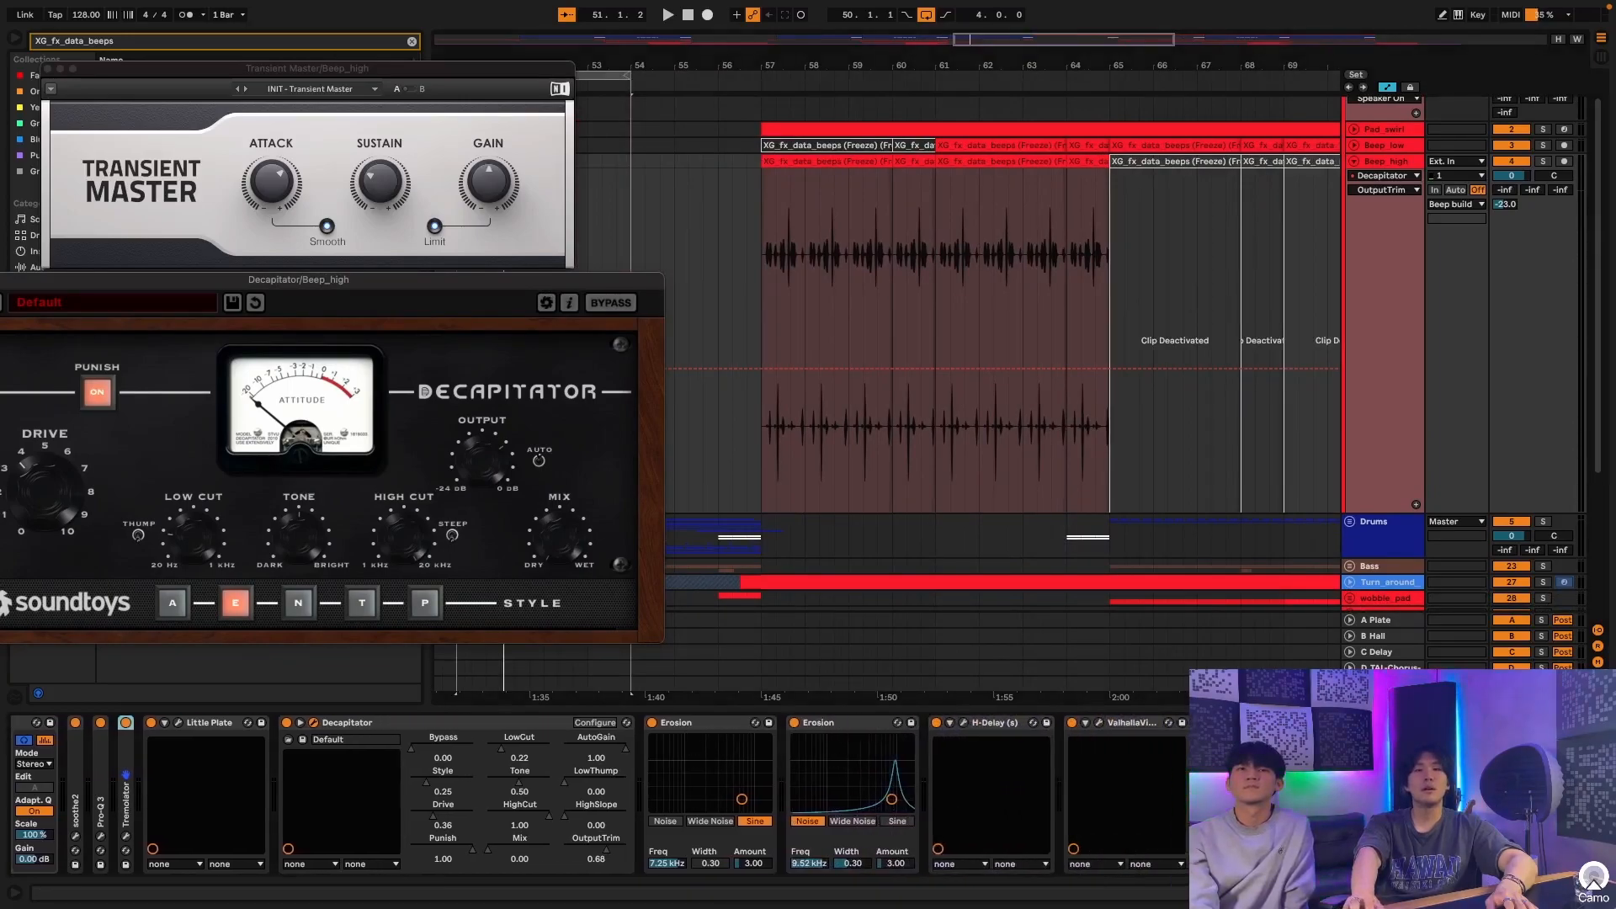
{"action": "left_click", "coordinate": [313, 722]}
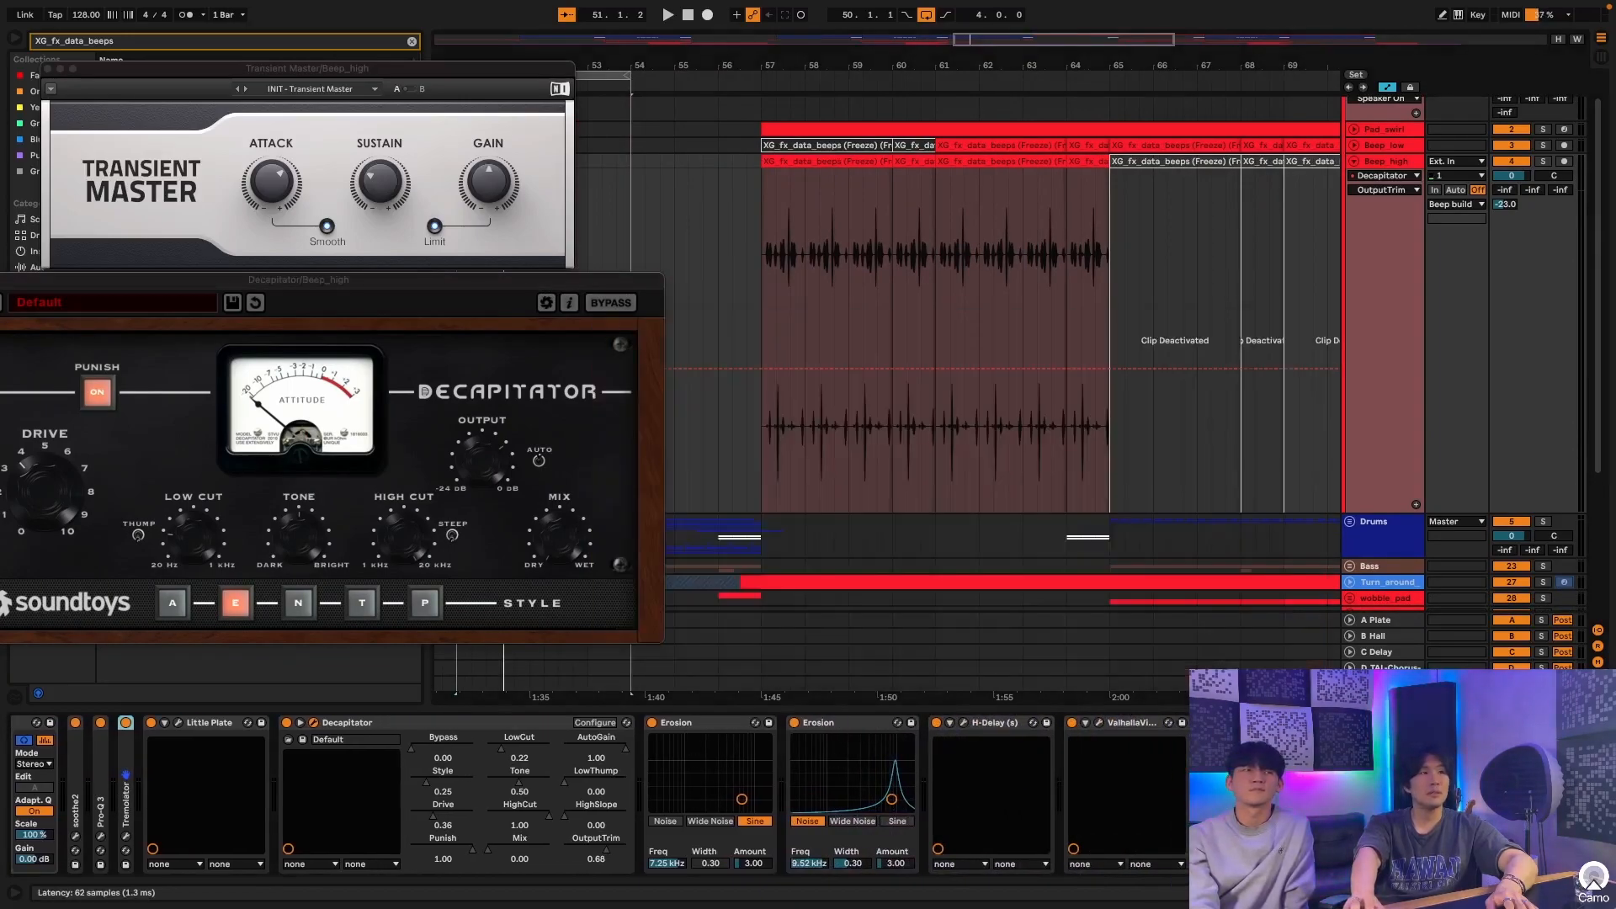
{"action": "left_click_drag", "start_coordinate": [134, 278], "coordinate": [246, 281]}
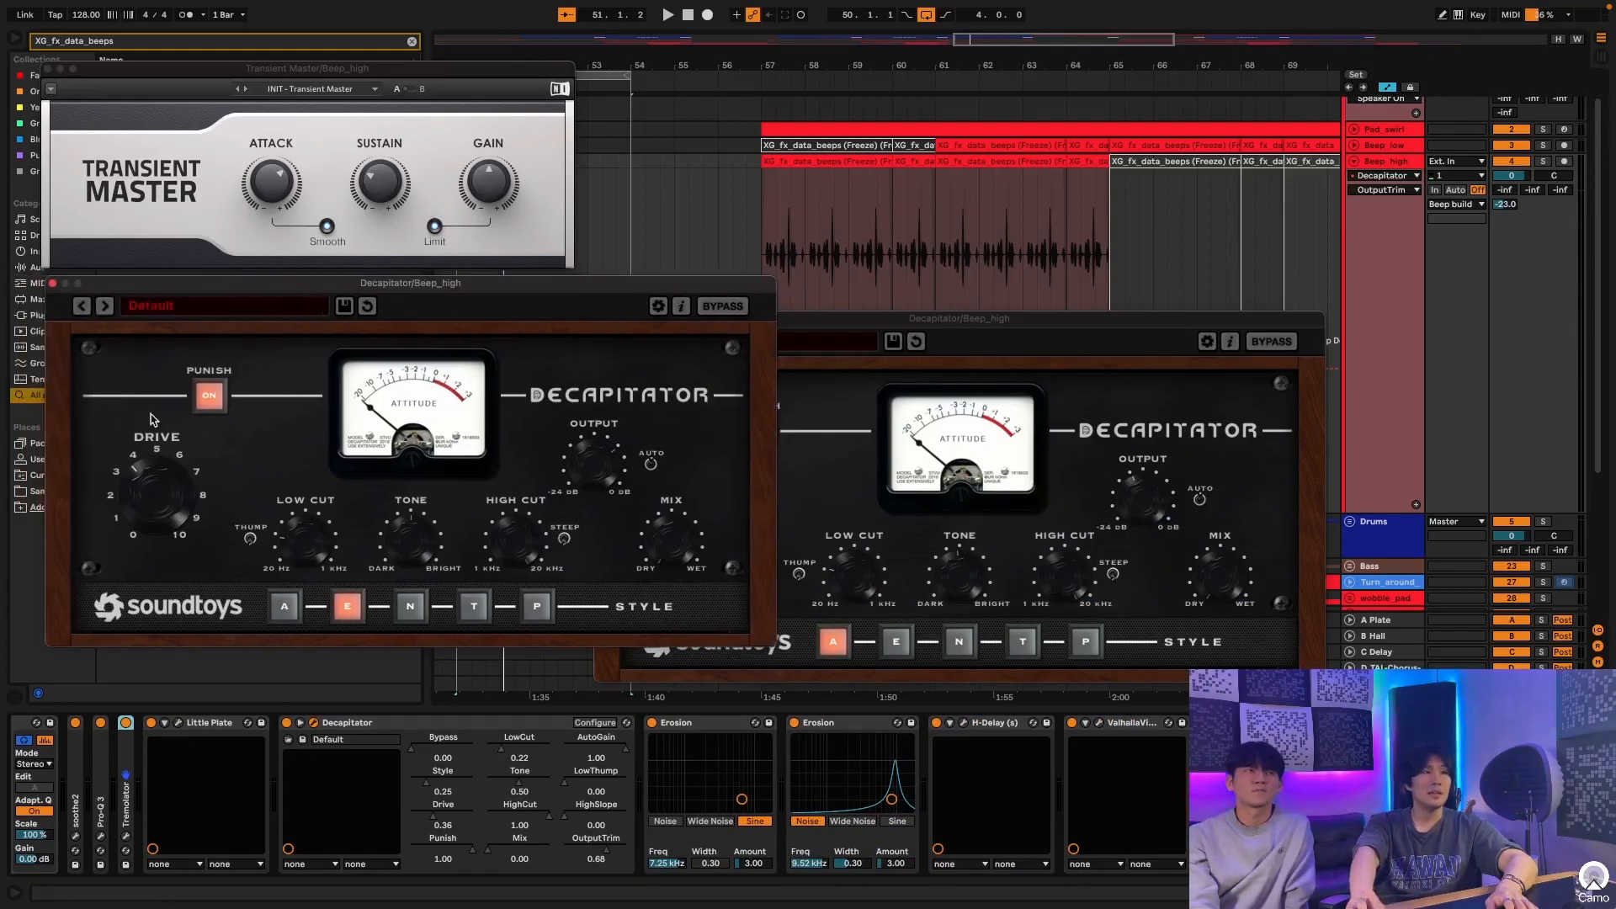
{"action": "left_click", "coordinate": [52, 284]}
Step: Show the second Decapitator's Style and Mix automation on Beep_high, and select the section from bar 60 to 61
{"action": "left_click", "coordinate": [1416, 177]}
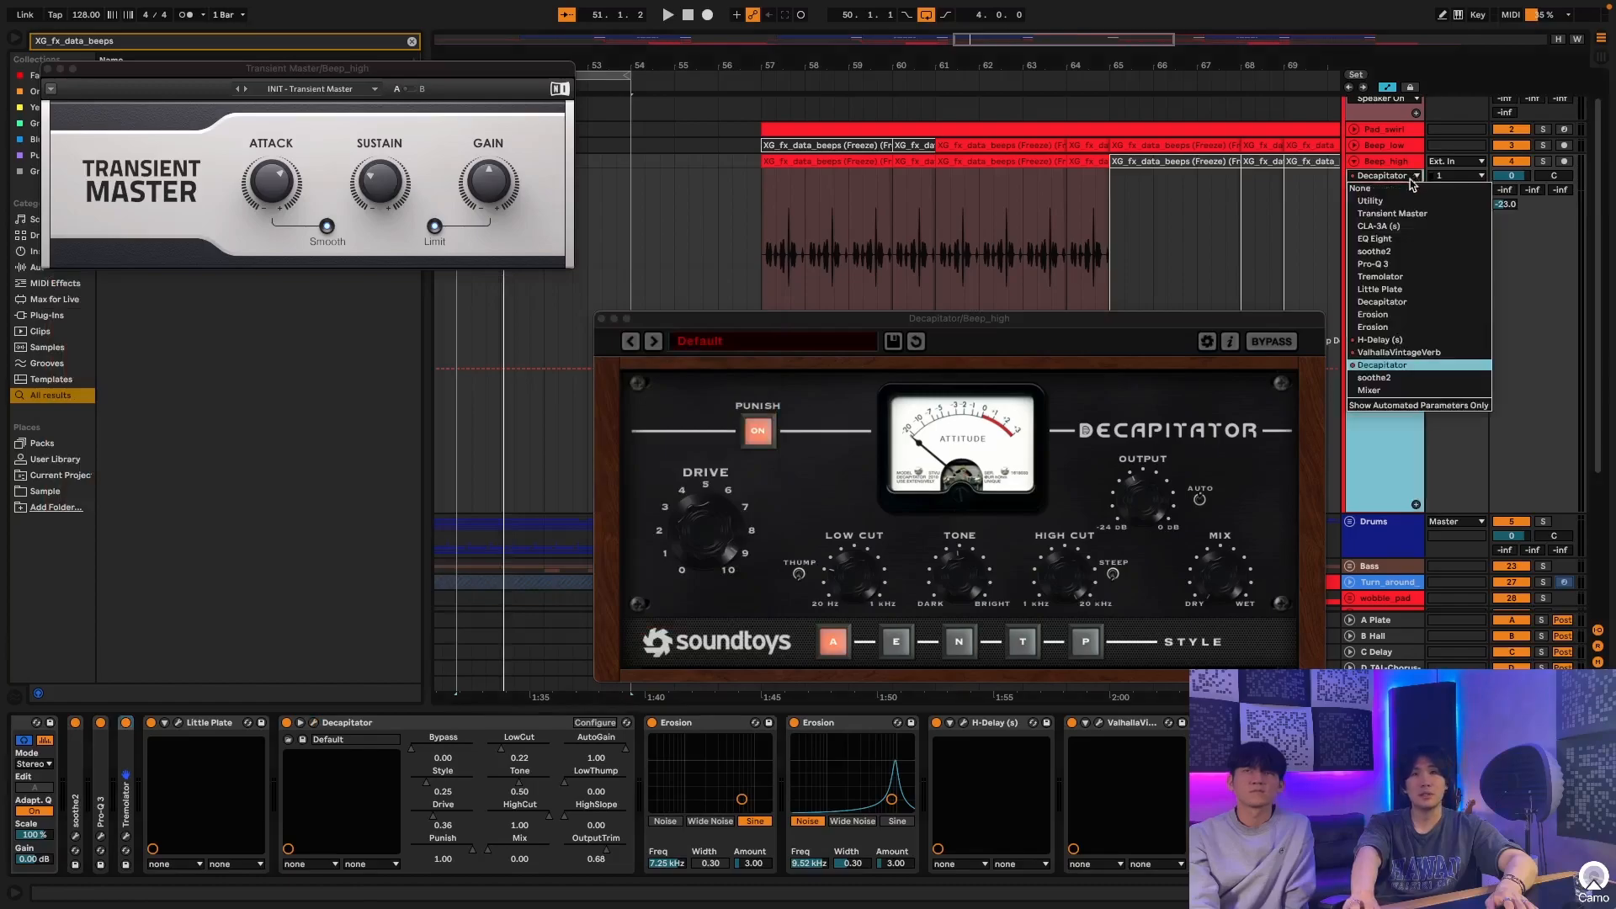
{"action": "left_click", "coordinate": [1397, 364]}
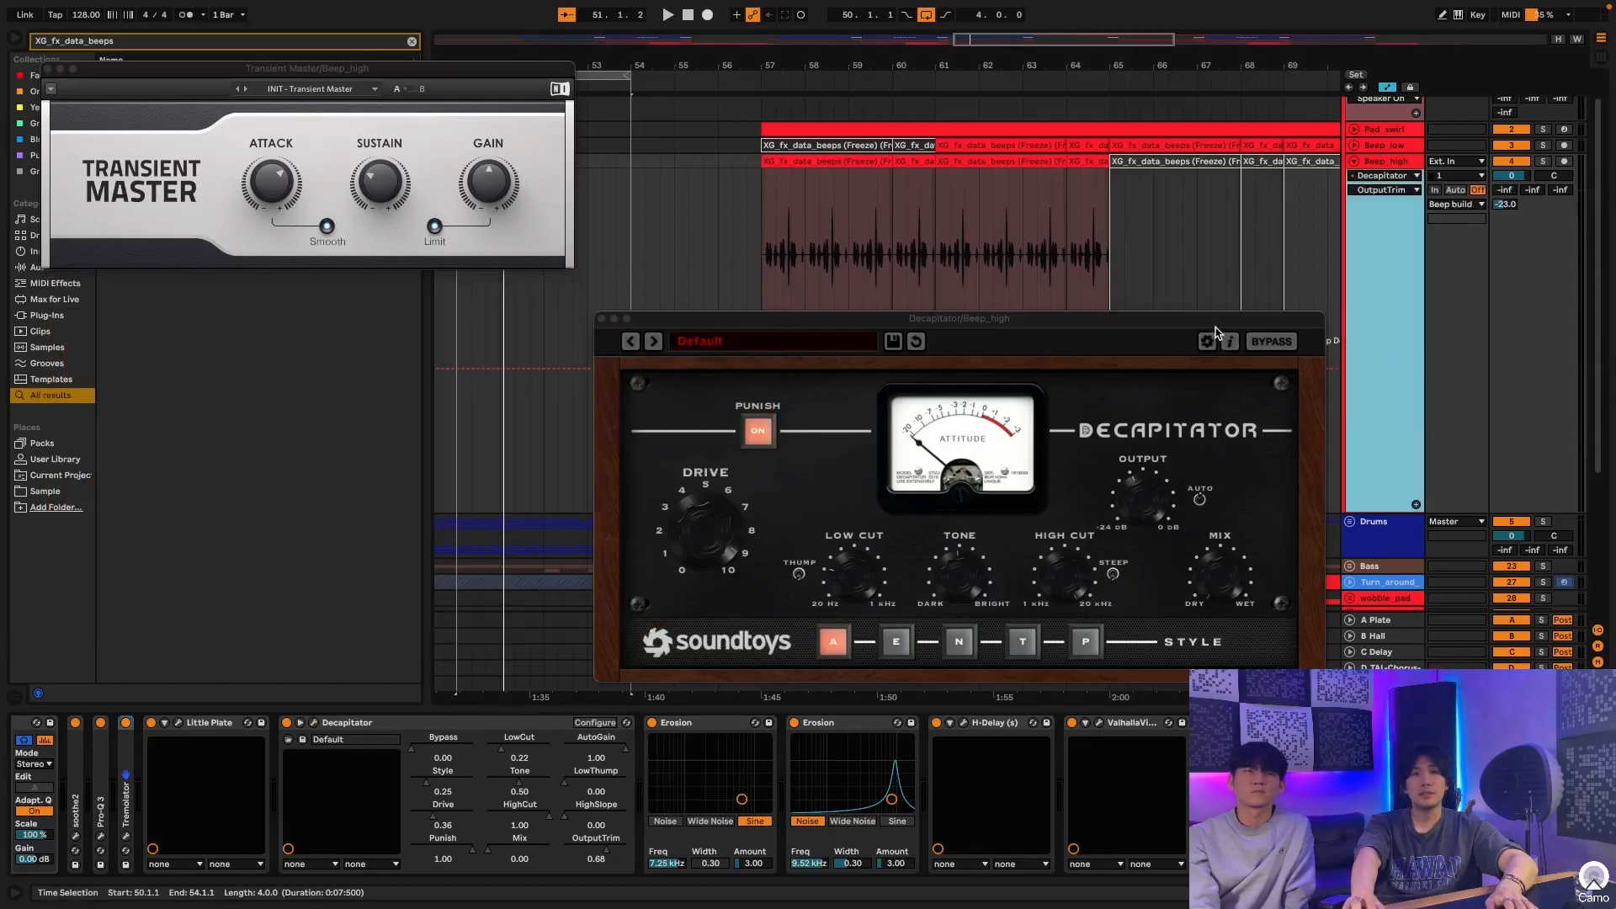
{"action": "left_click_drag", "start_coordinate": [1216, 320], "coordinate": [714, 314]}
{"action": "left_click", "coordinate": [1397, 192]}
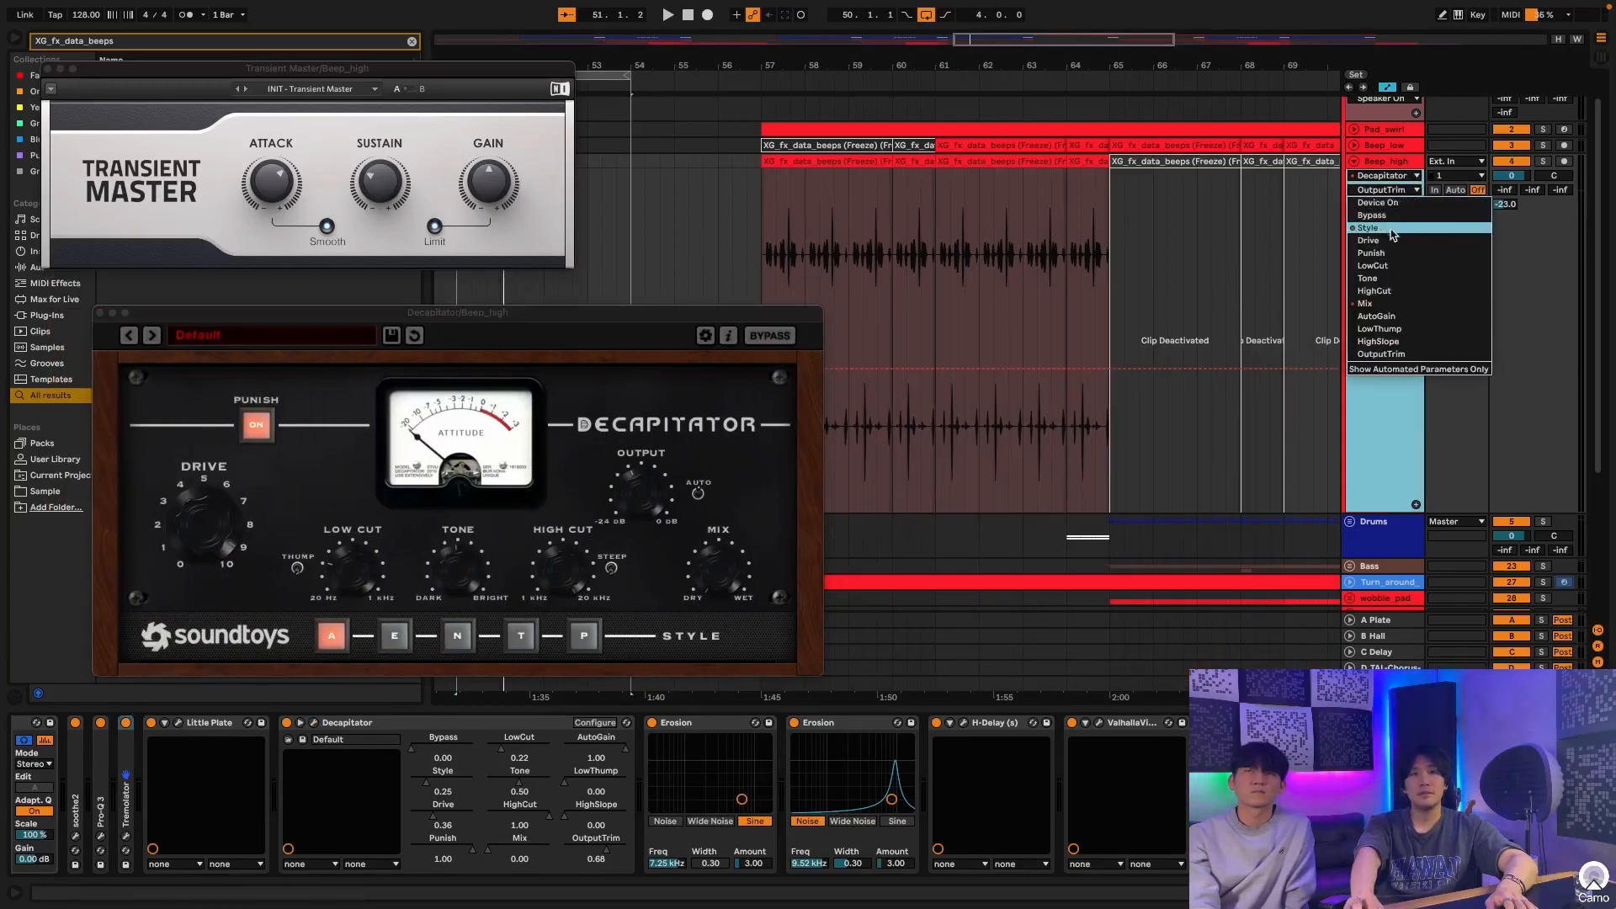
{"action": "left_click", "coordinate": [1384, 236]}
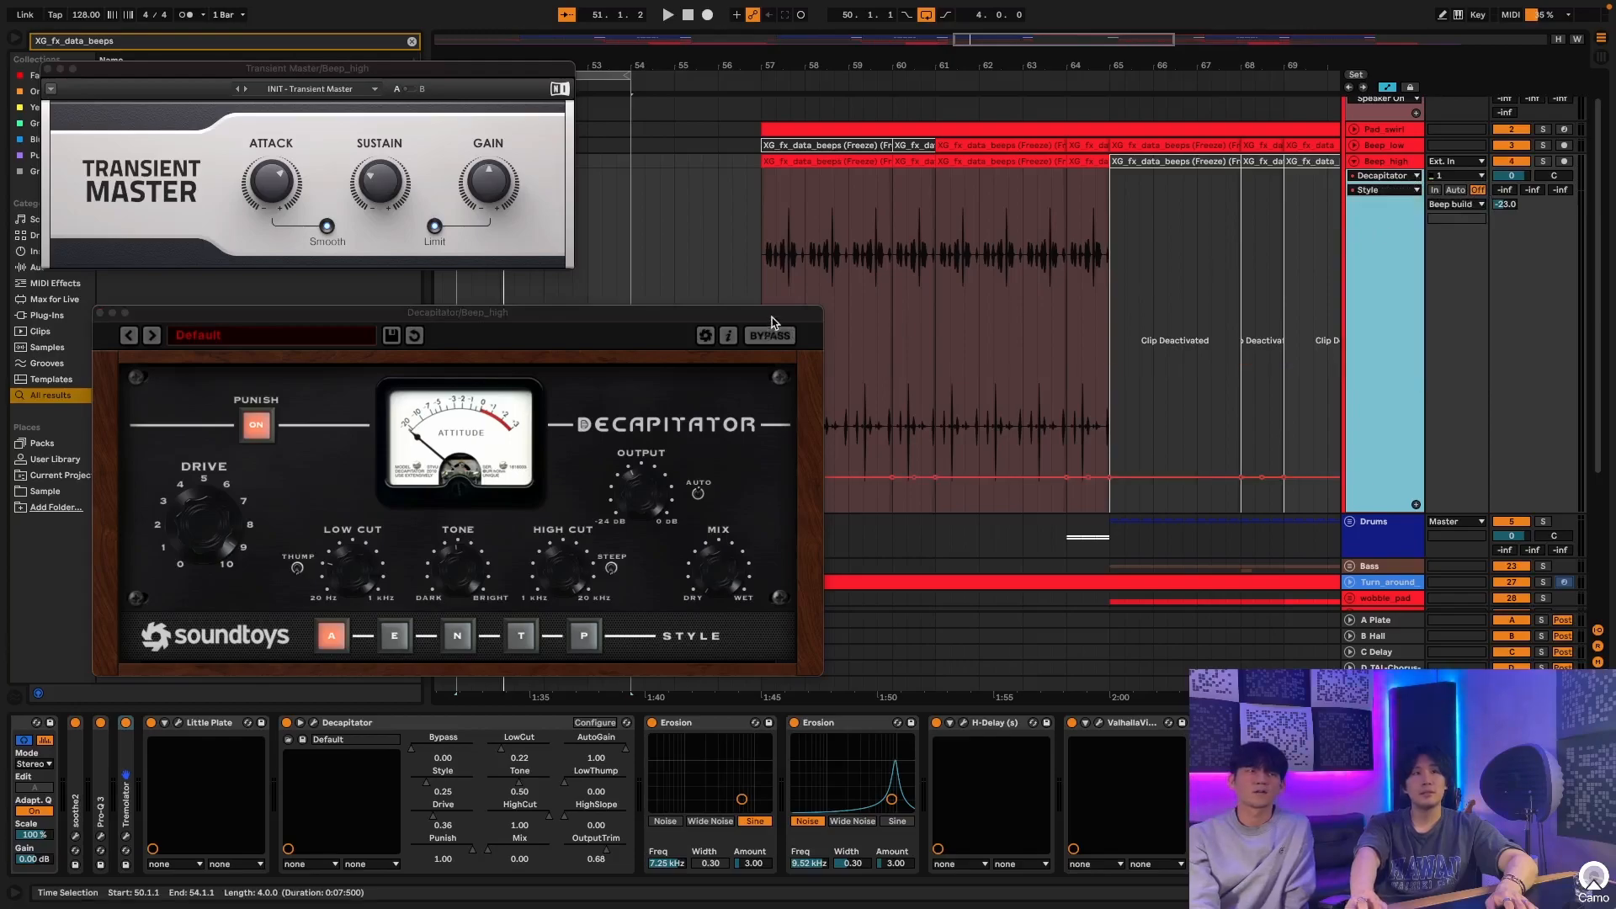
{"action": "left_click_drag", "start_coordinate": [770, 323], "coordinate": [603, 316]}
{"action": "left_click", "coordinate": [1402, 190]}
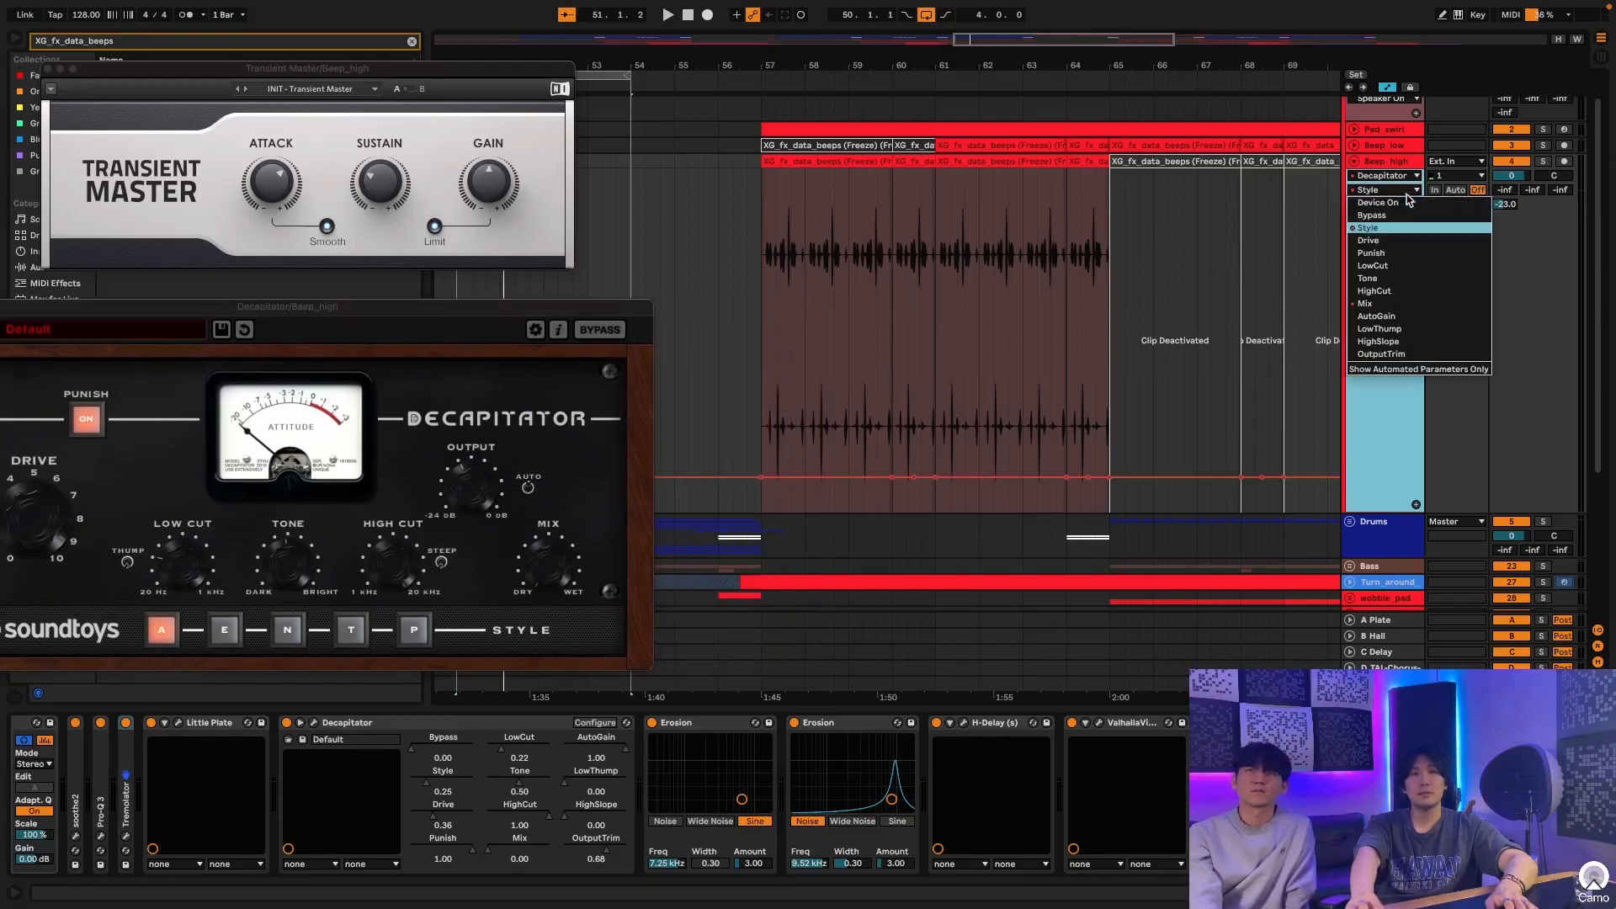
{"action": "left_click", "coordinate": [1421, 304]}
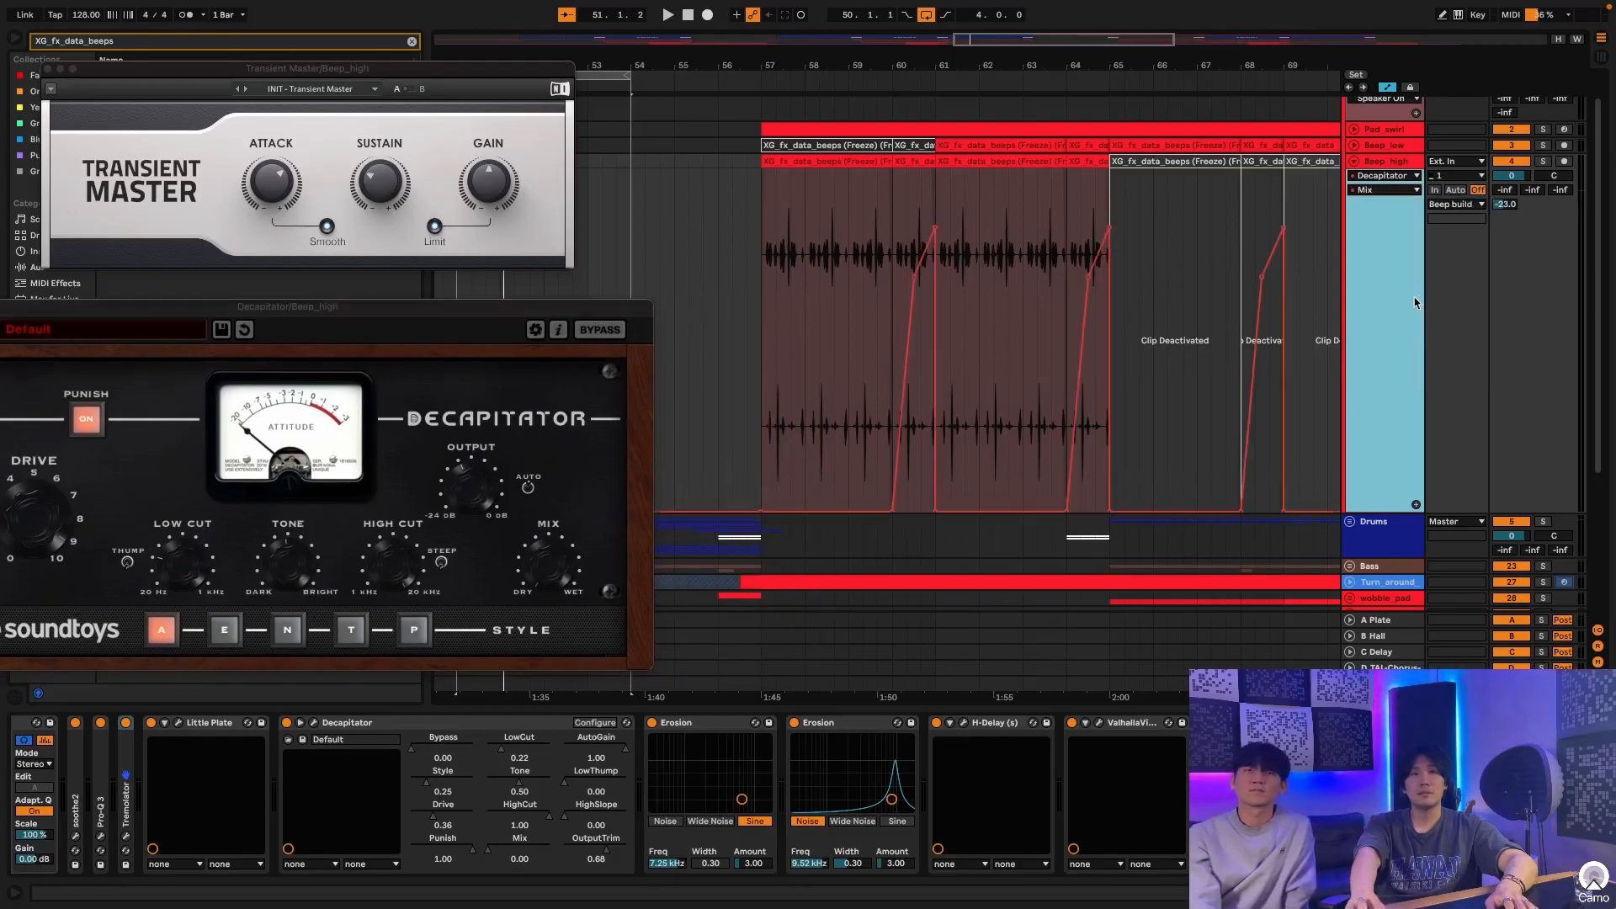
{"action": "left_click", "coordinate": [915, 253]}
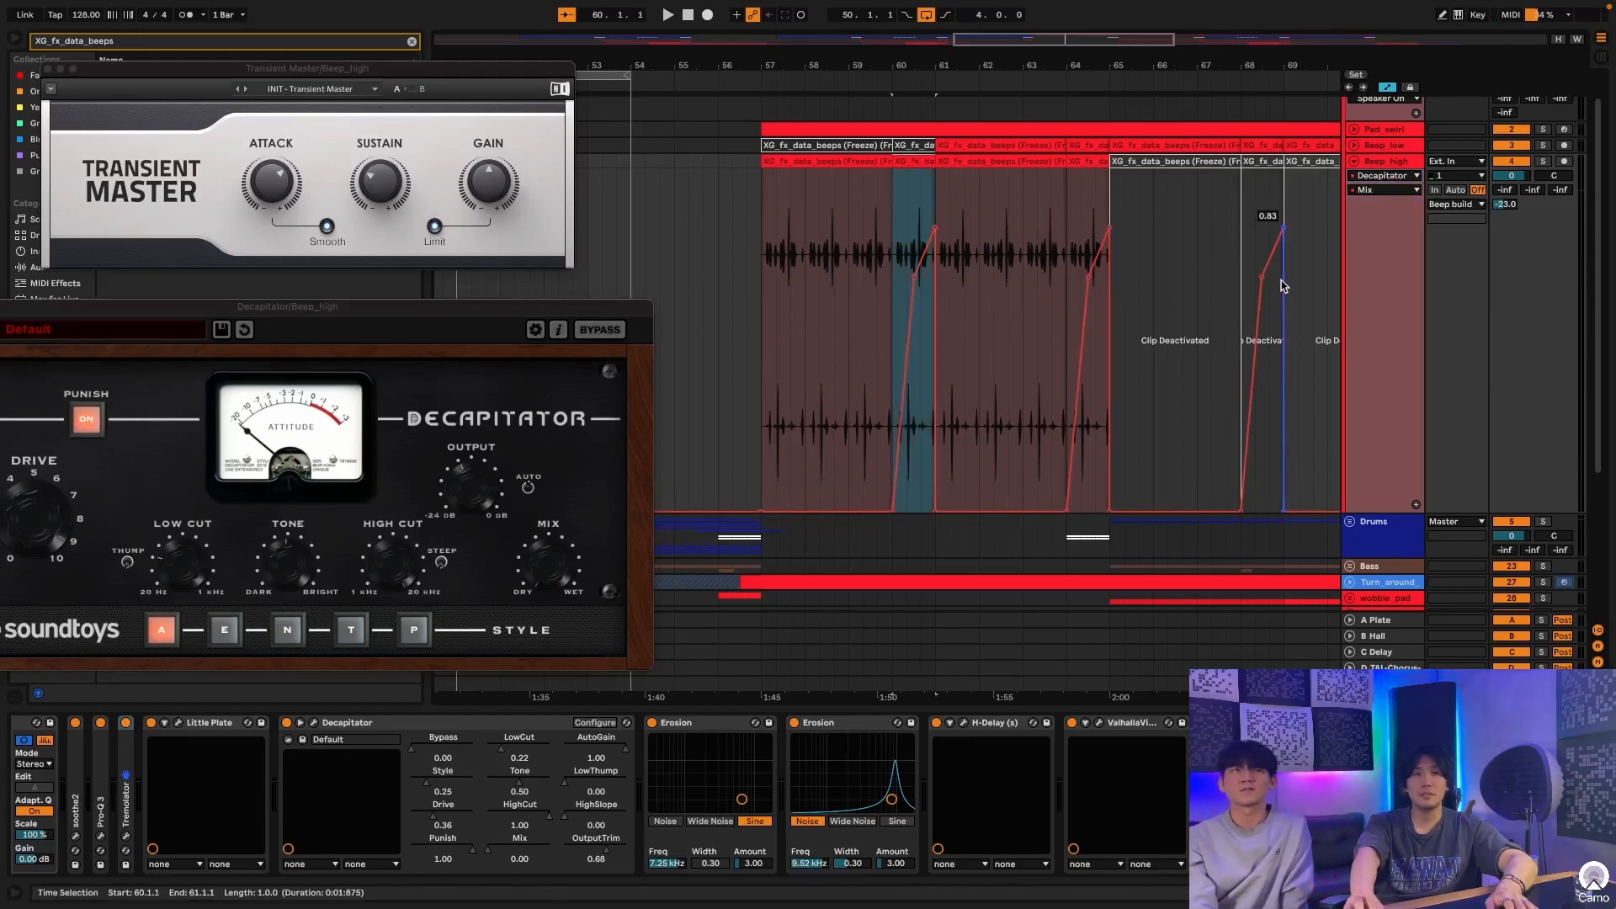
Step: Display Beep_high's ValhallaVintageVerb Mix automation, followed by the H-Delay Delay Sec automation
{"action": "left_click", "coordinate": [1401, 175]}
{"action": "left_click", "coordinate": [1384, 352]}
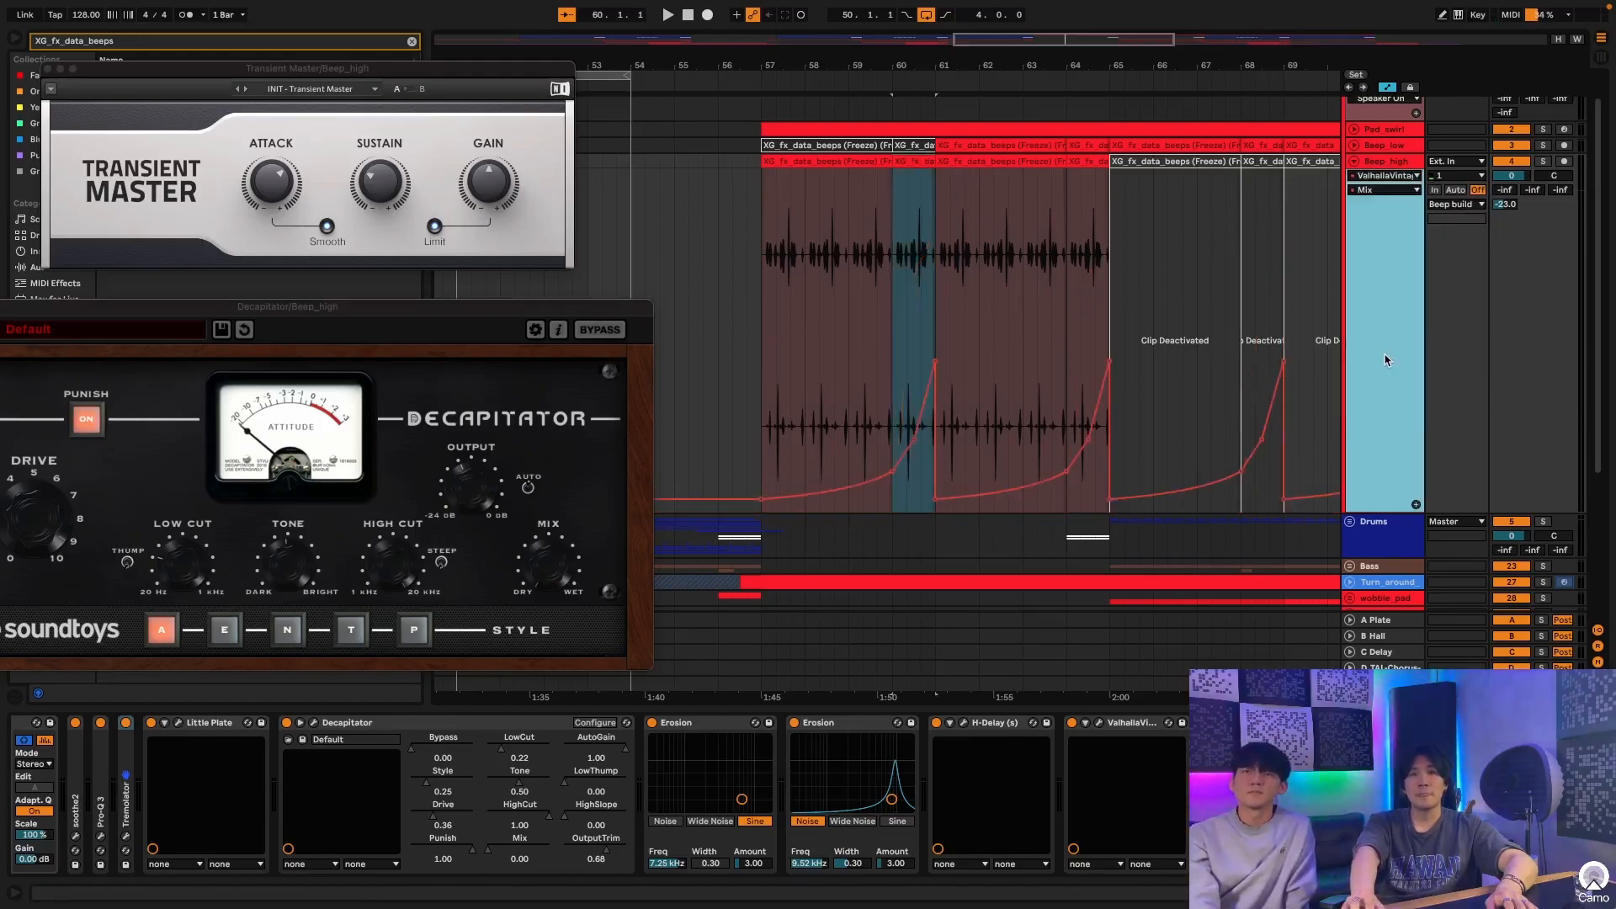
{"action": "left_click", "coordinate": [1388, 175]}
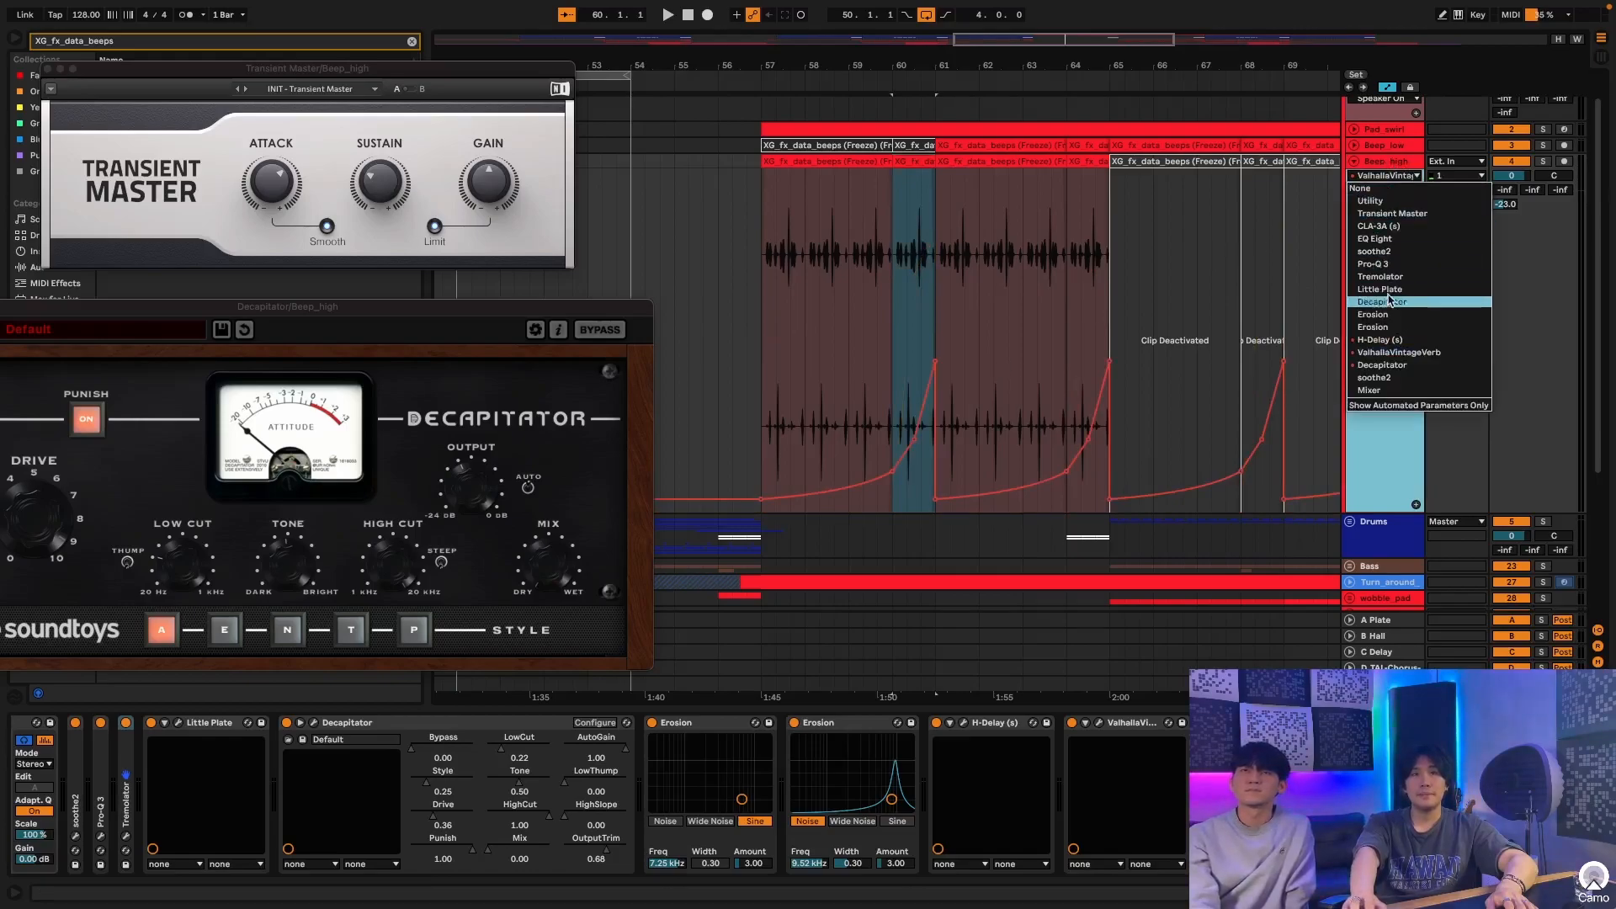
{"action": "left_click", "coordinate": [1389, 343]}
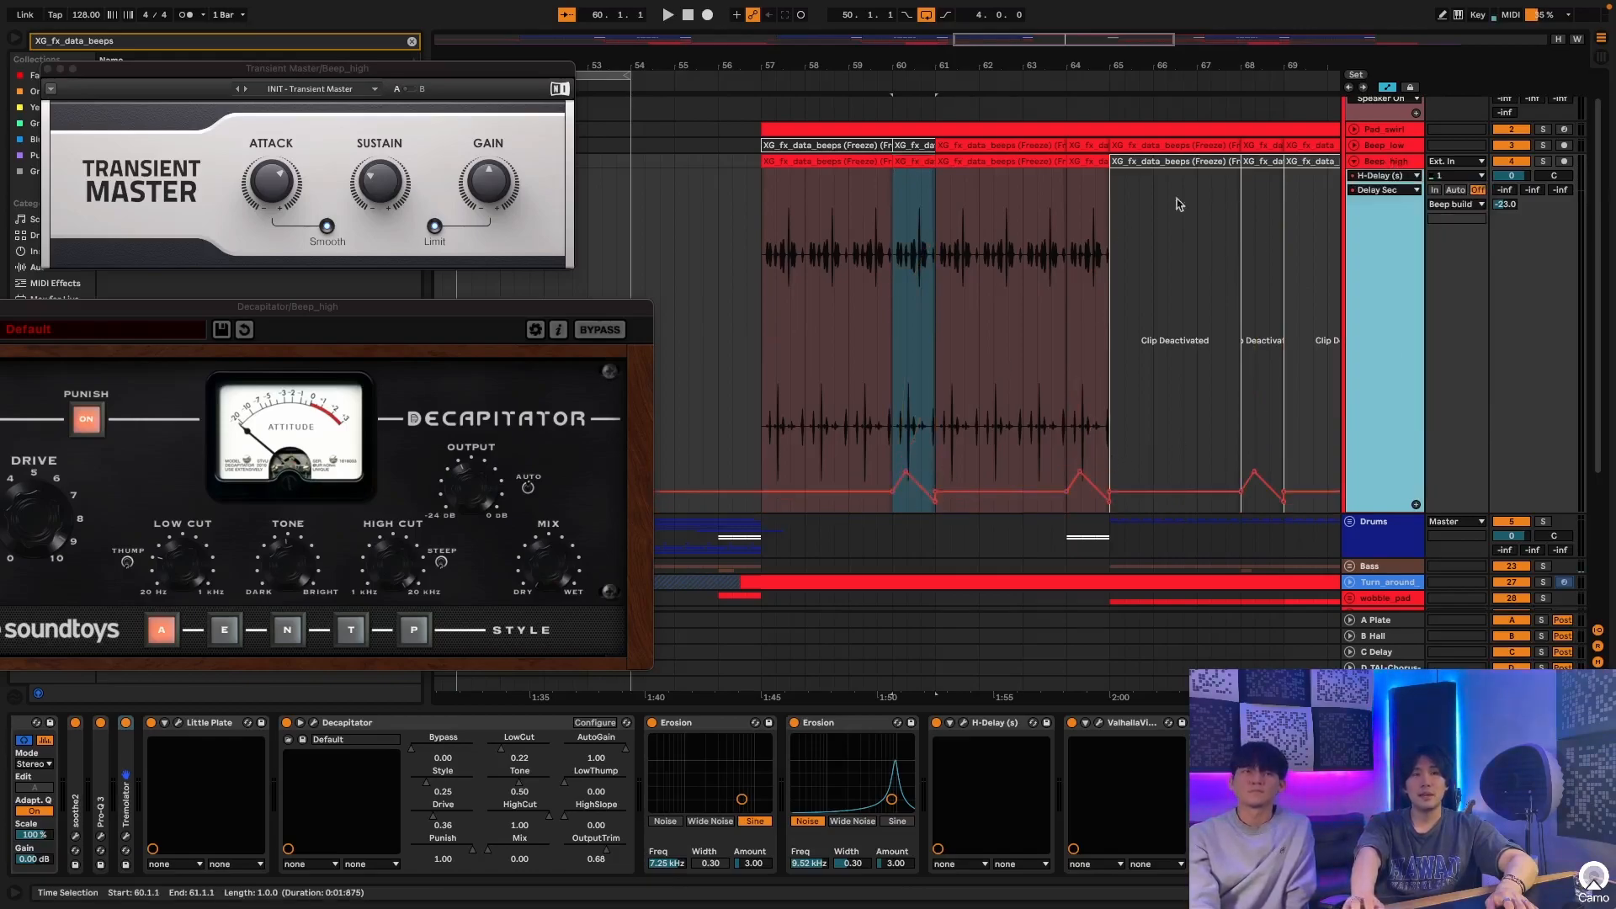
Step: Close the open Decapitator and Transient Master plug-in windows
{"action": "left_click_drag", "start_coordinate": [55, 308], "coordinate": [343, 296]}
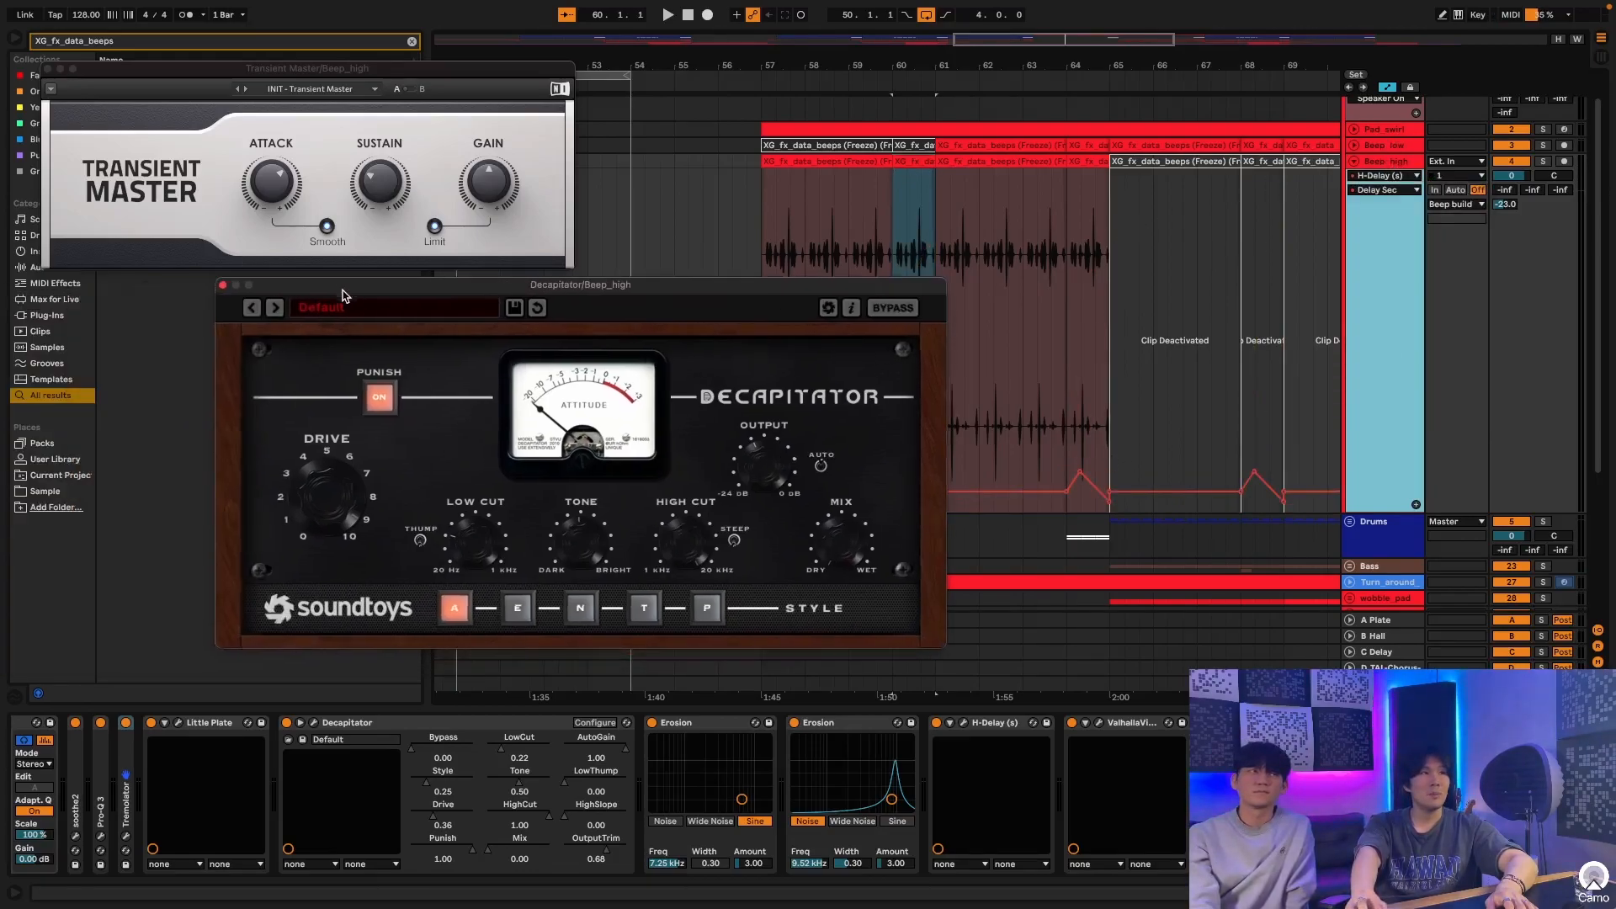
{"action": "left_click", "coordinate": [223, 286]}
{"action": "left_click", "coordinate": [47, 72]}
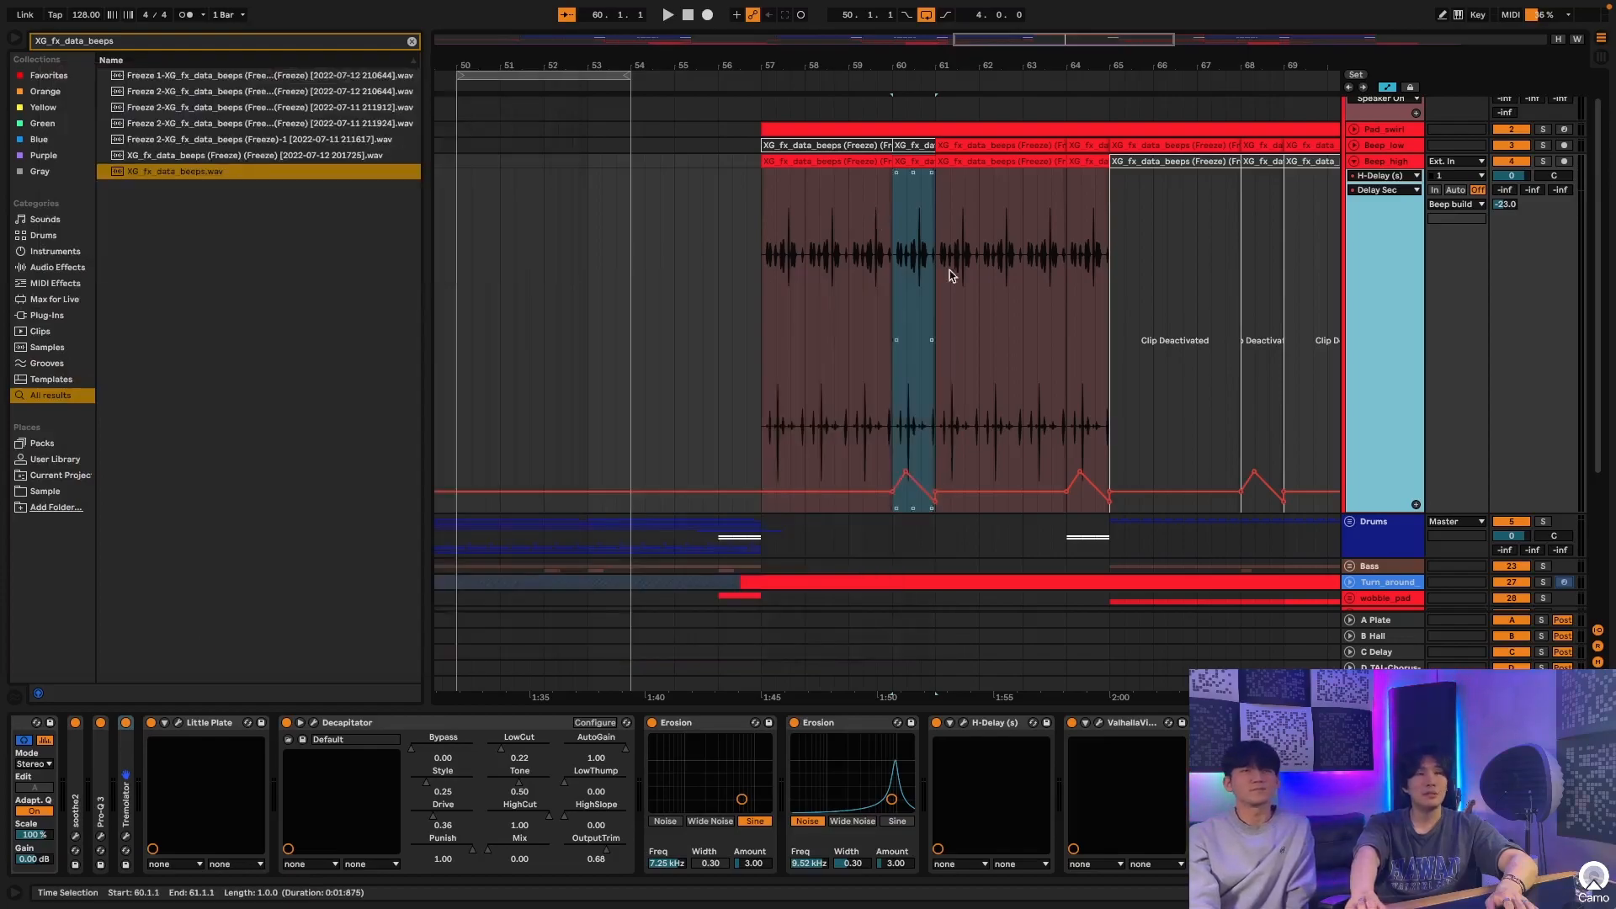
Step: Unfold the Beep_low track and select its active clip spanning bars 61 to 64
{"action": "scroll", "coordinate": [1059, 65], "scroll_direction": "right", "scroll_amount": 5}
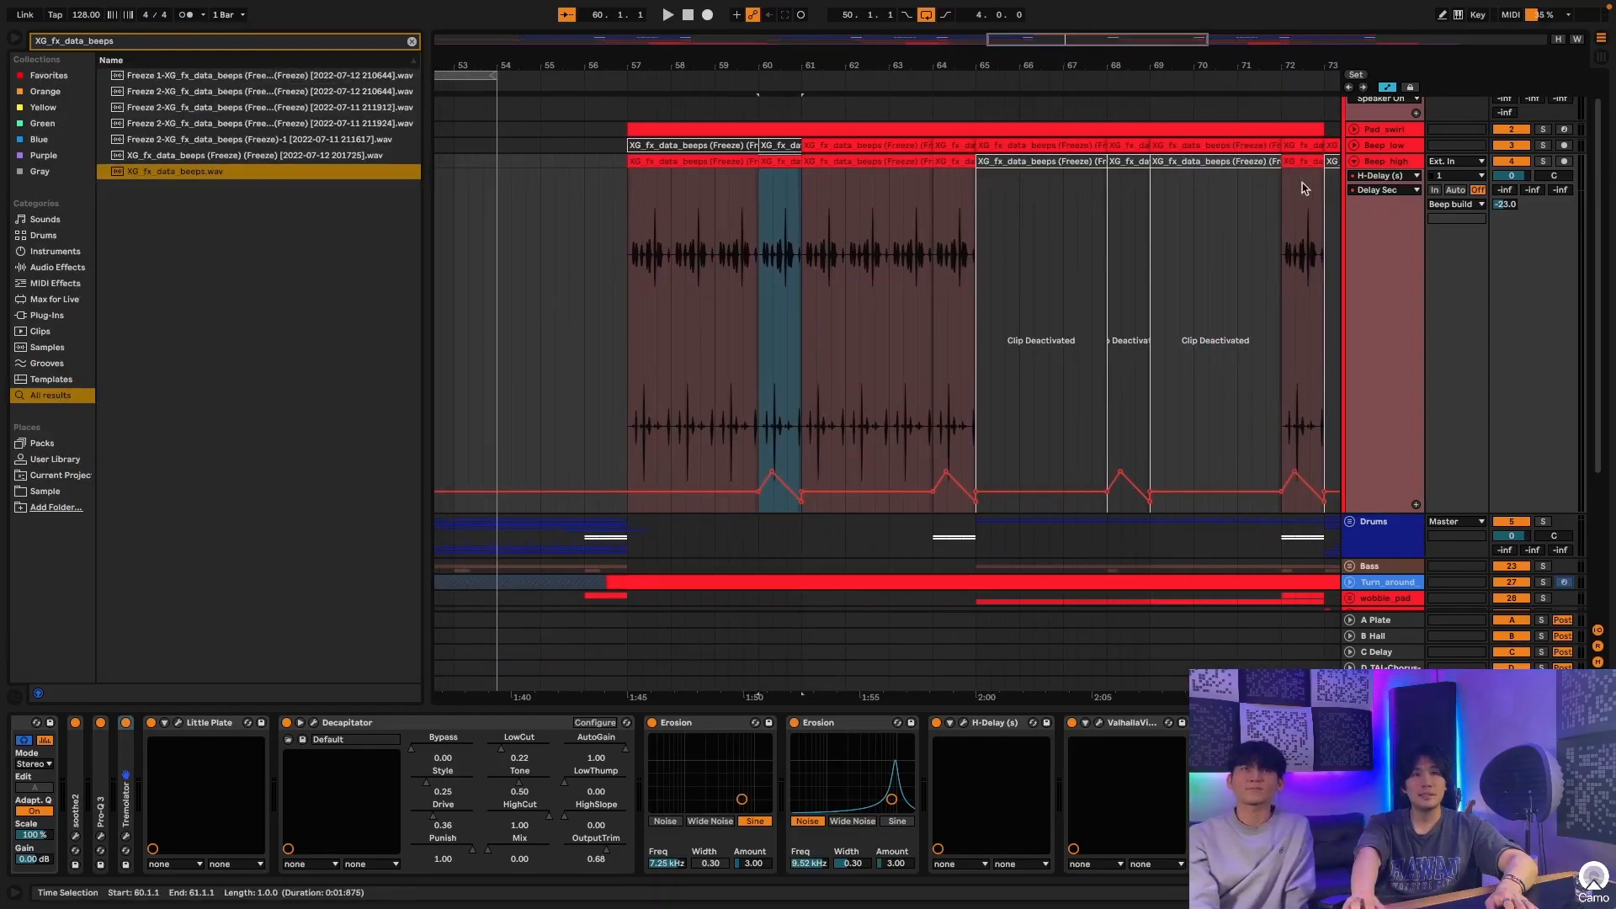
{"action": "left_click", "coordinate": [1390, 150]}
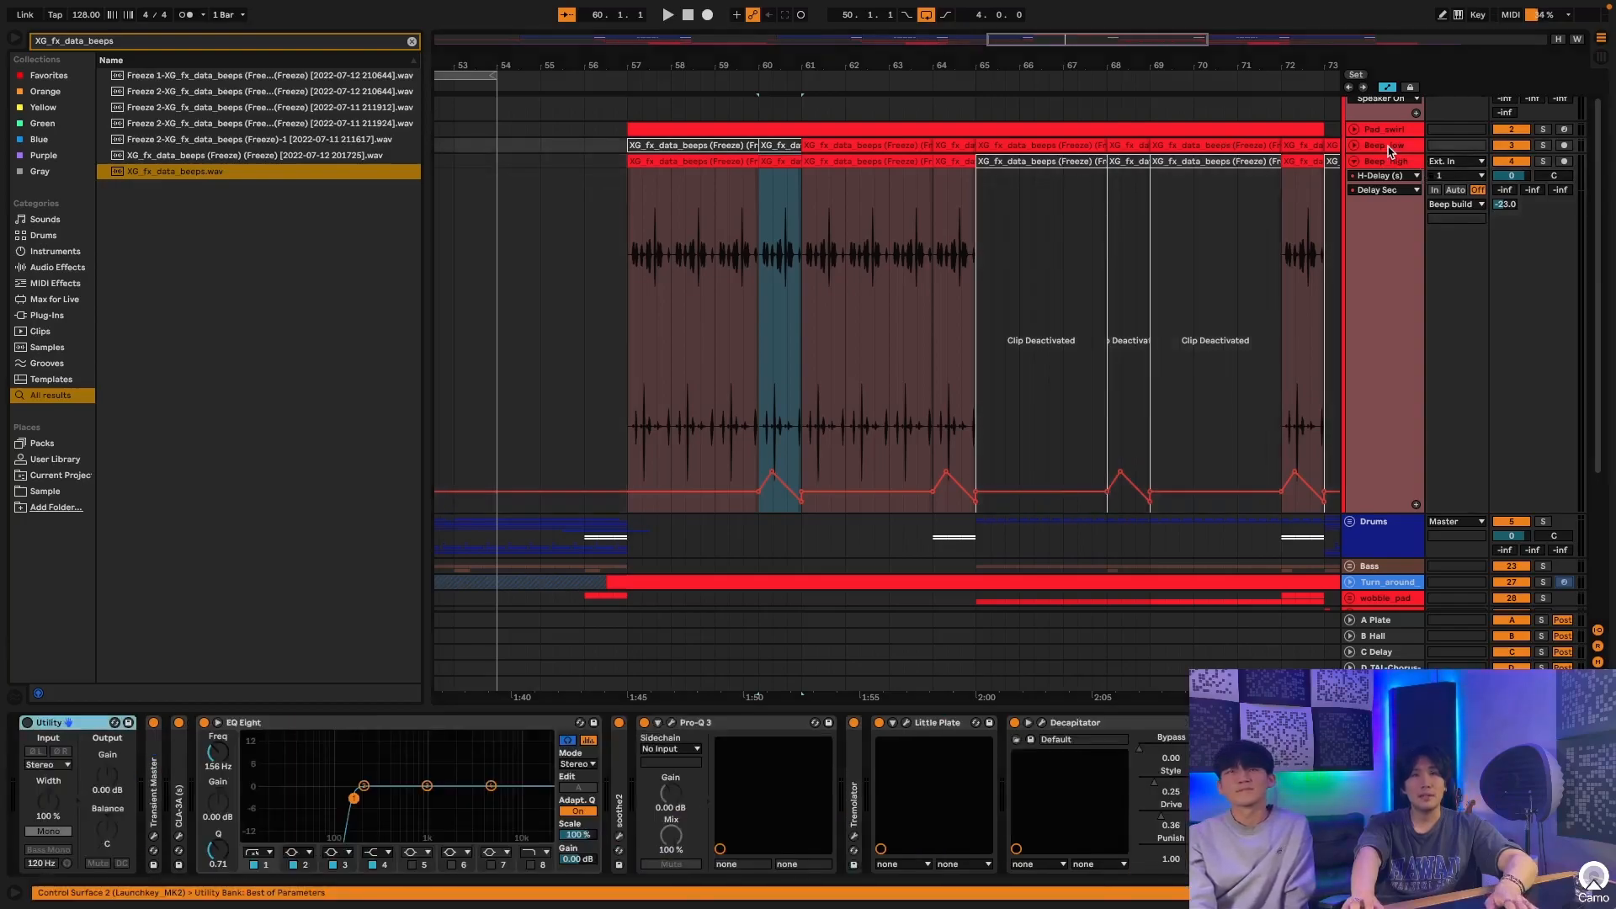
{"action": "left_click", "coordinate": [1355, 146]}
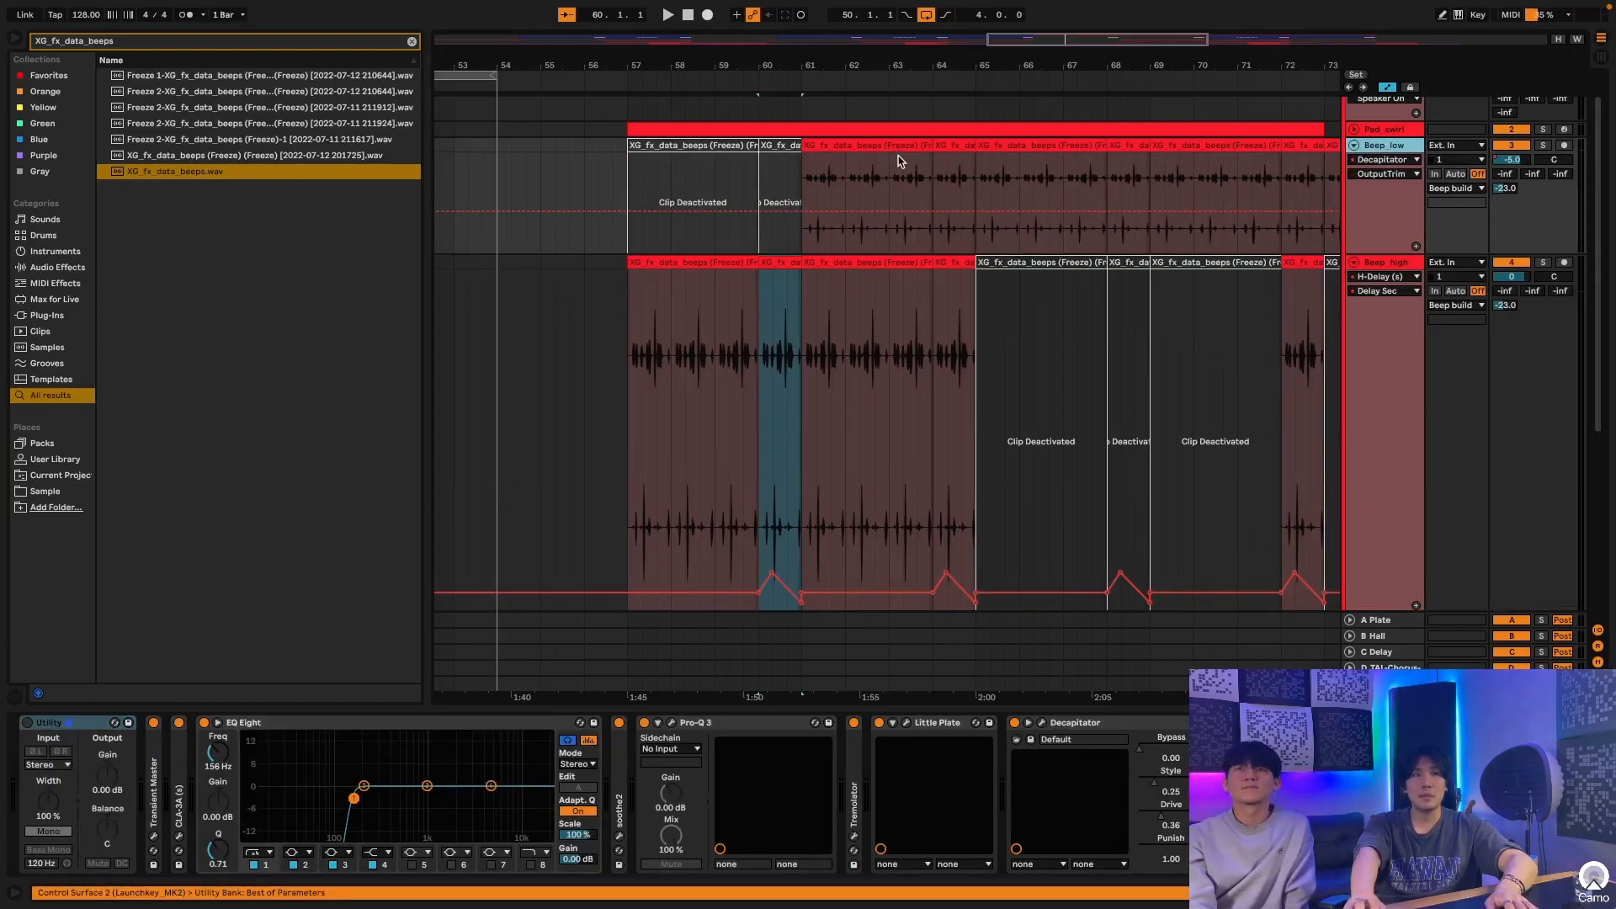
{"action": "left_click", "coordinate": [897, 164]}
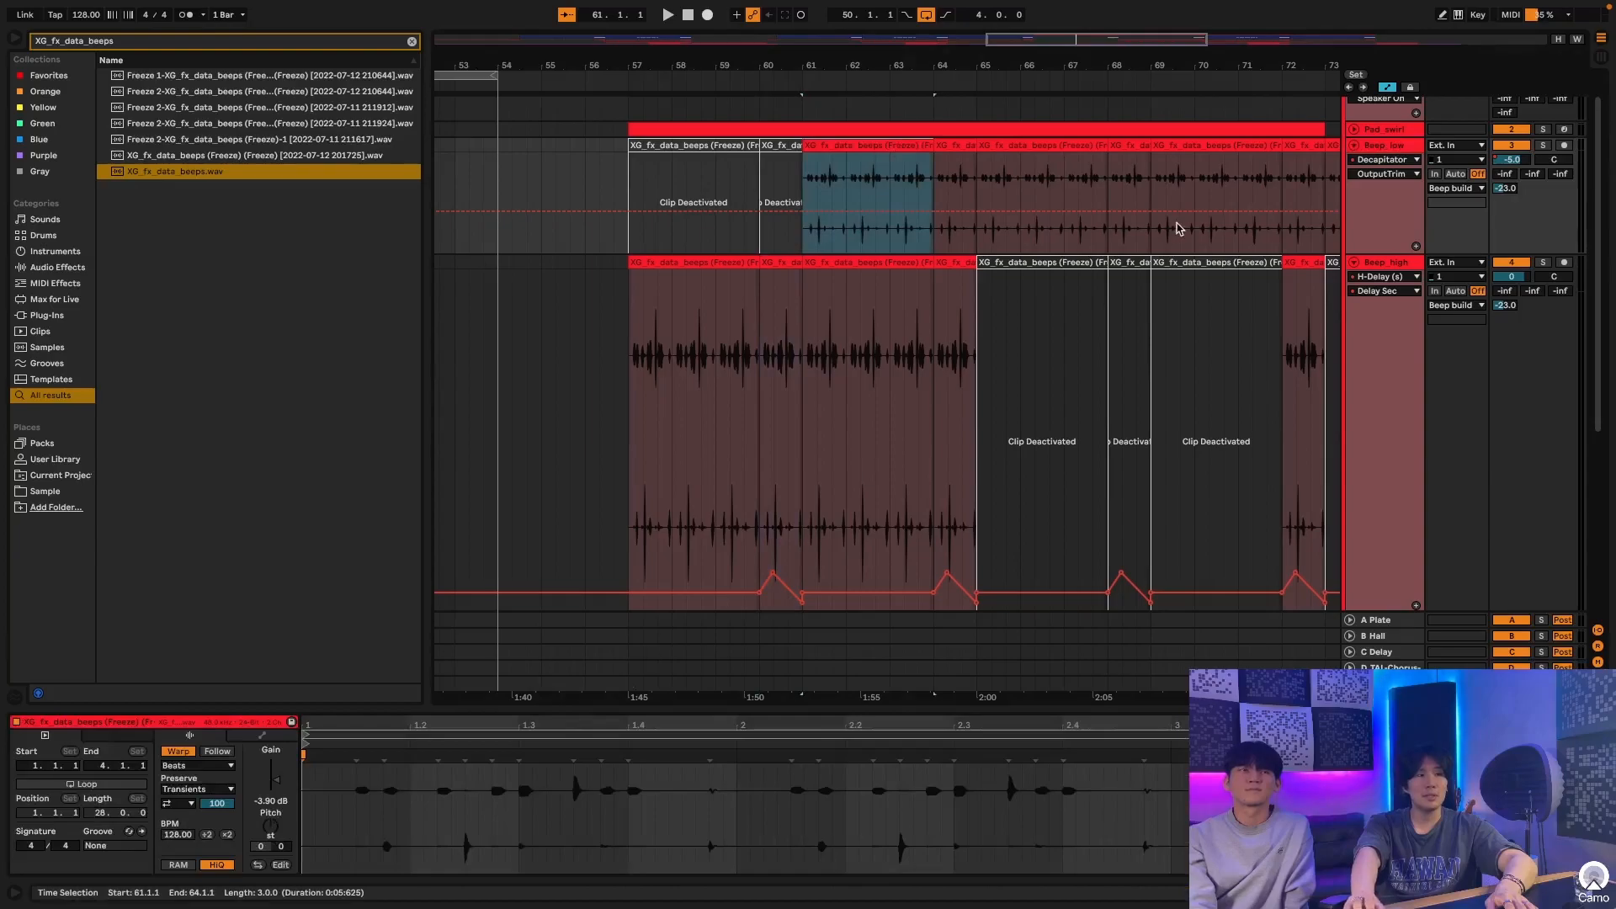
Step: Show Beep_low's device chain with soothe2 expanded, and inspect and close its soothe2 and Pro-Q 3 windows
{"action": "scroll", "coordinate": [1176, 228], "scroll_direction": "down", "scroll_amount": 1}
{"action": "key", "text": "shift+Tab"}
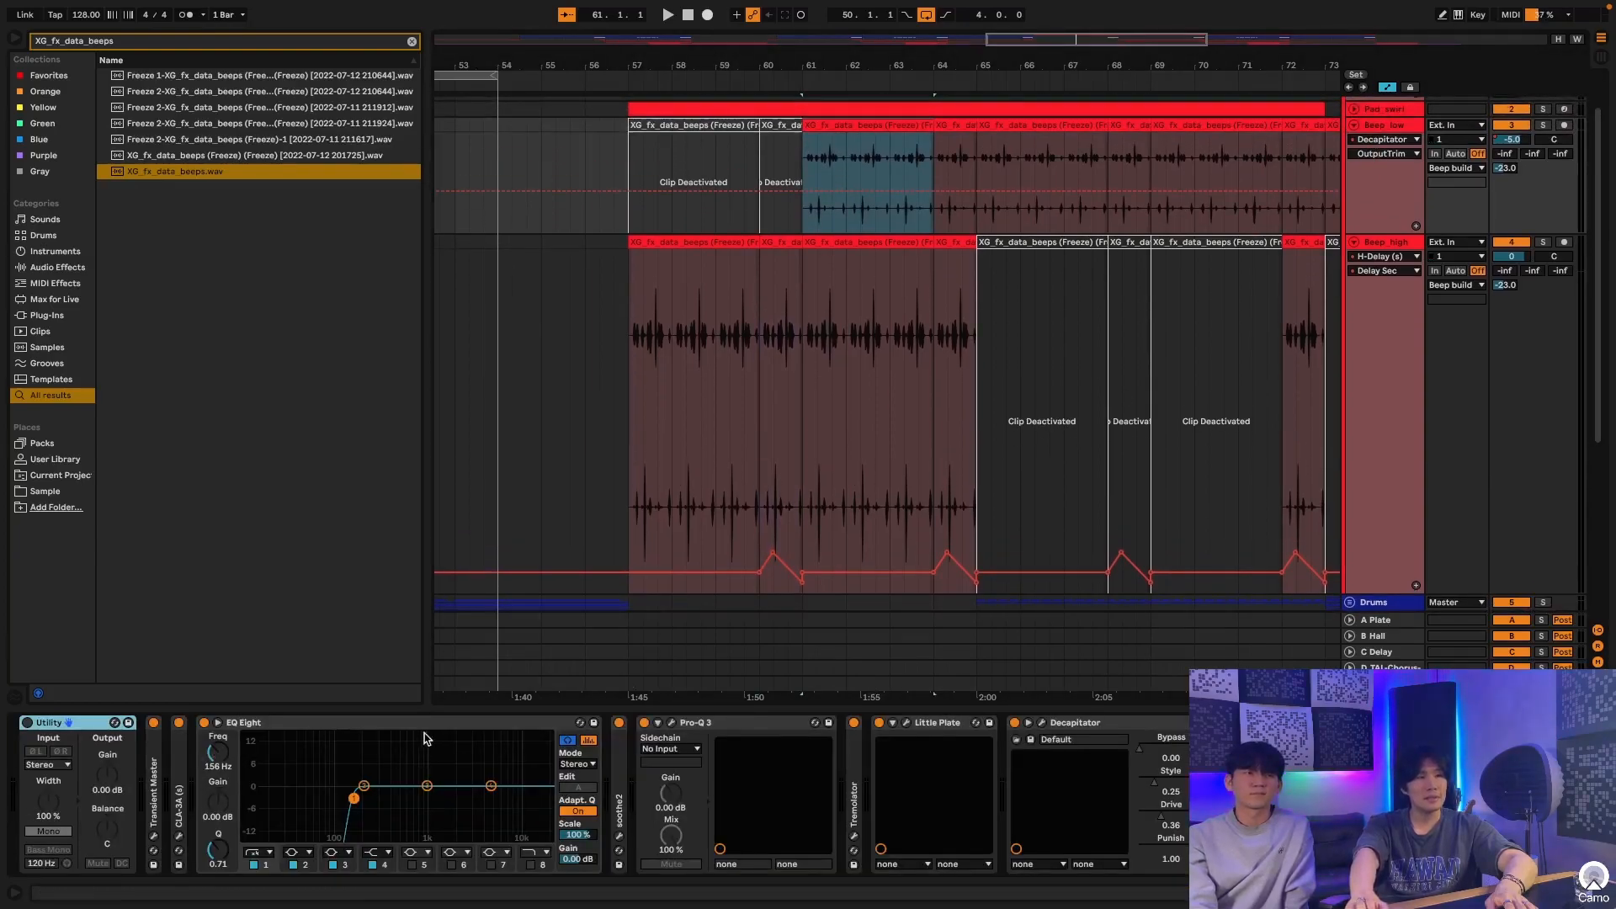
{"action": "scroll", "coordinate": [423, 739], "scroll_direction": "down", "scroll_amount": 3}
{"action": "double_click", "coordinate": [402, 741]}
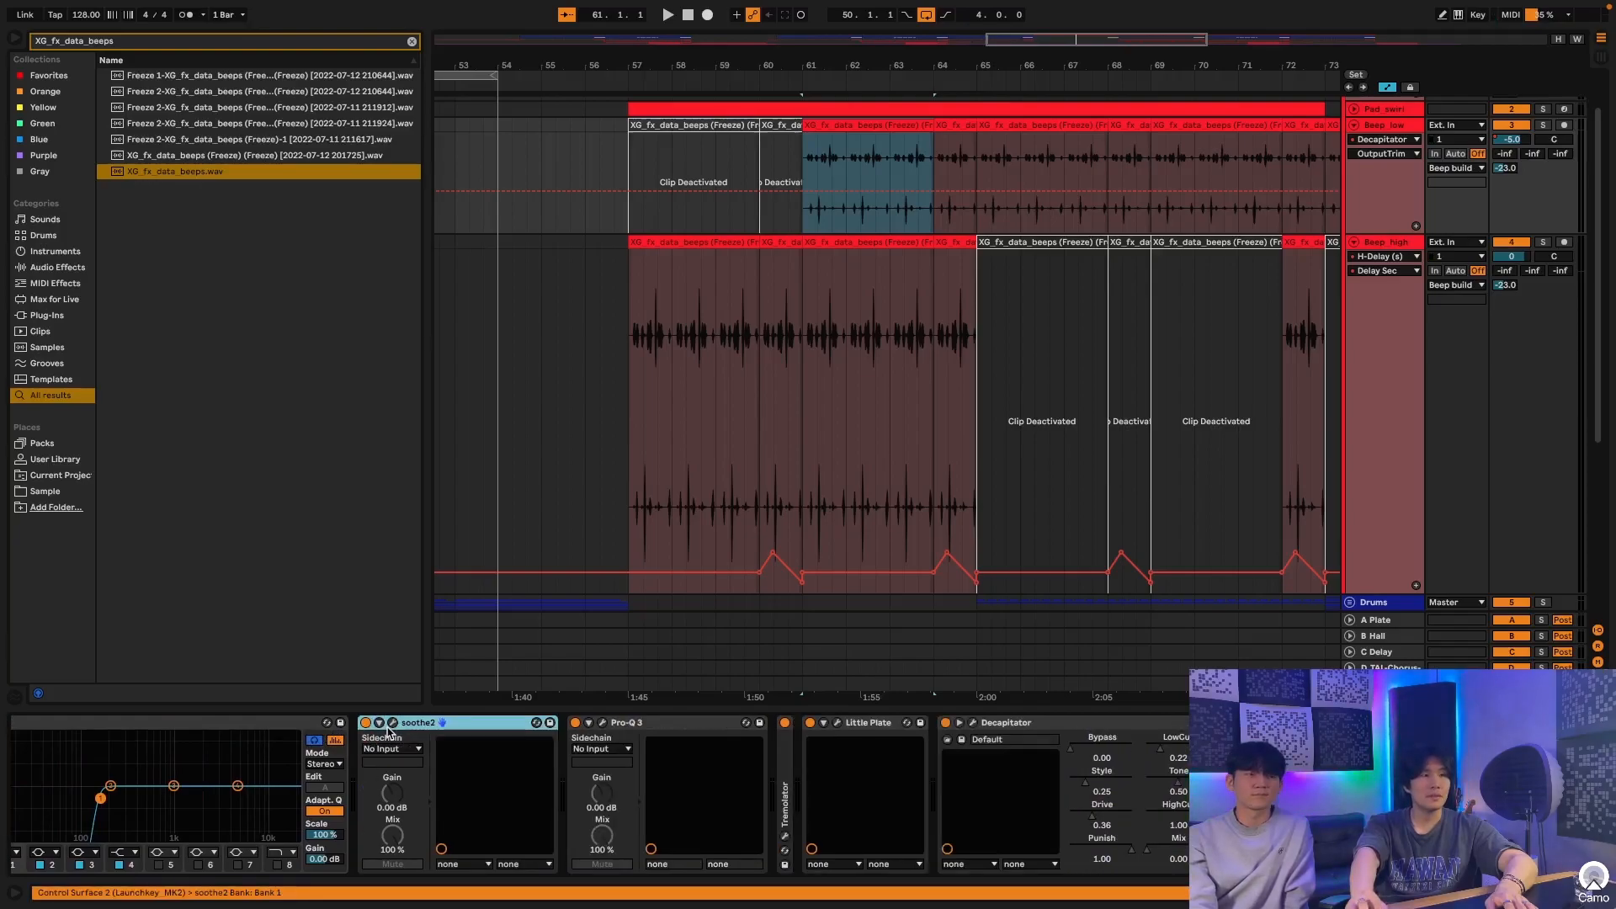
{"action": "left_click", "coordinate": [392, 723]}
{"action": "left_click", "coordinate": [392, 723]}
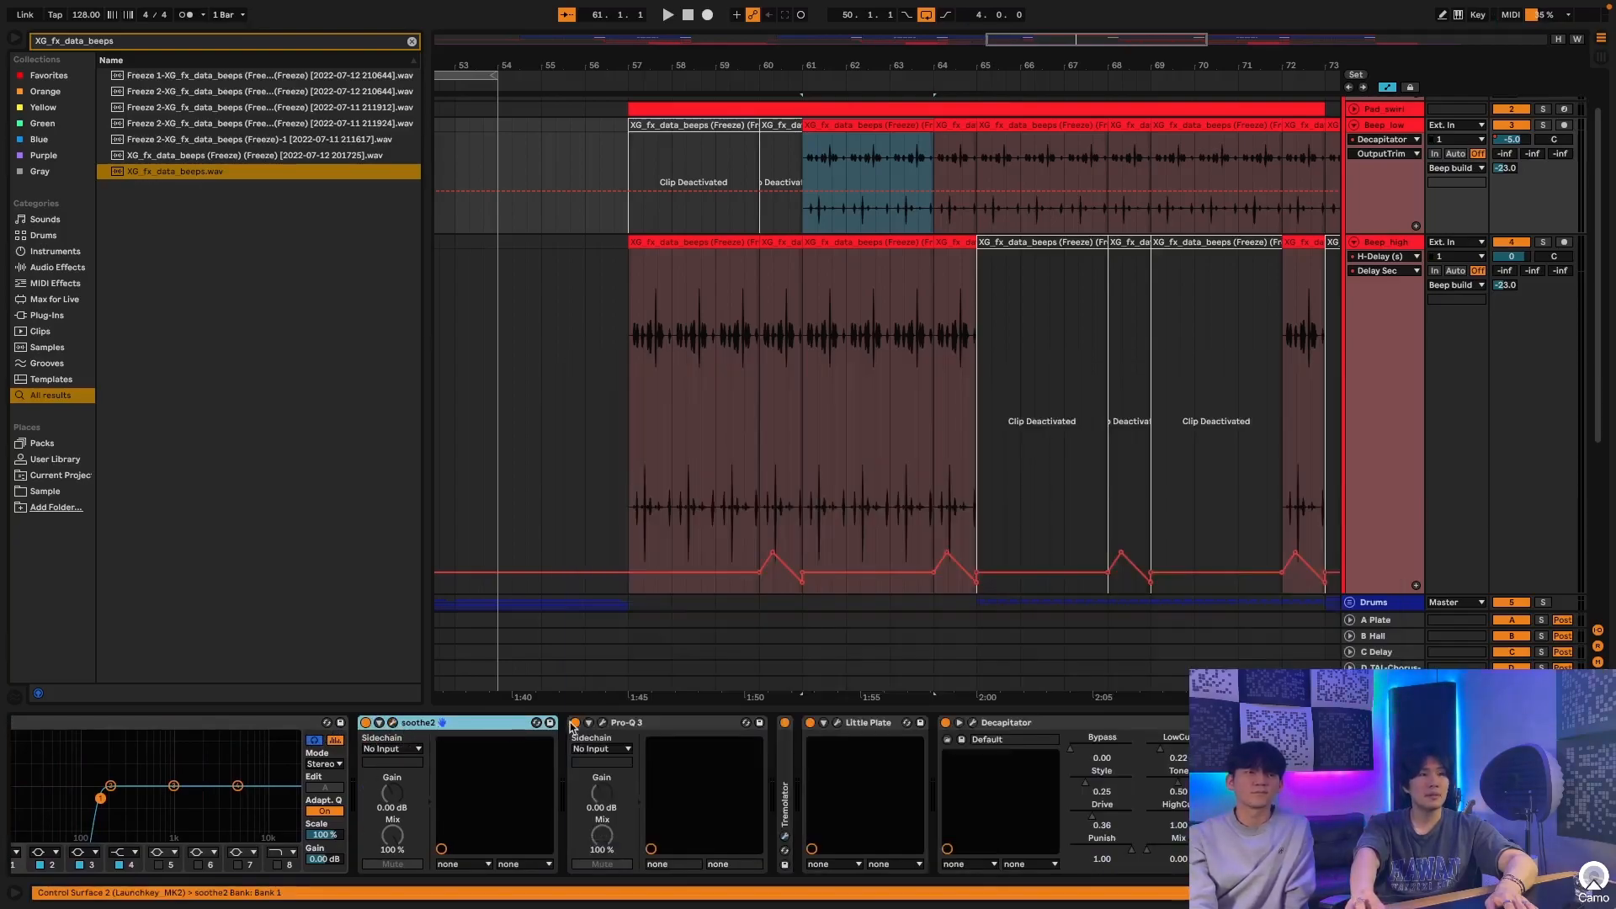
{"action": "left_click", "coordinate": [603, 723]}
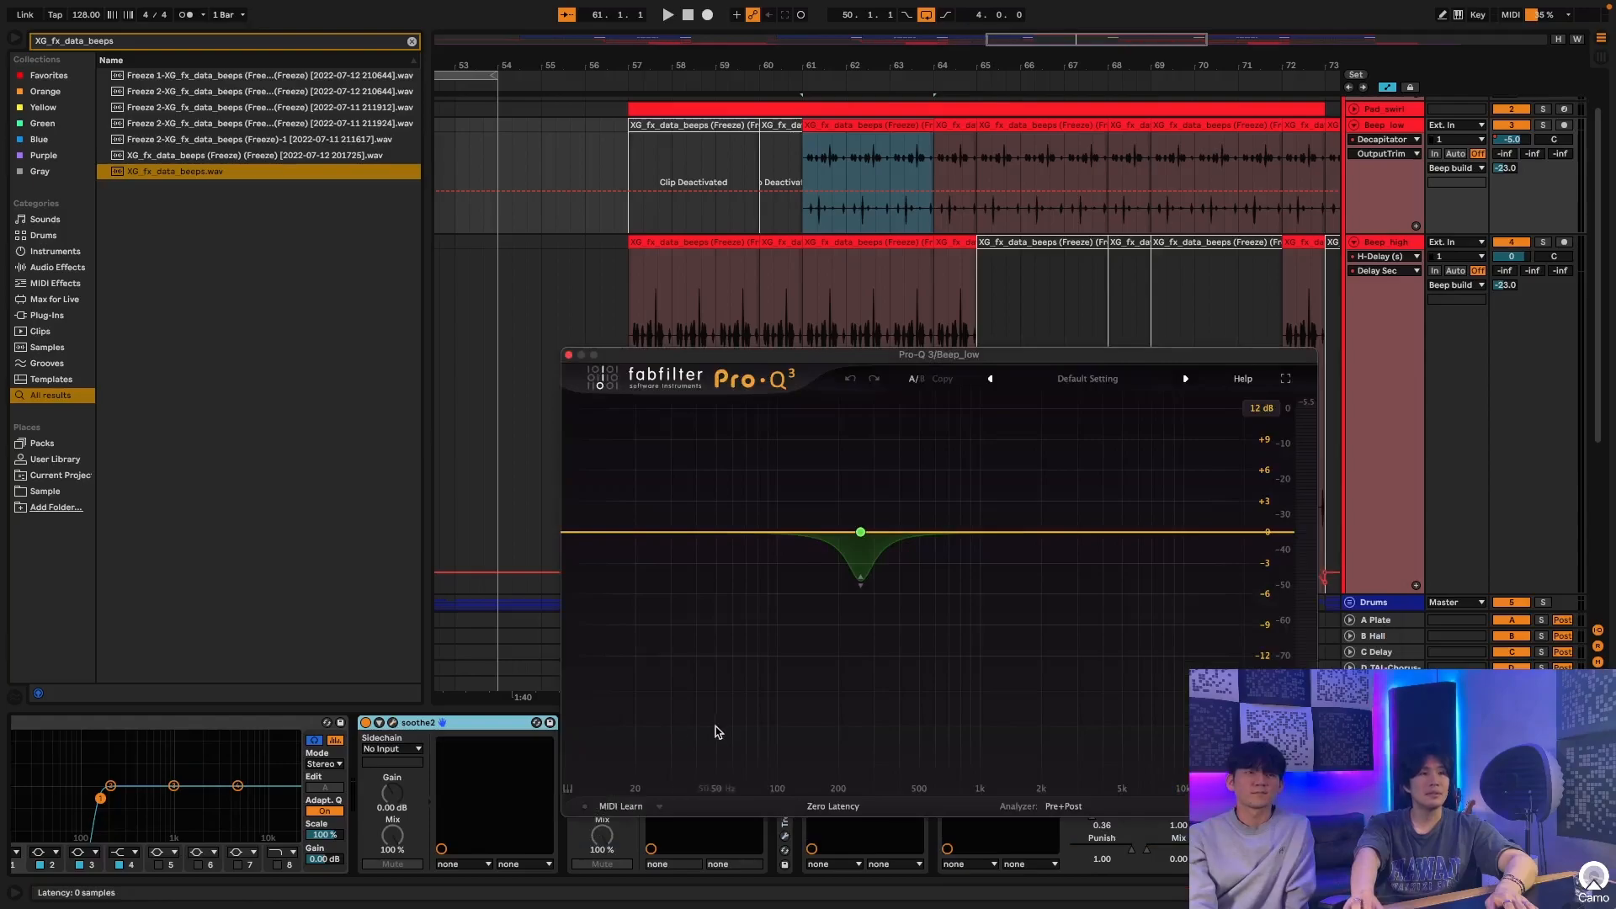
{"action": "left_click", "coordinate": [568, 355]}
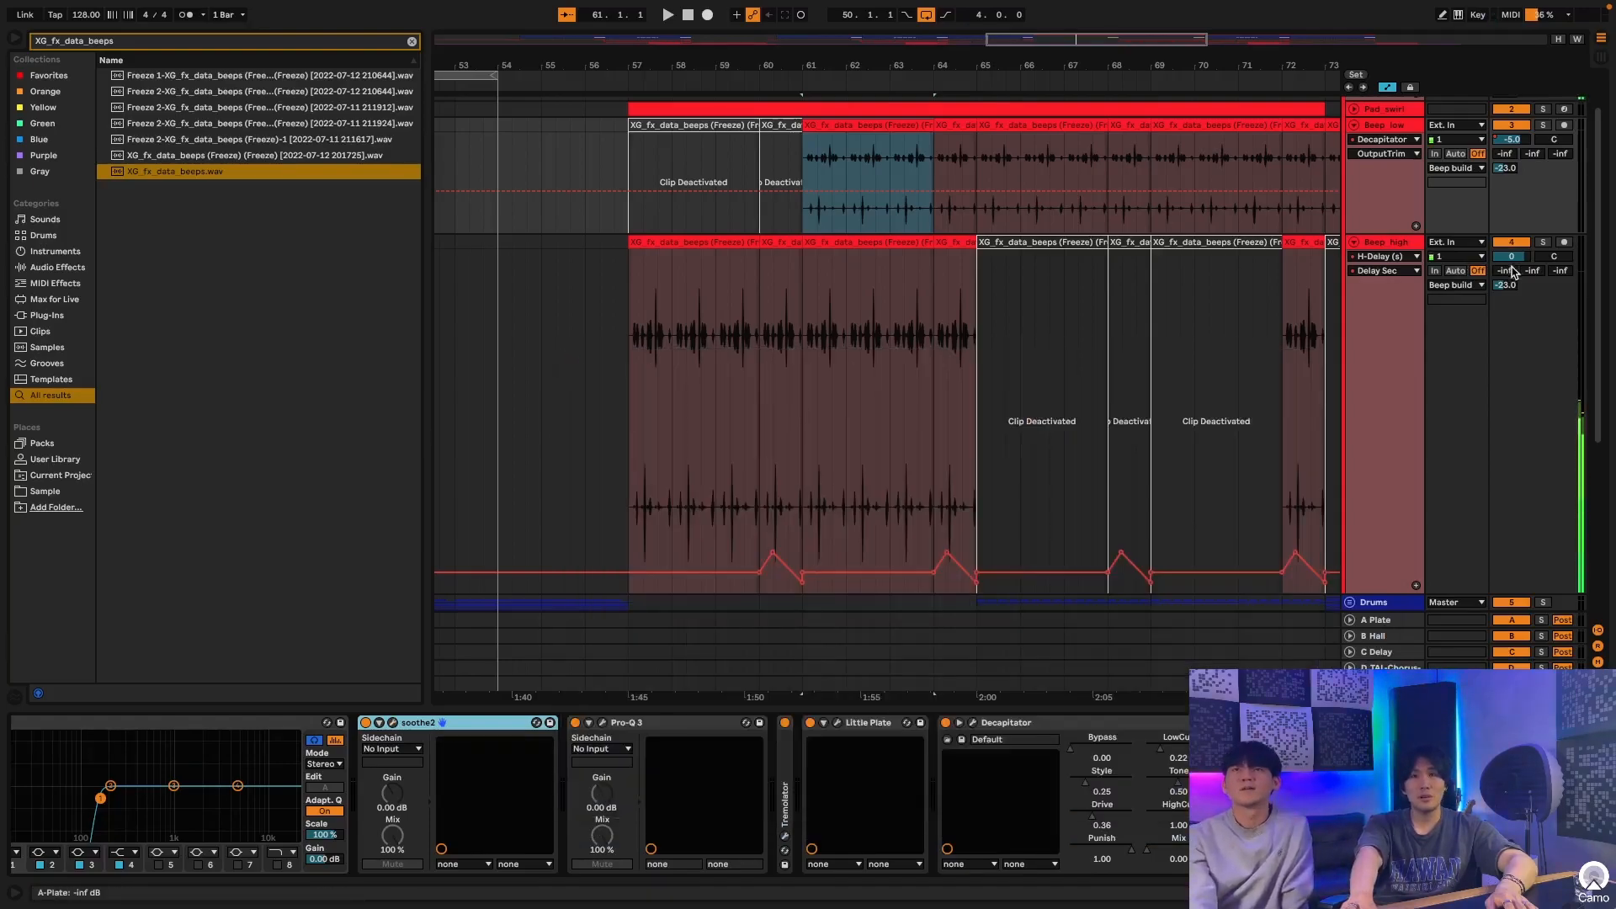
Step: Audition the arrangement from about bar 55, just before the Beep_high clips begin
{"action": "key", "text": "space"}
{"action": "left_click", "coordinate": [648, 330]}
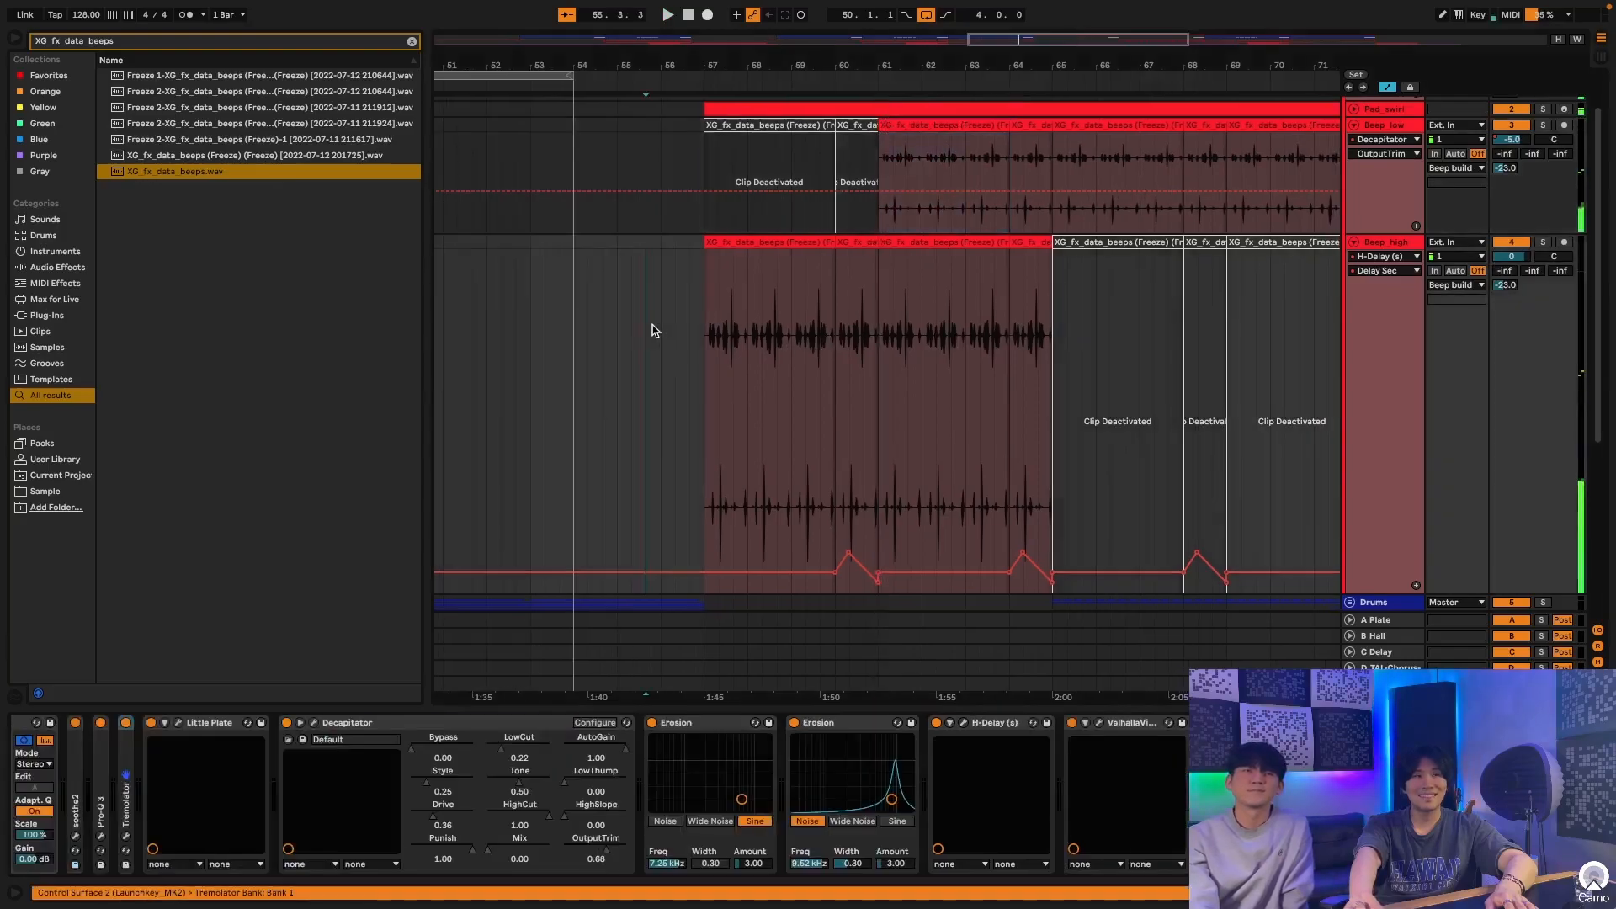
{"action": "scroll", "coordinate": [632, 347], "scroll_direction": "down", "scroll_amount": 1}
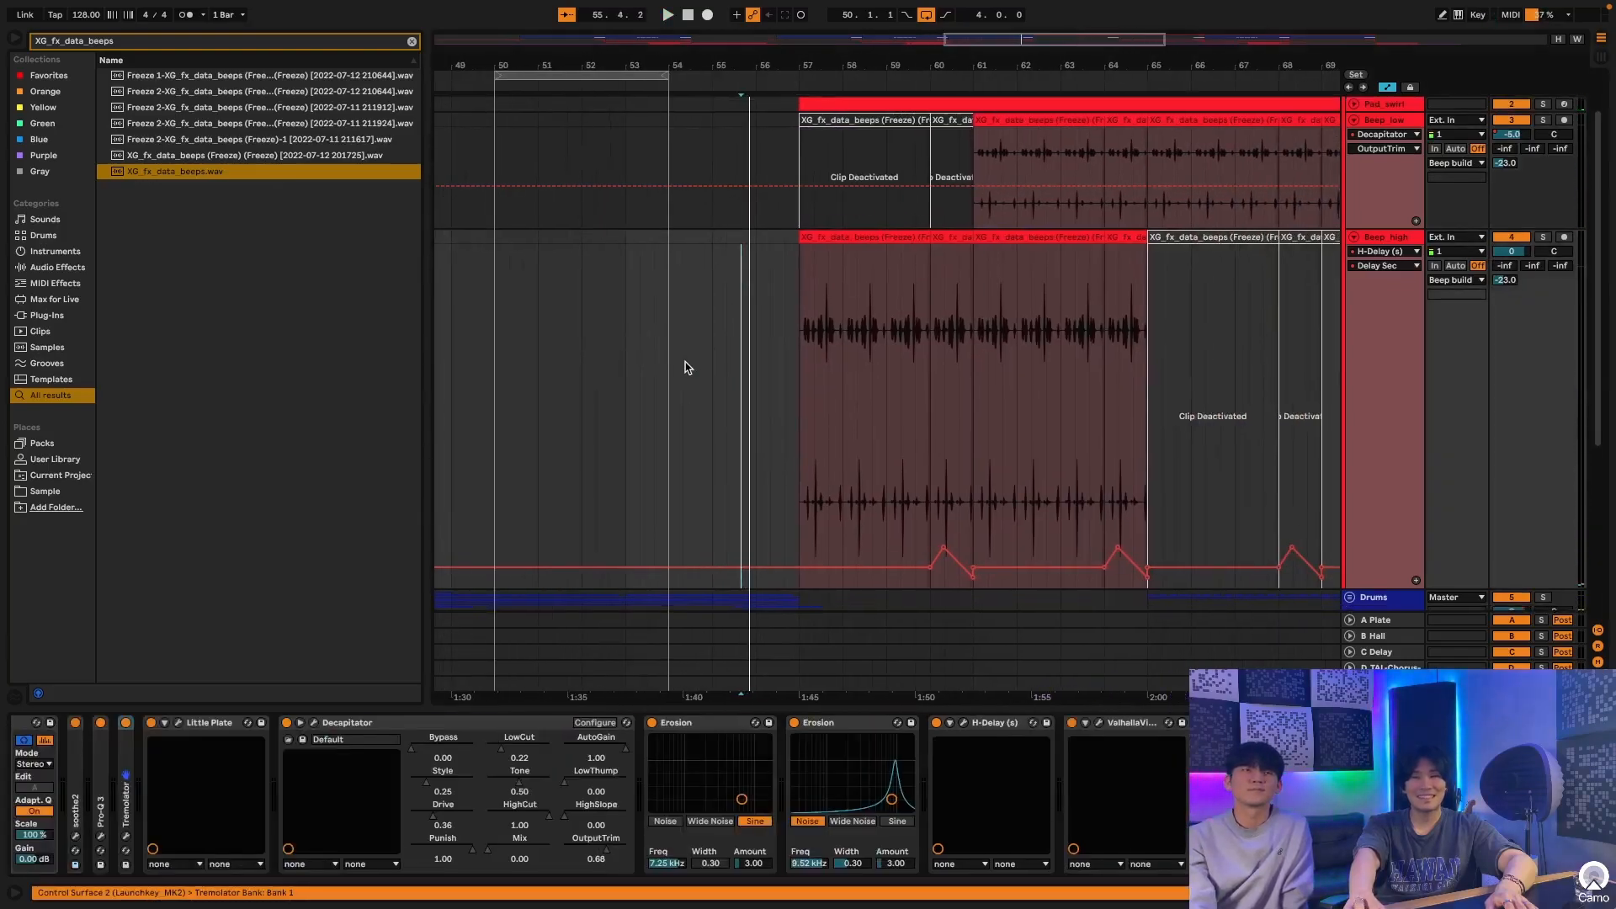
Step: Select the Beep_low clip starting at bar 61 and show the track's device chain
{"action": "double_click", "coordinate": [1400, 120]}
{"action": "scroll", "coordinate": [805, 199], "scroll_direction": "right", "scroll_amount": 3}
{"action": "scroll", "coordinate": [804, 198], "scroll_direction": "right", "scroll_amount": 5}
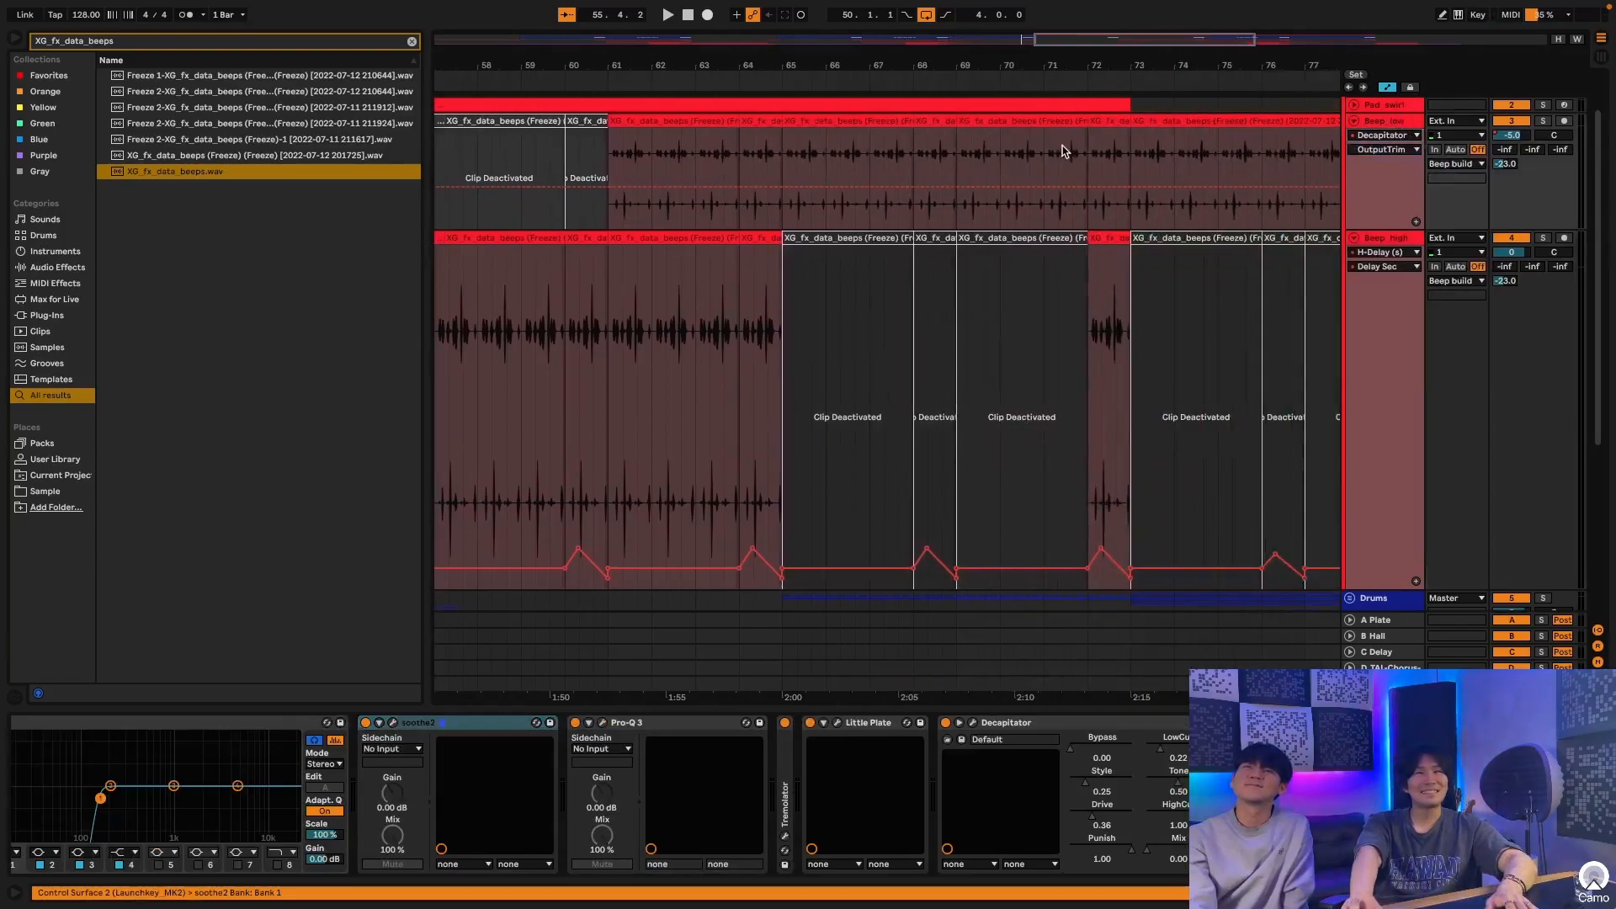
{"action": "double_click", "coordinate": [638, 121]}
{"action": "double_click", "coordinate": [1383, 121]}
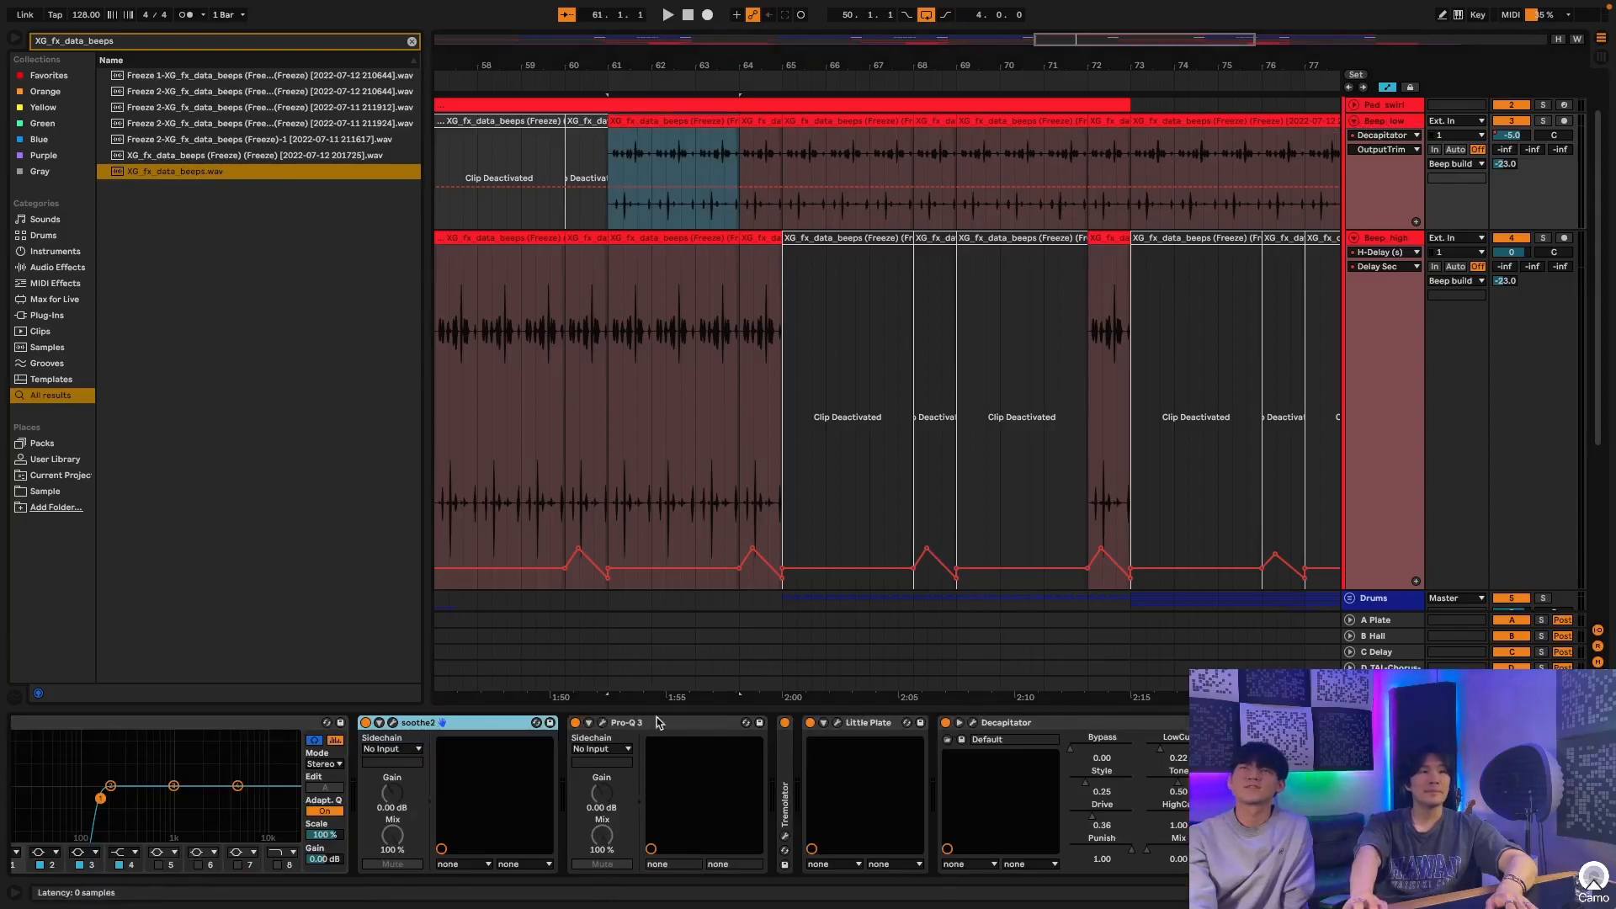
Step: Collapse Beep_low's Pro-Q 3 and soothe2 devices and expand its Tremolator device
{"action": "double_click", "coordinate": [664, 722]}
{"action": "double_click", "coordinate": [454, 722]}
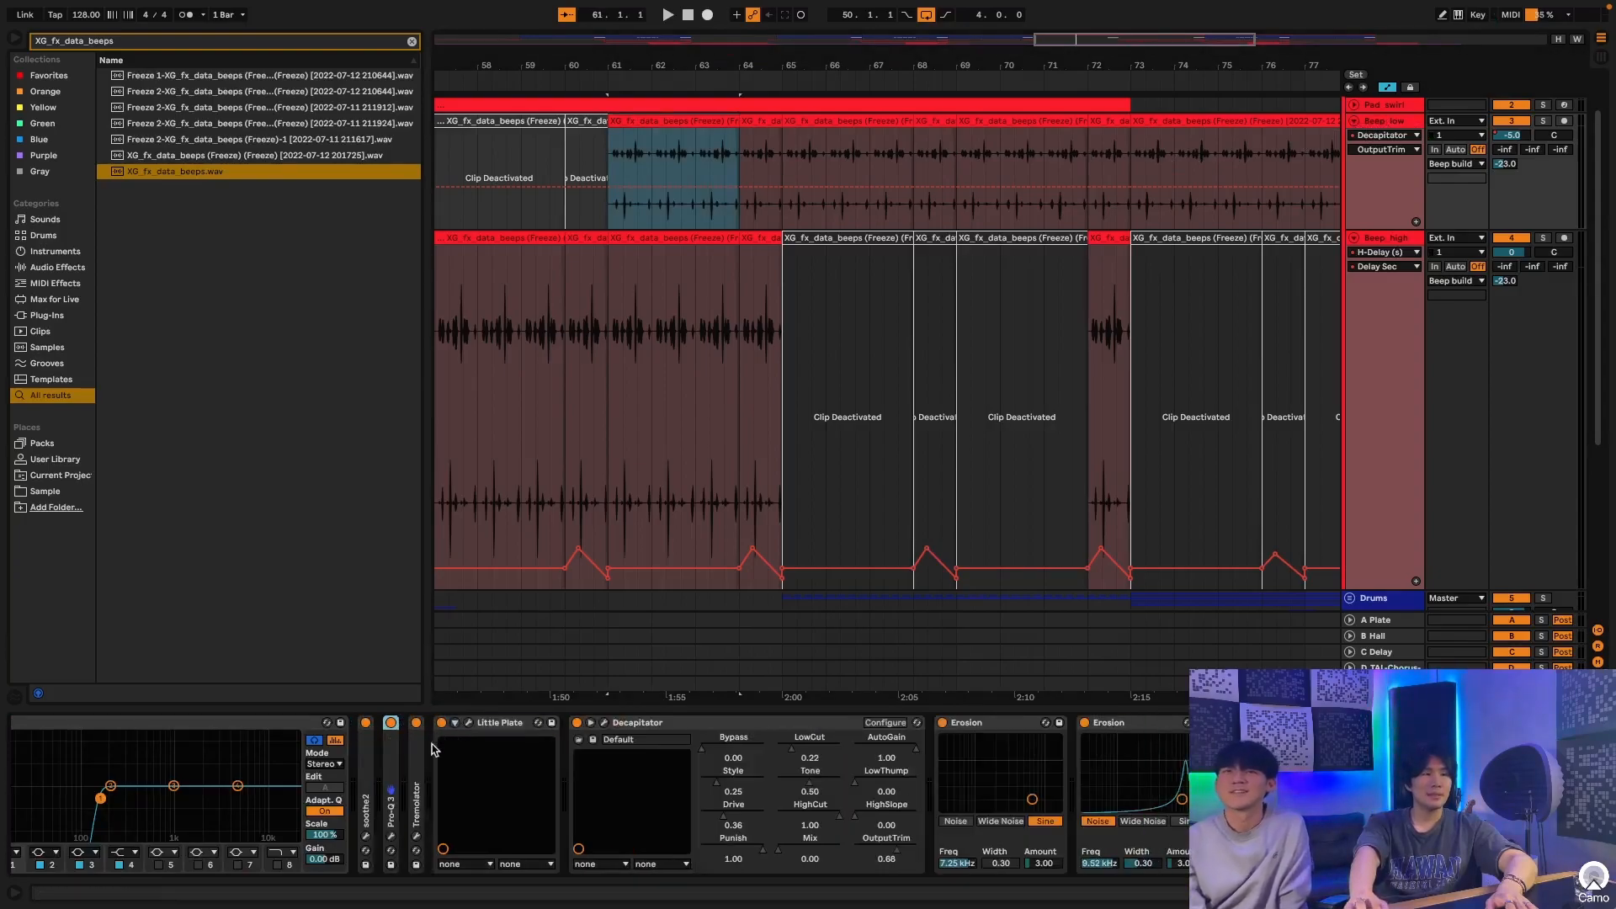
{"action": "double_click", "coordinate": [415, 804]}
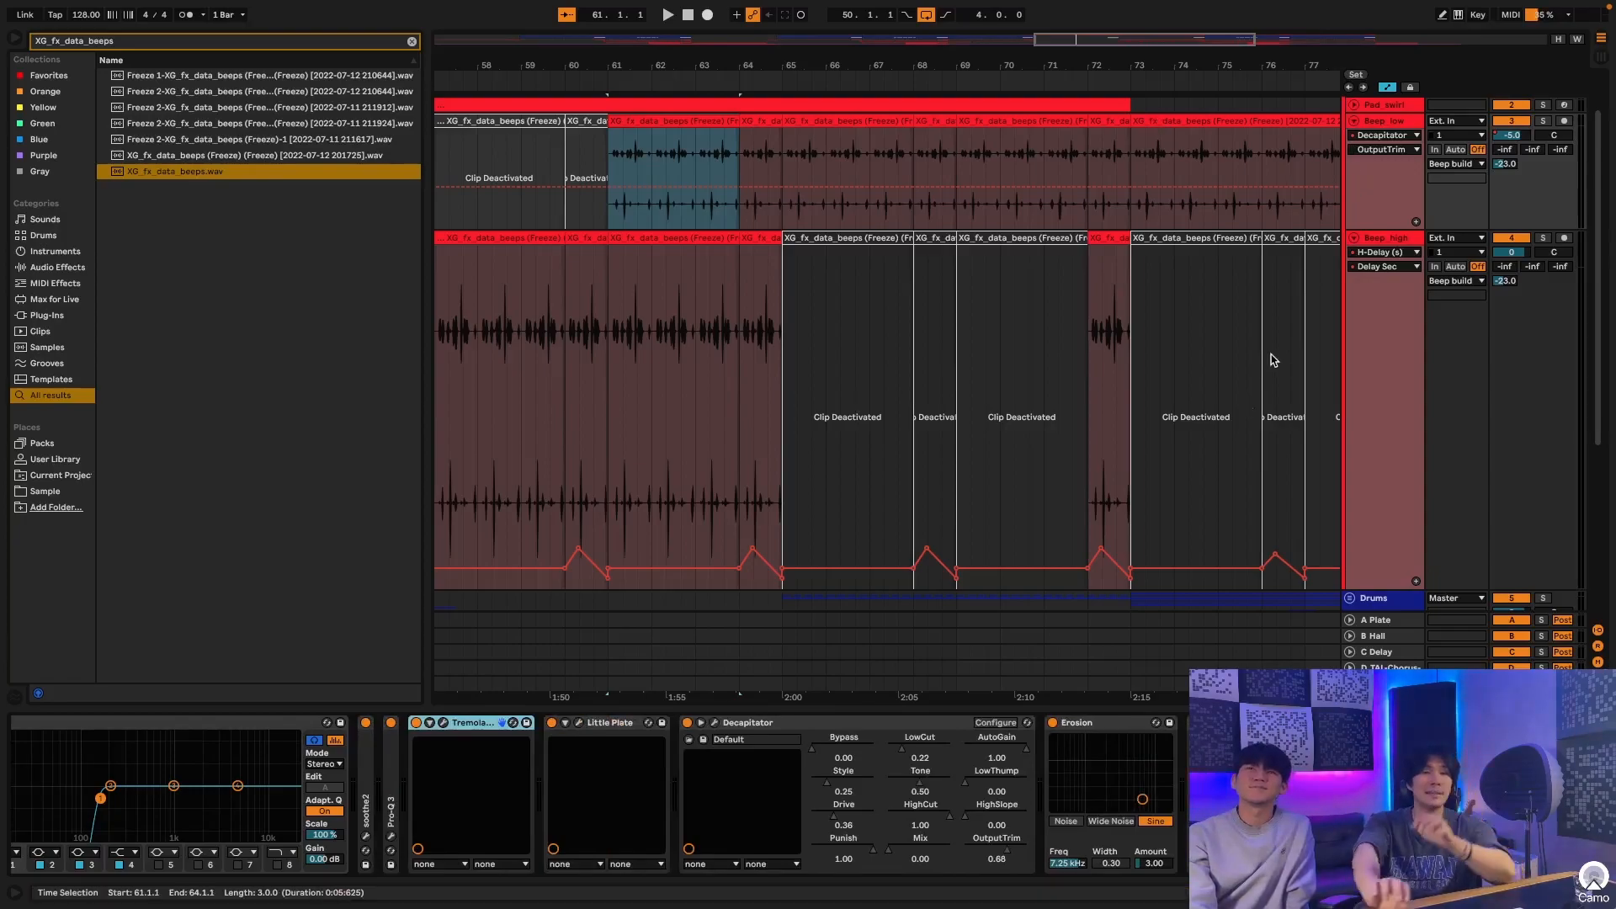
Step: Select bars 61 to 65 across Beep_low and Beep_high, loop that range and start playback
{"action": "left_click", "coordinate": [761, 243]}
{"action": "left_click", "coordinate": [669, 122], "text": "shift"}
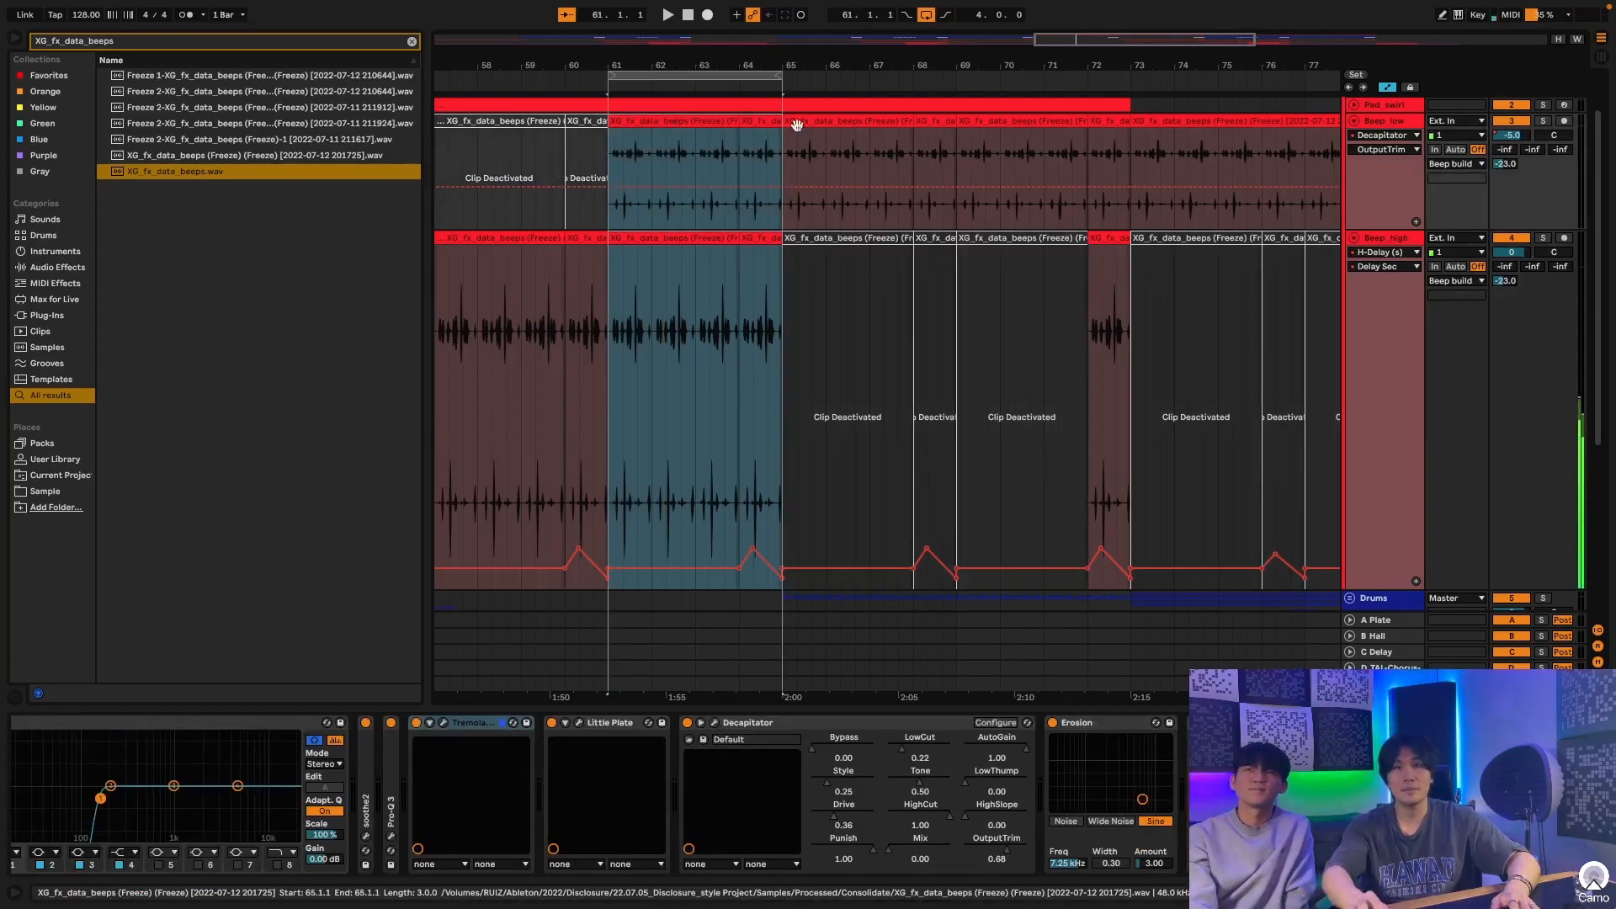
{"action": "left_click", "coordinate": [1517, 240]}
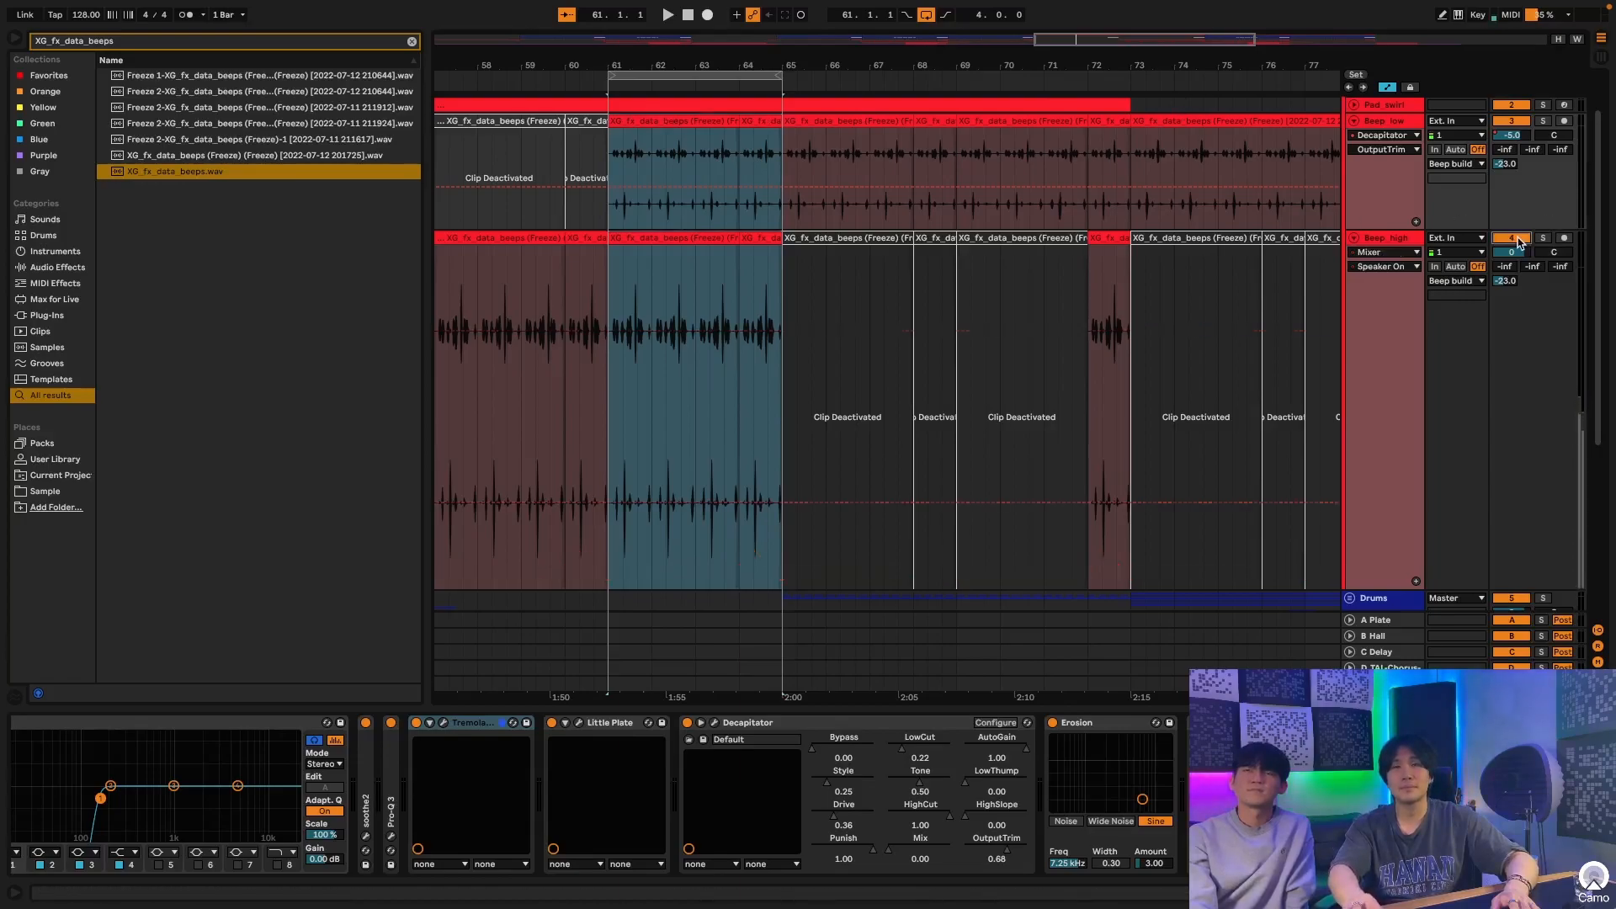
{"action": "key", "text": "space"}
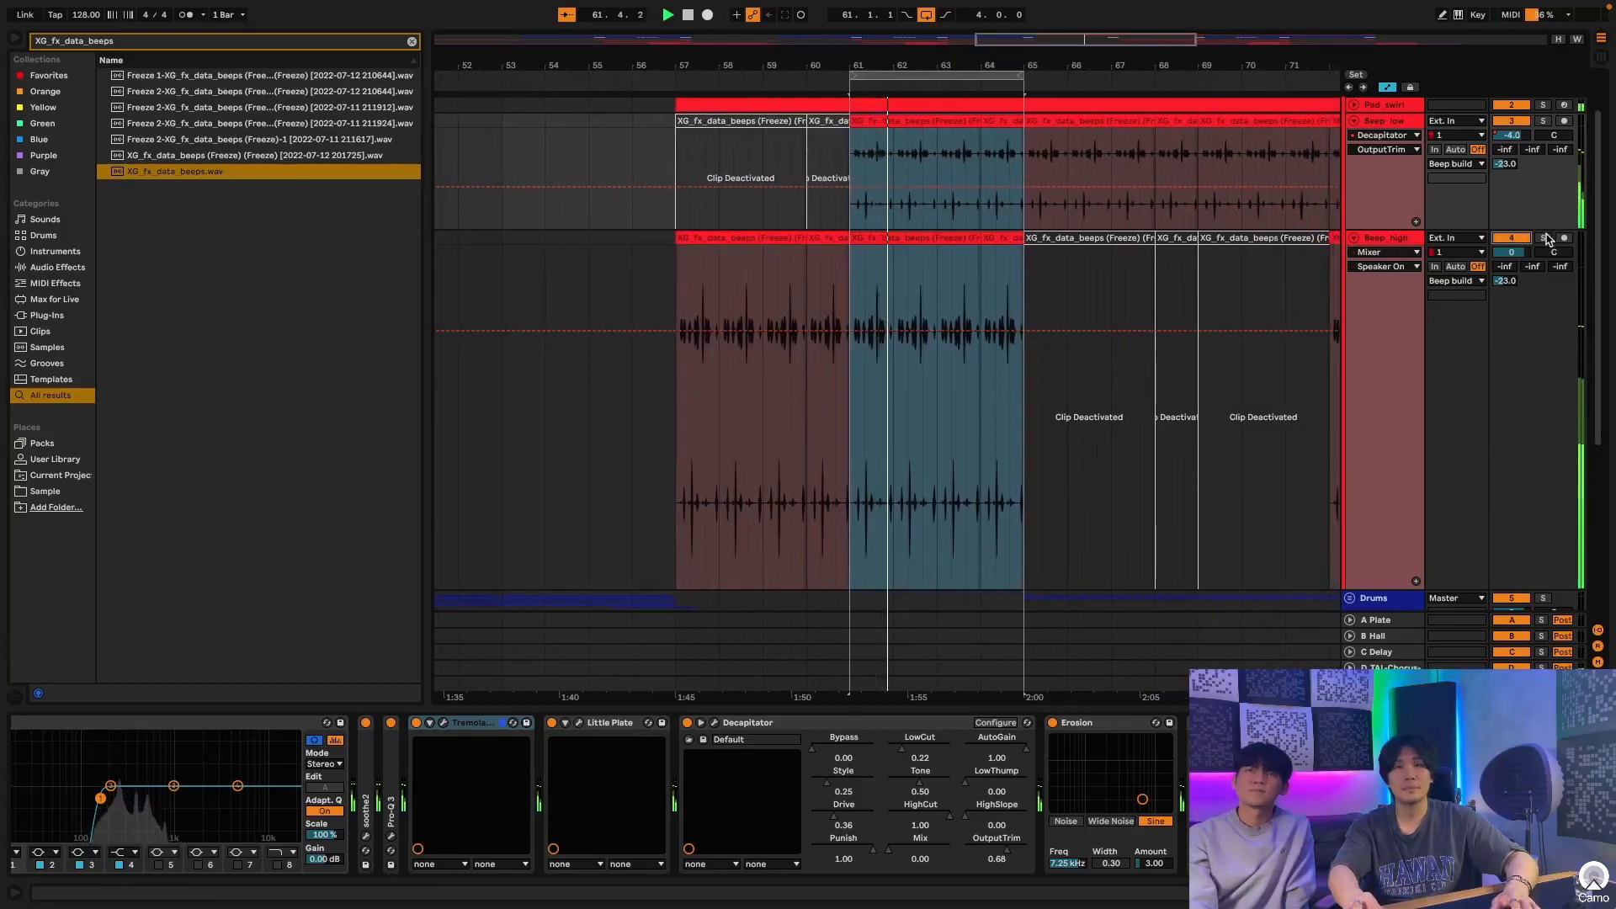
Step: Listen to Beep_high soloed, add Beep_low to the solo, and stop playback with the solos cleared
{"action": "left_click", "coordinate": [1545, 238]}
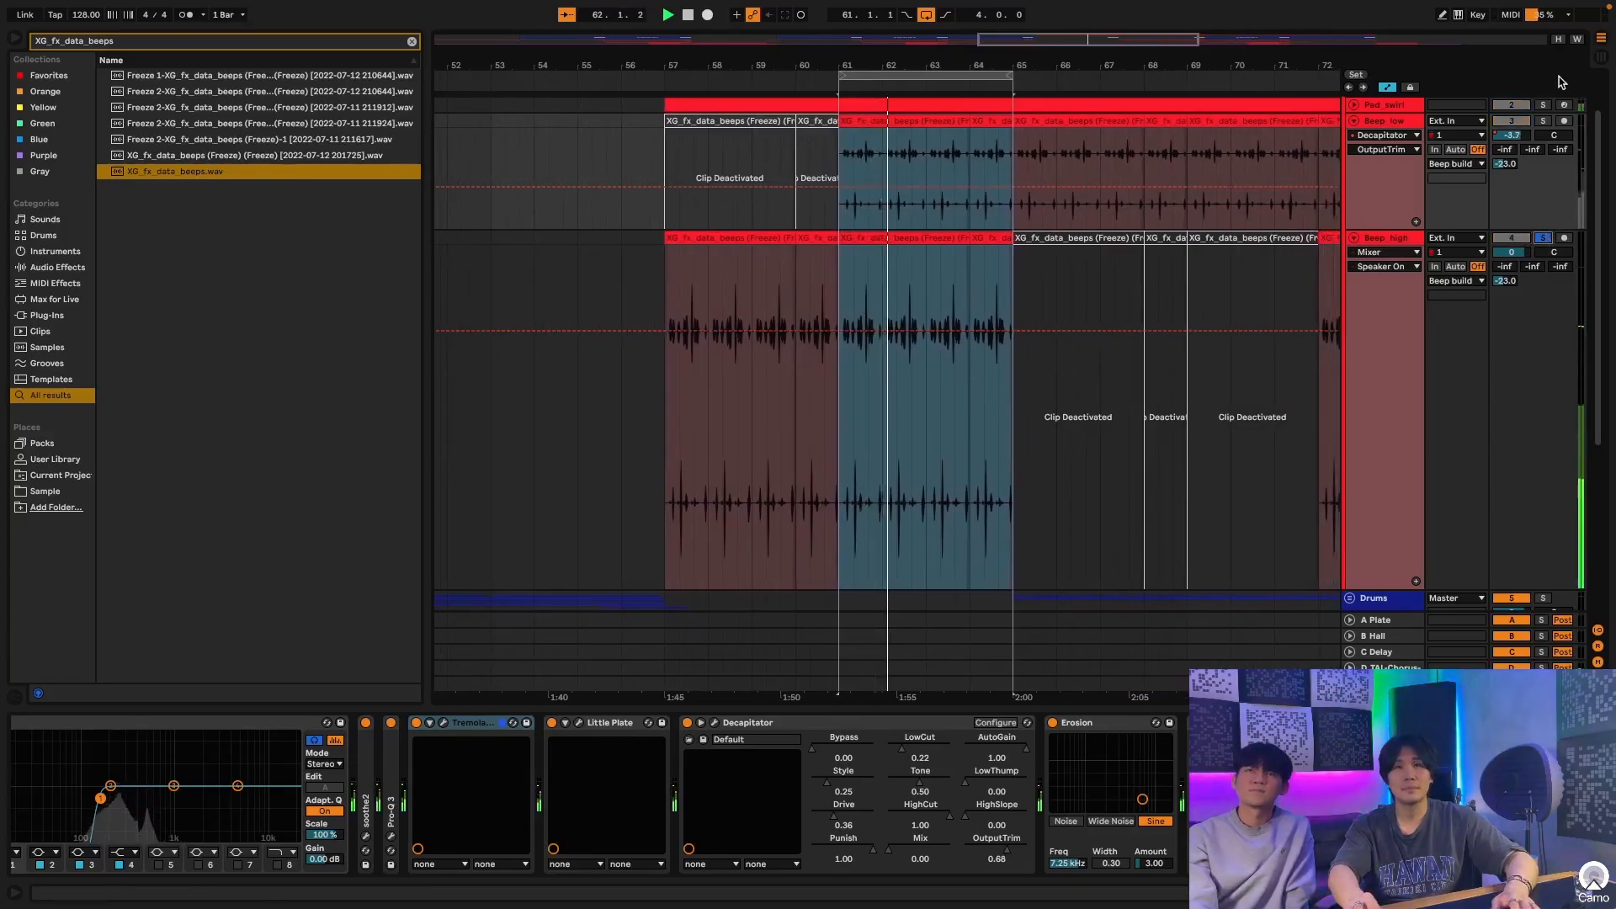
{"action": "left_click", "coordinate": [1544, 120]}
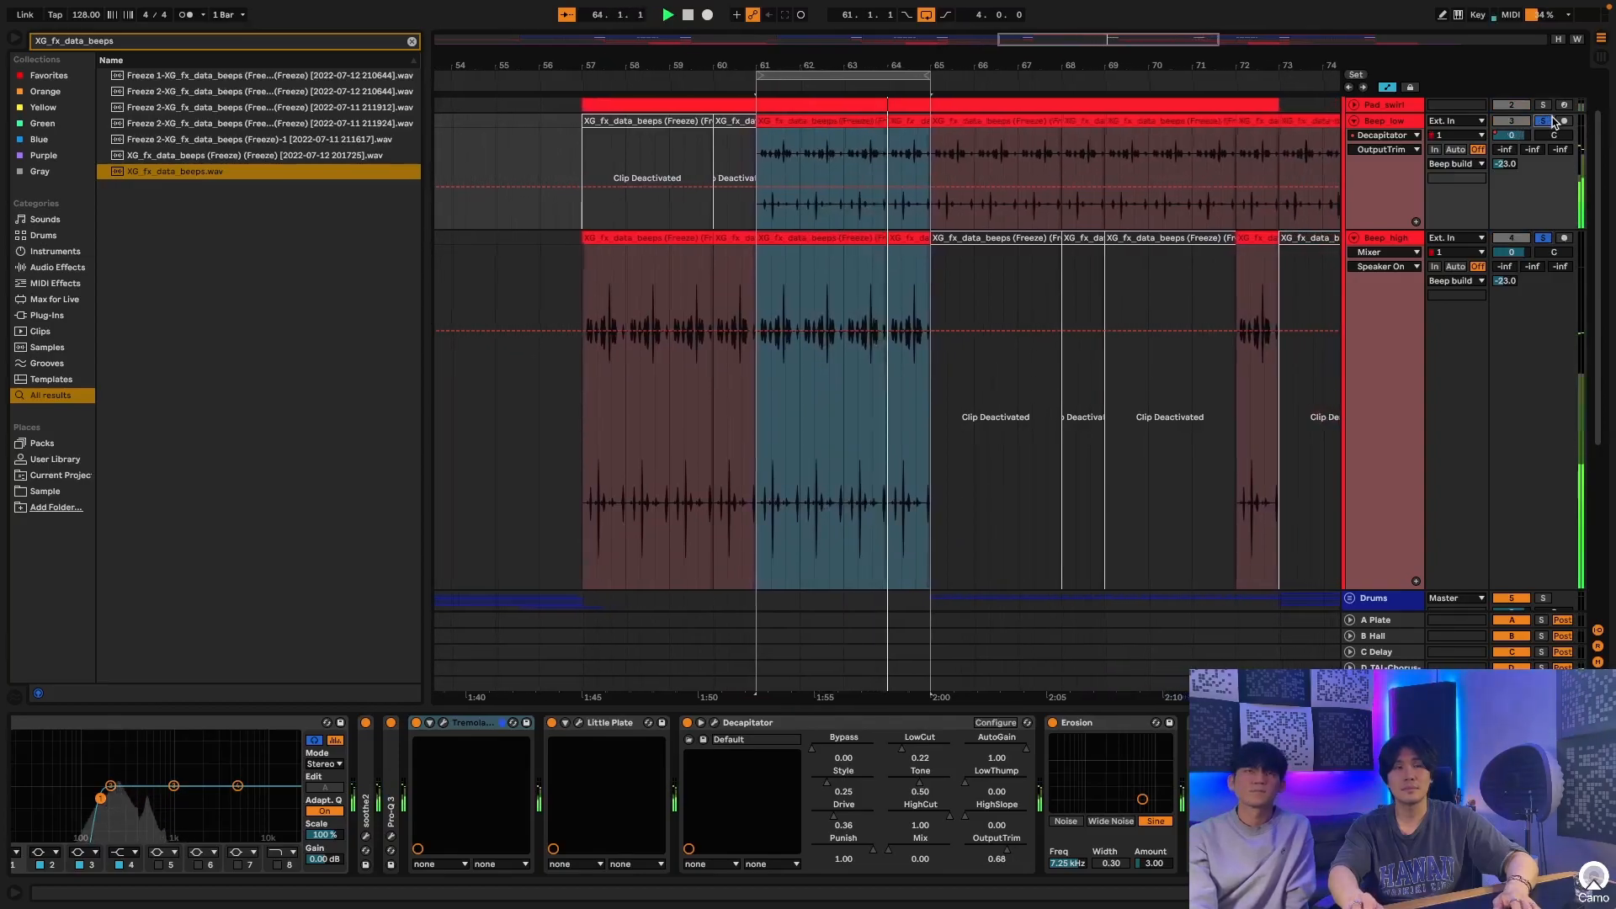
{"action": "key", "text": "space"}
{"action": "left_click", "coordinate": [1546, 121]}
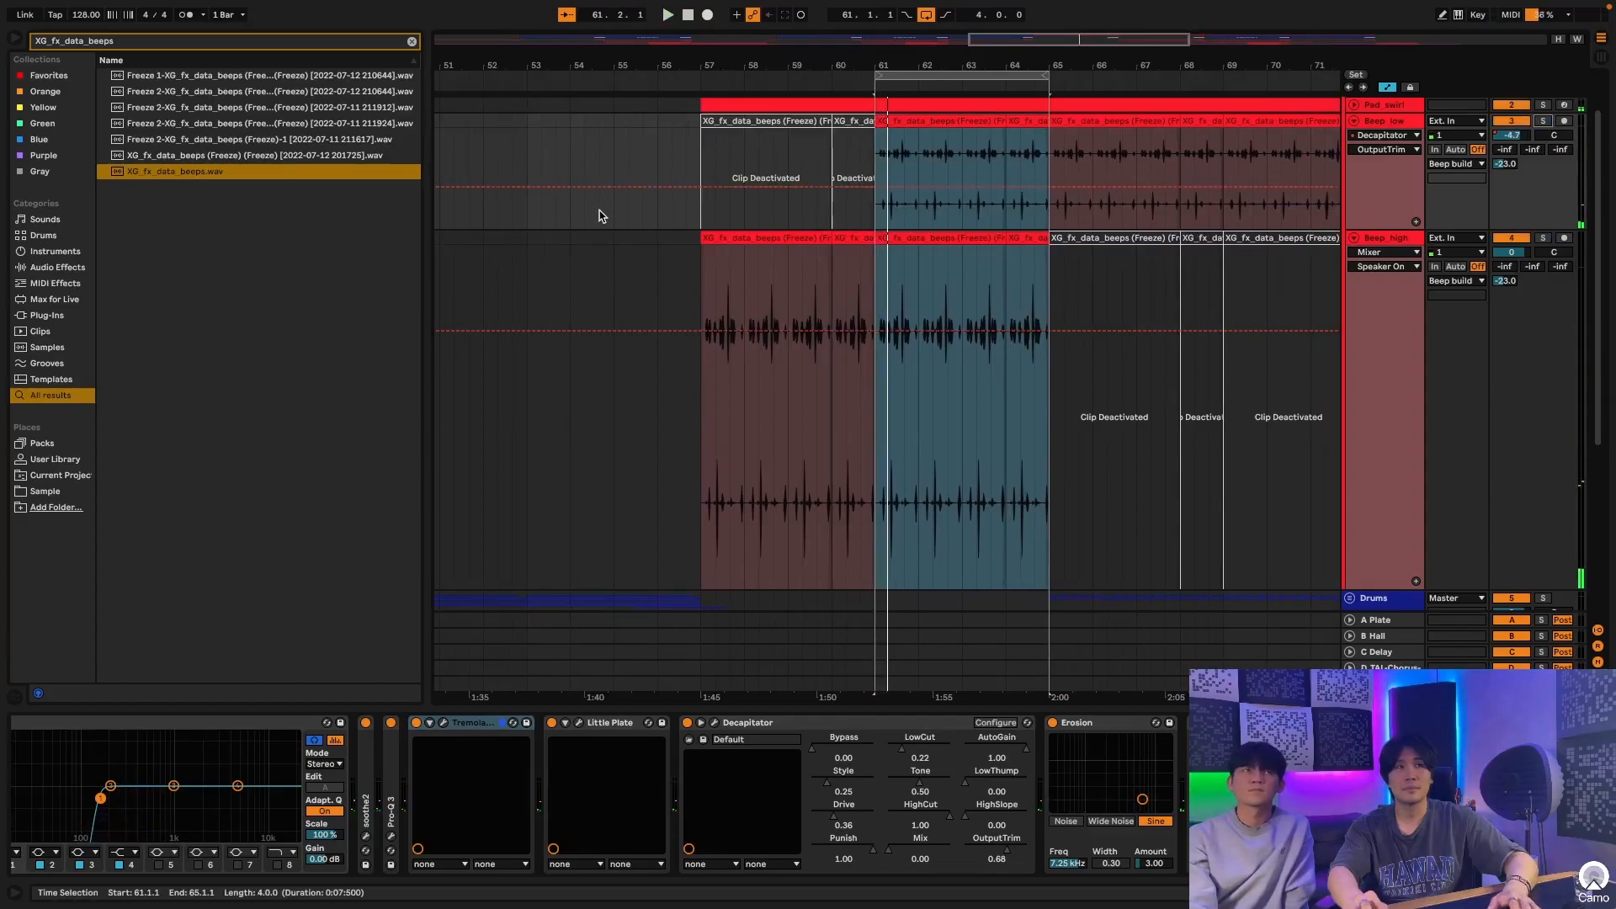
Step: Fold the Beep_low and Beep_high tracks and audition the arrangement from about bar 54
{"action": "left_click", "coordinate": [602, 215]}
{"action": "left_click", "coordinate": [1354, 121]}
{"action": "left_click", "coordinate": [1354, 136]}
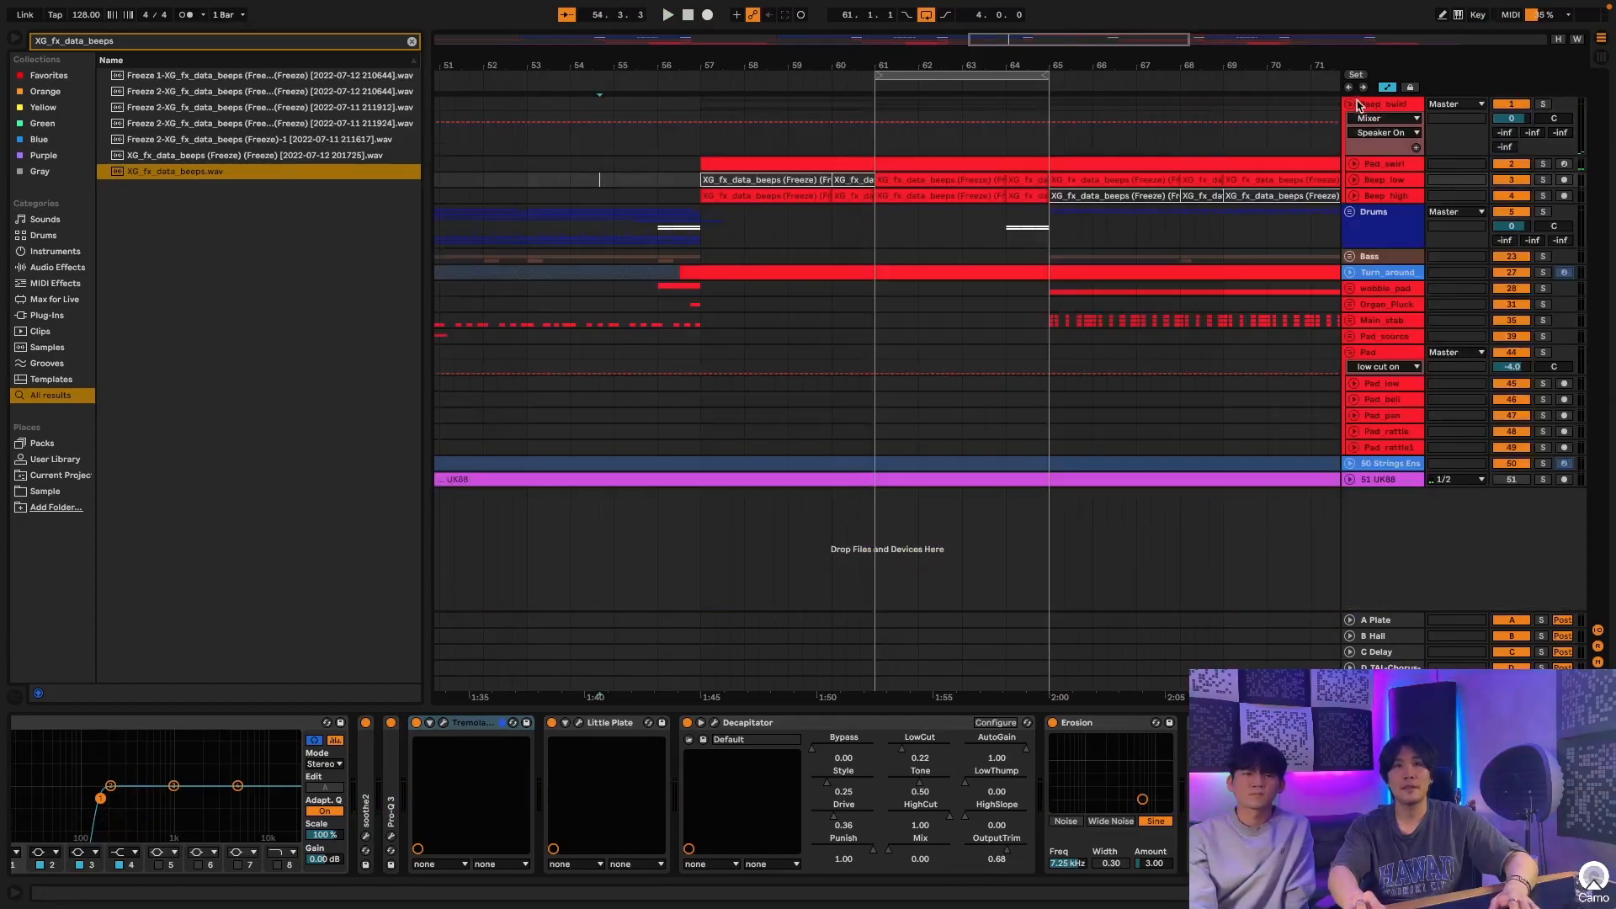
{"action": "scroll", "coordinate": [1353, 154], "scroll_direction": "left", "scroll_amount": 5}
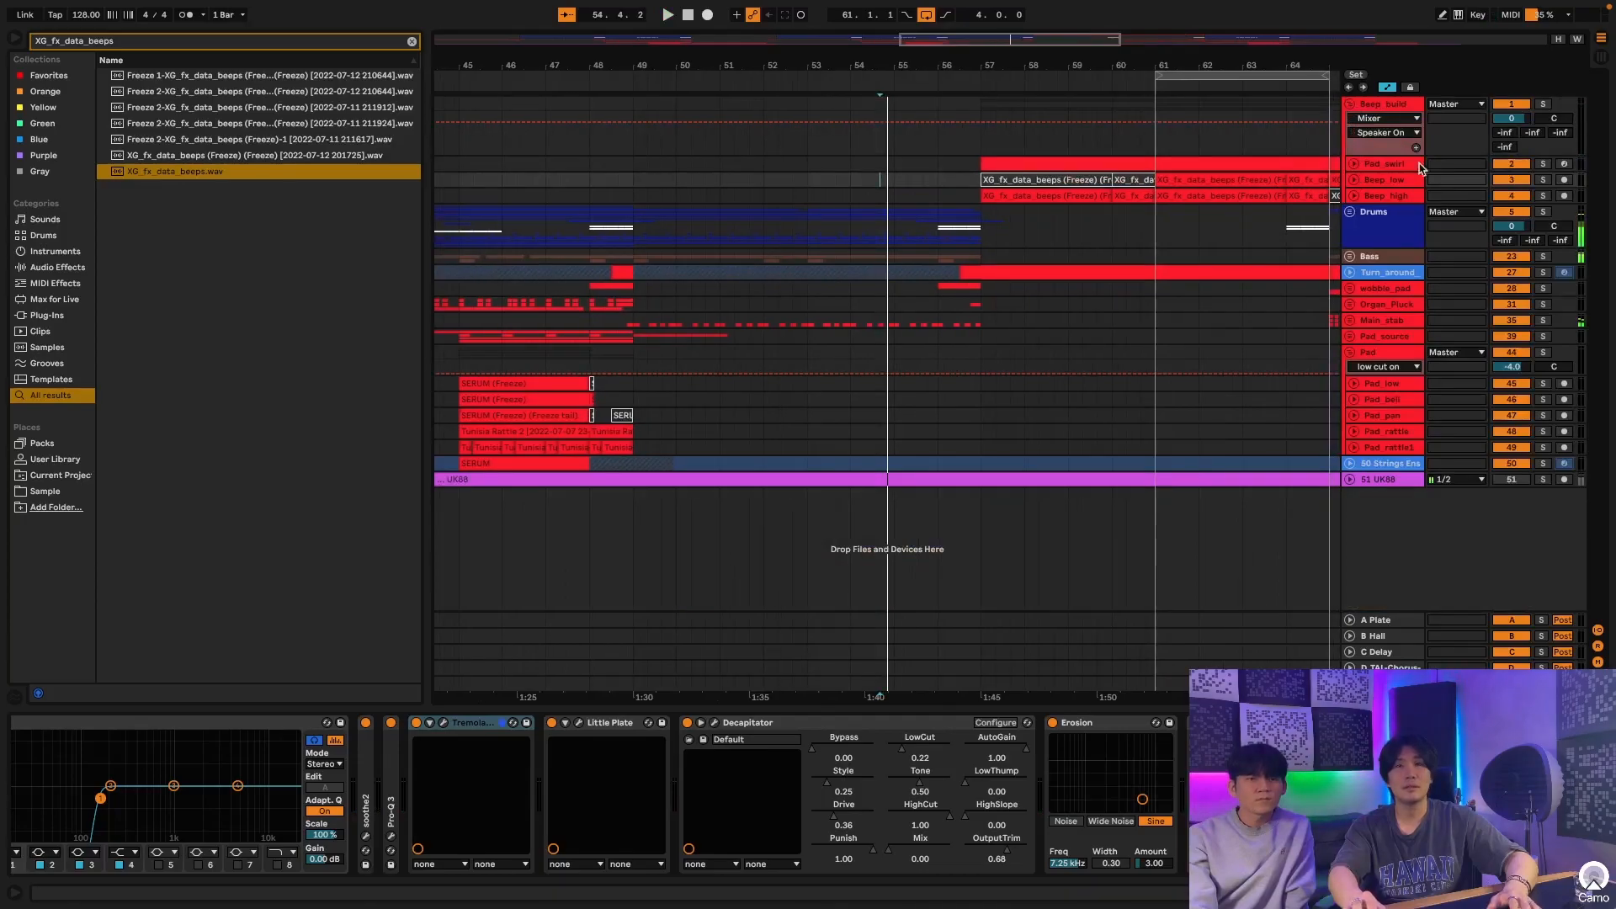
Step: Unfold the Pad_swirl track and select its clip starting at bar 57
{"action": "left_click", "coordinate": [1354, 164]}
{"action": "left_click", "coordinate": [1104, 166]}
{"action": "scroll", "coordinate": [1104, 166], "scroll_direction": "right", "scroll_amount": 3}
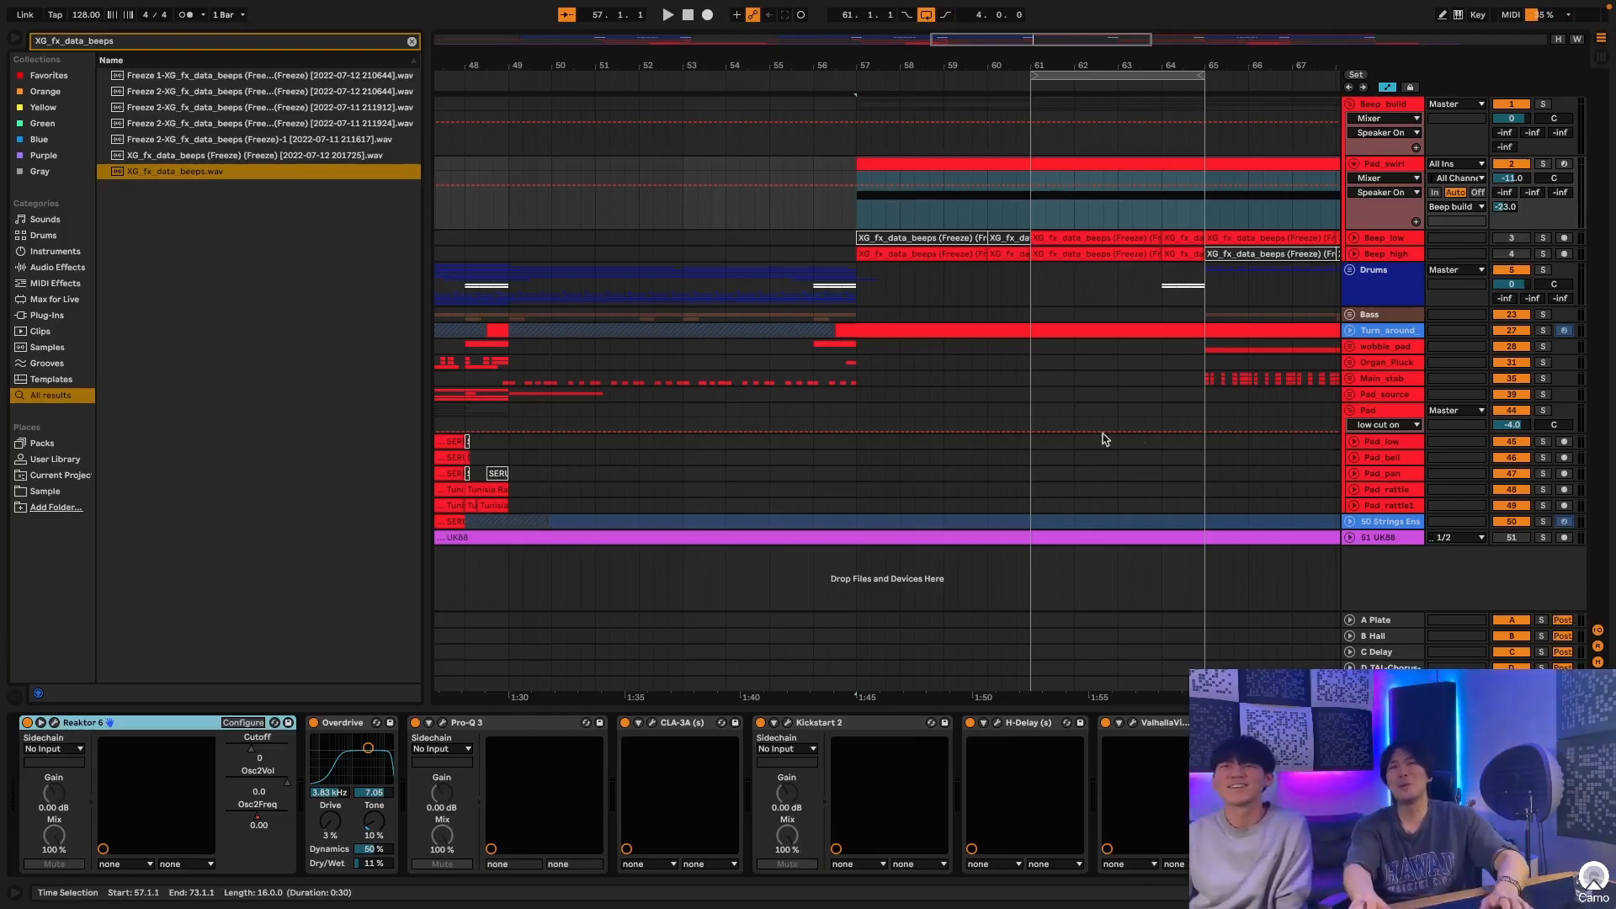
Step: Select the Beep_high and Beep_low tracks together, play from bar 57, and place the insert marker around bar 54
{"action": "left_click", "coordinate": [1369, 256]}
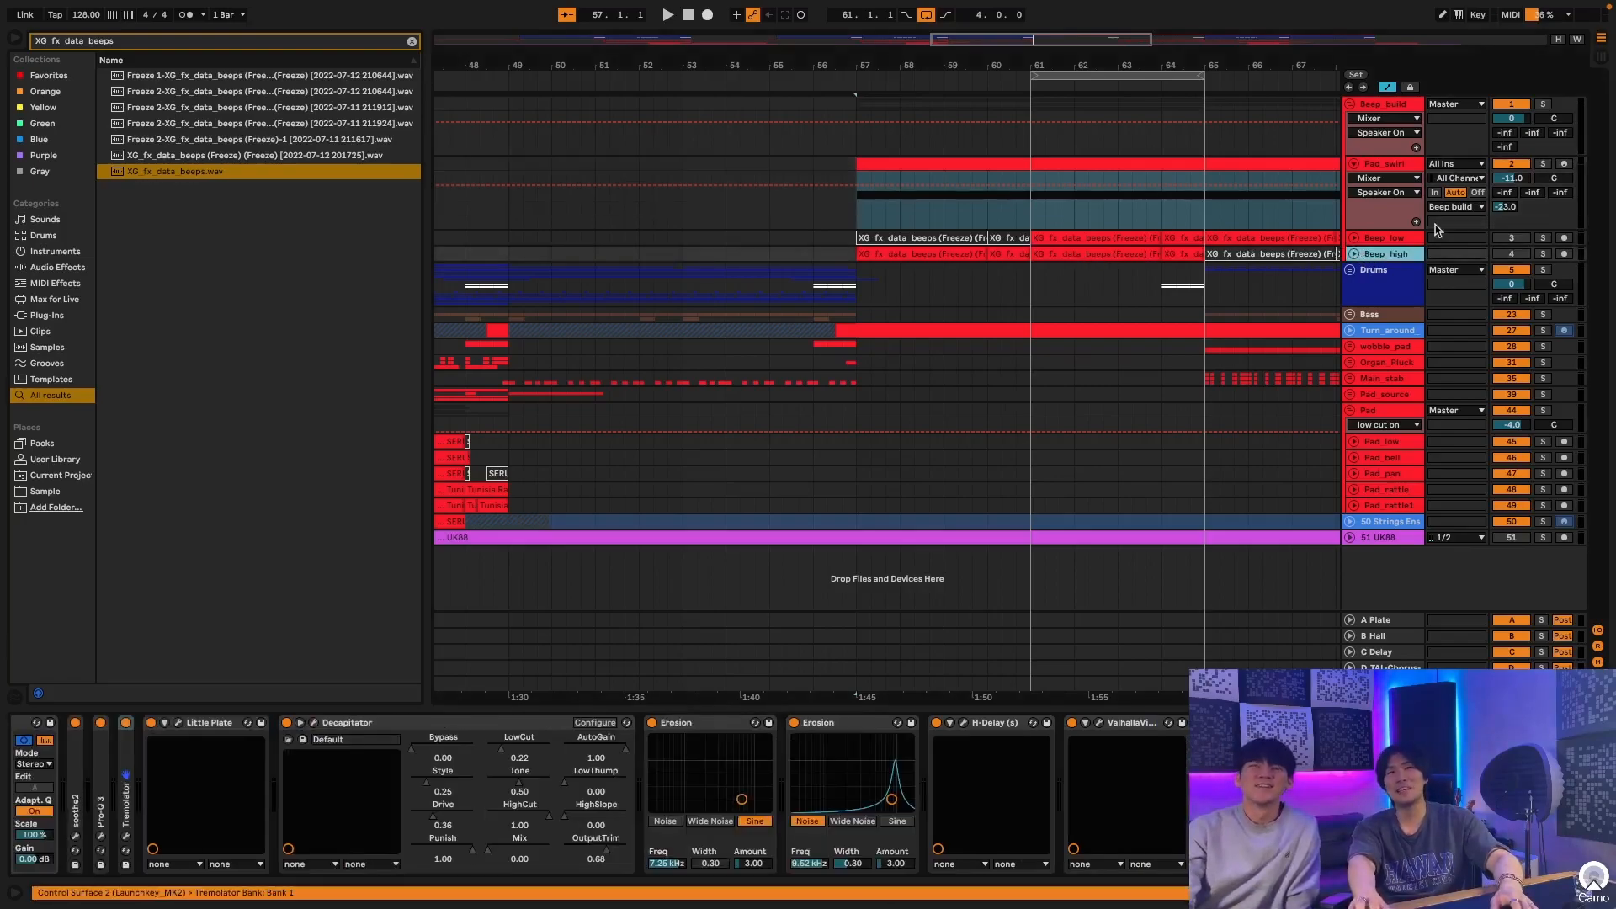
{"action": "left_click", "coordinate": [1410, 242]}
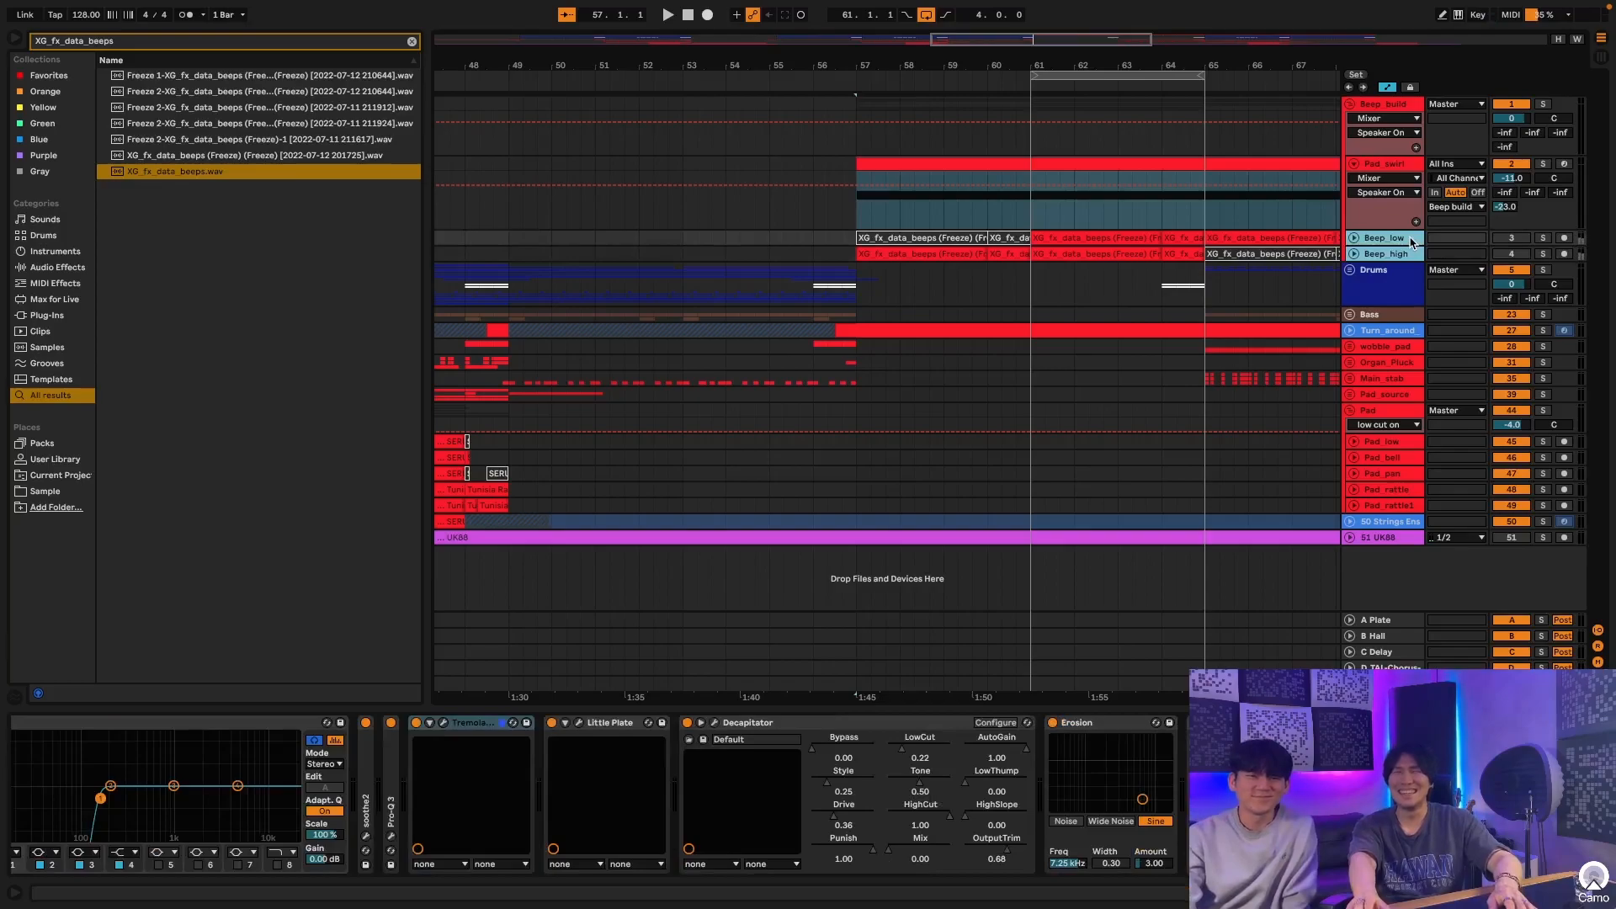
{"action": "scroll", "coordinate": [815, 230], "scroll_direction": "left", "scroll_amount": 2}
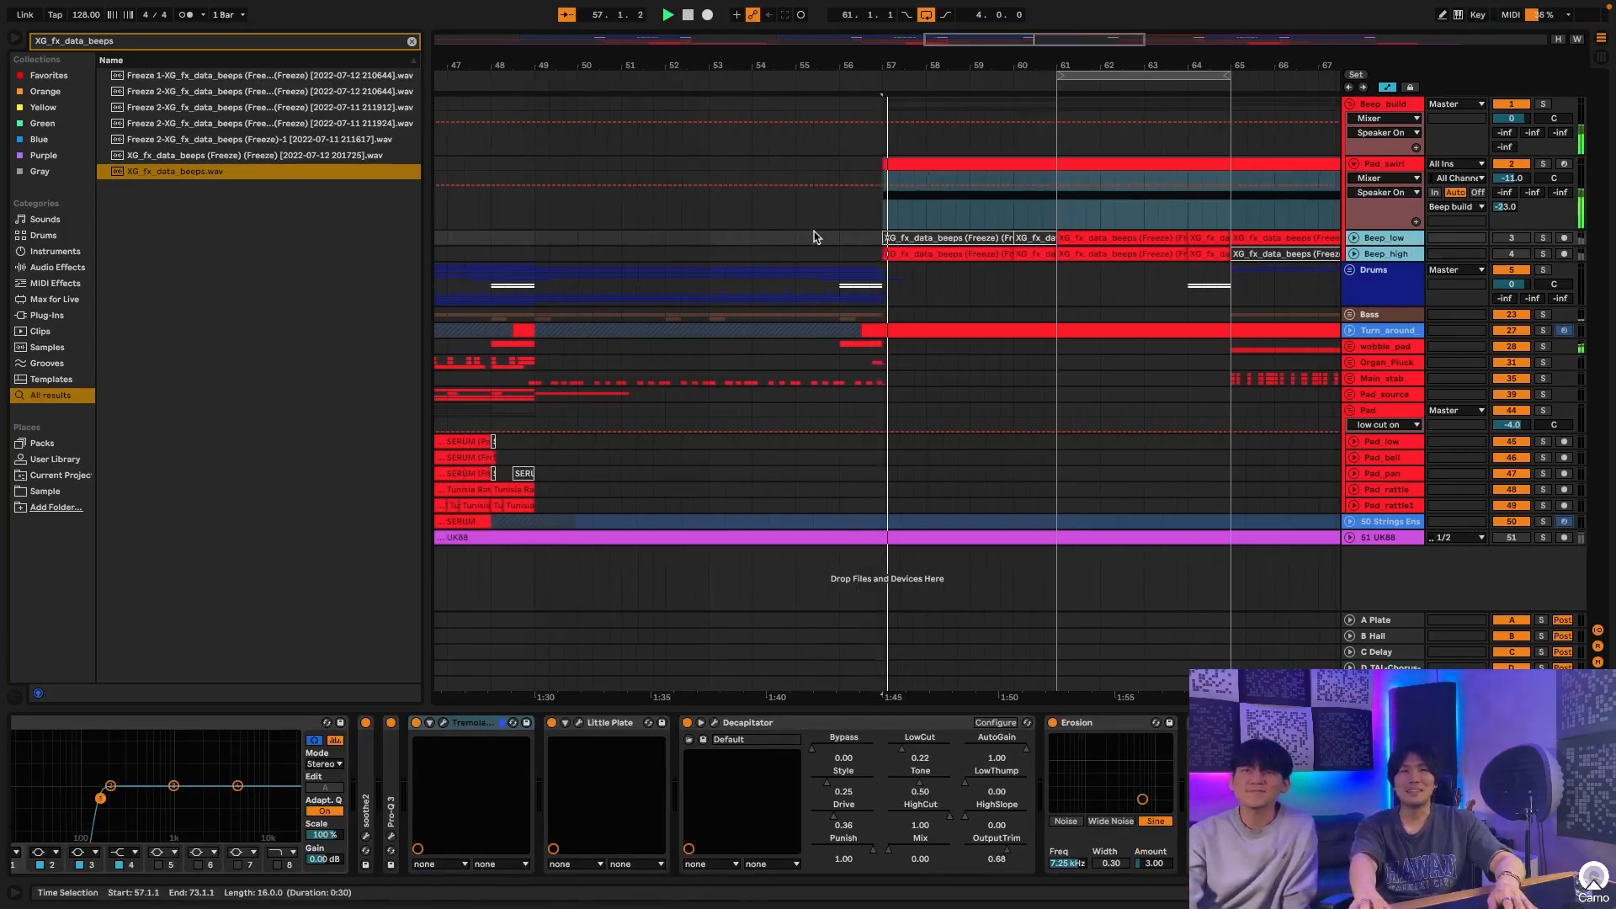
{"action": "left_click", "coordinate": [763, 237]}
{"action": "left_click", "coordinate": [1507, 150]}
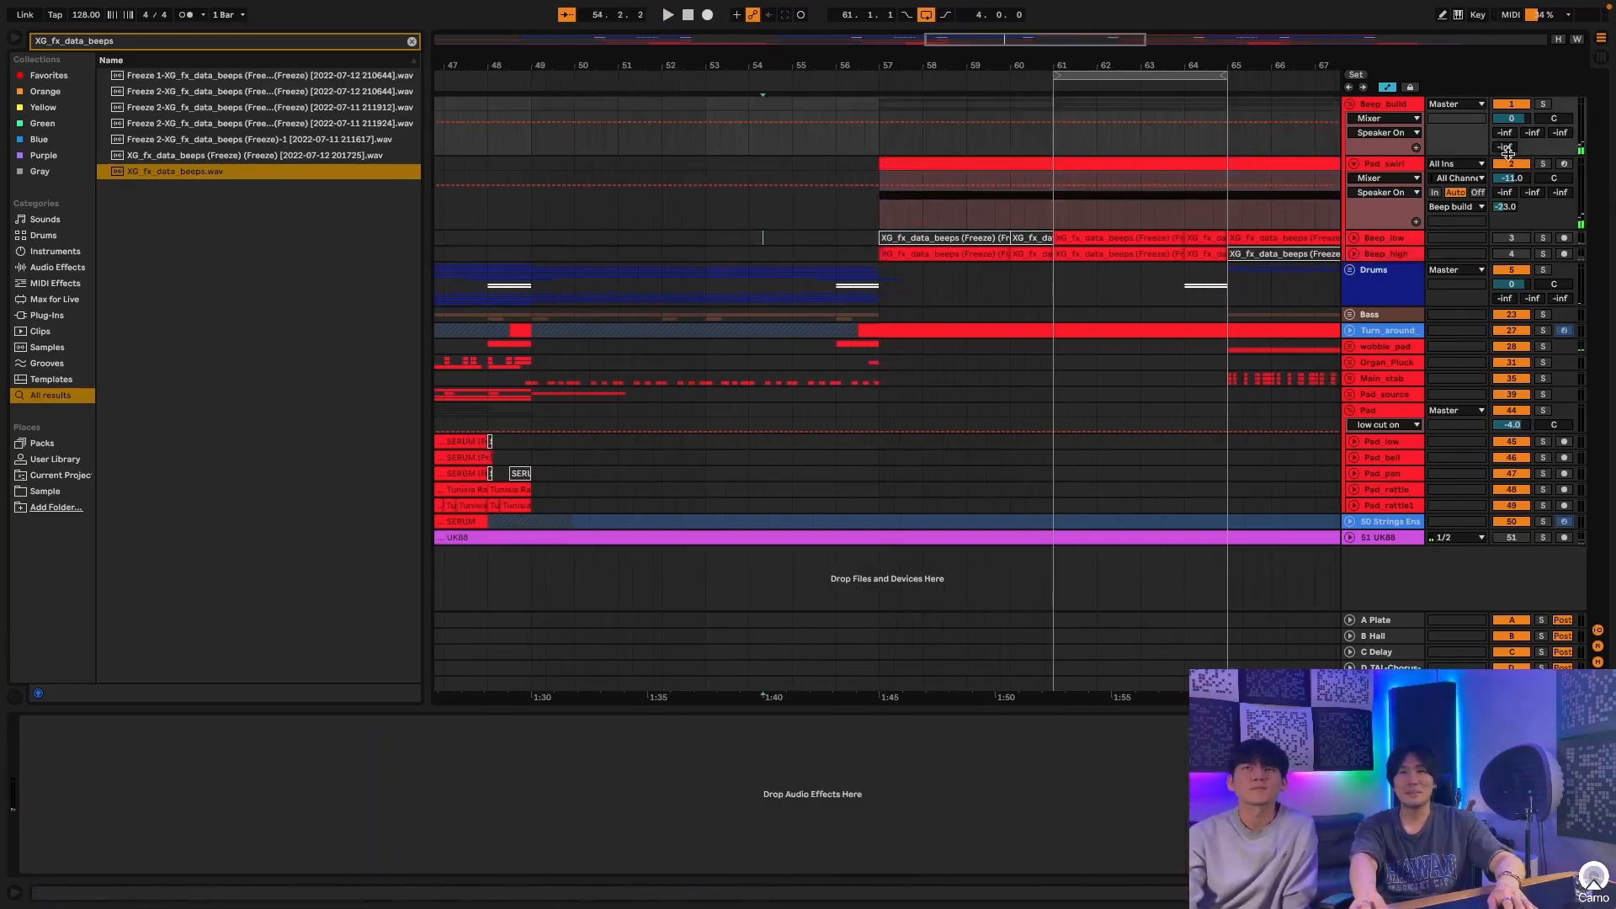
Step: Reselect the Pad_swirl clip to show its device chain, folding and unfolding the track
{"action": "left_click", "coordinate": [1351, 164]}
{"action": "scroll", "coordinate": [1143, 175], "scroll_direction": "right", "scroll_amount": 3}
{"action": "left_click", "coordinate": [971, 164]}
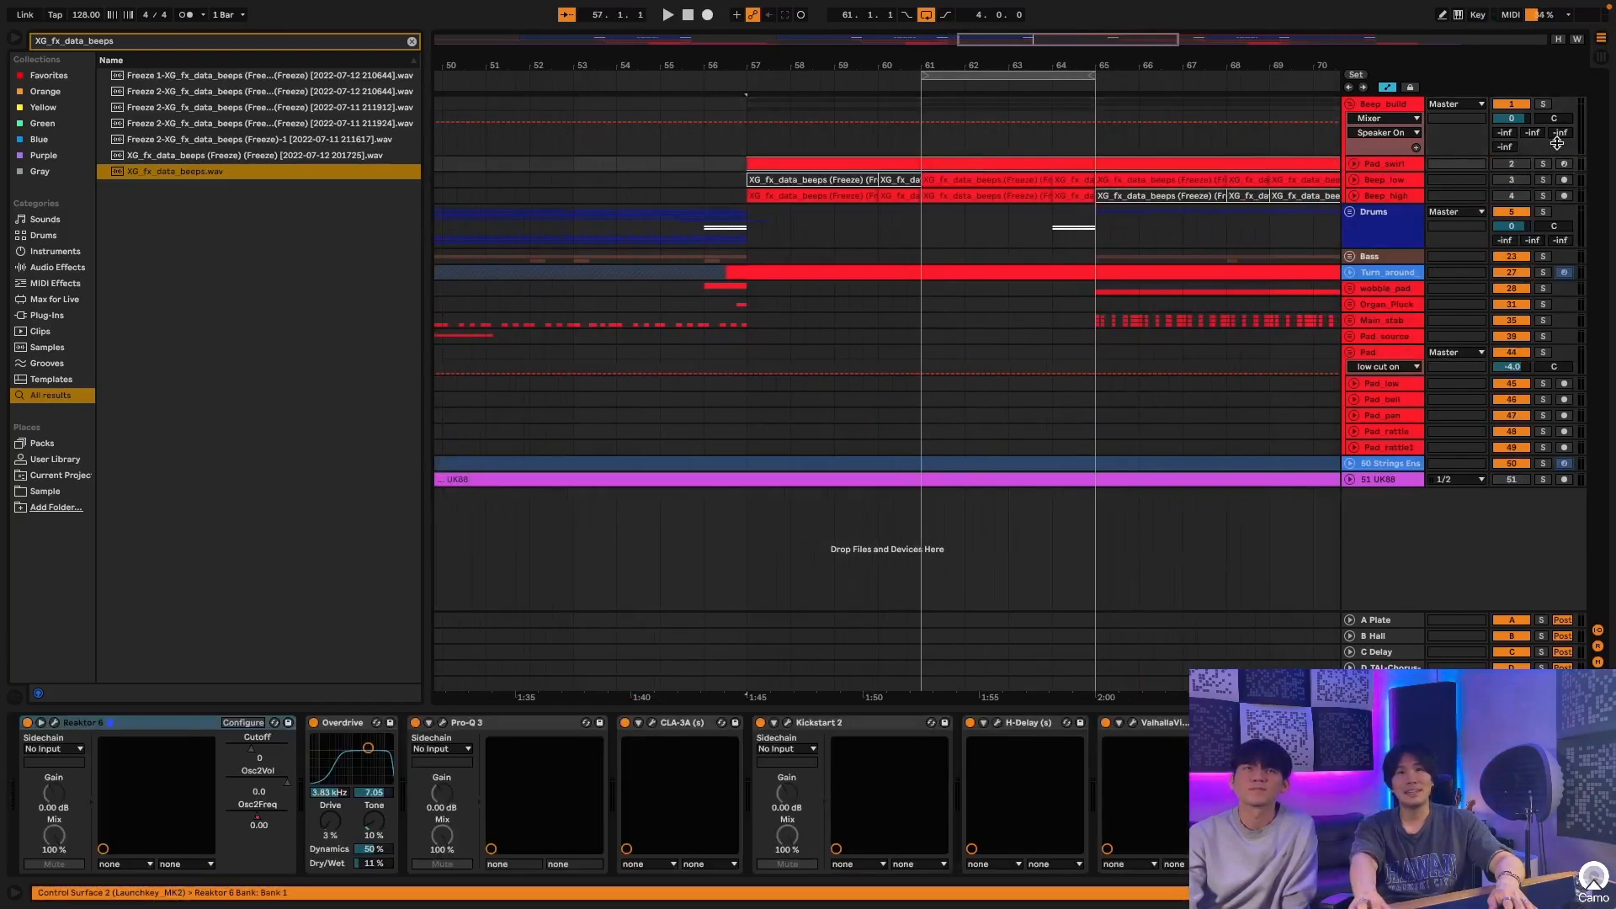
{"action": "left_click", "coordinate": [1356, 163]}
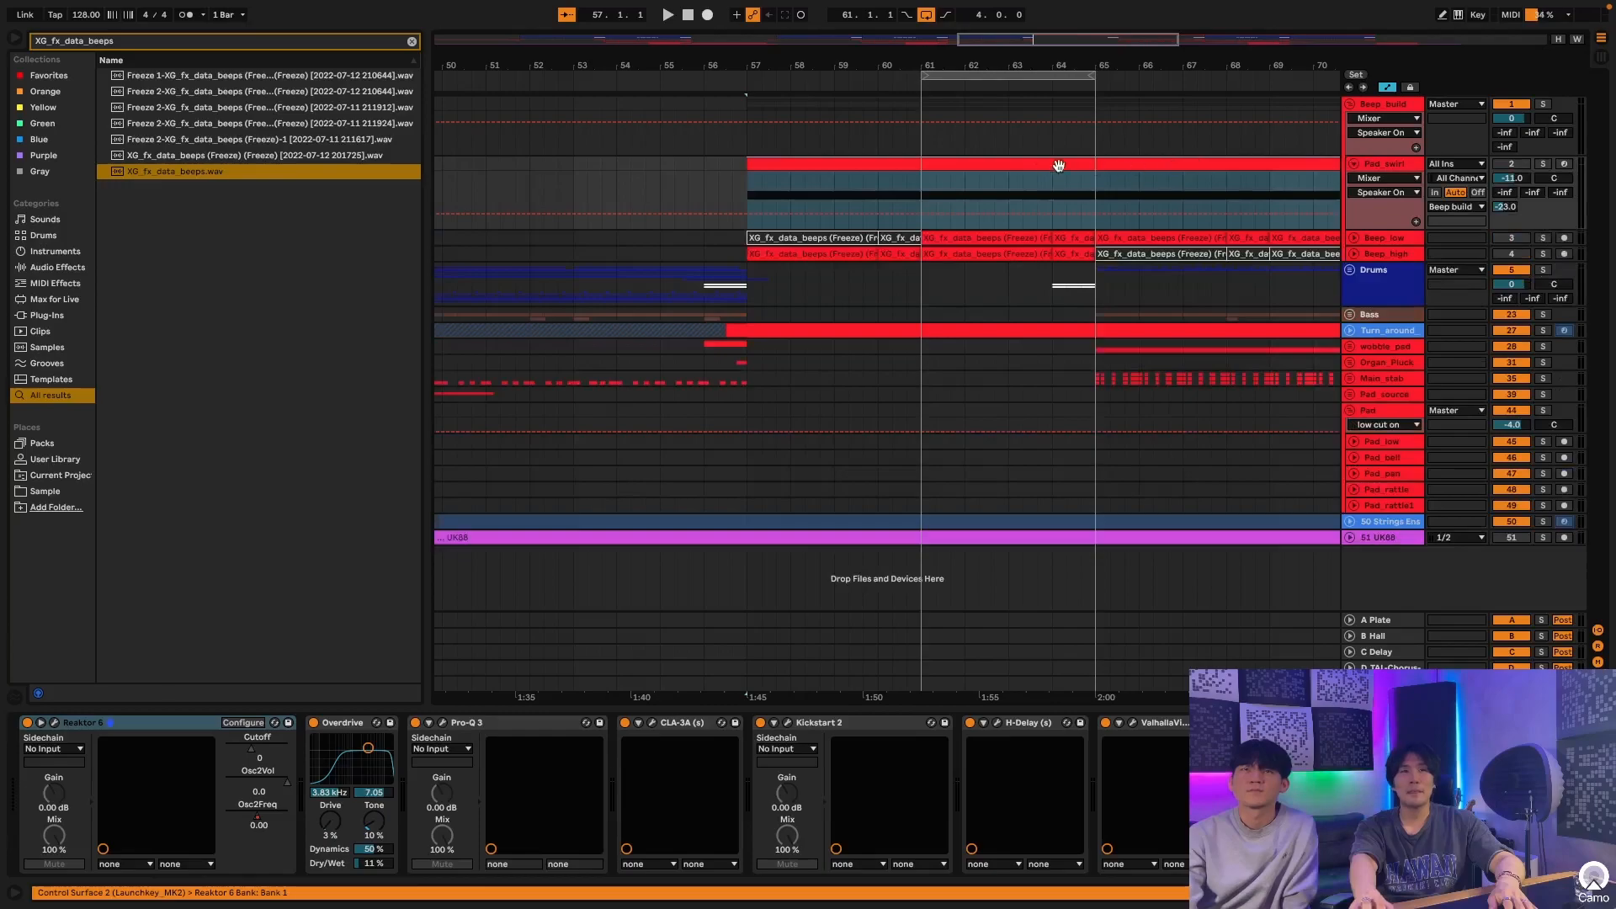
Step: Loop bars 57 to 65 on Pad_swirl, solo the track and play it
{"action": "left_click_drag", "start_coordinate": [749, 194], "coordinate": [1098, 201]}
{"action": "key", "text": "ctrl+l"}
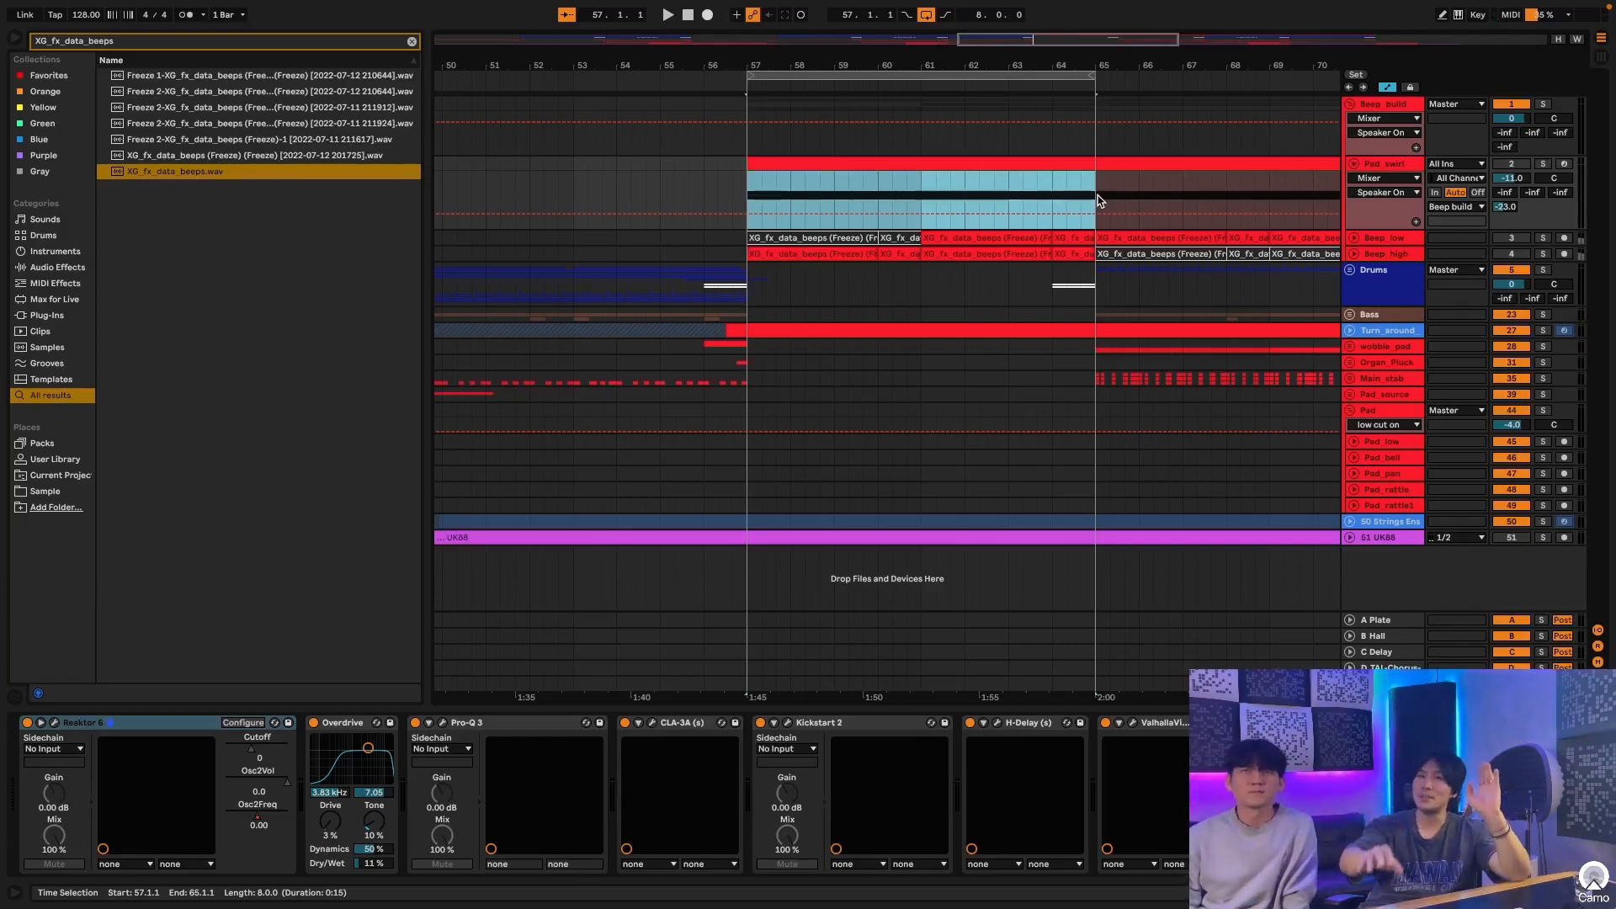
{"action": "left_click", "coordinate": [1543, 165]}
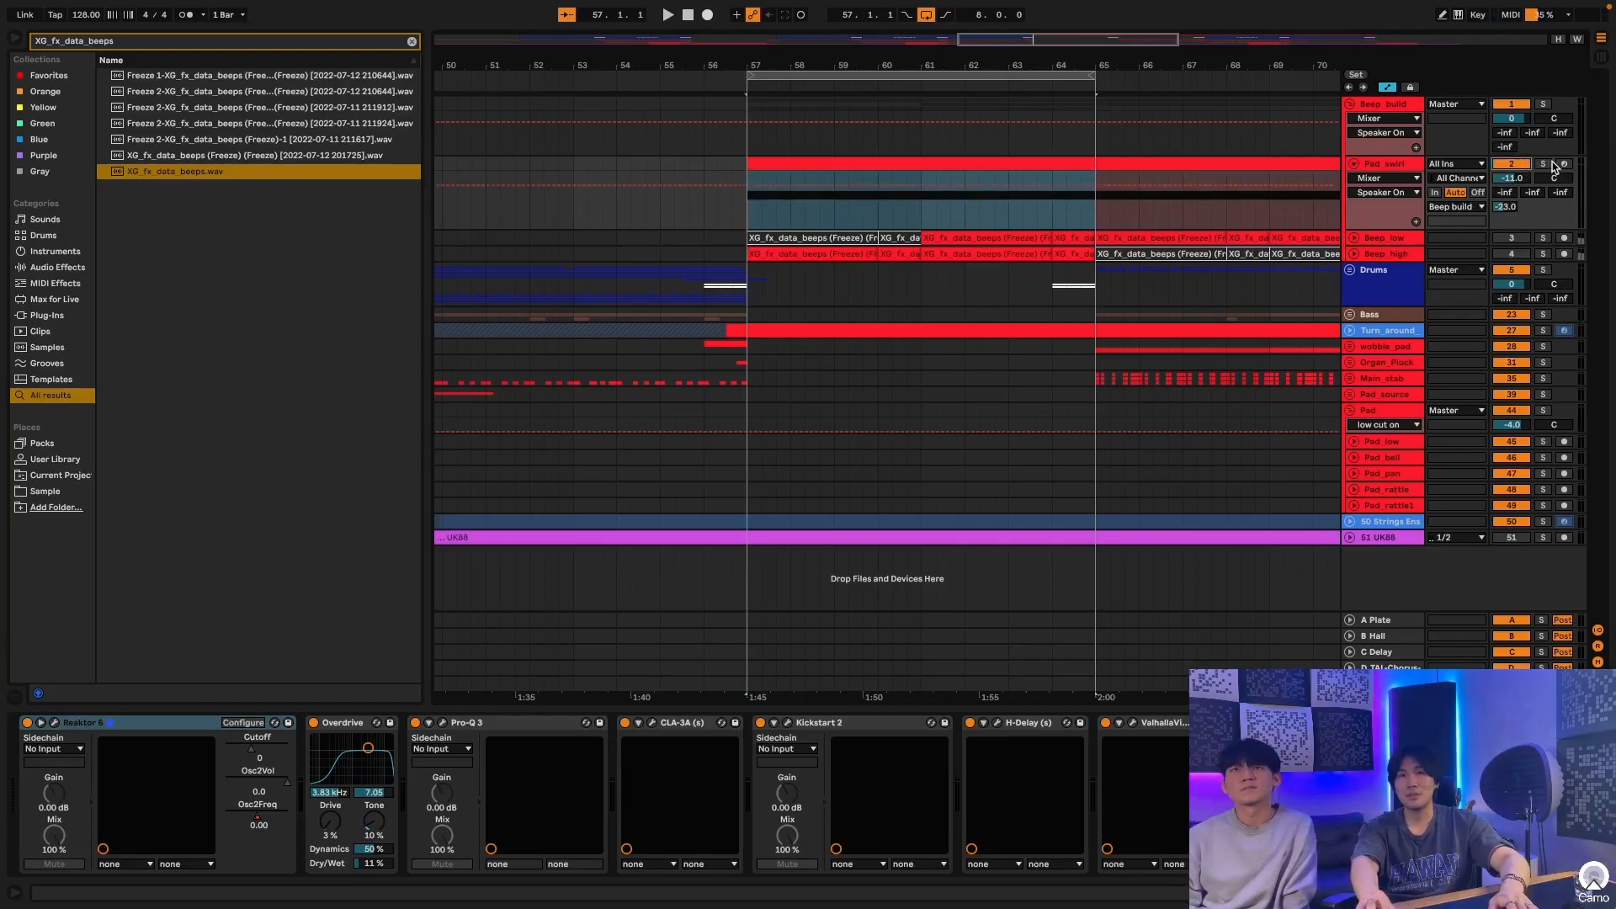
{"action": "key", "text": "space"}
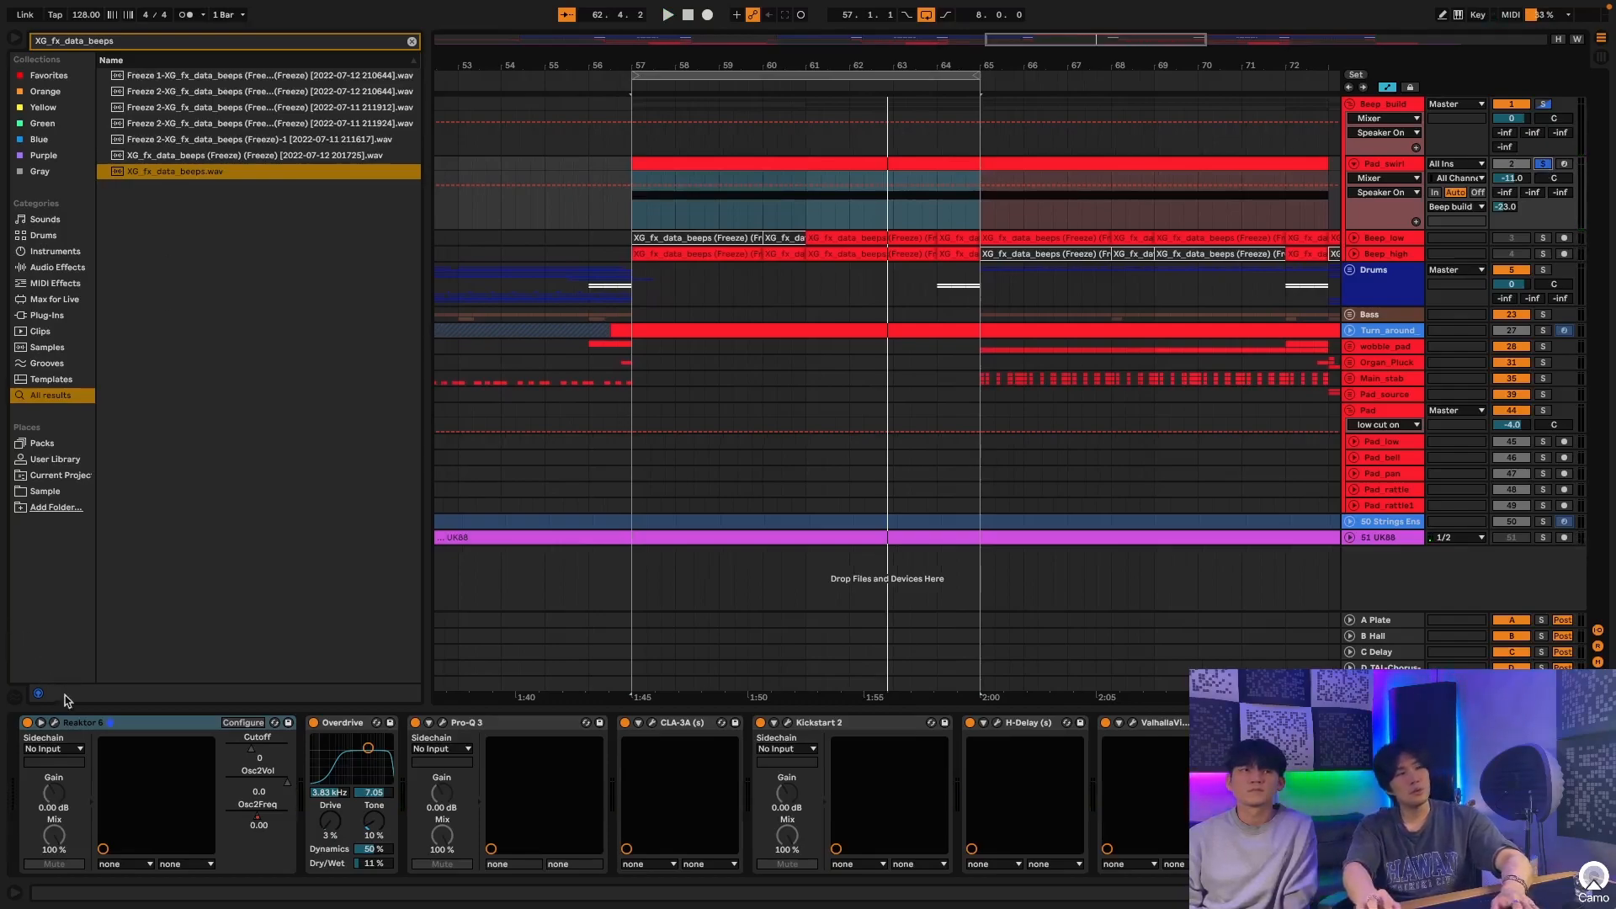
Step: Open Pad_swirl's Reaktor 6 Monark window and reposition it, and inspect and close the Pro-Q 3 window
{"action": "left_click", "coordinate": [55, 722]}
{"action": "left_click_drag", "start_coordinate": [806, 388], "coordinate": [701, 279]}
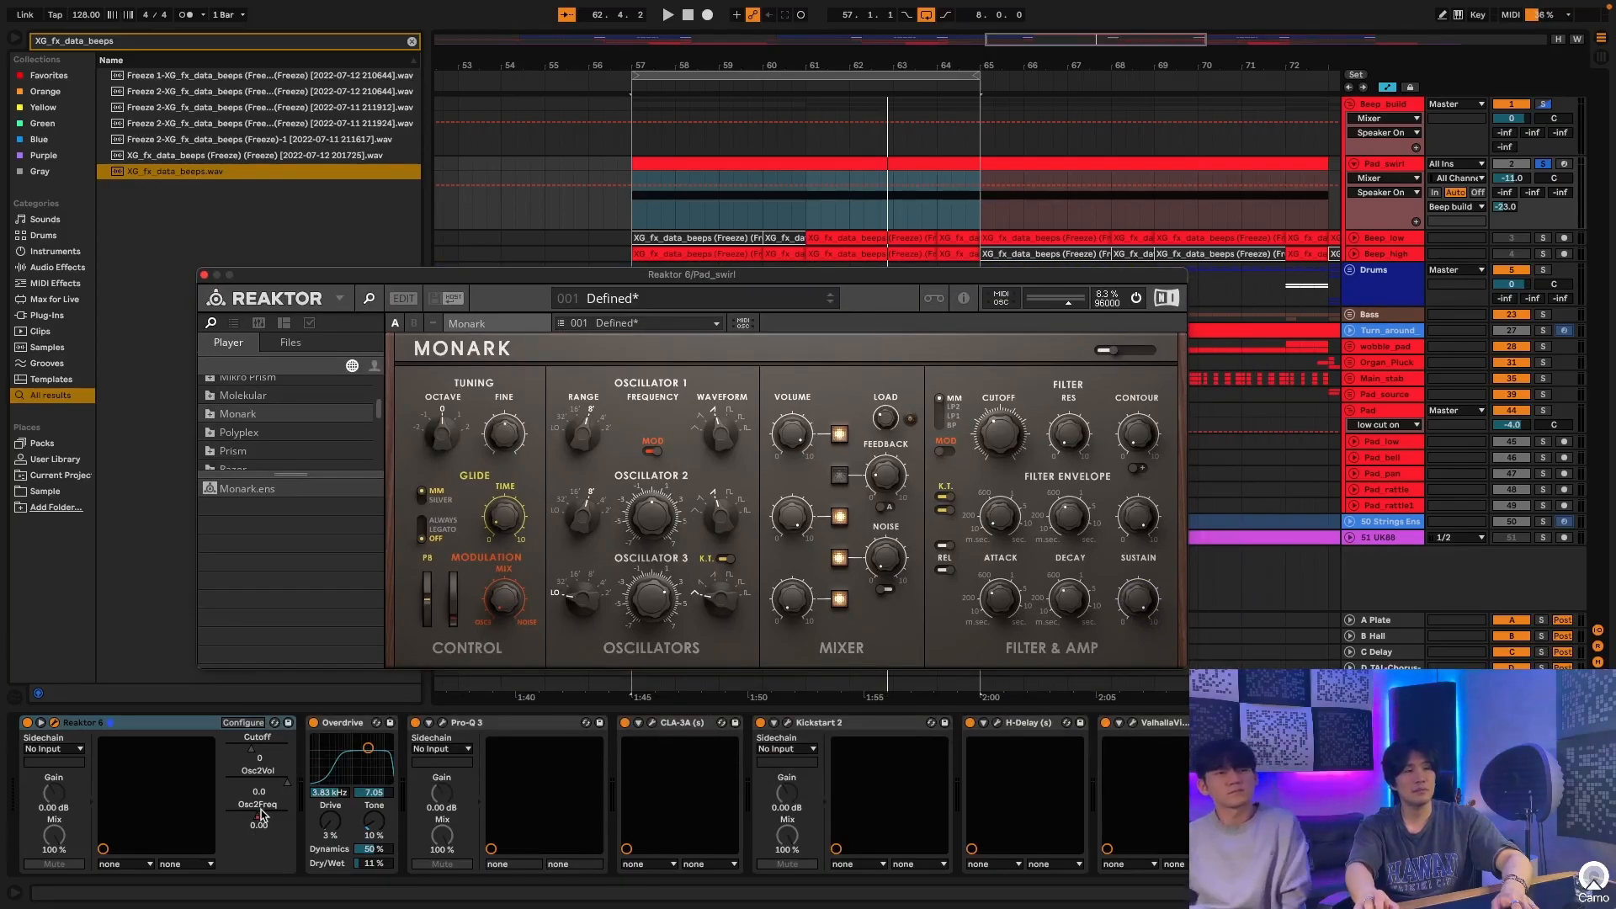
{"action": "left_click", "coordinate": [438, 722]}
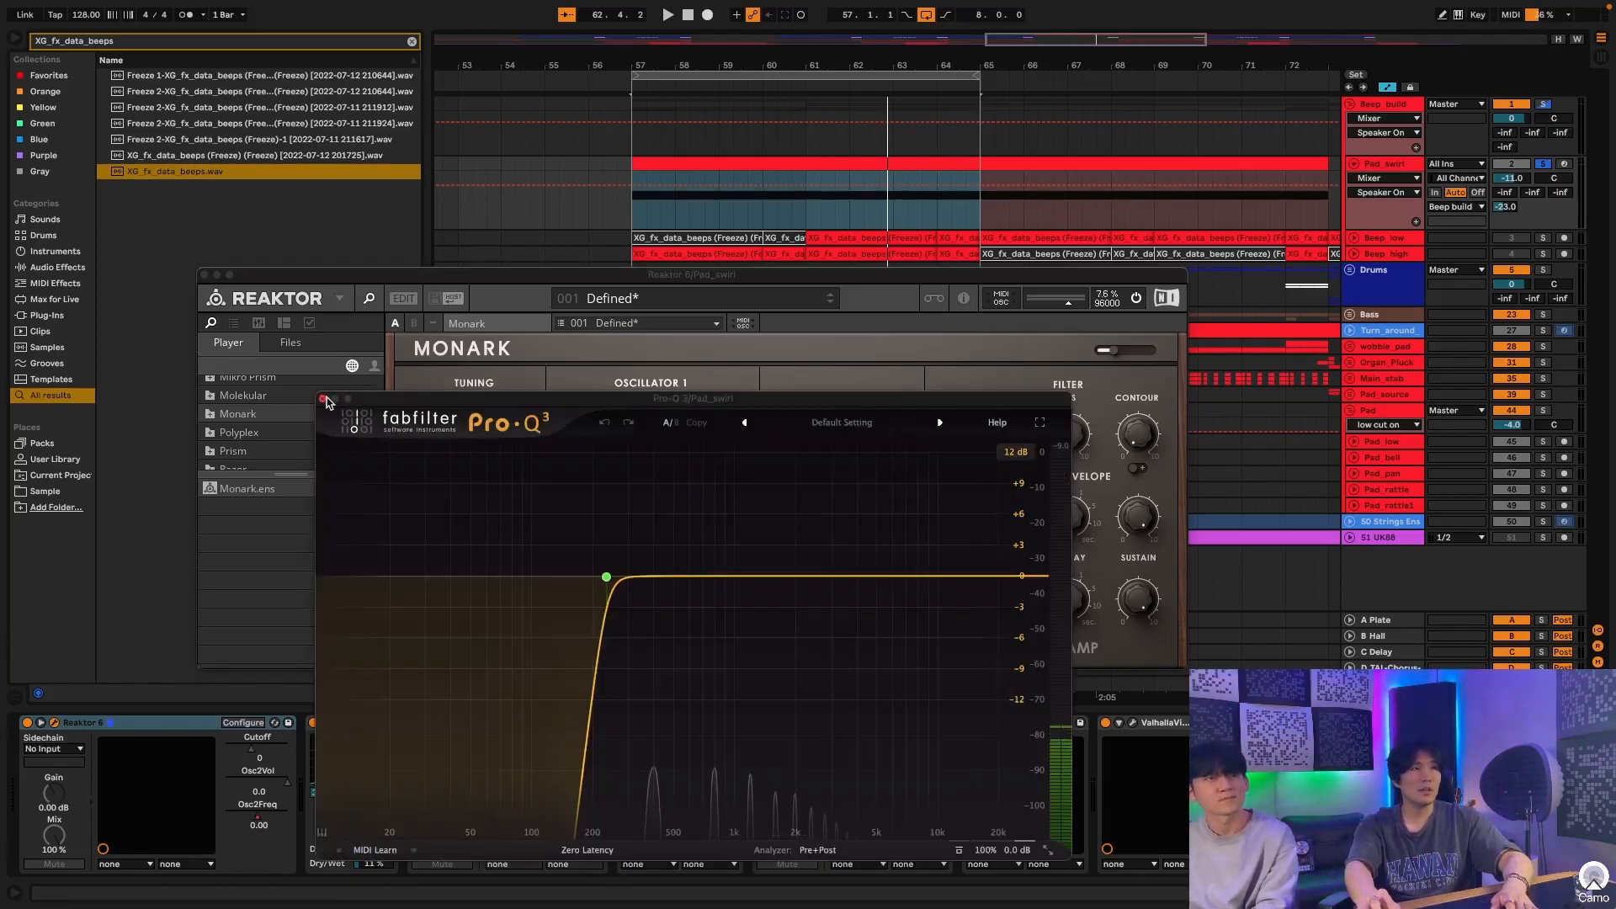
{"action": "left_click", "coordinate": [323, 398]}
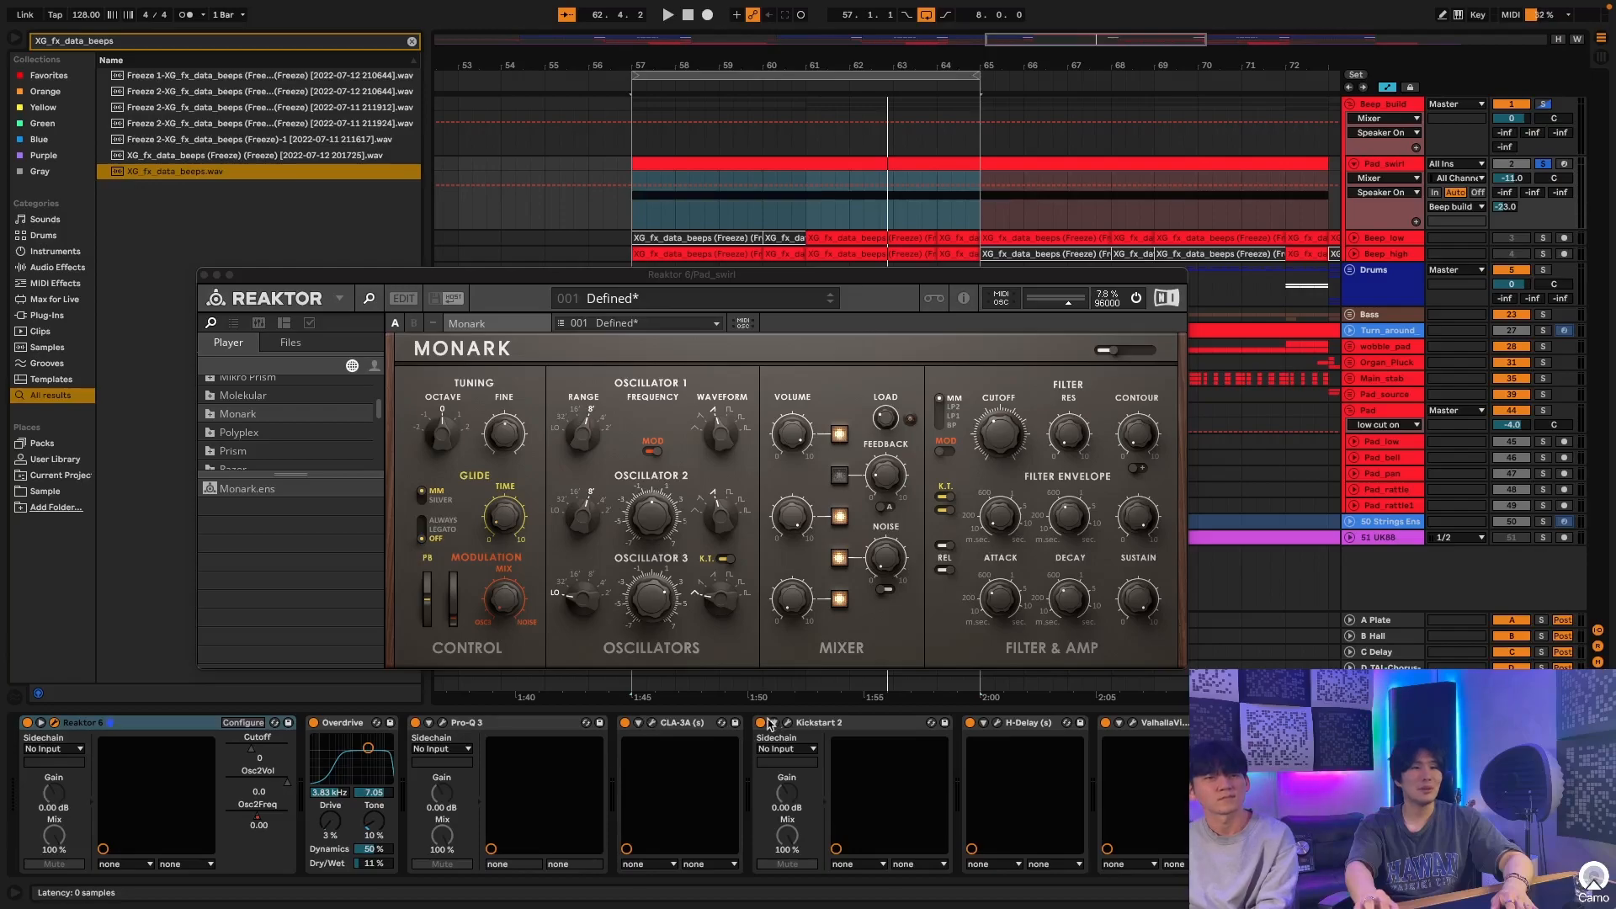
{"action": "left_click", "coordinate": [270, 301]}
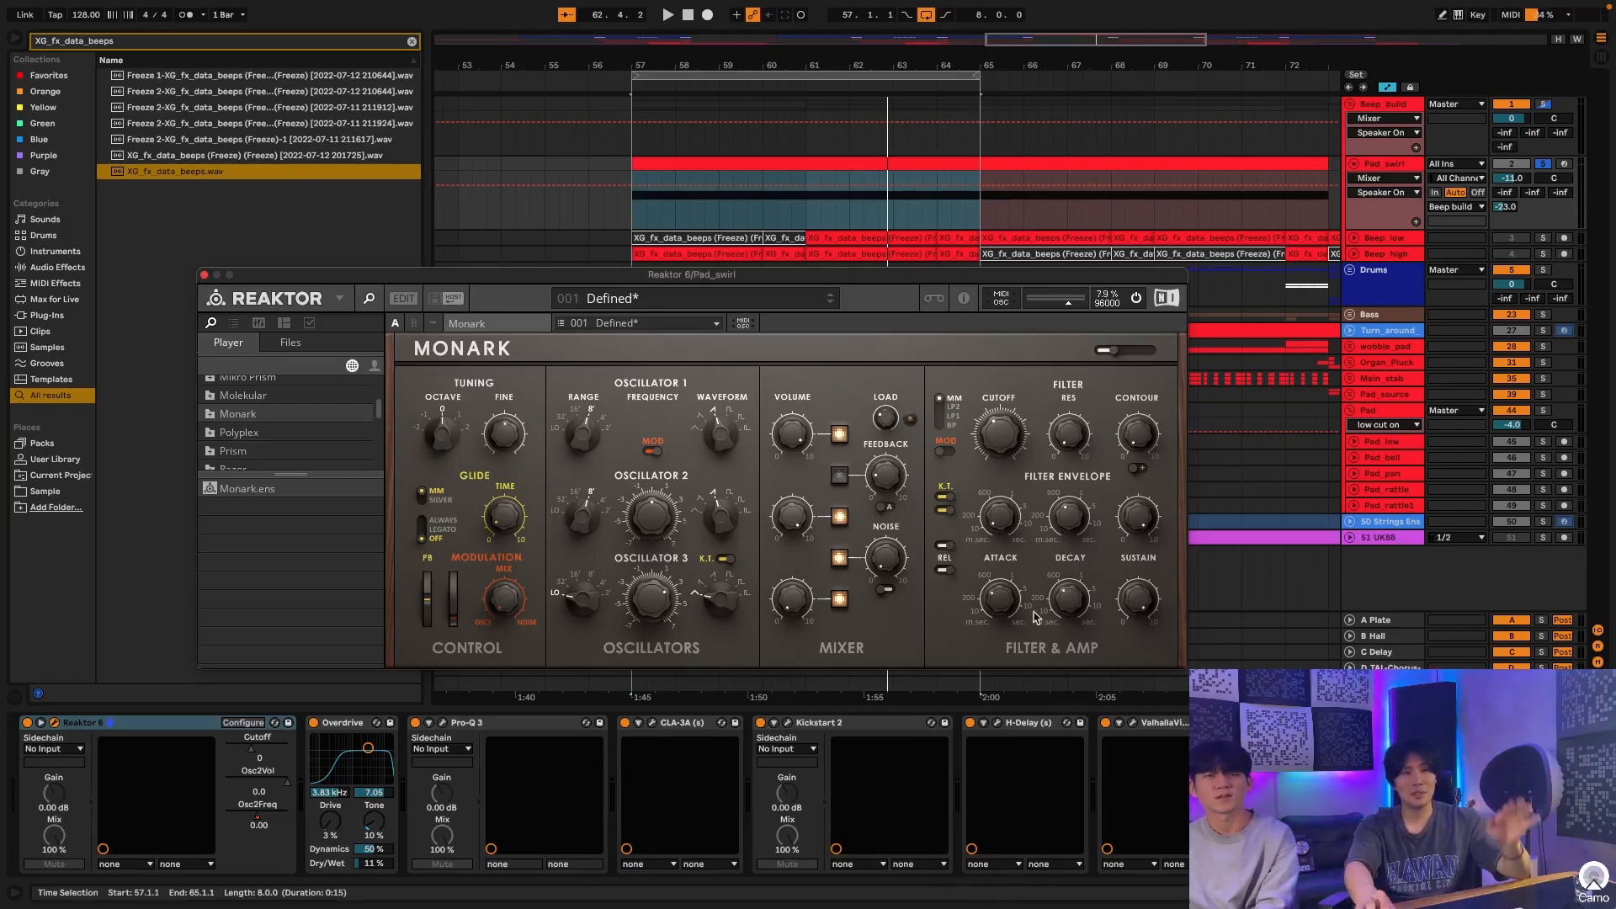
Step: Collapse the Pro-Q 3 and CLA-3A devices in Pad_swirl's chain and select Kickstart 2
{"action": "double_click", "coordinate": [532, 722]}
{"action": "double_click", "coordinate": [532, 722]}
{"action": "left_click", "coordinate": [507, 722]}
{"action": "left_click", "coordinate": [493, 722]}
{"action": "left_click", "coordinate": [494, 724]}
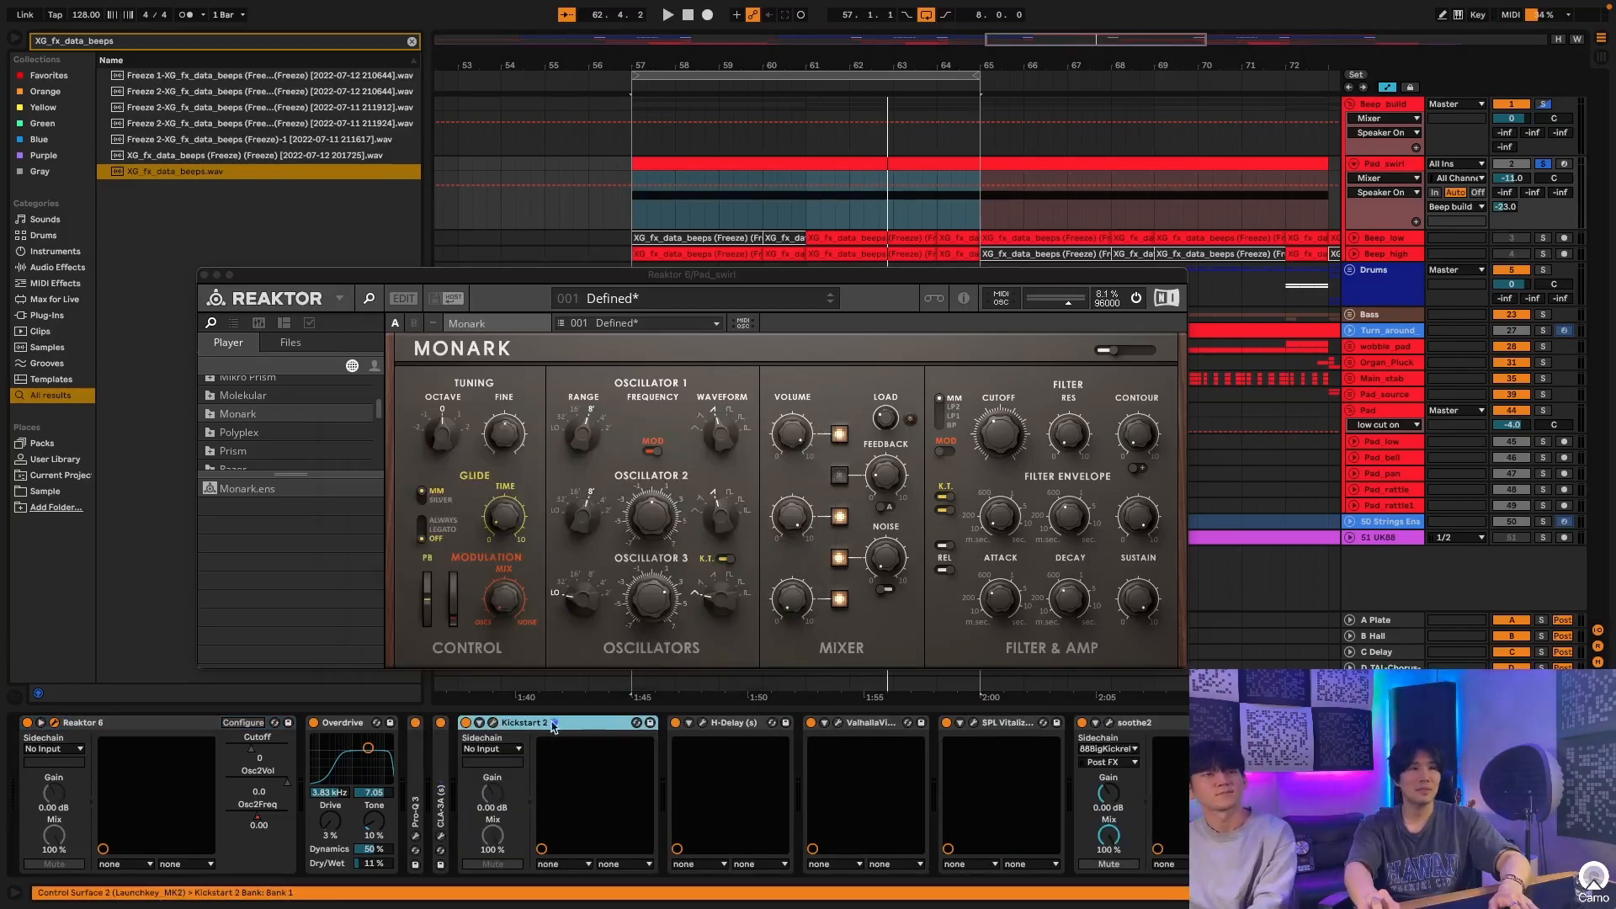
Step: Open Pad_swirl's H-Delay and SPL Vitalizer MK2-T windows, selecting the ValhallaVintageVerb device between them
{"action": "left_click", "coordinate": [702, 722]}
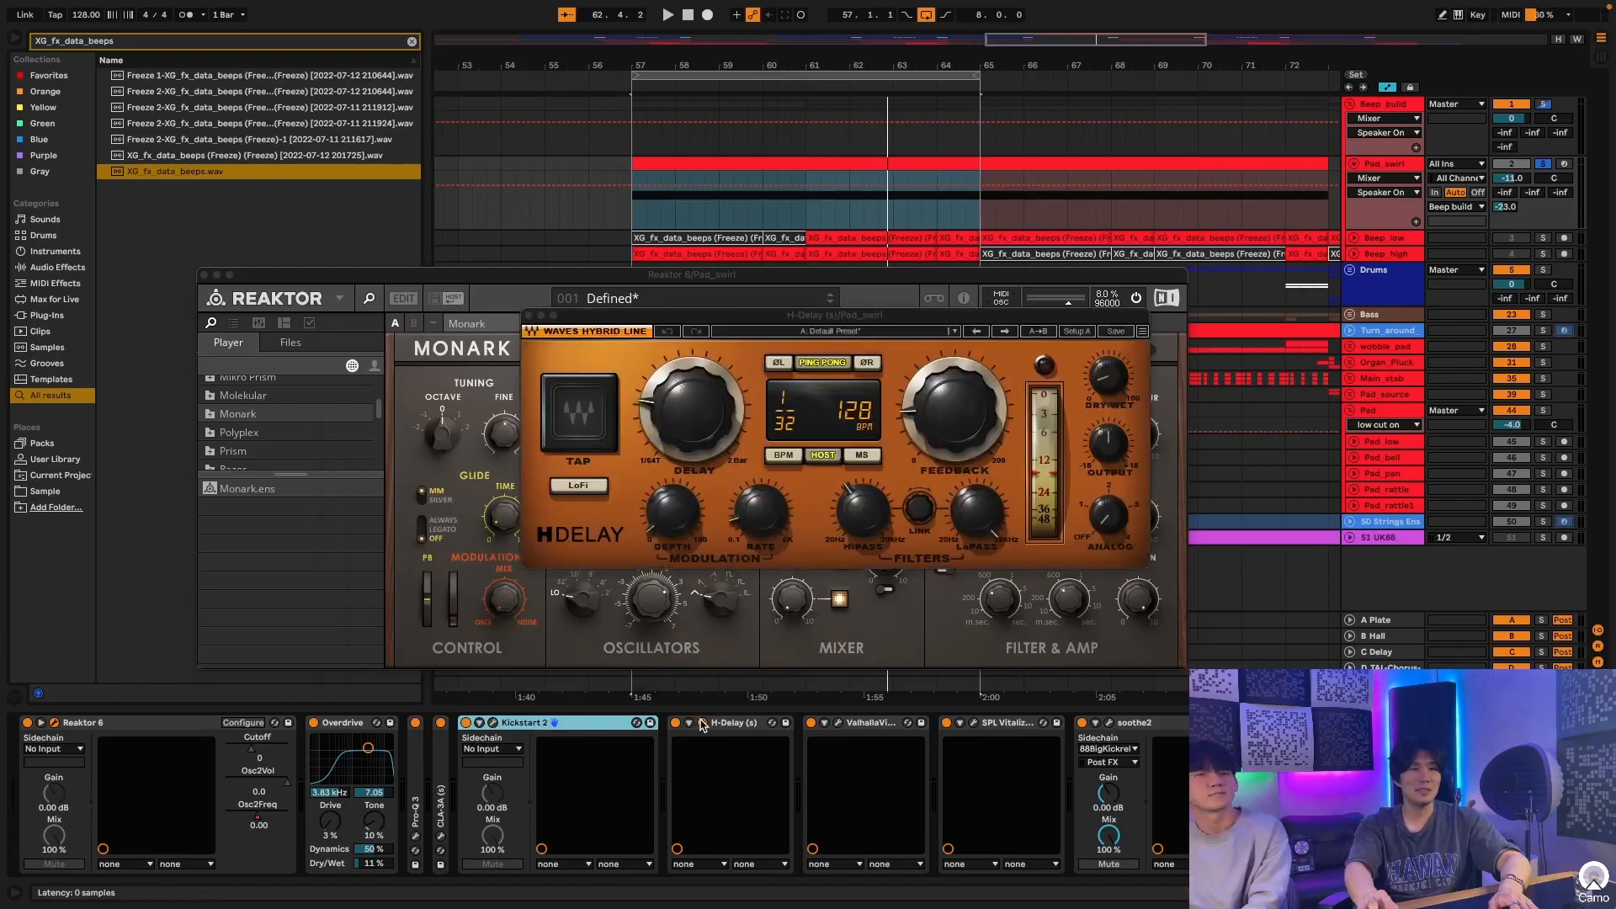
{"action": "left_click", "coordinate": [847, 725]}
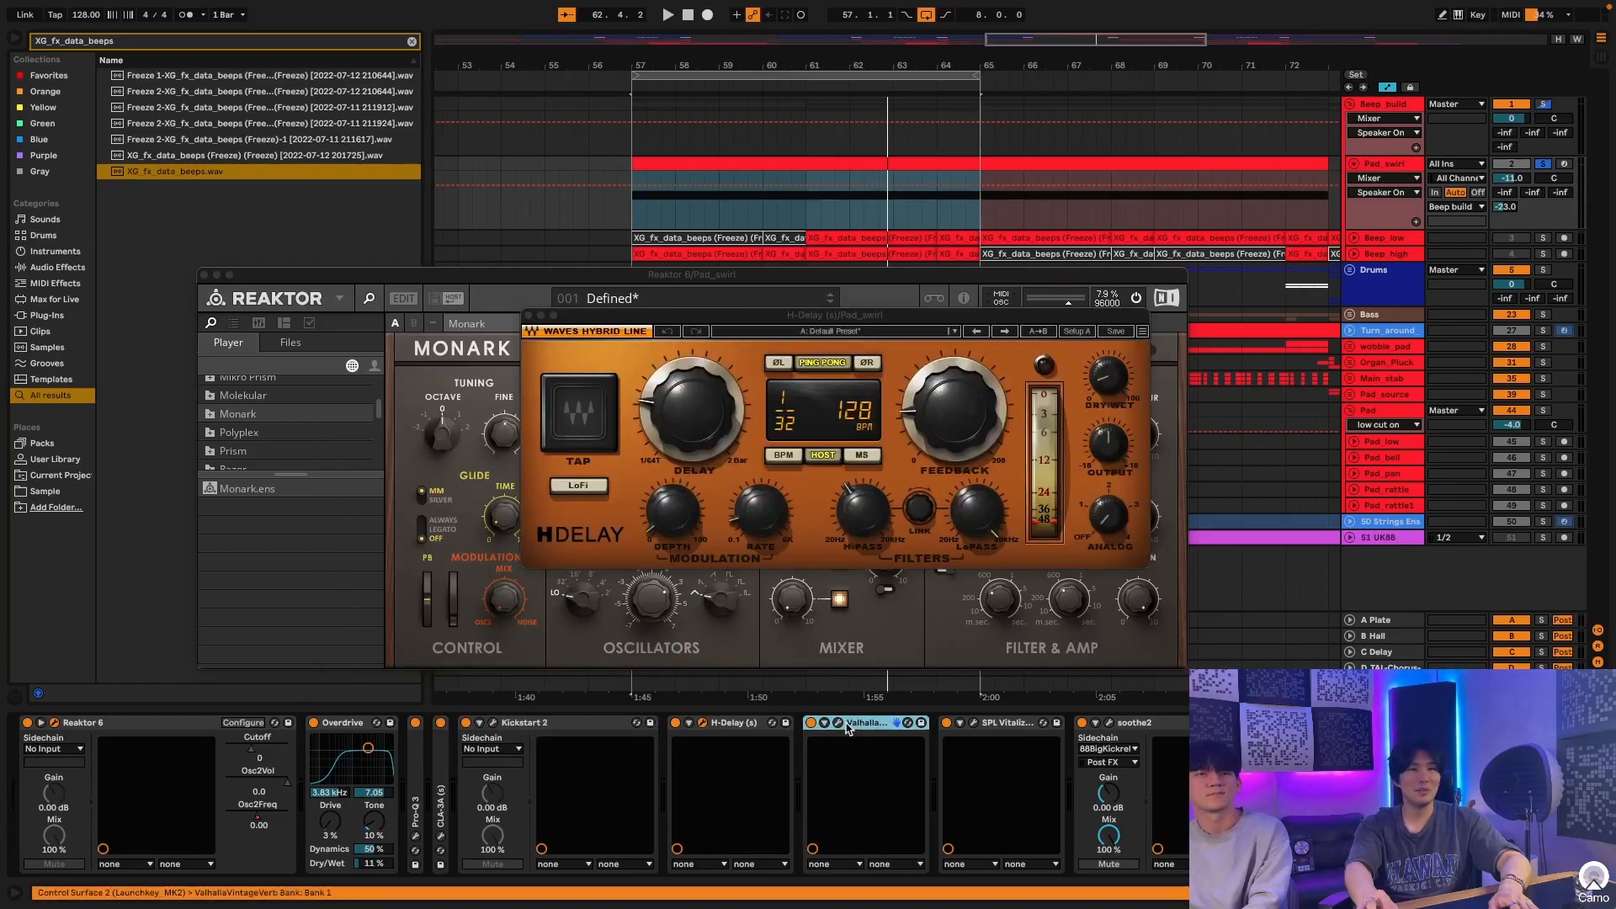
{"action": "left_click", "coordinate": [972, 723]}
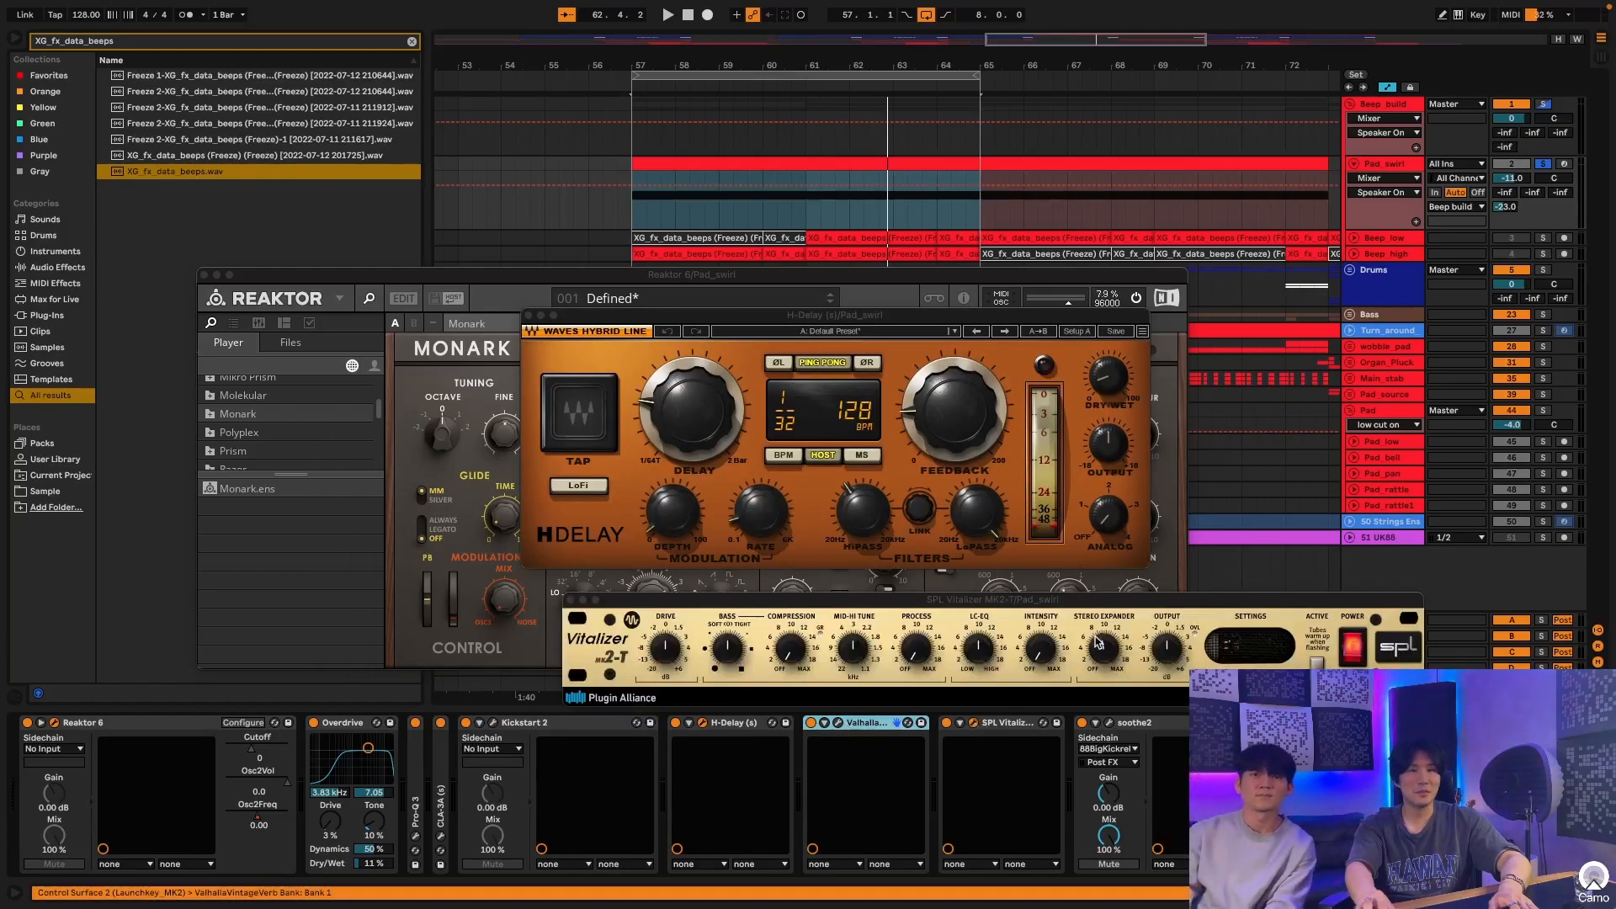
Step: Inspect Pad_swirl's soothe2 settings with the Ruiz_side_chain preset and close the plug-in window
{"action": "left_click", "coordinate": [1105, 723]}
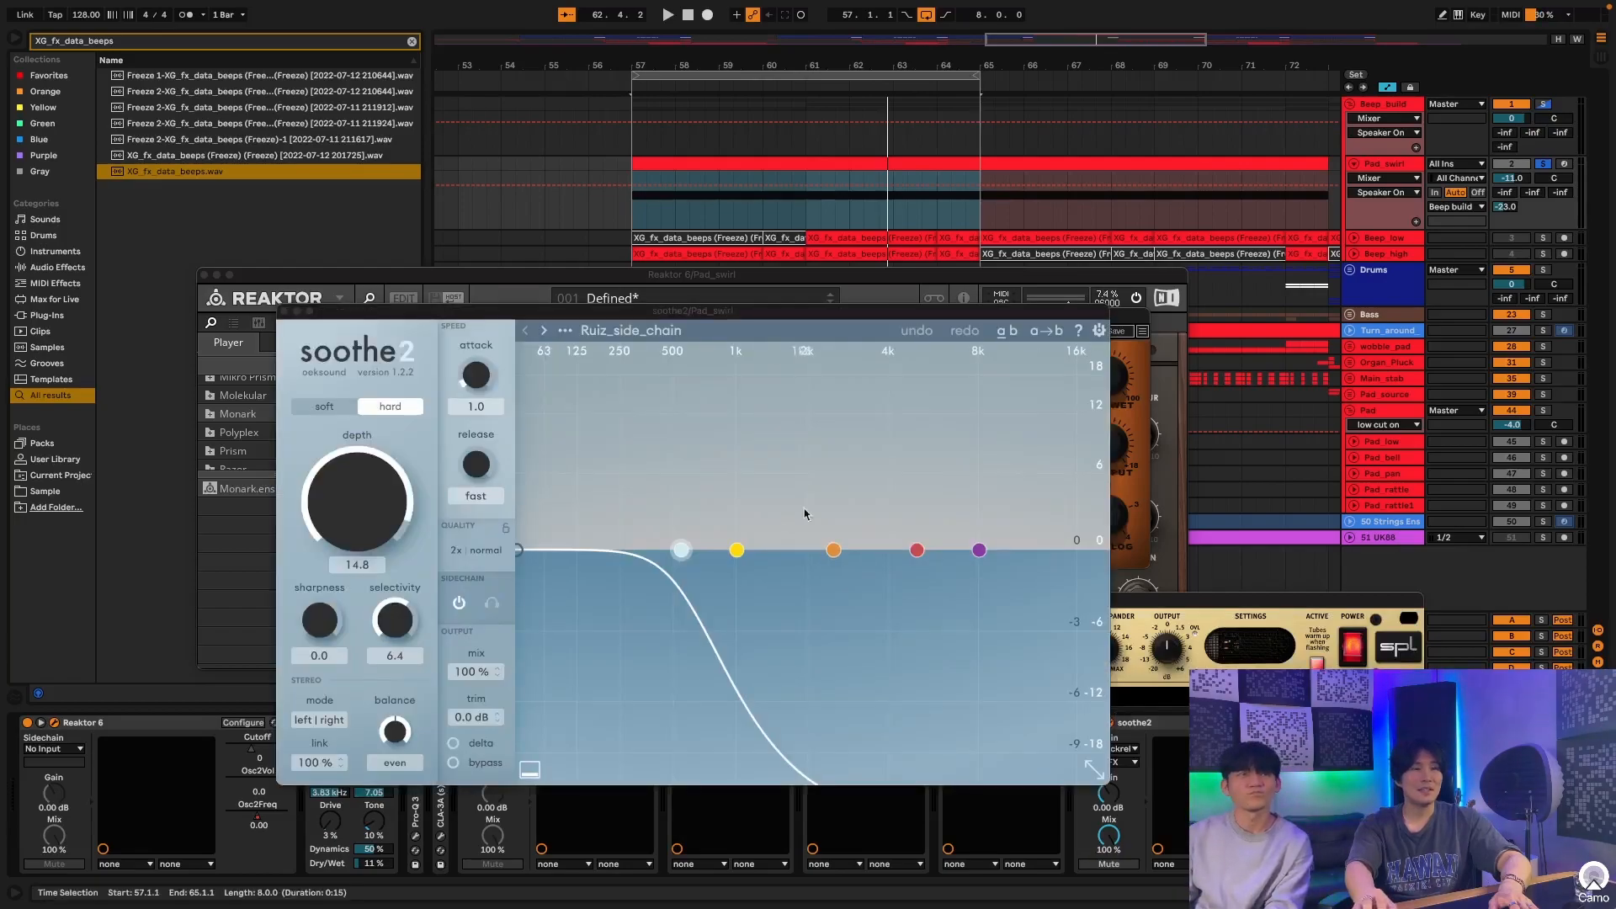
{"action": "left_click_drag", "start_coordinate": [794, 313], "coordinate": [776, 235]}
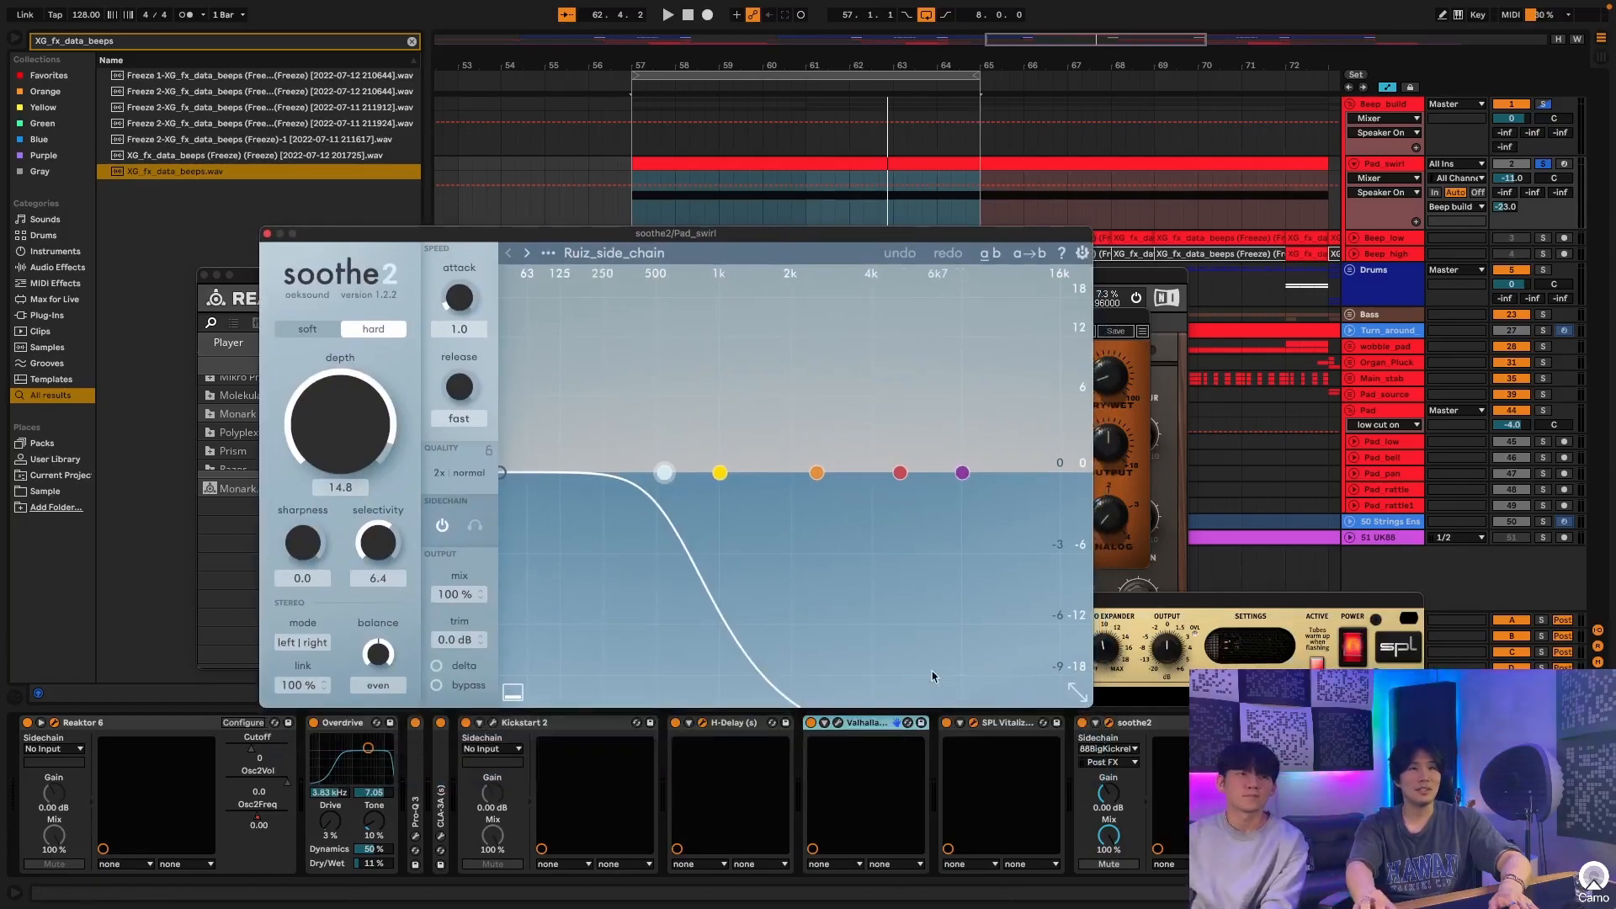
{"action": "left_click", "coordinate": [267, 235]}
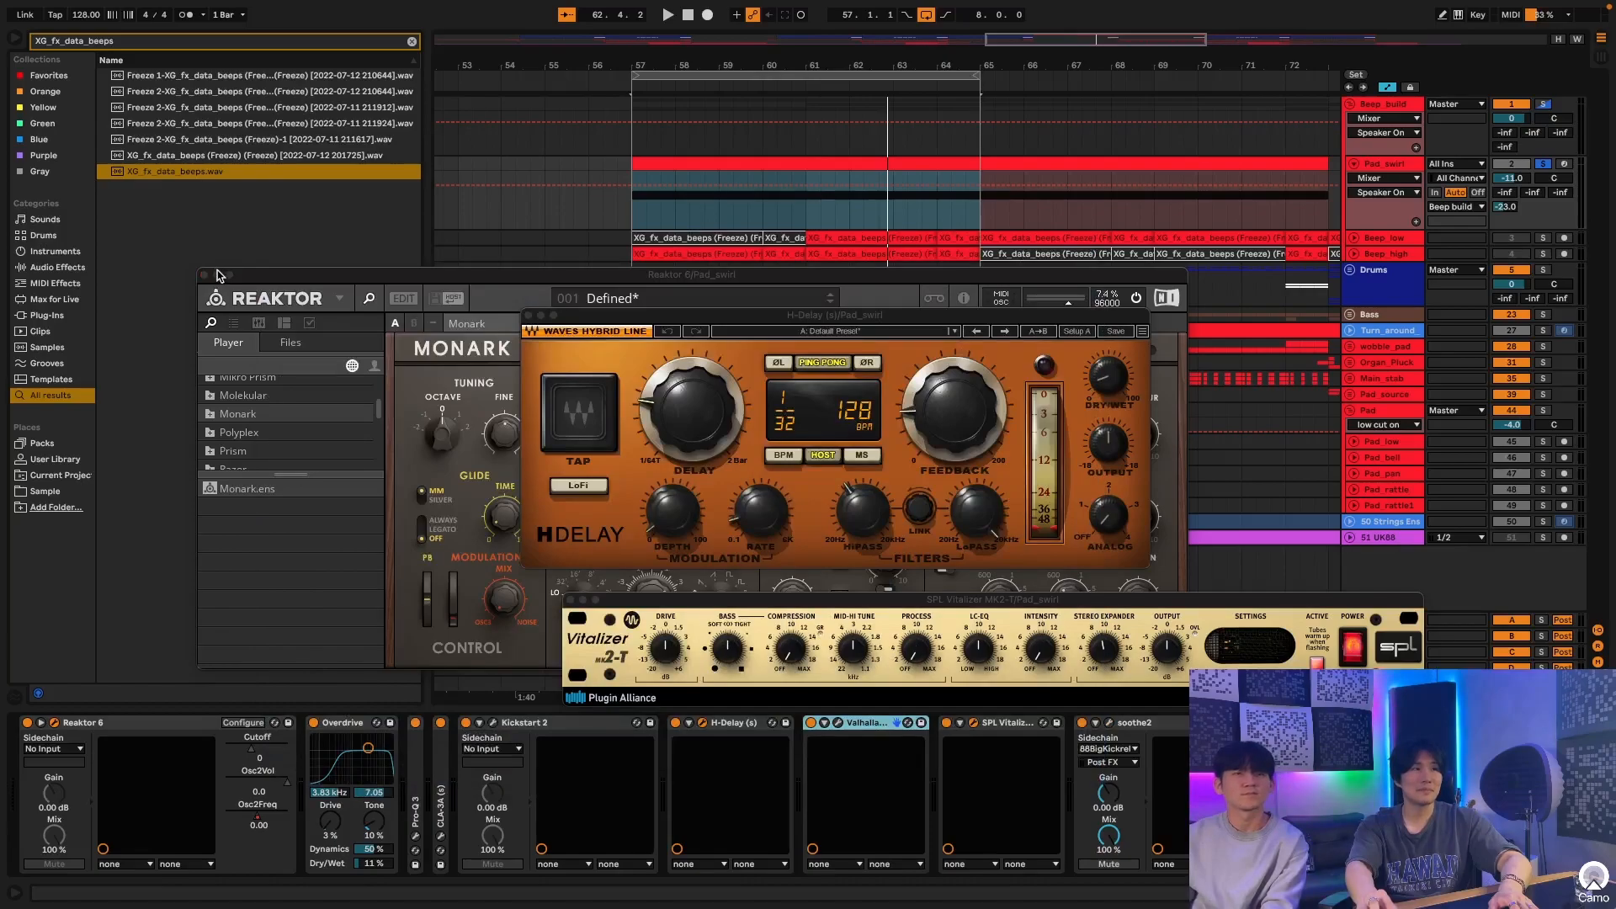
Step: Close Pad_swirl's Reaktor 6 and H-Delay windows and loop the whole Pad_swirl clip from bar 57 to bar 73
{"action": "left_click", "coordinate": [204, 275]}
{"action": "left_click", "coordinate": [530, 316]}
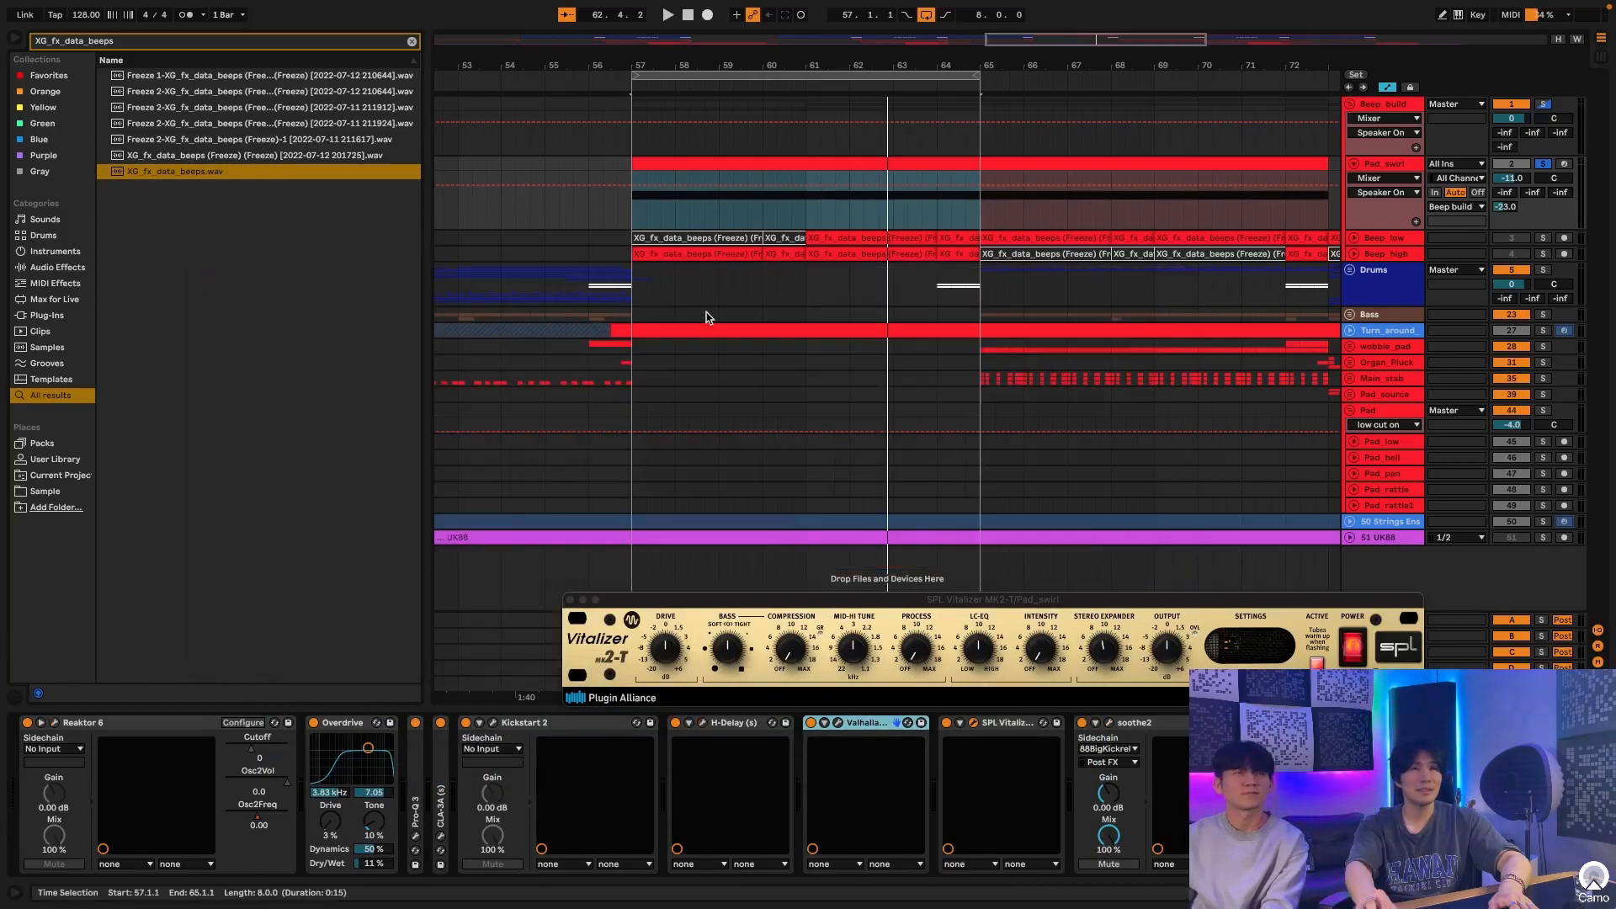
{"action": "left_click_drag", "start_coordinate": [1171, 63], "coordinate": [1171, 30]}
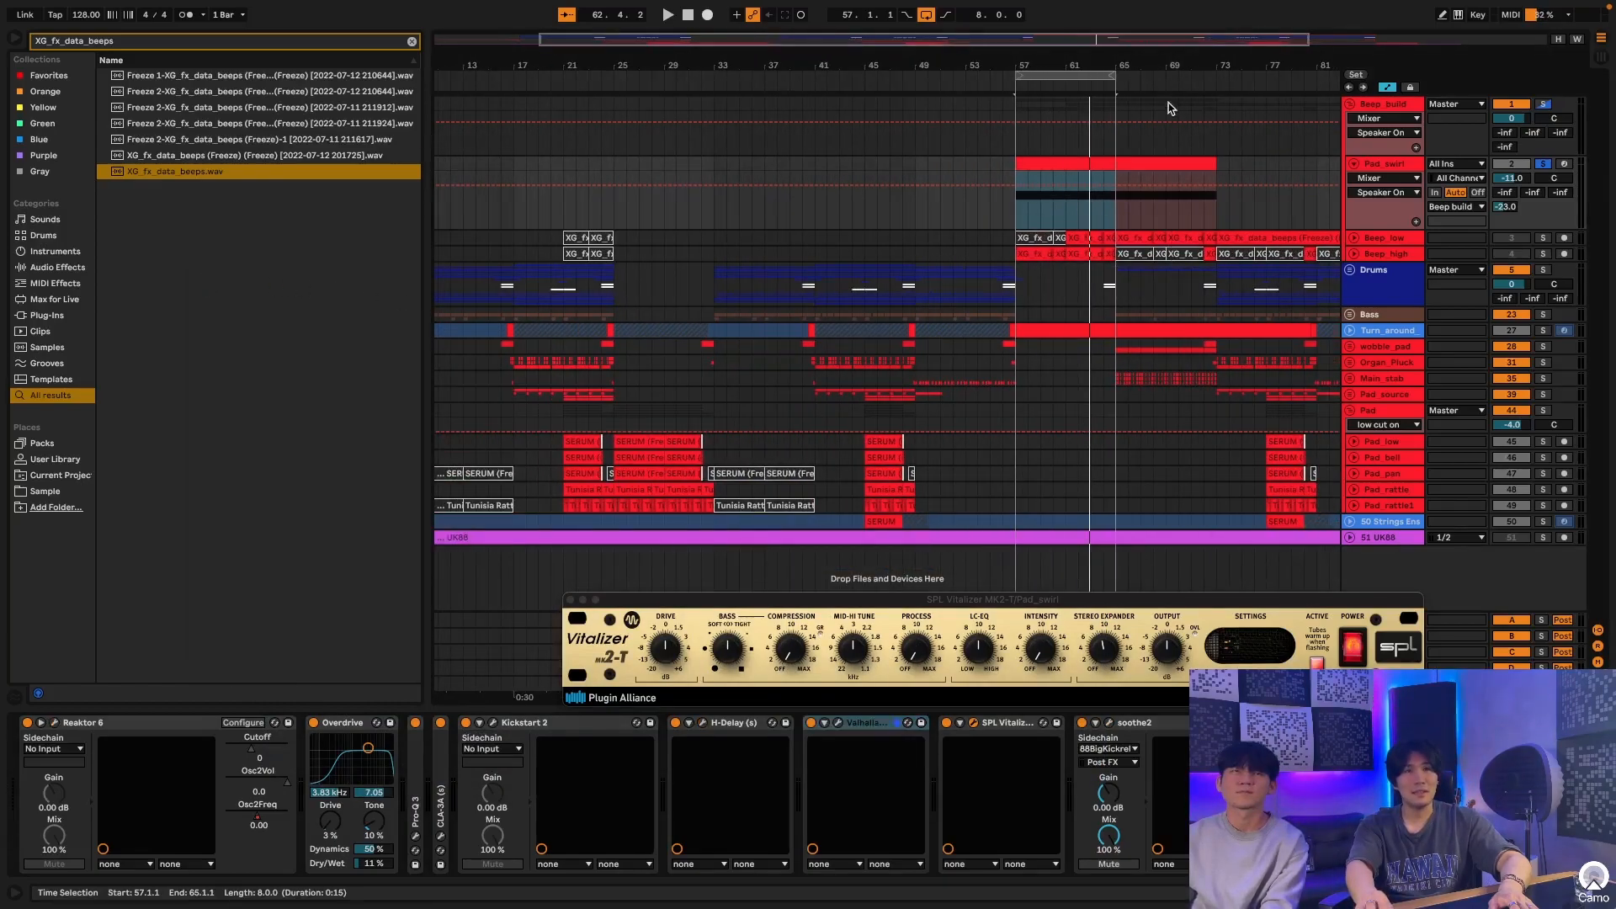
{"action": "scroll", "coordinate": [1234, 242], "scroll_direction": "right", "scroll_amount": 3}
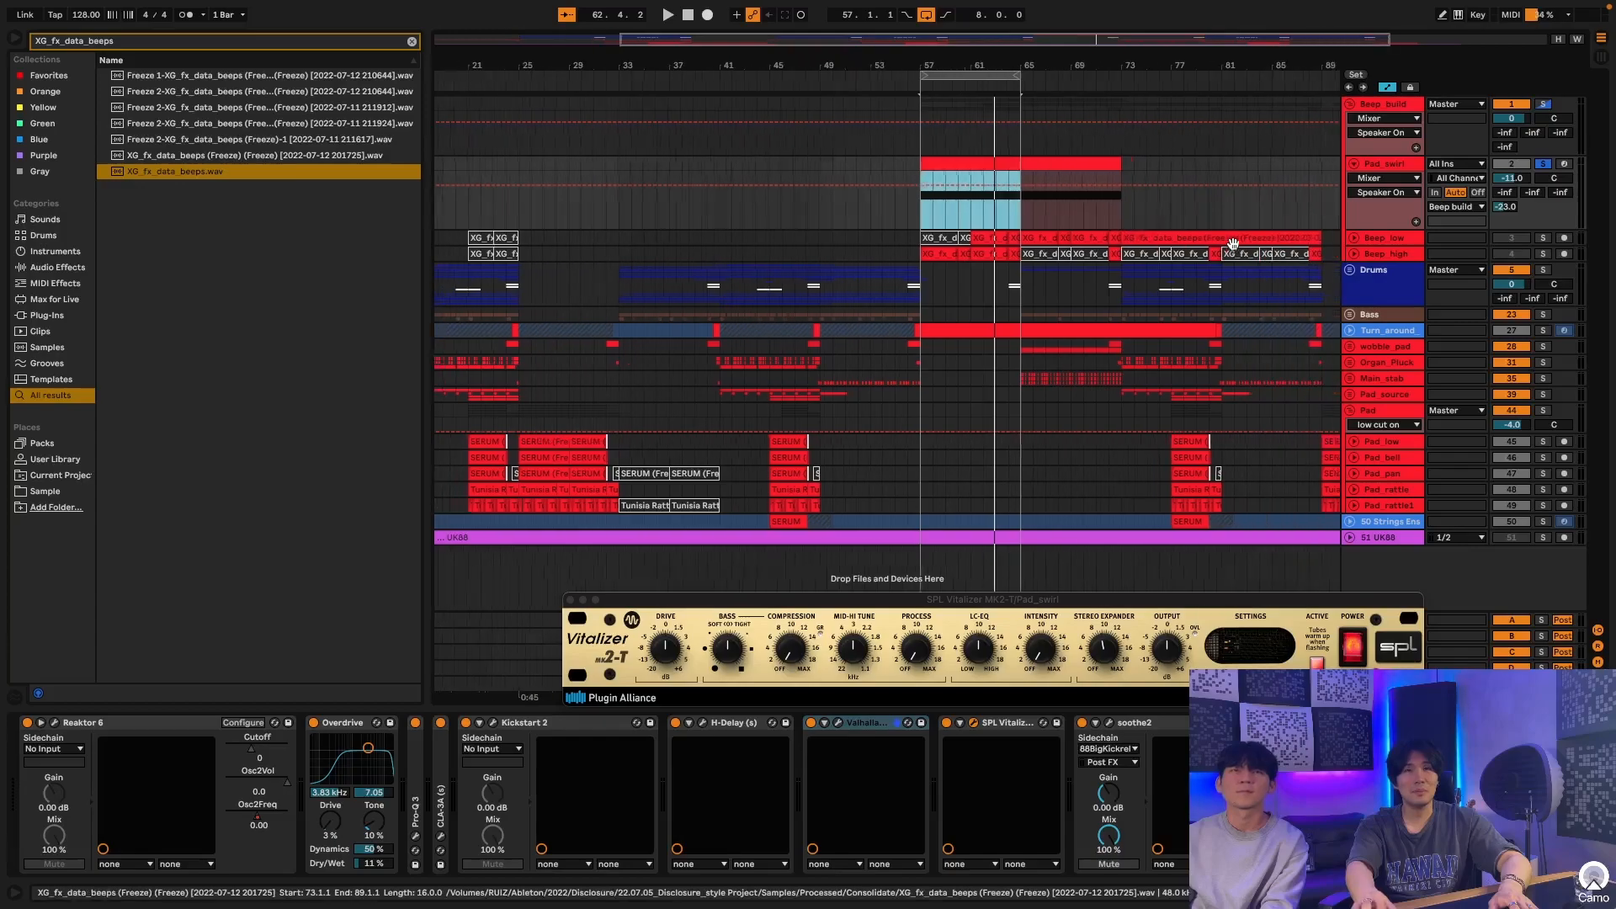
{"action": "left_click", "coordinate": [1051, 163]}
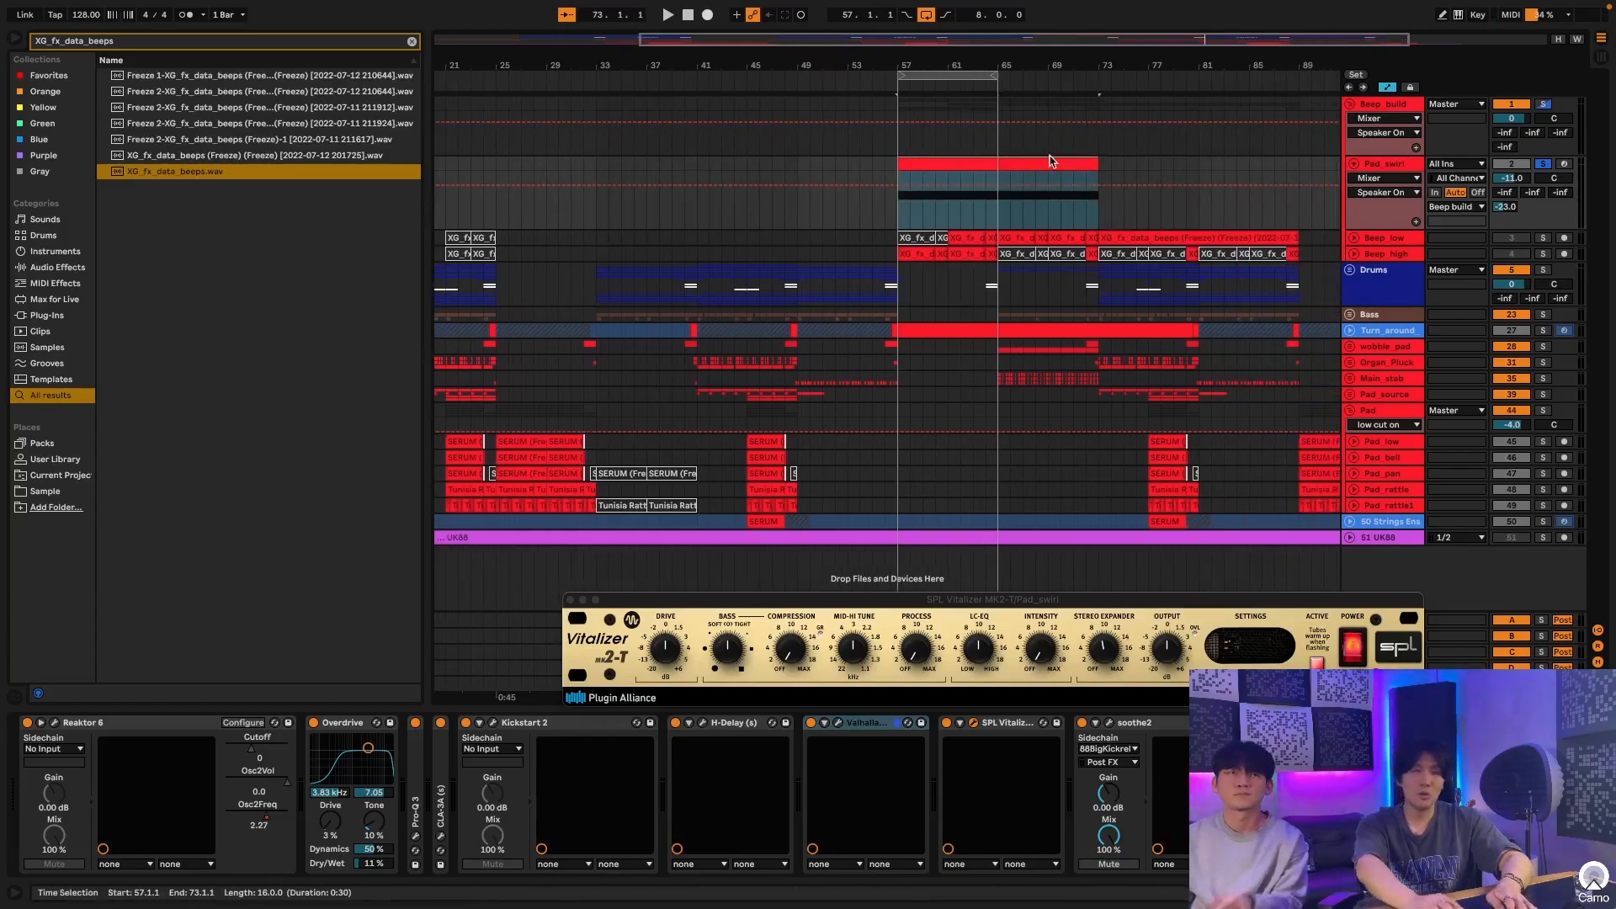
{"action": "key", "text": "ctrl+l"}
{"action": "scroll", "coordinate": [1287, 205], "scroll_direction": "right", "scroll_amount": 3}
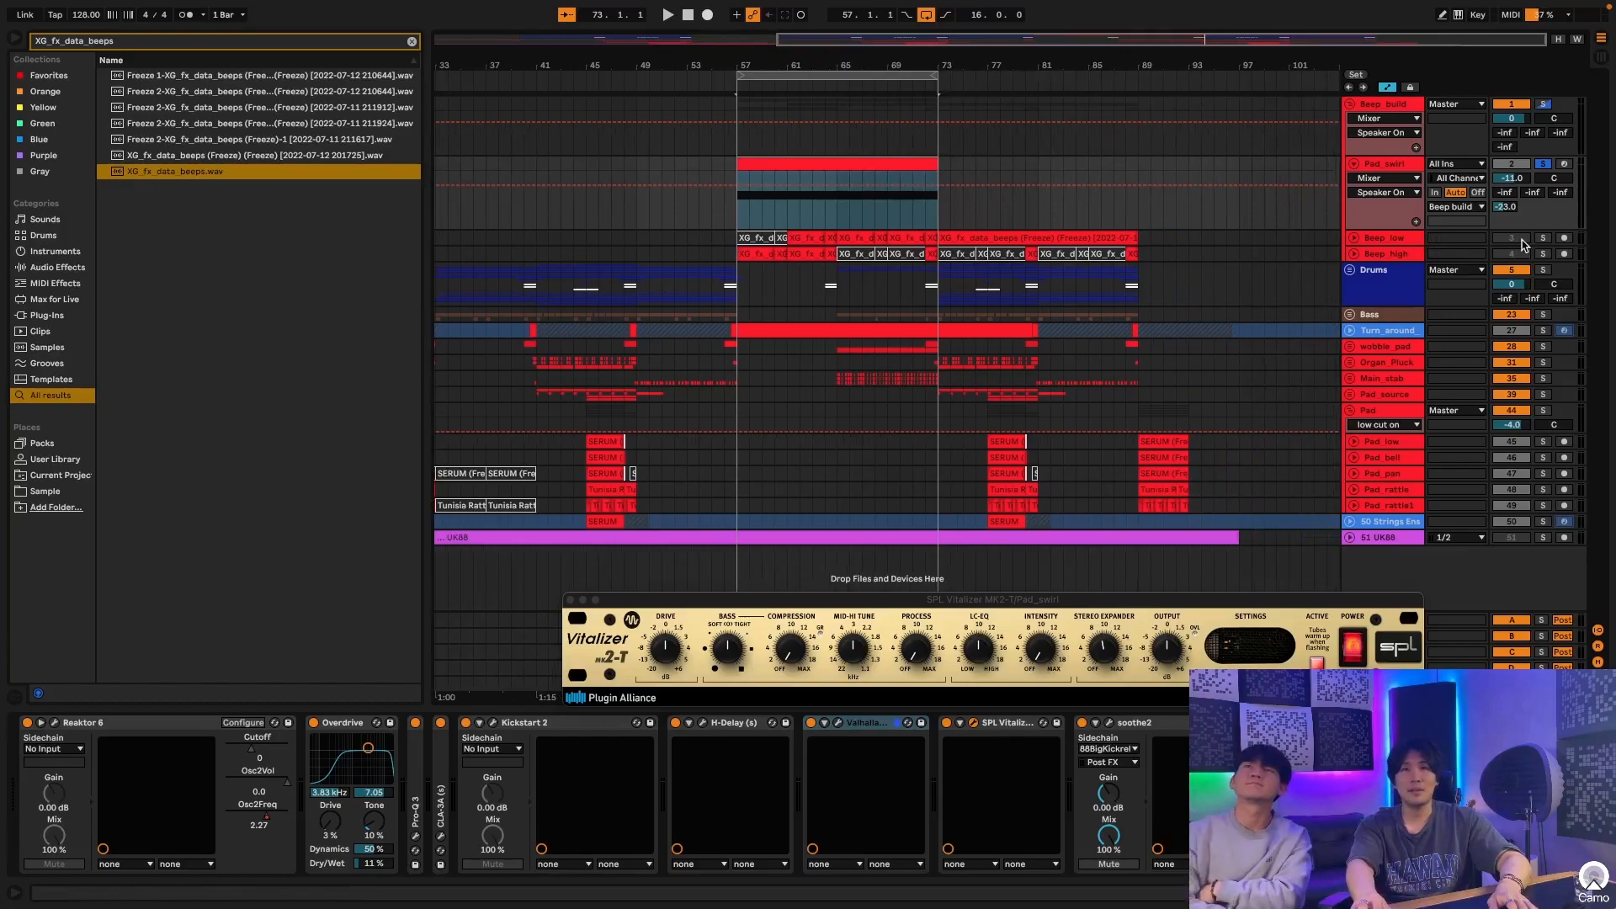
Step: Solo the Beep_low and Beep_high tracks together
{"action": "left_click", "coordinate": [1546, 241]}
{"action": "left_click", "coordinate": [1546, 255], "text": "super"}
{"action": "left_click", "coordinate": [1564, 239]}
Step: Select the Beep_low and Beep_high clips from bar 73 to bar 89 and loop that 16-bar range
{"action": "left_click", "coordinate": [988, 232]}
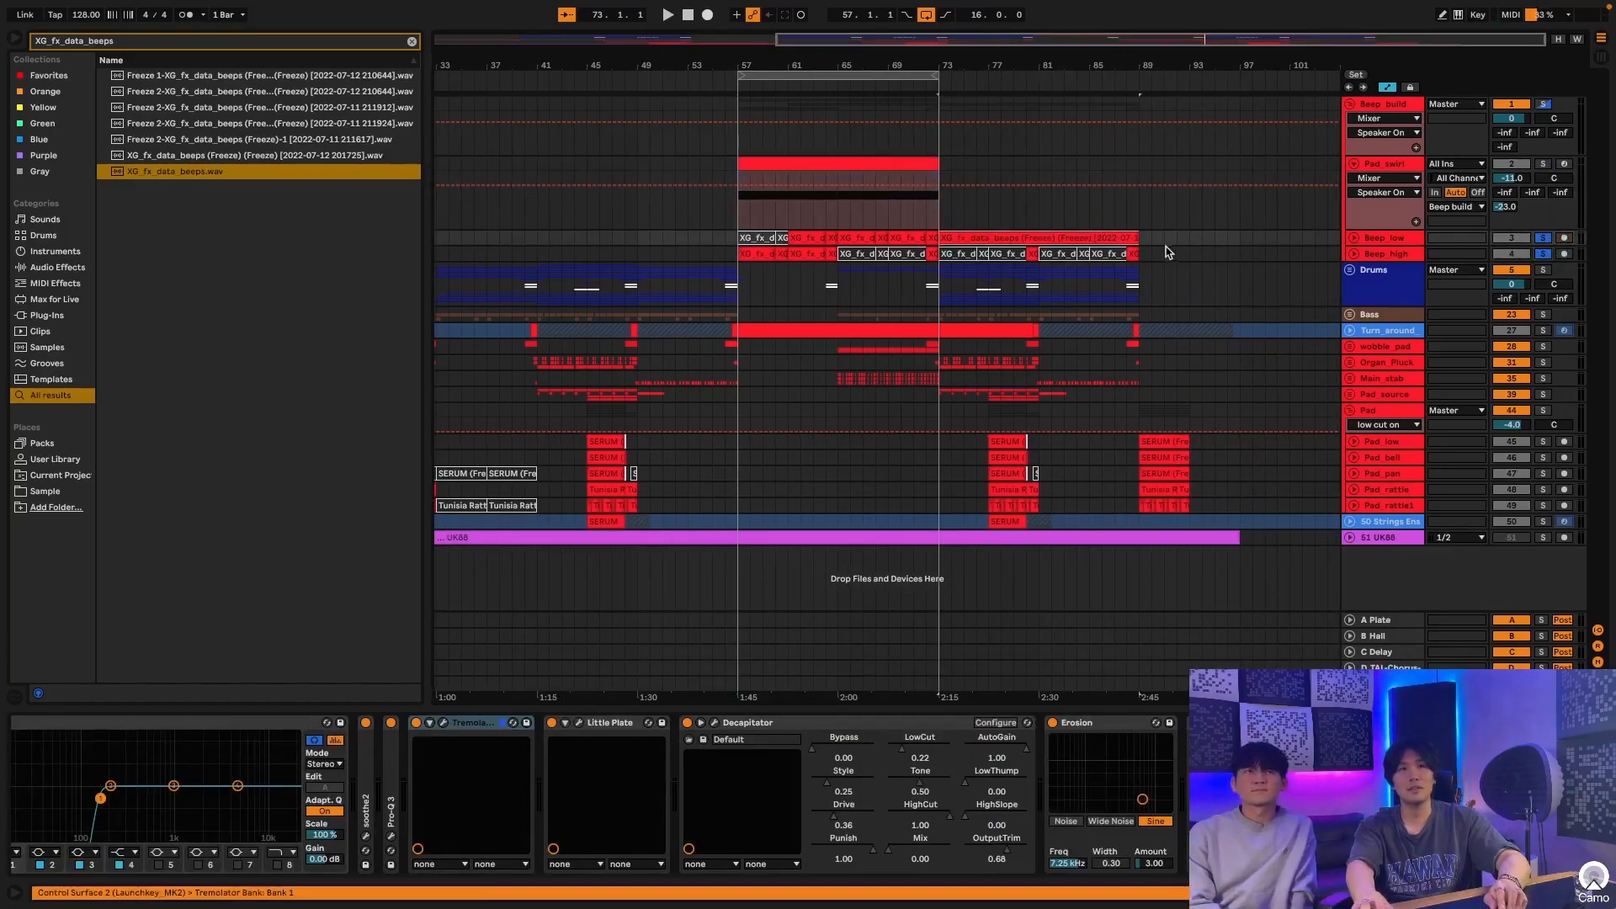
{"action": "left_click", "coordinate": [1133, 253], "text": "shift"}
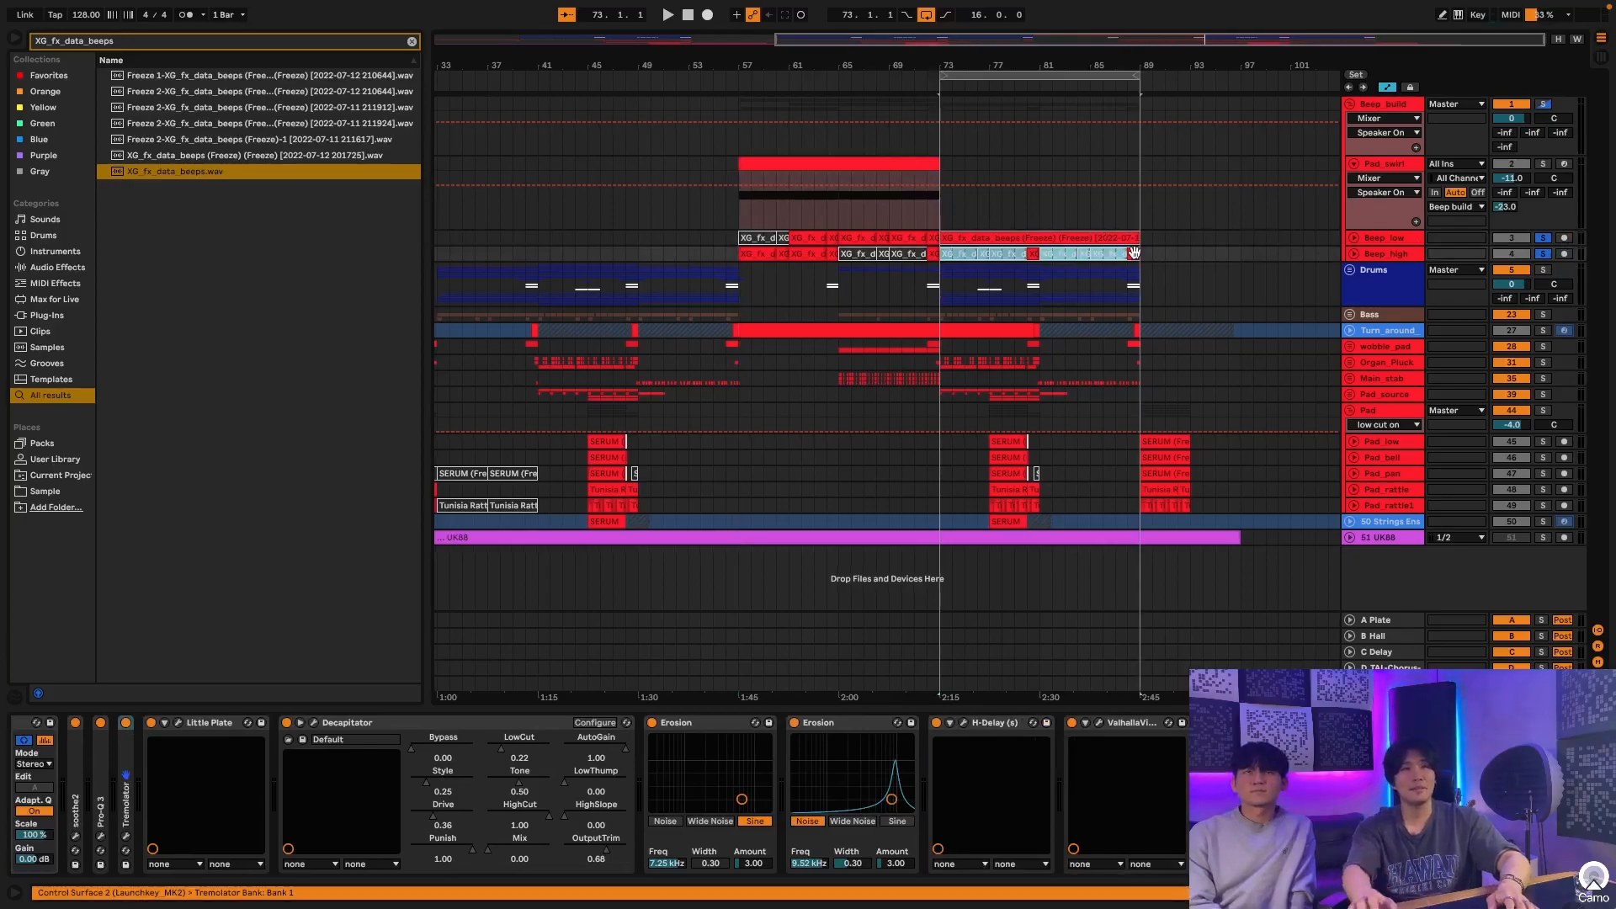
{"action": "scroll", "coordinate": [1134, 253], "scroll_direction": "left", "scroll_amount": 2}
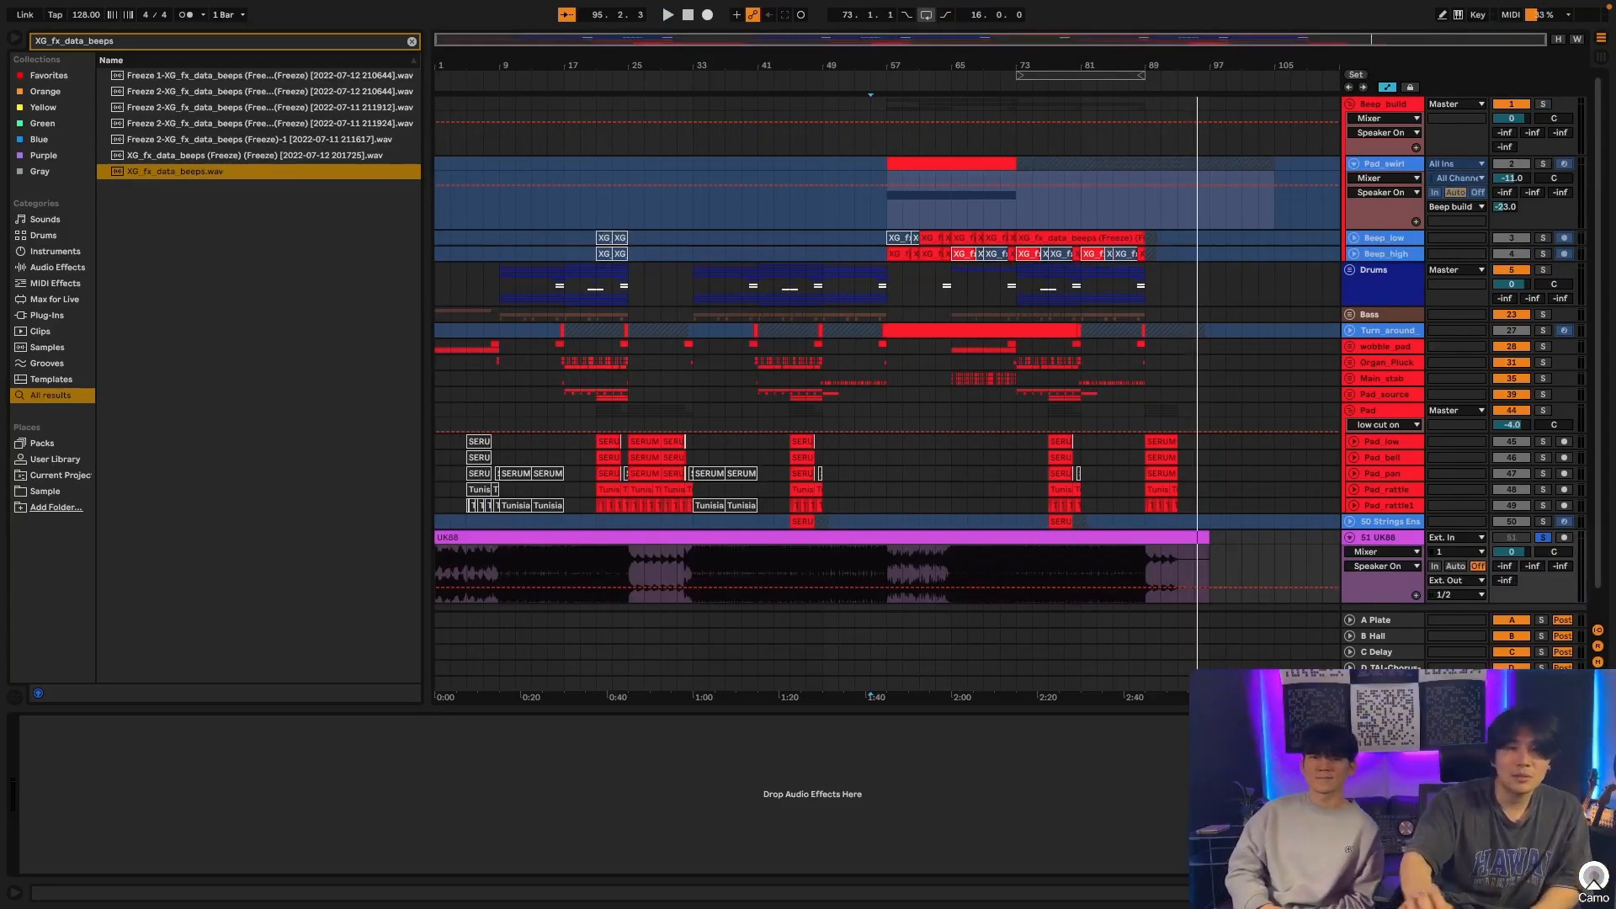